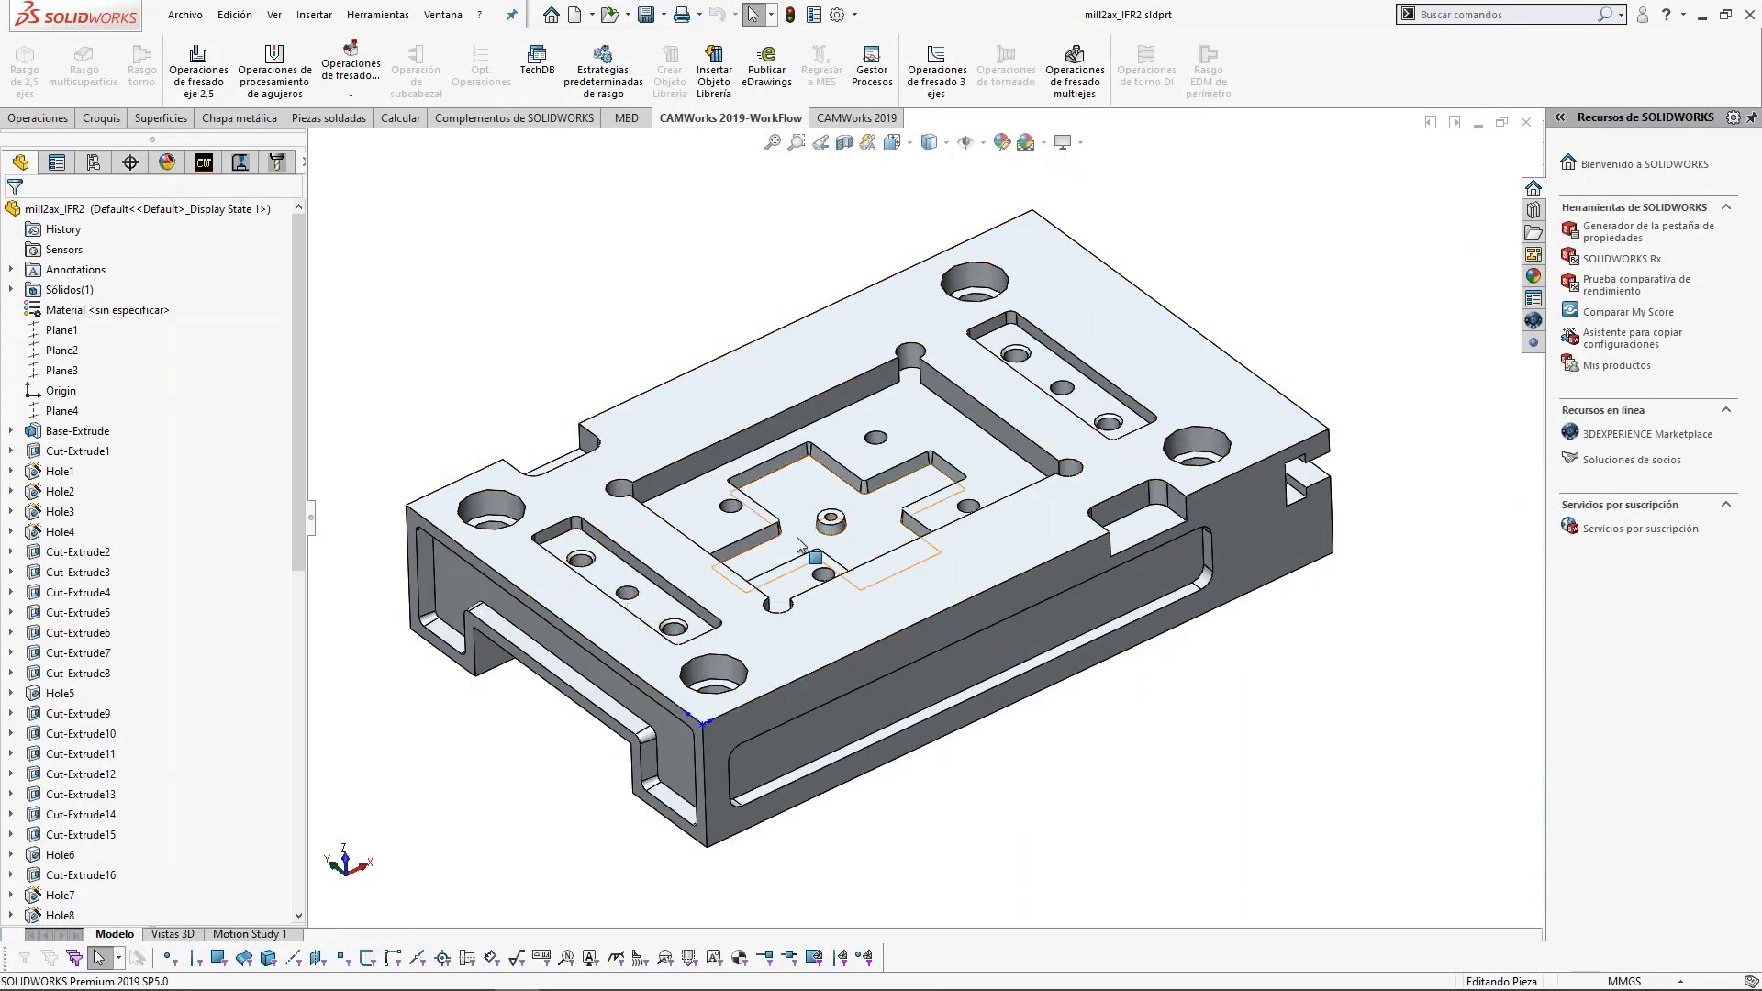
Check in the add-ins list that CAMWorks 2019 and CAMWorks 2019 Utilities are enabled, and close the list.
{"action": "middle_click_drag", "start_coordinate": [697, 551], "coordinate": [797, 525]}
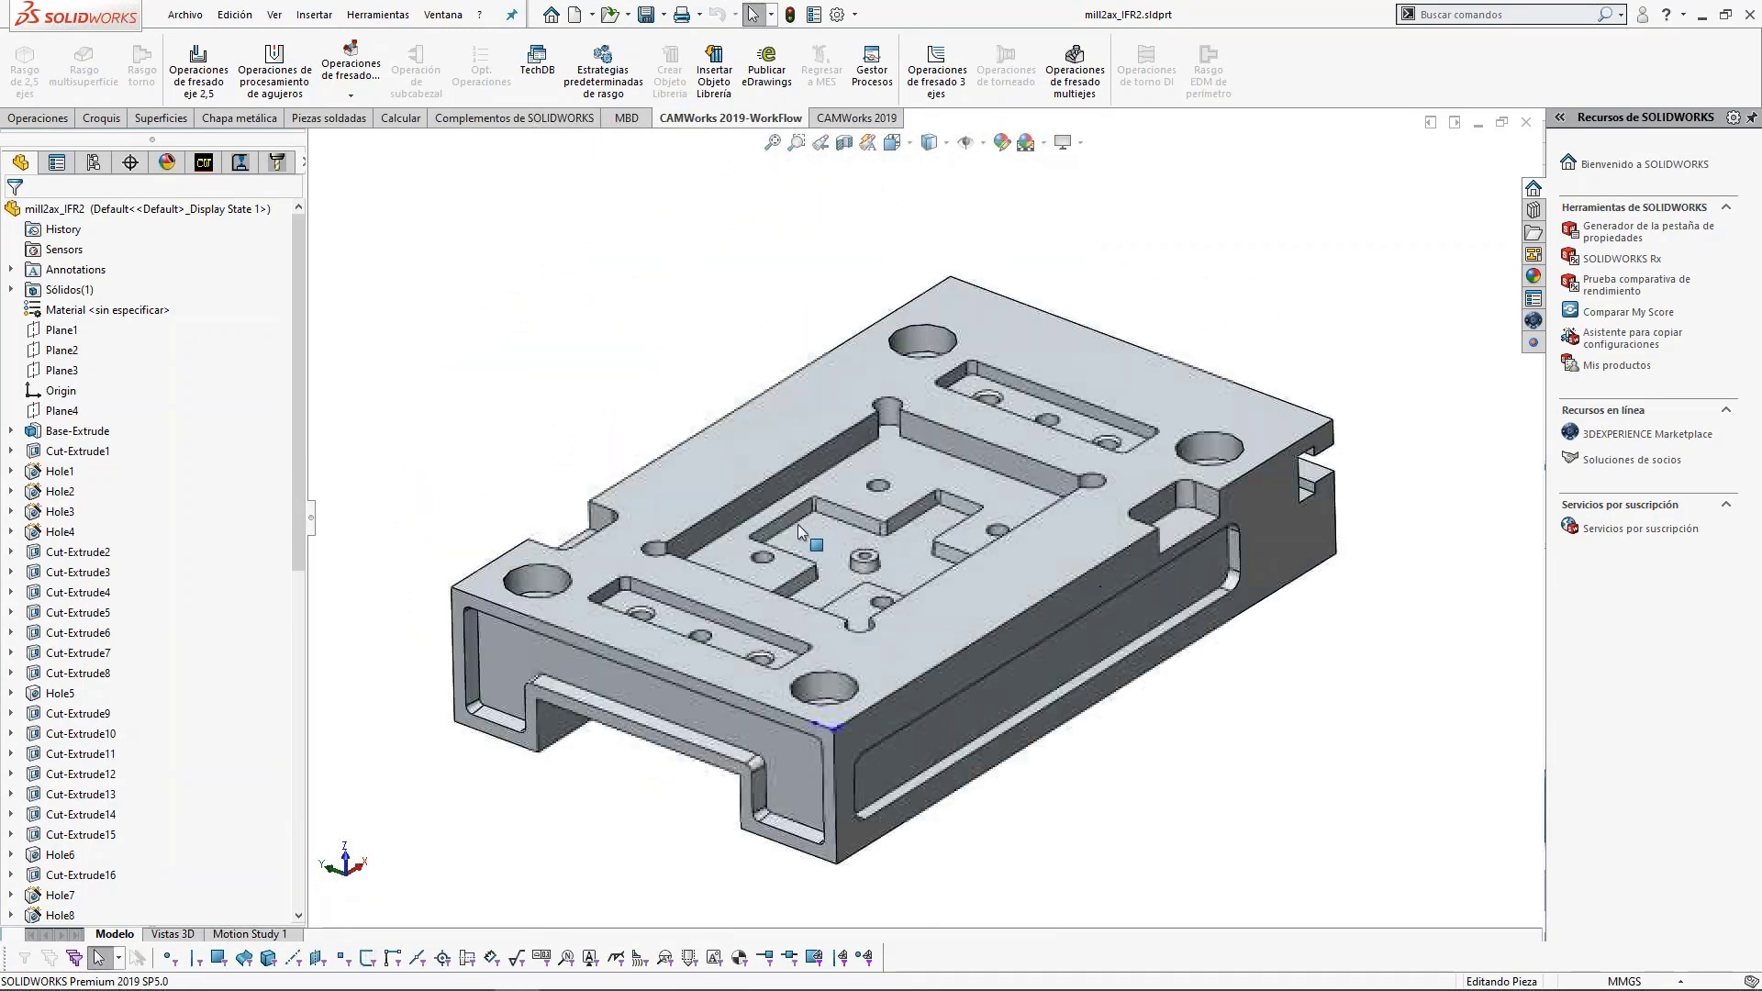
{"action": "left_click", "coordinate": [378, 18]}
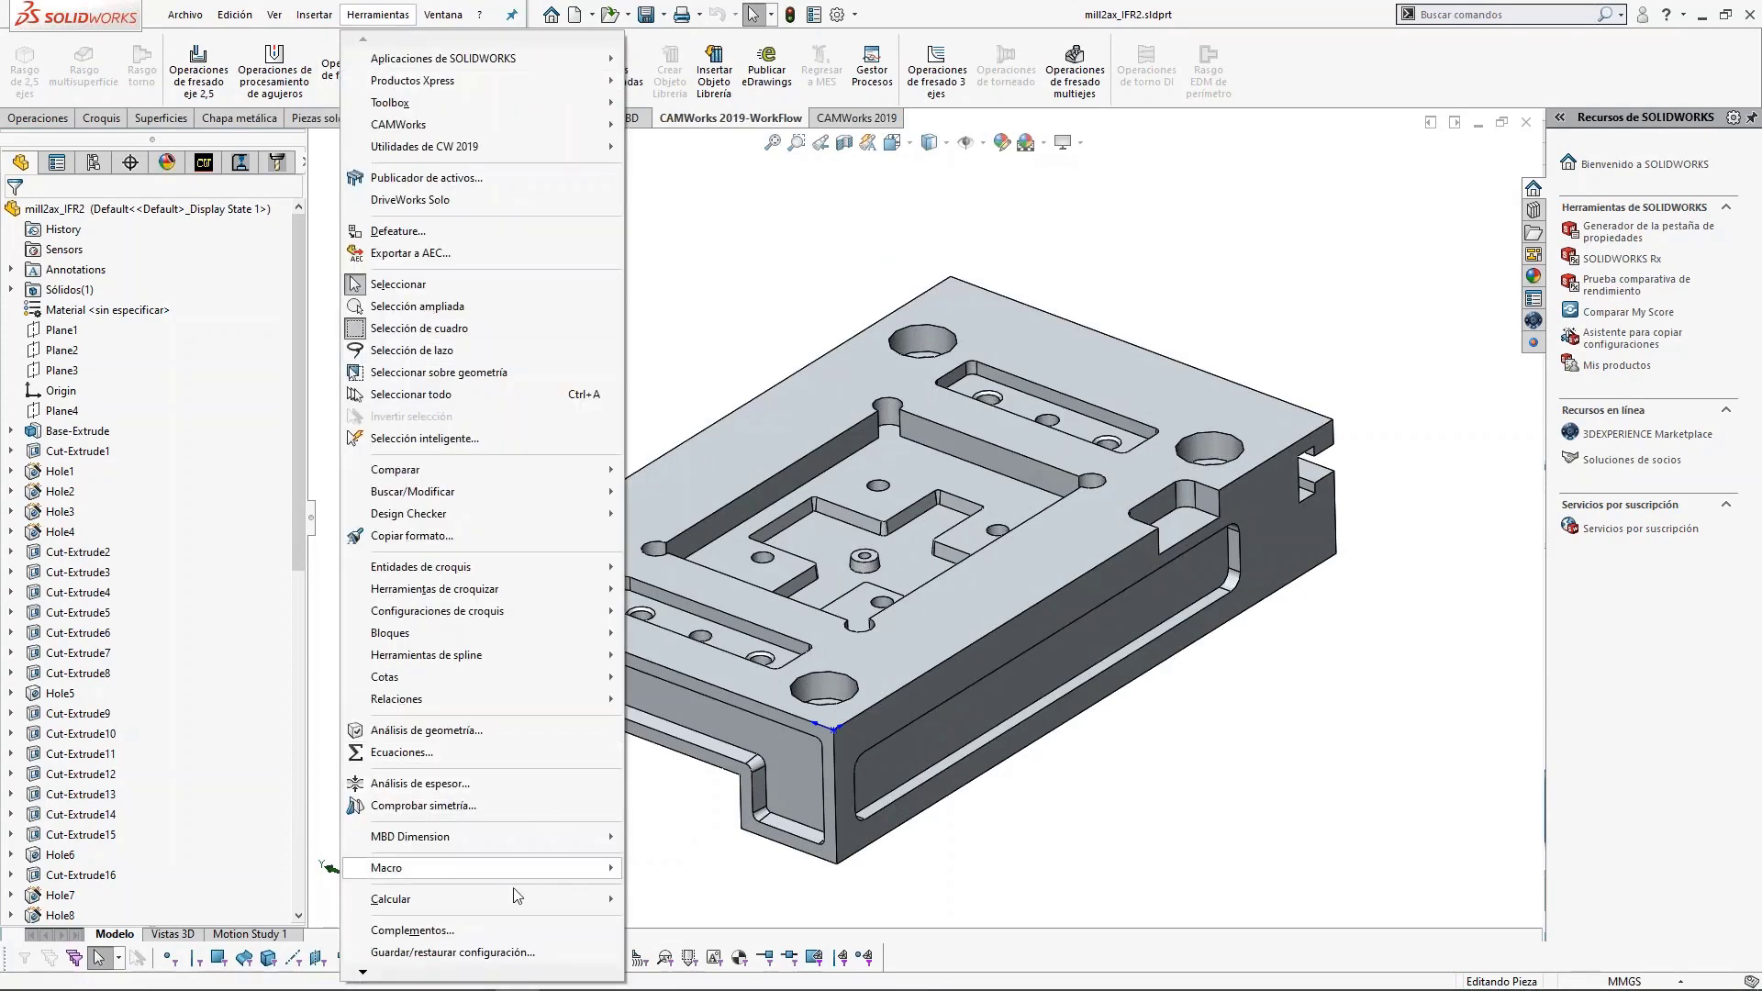
{"action": "left_click", "coordinate": [469, 930]}
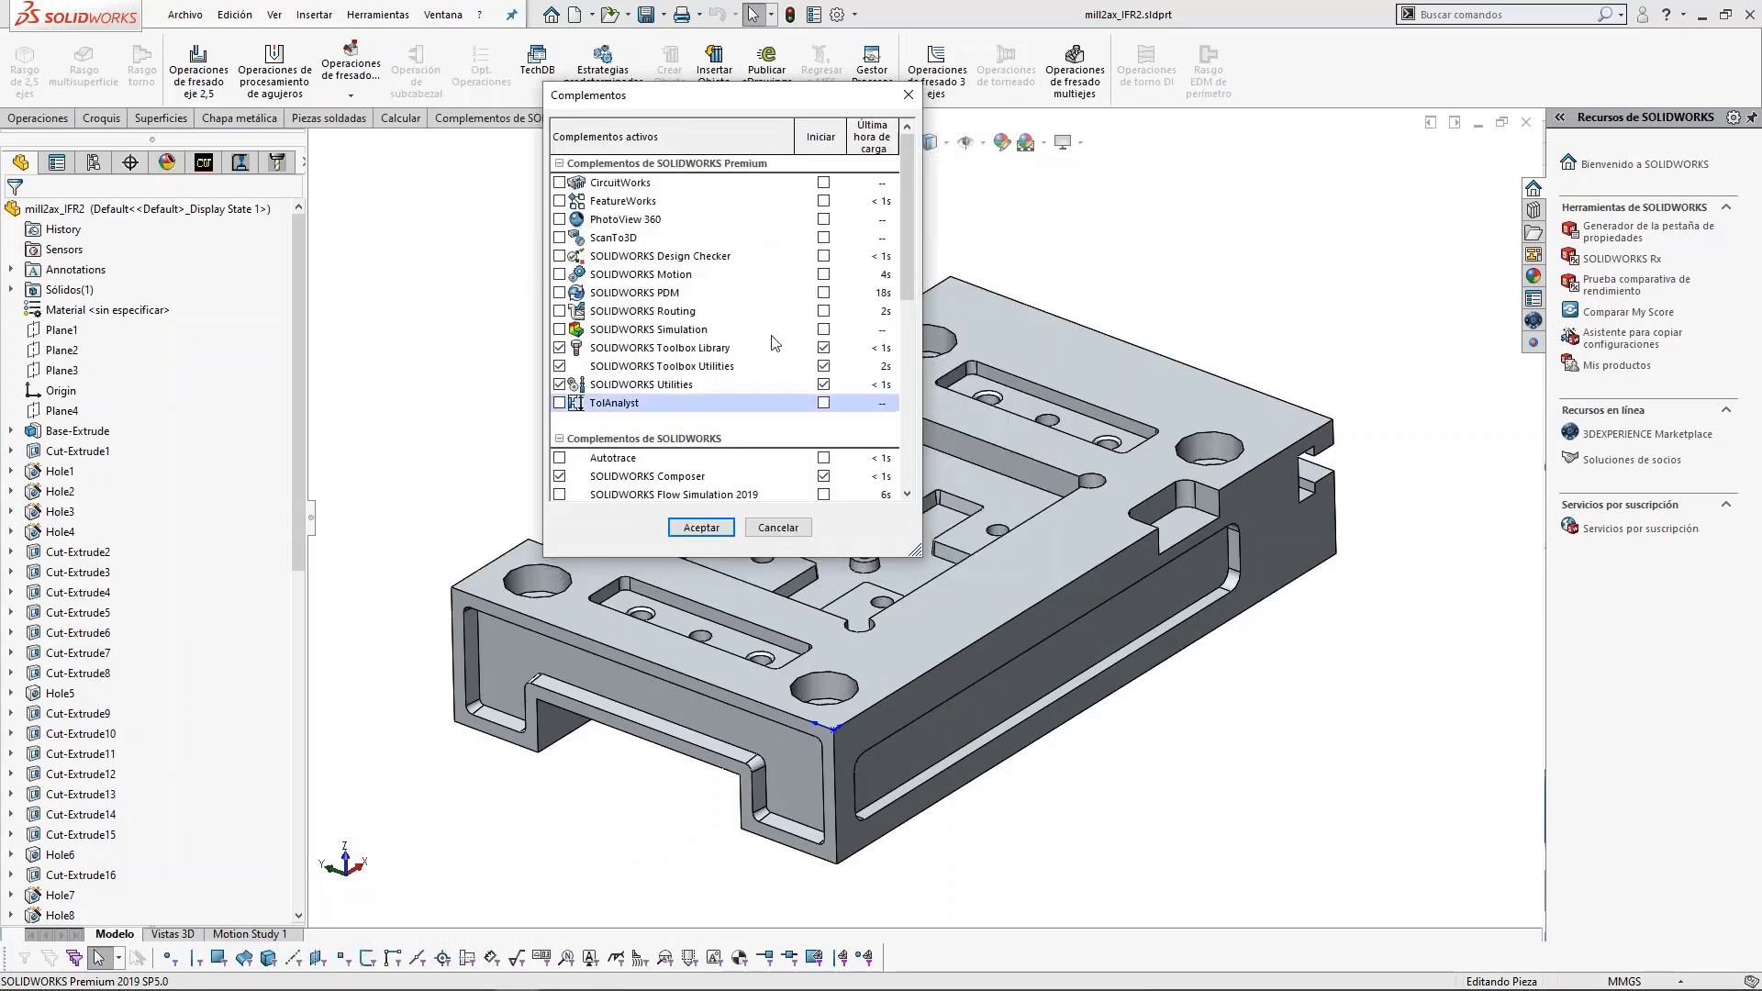
{"action": "scroll", "coordinate": [791, 361], "scroll_direction": "down", "scroll_amount": 2}
{"action": "scroll", "coordinate": [791, 361], "scroll_direction": "down", "scroll_amount": 1}
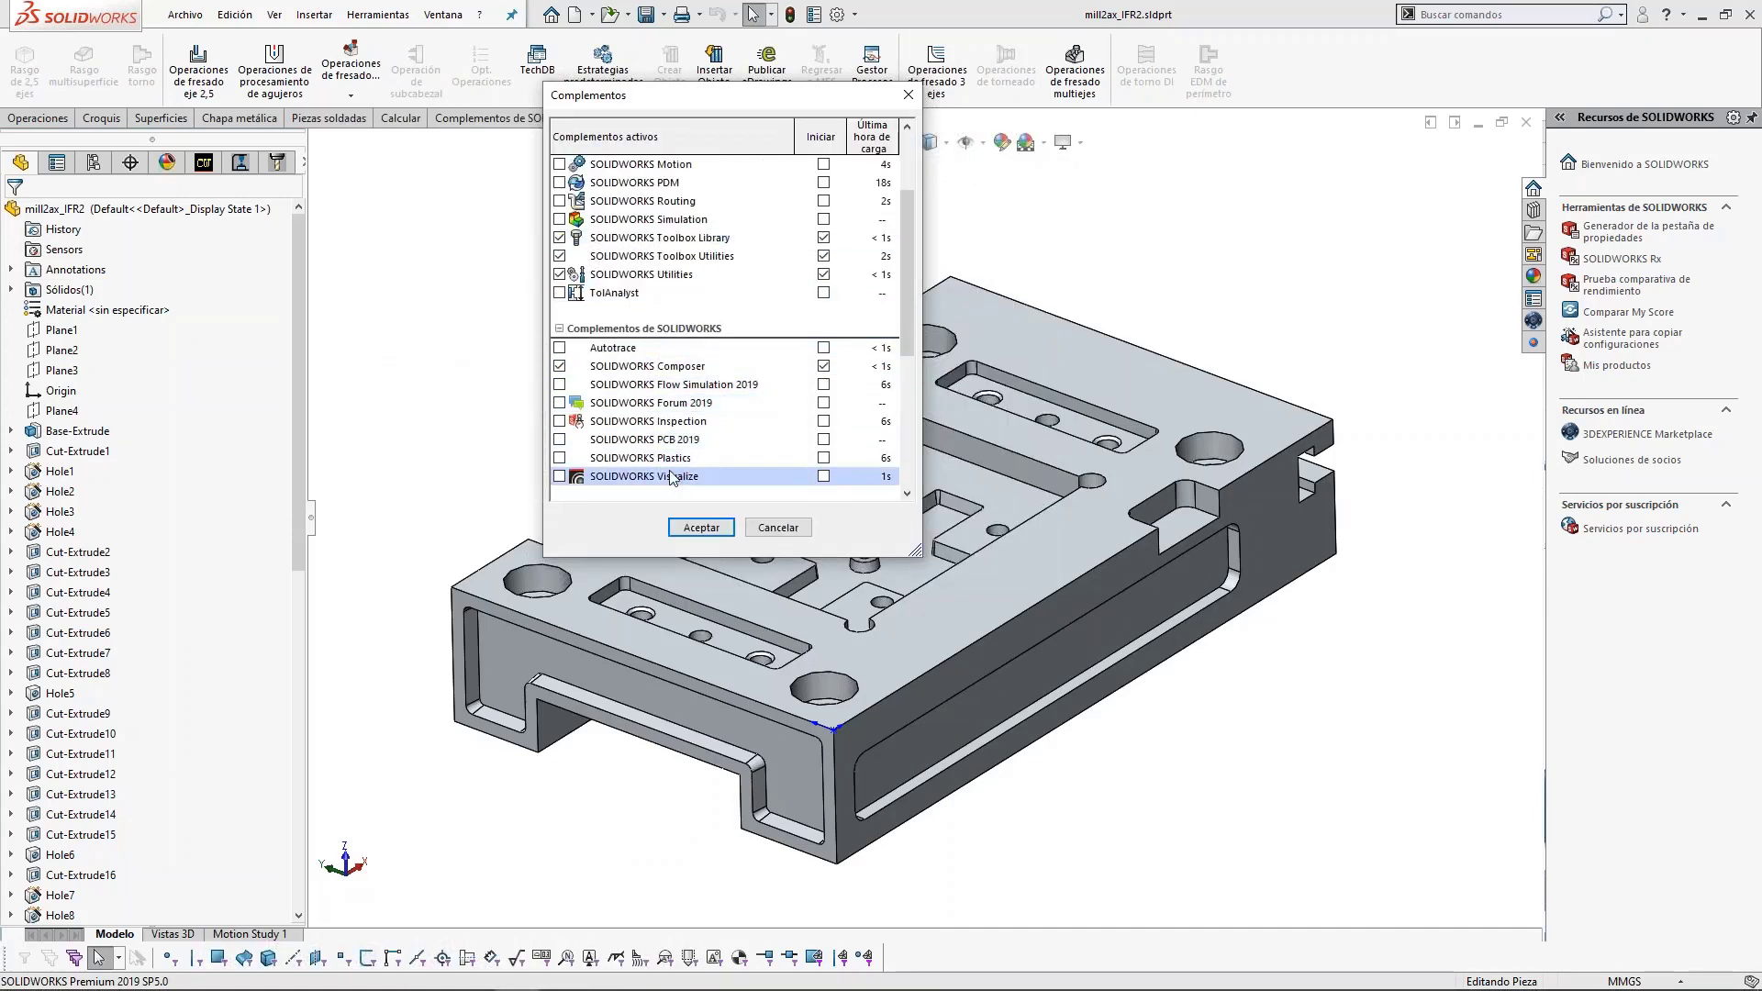
{"action": "scroll", "coordinate": [712, 339], "scroll_direction": "down", "scroll_amount": 5}
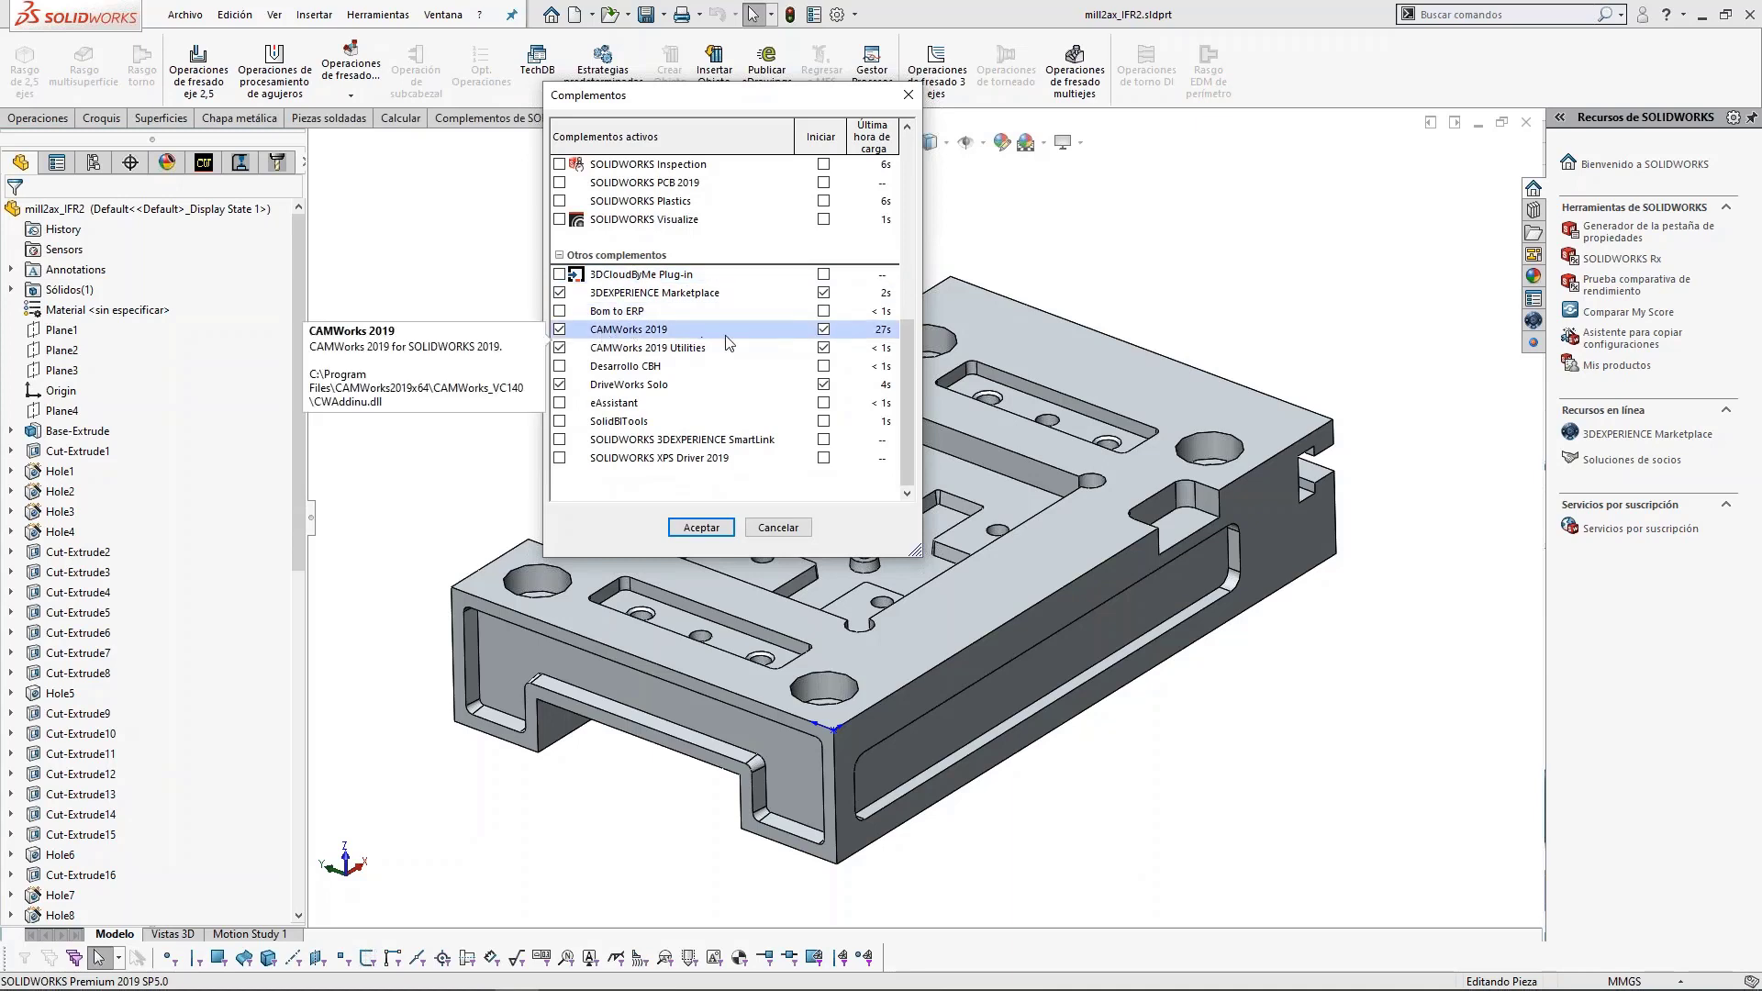
{"action": "left_click", "coordinate": [699, 529]}
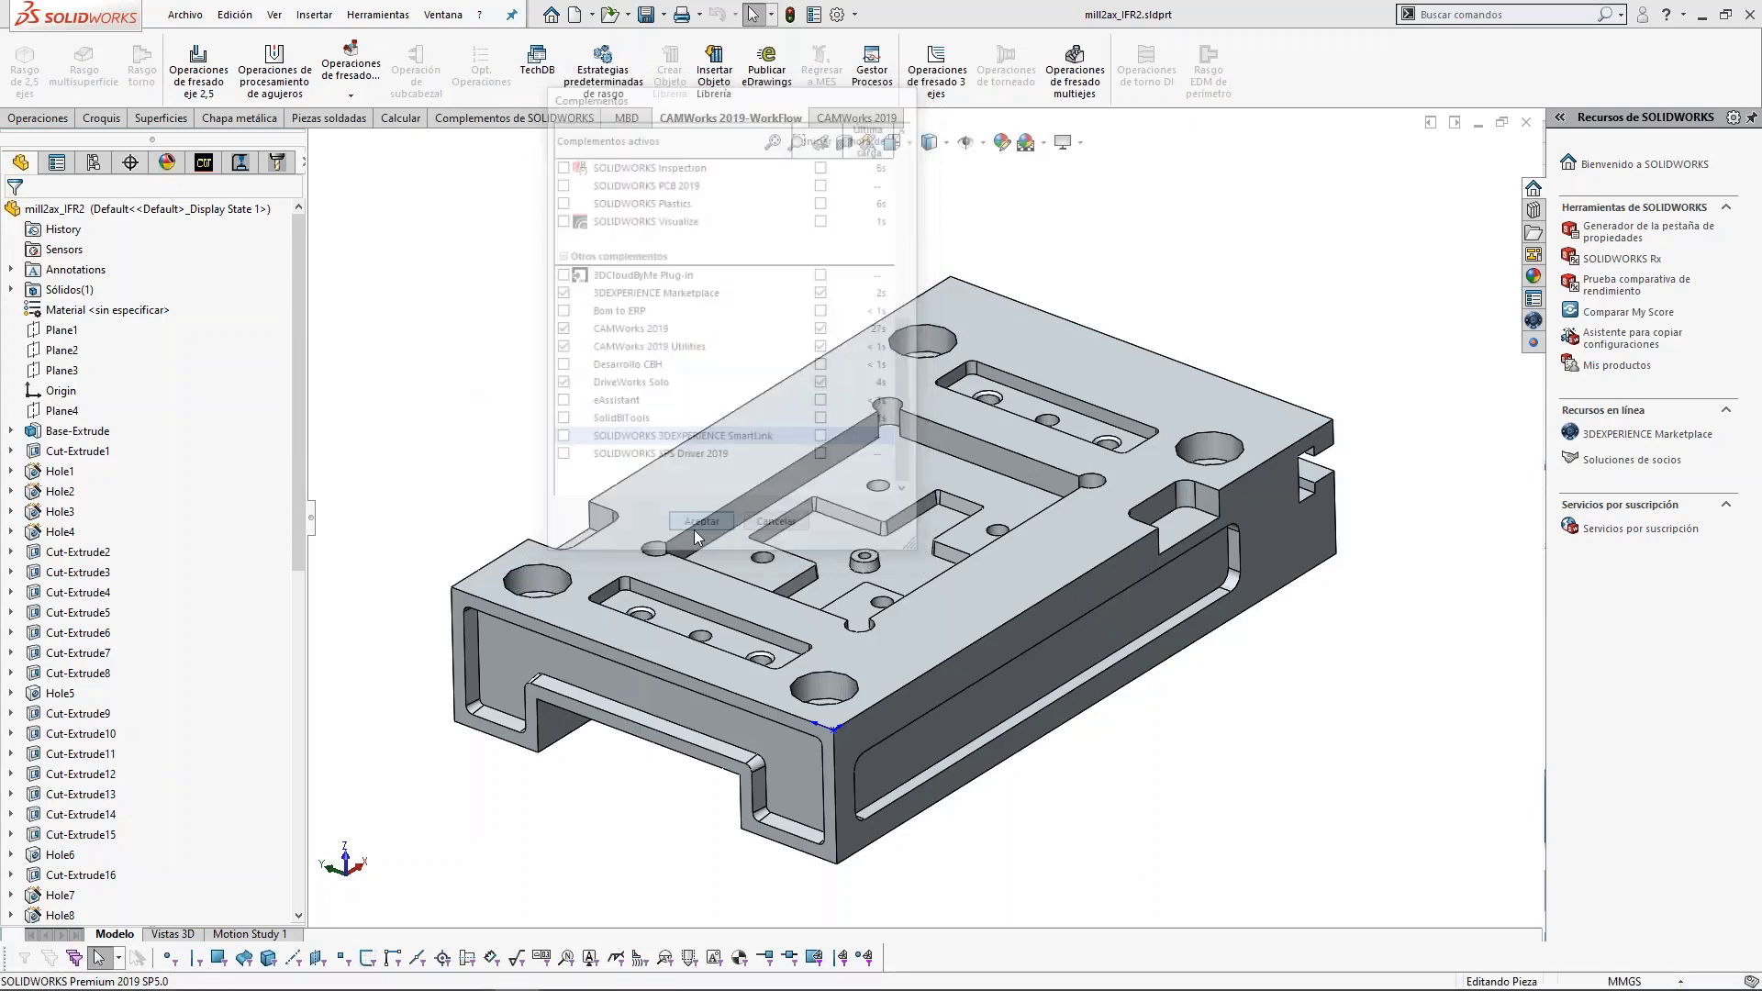
Review the CAMWorks operation, tool and feature trees, including the machine and stock definitions.
{"action": "left_click", "coordinate": [243, 165]}
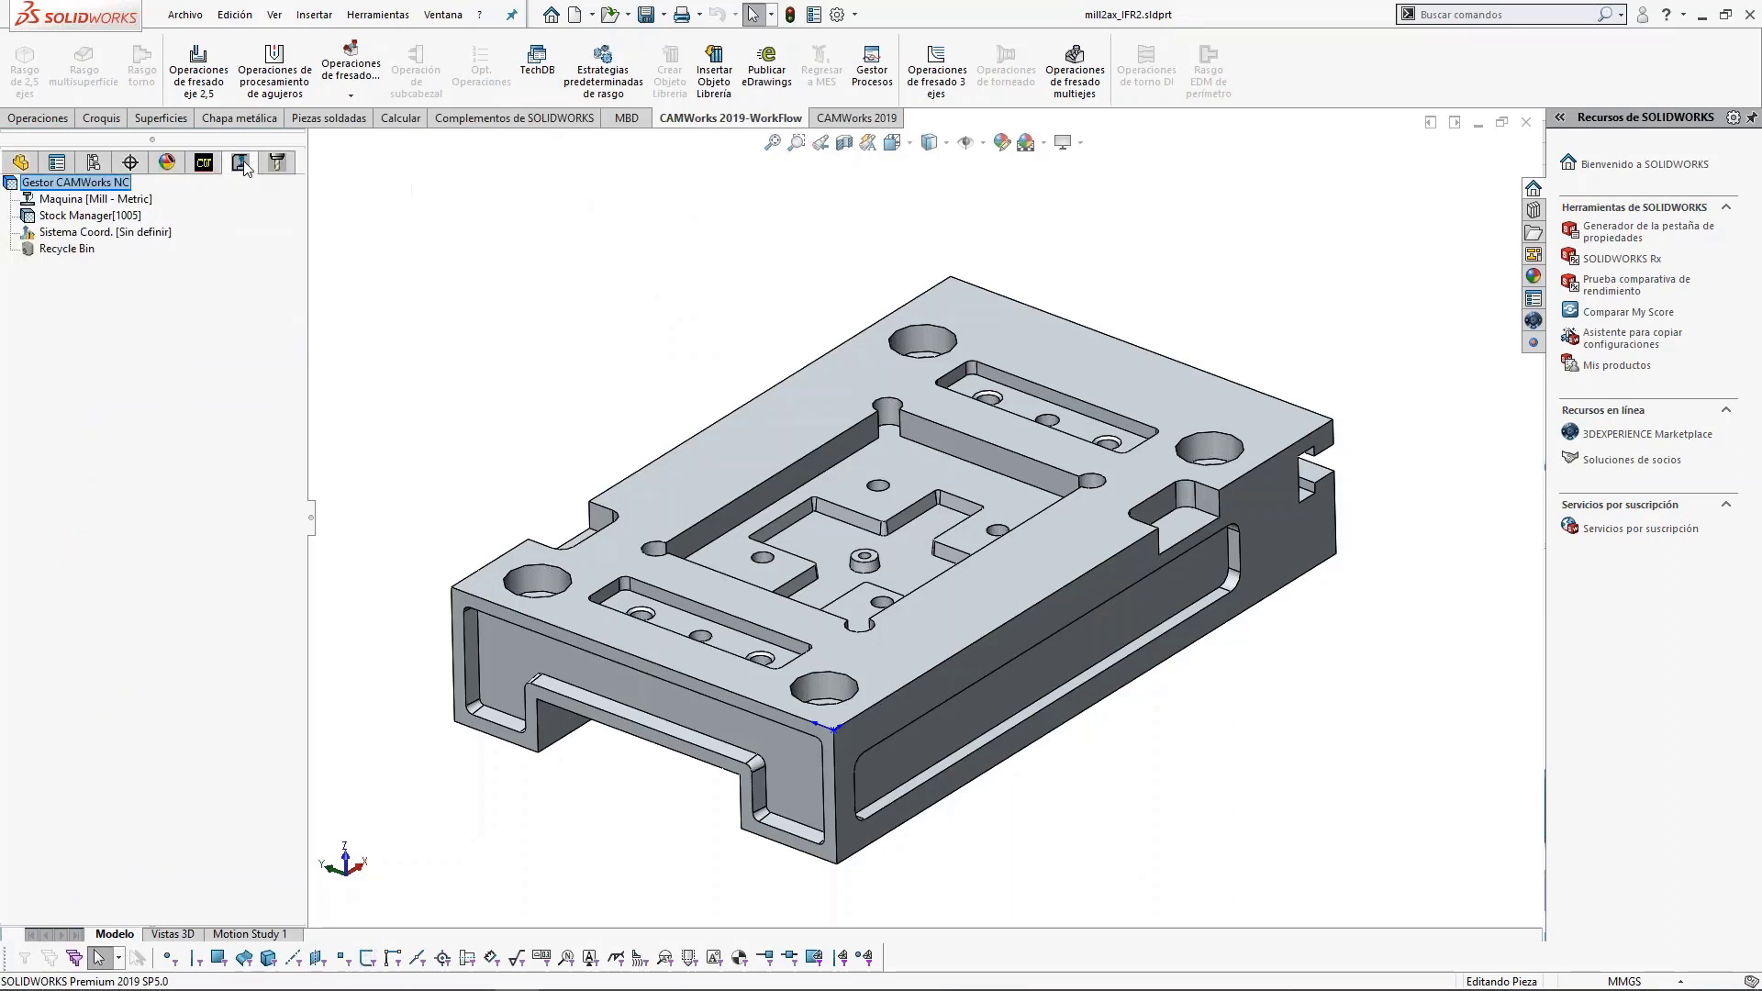
{"action": "left_click", "coordinate": [276, 166]}
{"action": "left_click", "coordinate": [191, 166]}
{"action": "left_click", "coordinate": [85, 202]}
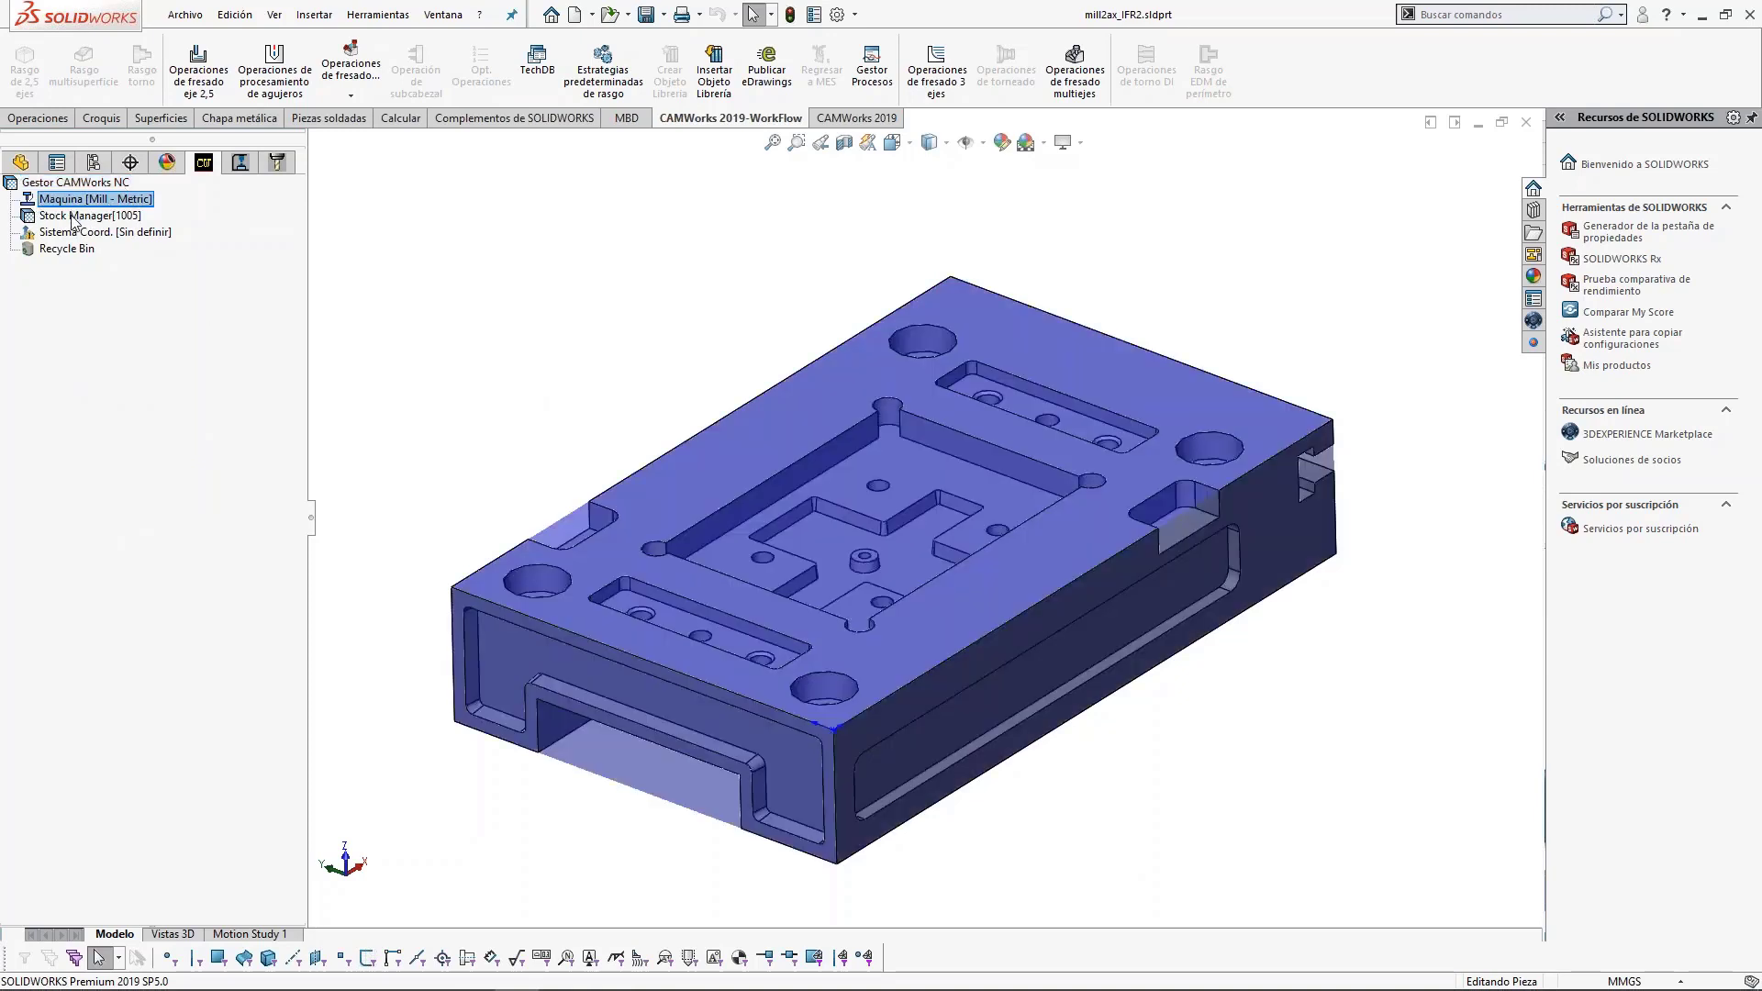
{"action": "left_click", "coordinate": [74, 218]}
Define a Def. por Usuario fixture coordinate system with its origin at the far corner vertex of the part's upper face.
{"action": "left_click", "coordinate": [96, 235]}
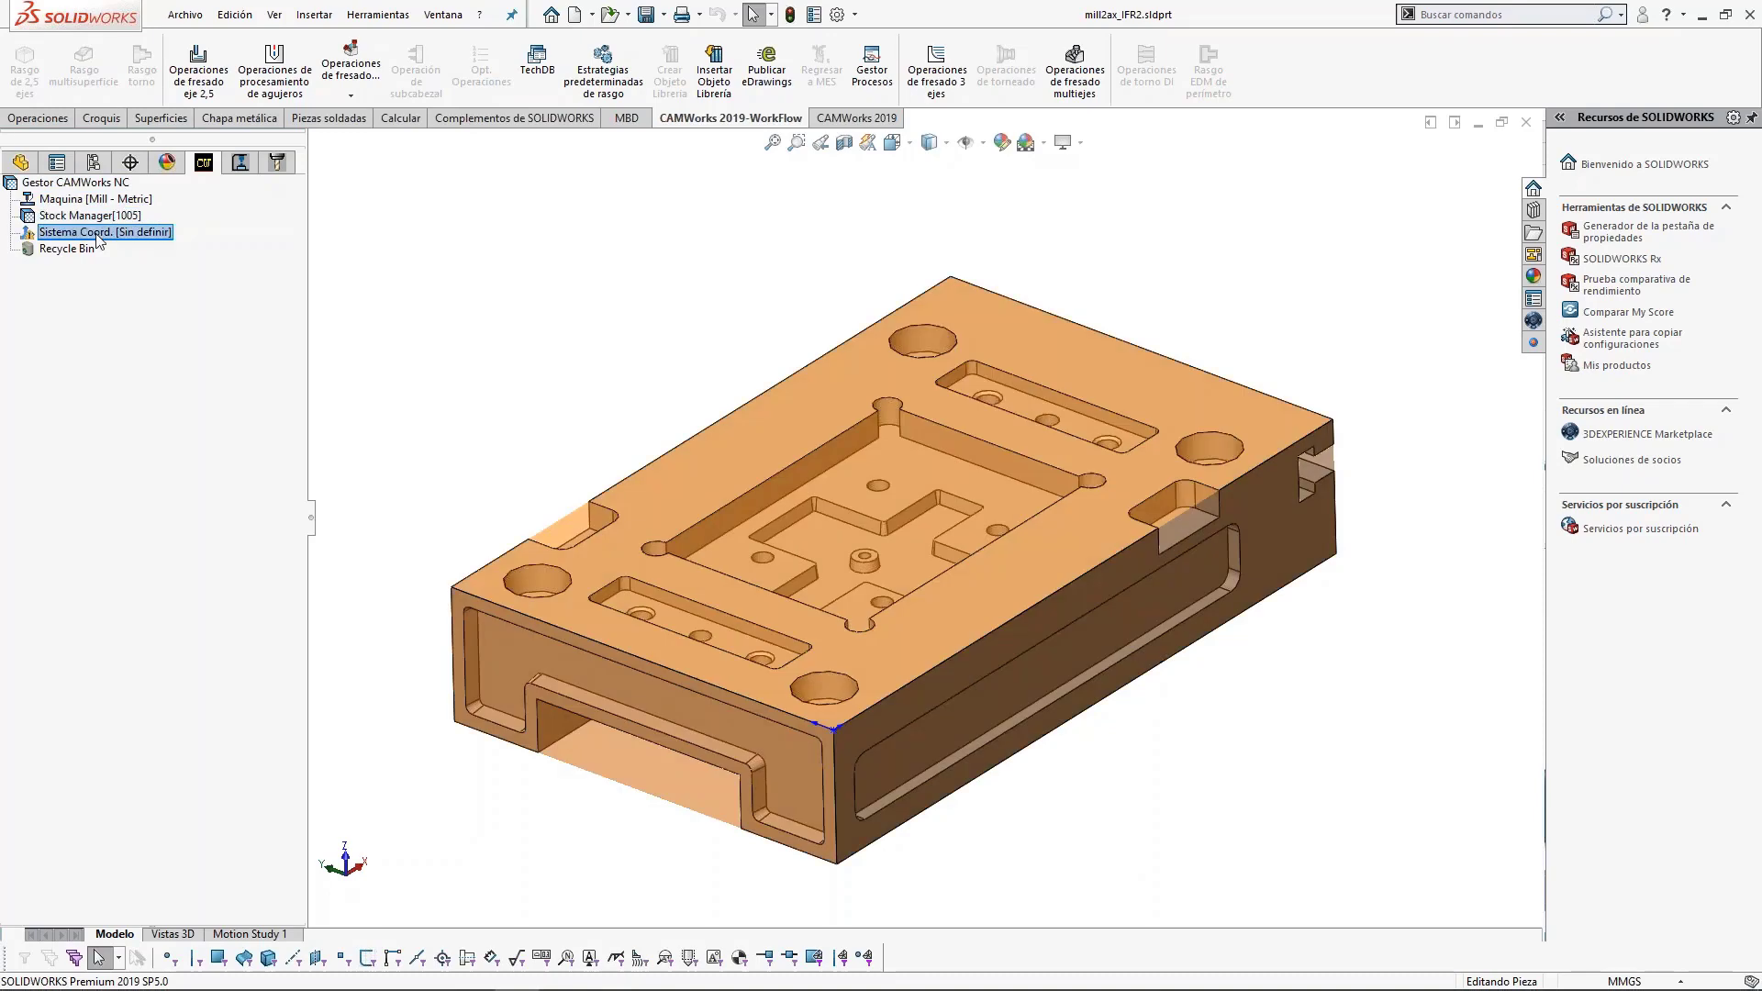
{"action": "right_click", "coordinate": [96, 236]}
{"action": "left_click", "coordinate": [124, 246]}
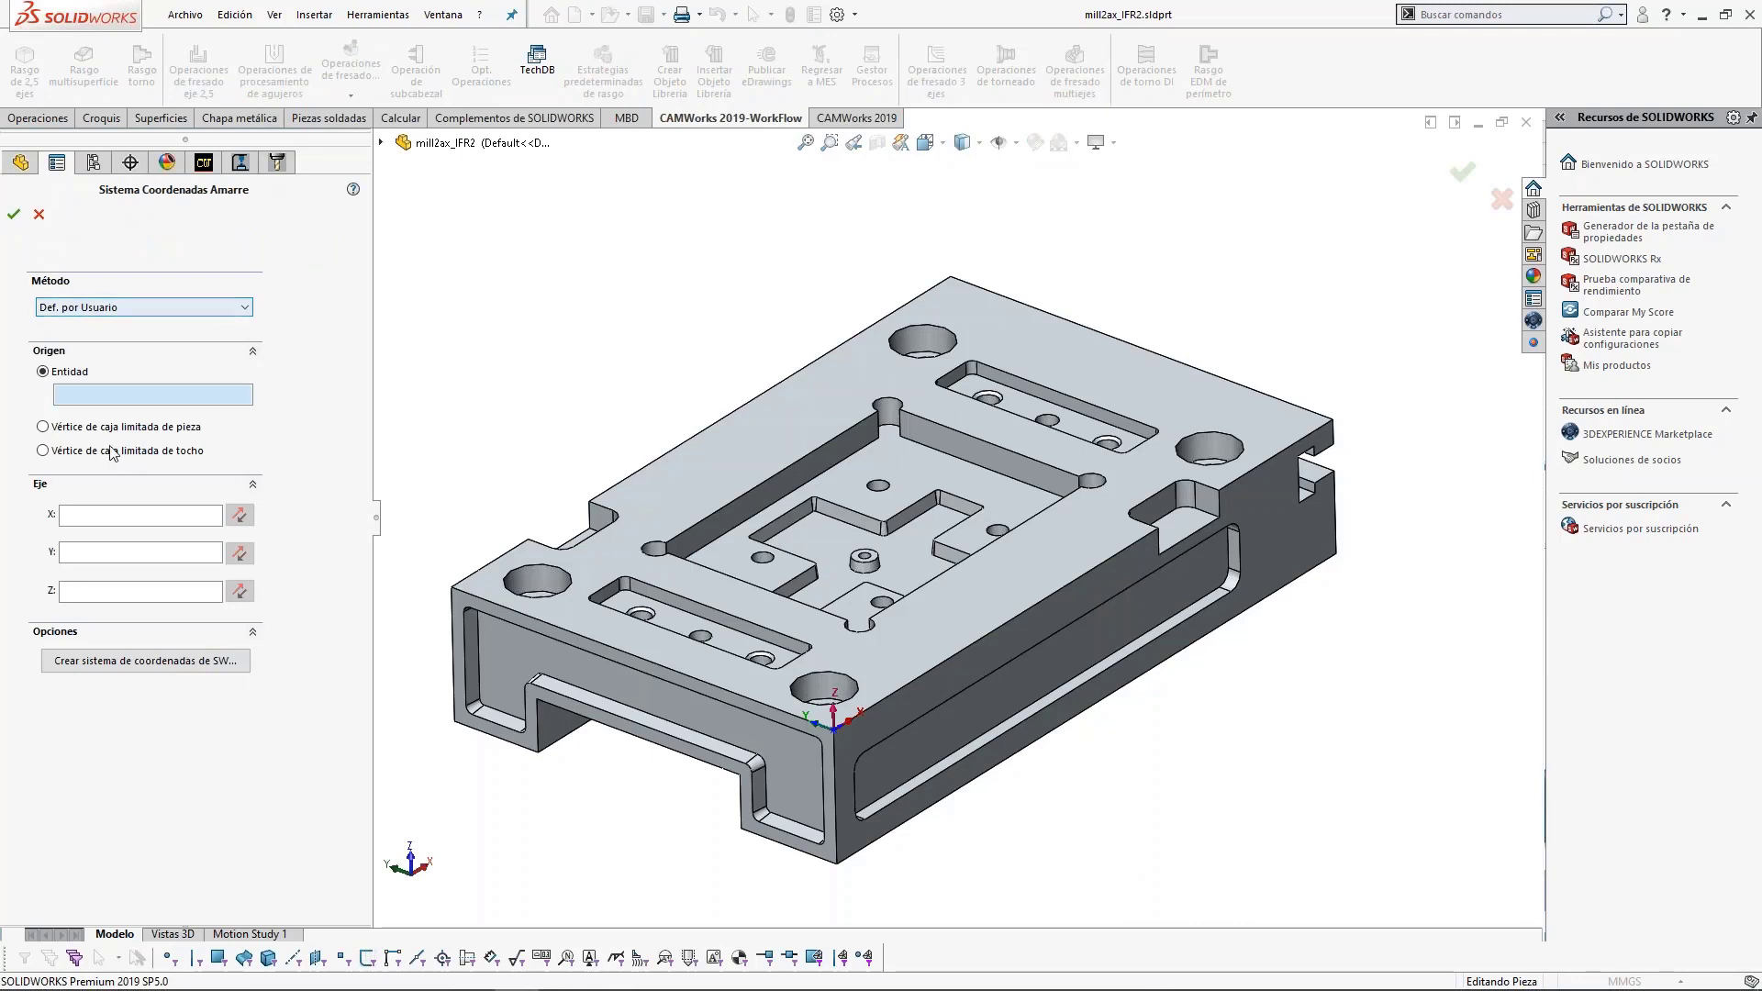
{"action": "left_click", "coordinate": [950, 276]}
{"action": "left_click", "coordinate": [14, 215]}
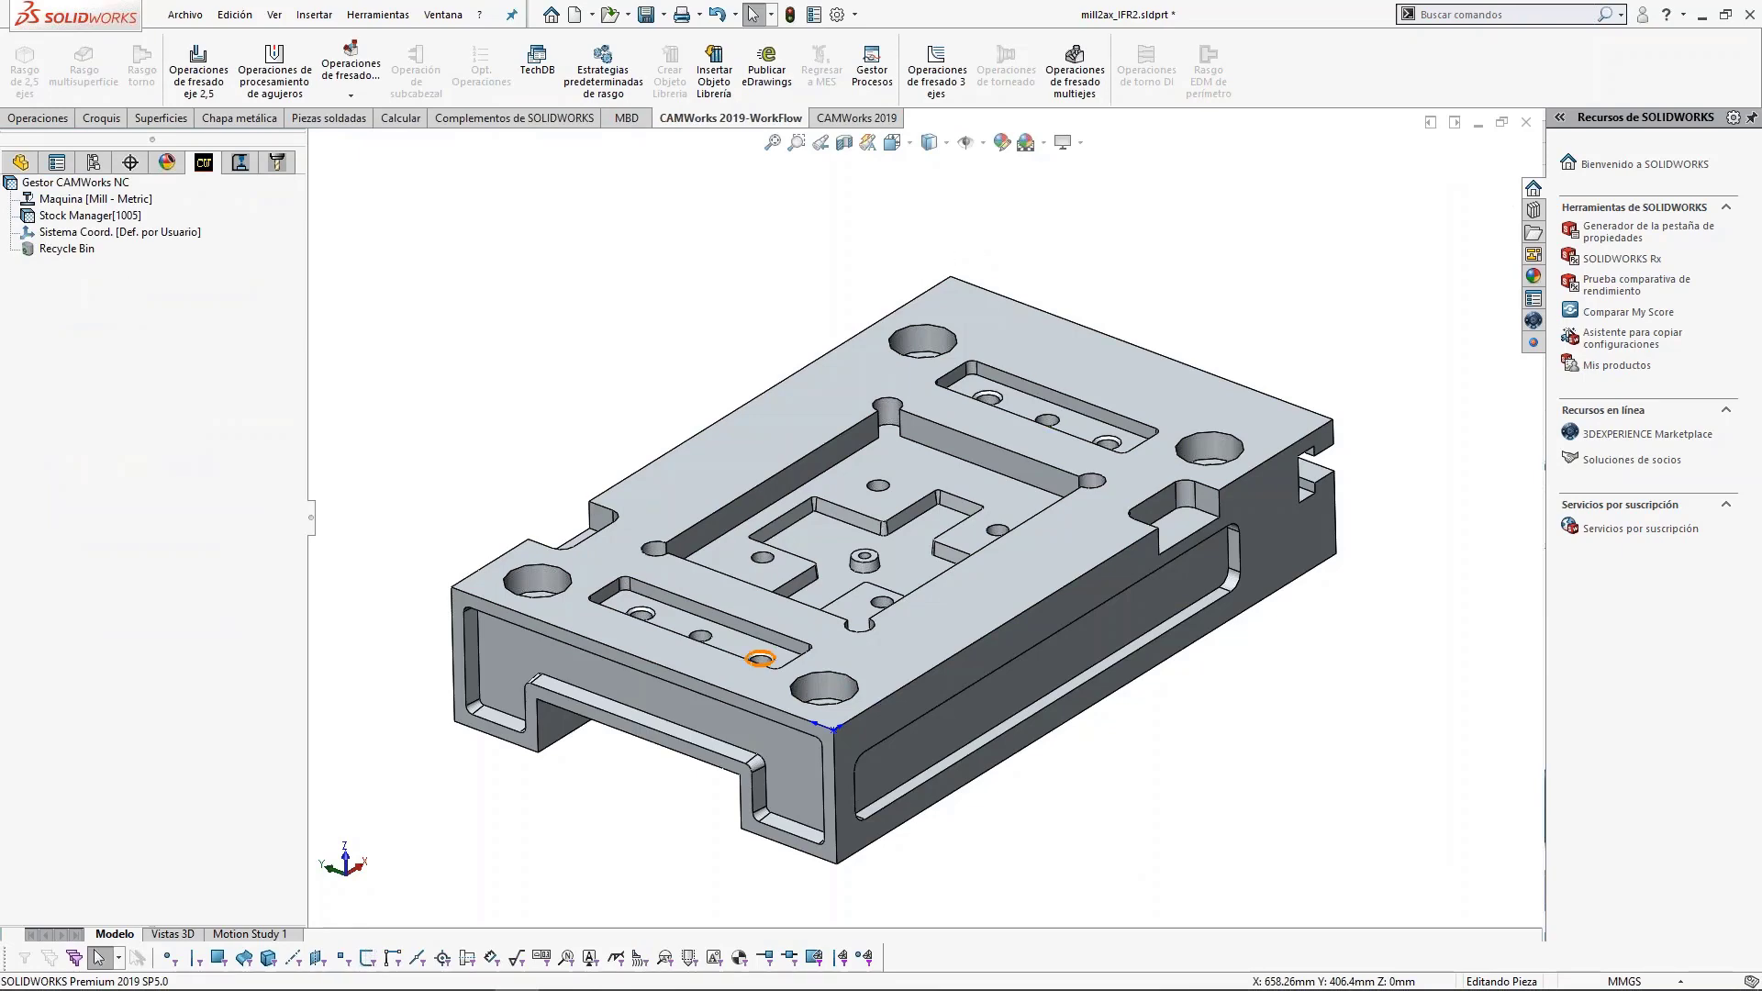
In the CAMWorks mill feature extraction options, disable the Perímetro pieza type and enable Macho.
{"action": "mouse_move", "coordinate": [840, 734]}
{"action": "middle_mouse_down"}
{"action": "mouse_move", "coordinate": [857, 683]}
{"action": "mouse_move", "coordinate": [859, 717]}
{"action": "middle_mouse_up"}
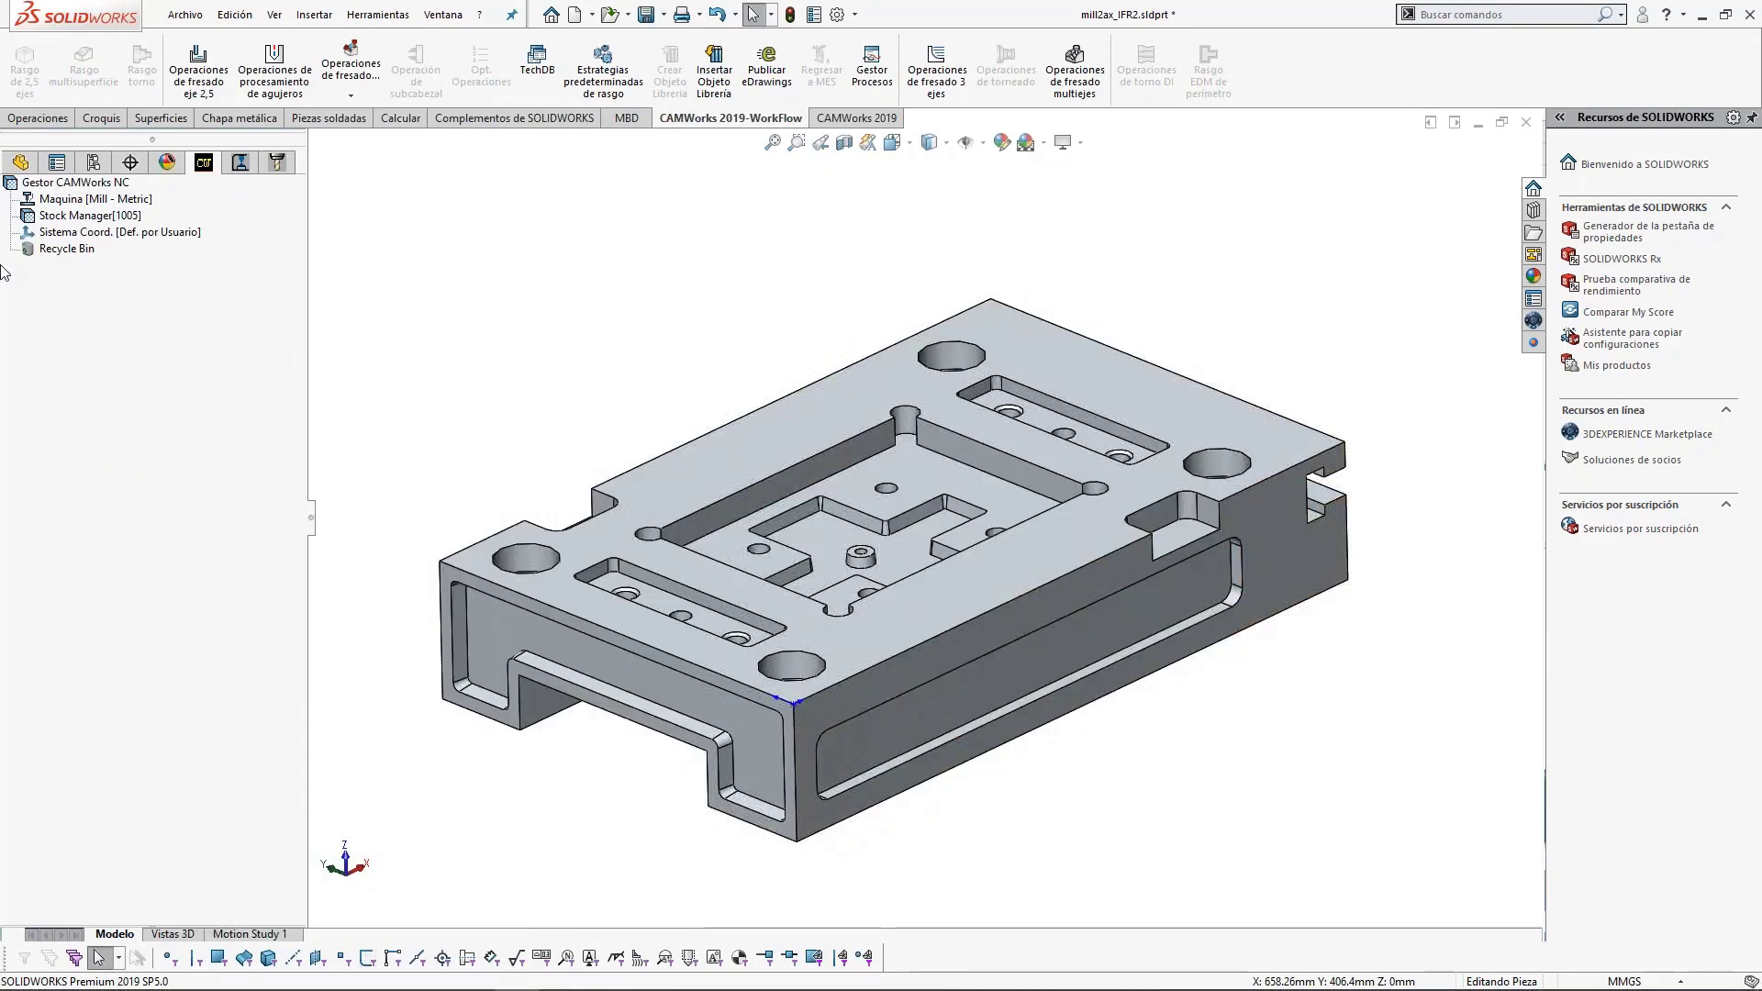
{"action": "right_click", "coordinate": [64, 183]}
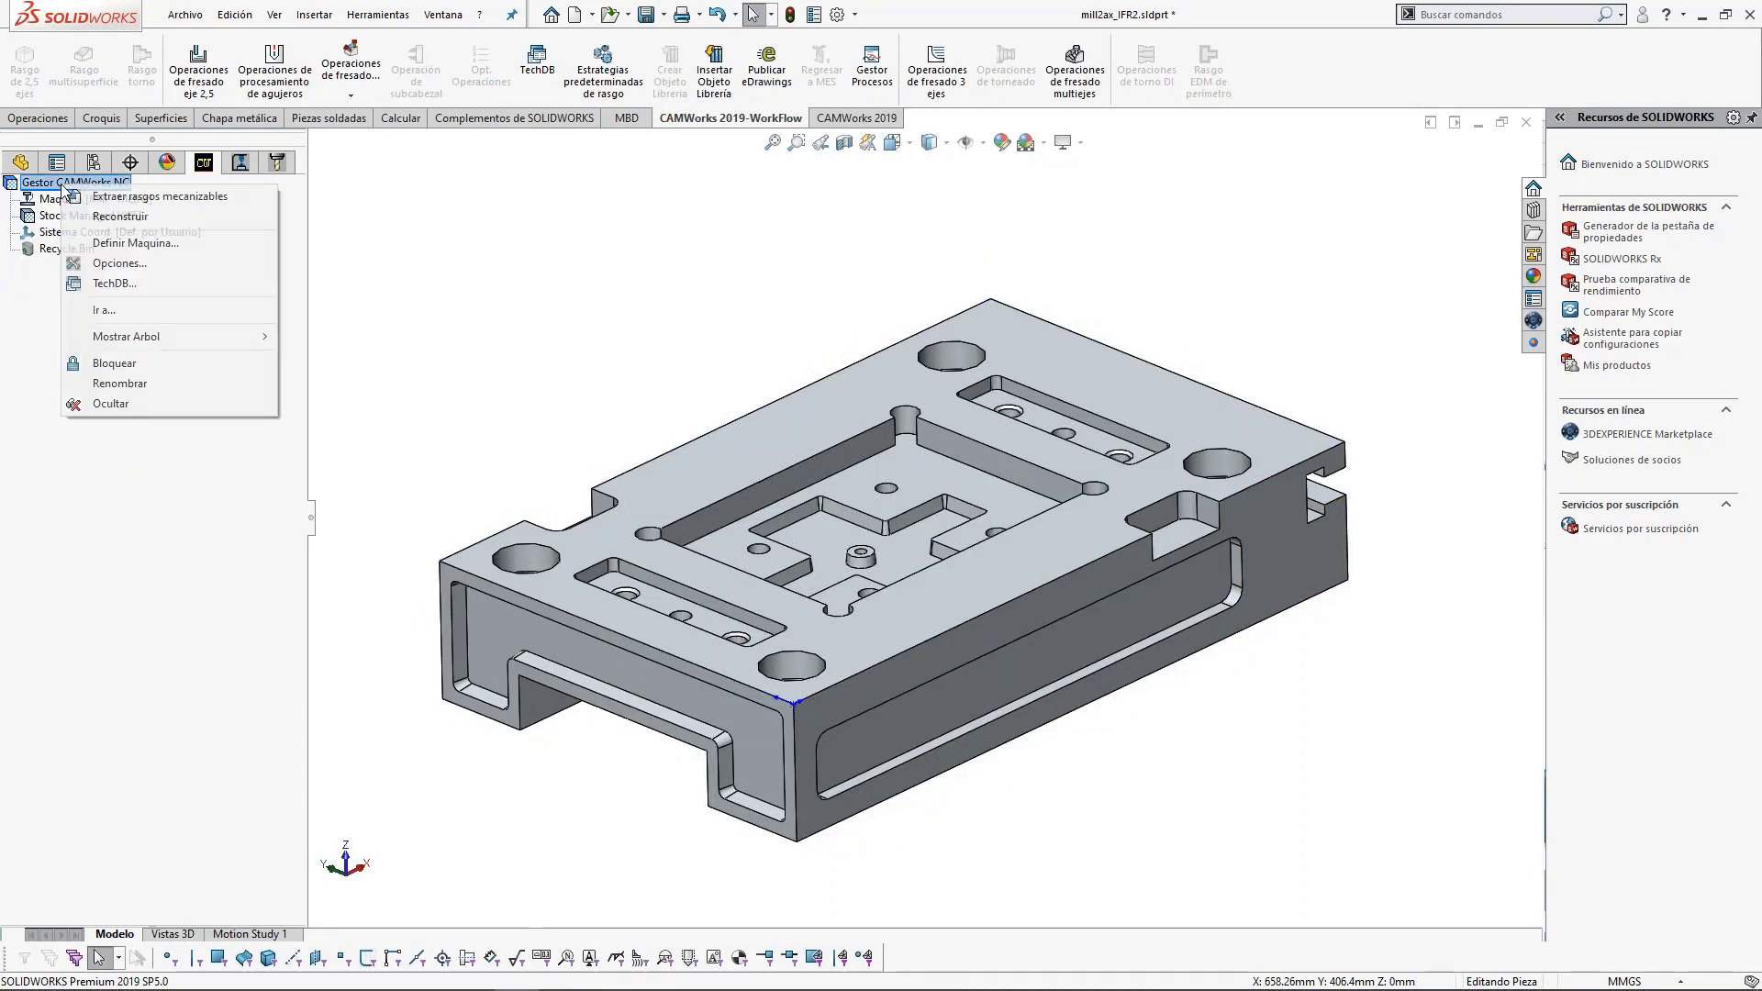
{"action": "left_click", "coordinate": [101, 263]}
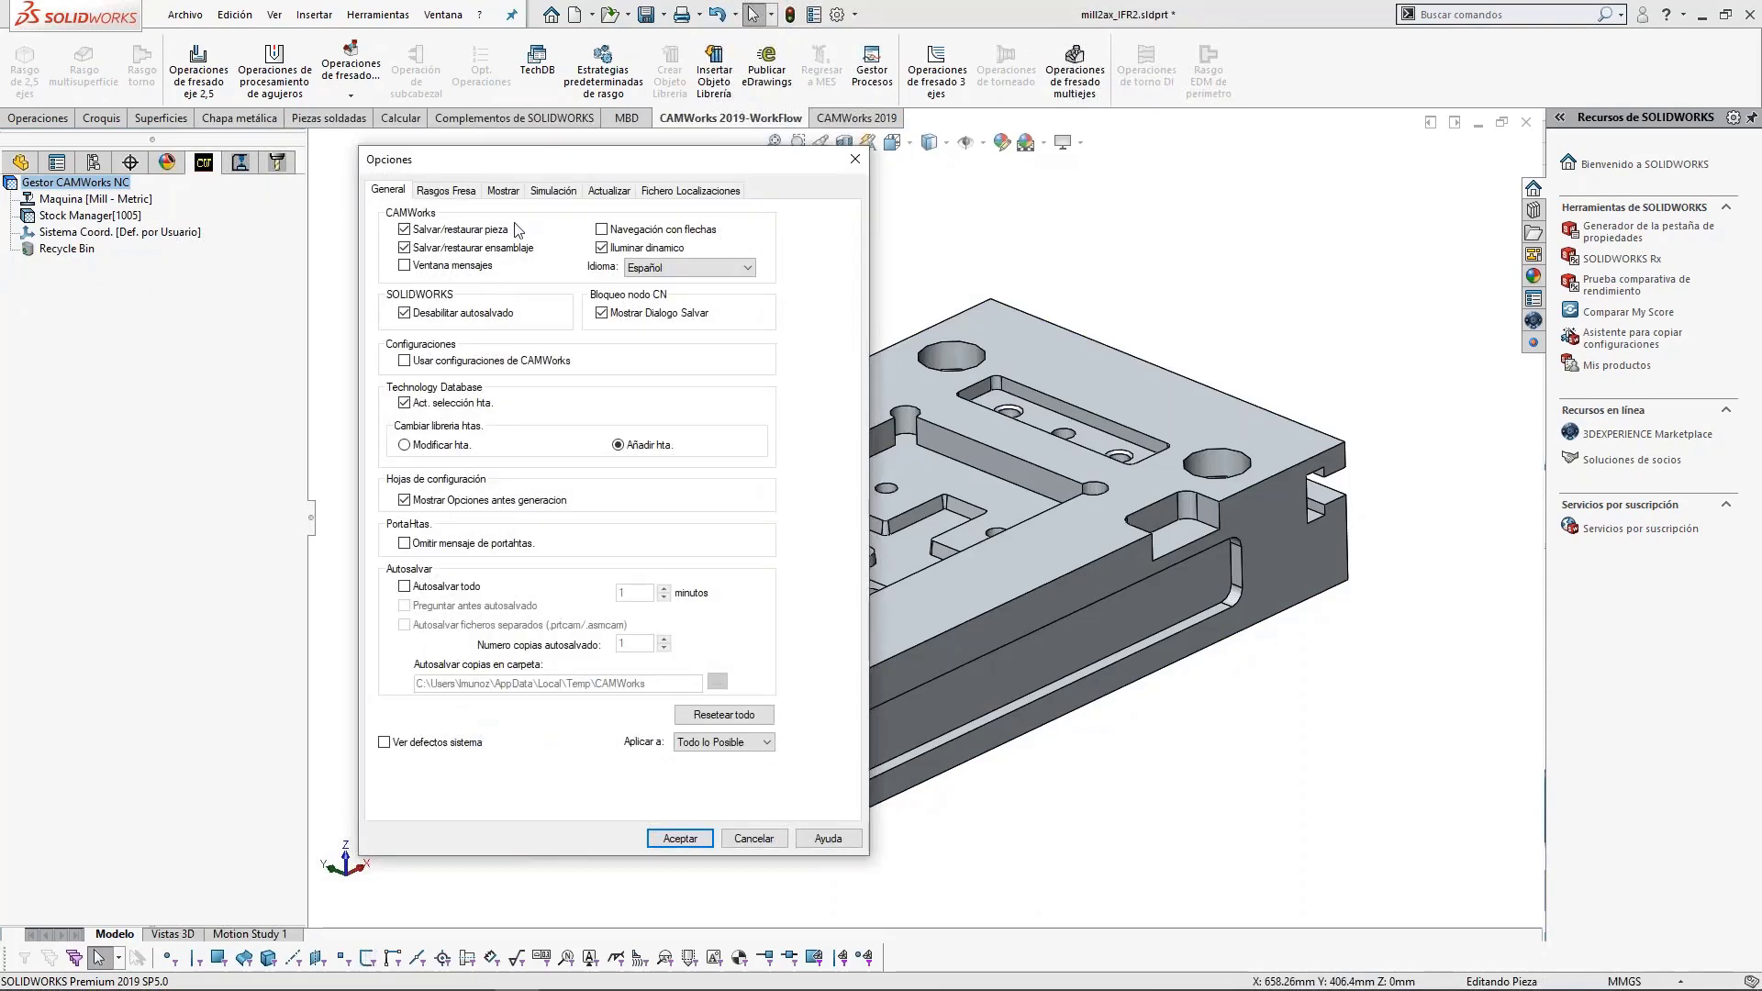
{"action": "left_click", "coordinate": [447, 190]}
{"action": "left_click_drag", "start_coordinate": [415, 158], "coordinate": [454, 149]}
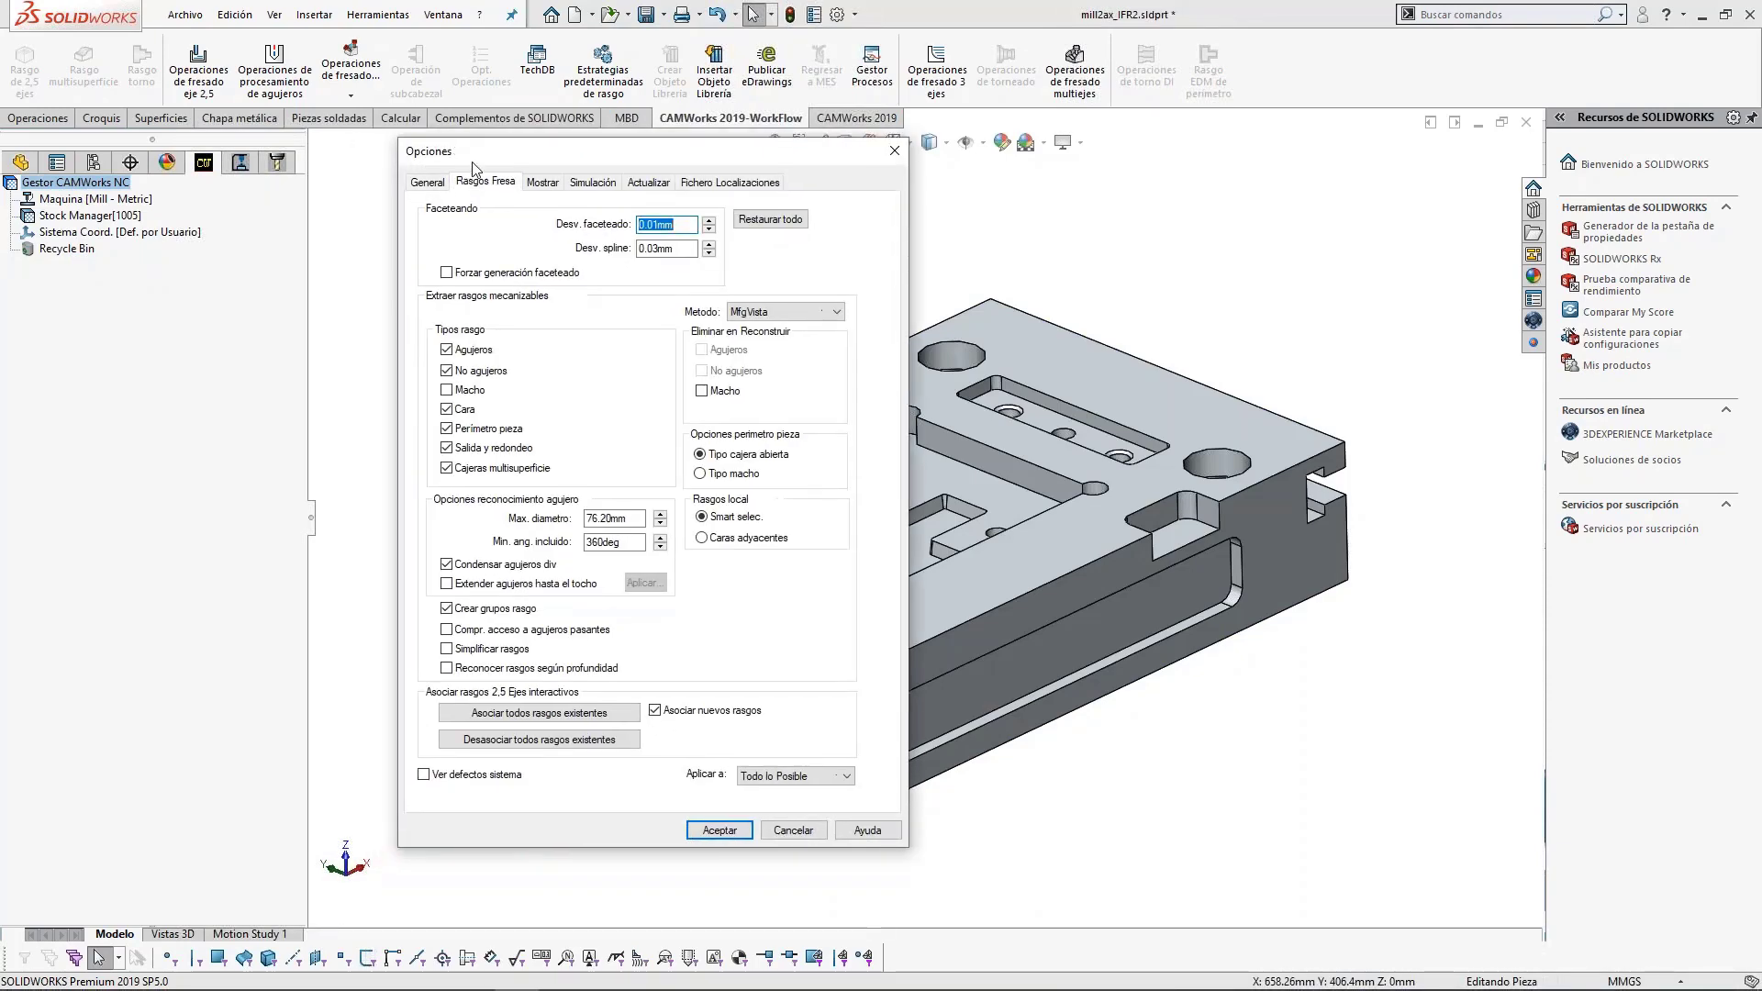
{"action": "left_click", "coordinate": [447, 428]}
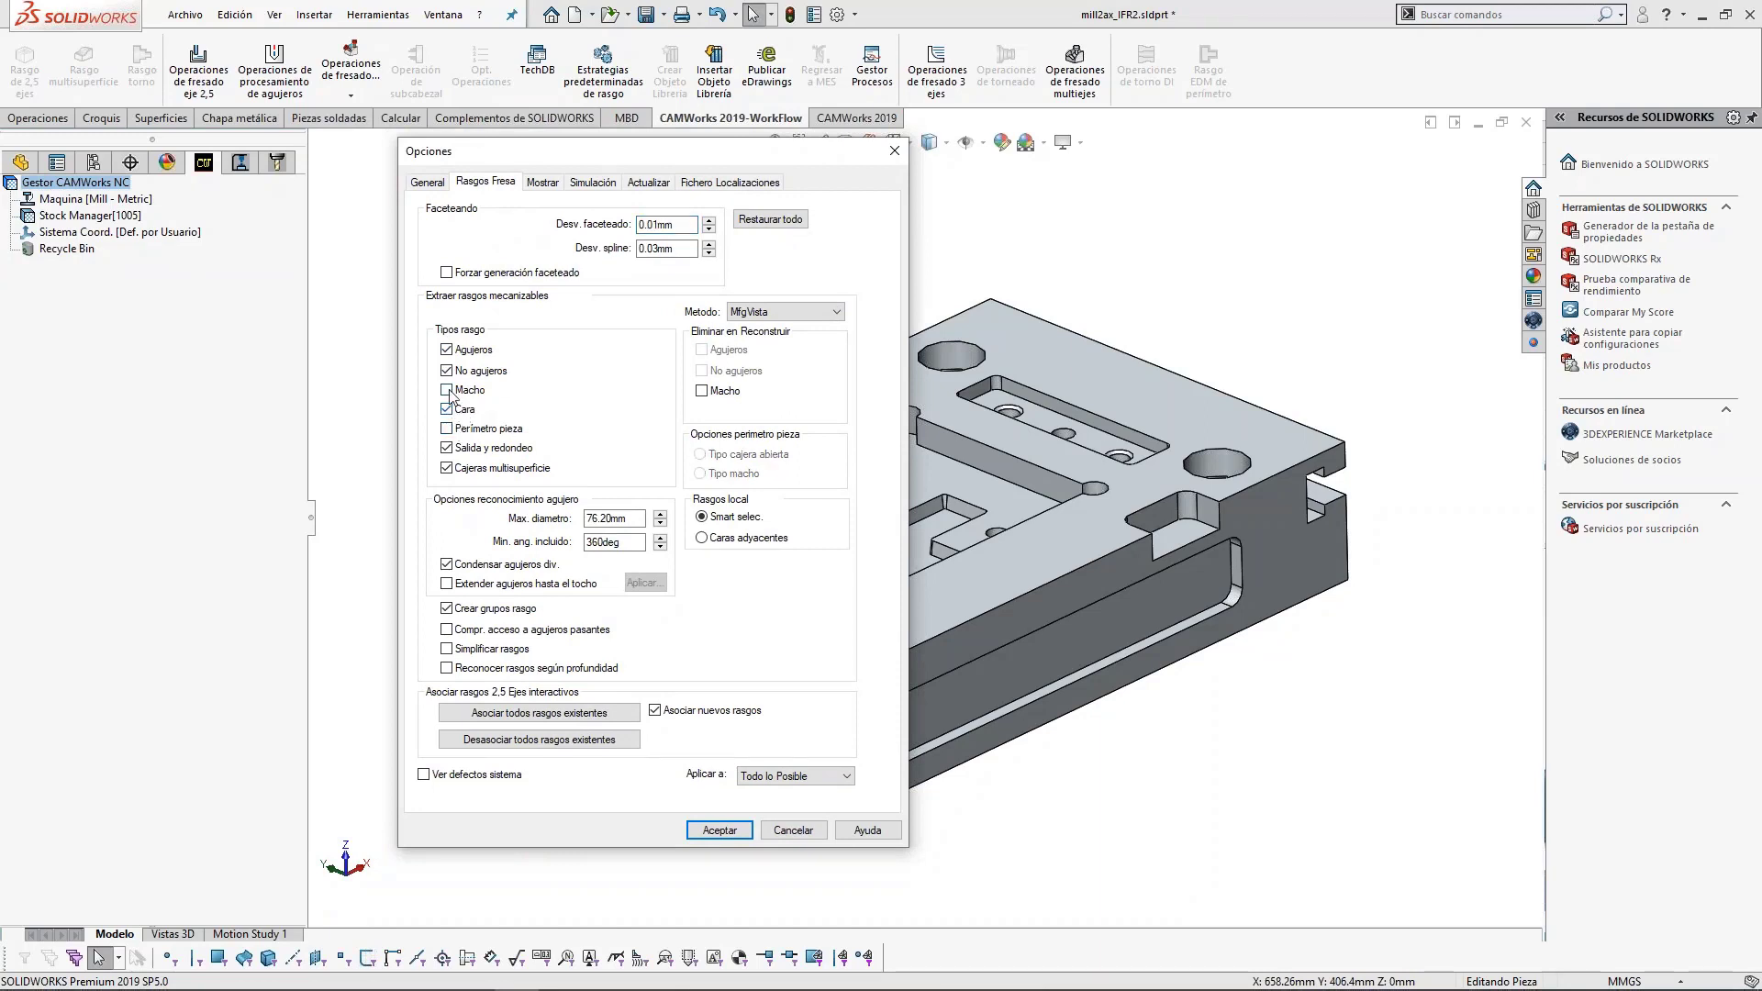
{"action": "left_click", "coordinate": [447, 390]}
{"action": "left_click", "coordinate": [718, 830]}
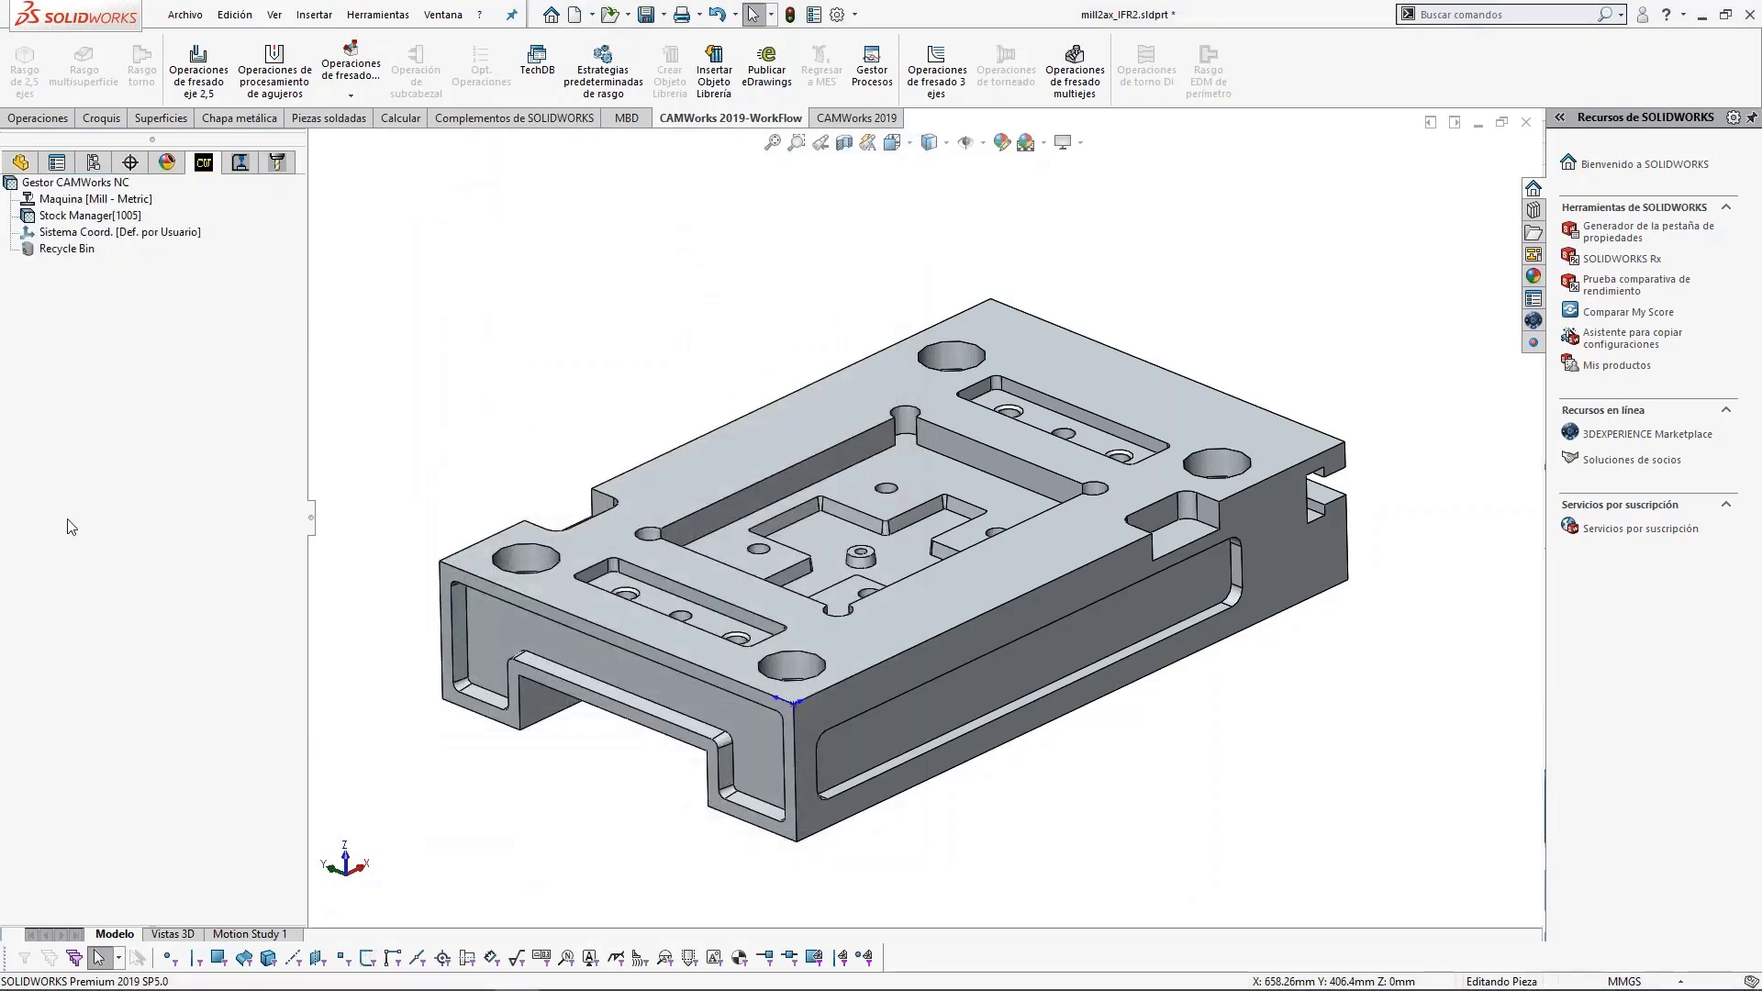
Extract the part's machinable features and select the first setup, Pl. Trabajo1.
{"action": "right_click", "coordinate": [84, 183]}
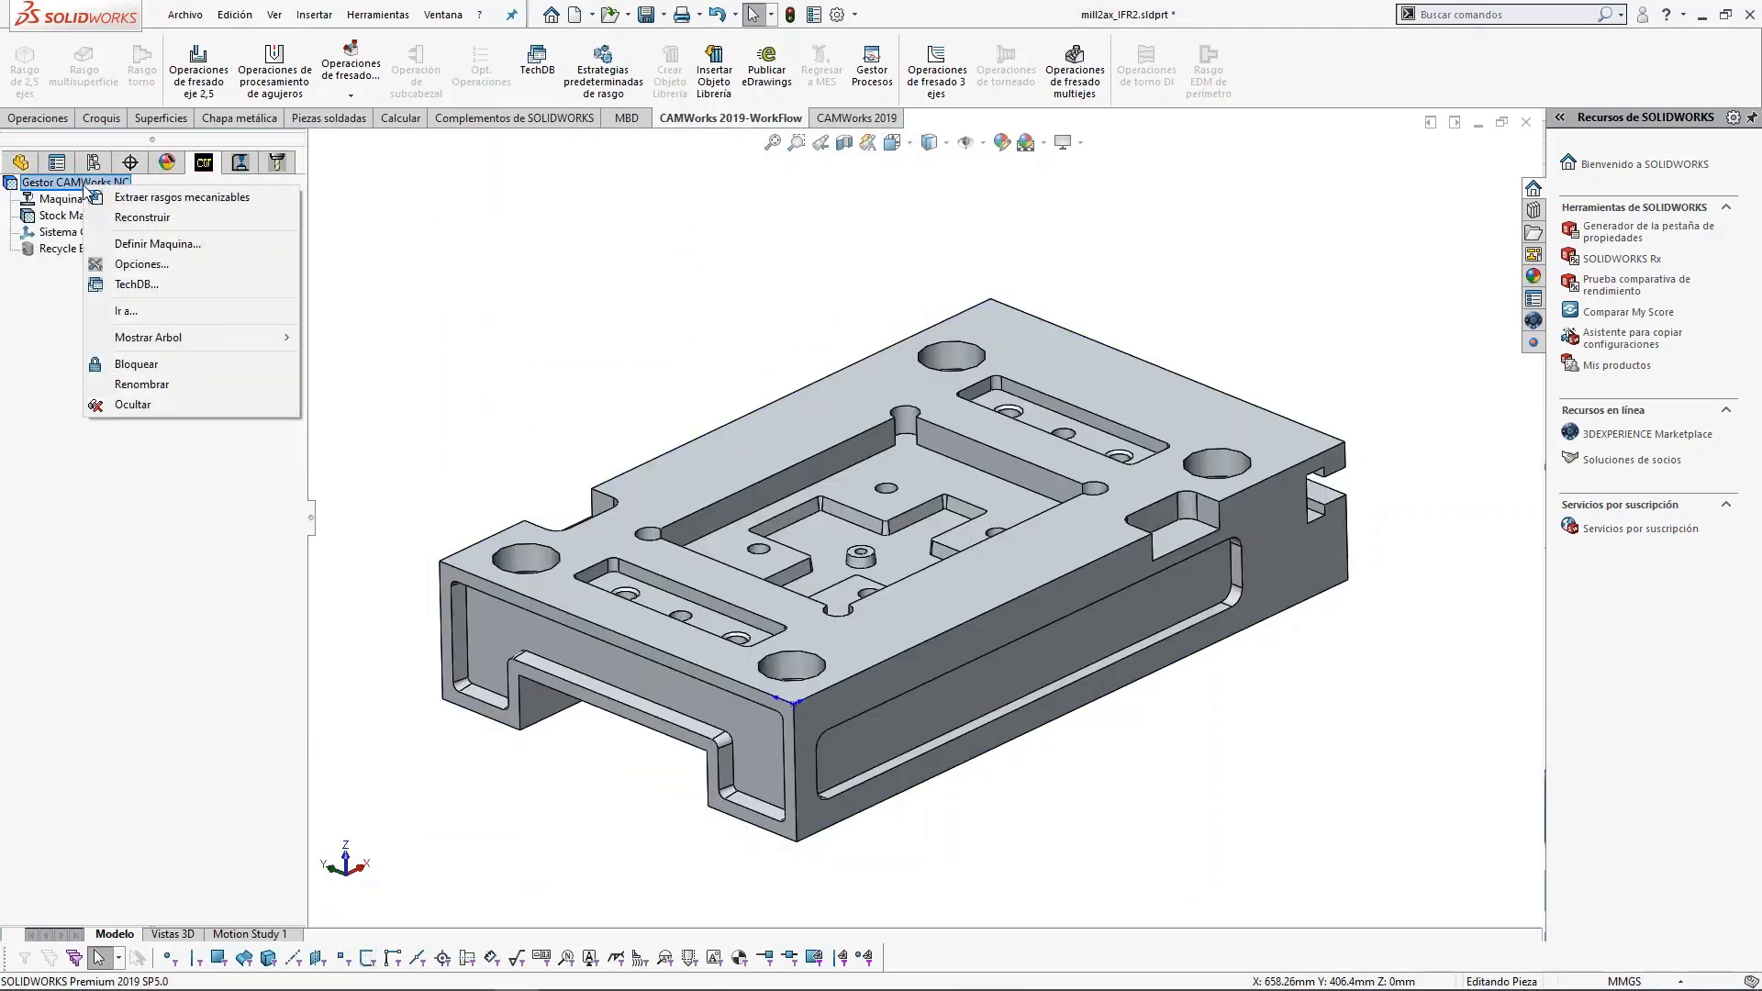
{"action": "left_click", "coordinate": [226, 199]}
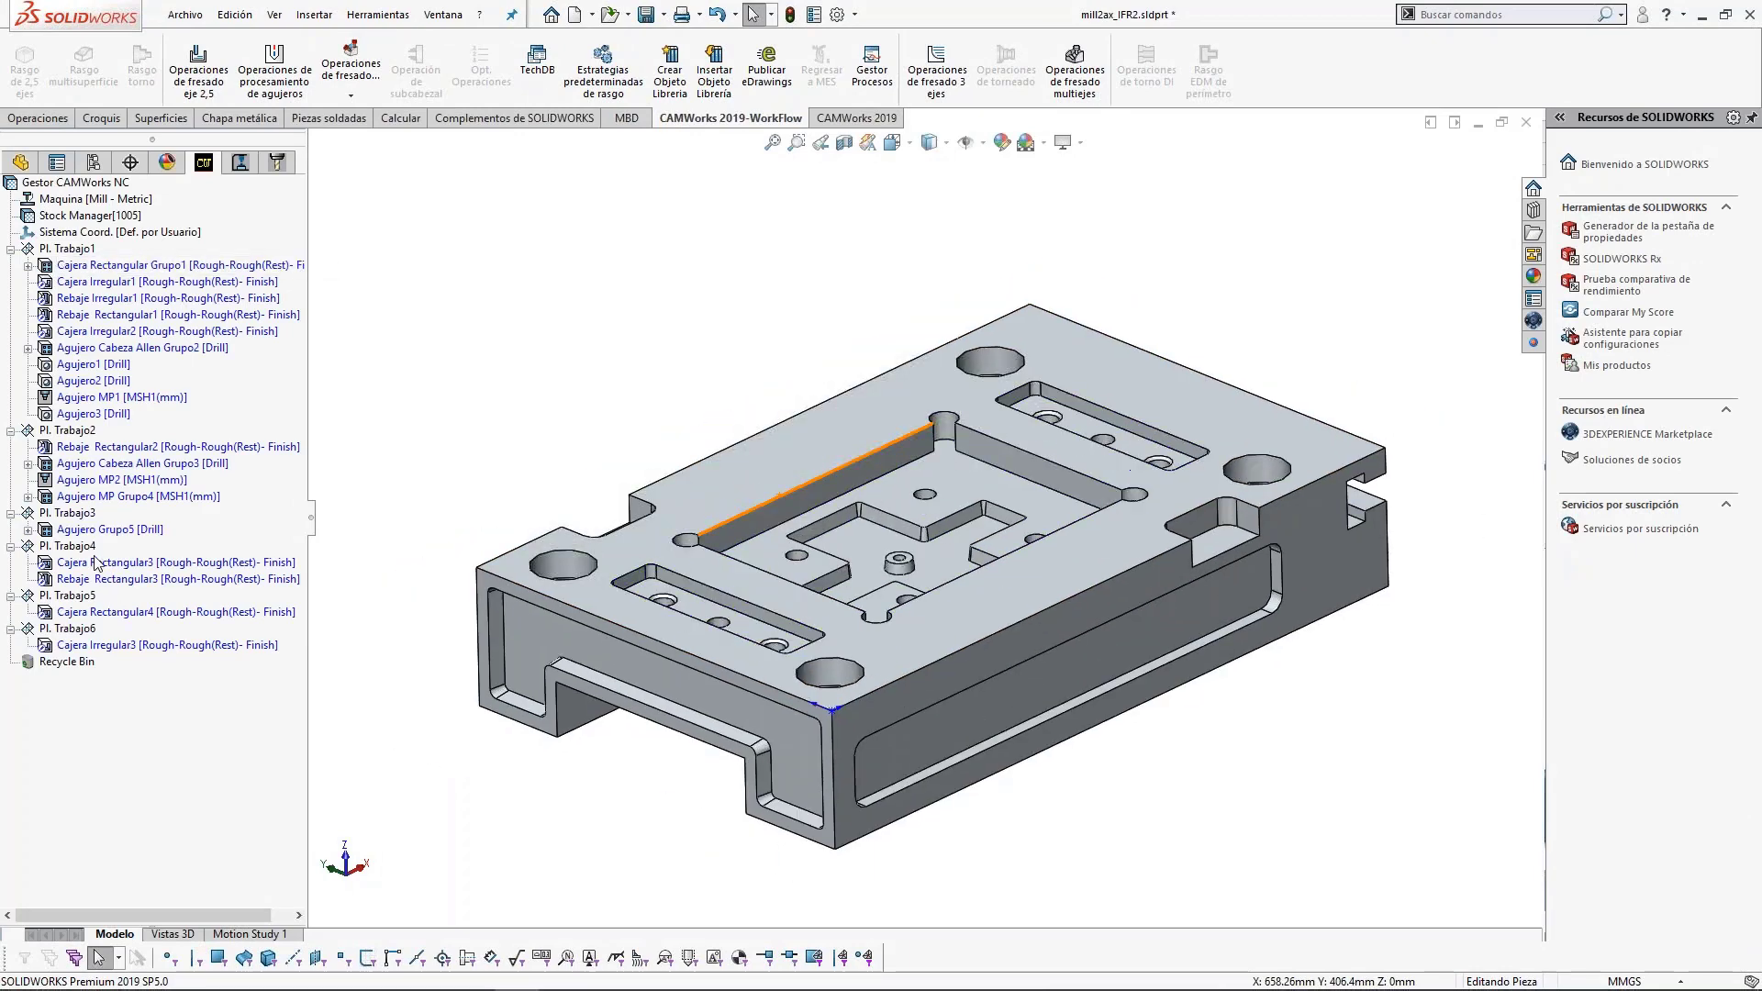
{"action": "left_click", "coordinate": [59, 250]}
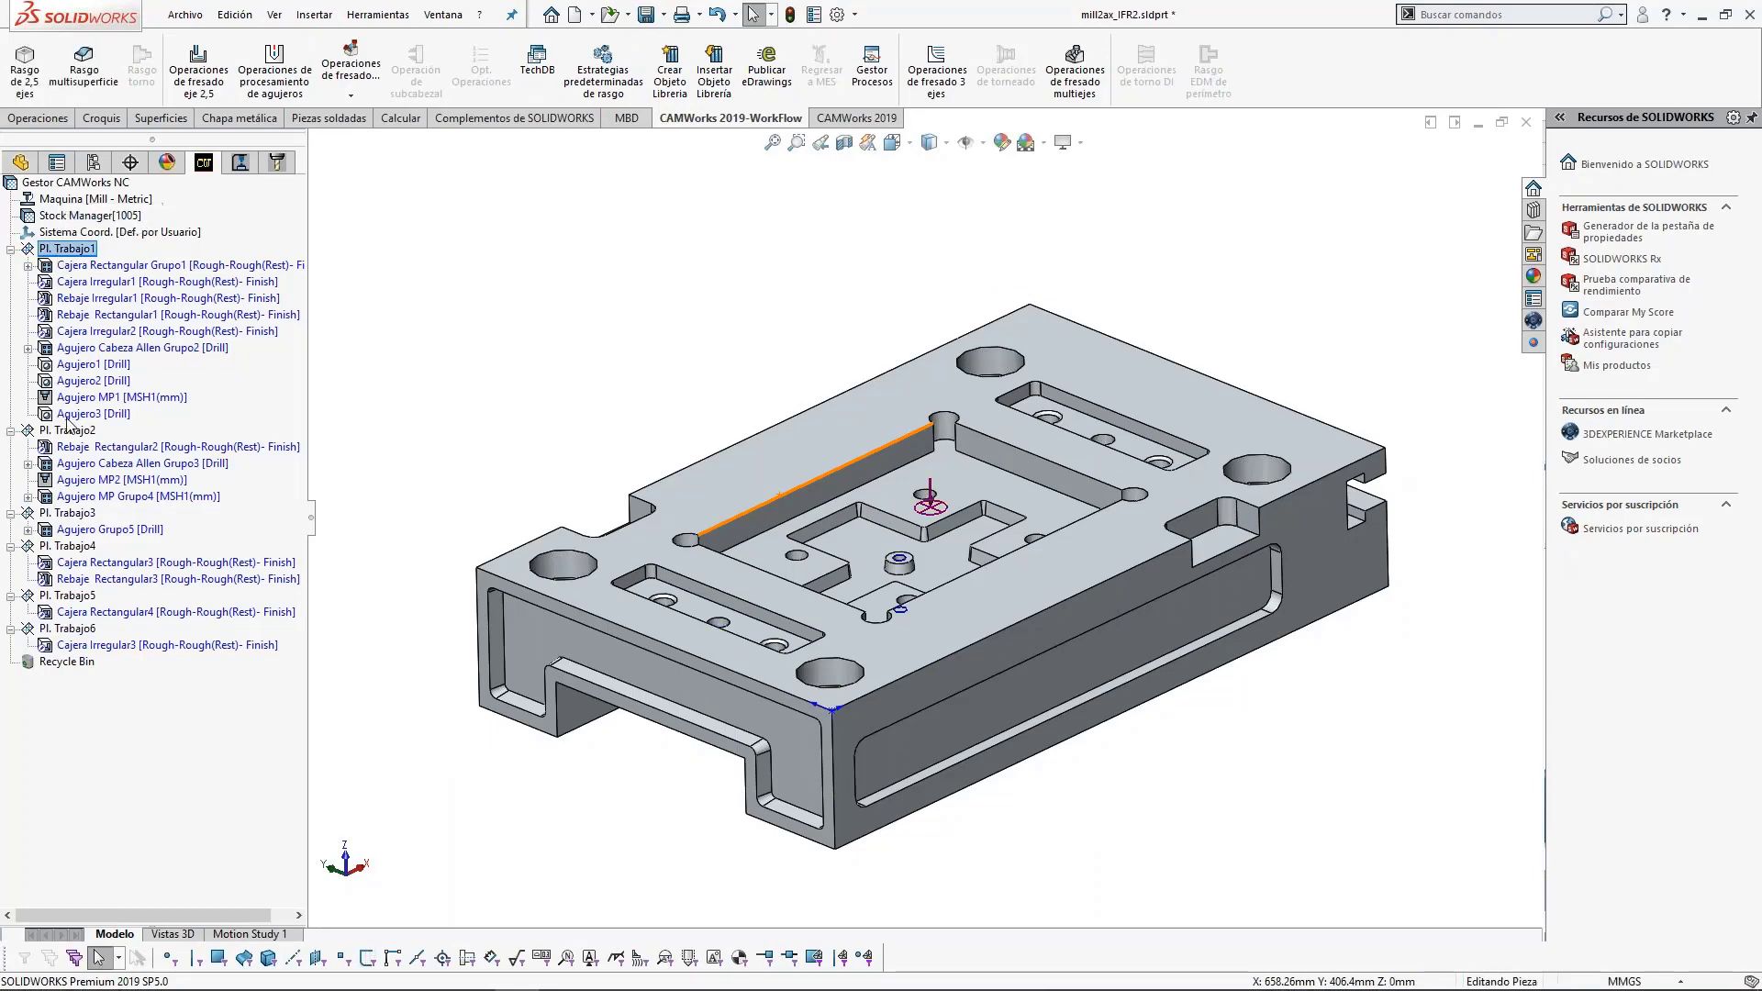
{"action": "middle_click_drag", "start_coordinate": [945, 578], "coordinate": [1005, 625]}
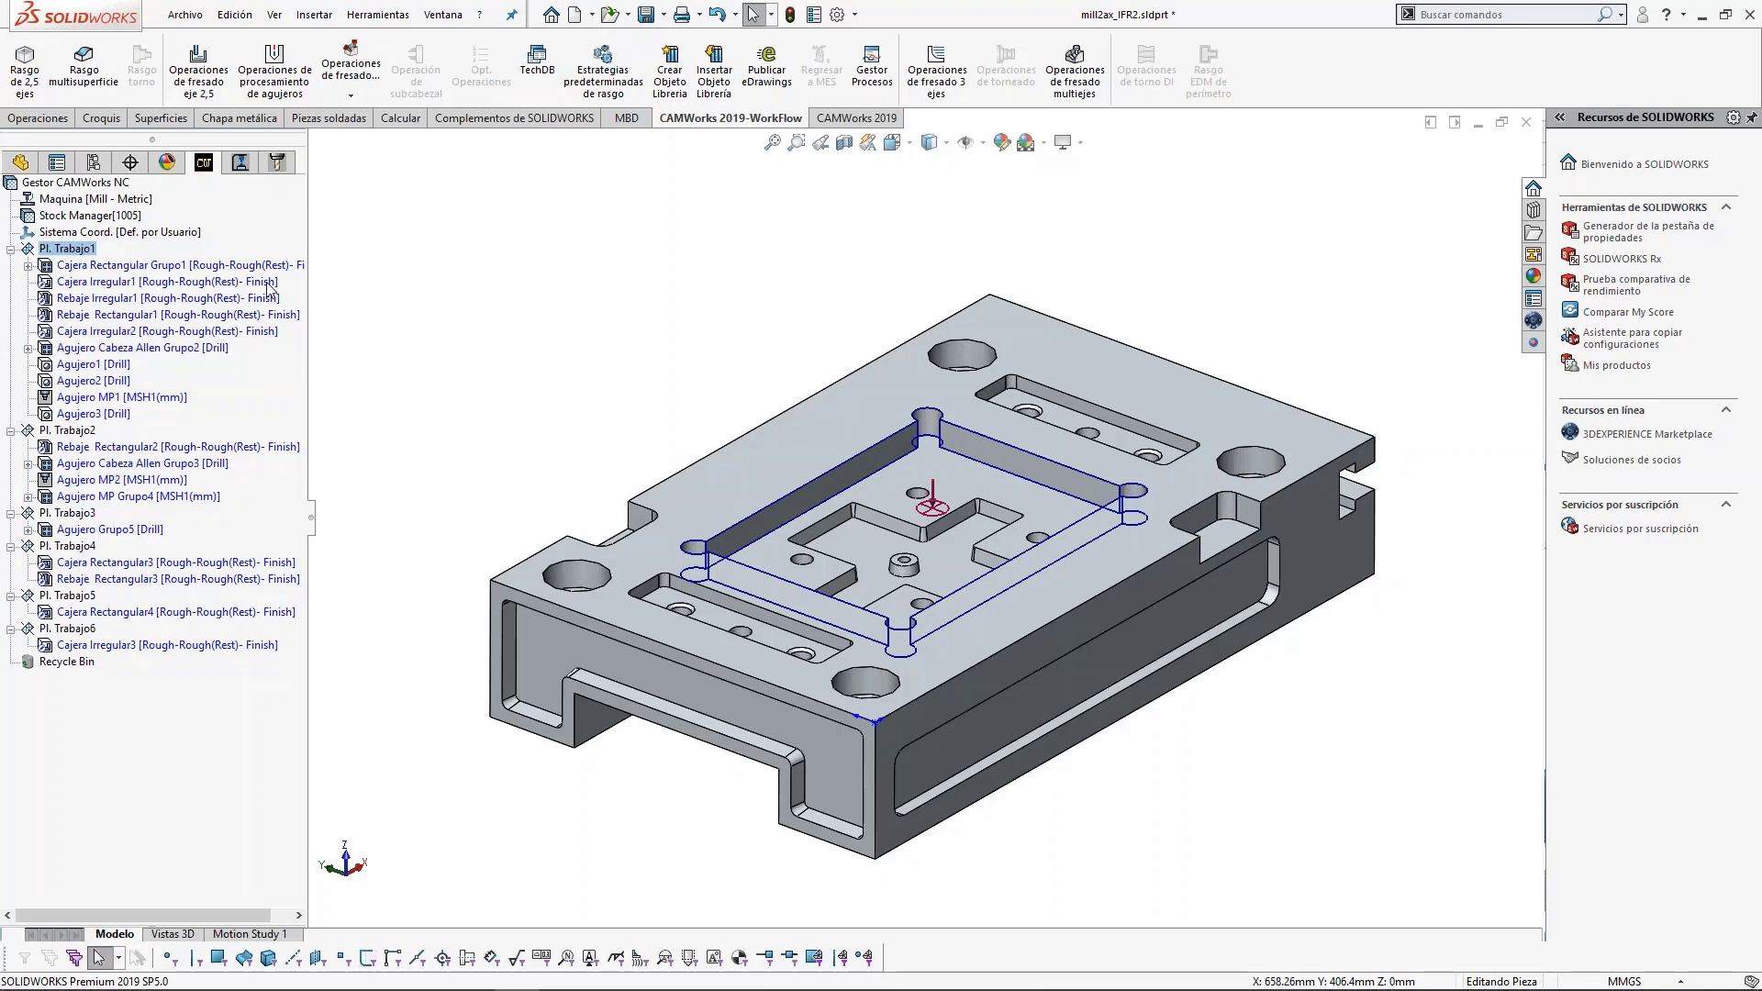
Review the machining strategies available for Cajera Rectangular Grupo1 and pick Rough-Rough(Rest)-Finish.
{"action": "right_click", "coordinate": [103, 267]}
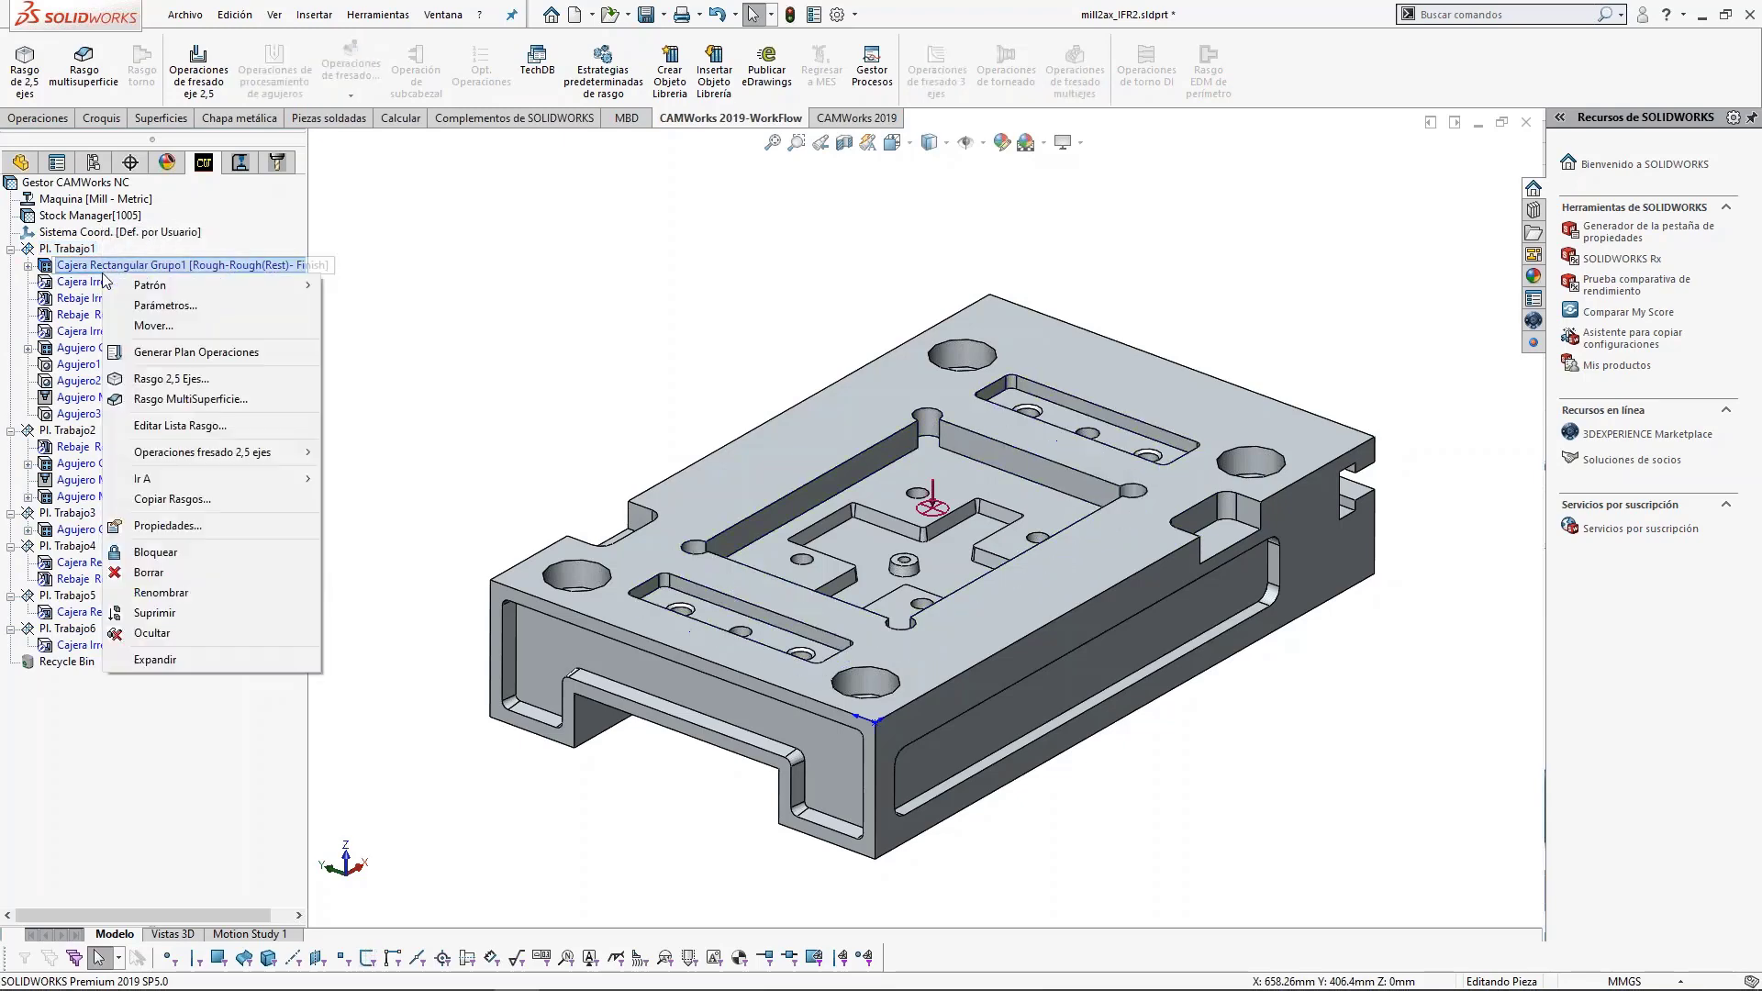
{"action": "left_click", "coordinate": [165, 306]}
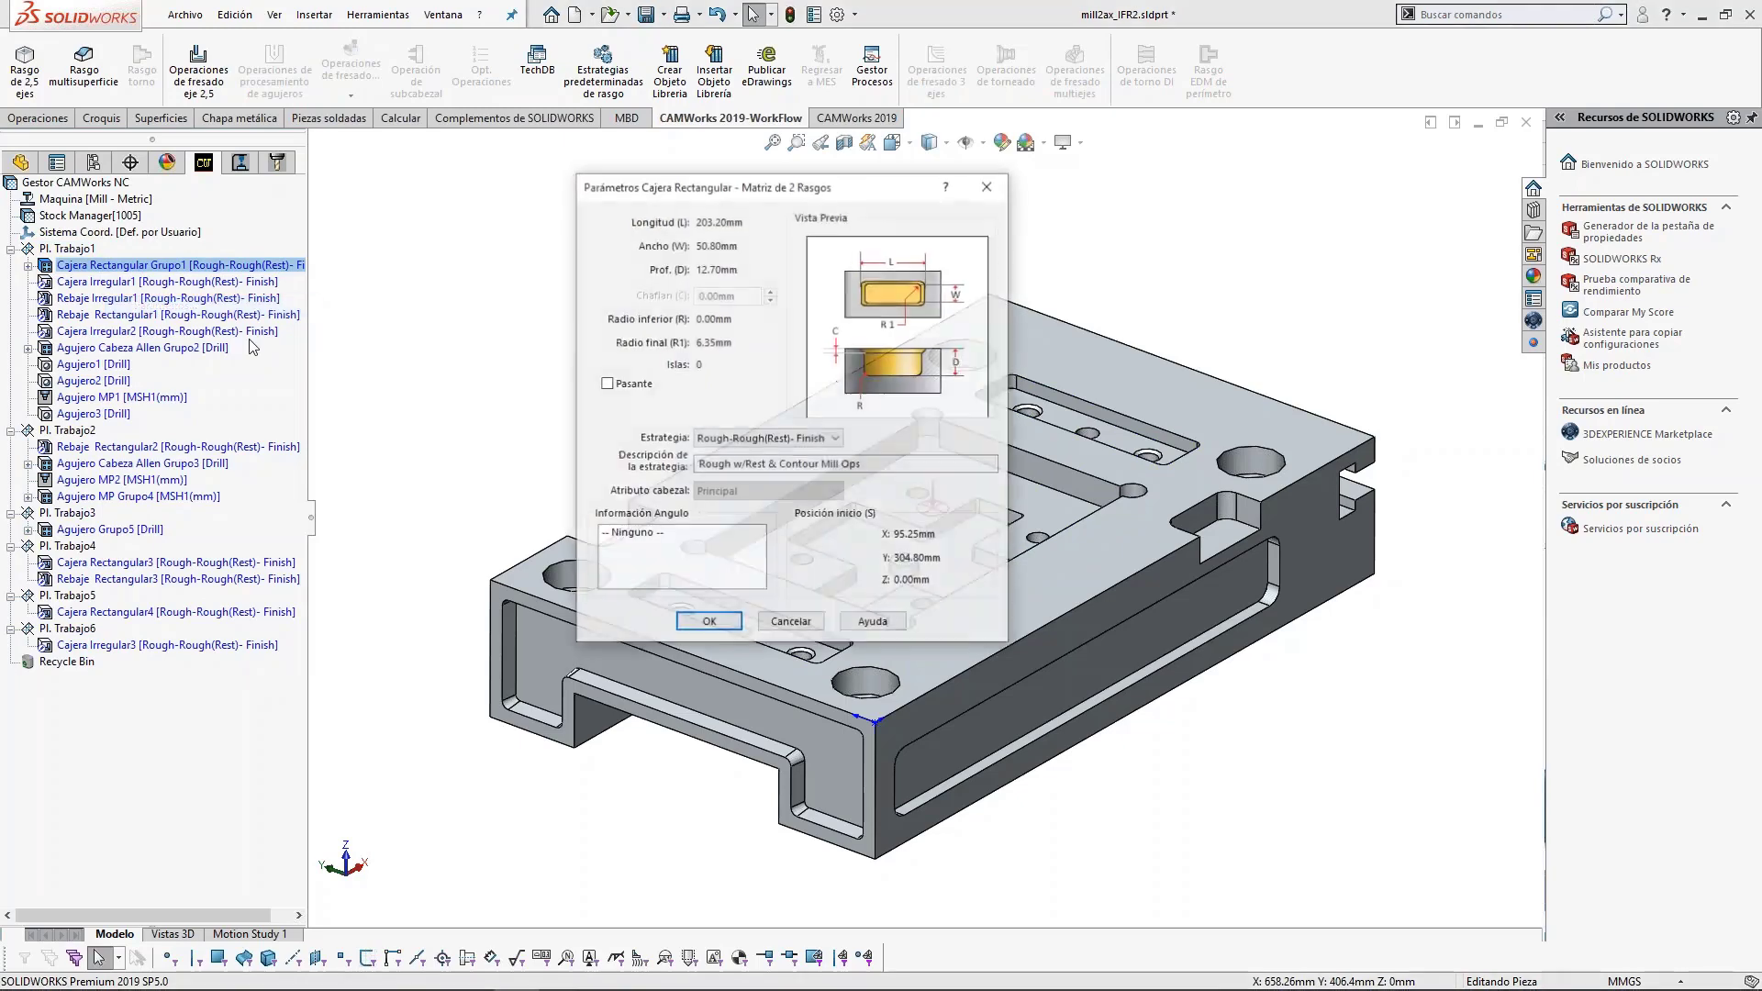
{"action": "left_click", "coordinate": [785, 439]}
{"action": "scroll", "coordinate": [820, 463], "scroll_direction": "up", "scroll_amount": 1}
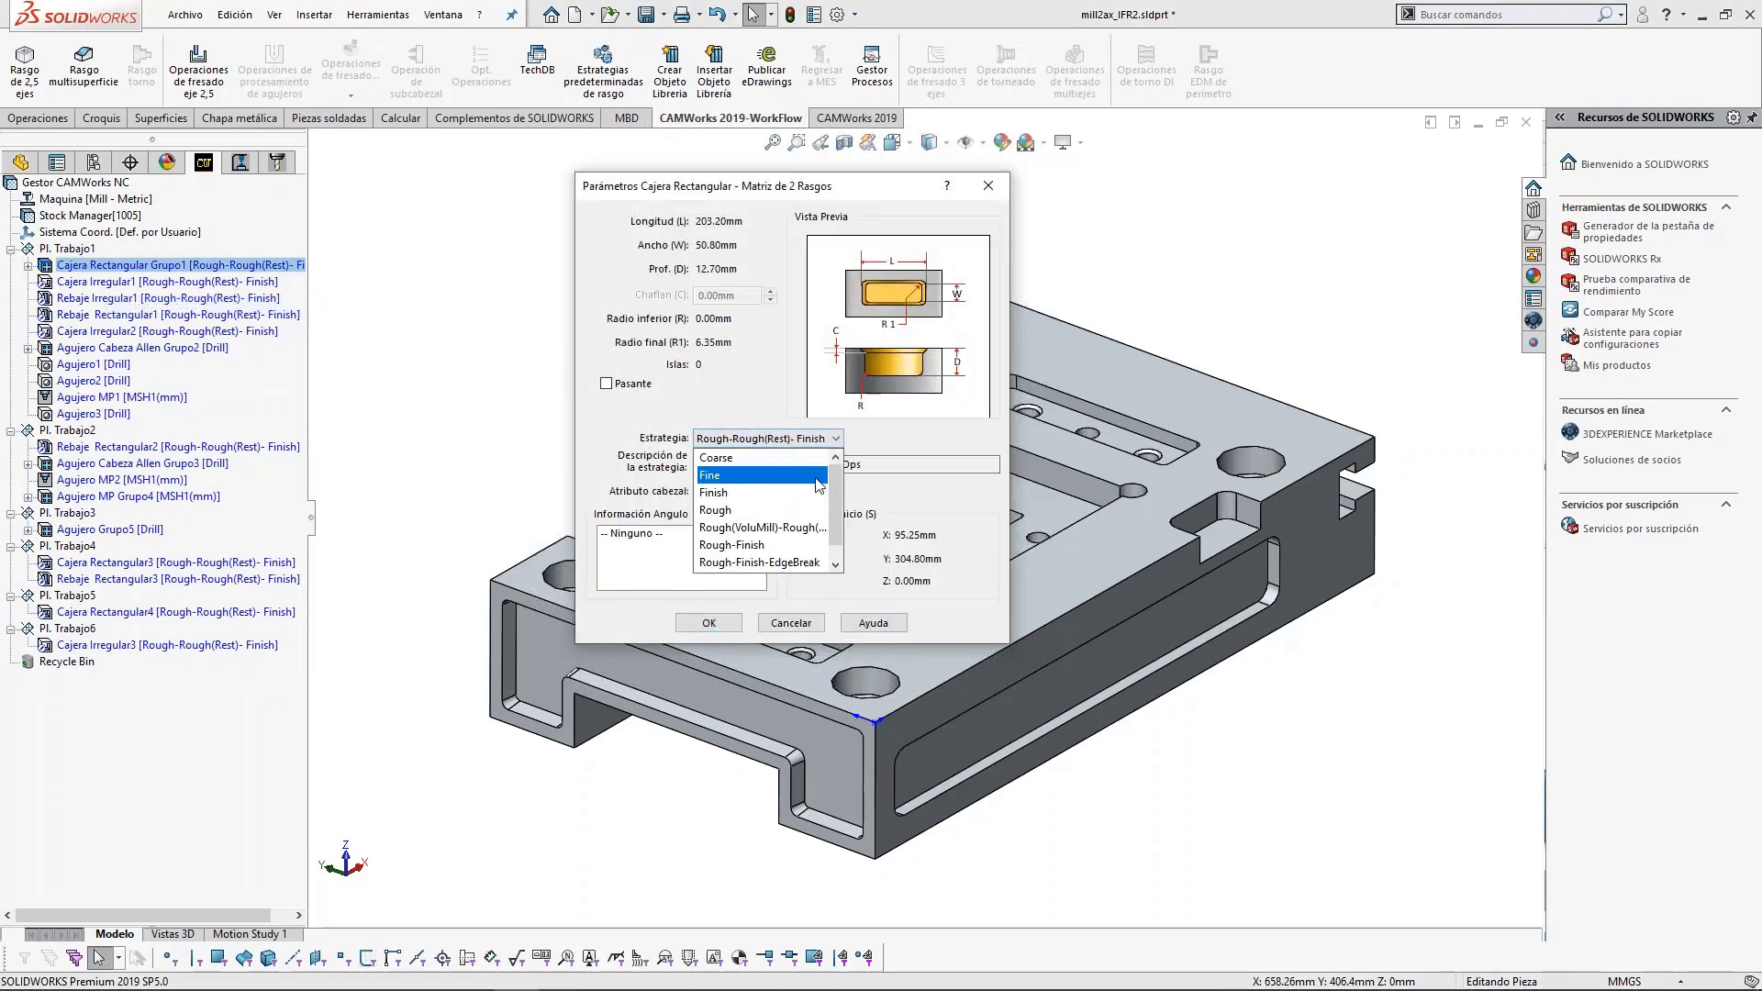
{"action": "scroll", "coordinate": [819, 485], "scroll_direction": "down", "scroll_amount": 1}
{"action": "left_click", "coordinate": [751, 564]}
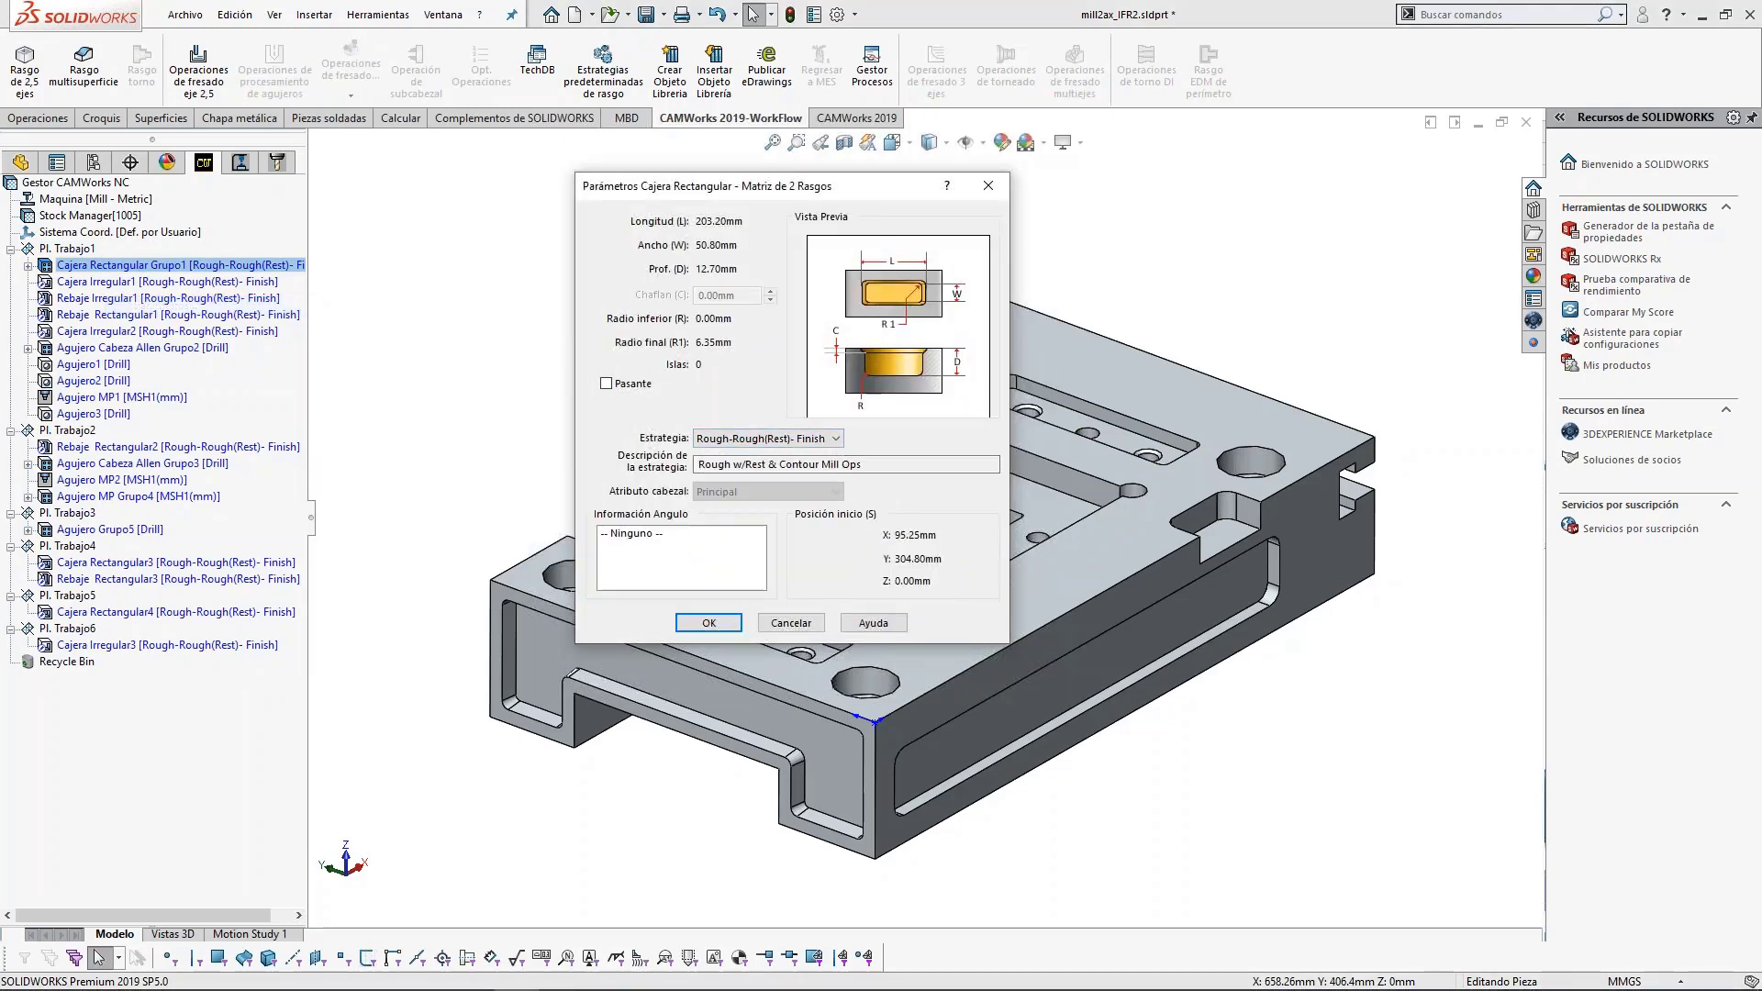
Examine the TechDB operations matching the rectangular pocket group's Rough-Rough(Rest)-Finish strategy, and close the feature parameters.
{"action": "left_click", "coordinate": [735, 442]}
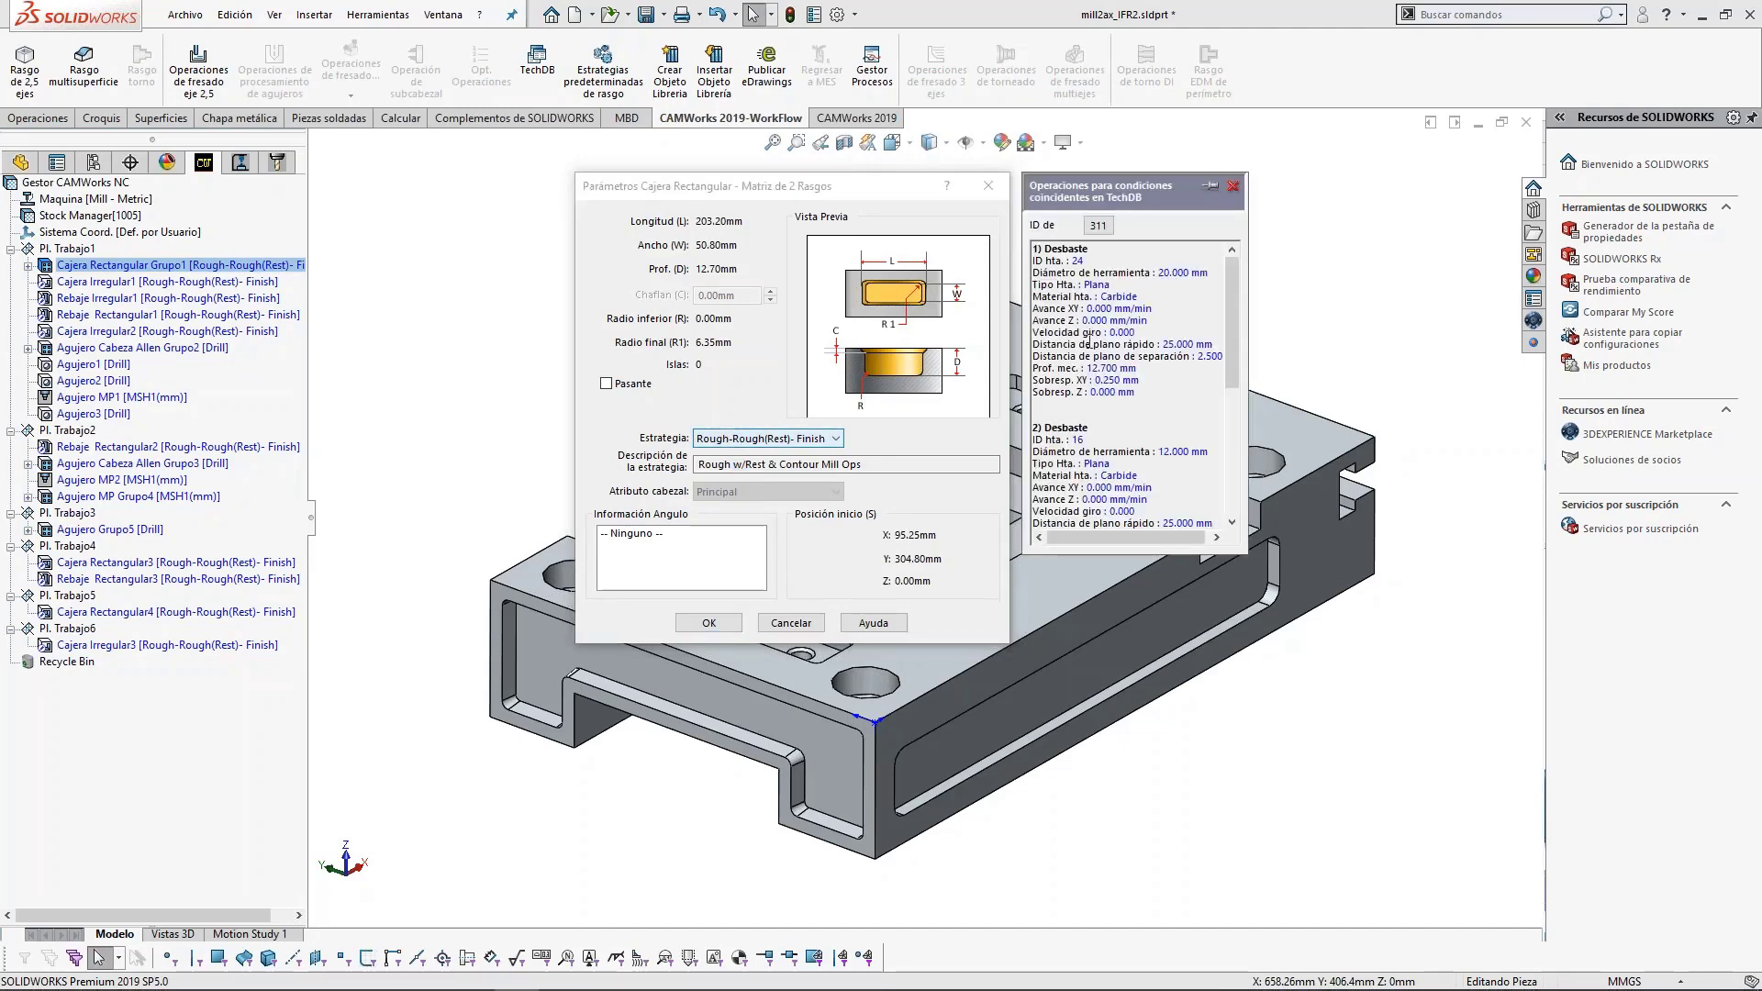
{"action": "scroll", "coordinate": [1163, 306], "scroll_direction": "down", "scroll_amount": 8}
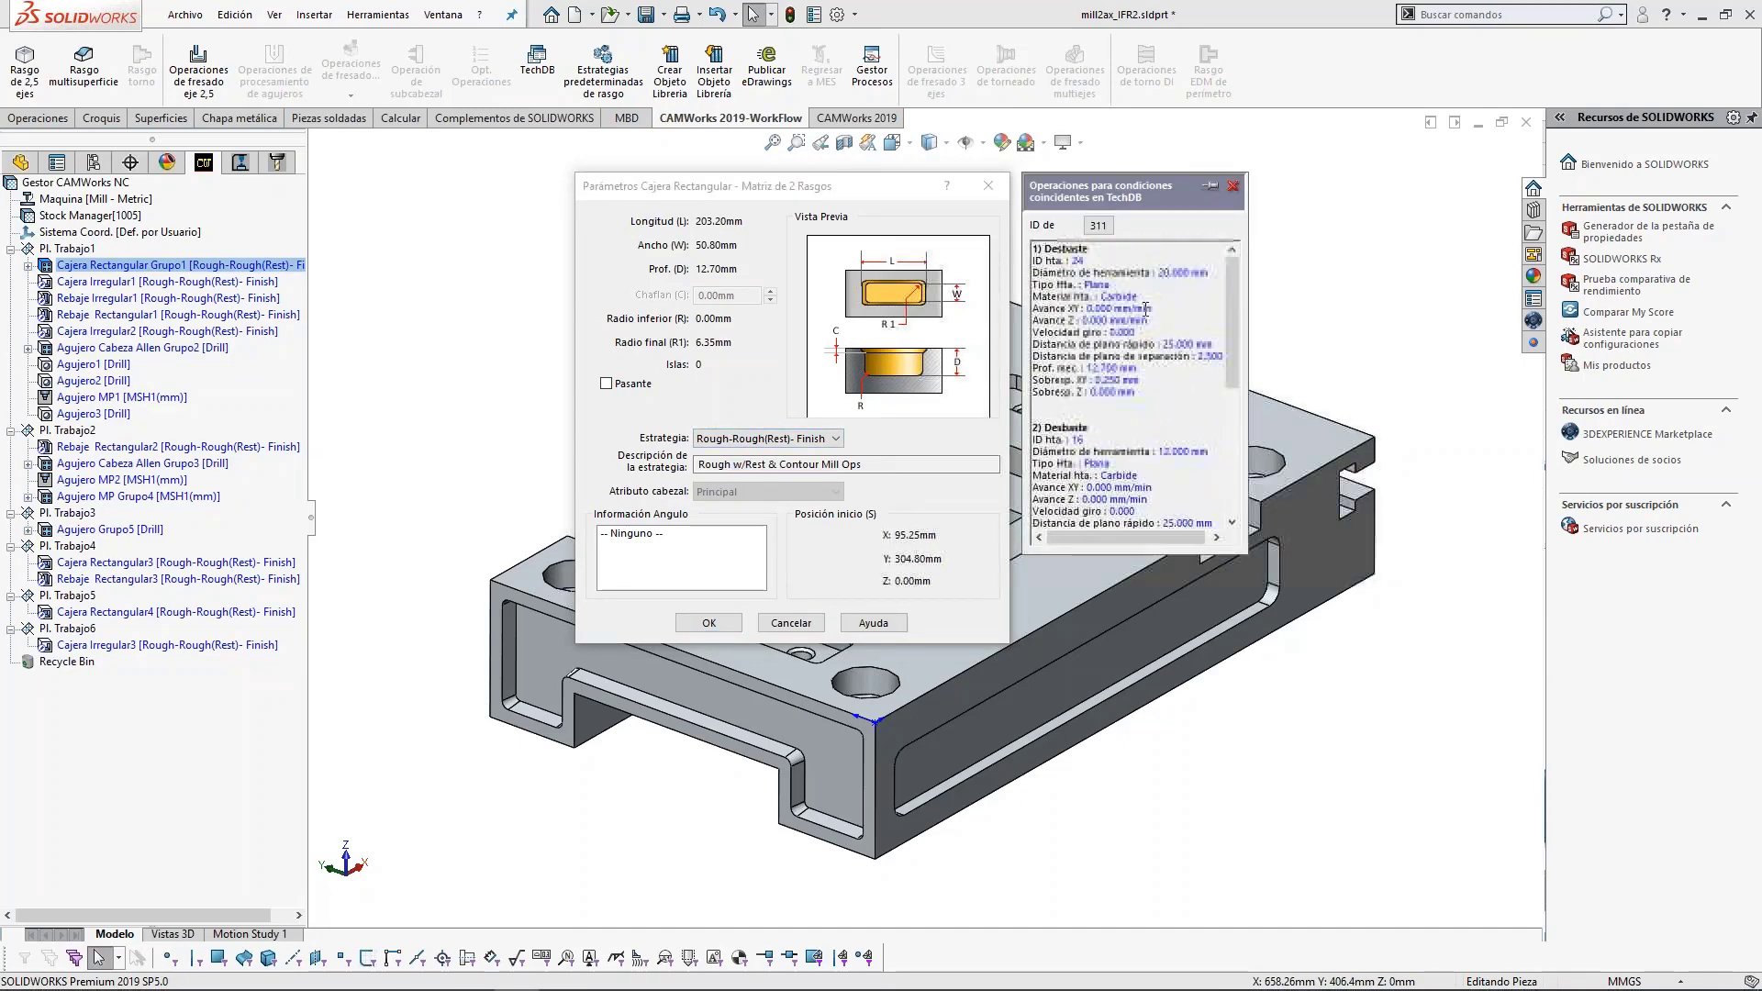
{"action": "scroll", "coordinate": [1126, 328], "scroll_direction": "up", "scroll_amount": 8}
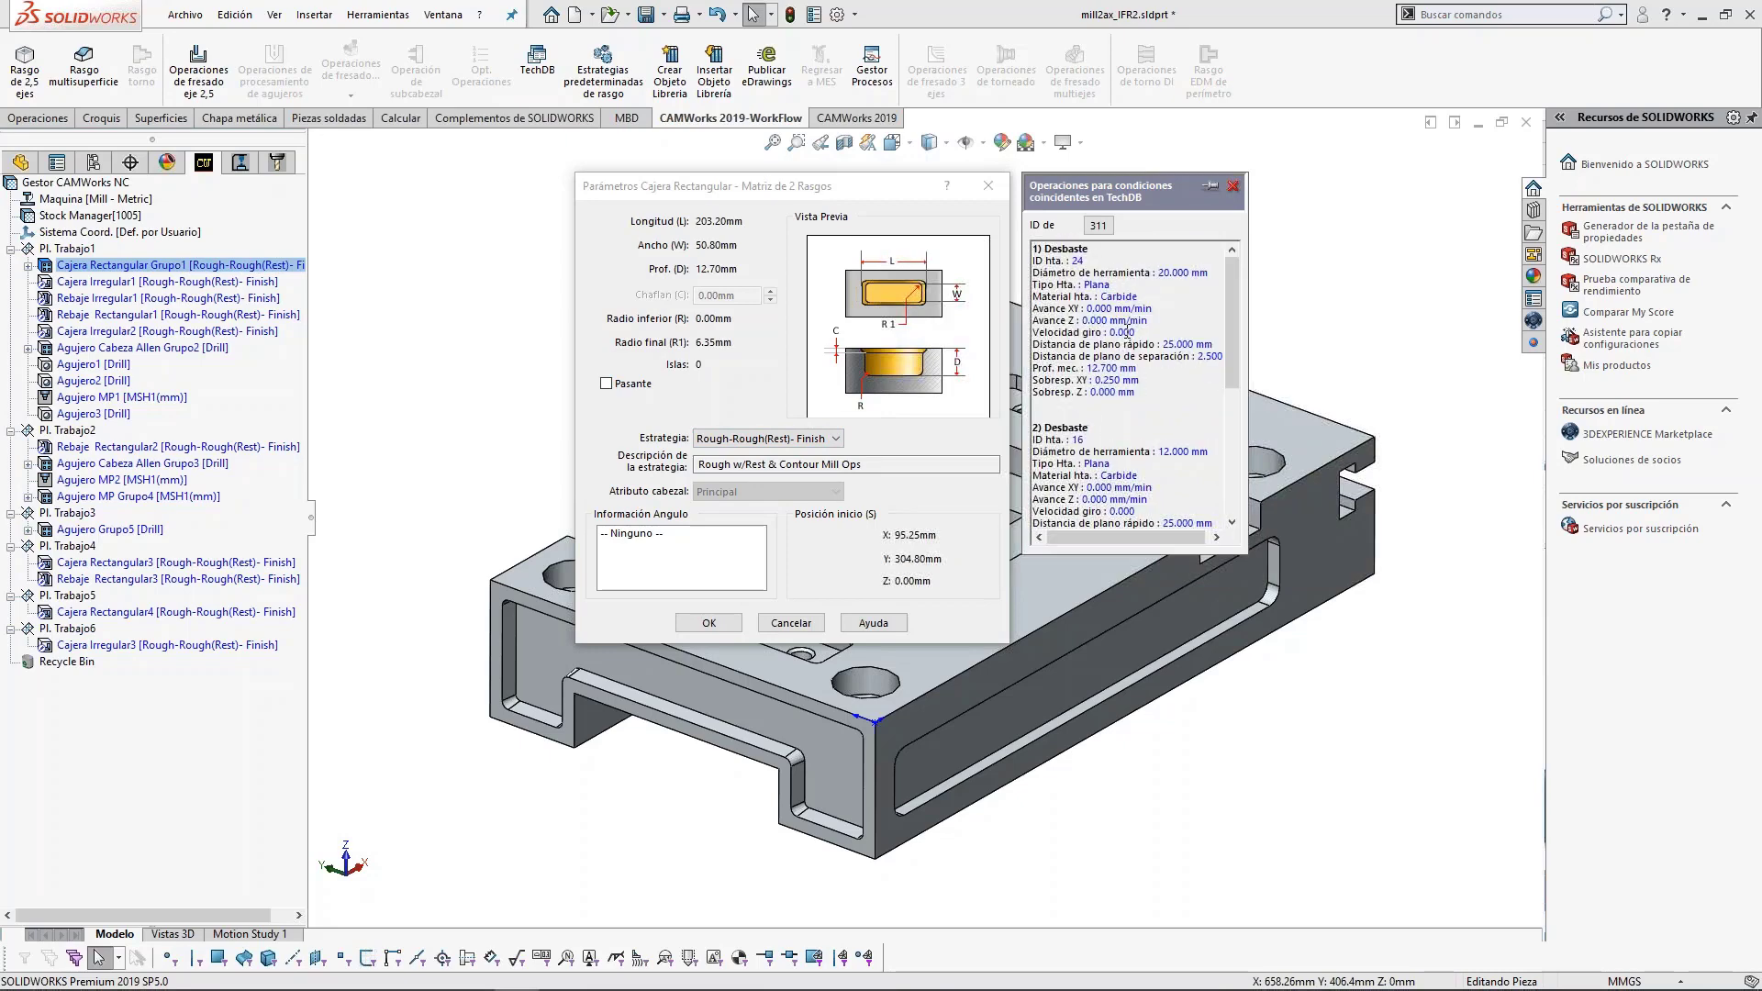
{"action": "left_click", "coordinate": [1233, 185]}
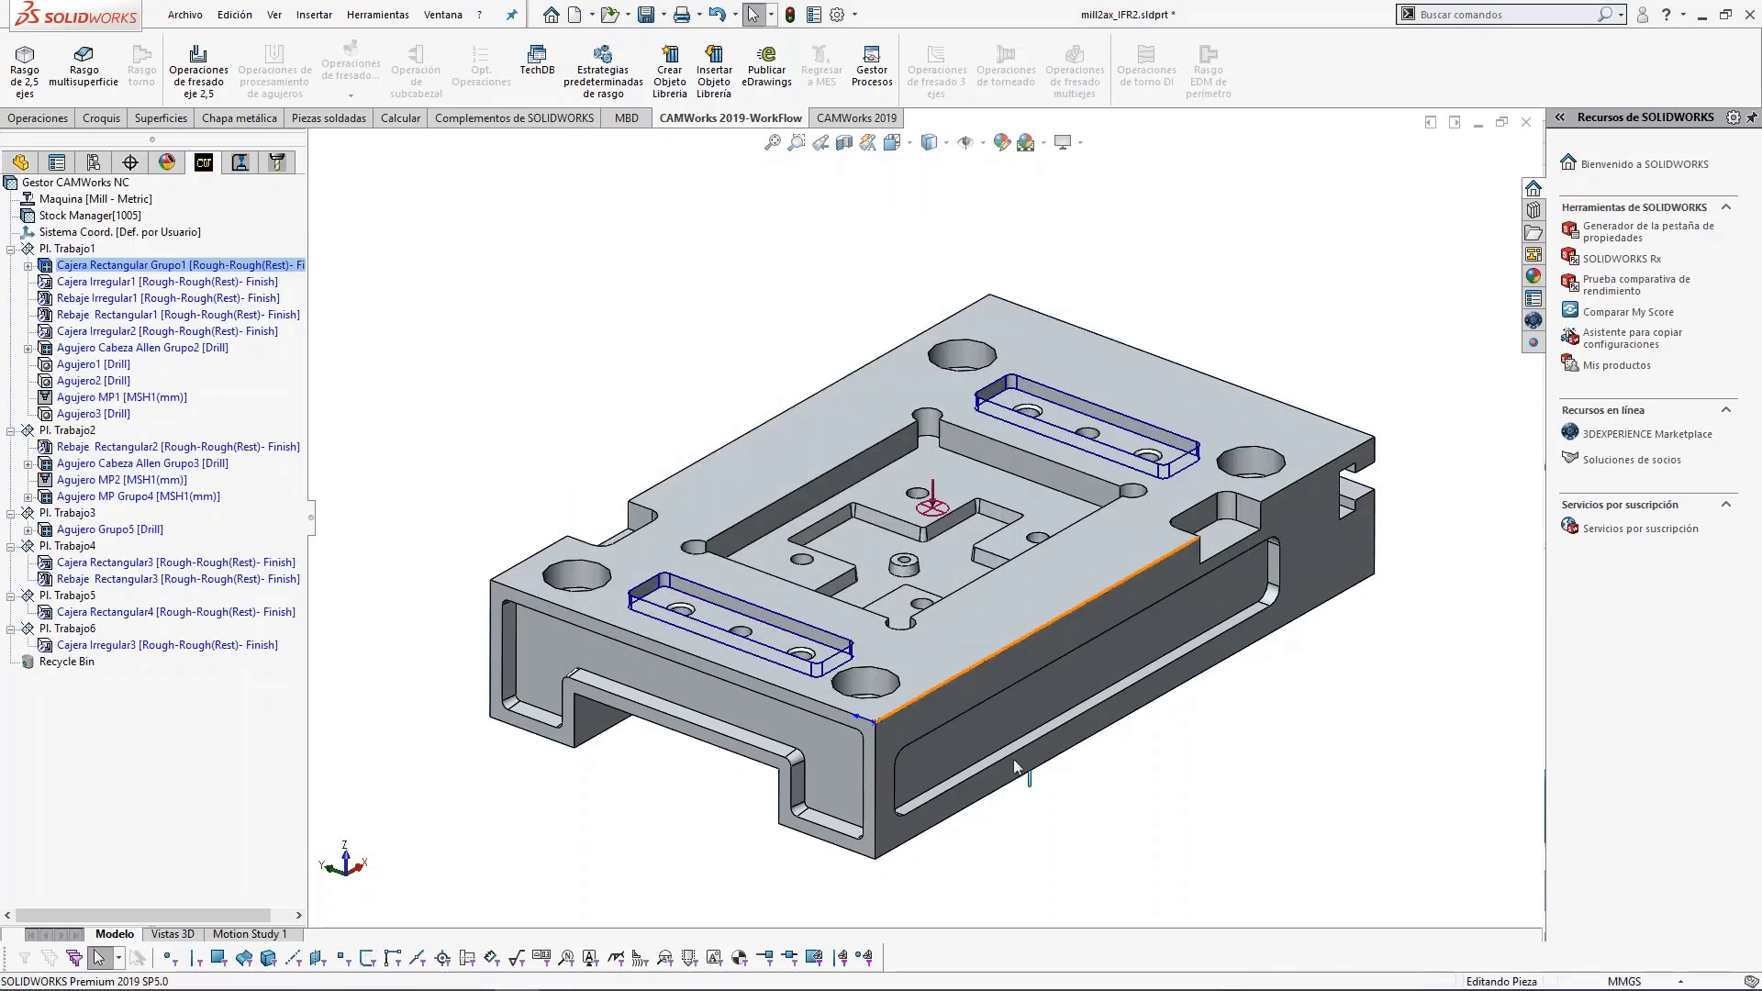
Generate the operation plan for all features of Pl. Trabajo1.
{"action": "middle_click_drag", "start_coordinate": [1009, 762], "coordinate": [973, 776]}
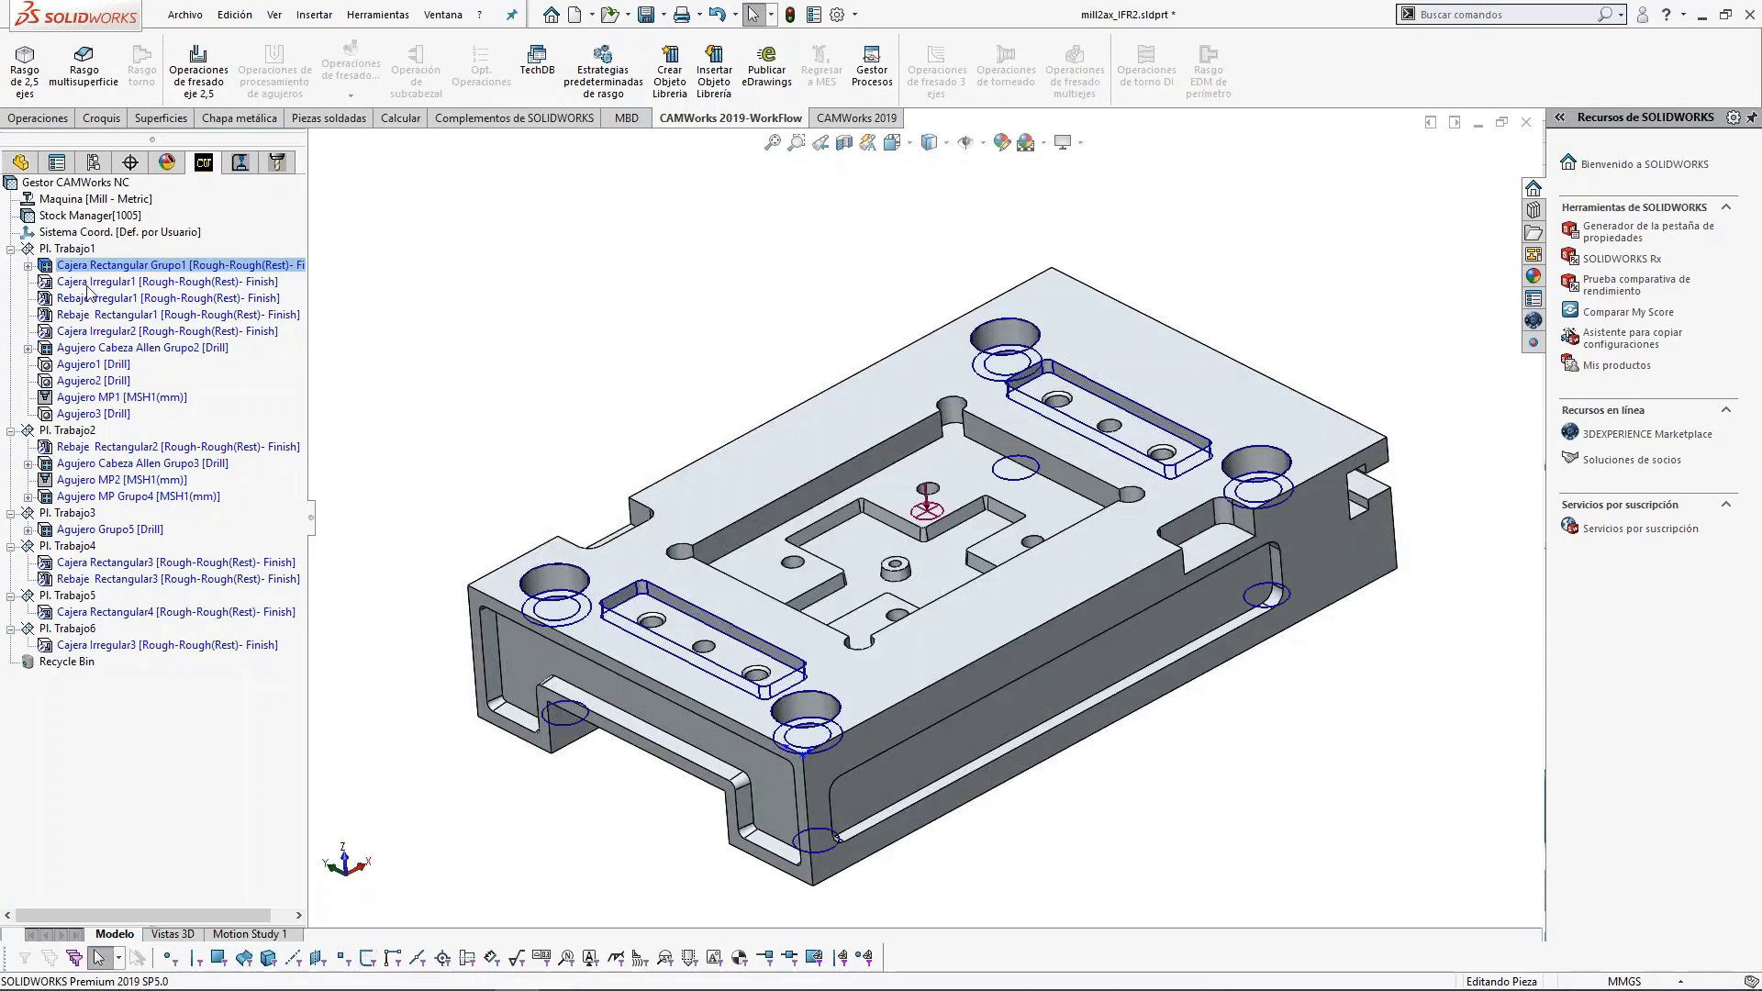
{"action": "right_click", "coordinate": [74, 250]}
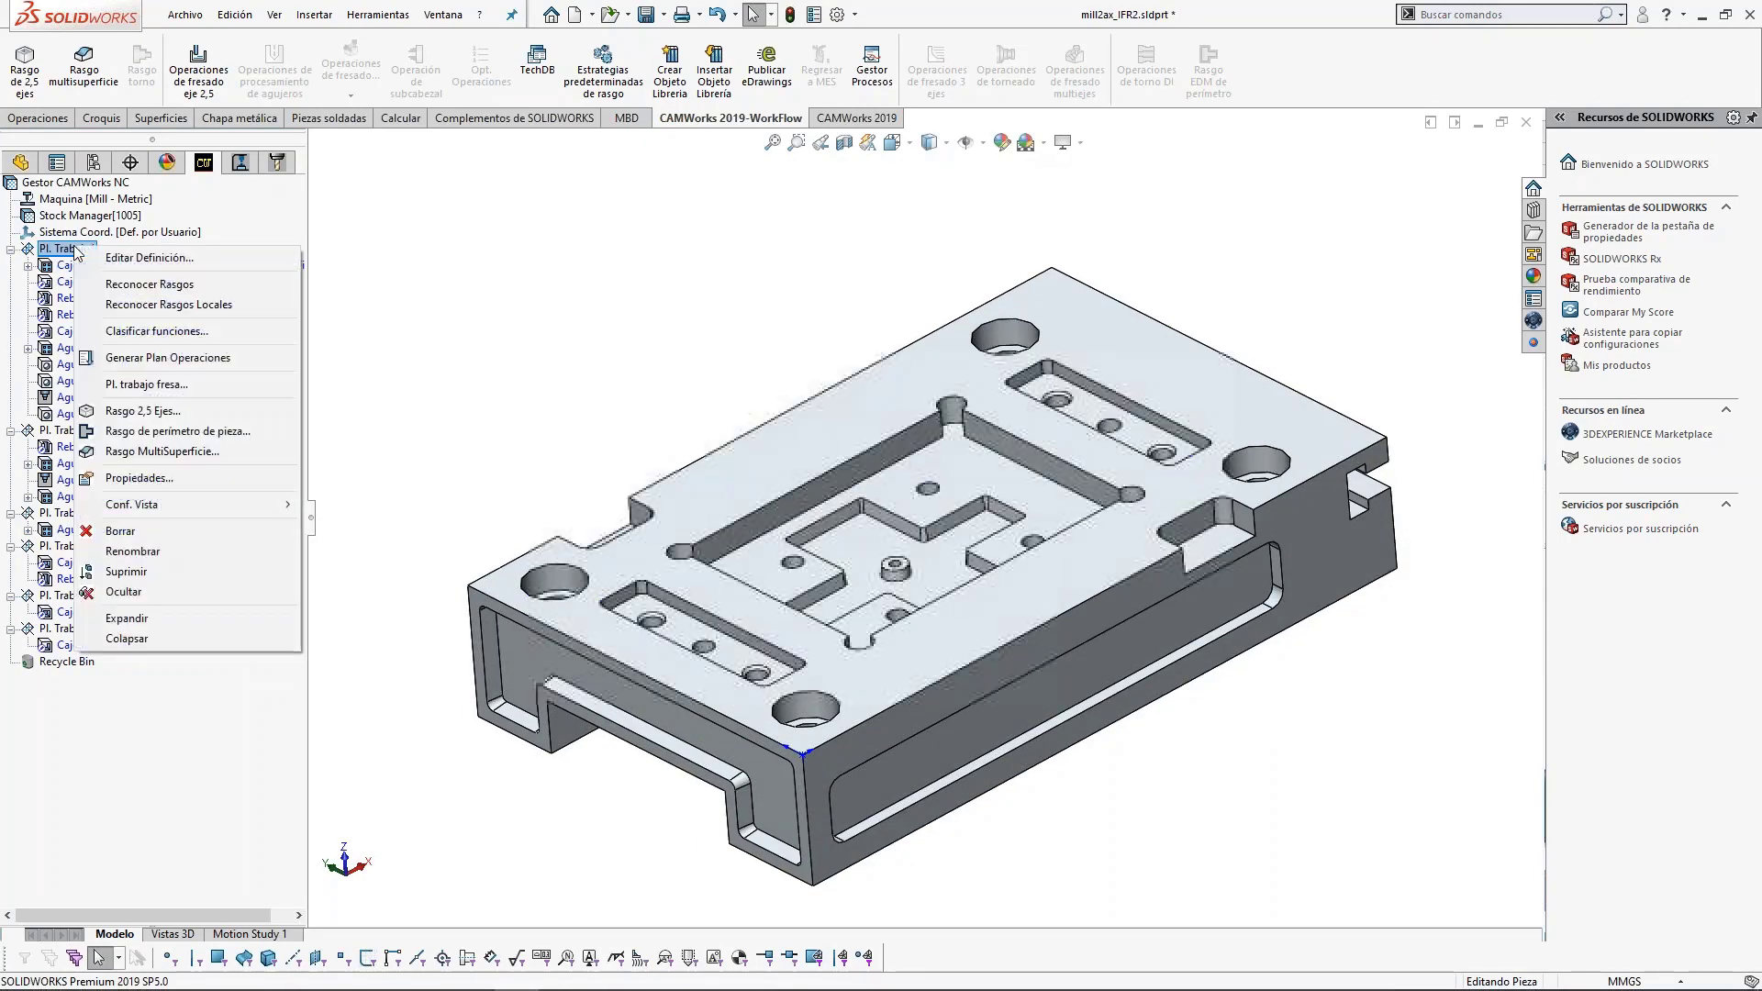
{"action": "left_click", "coordinate": [149, 357]}
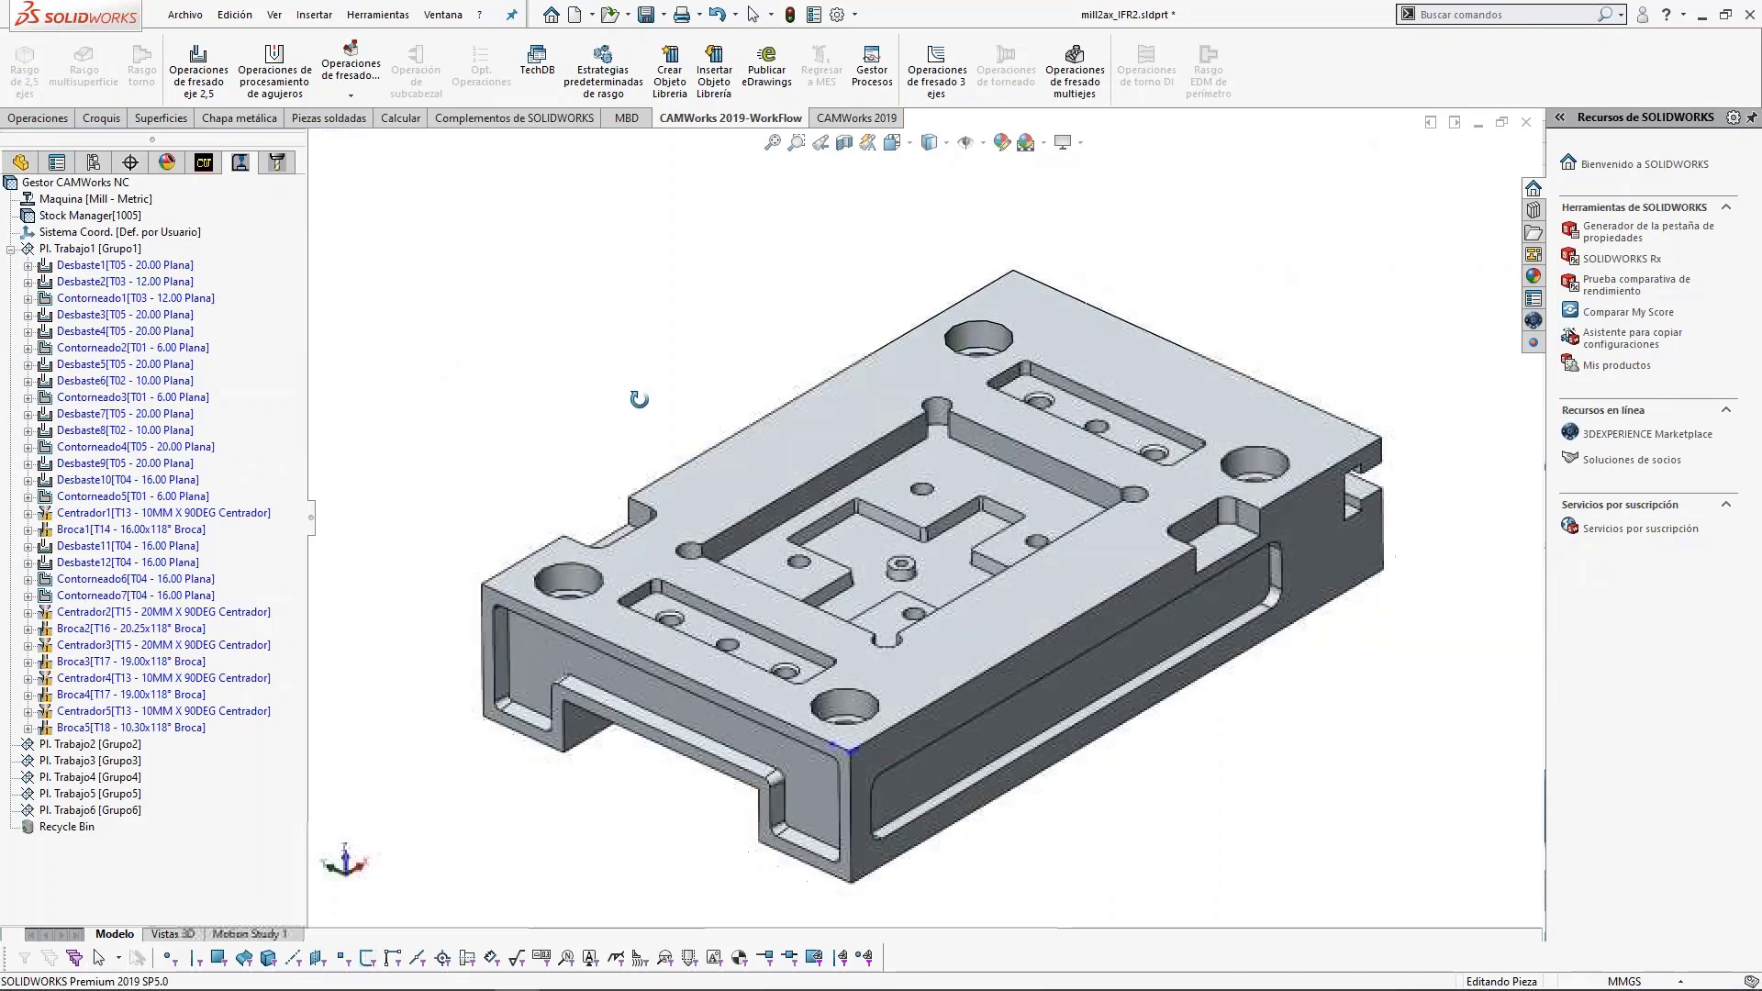
Prioritise Pl. Trabajo1's operations by operation type, placing Desbaste and then Contorneado directly after Planeado.
{"action": "mouse_move", "coordinate": [95, 334]}
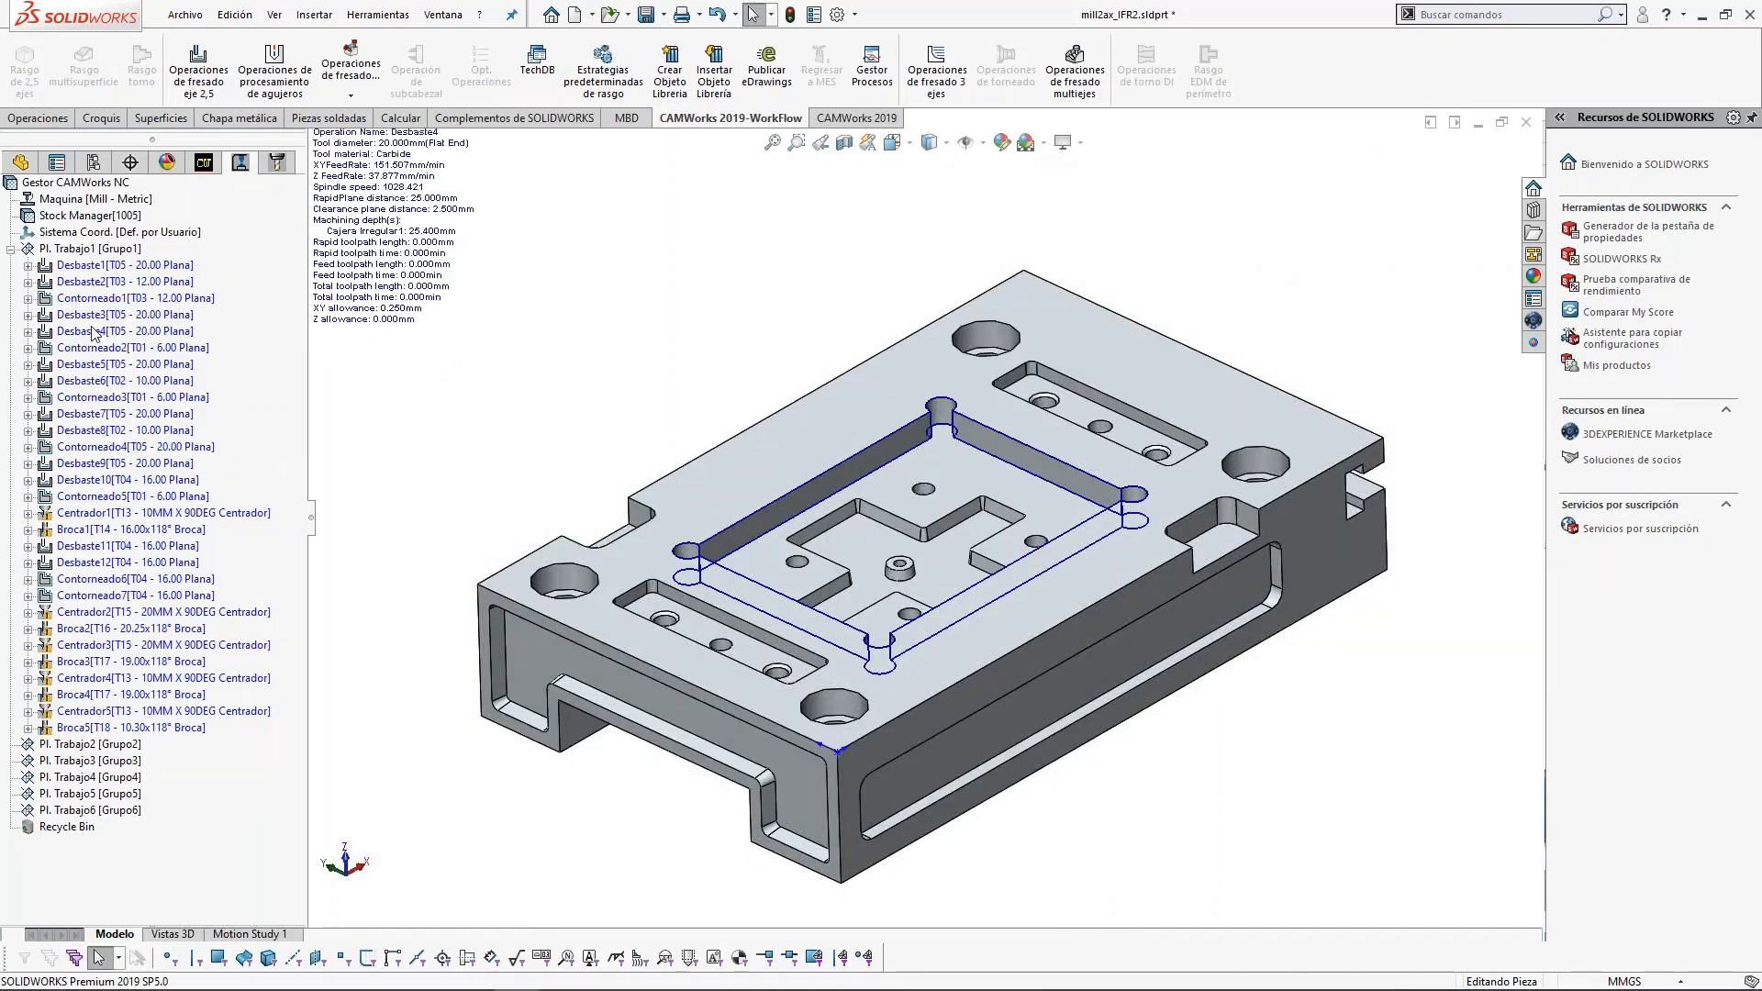
{"action": "mouse_move", "coordinate": [78, 303]}
{"action": "mouse_move", "coordinate": [83, 268]}
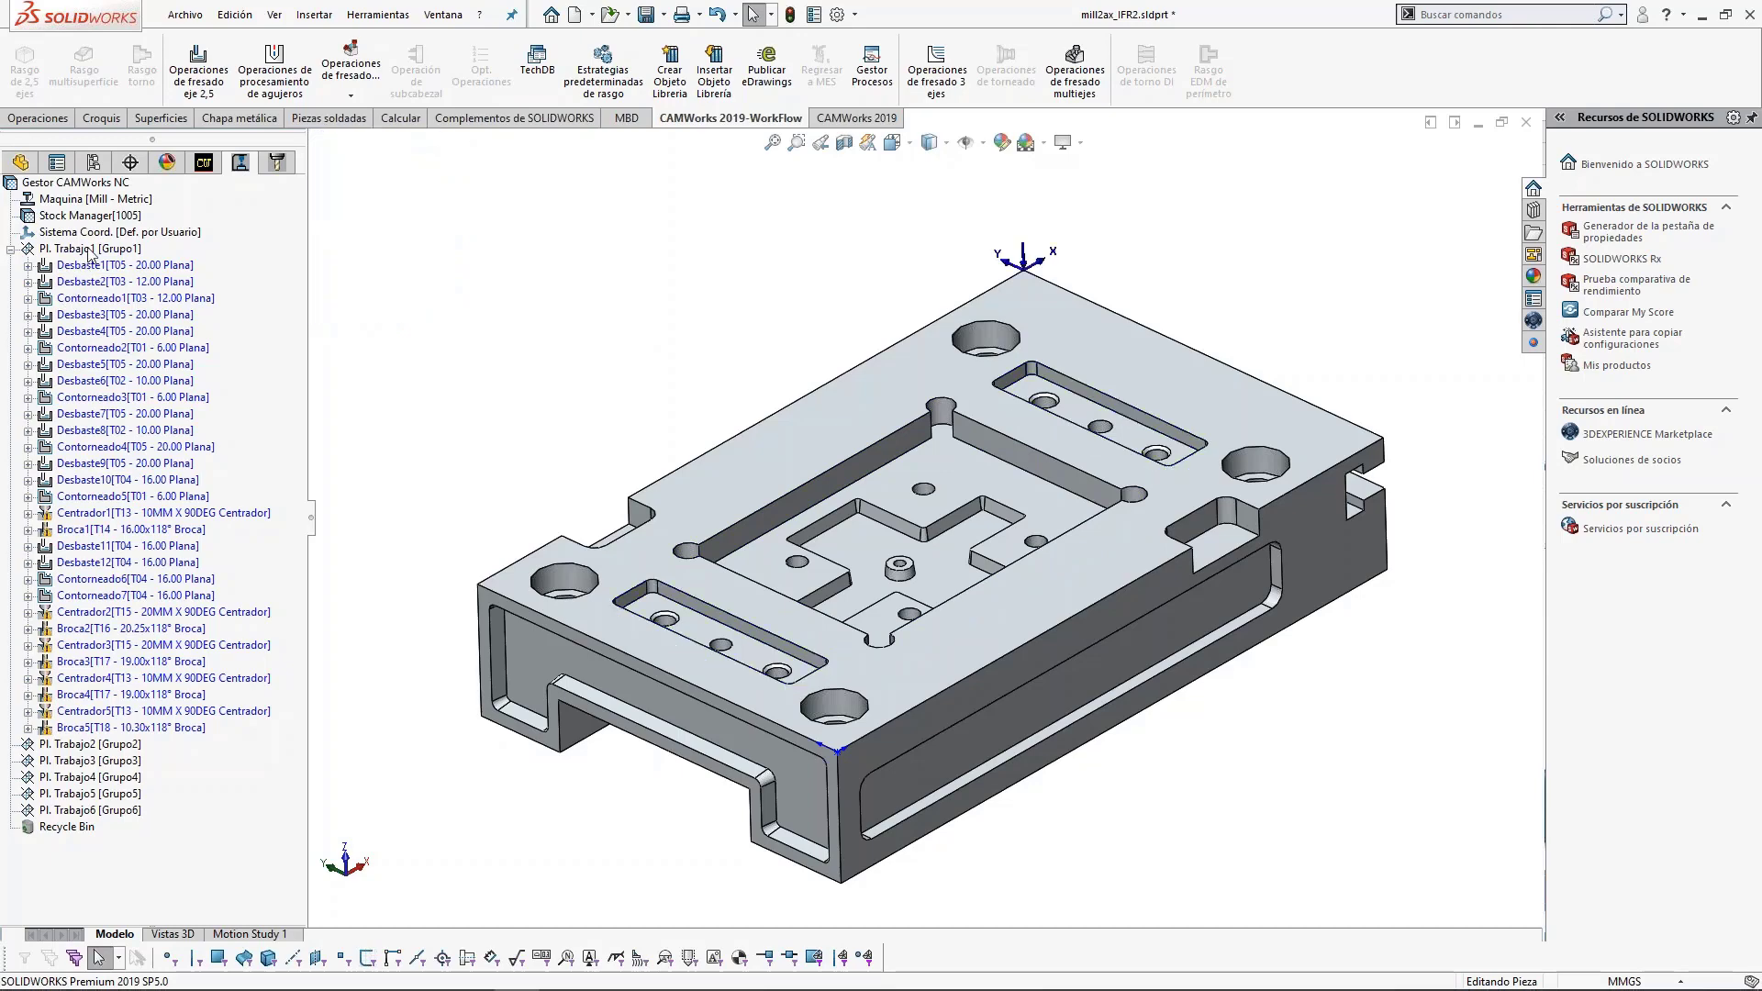
{"action": "right_click", "coordinate": [91, 254]}
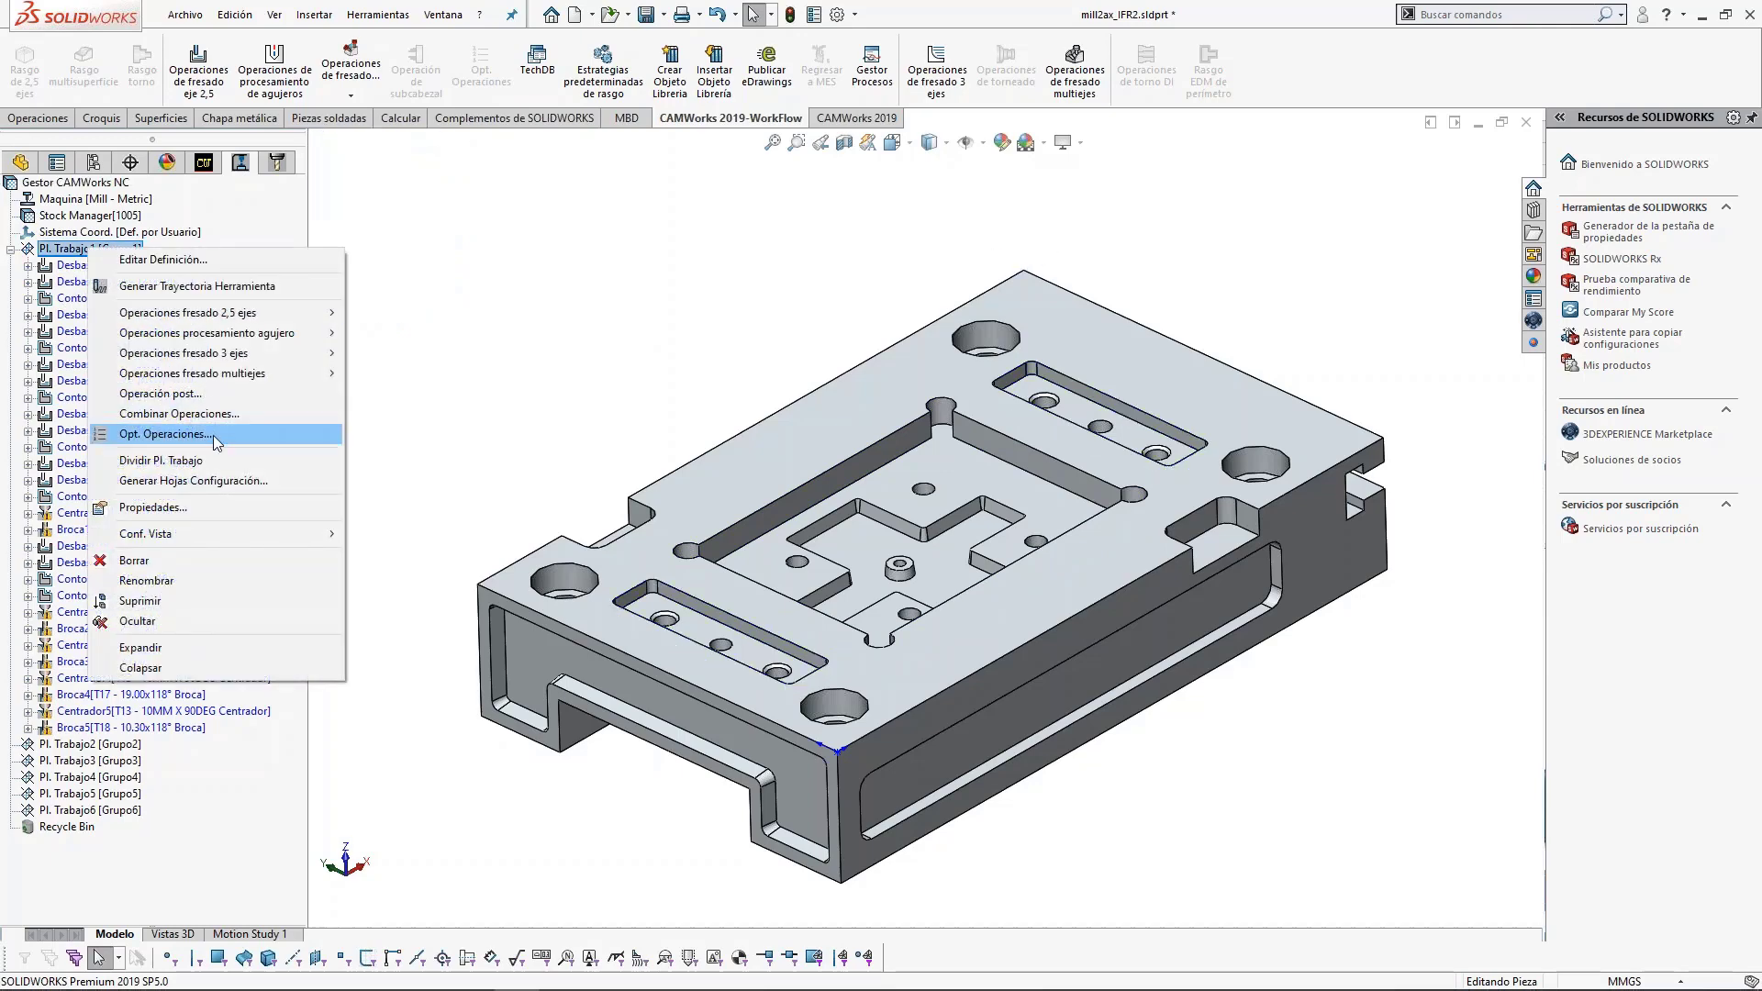
{"action": "left_click", "coordinate": [213, 435]}
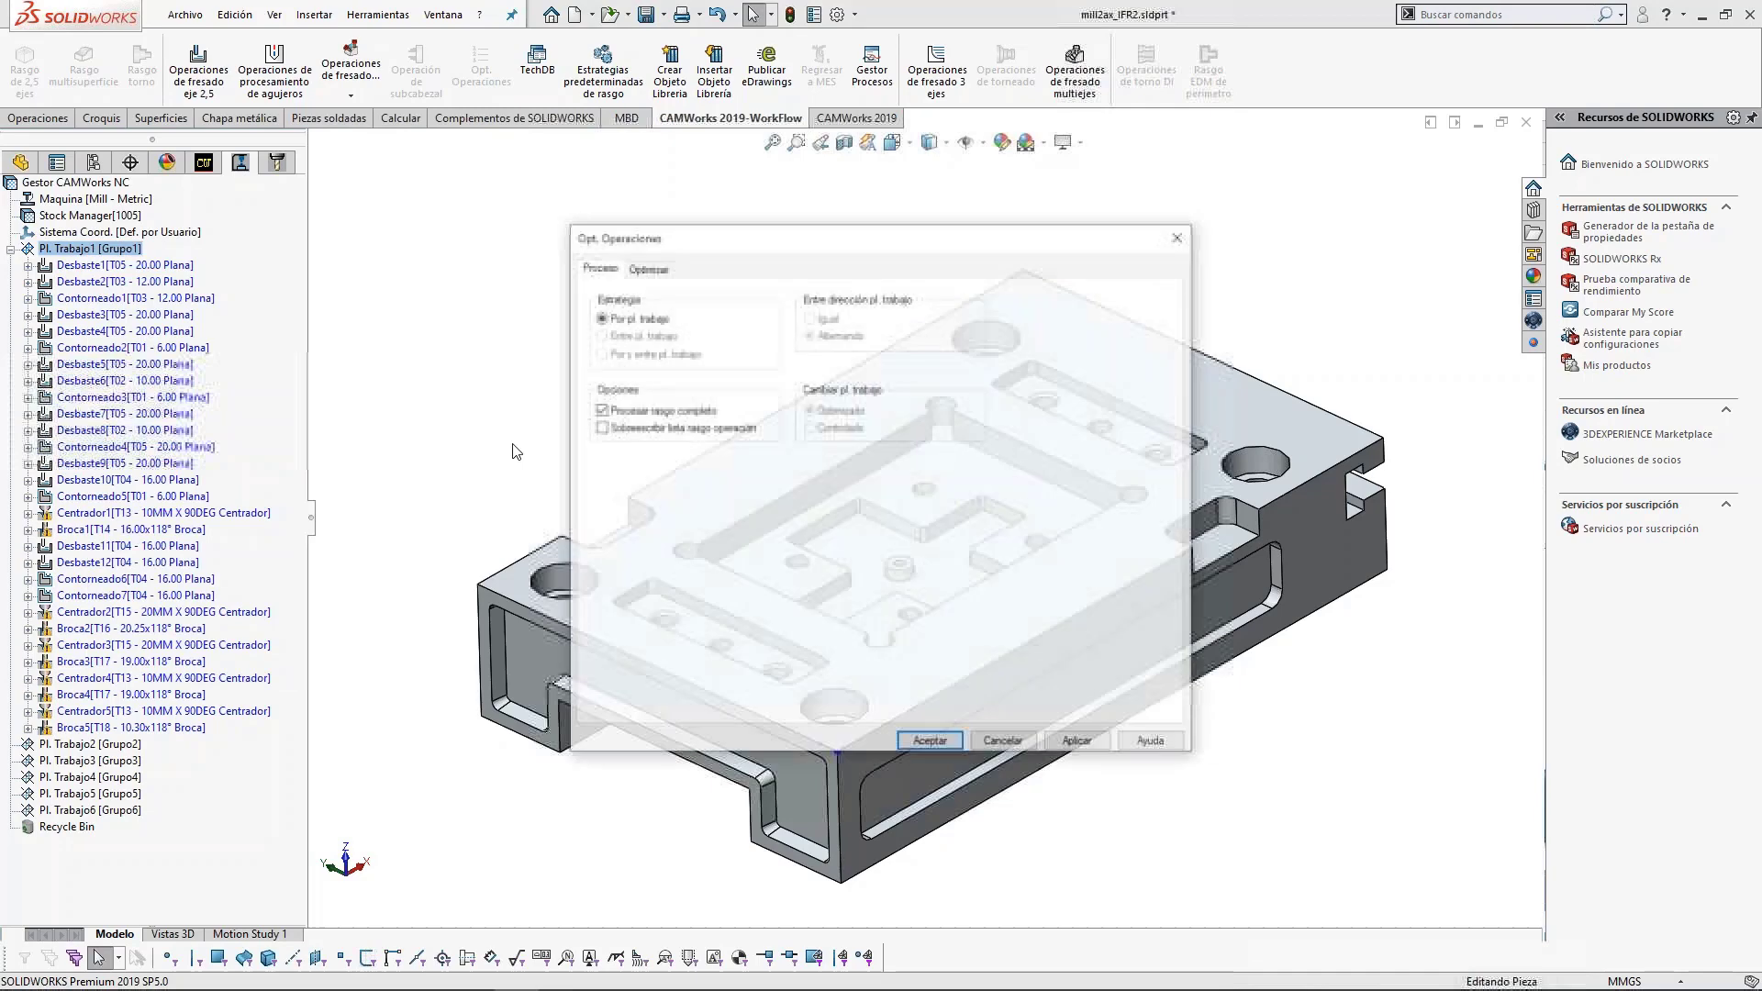
{"action": "left_click", "coordinate": [648, 267]}
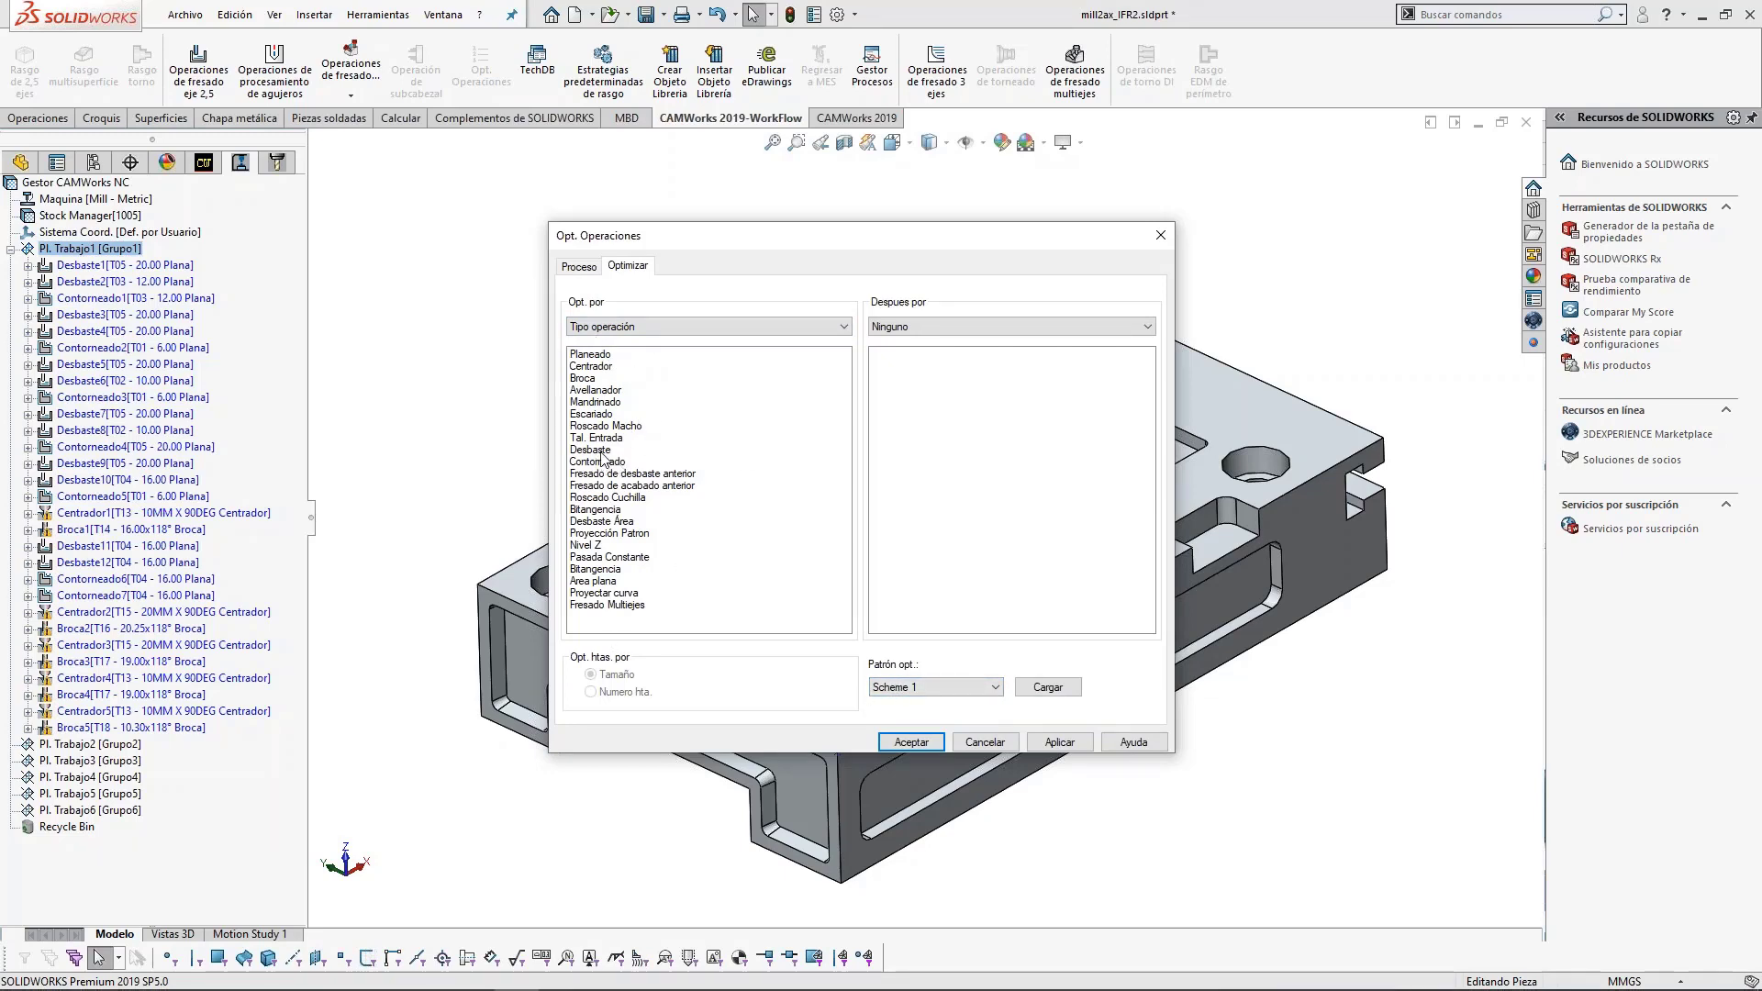
{"action": "left_click_drag", "start_coordinate": [601, 452], "coordinate": [597, 371]}
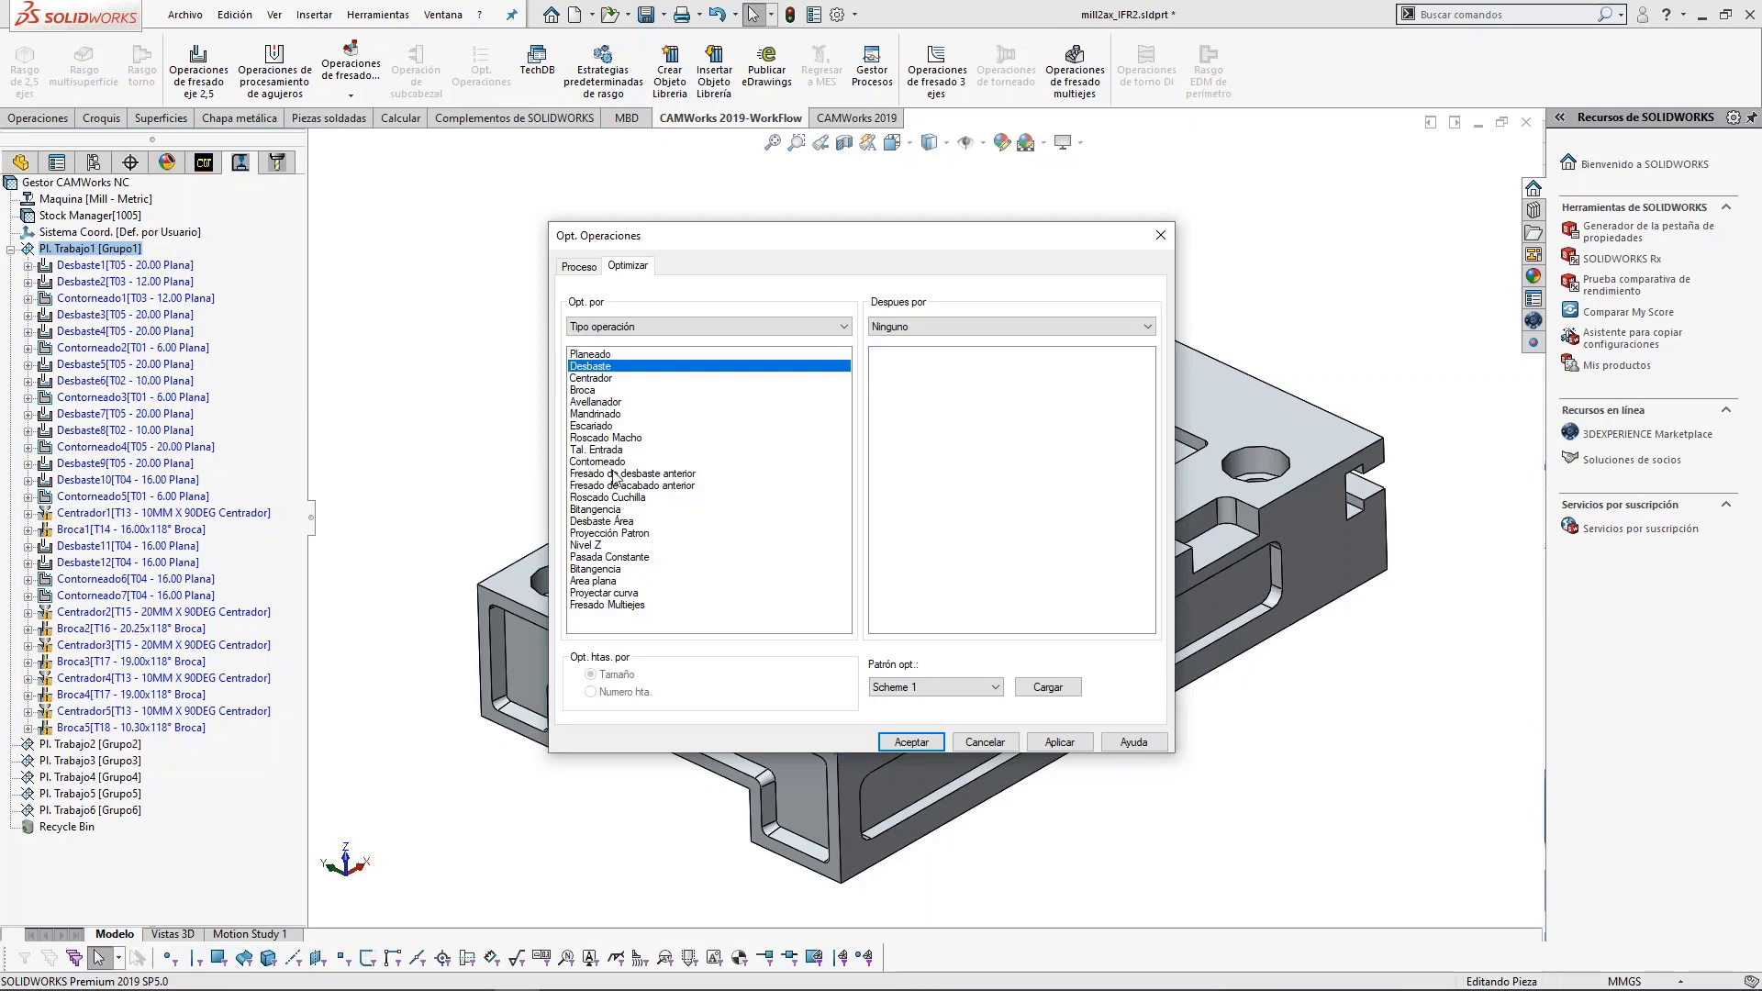
{"action": "left_click_drag", "start_coordinate": [606, 461], "coordinate": [598, 373]}
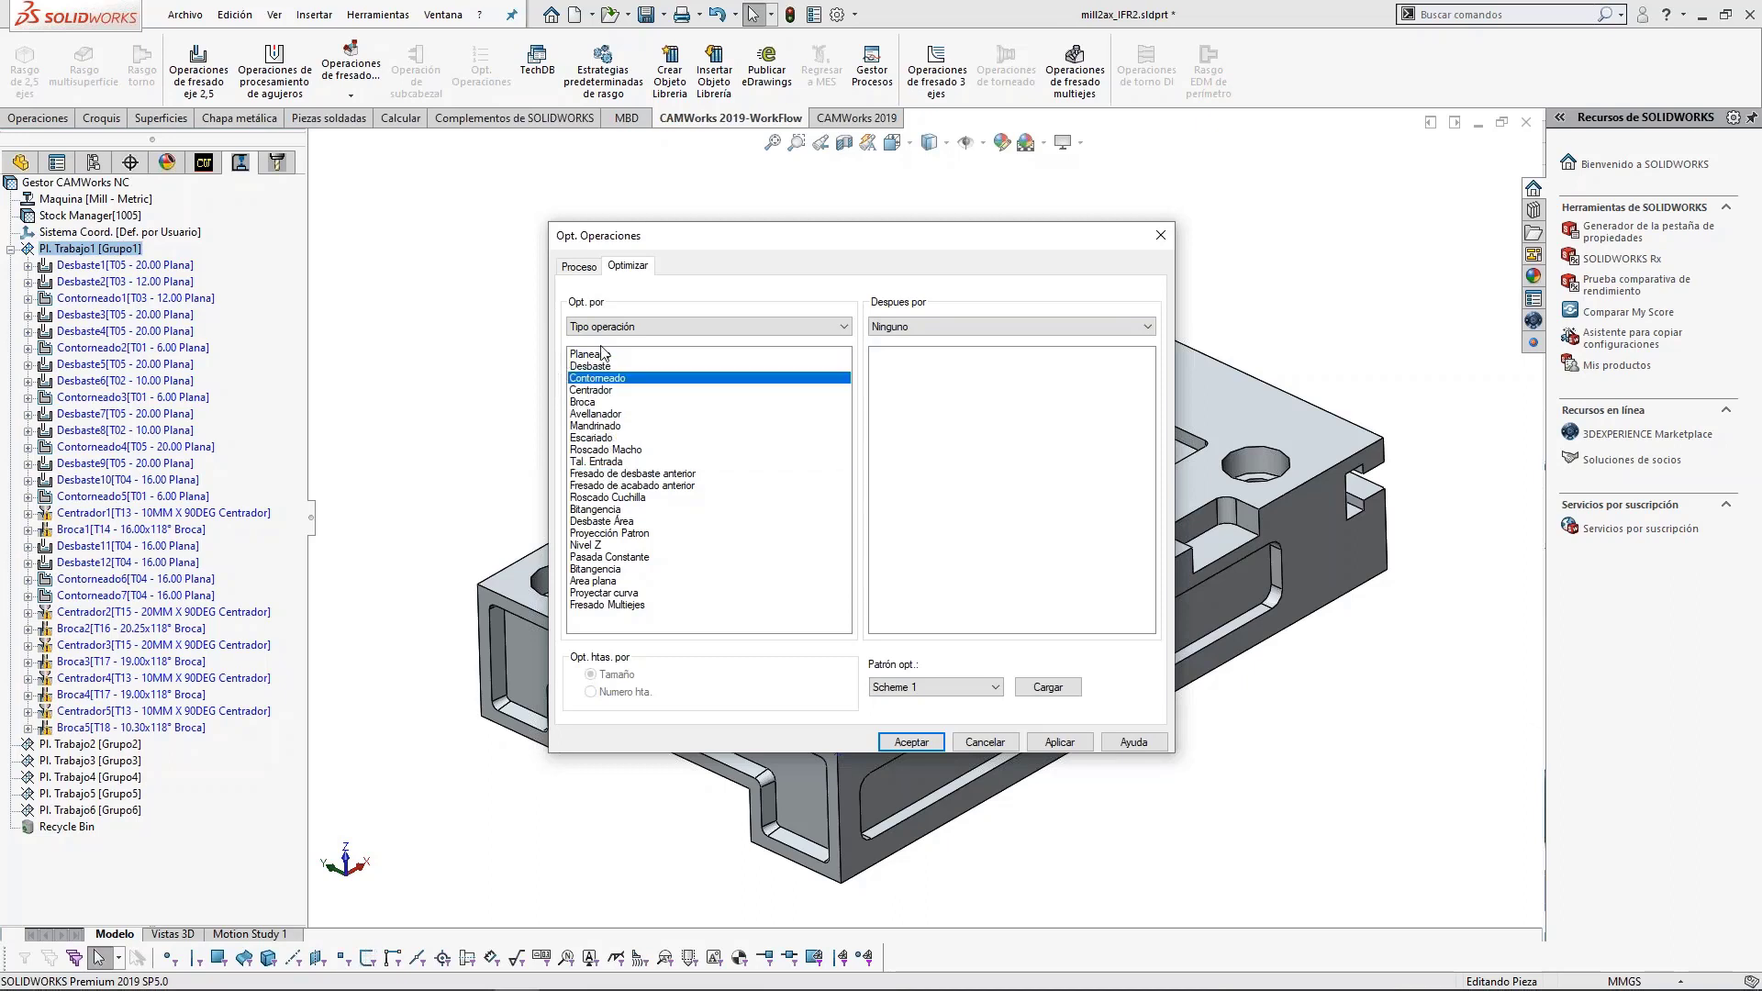
Set the tool (Hta.) as the secondary sorting criterion and apply the operation optimisation to Pl. Trabajo1.
{"action": "left_click", "coordinate": [1010, 326]}
{"action": "left_click", "coordinate": [918, 356]}
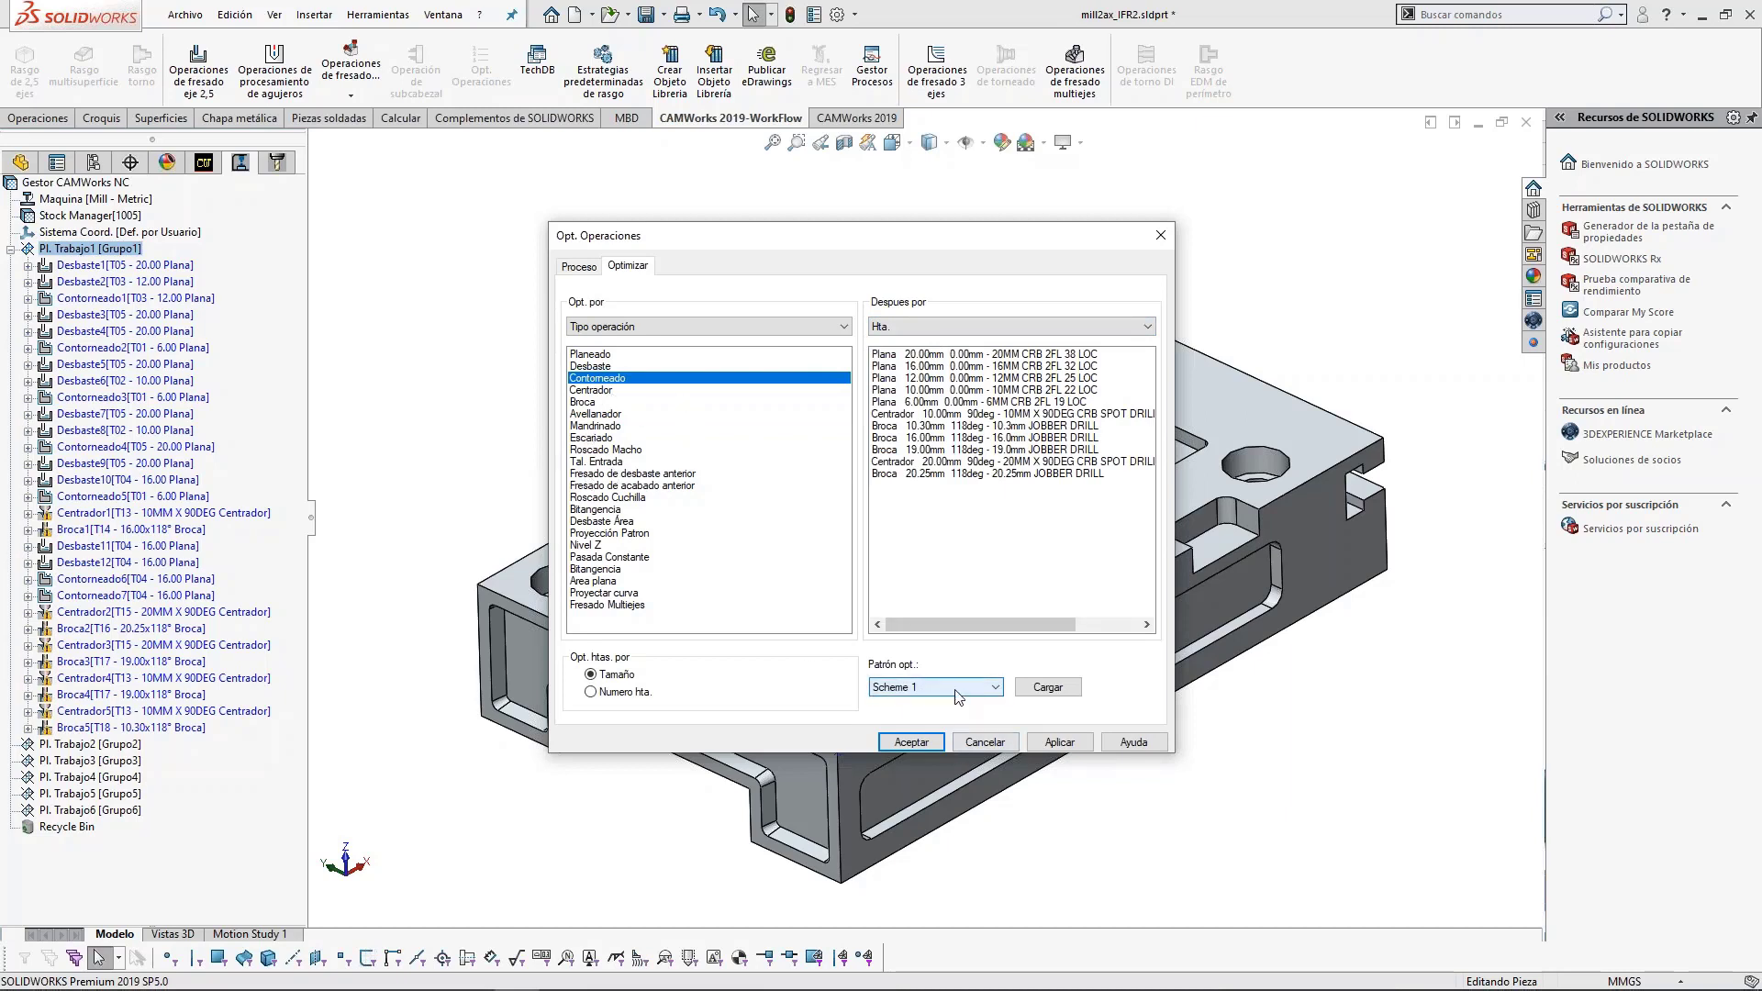
{"action": "left_click", "coordinate": [909, 742]}
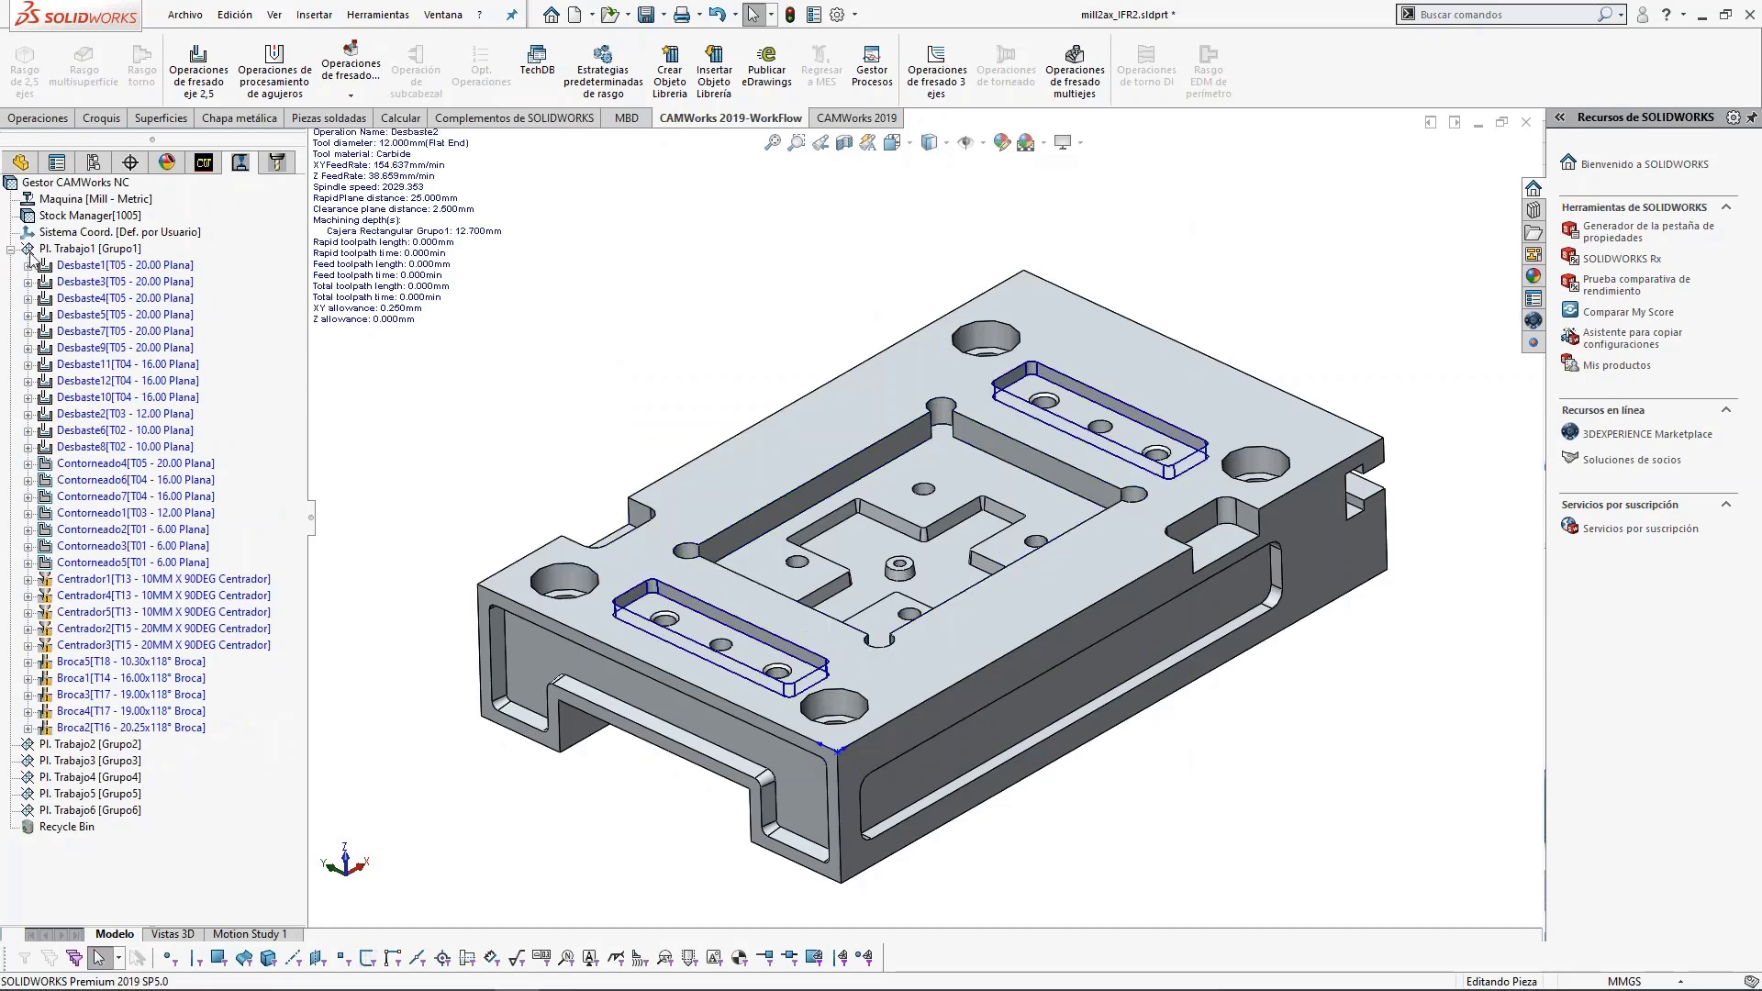
Generate the toolpaths for Pl. Trabajo1 and compare its operations with the extracted features.
{"action": "right_click", "coordinate": [81, 251]}
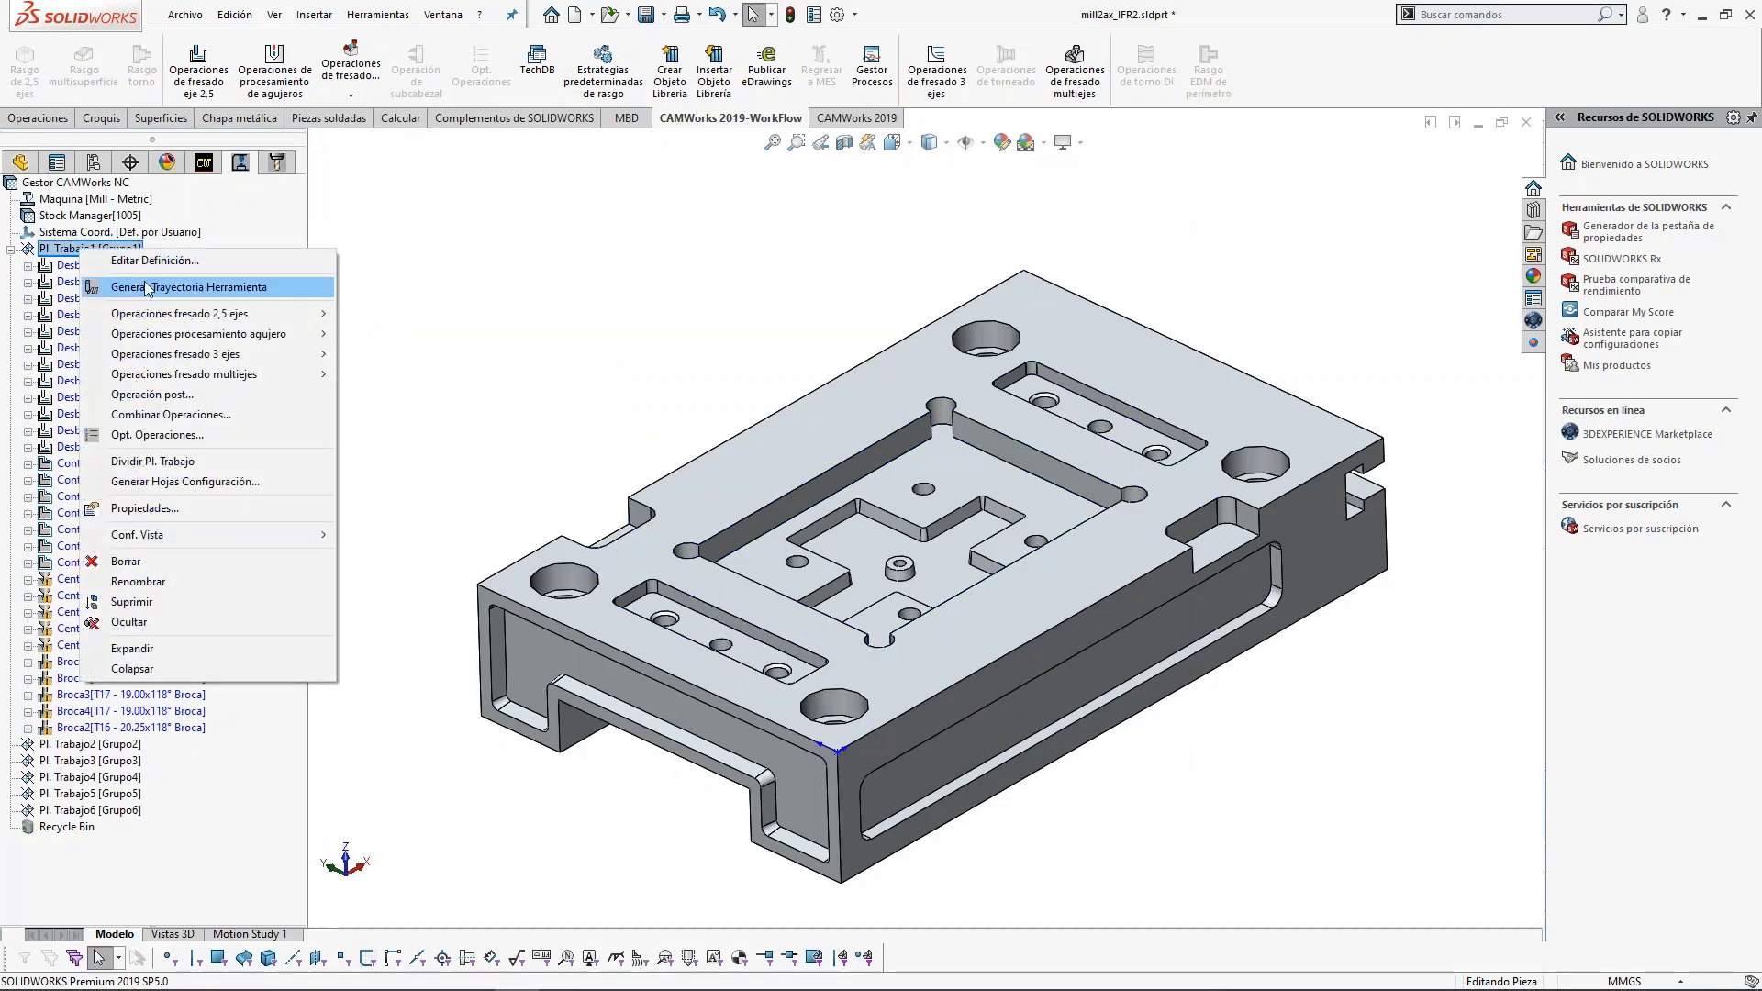
{"action": "left_click", "coordinate": [106, 287]}
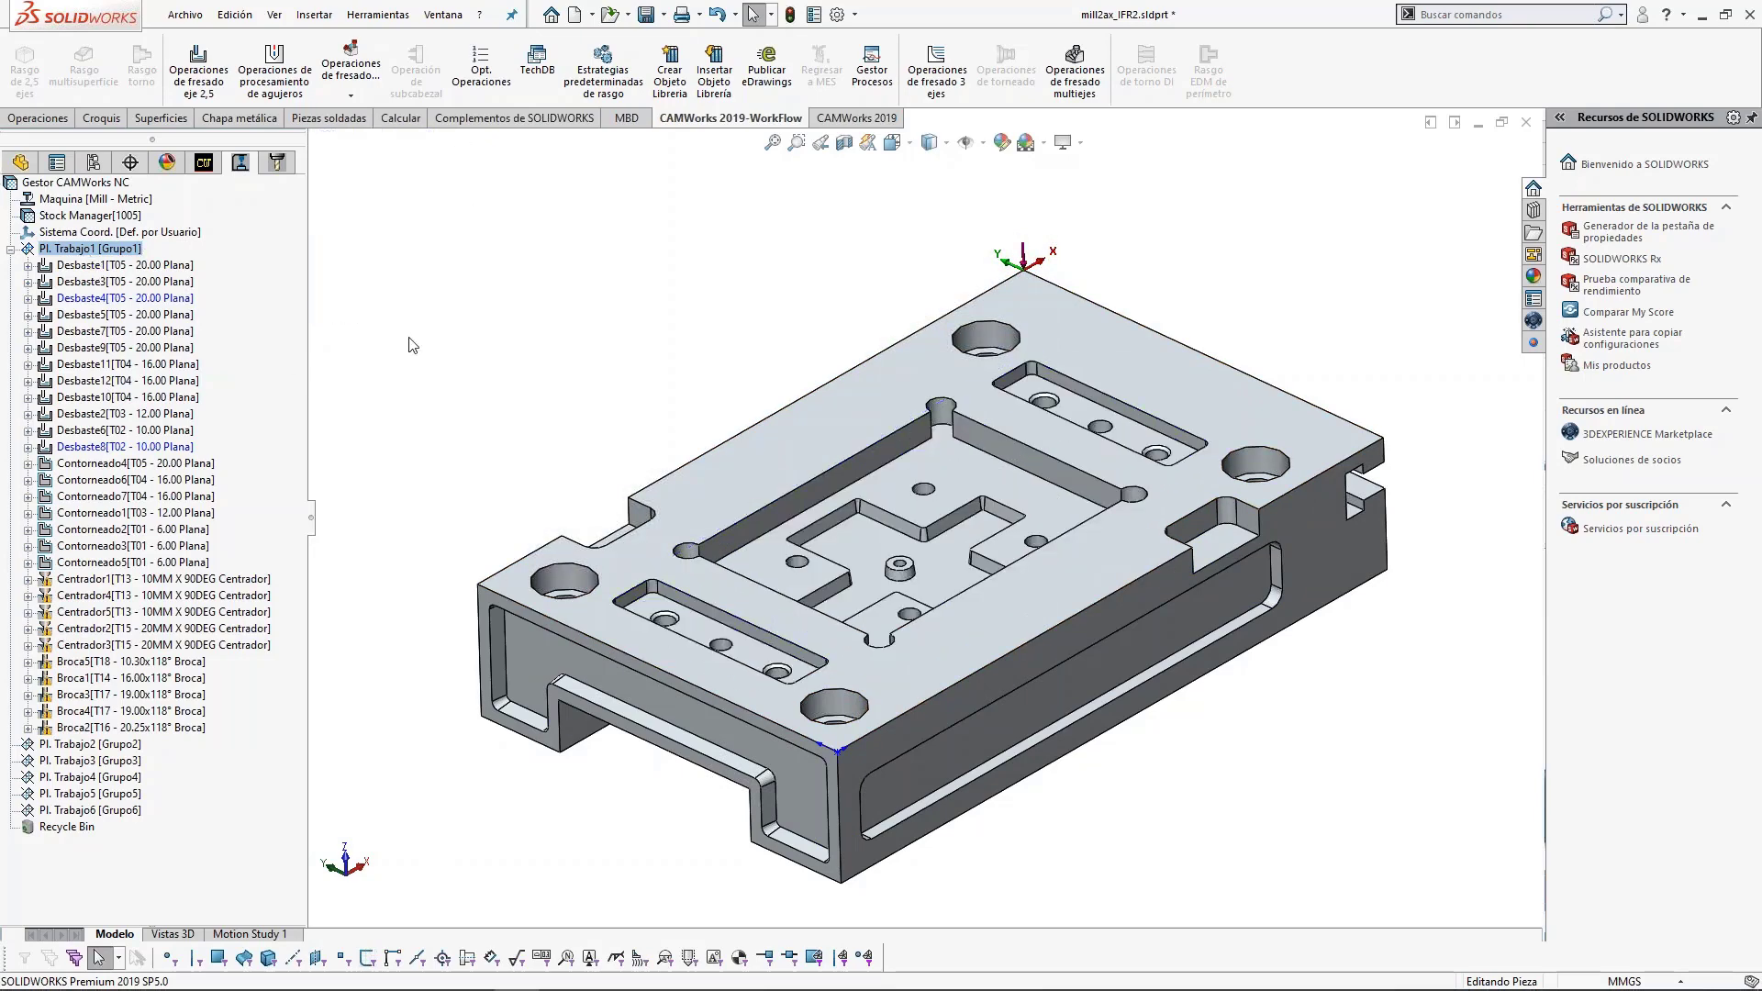
{"action": "left_click", "coordinate": [202, 167]}
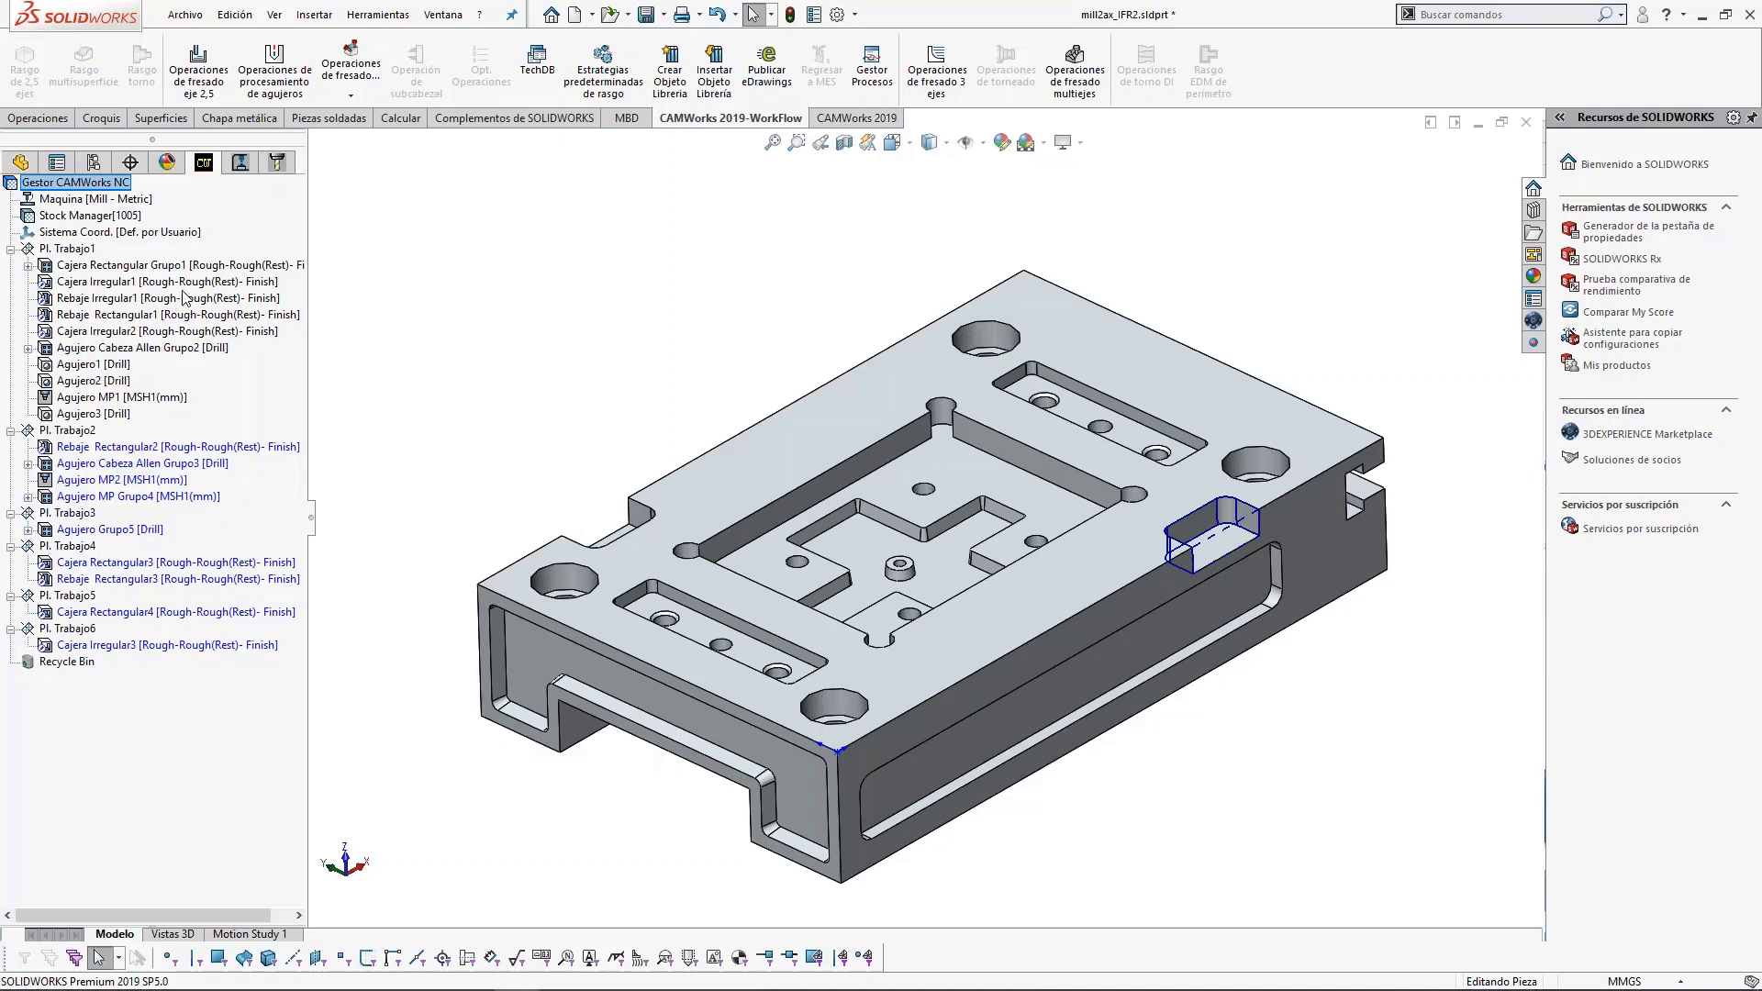
{"action": "left_click", "coordinate": [240, 162]}
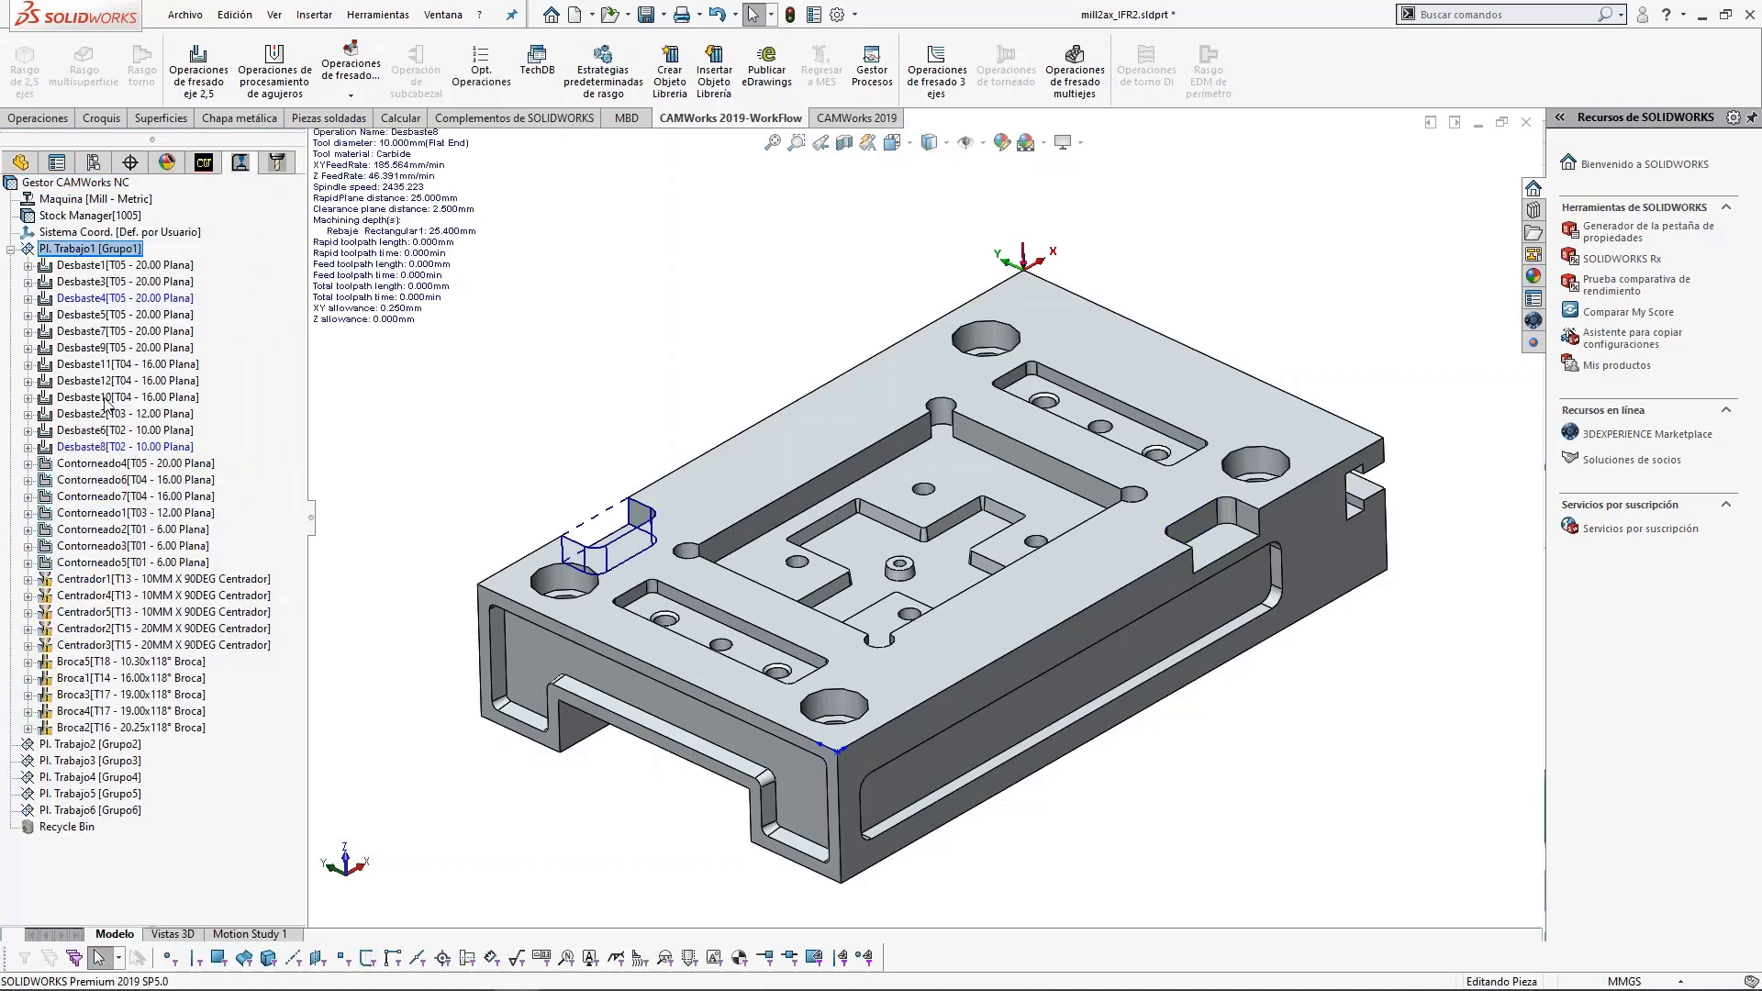
{"action": "left_click", "coordinate": [203, 162]}
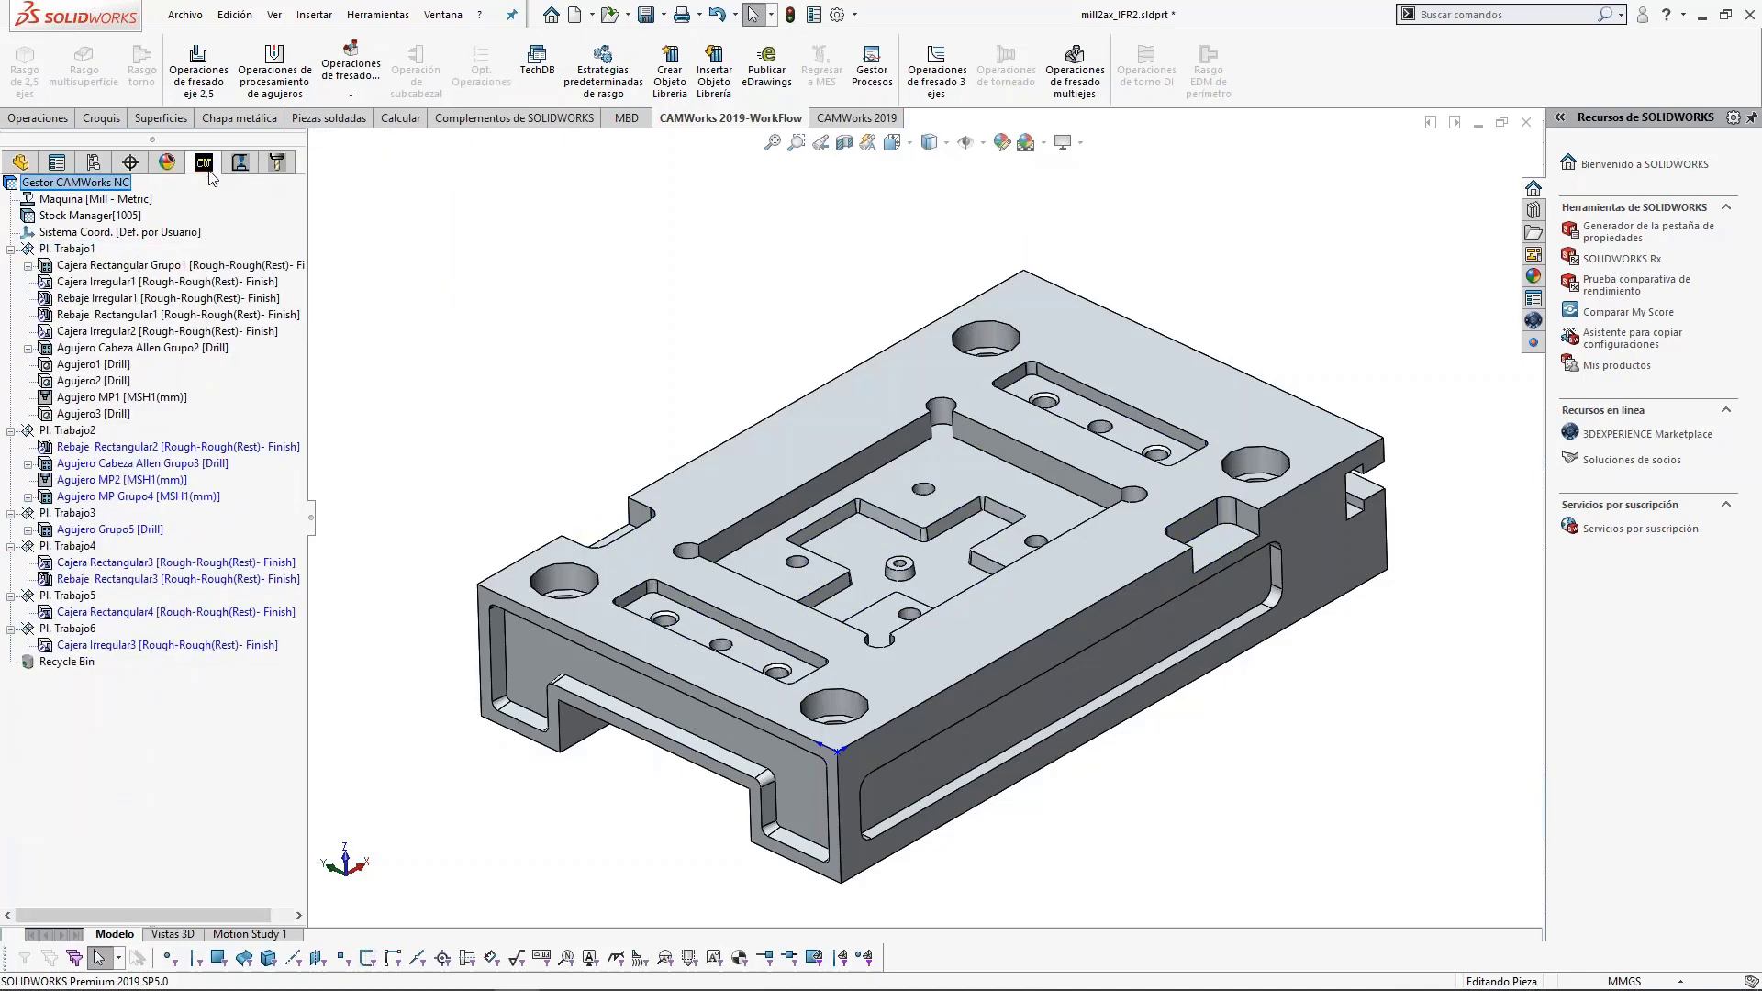
Close the mill2ax_IFR2 part without saving the SOLIDWORKS or CAMWorks changes.
{"action": "left_click", "coordinate": [1526, 122]}
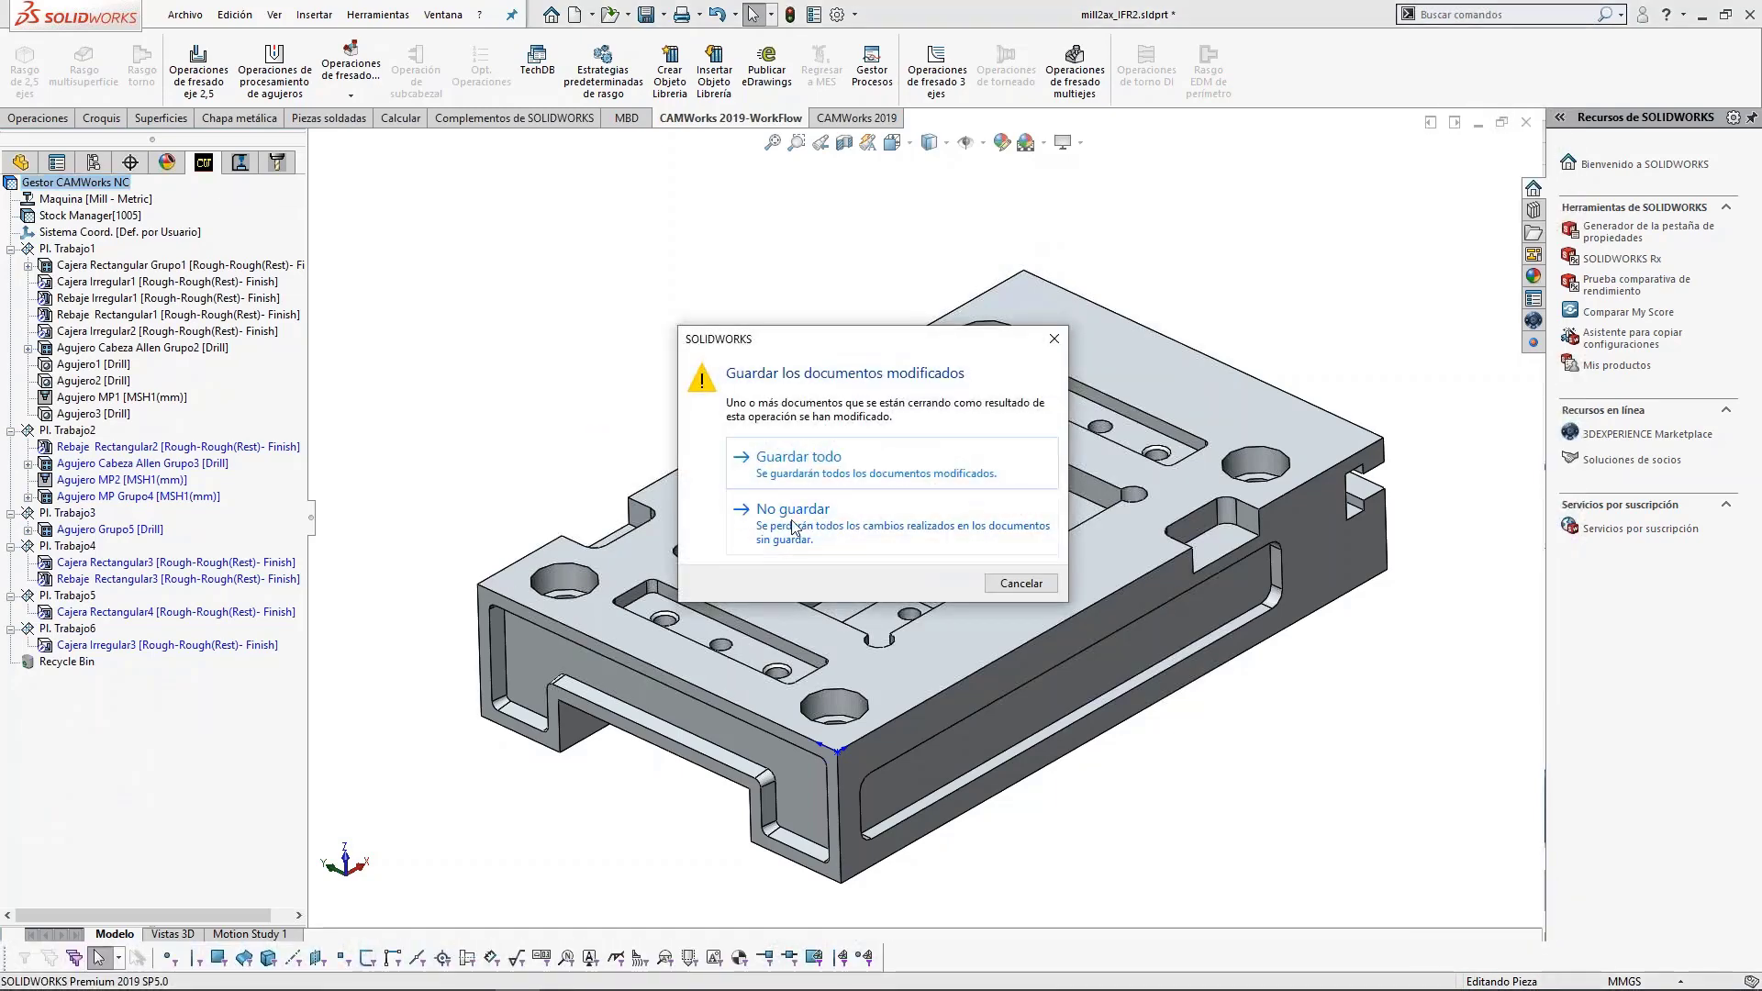
{"action": "left_click", "coordinate": [795, 527]}
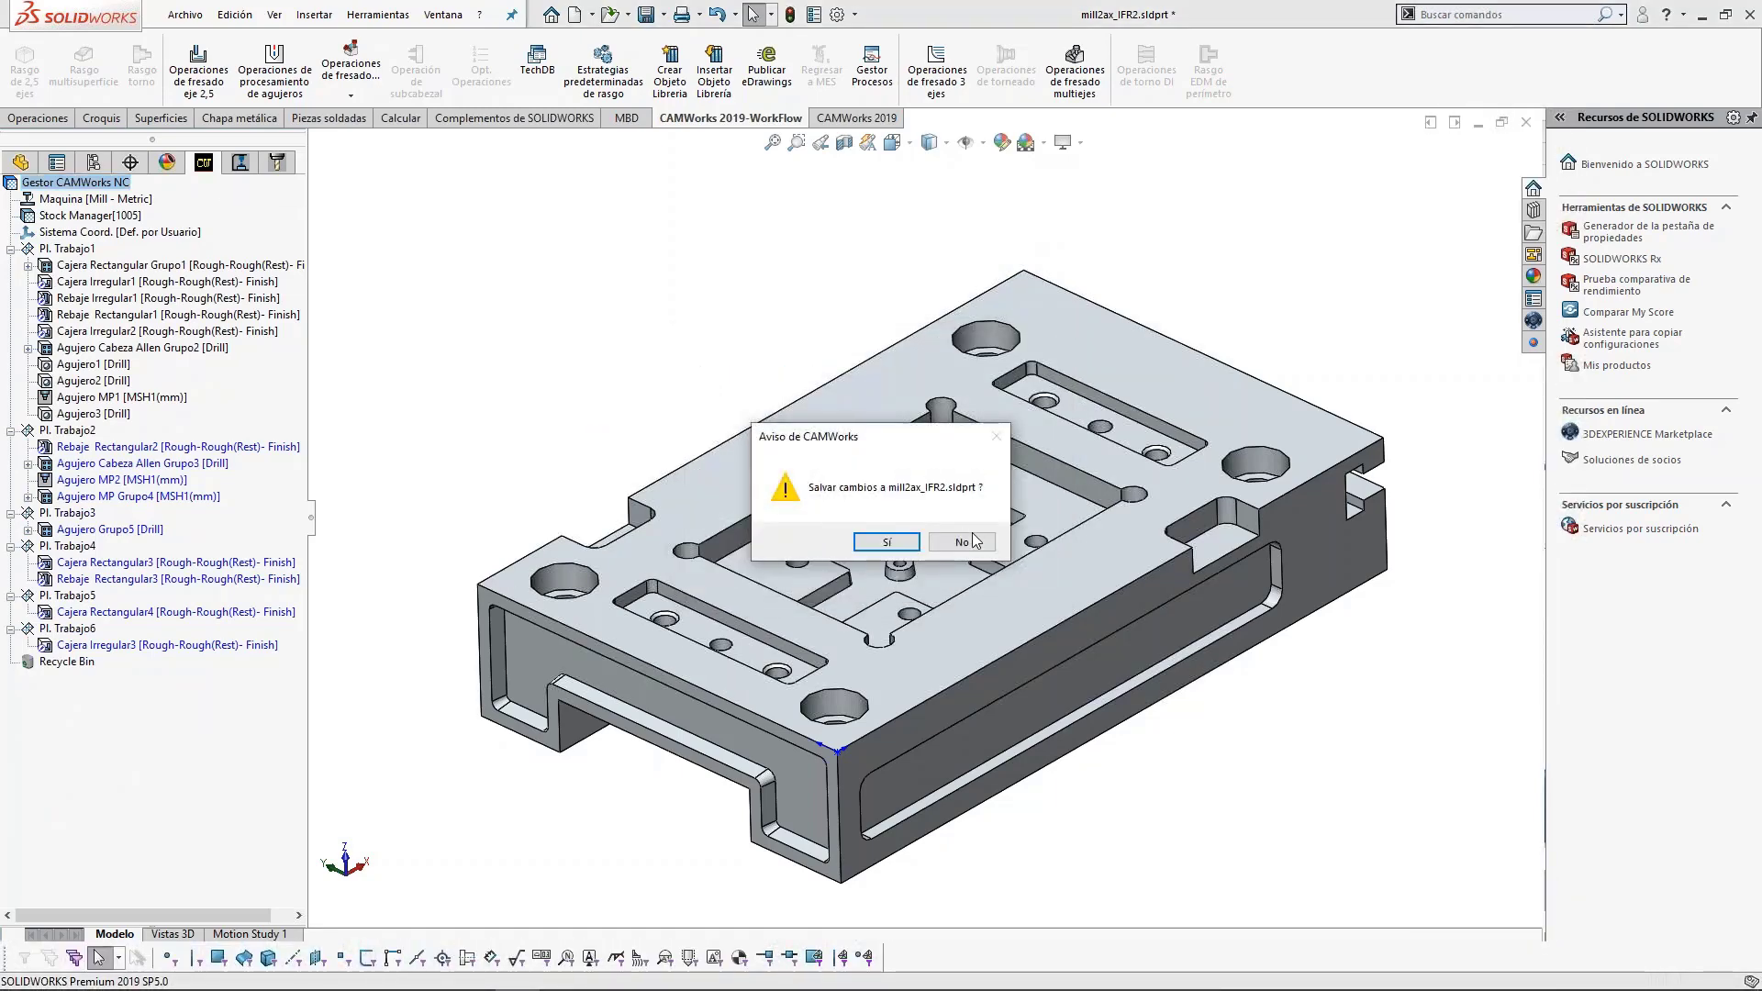
{"action": "left_click", "coordinate": [974, 540]}
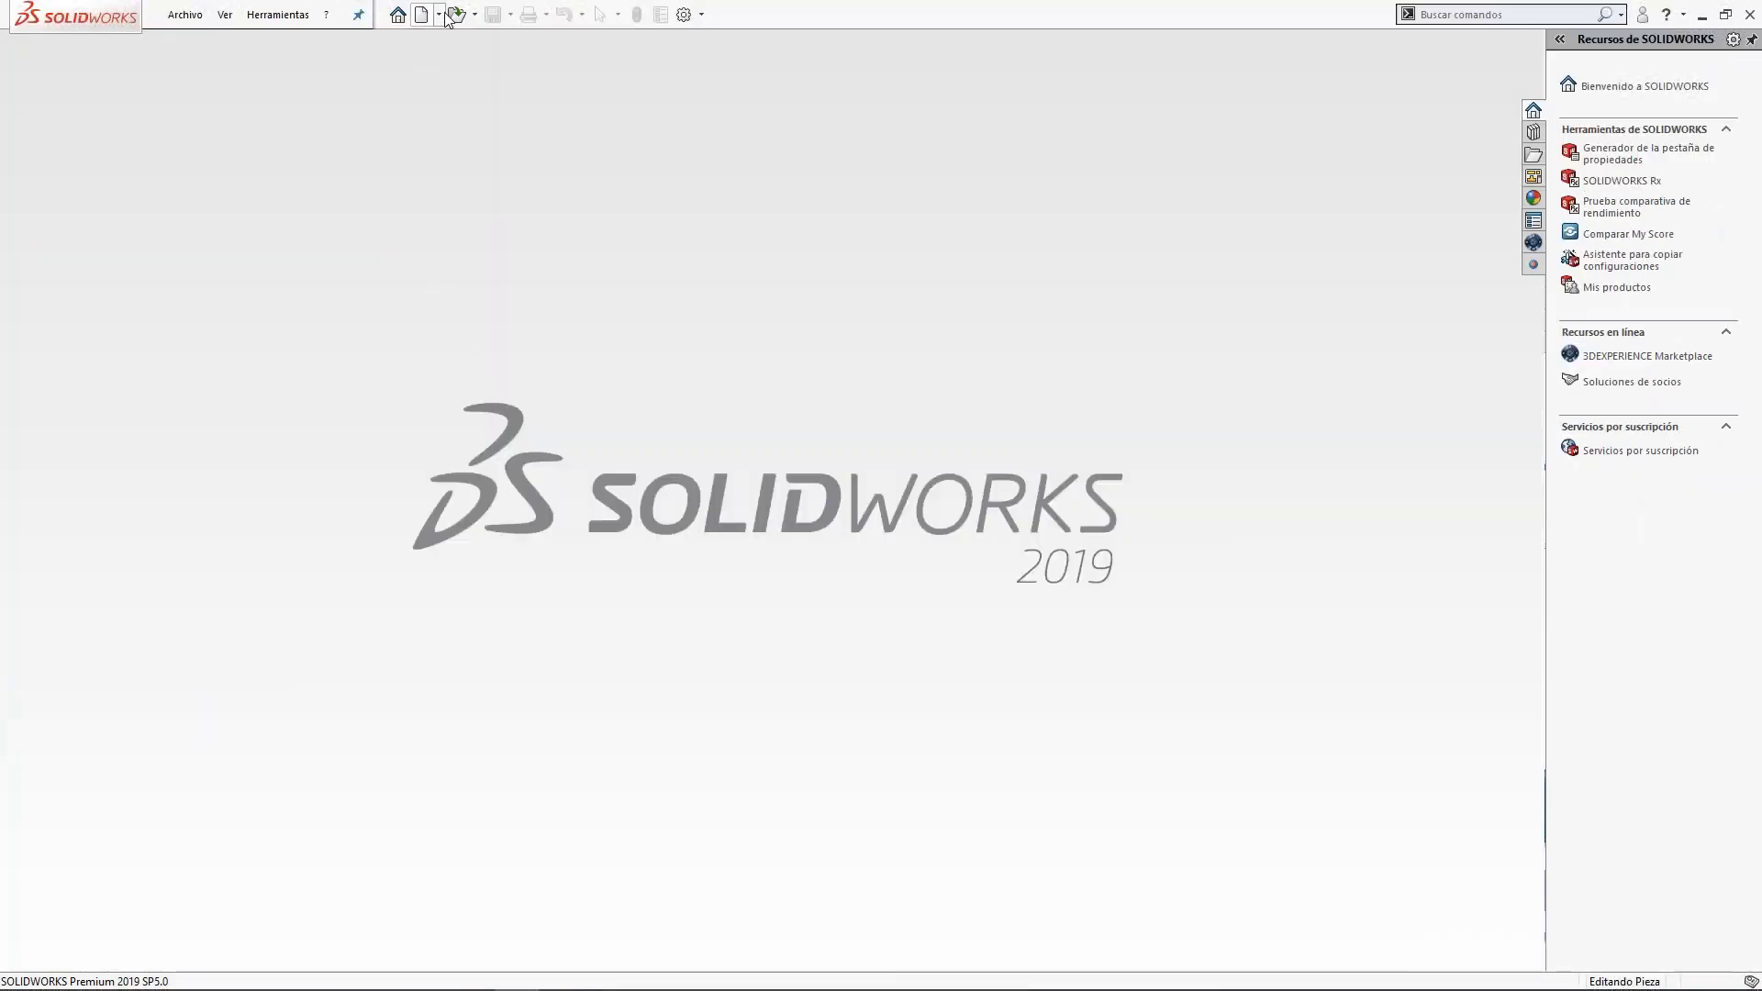
Open the CAMWorks Technology Database and display its milling machines, strategies and tool cribs.
{"action": "left_click", "coordinate": [276, 15]}
{"action": "mouse_move", "coordinate": [296, 91]}
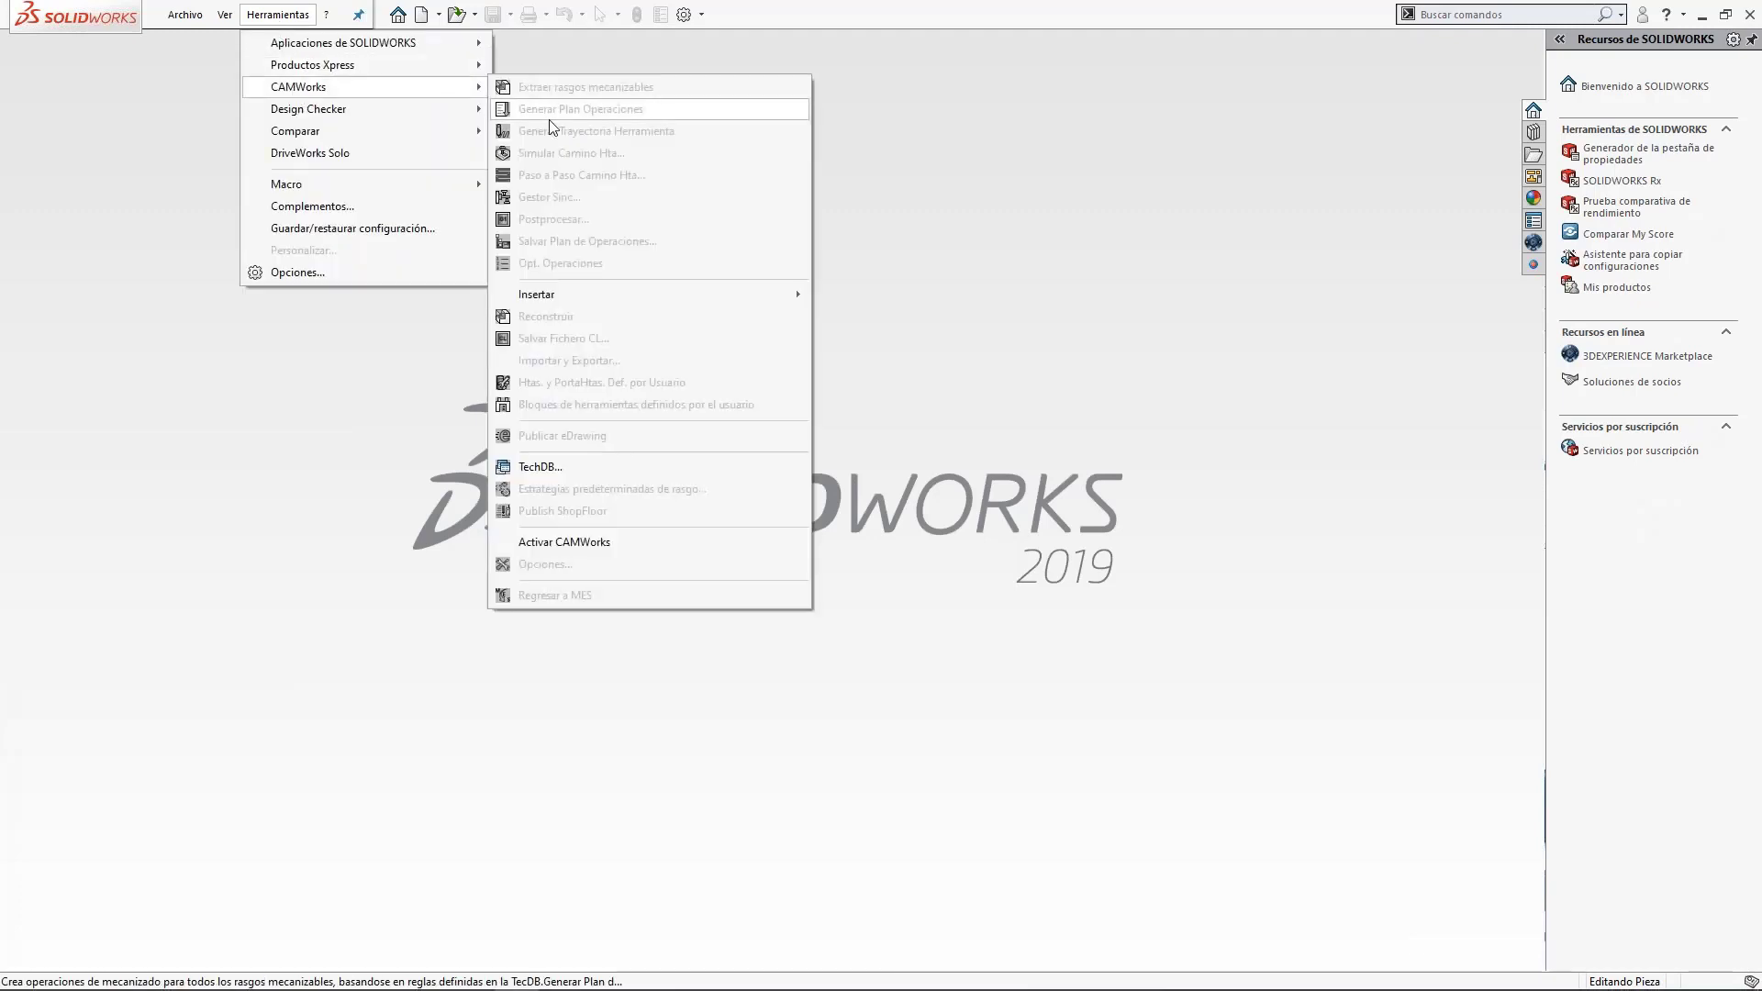
{"action": "left_click", "coordinate": [540, 466]}
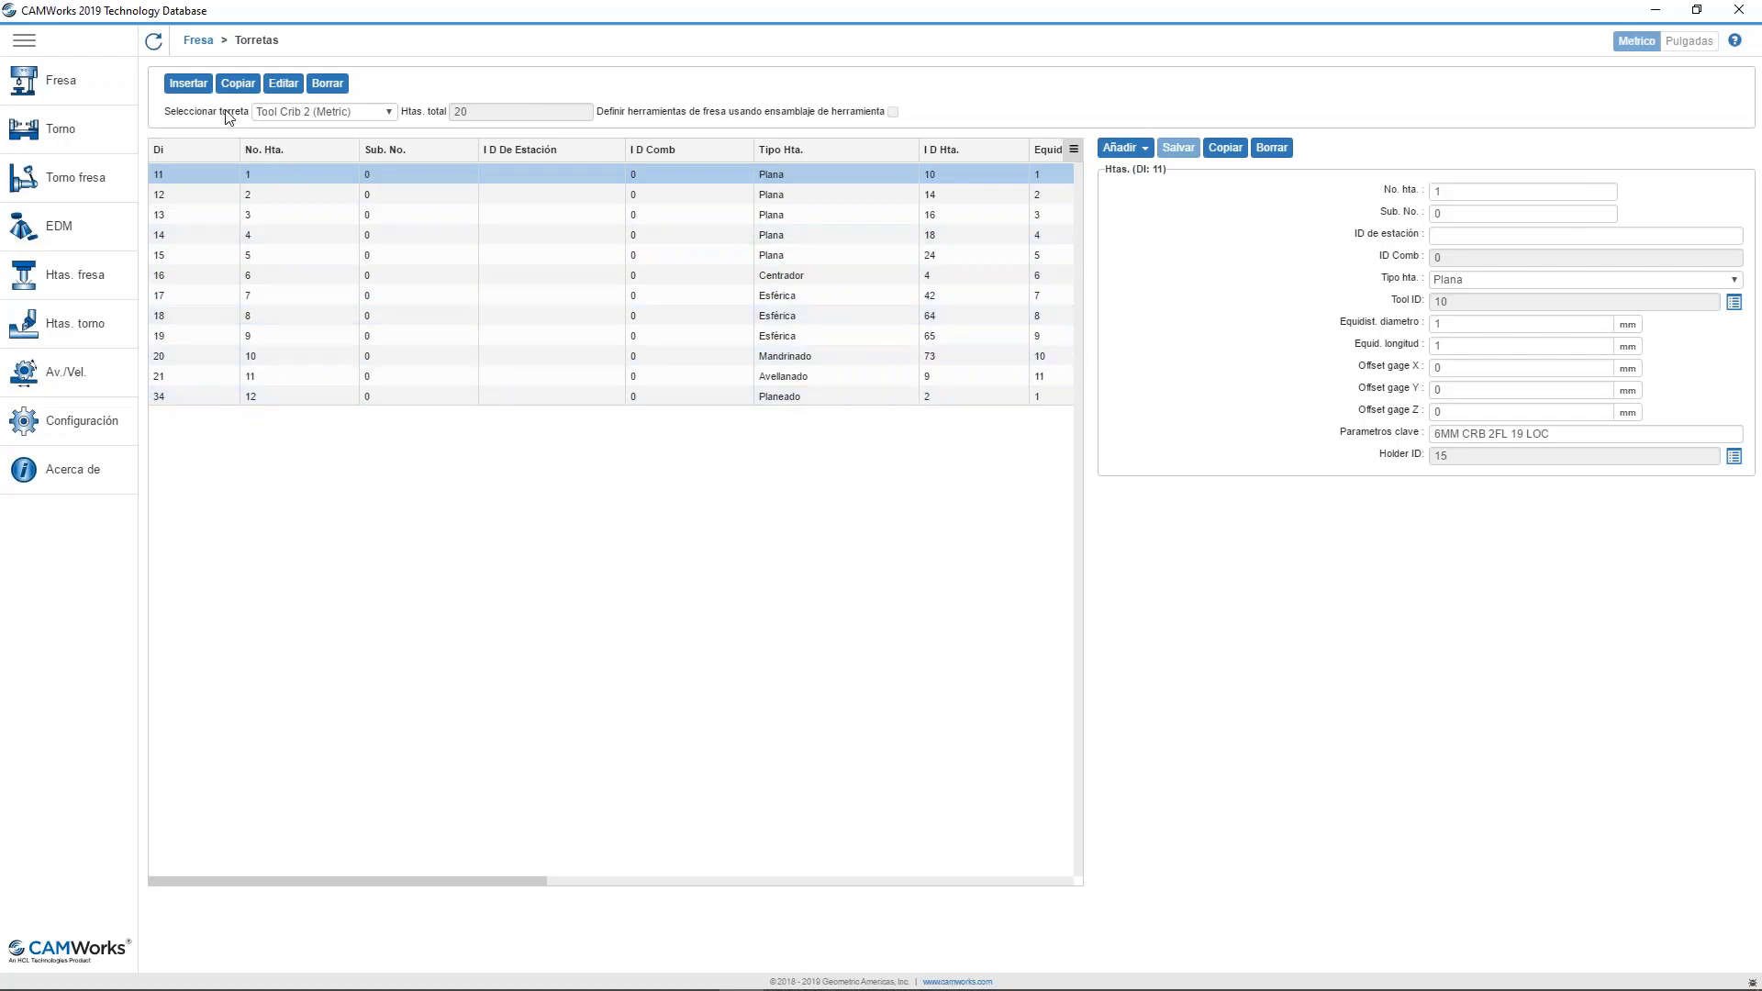
{"action": "left_click", "coordinate": [199, 42]}
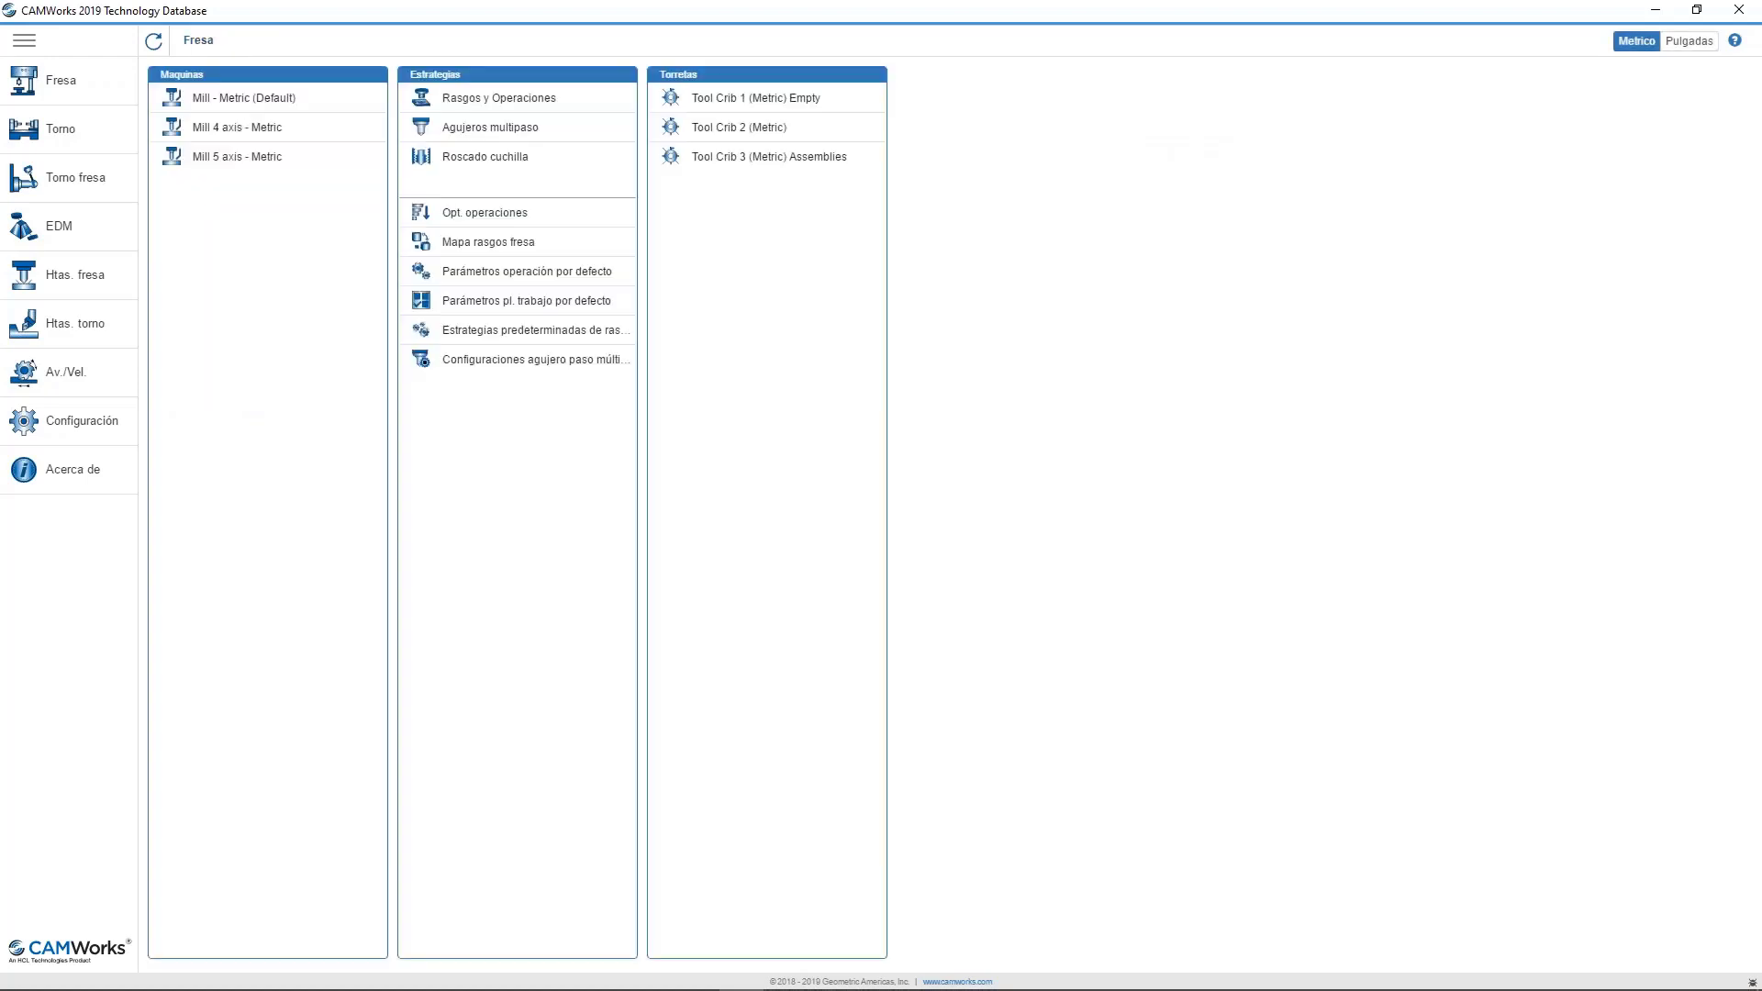
Examine the database's turning, mill-turn, EDM, milling tool, turning tool, feed and speed, and configuration sections.
{"action": "left_click", "coordinate": [49, 139]}
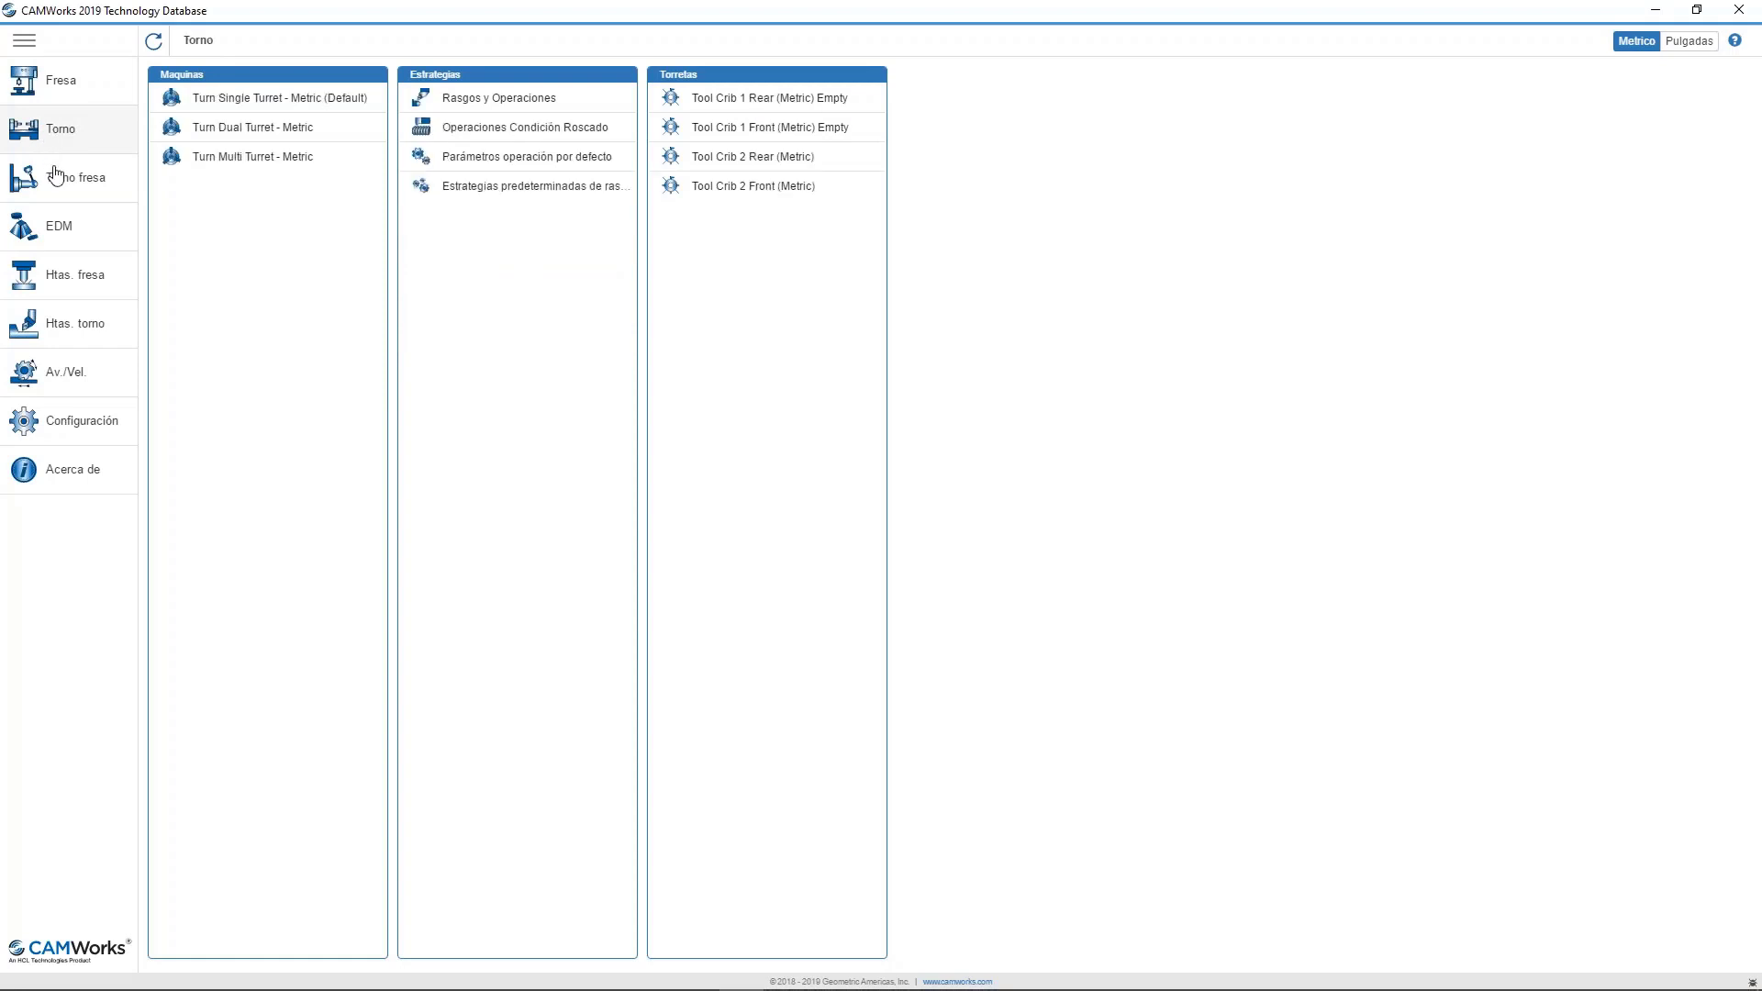
{"action": "left_click", "coordinate": [59, 186]}
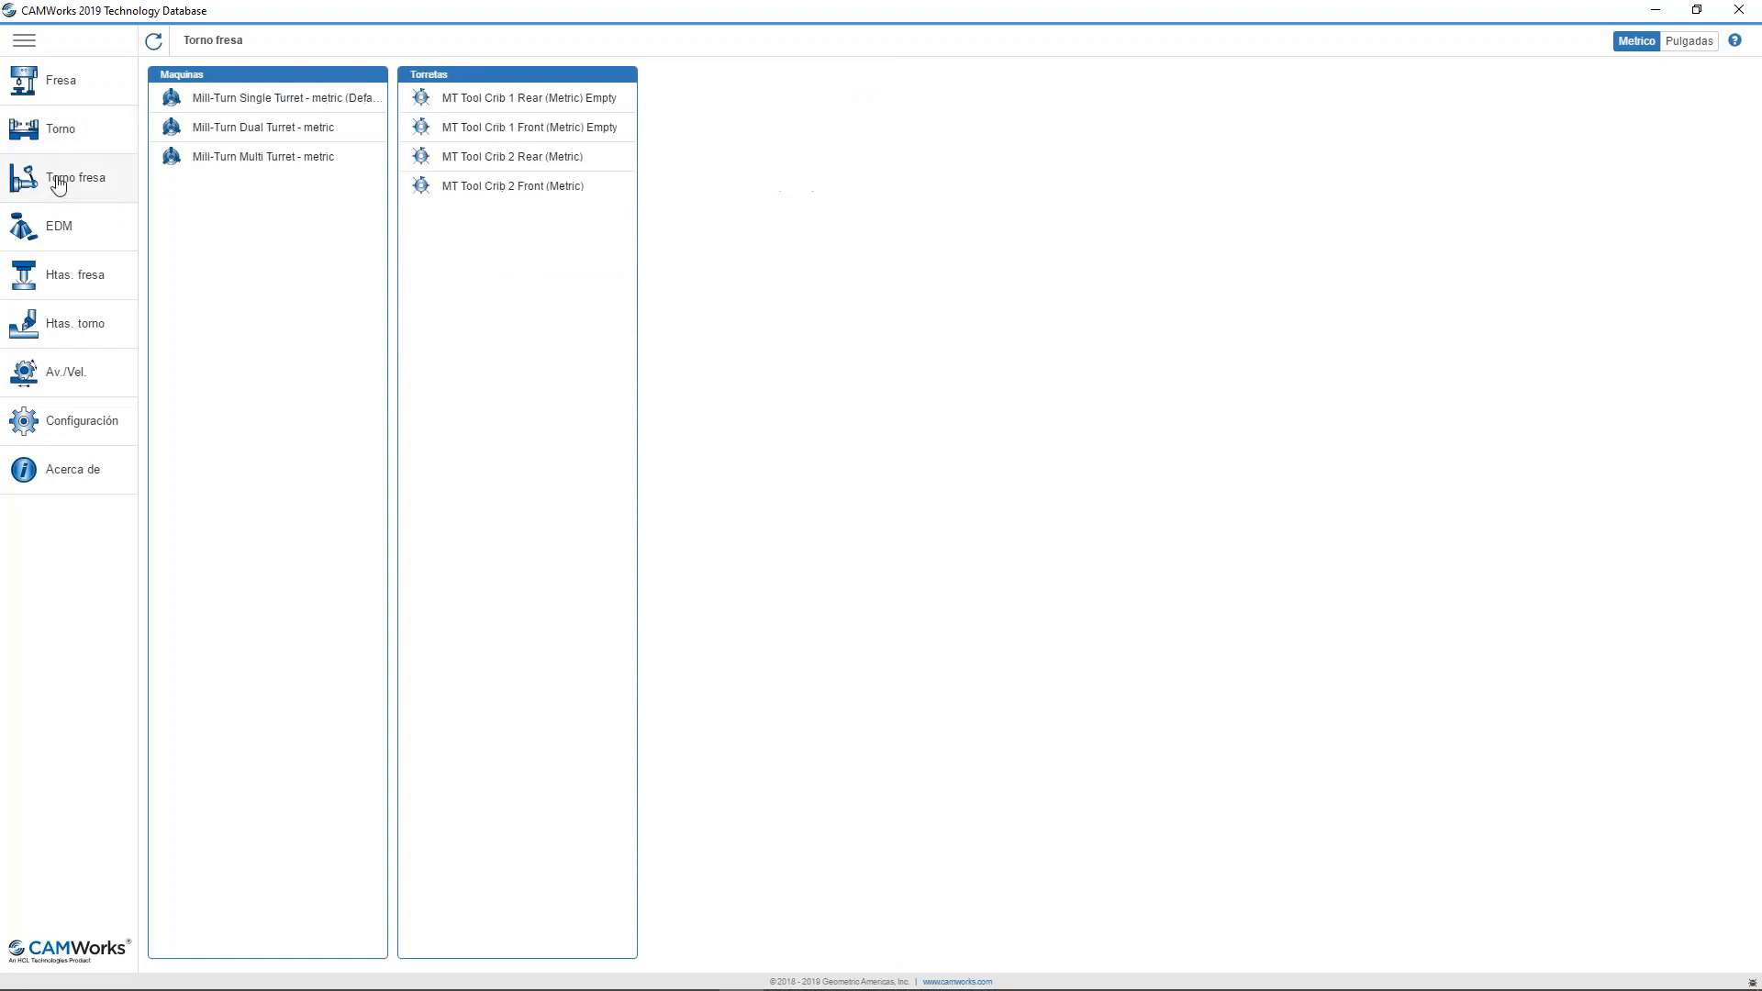
{"action": "left_click", "coordinate": [49, 245]}
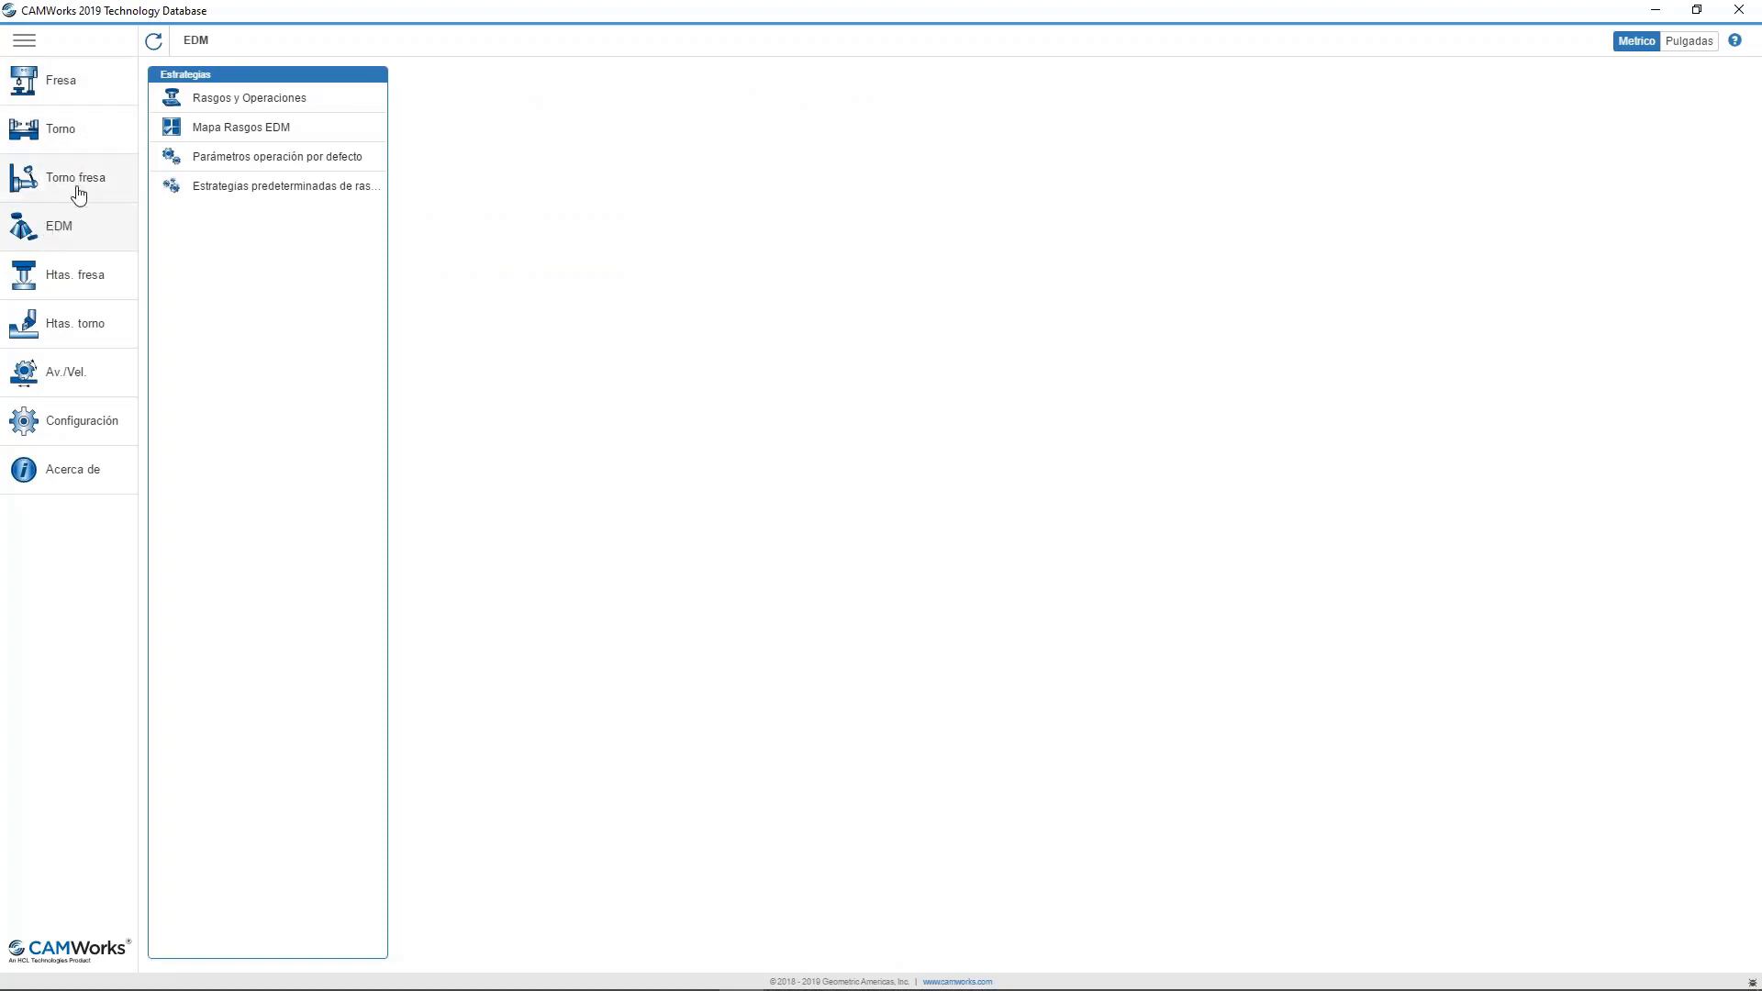
{"action": "left_click", "coordinate": [71, 283]}
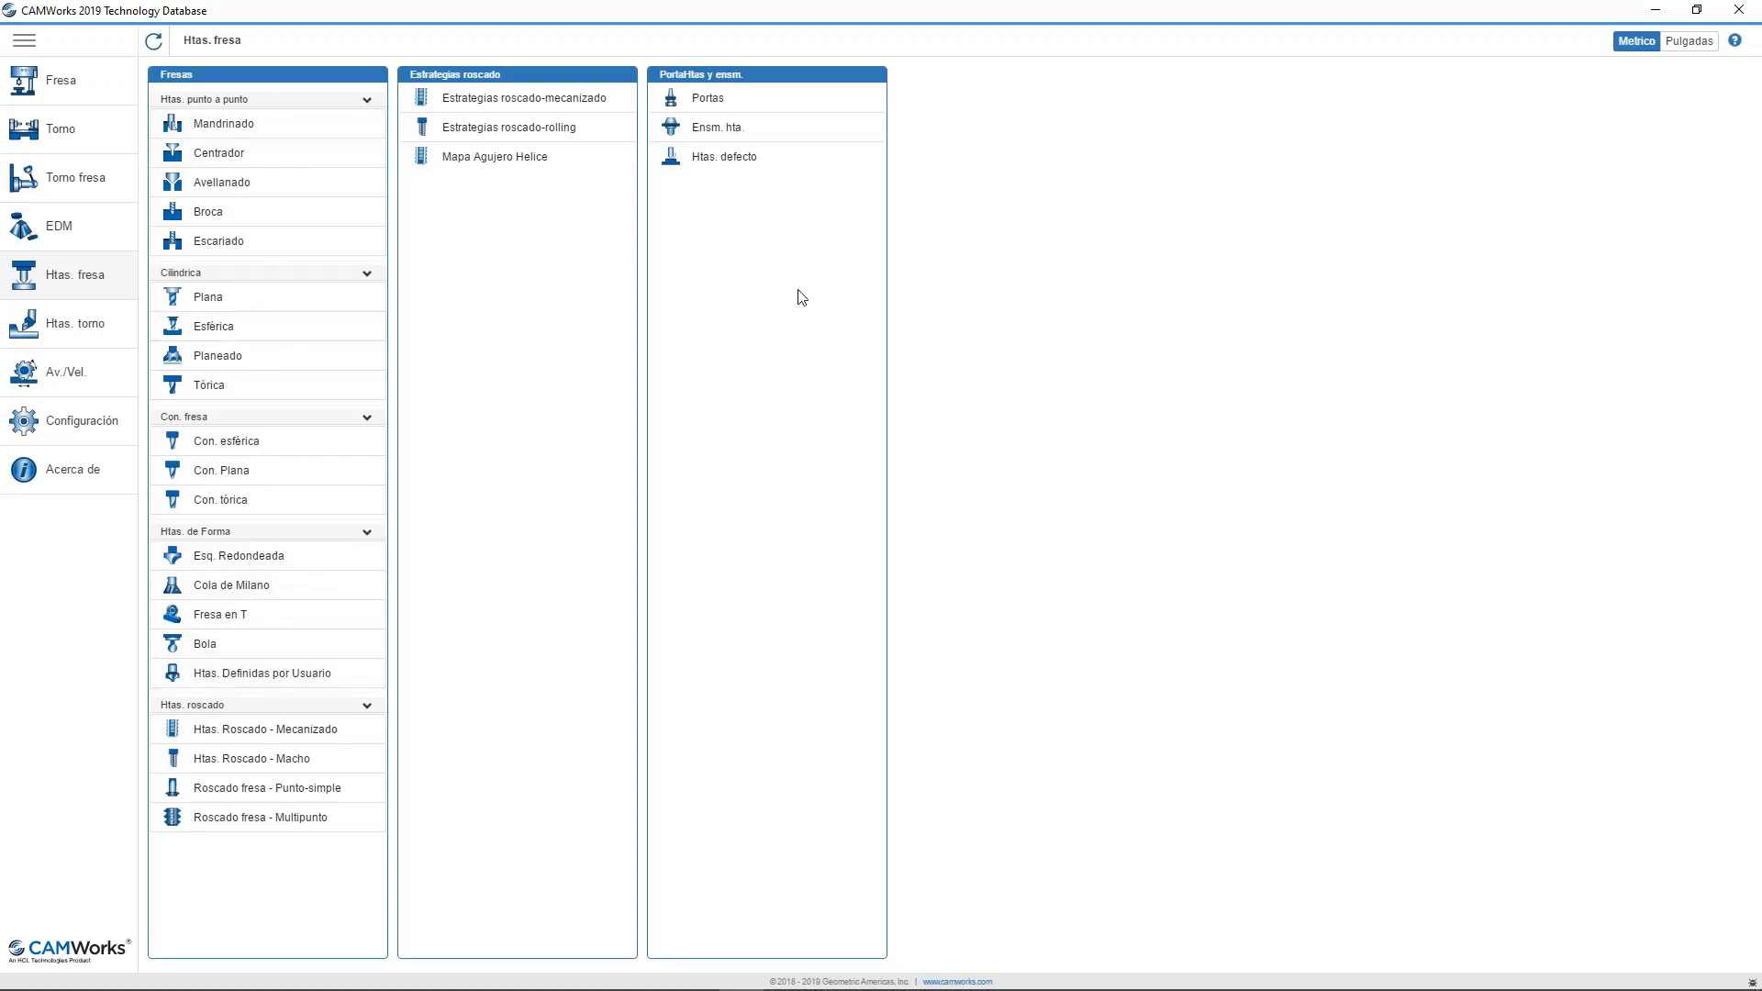
{"action": "left_click", "coordinate": [492, 97]}
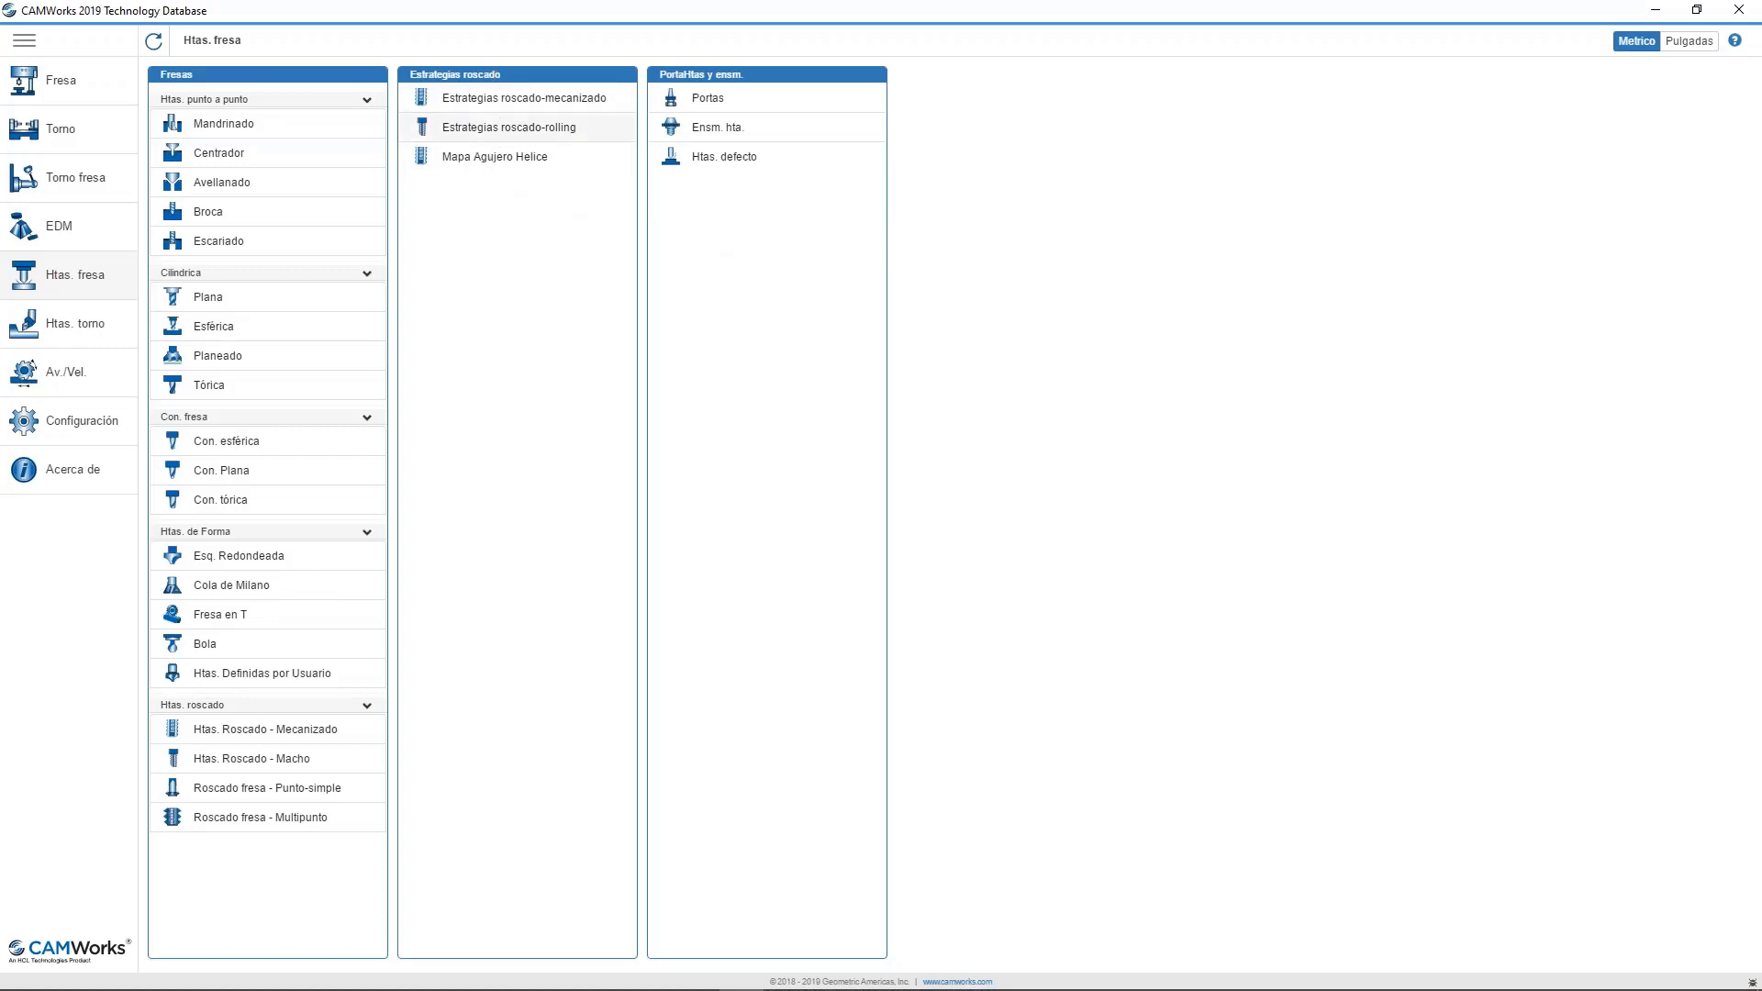
{"action": "left_click", "coordinate": [726, 156]}
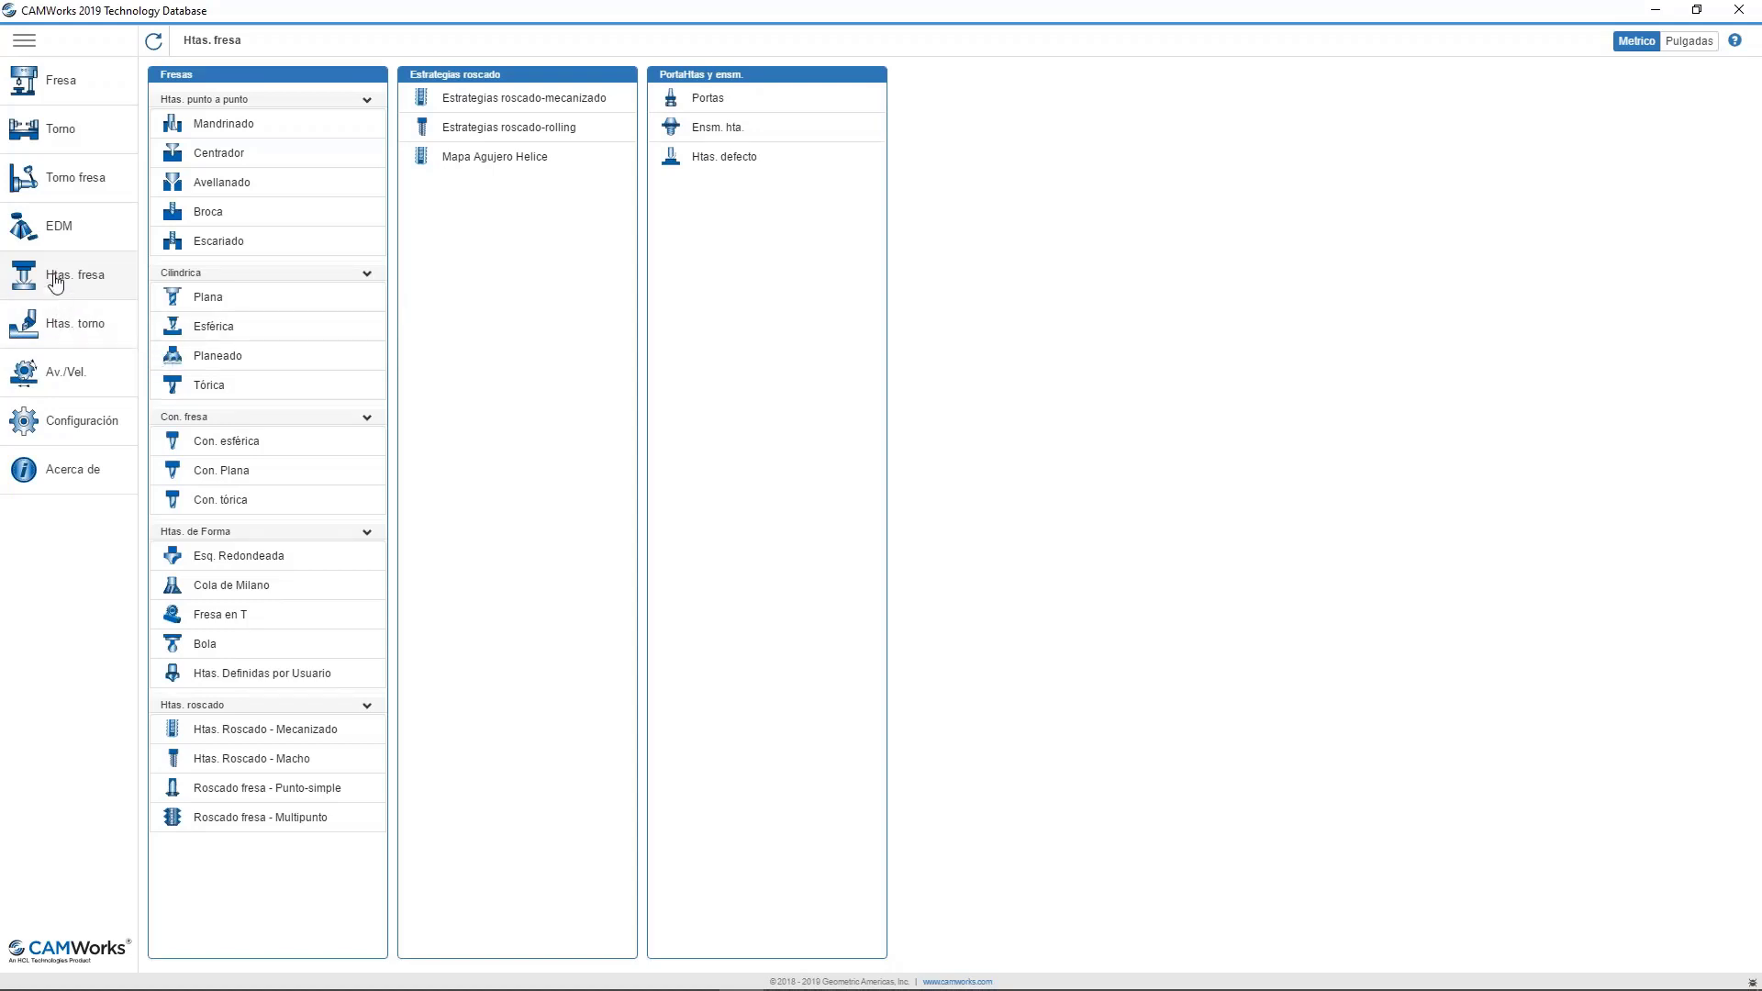
{"action": "left_click", "coordinate": [70, 323]}
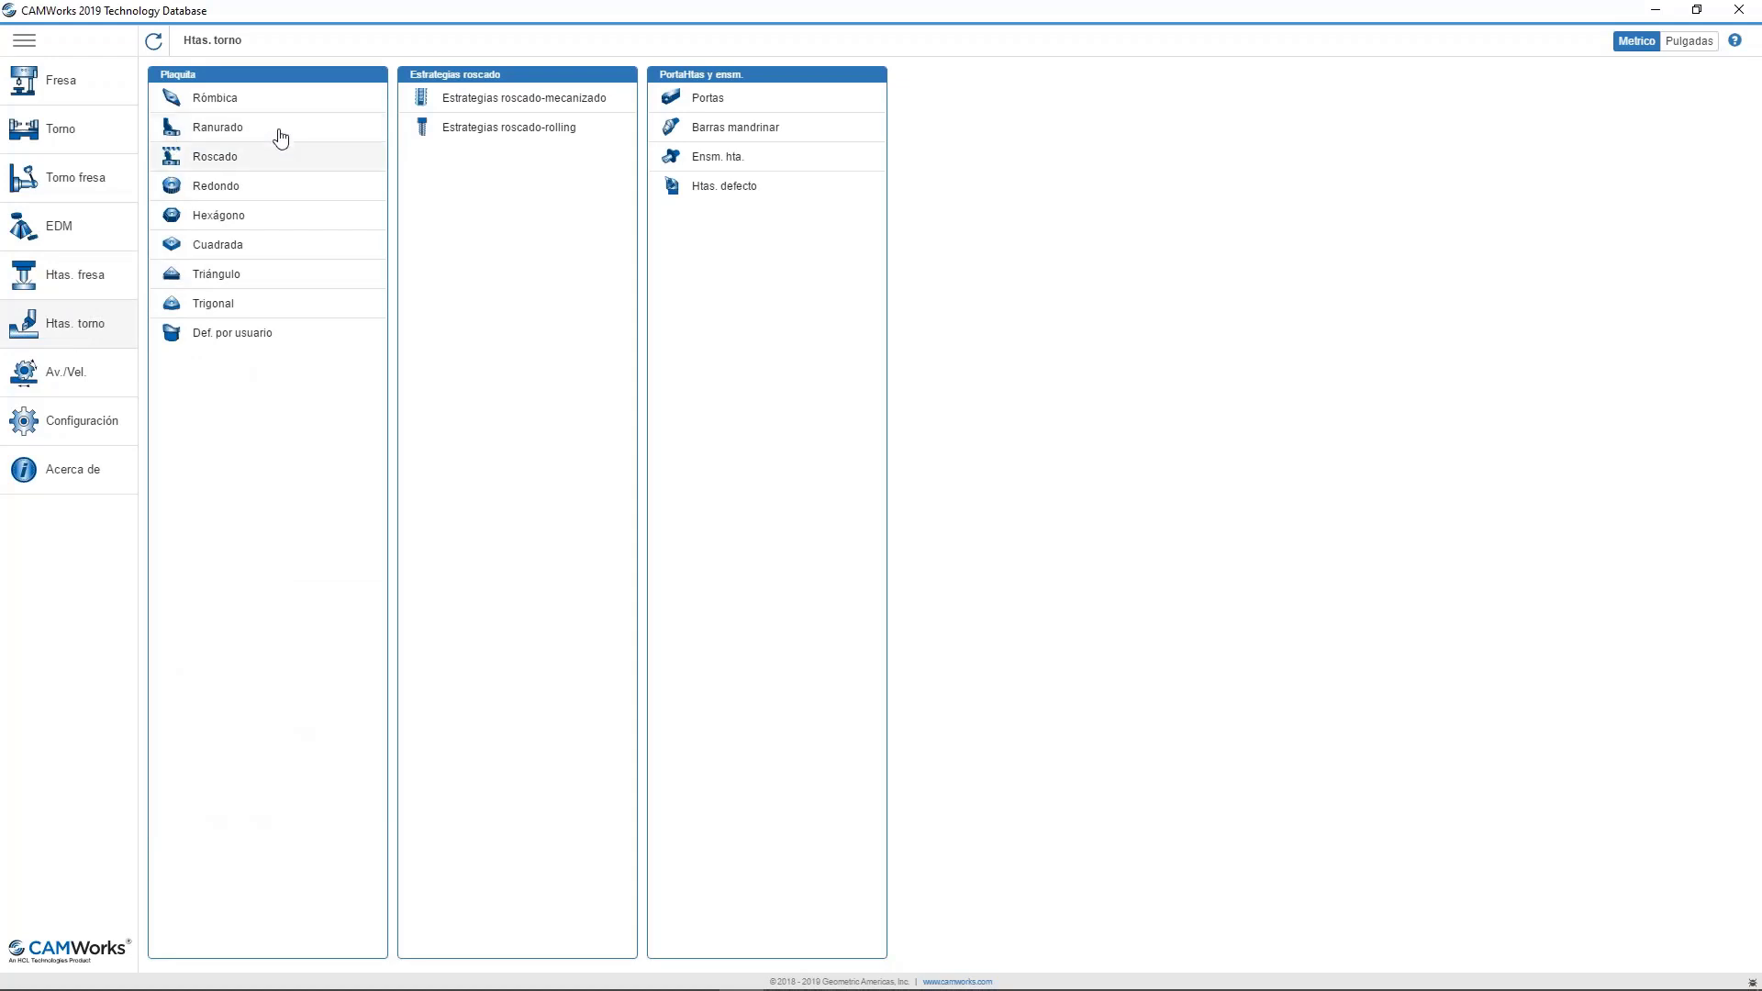
{"action": "left_click", "coordinate": [85, 382]}
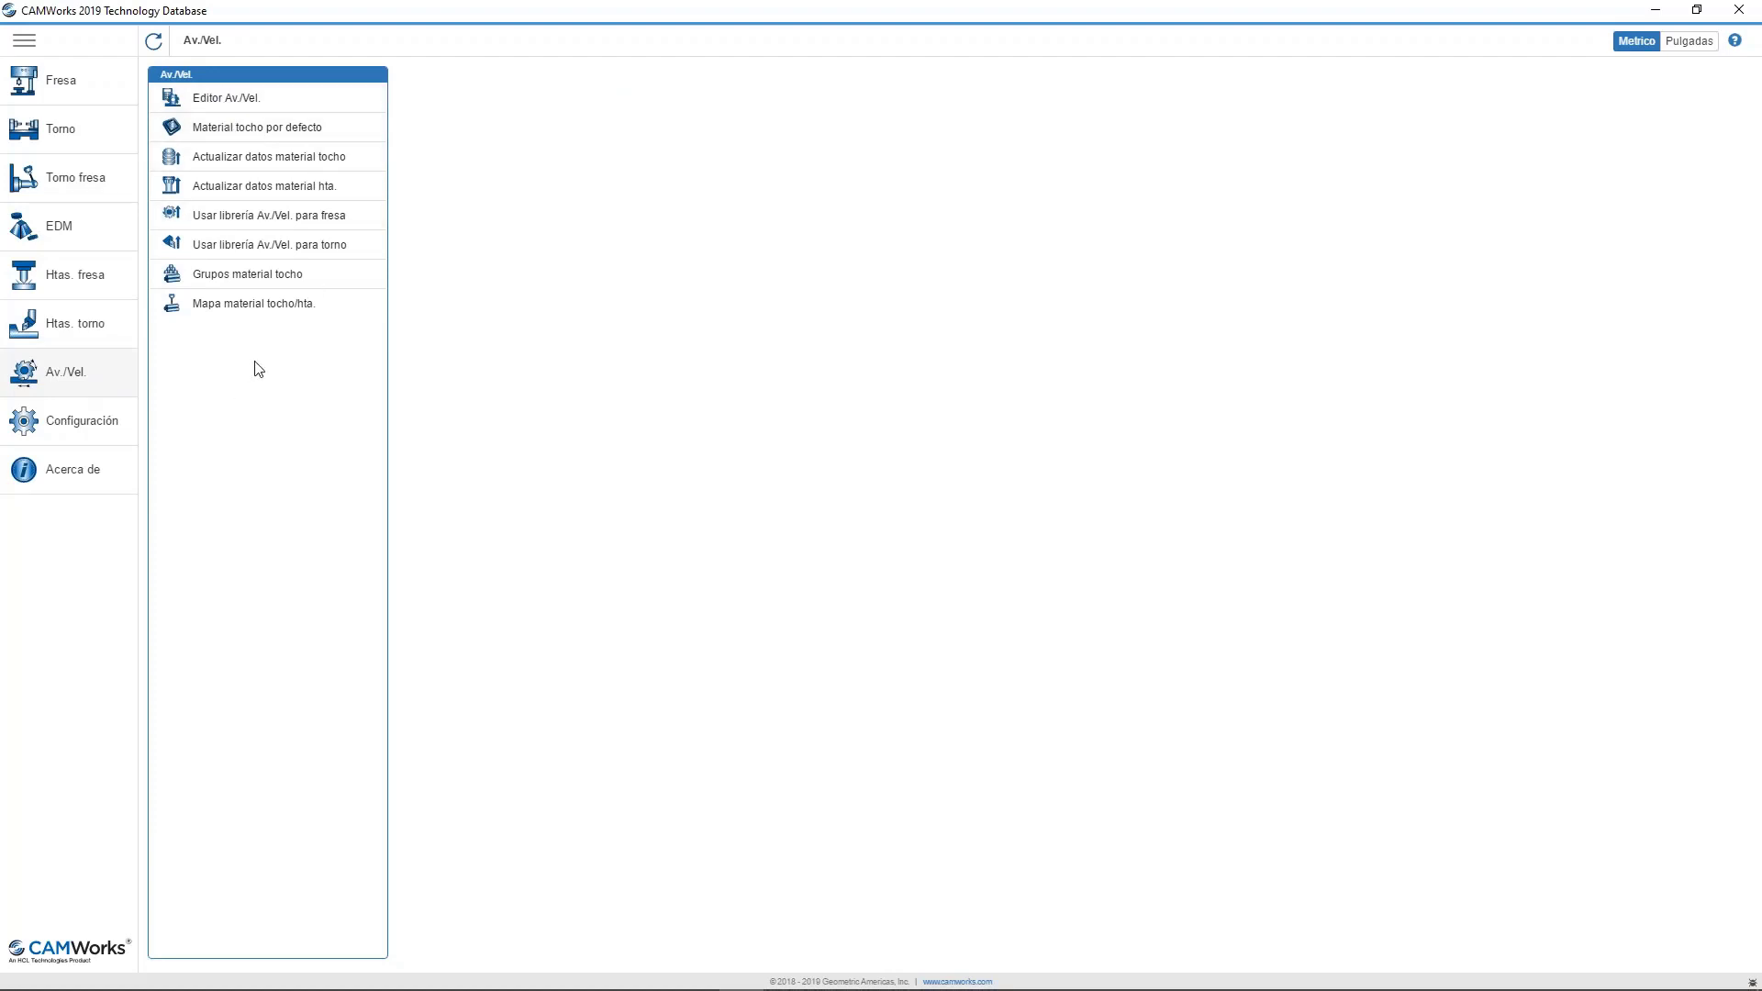
{"action": "left_click", "coordinate": [63, 427]}
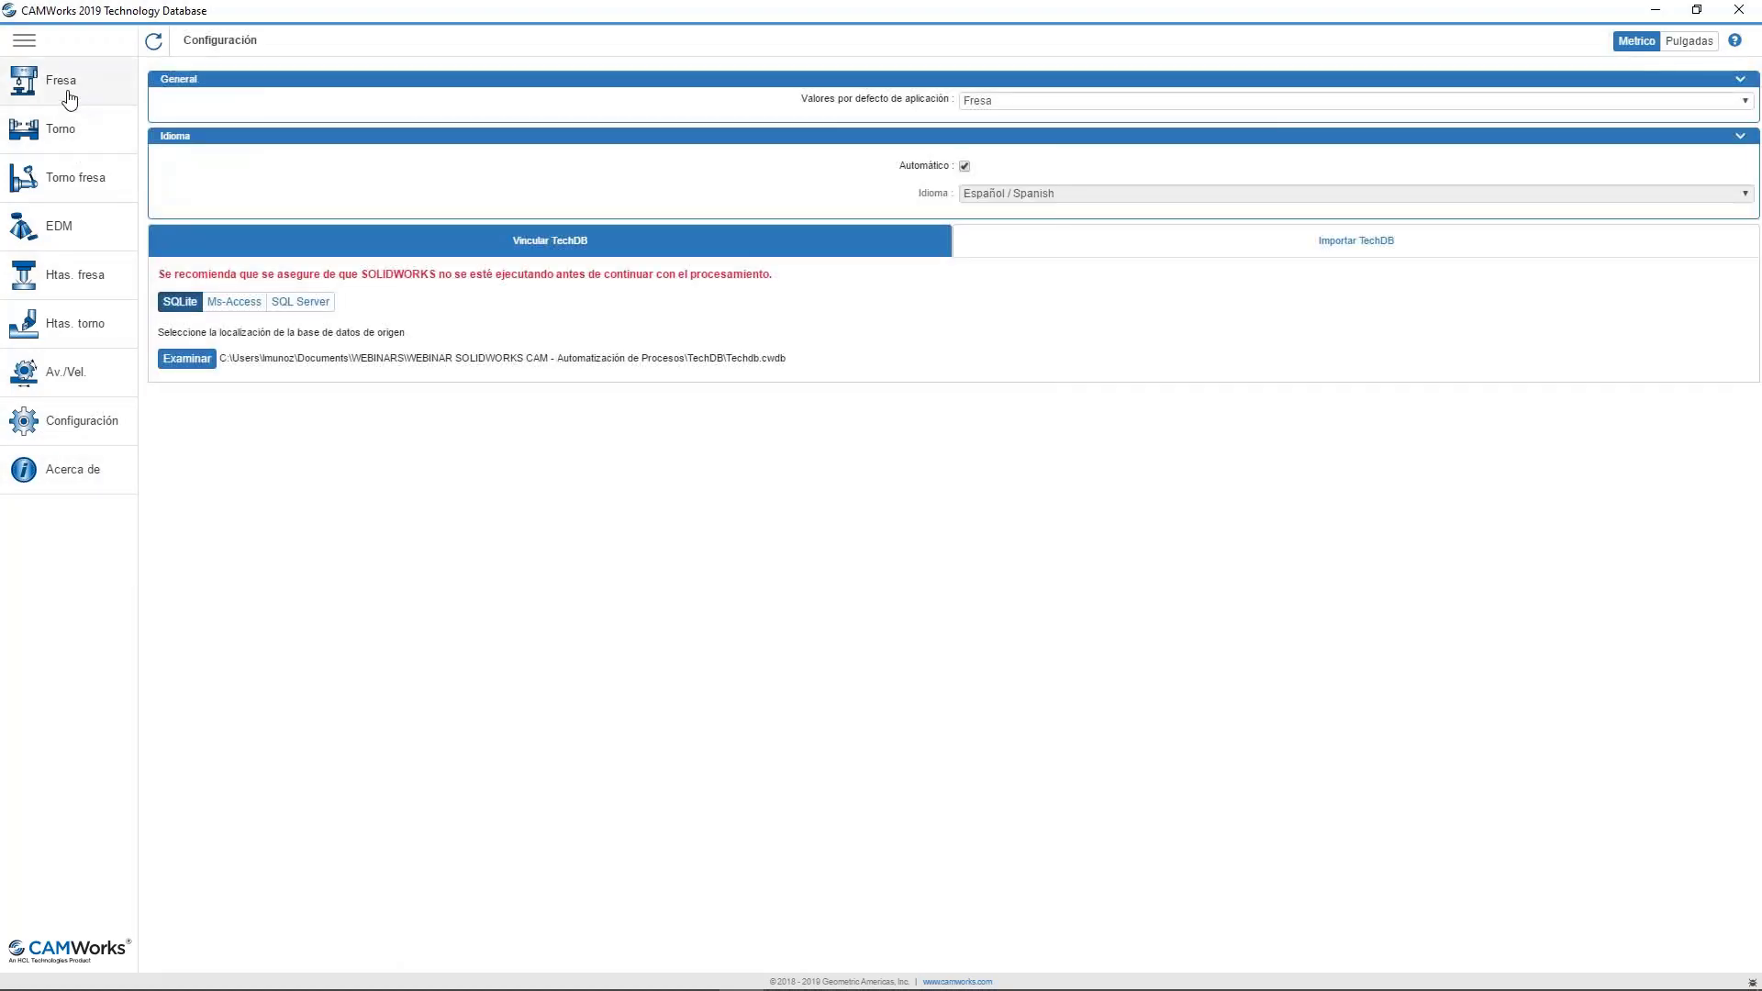
Examine the operation priority list of Scheme 2 among the milling operation optimisation schemes, and return to the milling overview.
{"action": "left_click", "coordinate": [69, 95]}
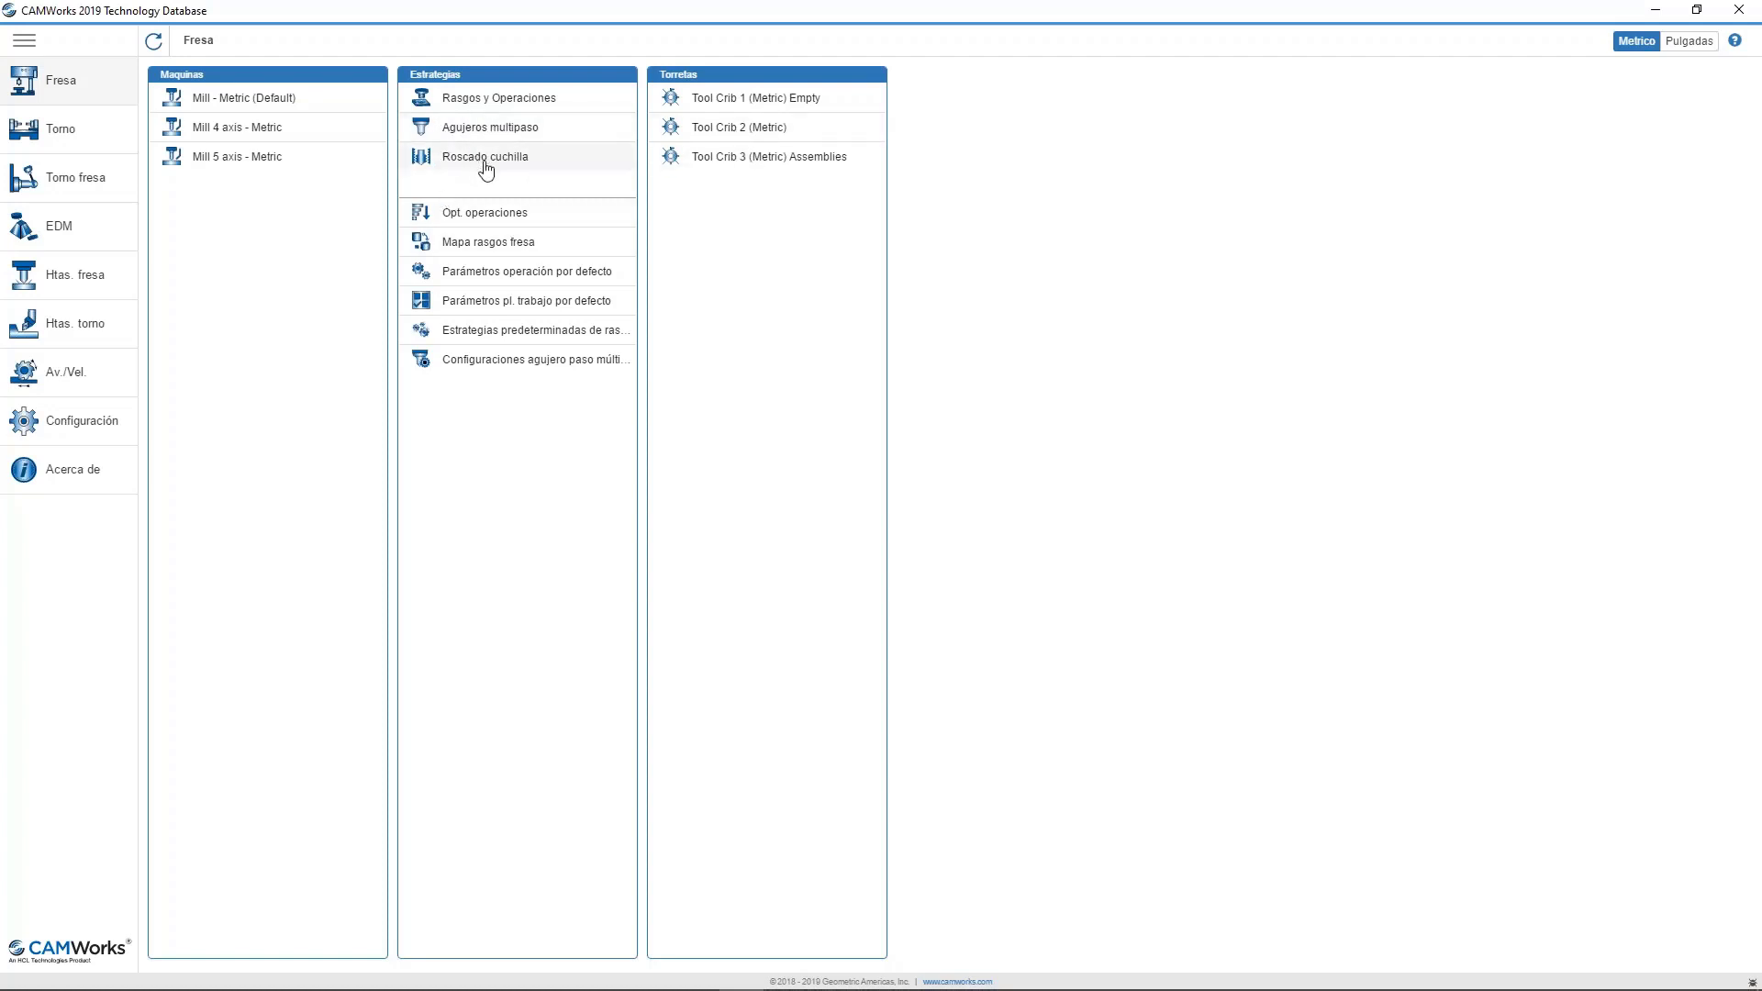
{"action": "left_click", "coordinate": [494, 216]}
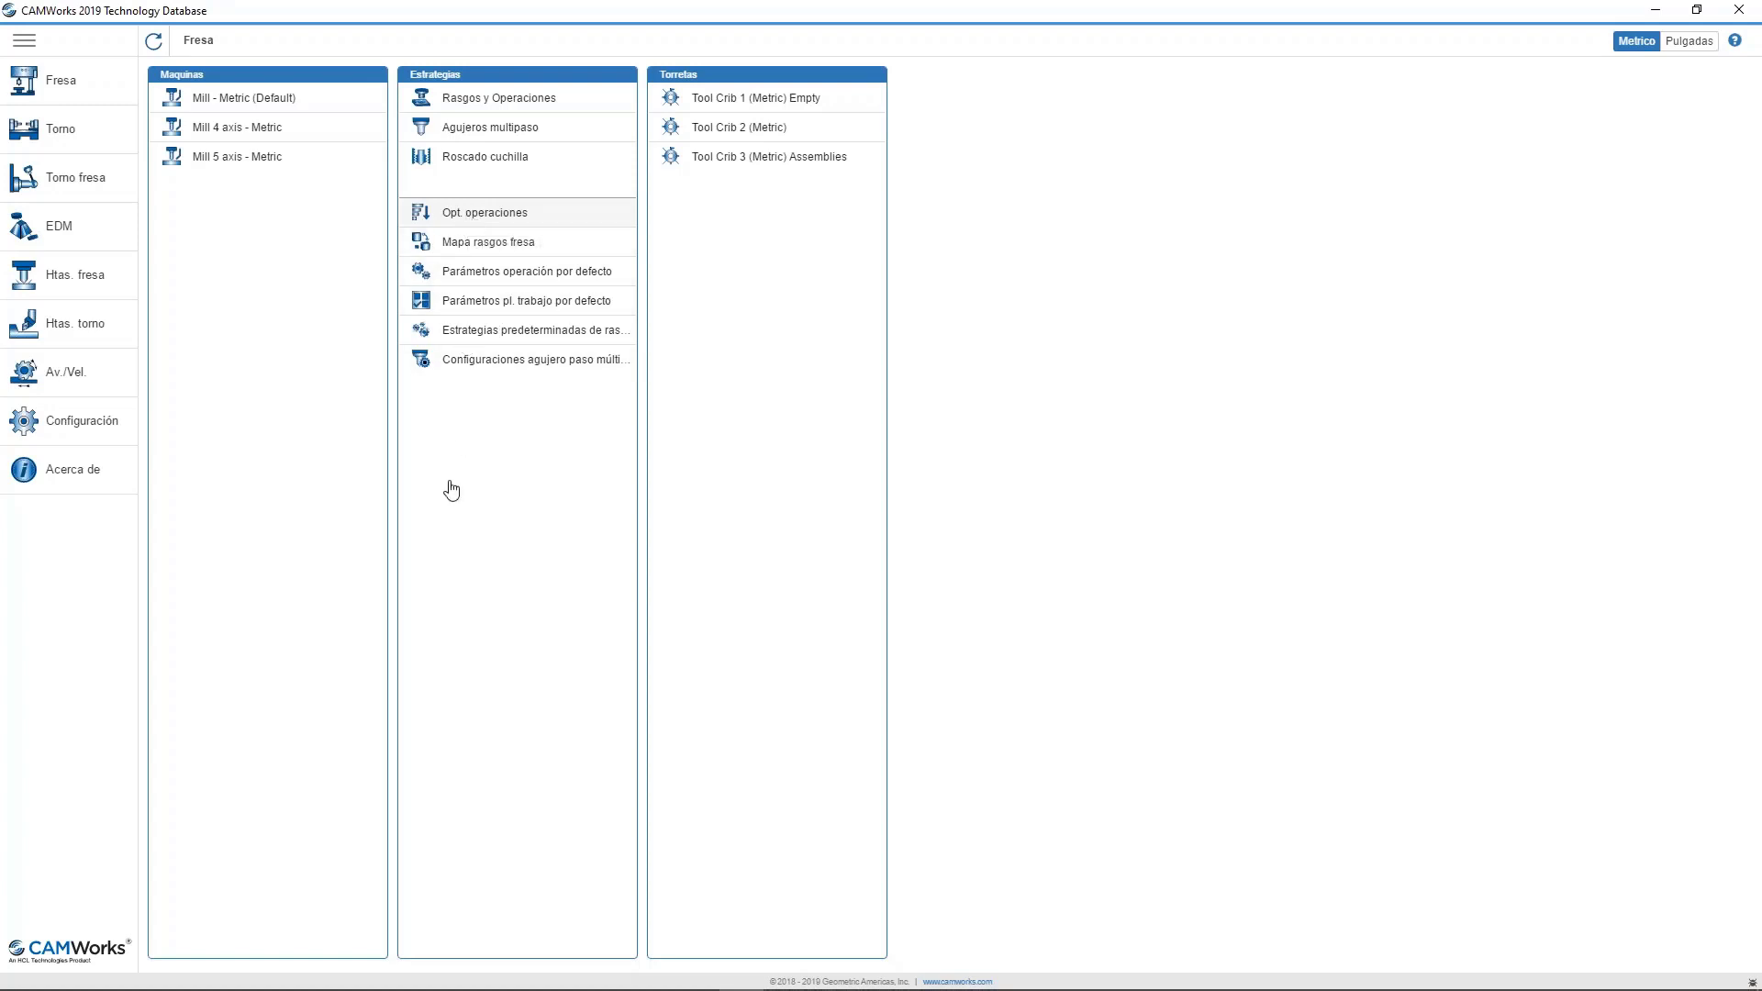
{"action": "left_click", "coordinate": [495, 213]}
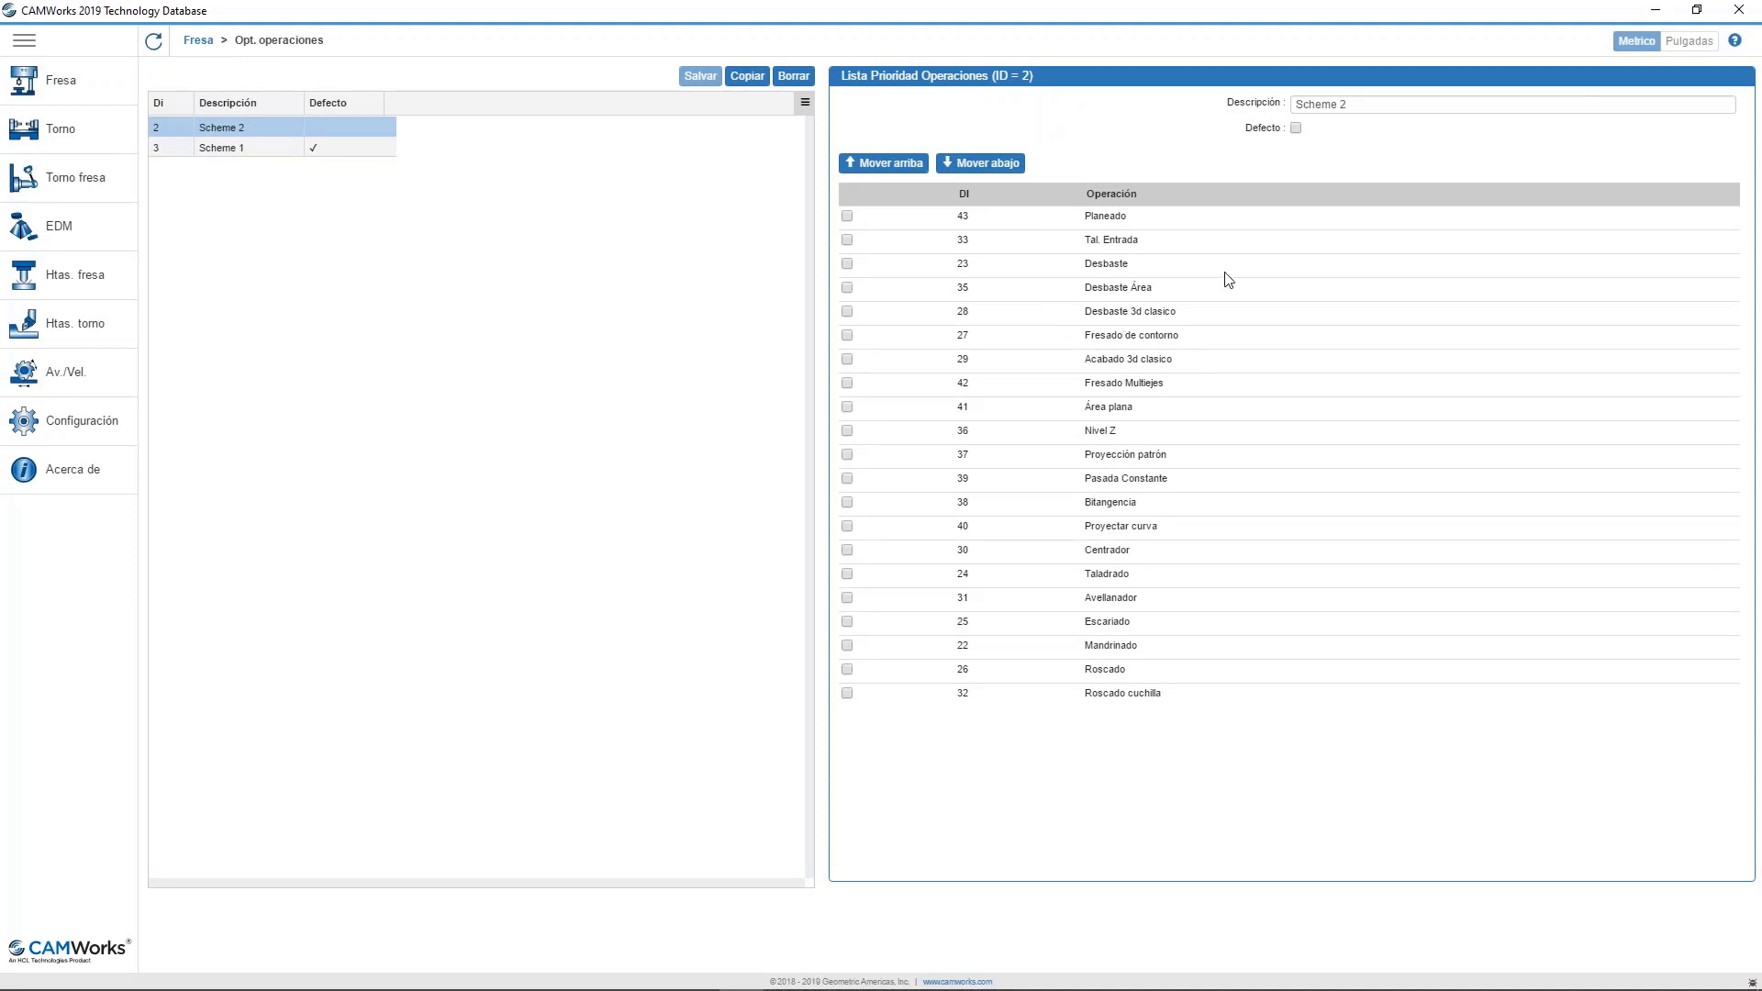
{"action": "left_click", "coordinate": [198, 40]}
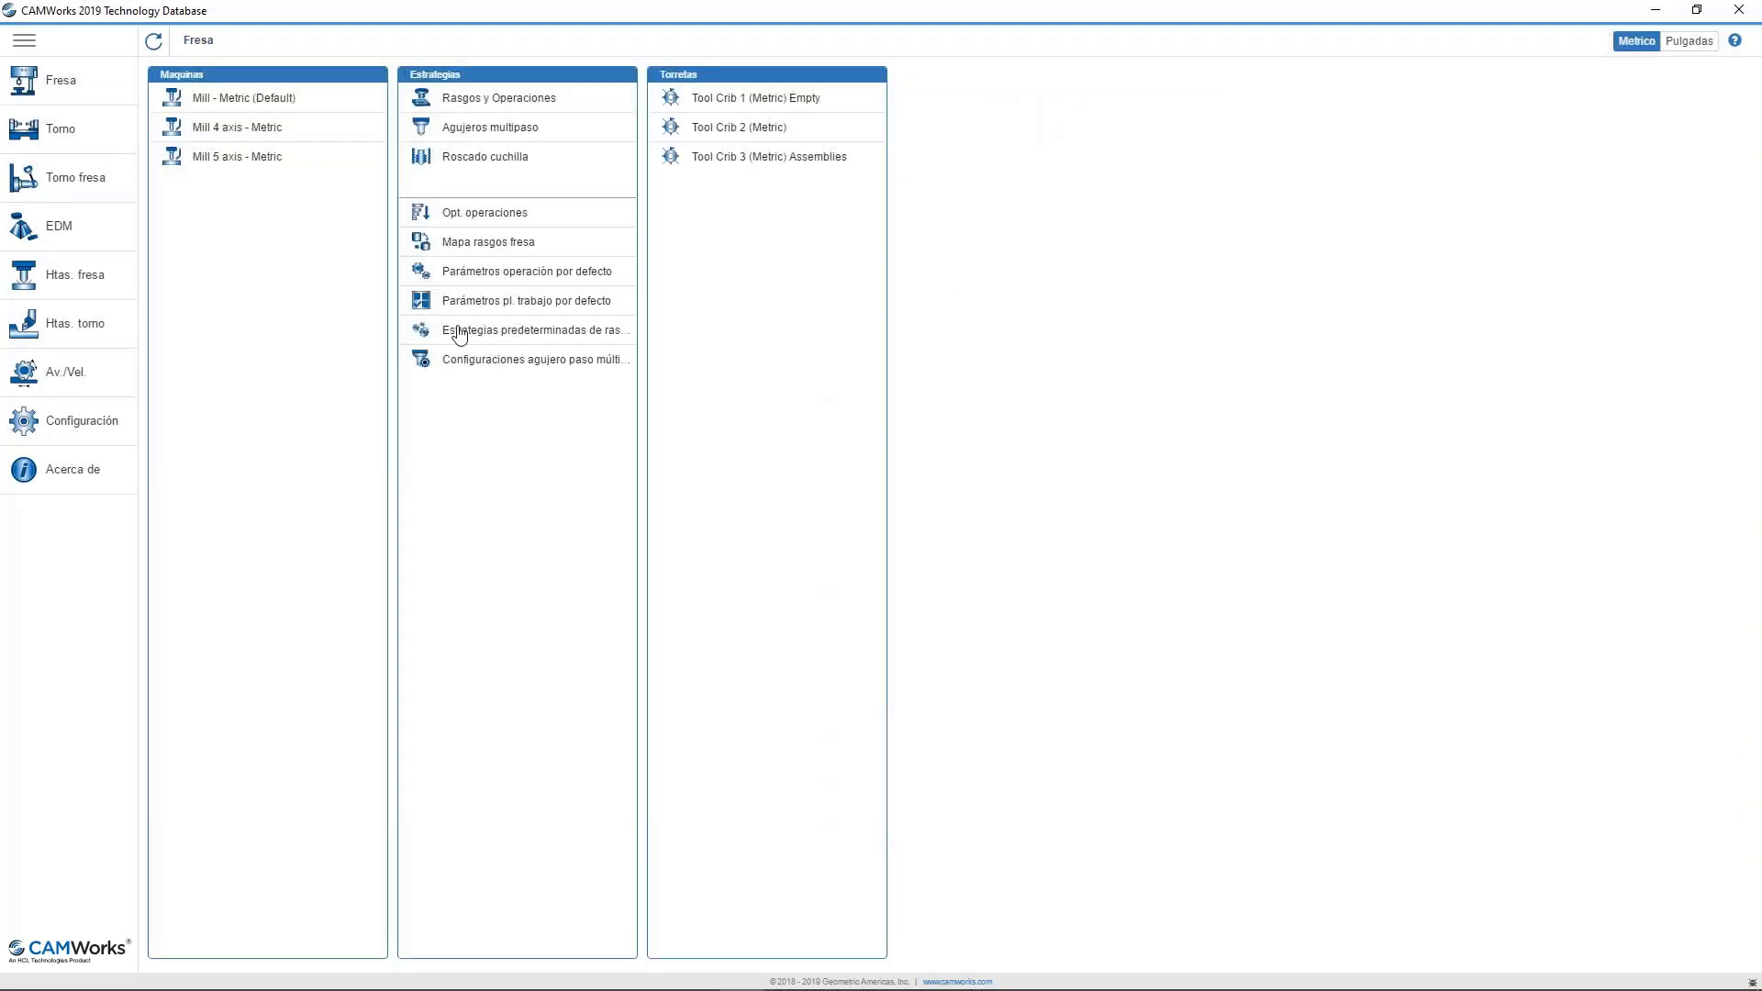
Open the milling features and operations rules and choose Cajera Rectangular as the feature type.
{"action": "left_click", "coordinate": [488, 244]}
{"action": "left_click", "coordinate": [500, 97]}
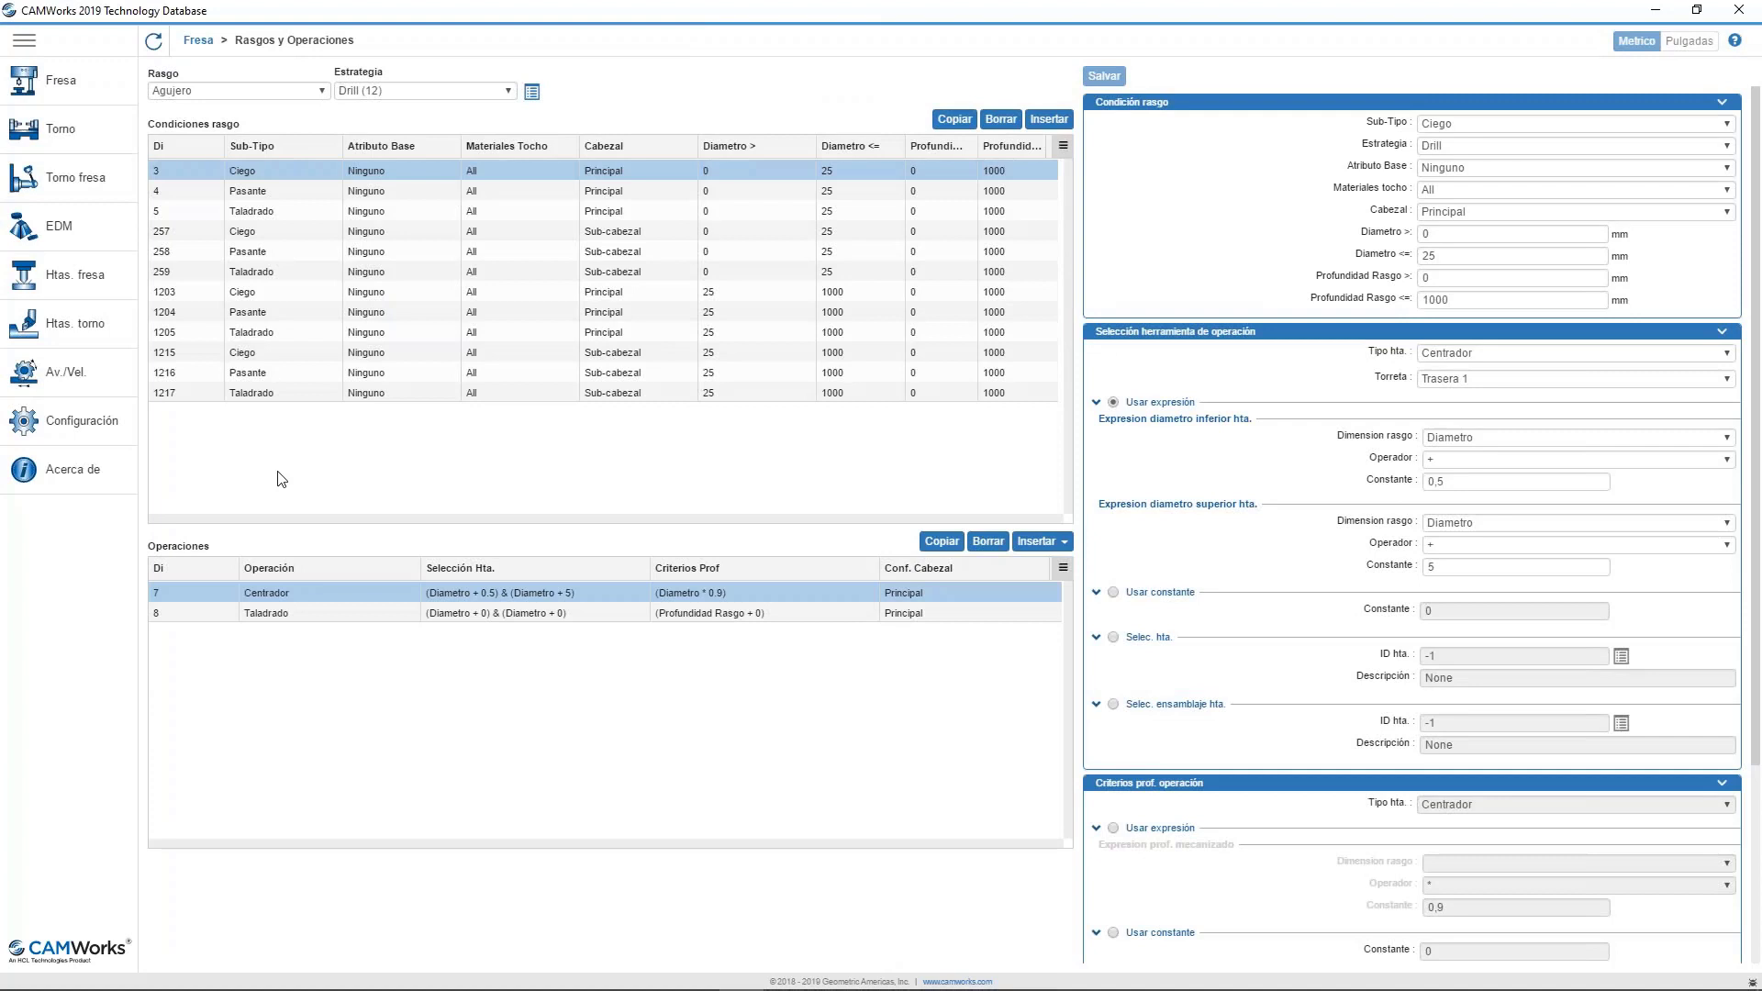
{"action": "left_click", "coordinate": [317, 91]}
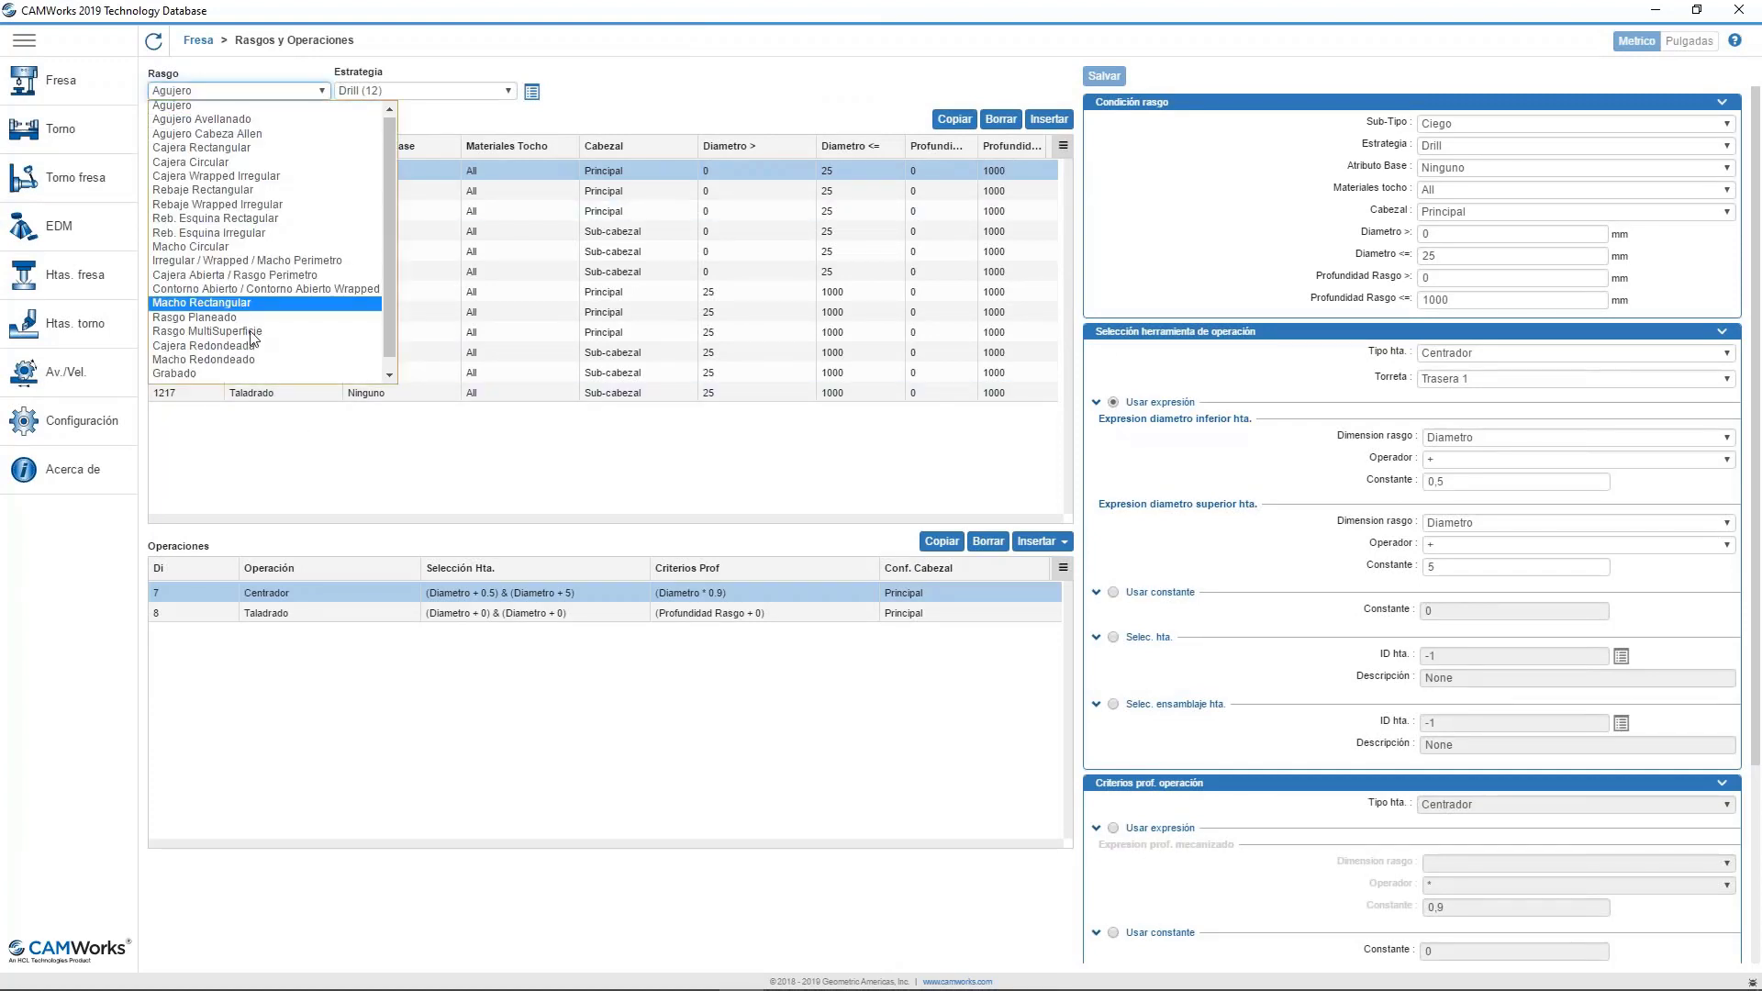
{"action": "scroll", "coordinate": [232, 303], "scroll_direction": "down", "scroll_amount": 1}
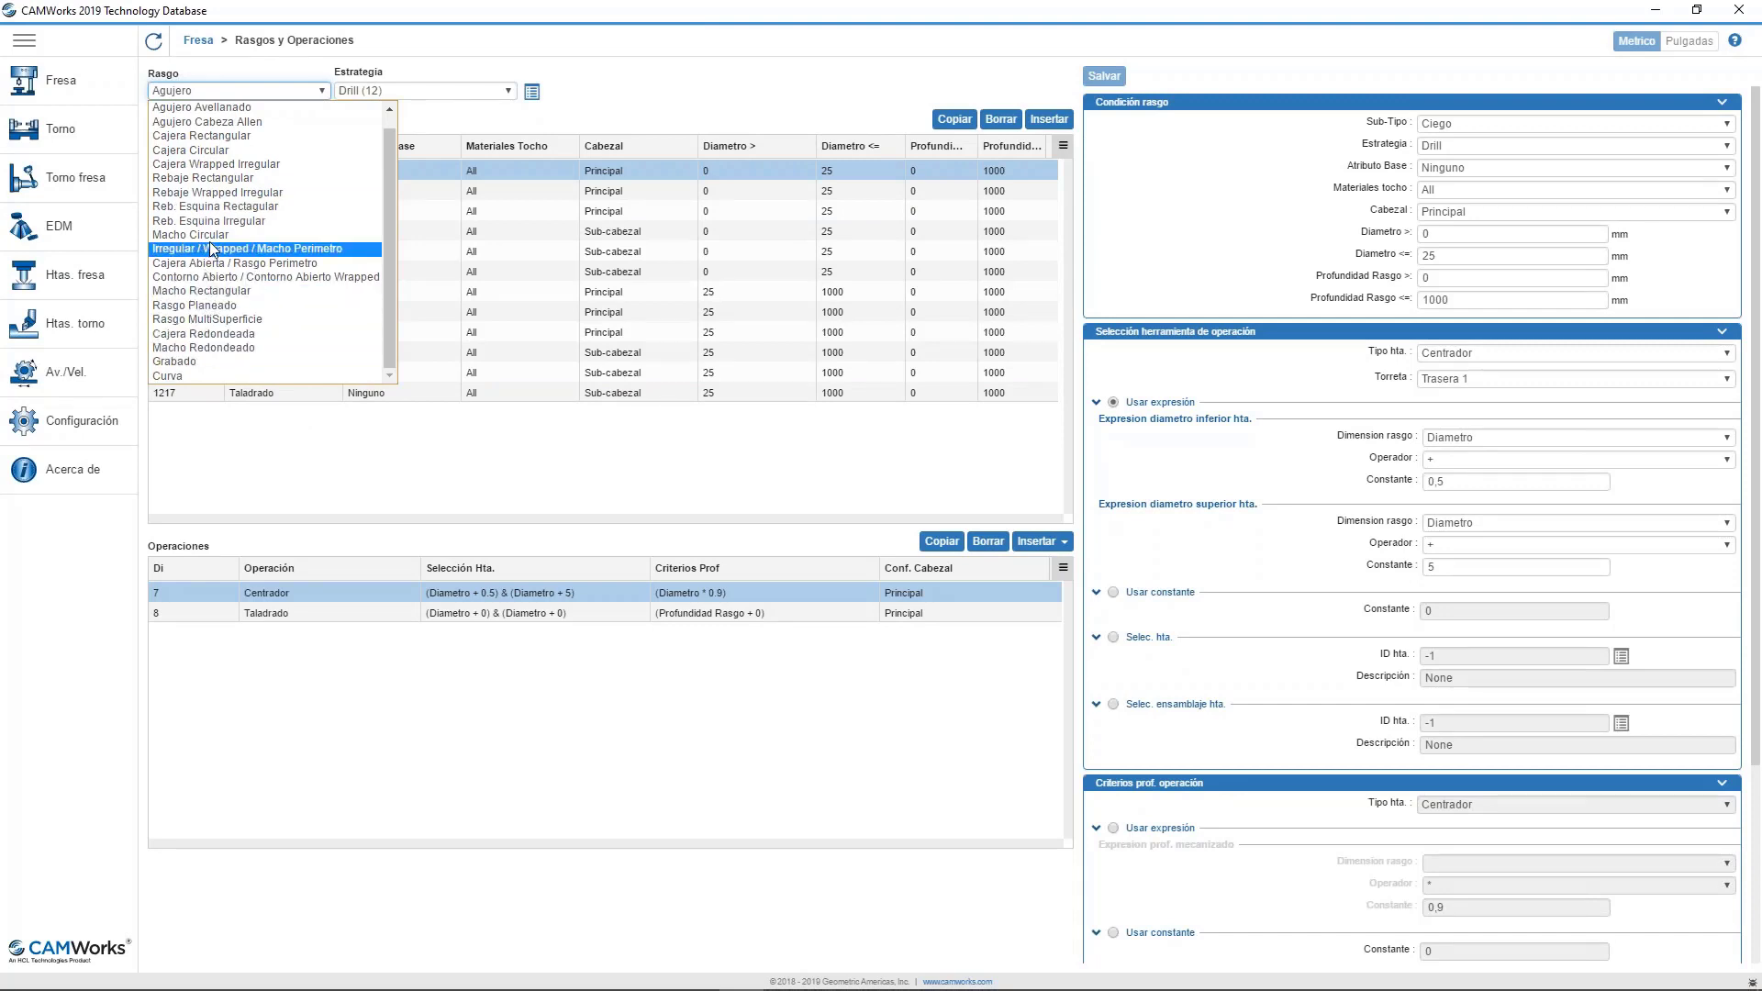
{"action": "scroll", "coordinate": [257, 262], "scroll_direction": "up", "scroll_amount": 1}
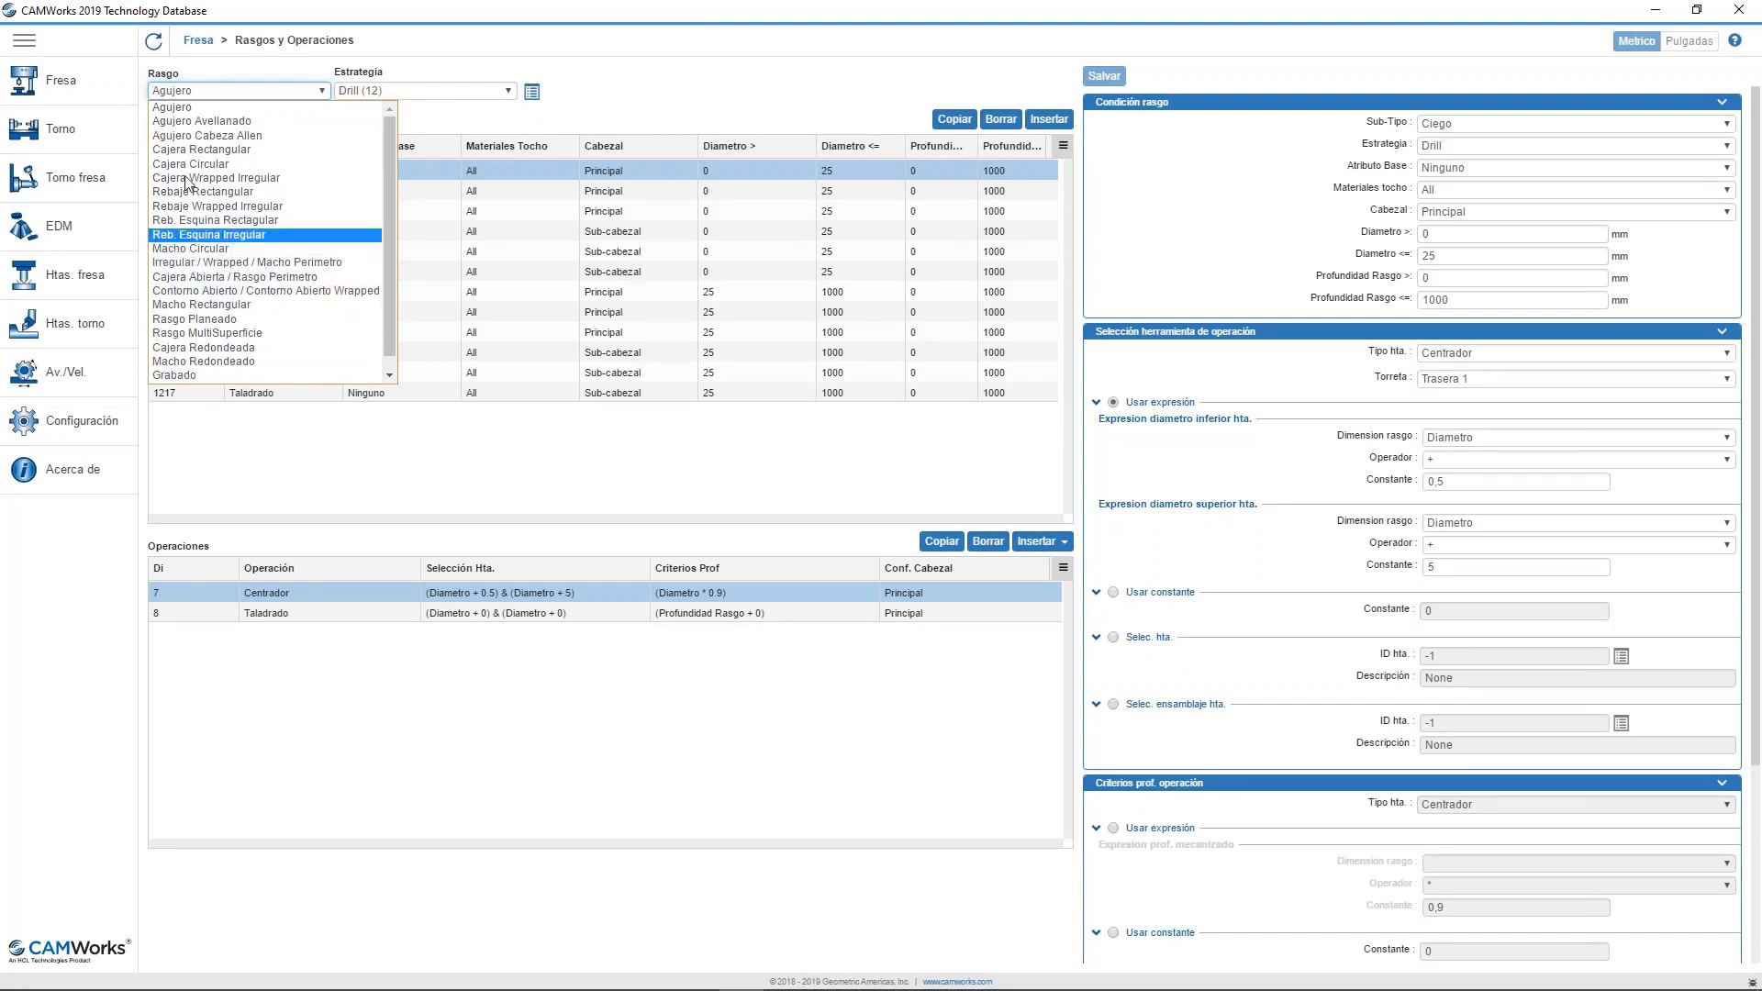
{"action": "left_click", "coordinate": [200, 151]}
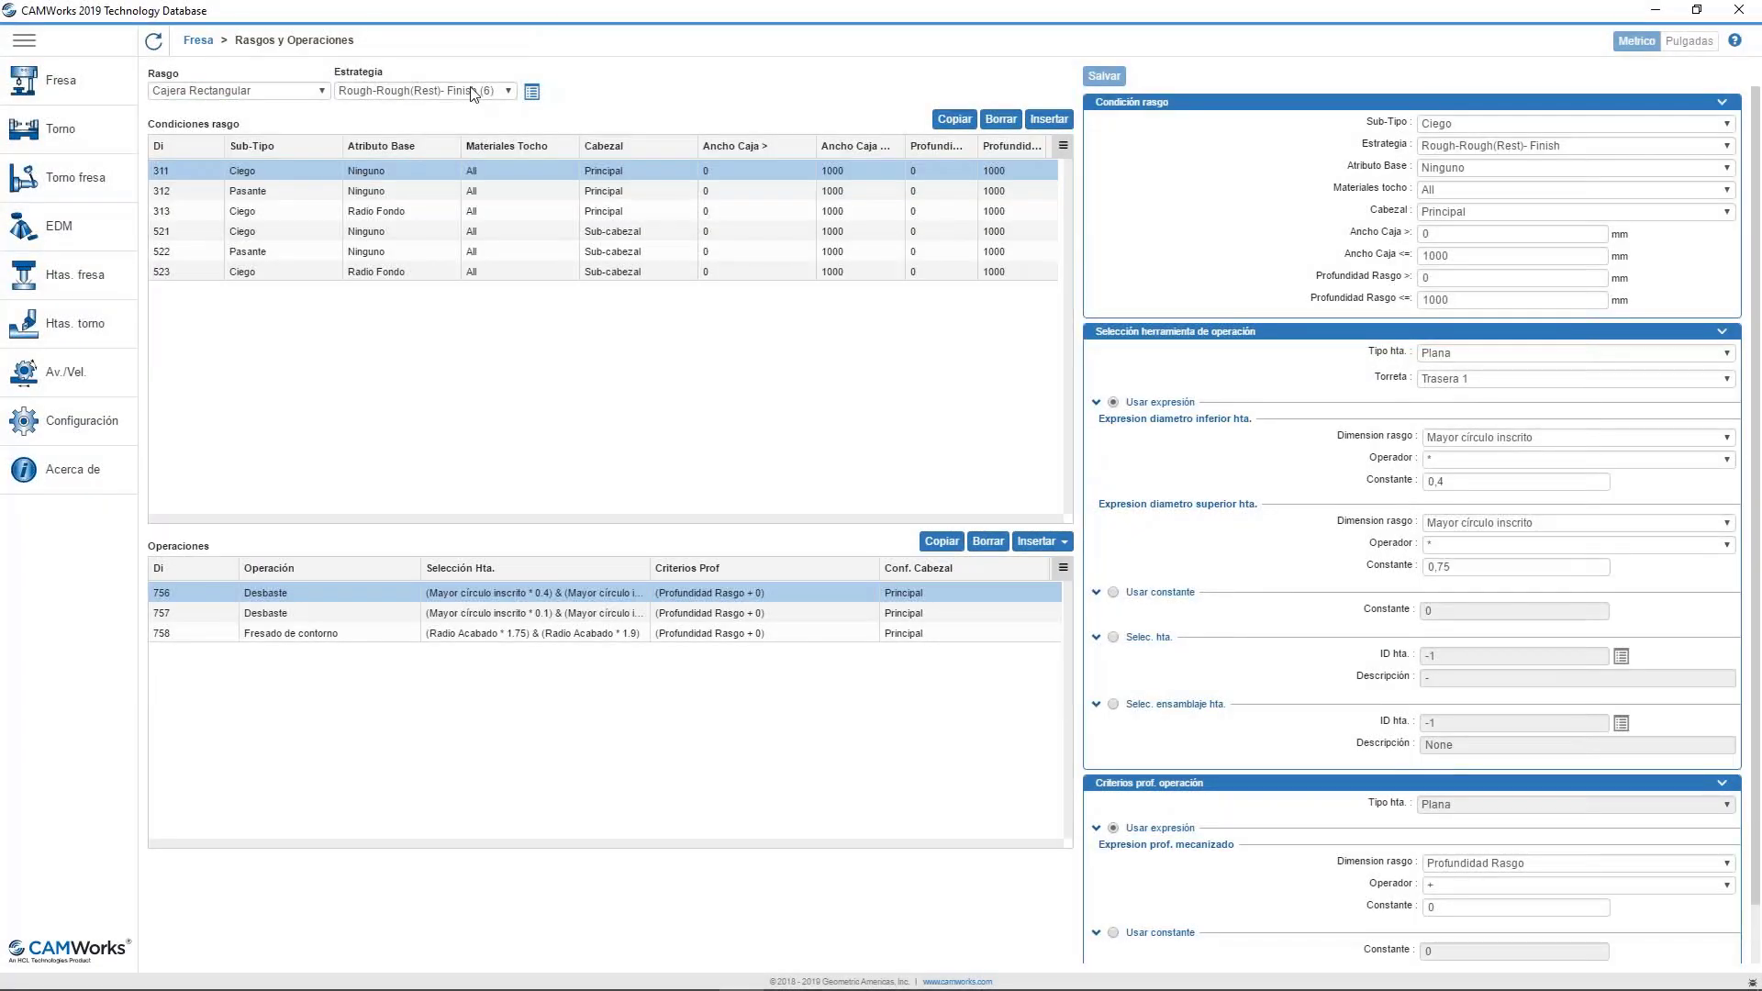
Add a default strategy for rectangular pockets with SolidBI as both its name and description, and close the strategy list.
{"action": "left_click", "coordinate": [474, 91]}
{"action": "left_click", "coordinate": [474, 91]}
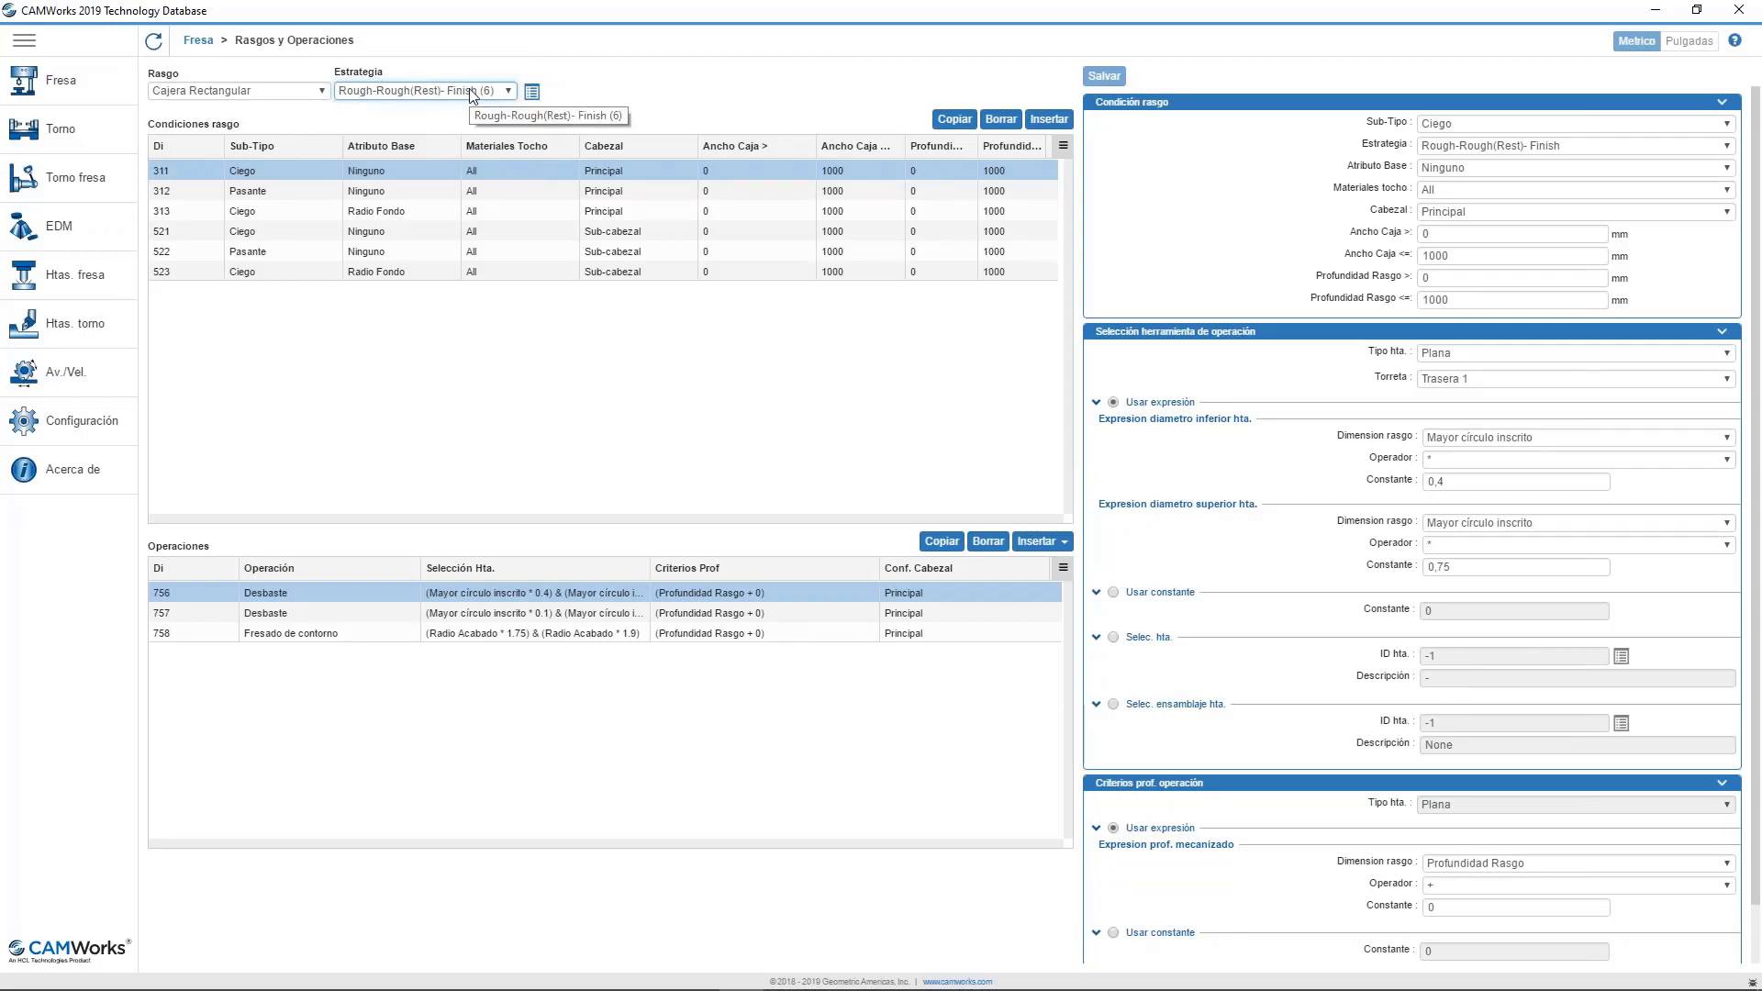
{"action": "left_click", "coordinate": [533, 92]}
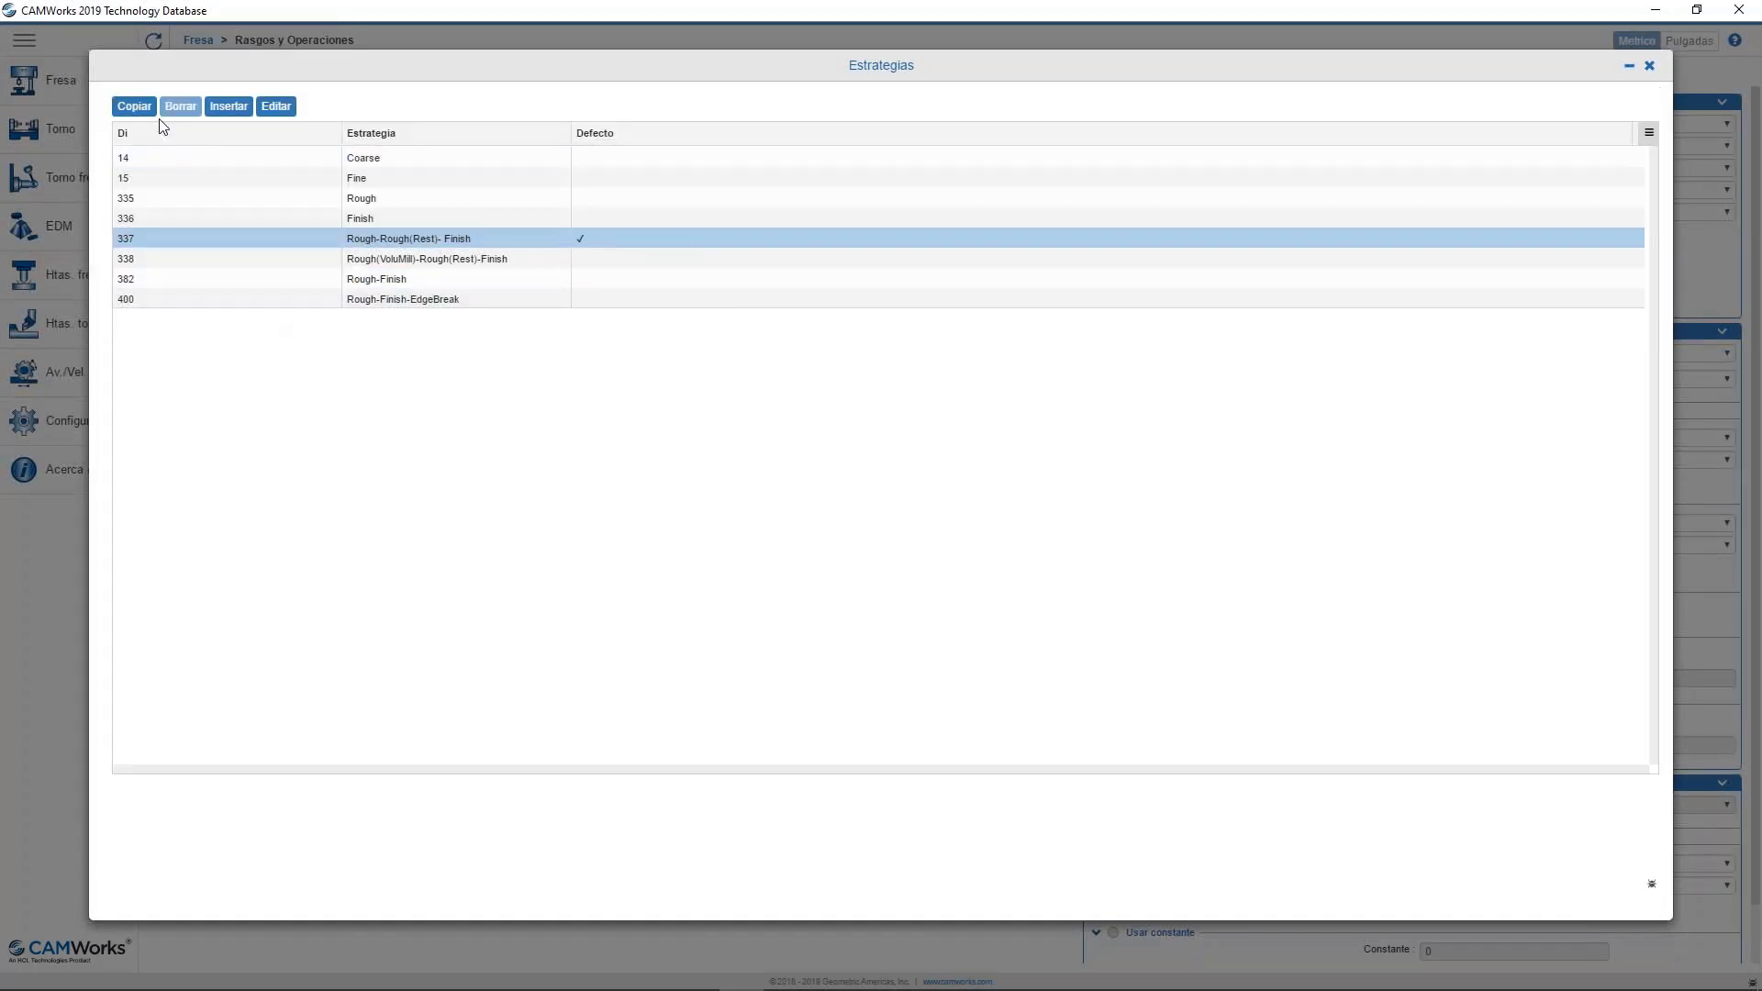
{"action": "left_click", "coordinate": [228, 105]}
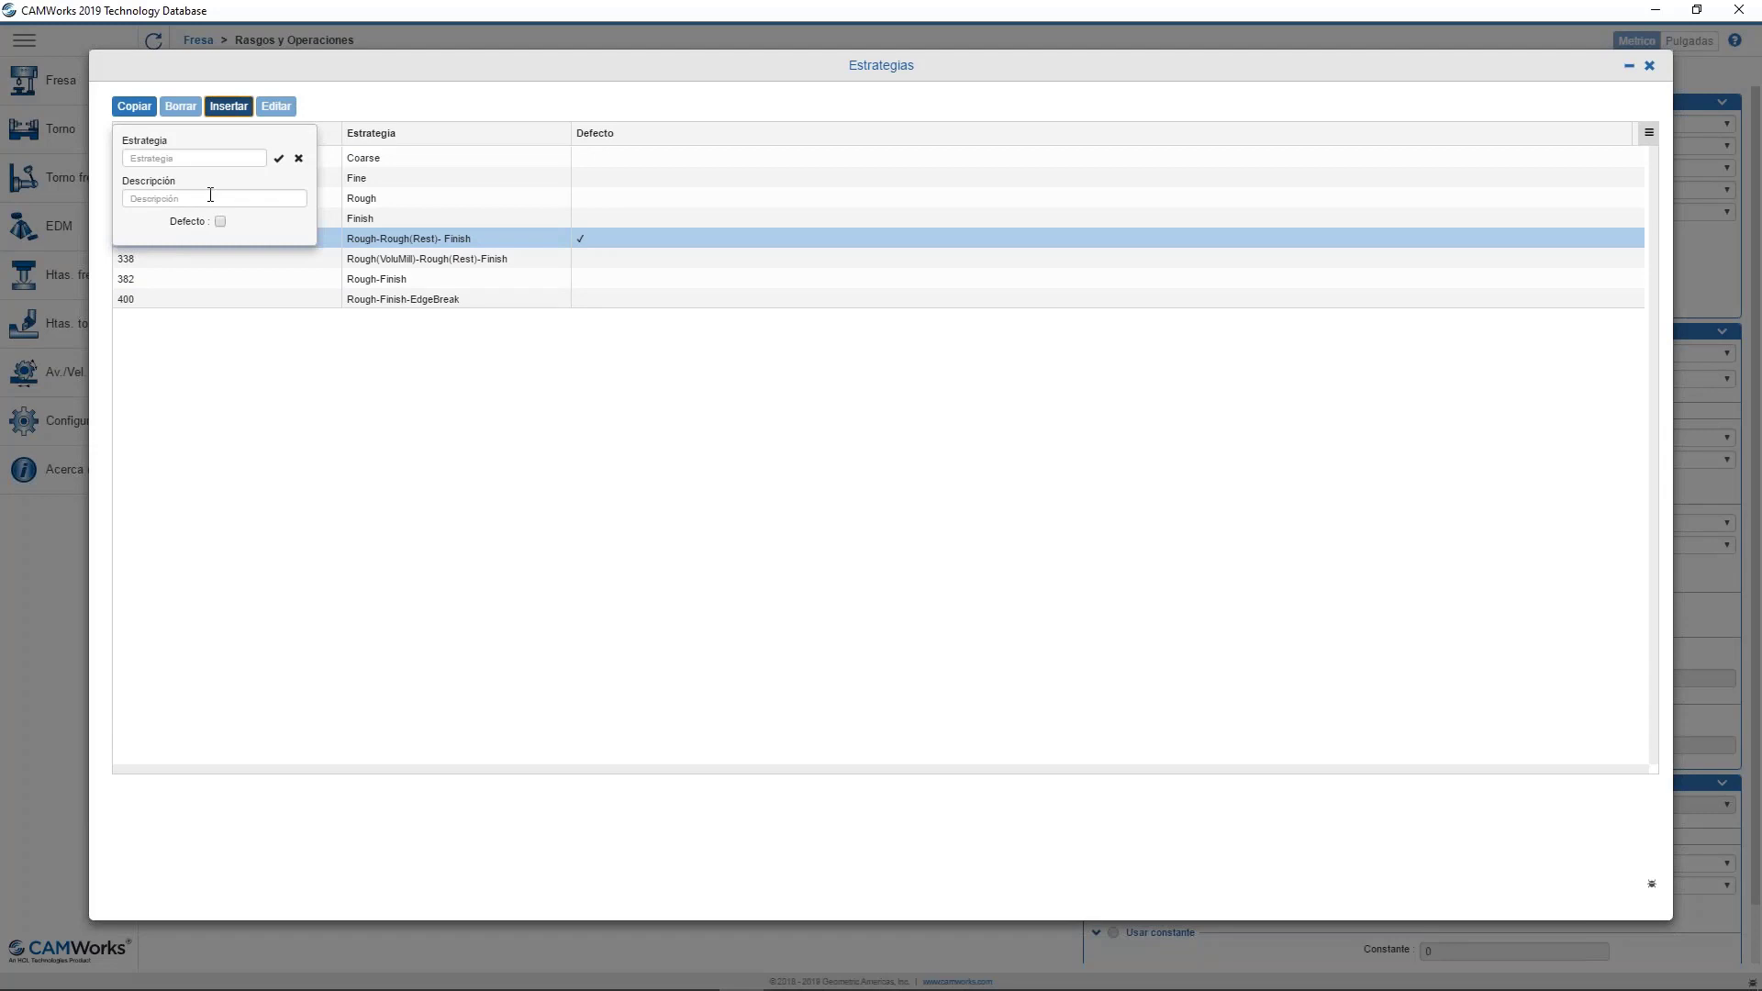
{"action": "left_click", "coordinate": [188, 159]}
{"action": "type", "text": "SolidBl"}
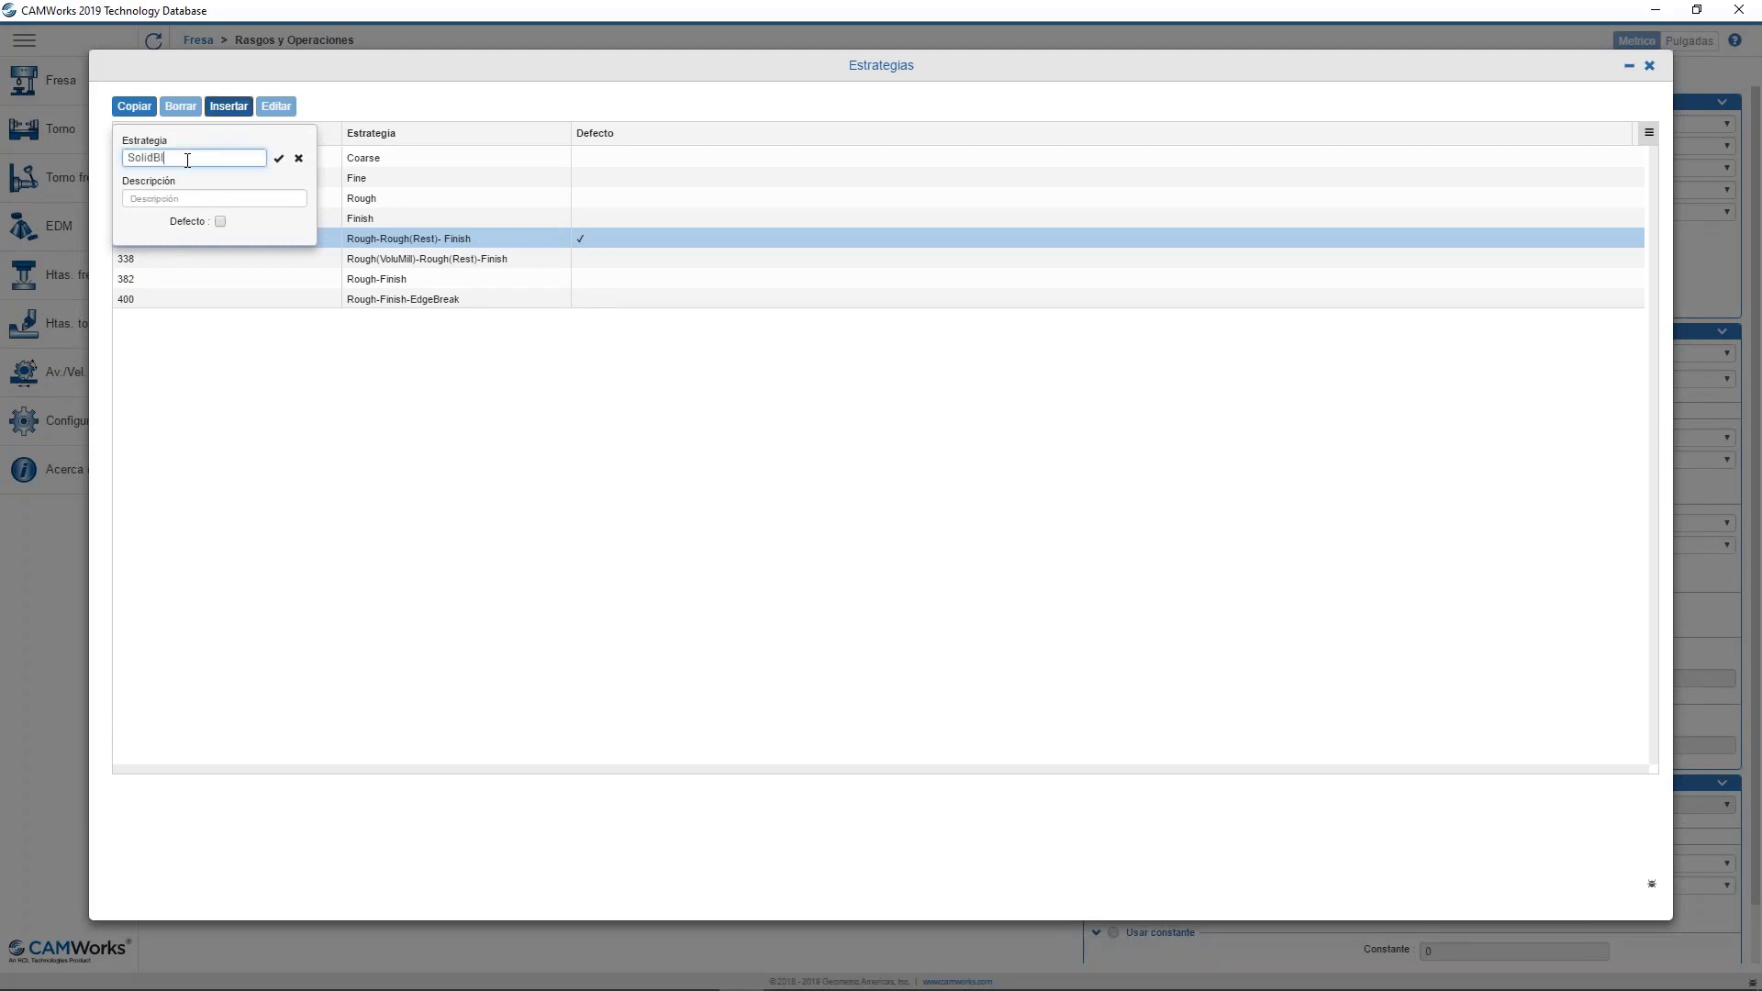
{"action": "left_click", "coordinate": [168, 198]}
{"action": "type", "text": "SolidBl"}
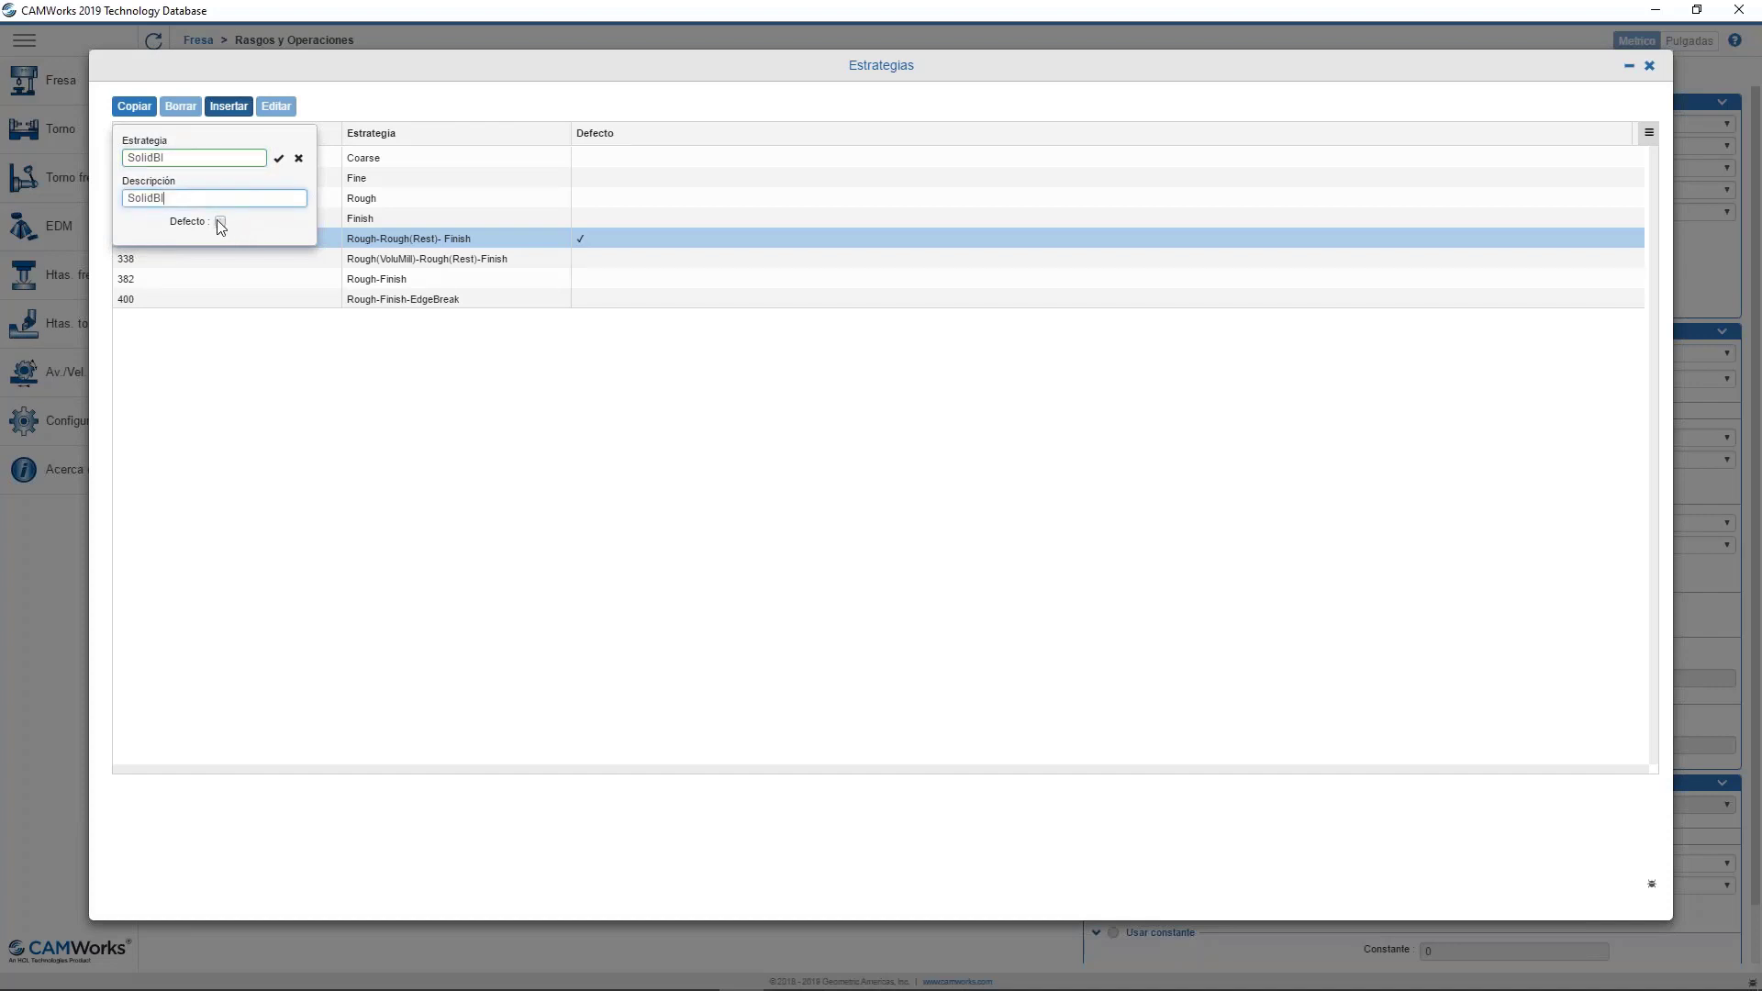
{"action": "left_click", "coordinate": [221, 221]}
{"action": "left_click", "coordinate": [279, 158]}
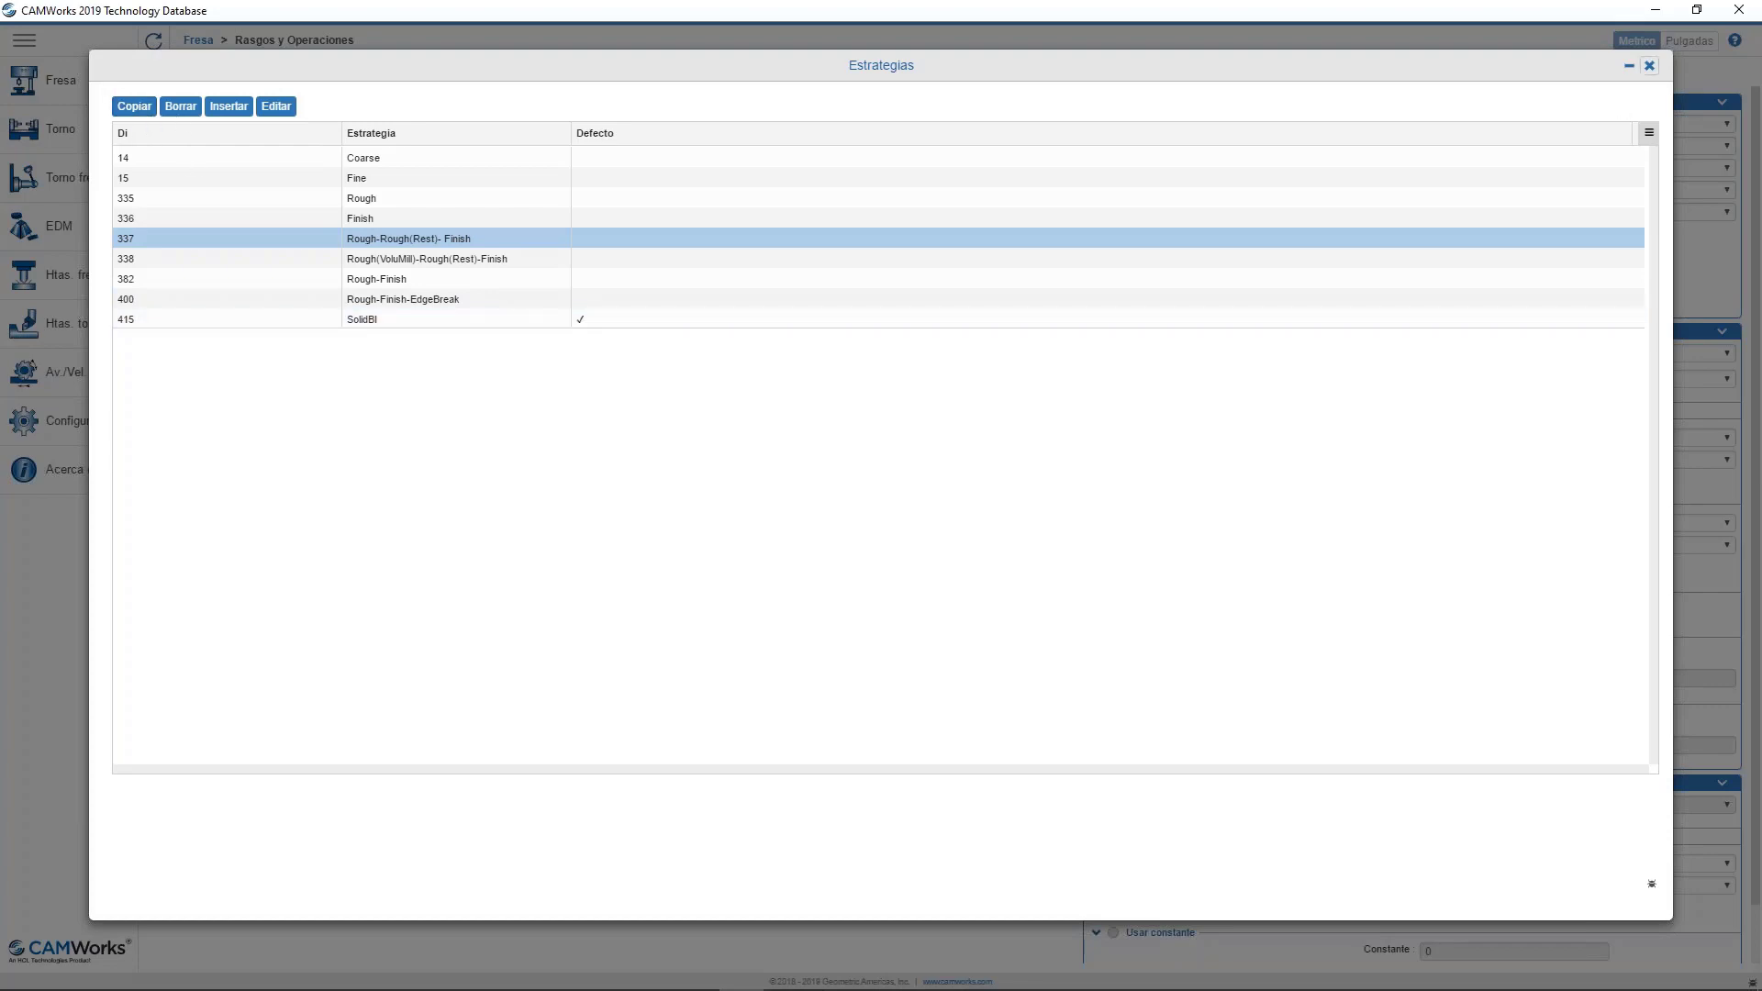
{"action": "left_click", "coordinate": [1649, 65]}
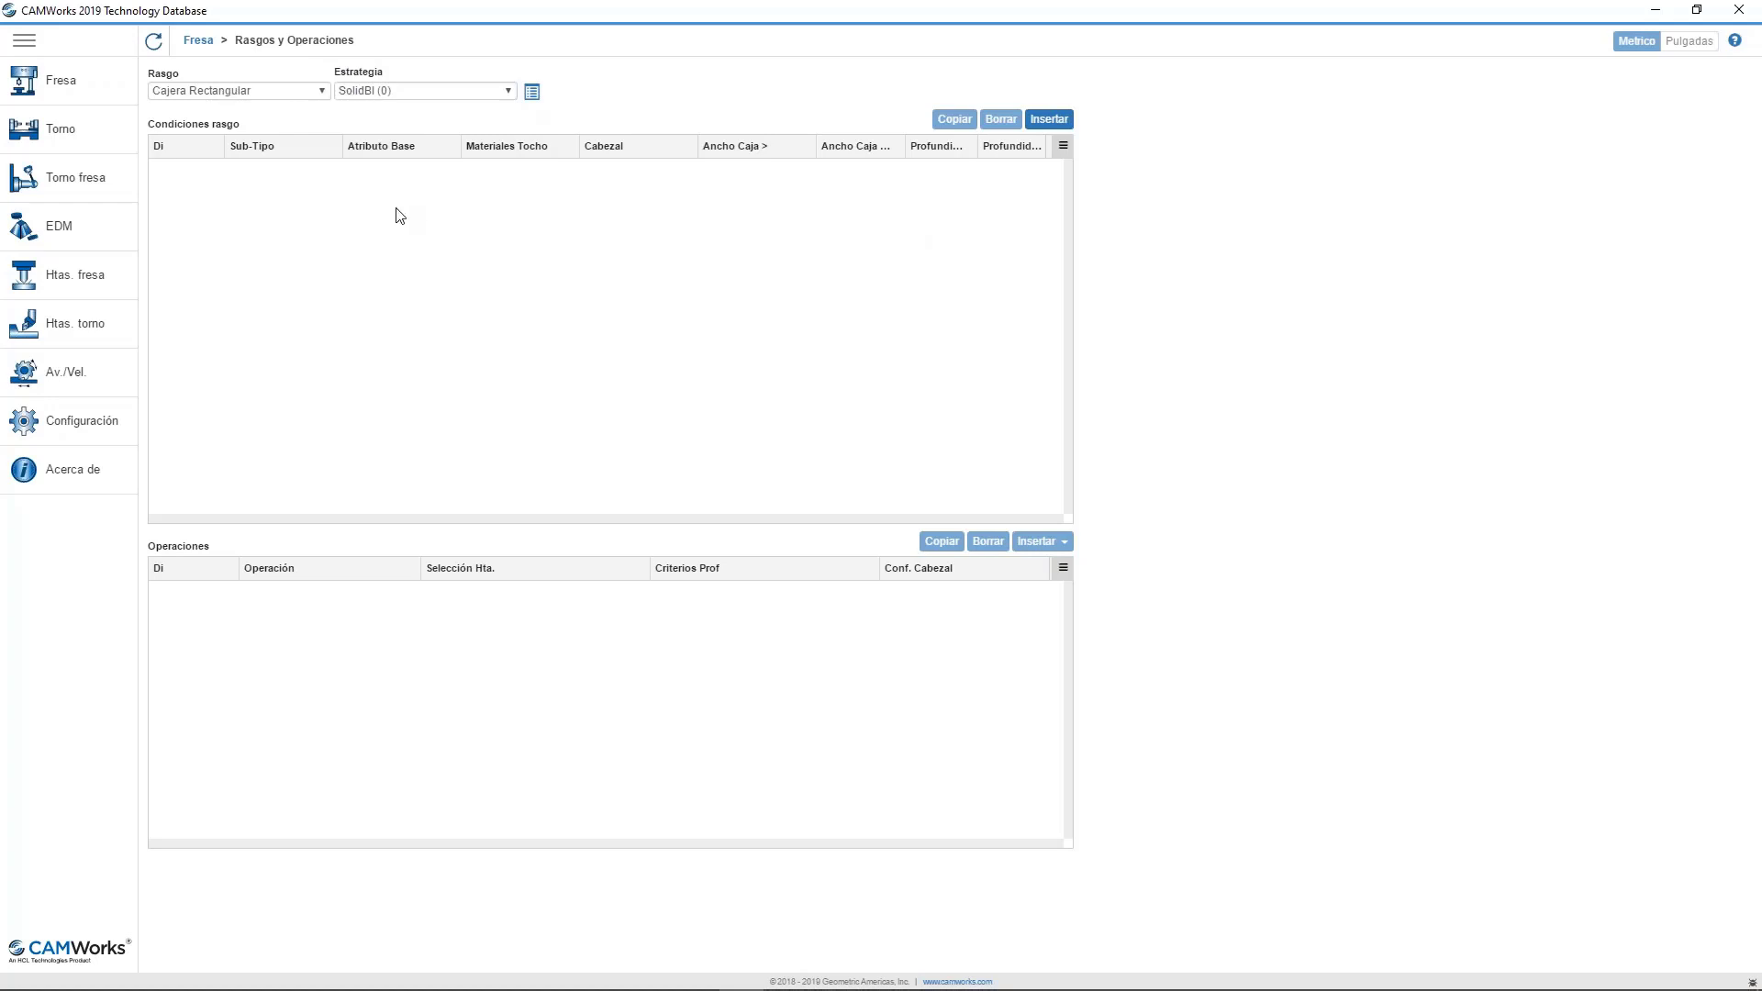
Insert a feature condition for the SolidBI strategy with sub-type Ciego and base attribute Ninguno.
{"action": "left_click", "coordinate": [1048, 121]}
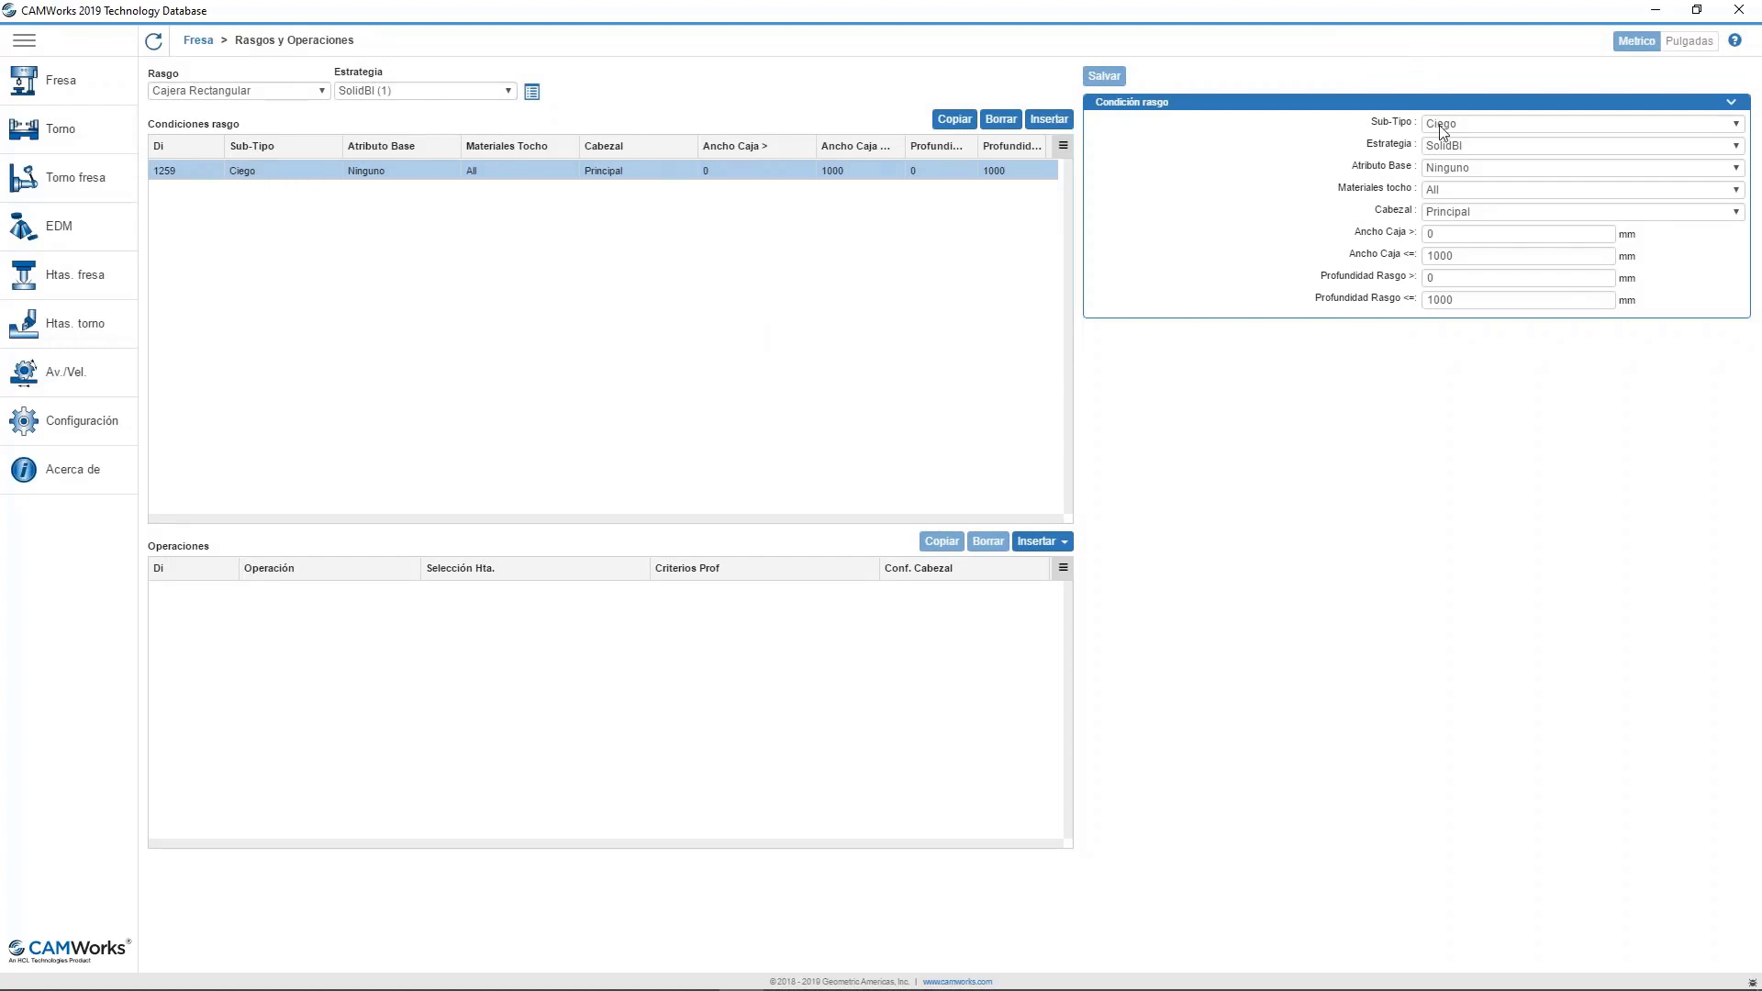
{"action": "left_click", "coordinate": [1507, 124]}
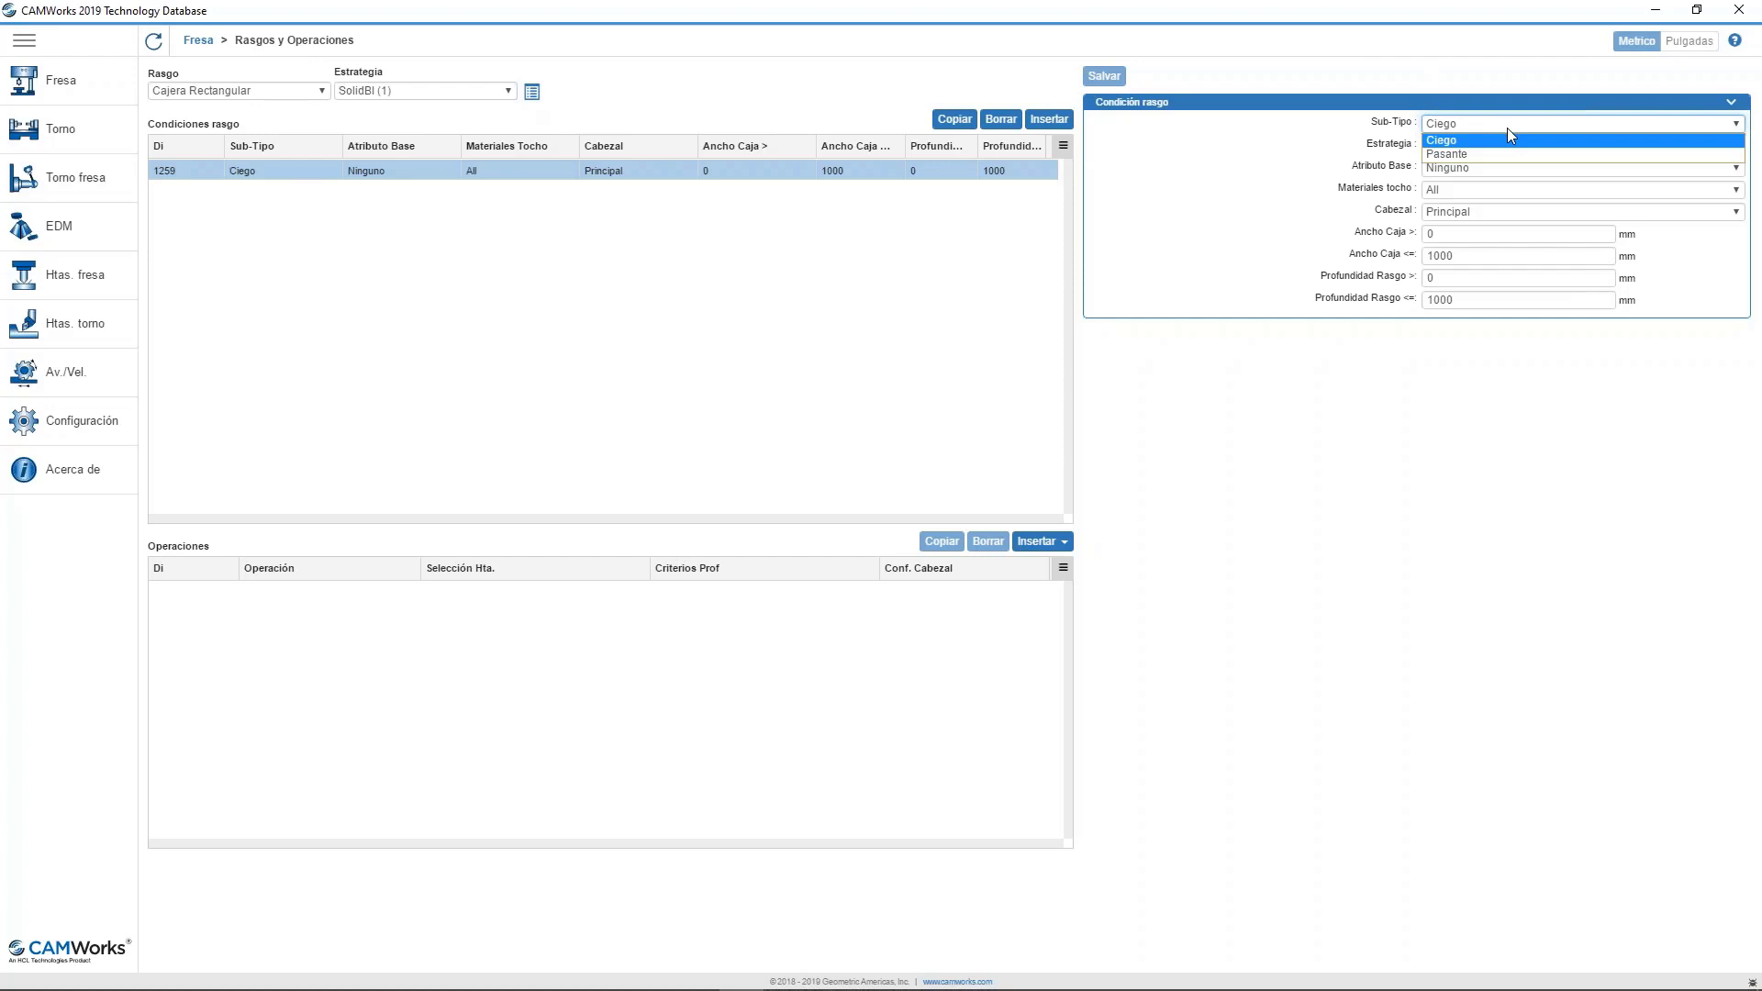
{"action": "left_click", "coordinate": [1508, 137]}
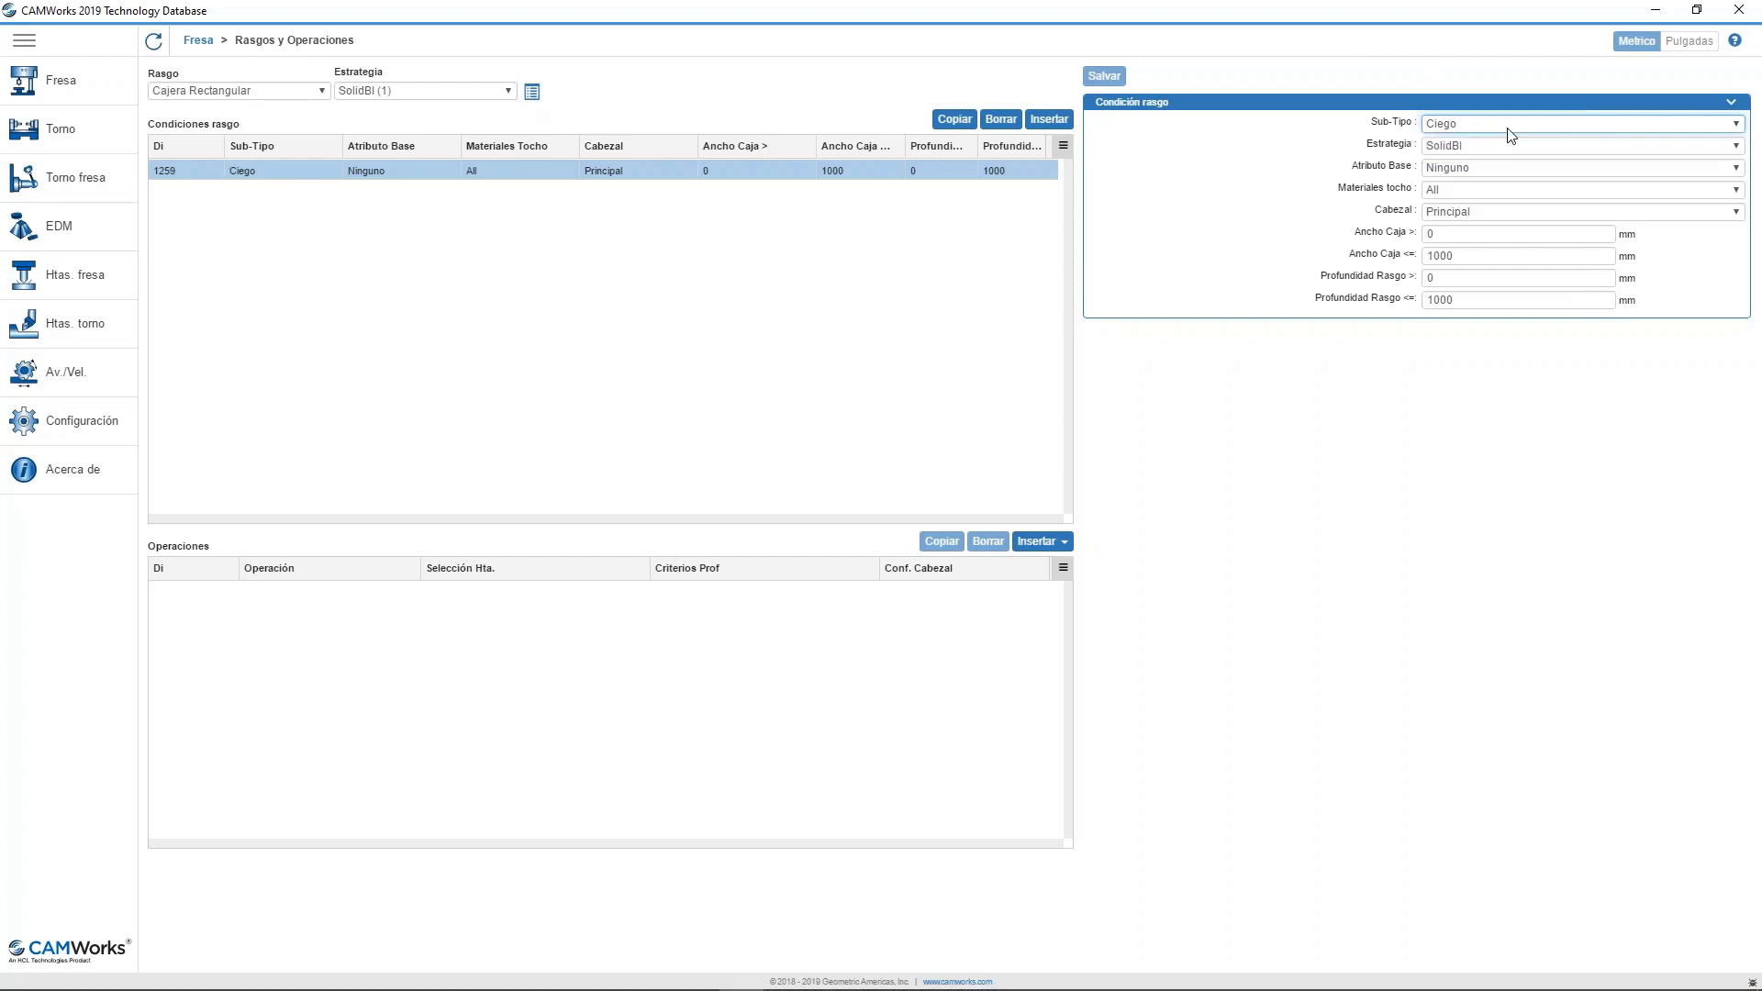
{"action": "left_click", "coordinate": [1441, 170]}
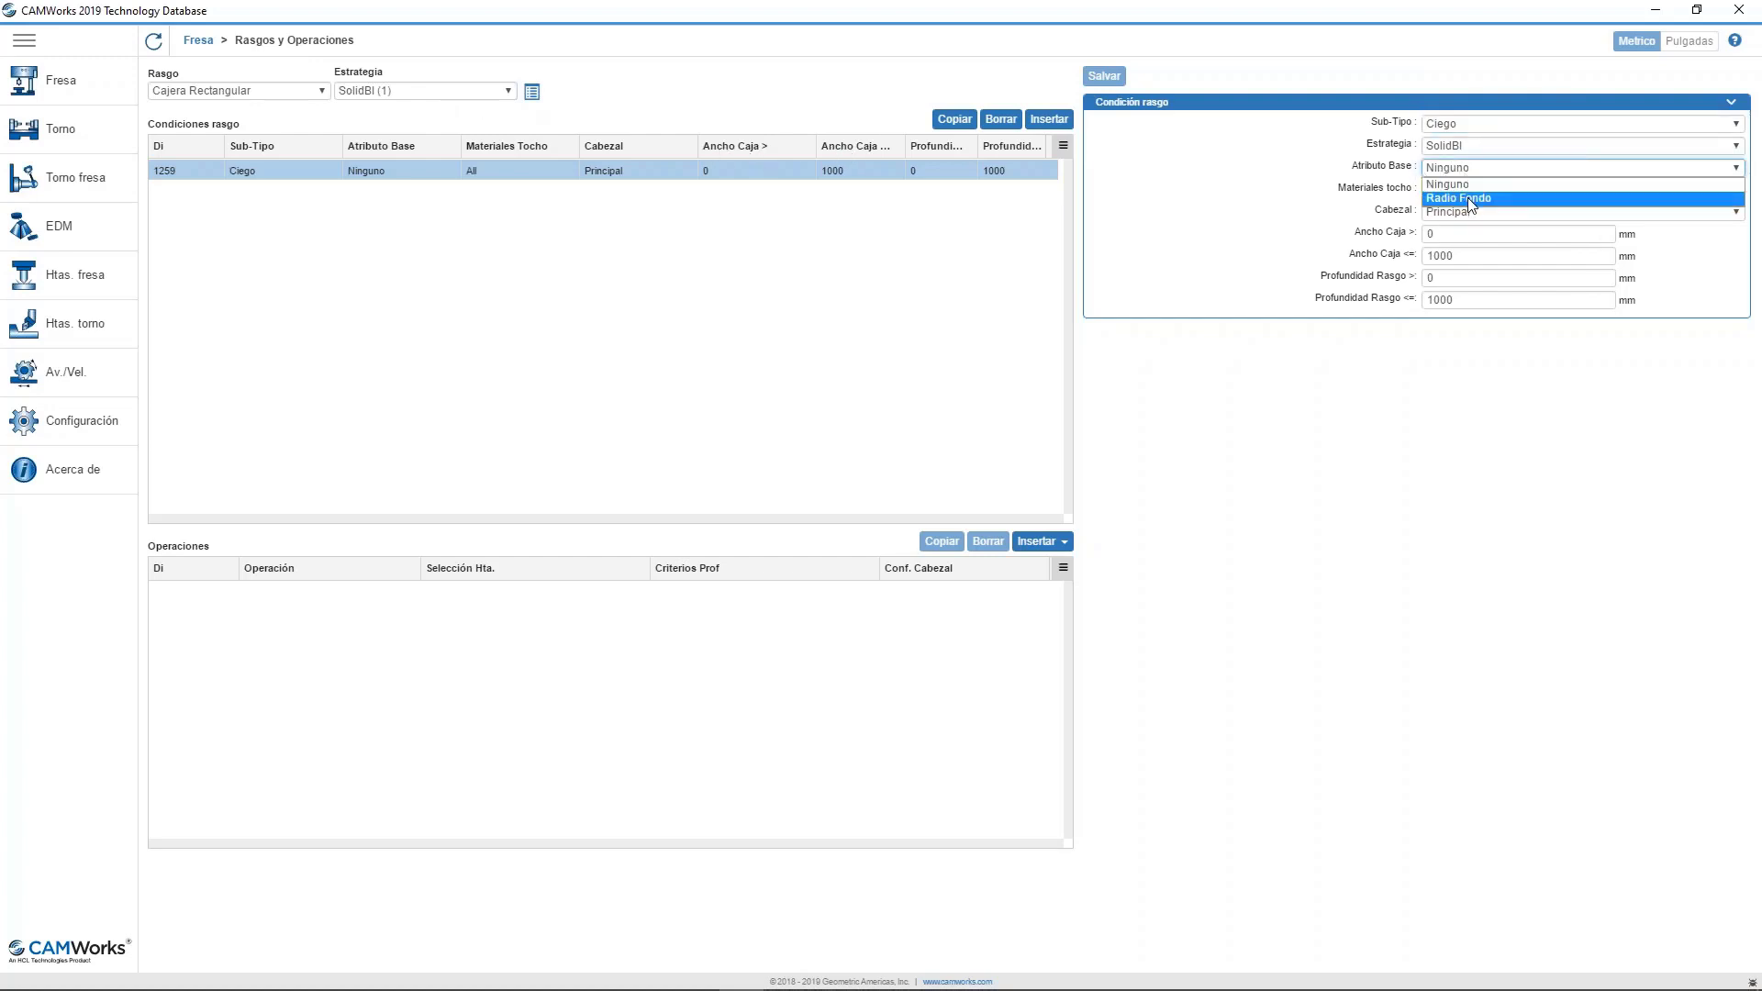
{"action": "left_click", "coordinate": [1451, 171]}
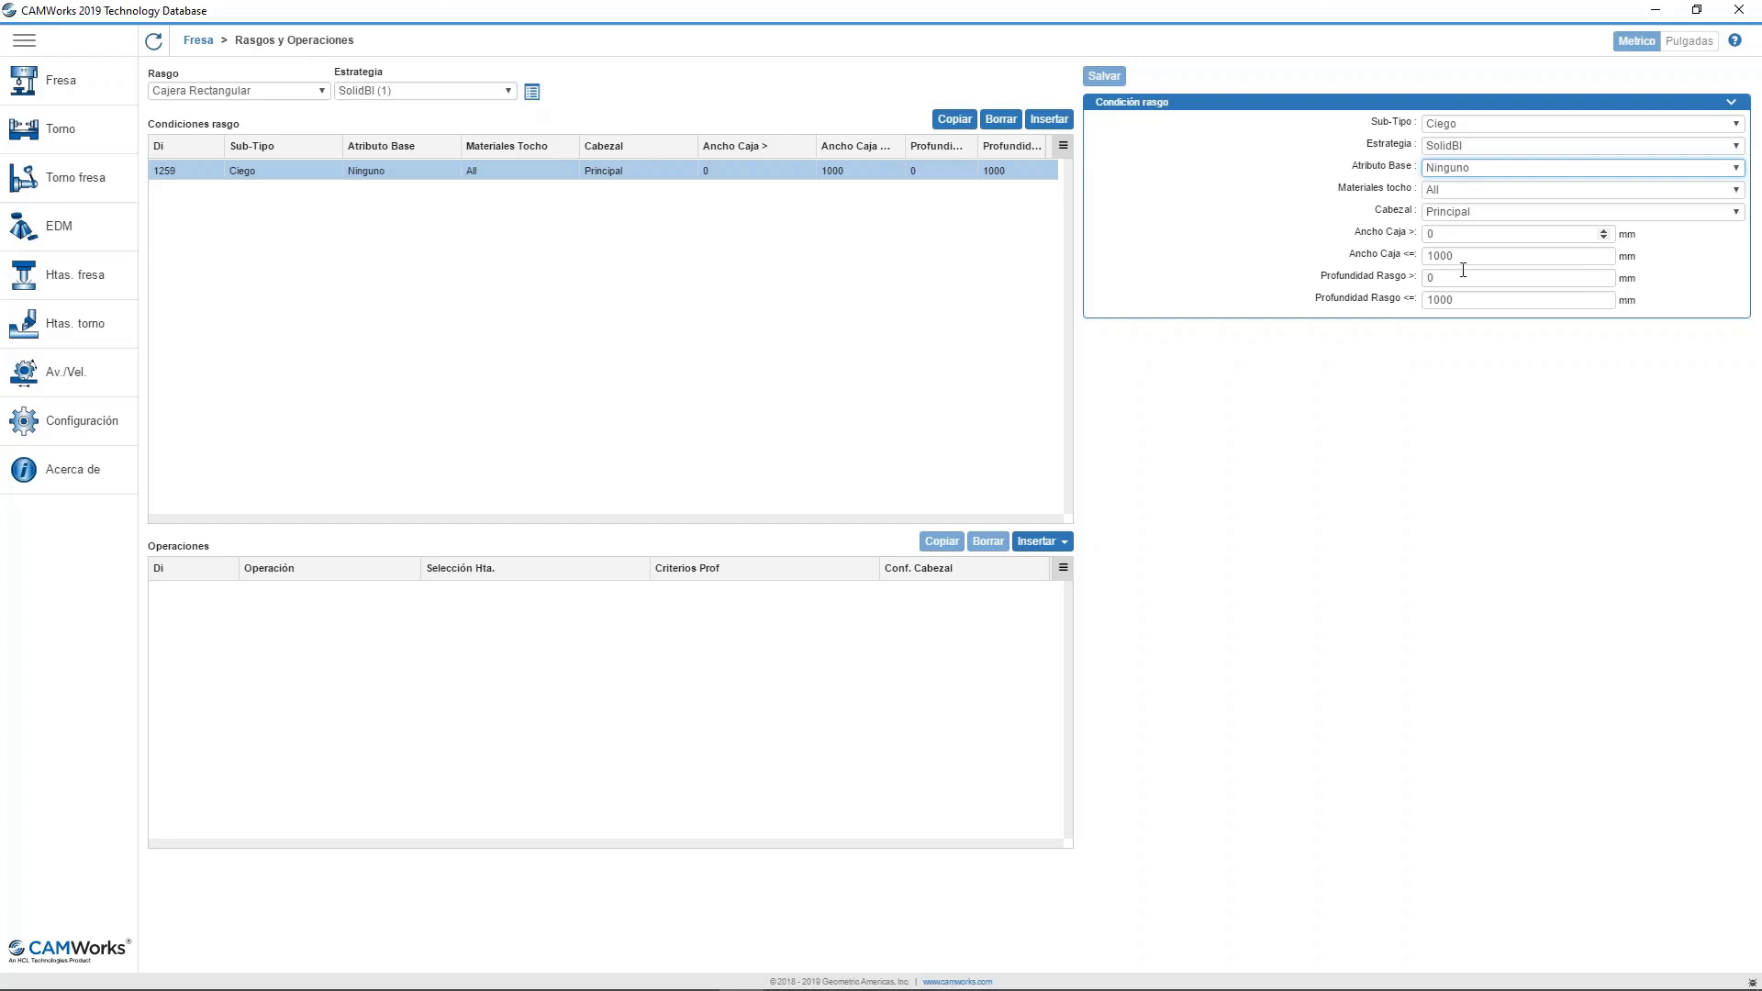
Set the condition's maximum pocket width and maximum feature depth to 500 mm each, and save it.
{"action": "double_click", "coordinate": [1426, 255]}
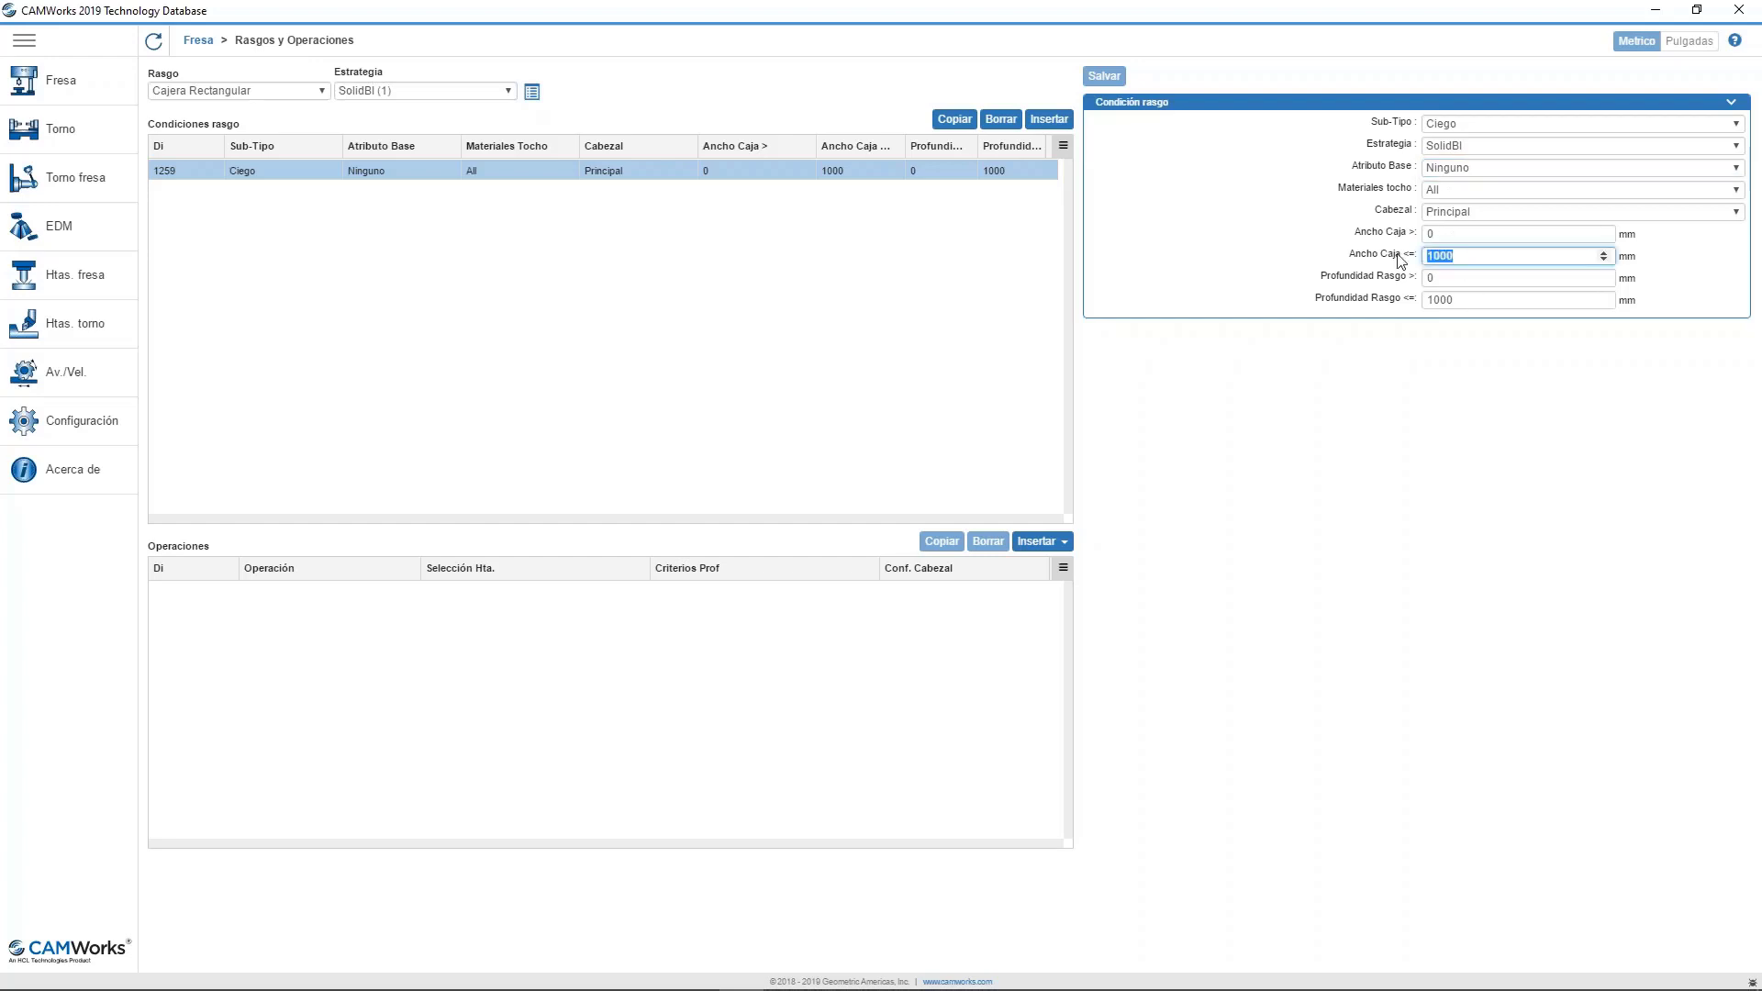
{"action": "type", "text": "5"}
{"action": "left_click", "coordinate": [1433, 303]}
{"action": "double_click", "coordinate": [1434, 303]}
{"action": "type", "text": "5"}
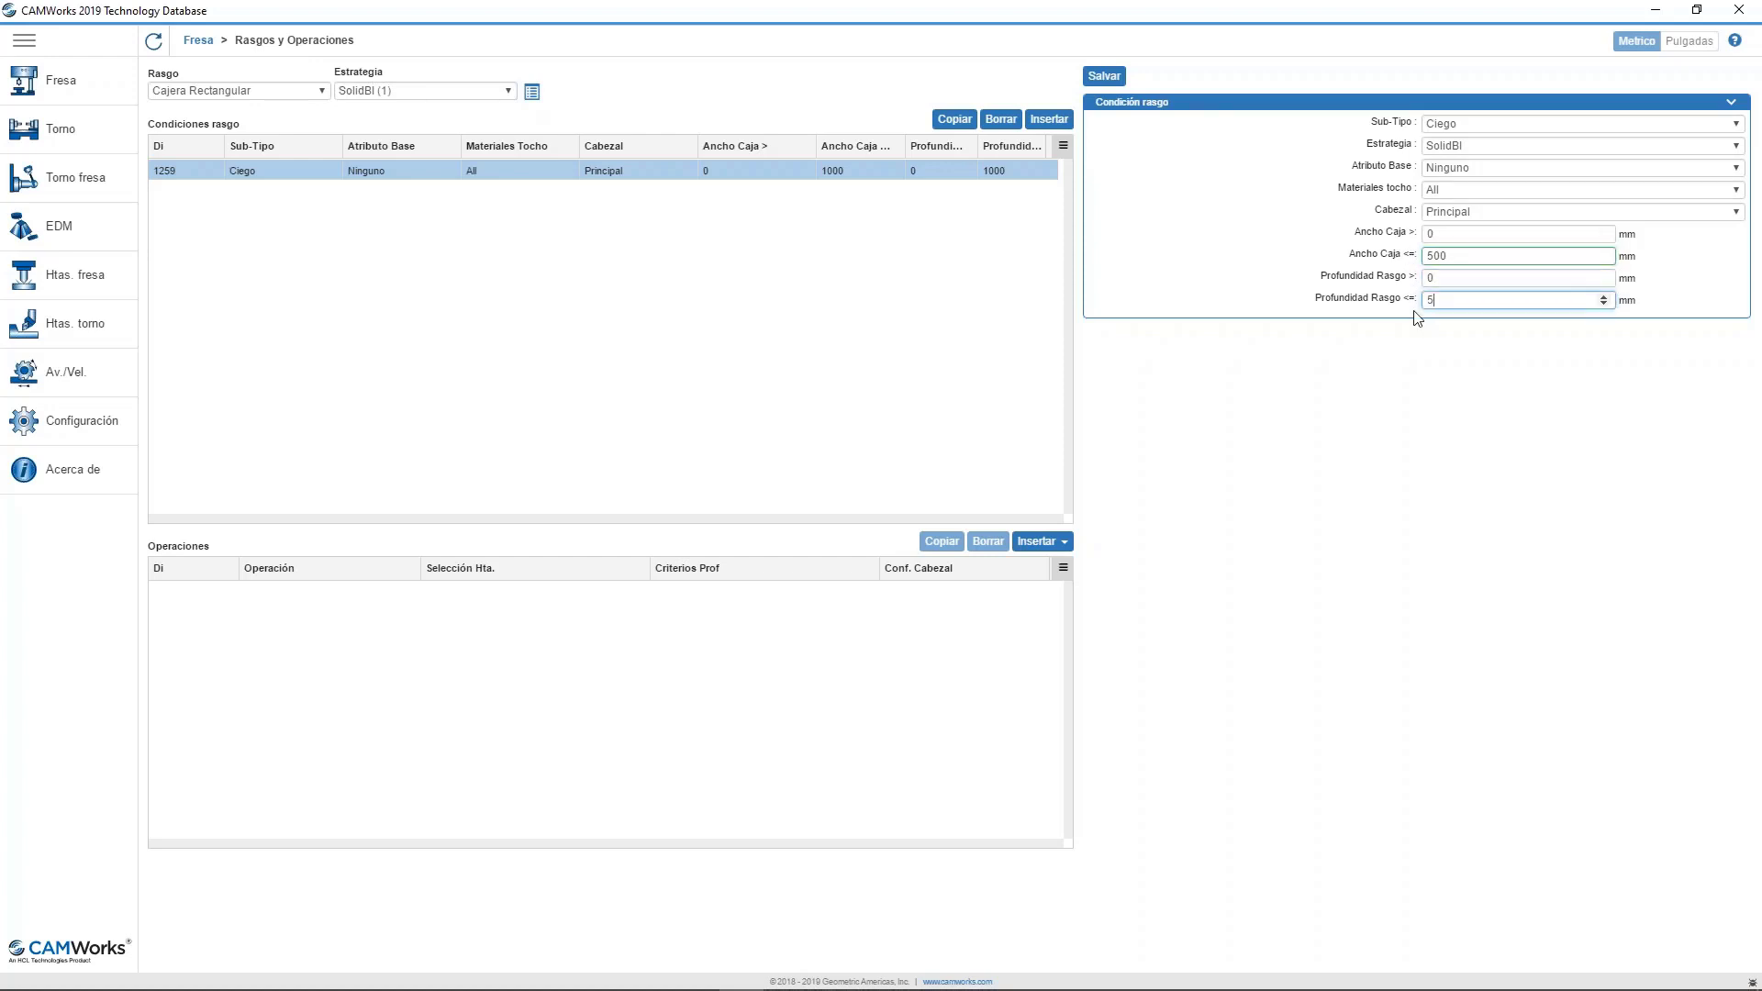
{"action": "left_click", "coordinate": [1506, 277]}
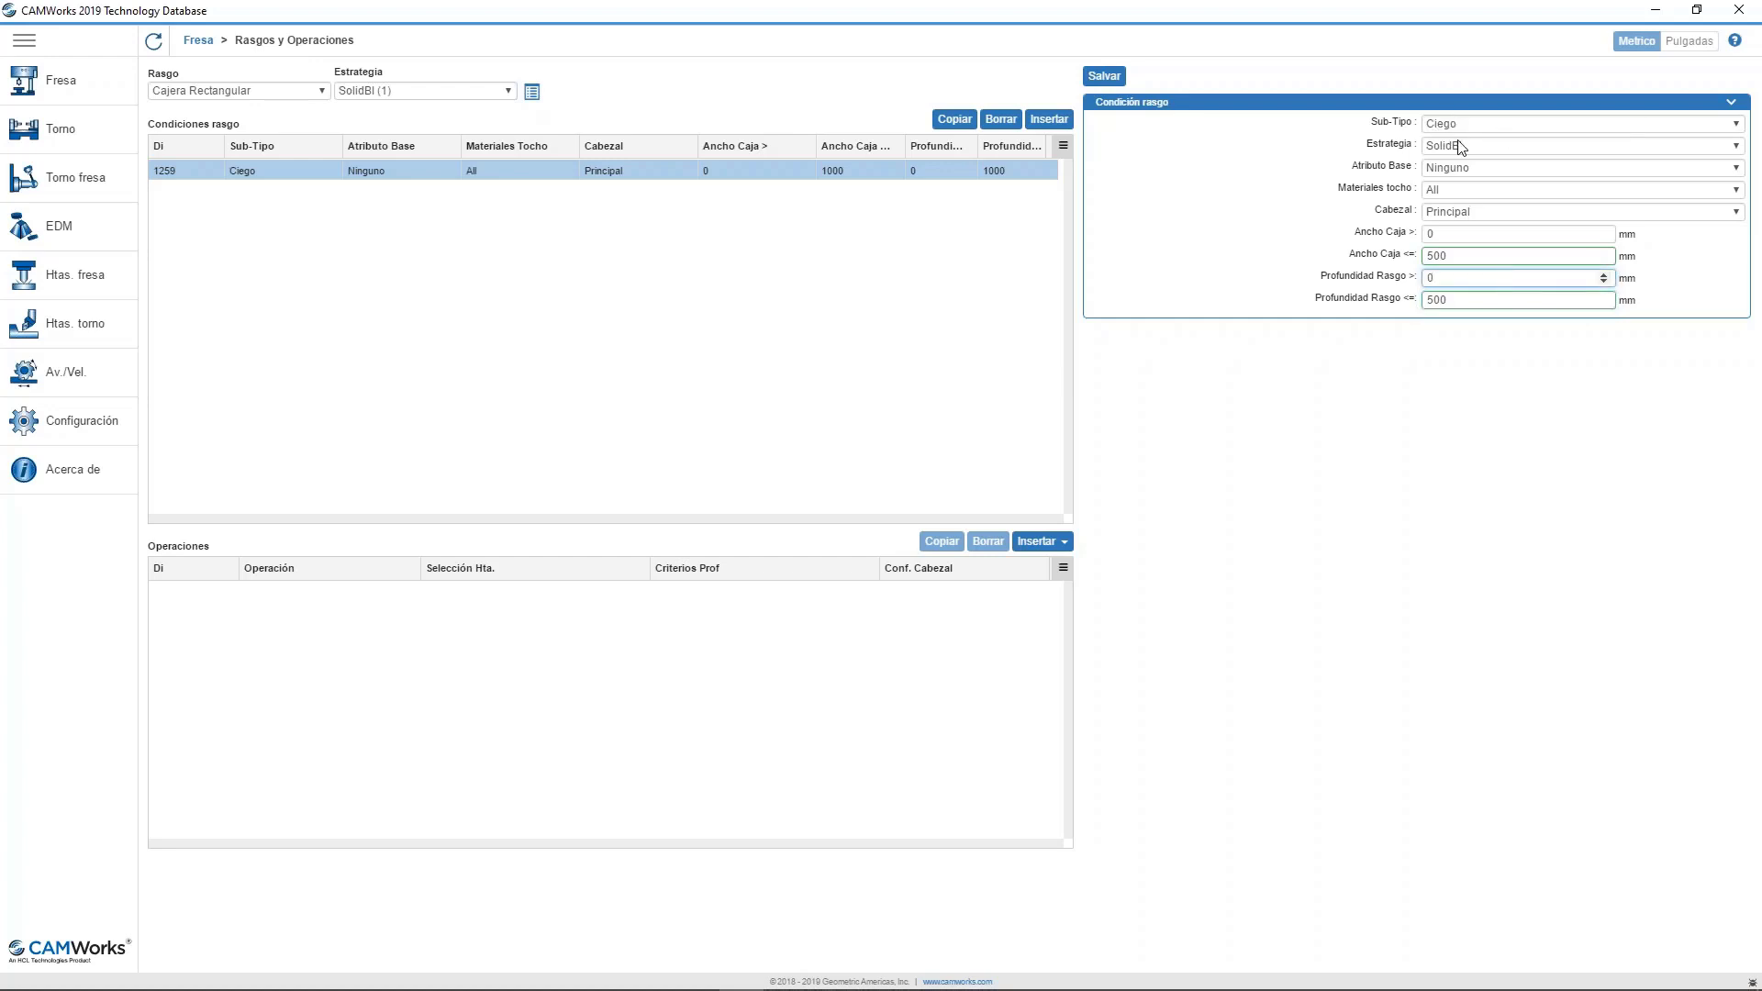
{"action": "left_click", "coordinate": [1104, 76]}
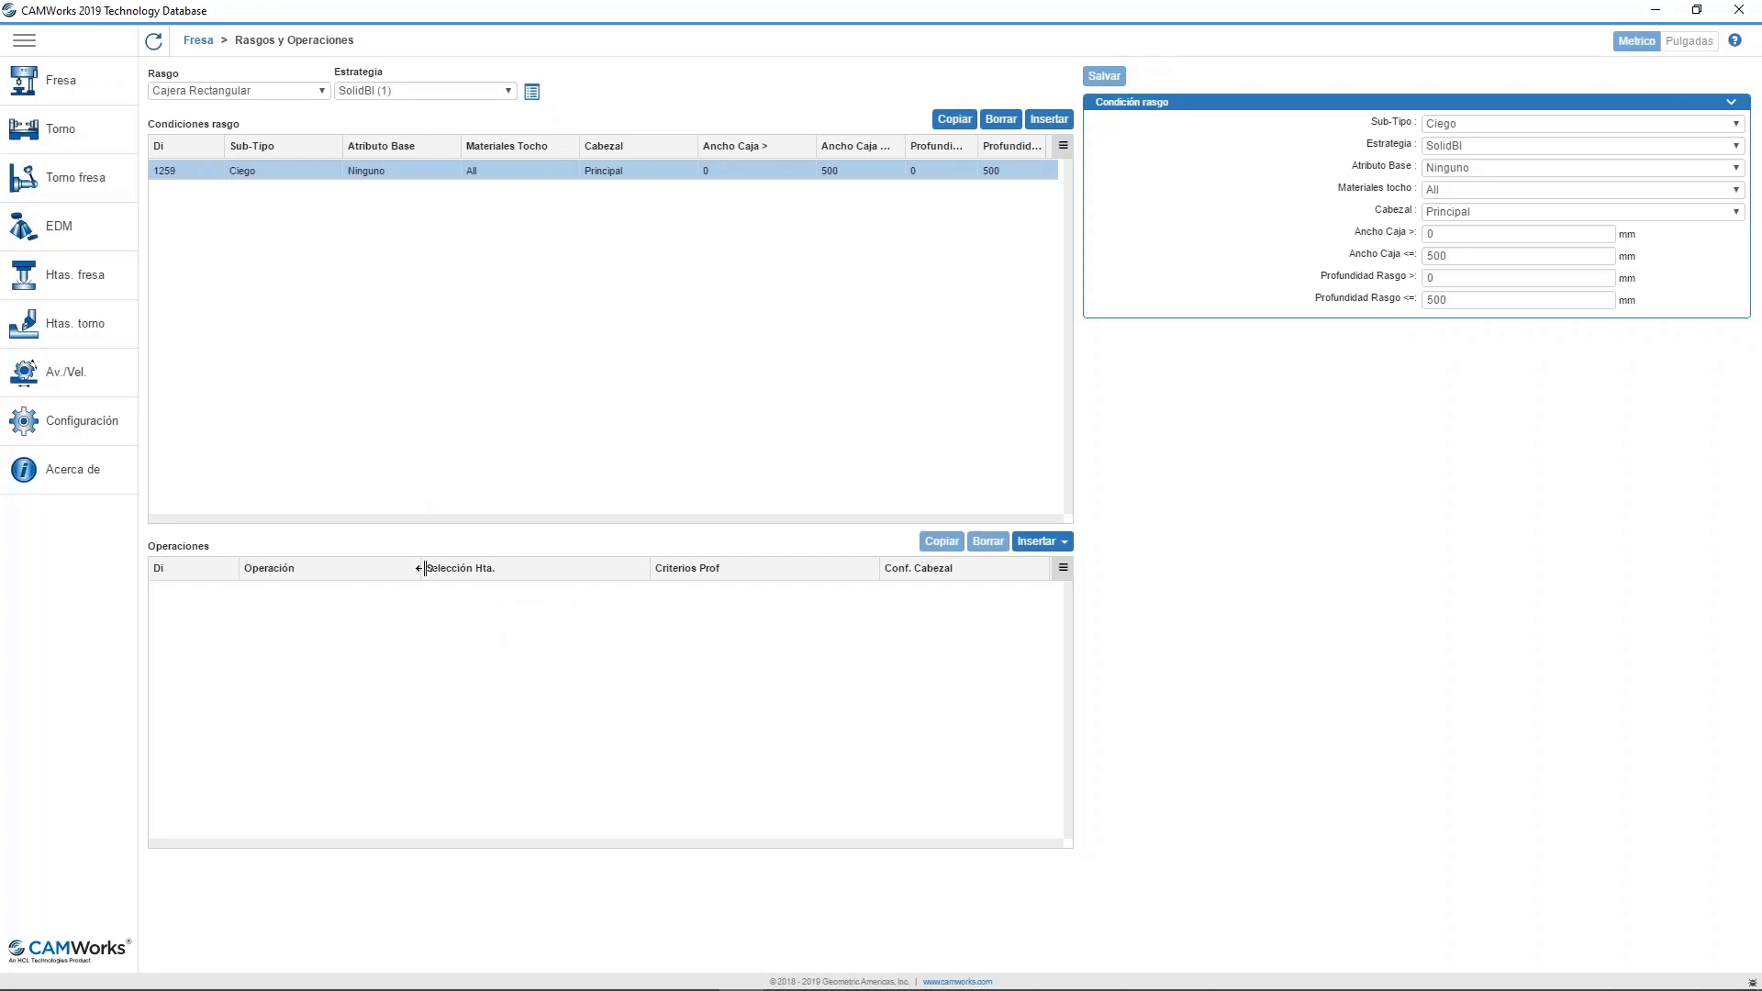
Insert a Desbaste operation that selects tools by expression, with the lower diameter limit set to Mayor círculo inscrito * 0.4.
{"action": "left_click", "coordinate": [1040, 542]}
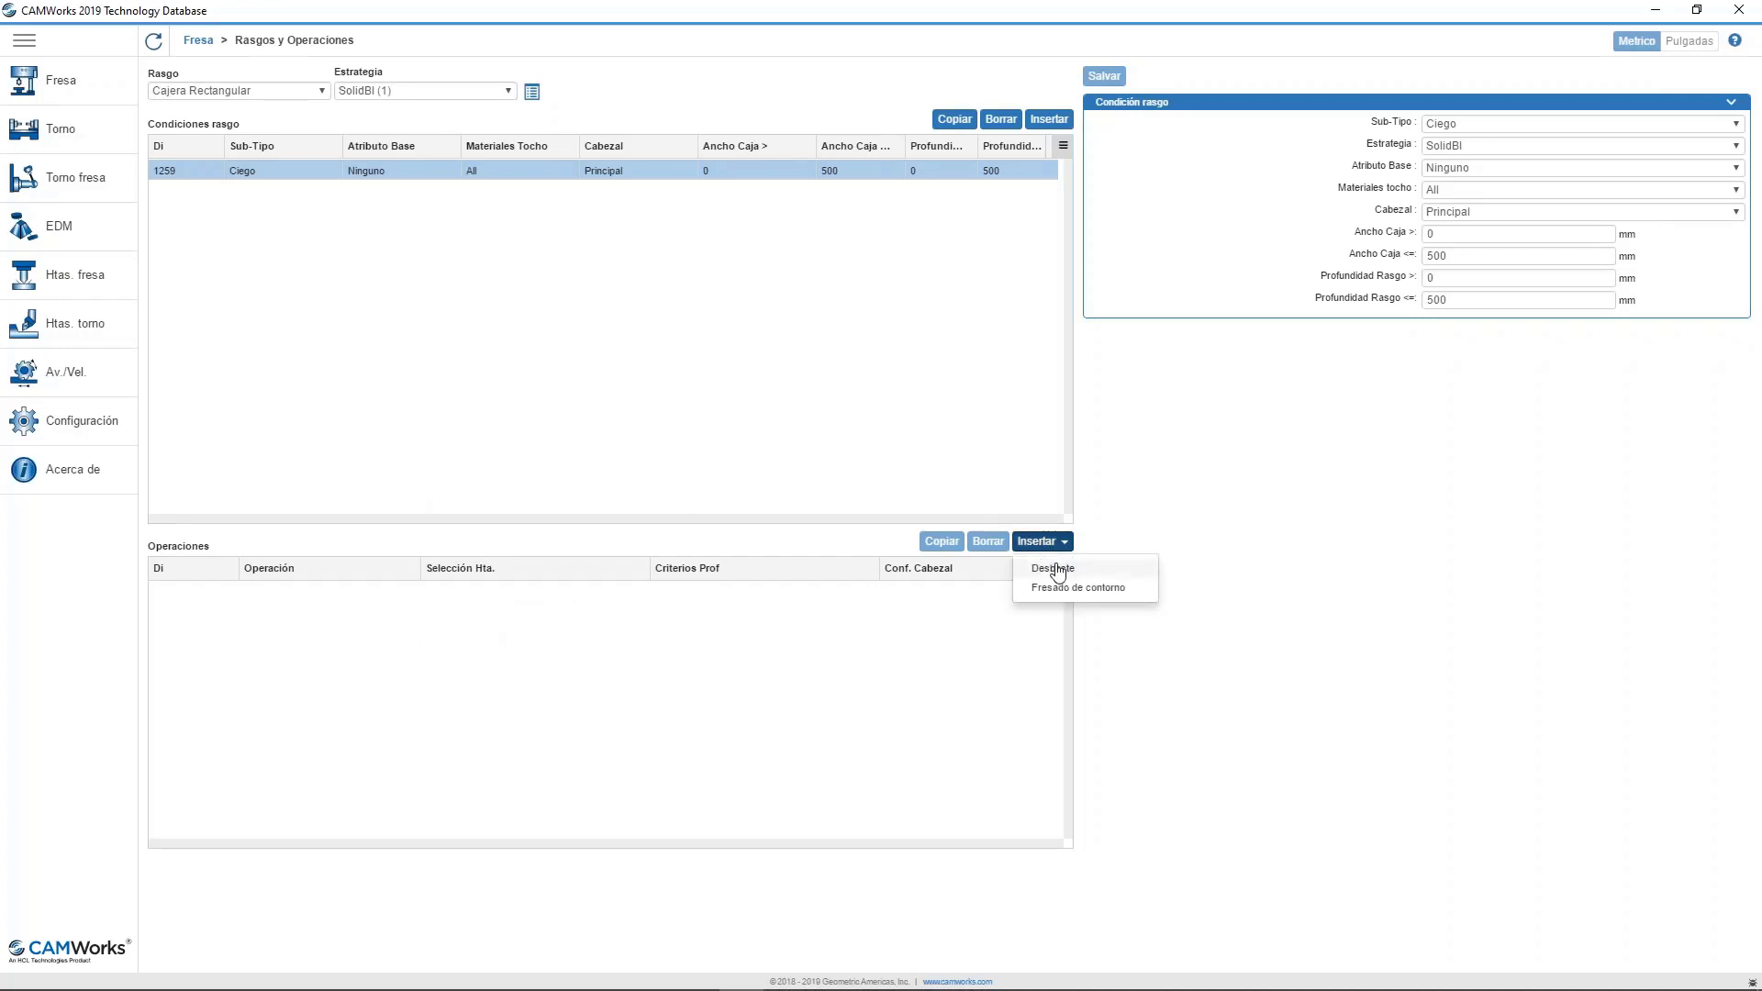
{"action": "left_click", "coordinate": [1053, 568]}
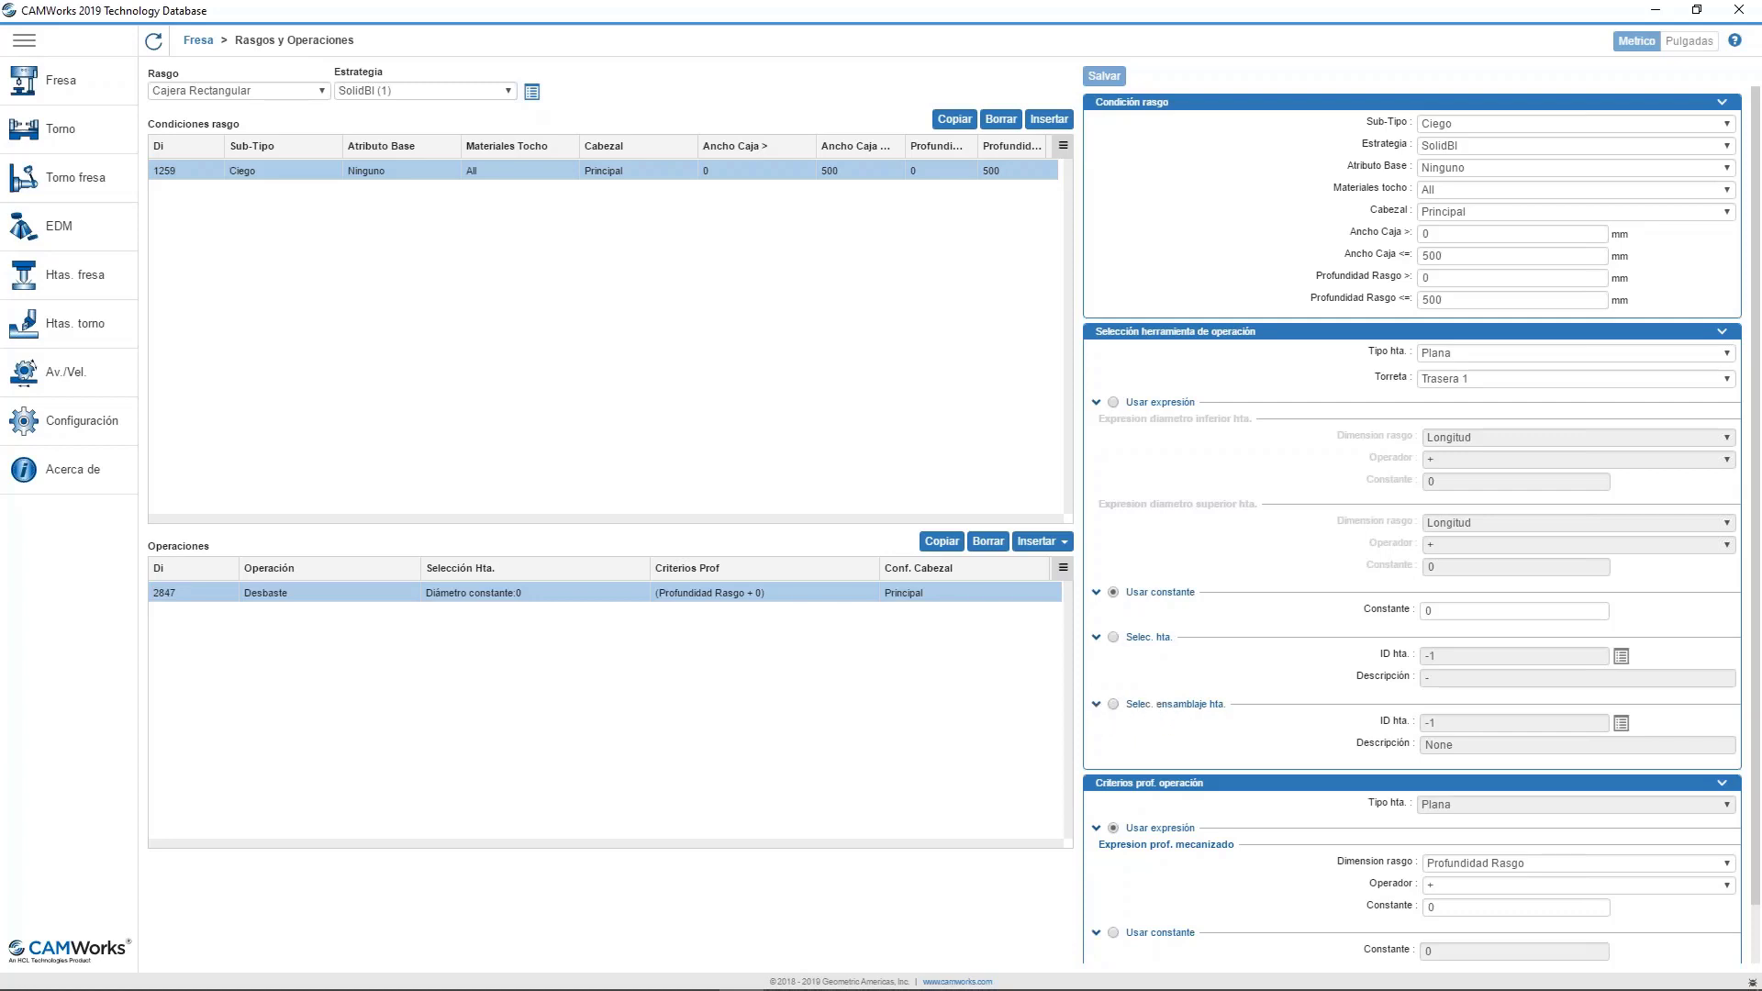
{"action": "left_click", "coordinate": [1113, 403]}
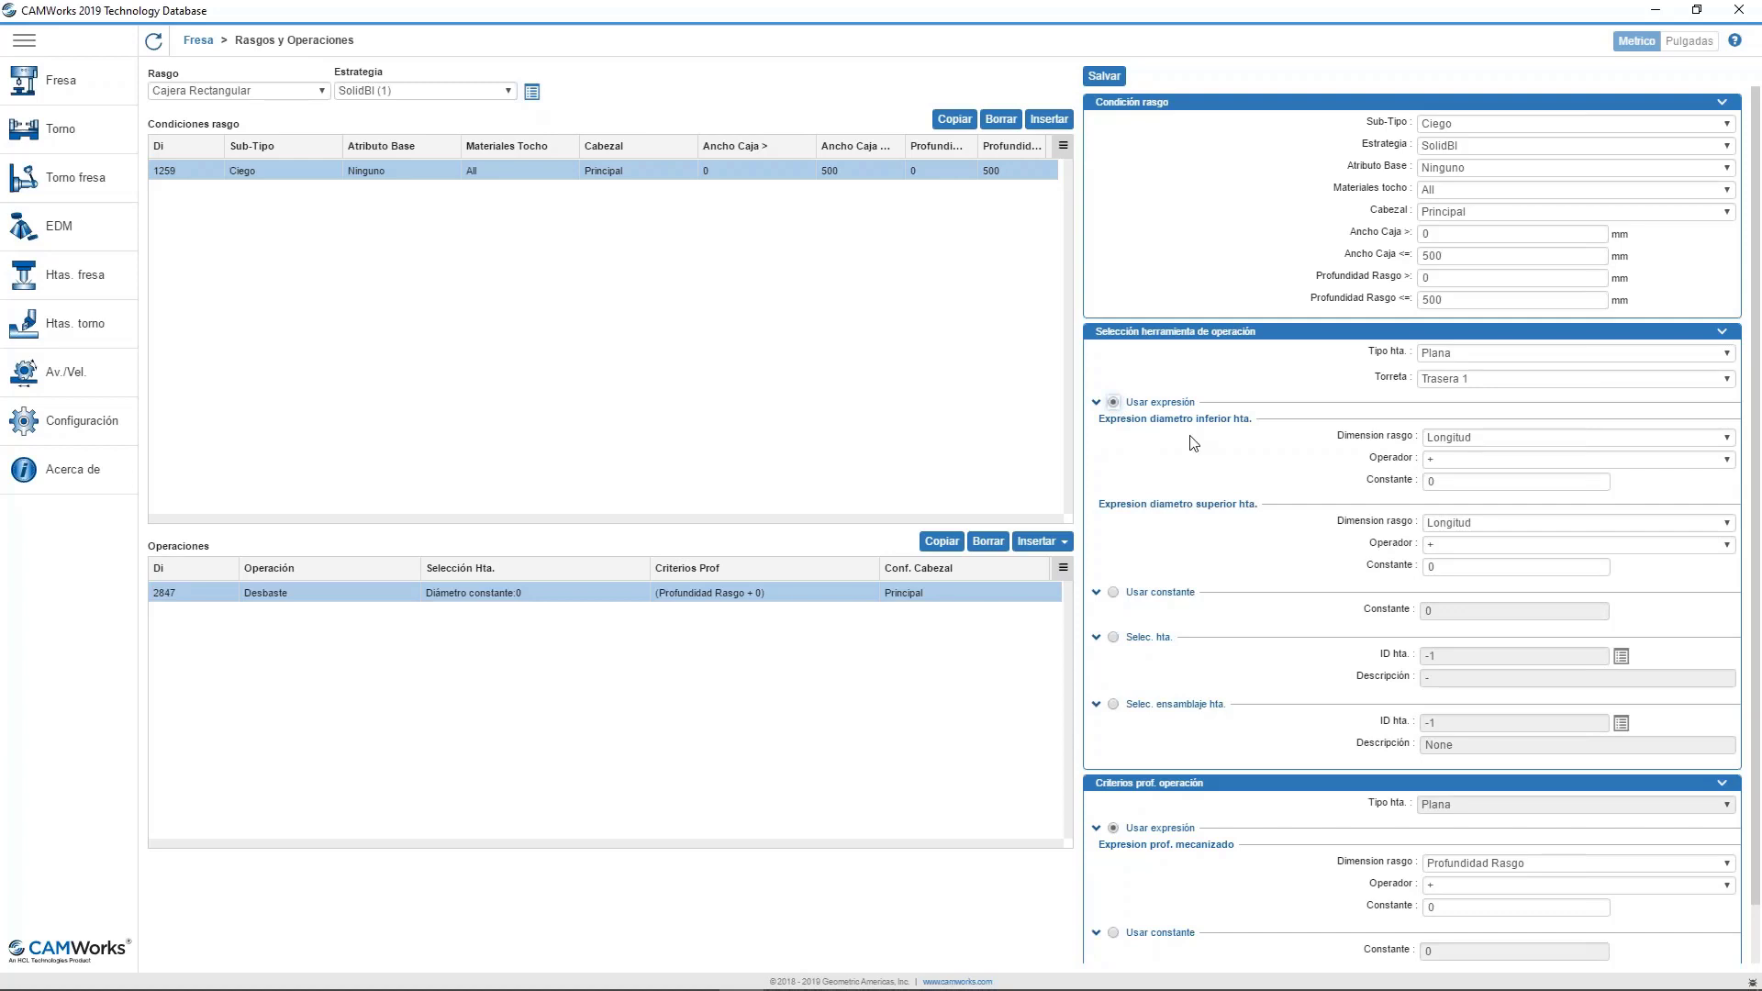
{"action": "left_click", "coordinate": [1457, 438]}
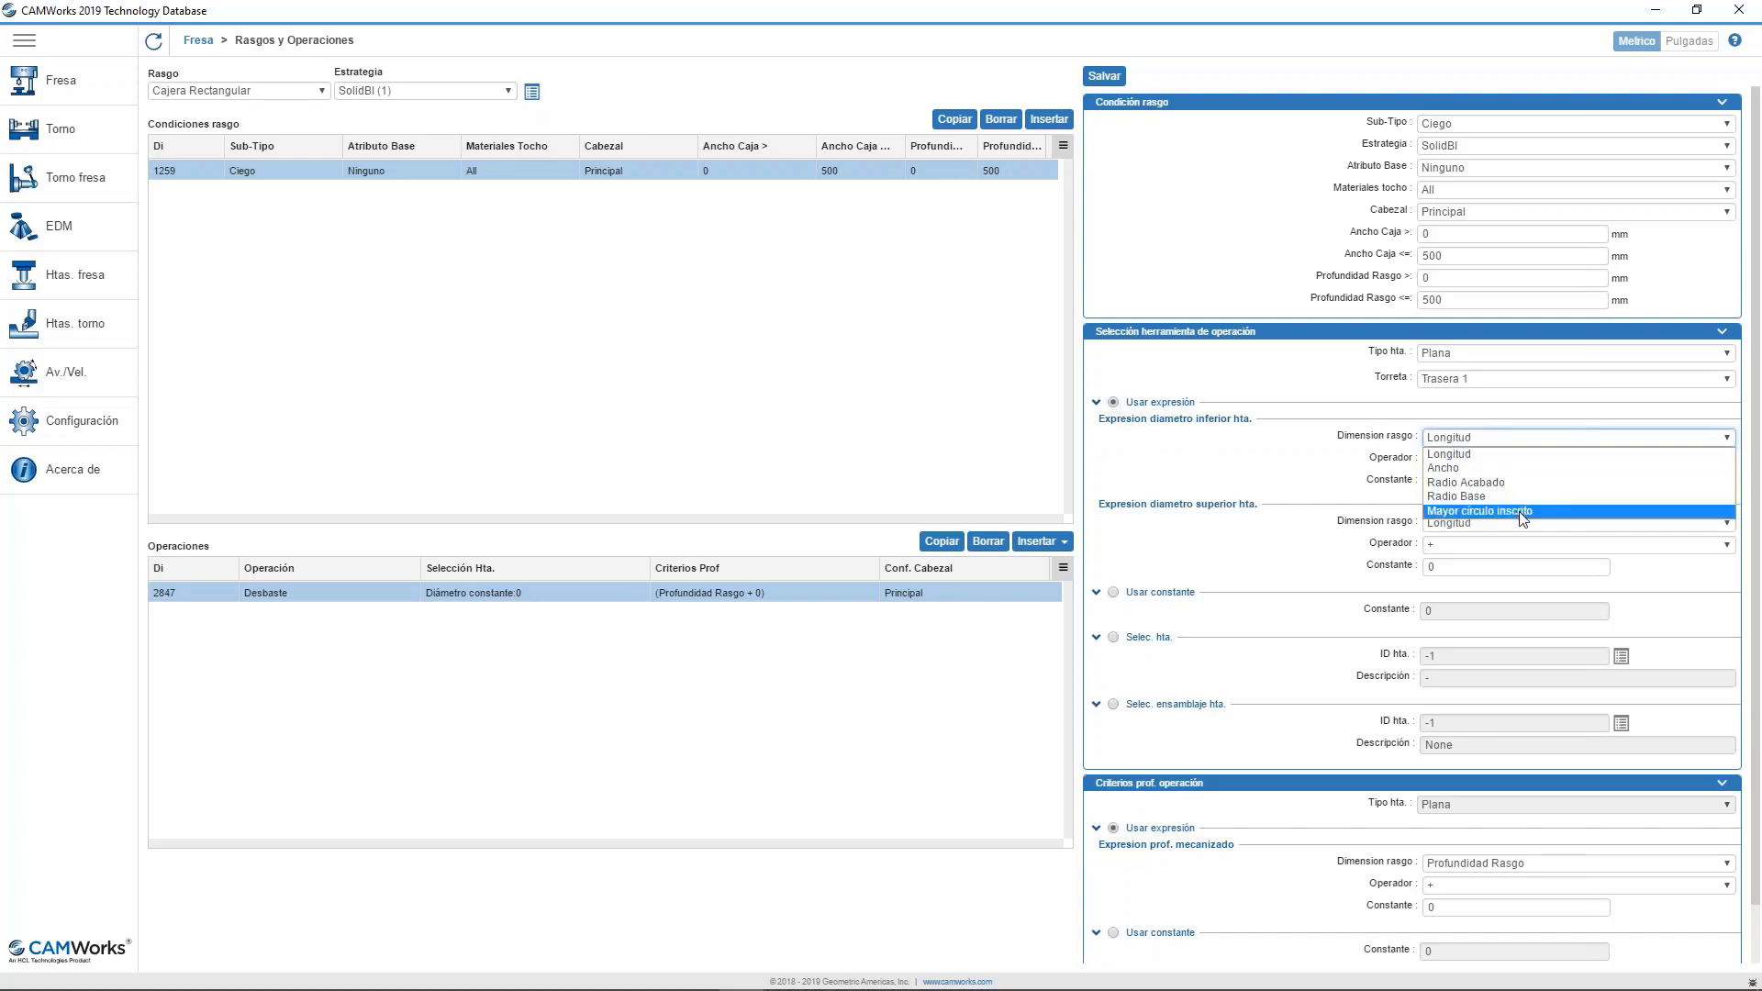
{"action": "left_click", "coordinate": [1523, 511]}
{"action": "left_click", "coordinate": [1447, 461]}
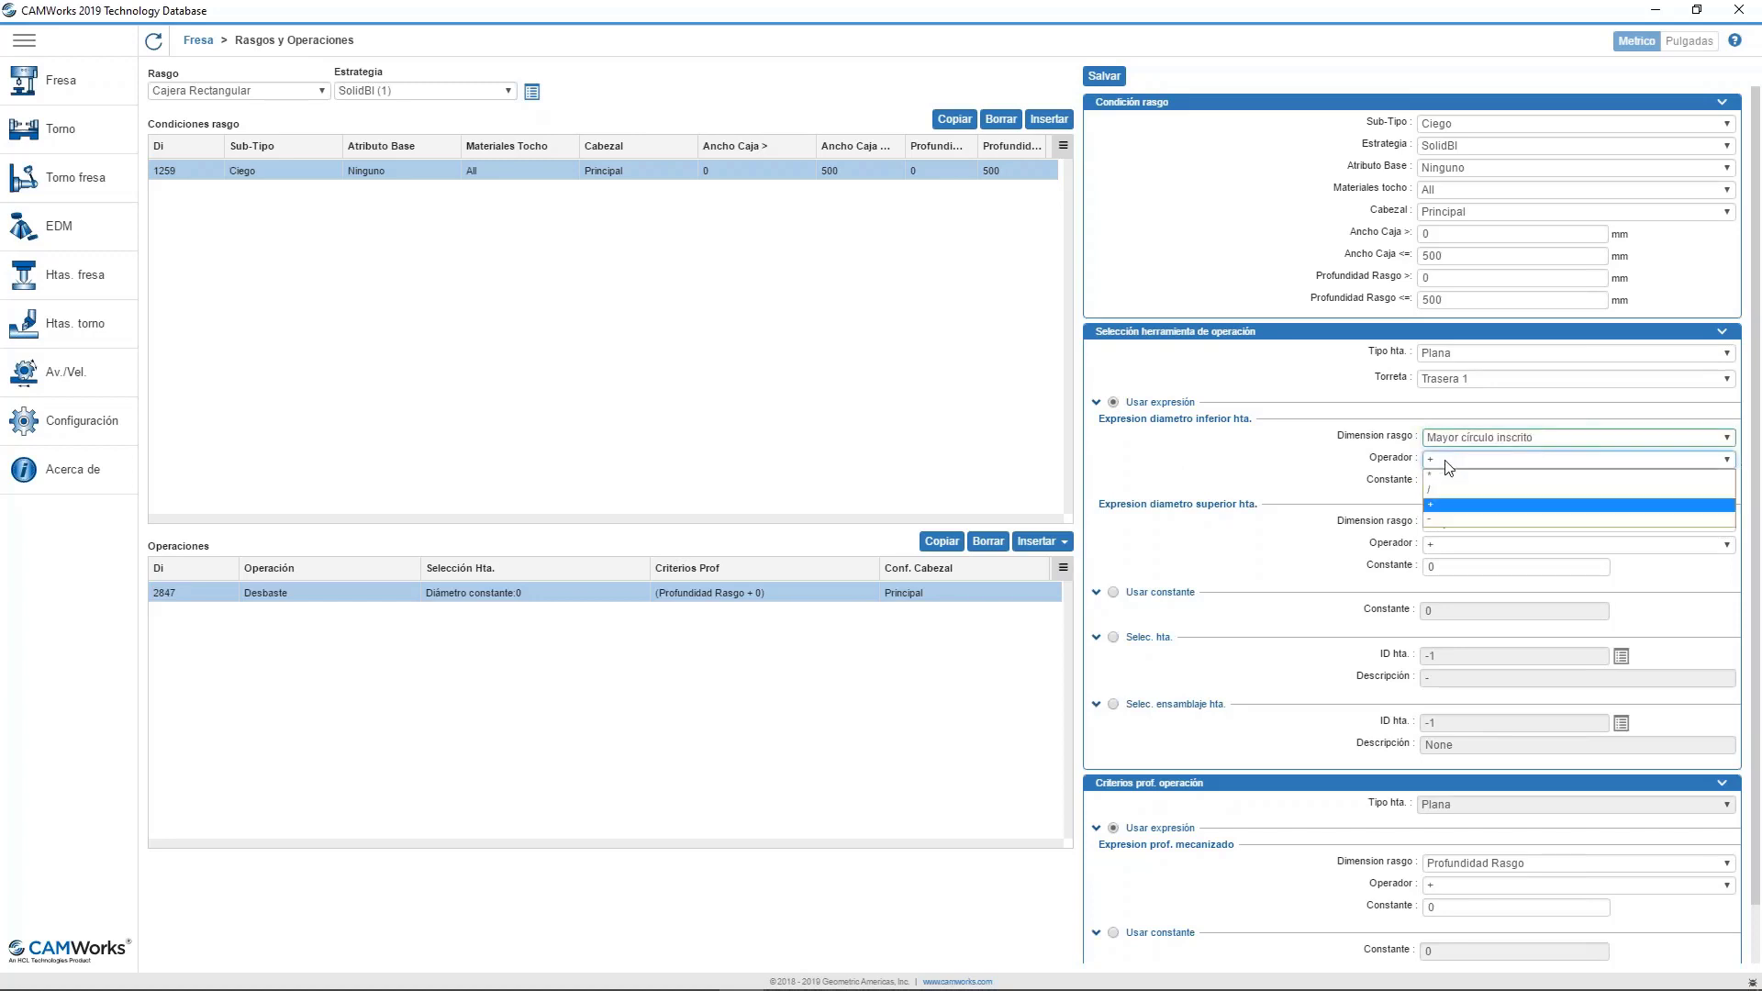
{"action": "left_click", "coordinate": [1446, 471]}
{"action": "left_click", "coordinate": [1458, 479]}
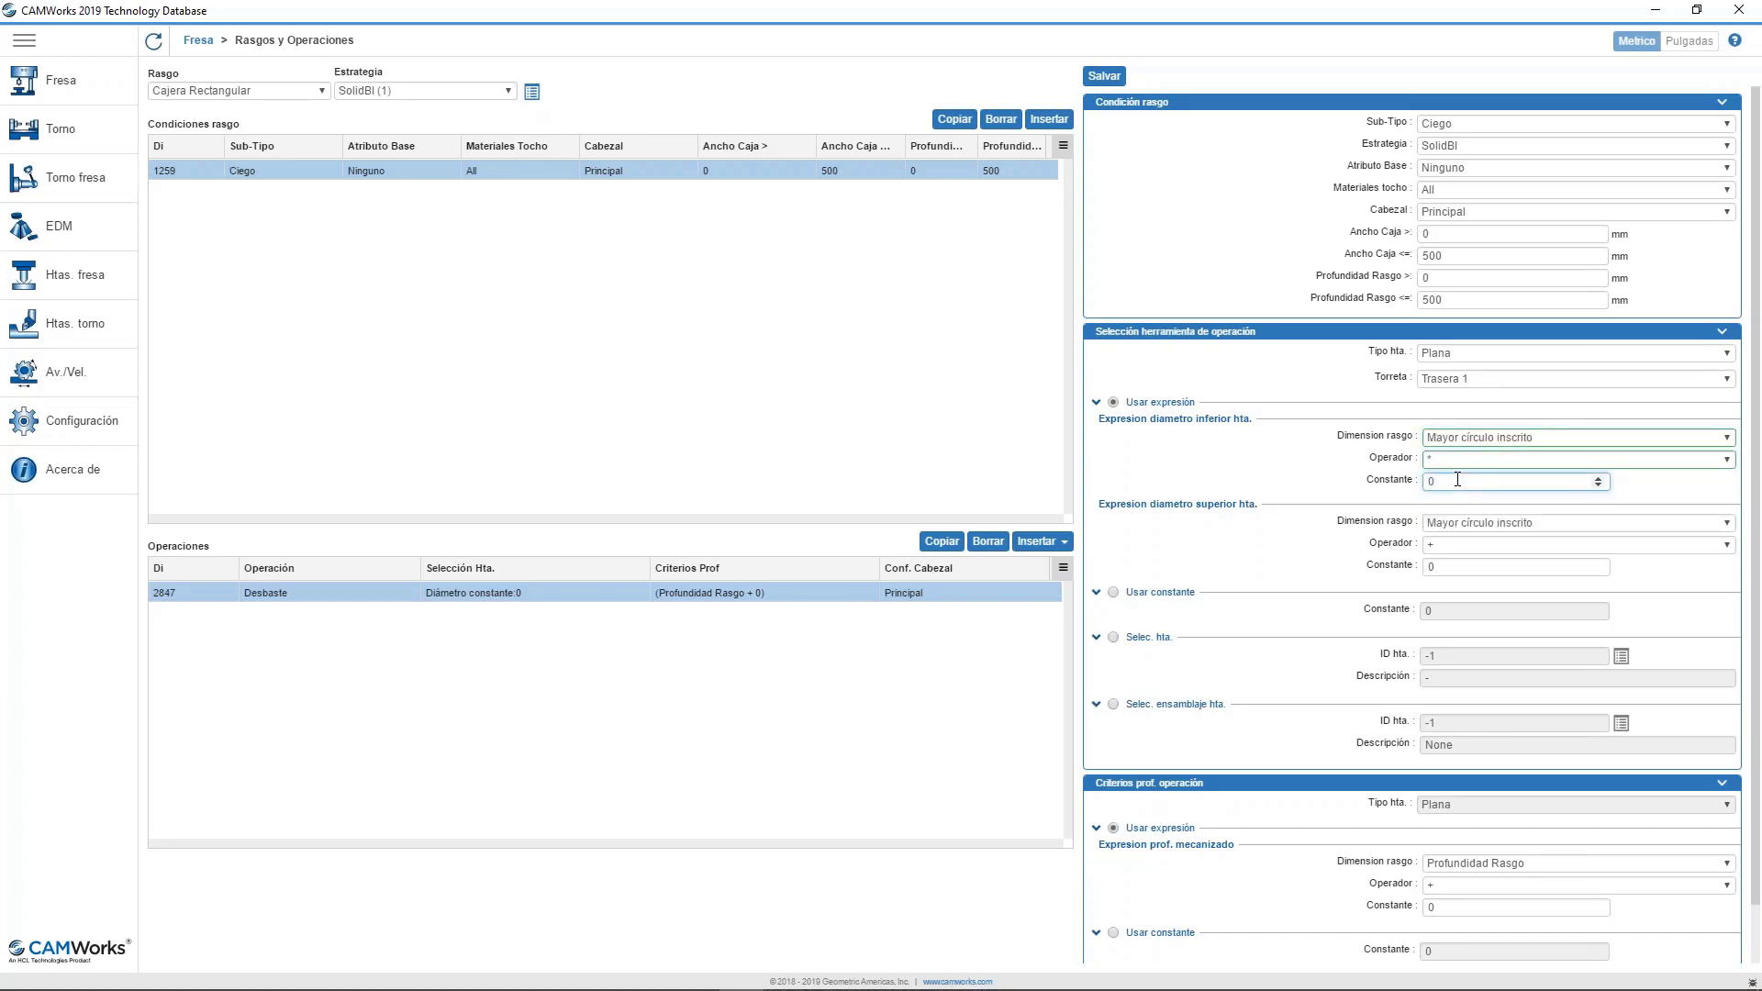
{"action": "type", "text": ".4"}
Set the upper tool diameter expression of the Desbaste operation to Mayor círculo inscrito * 0.8.
{"action": "left_click", "coordinate": [1466, 527]}
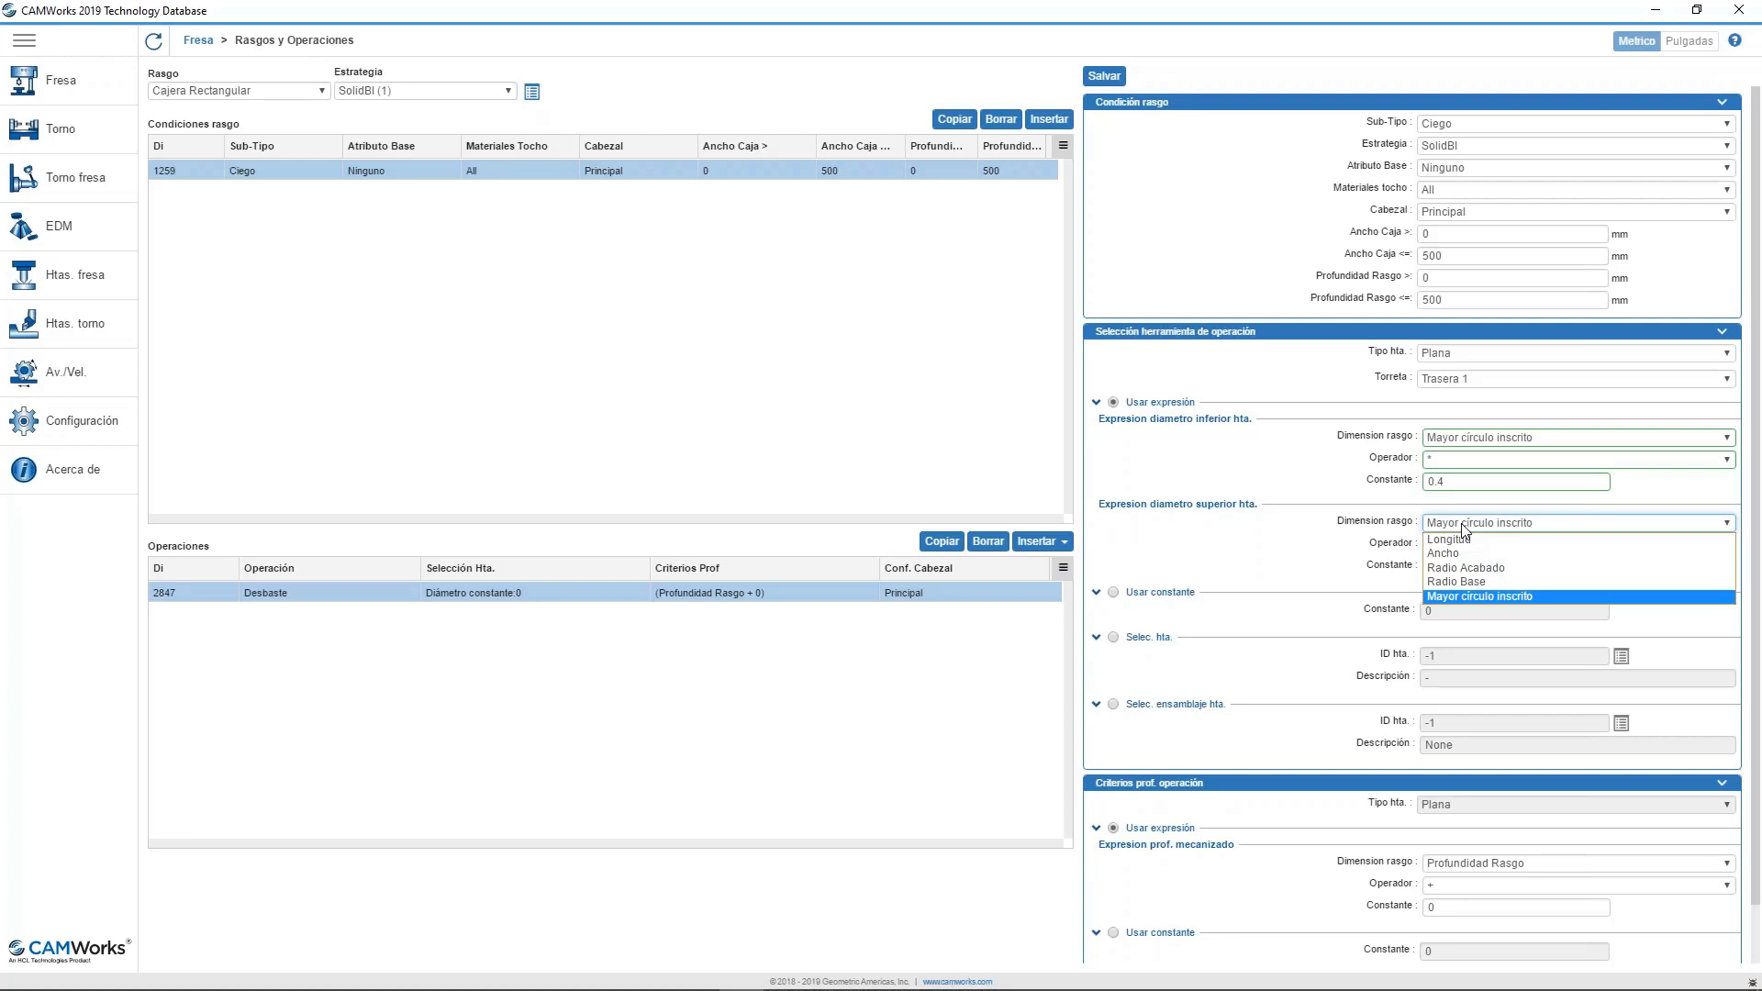
{"action": "left_click", "coordinate": [1462, 597]}
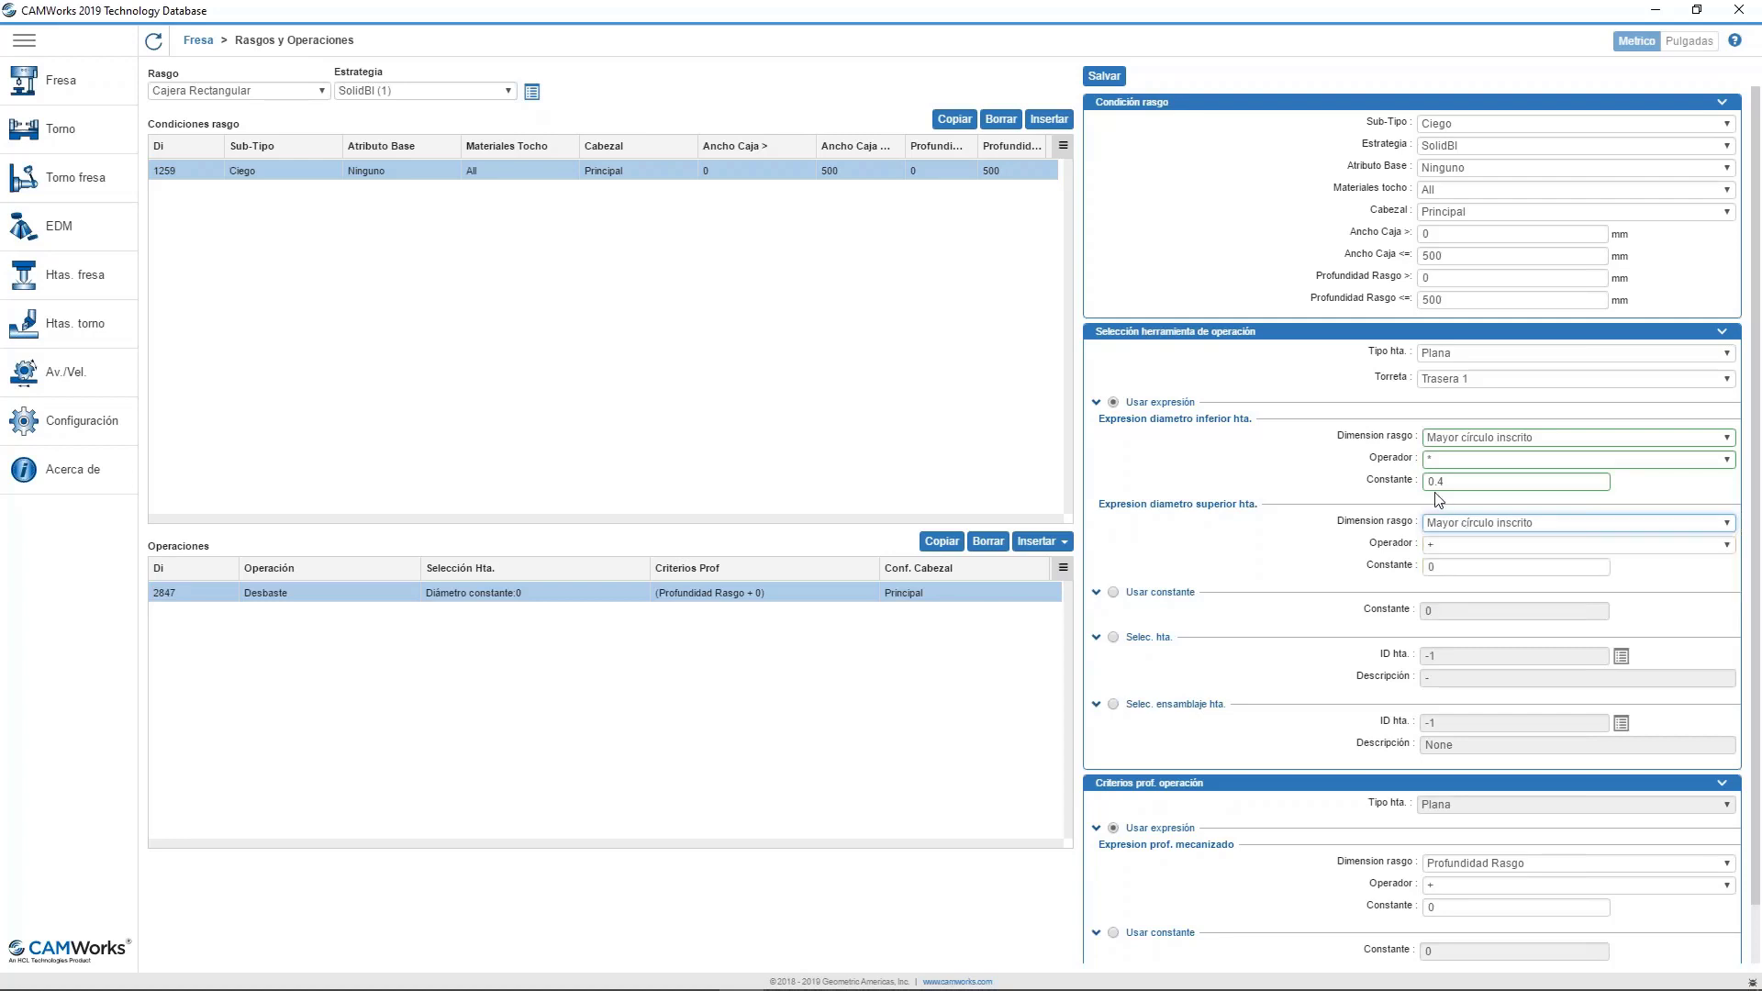
{"action": "left_click", "coordinate": [1497, 546]}
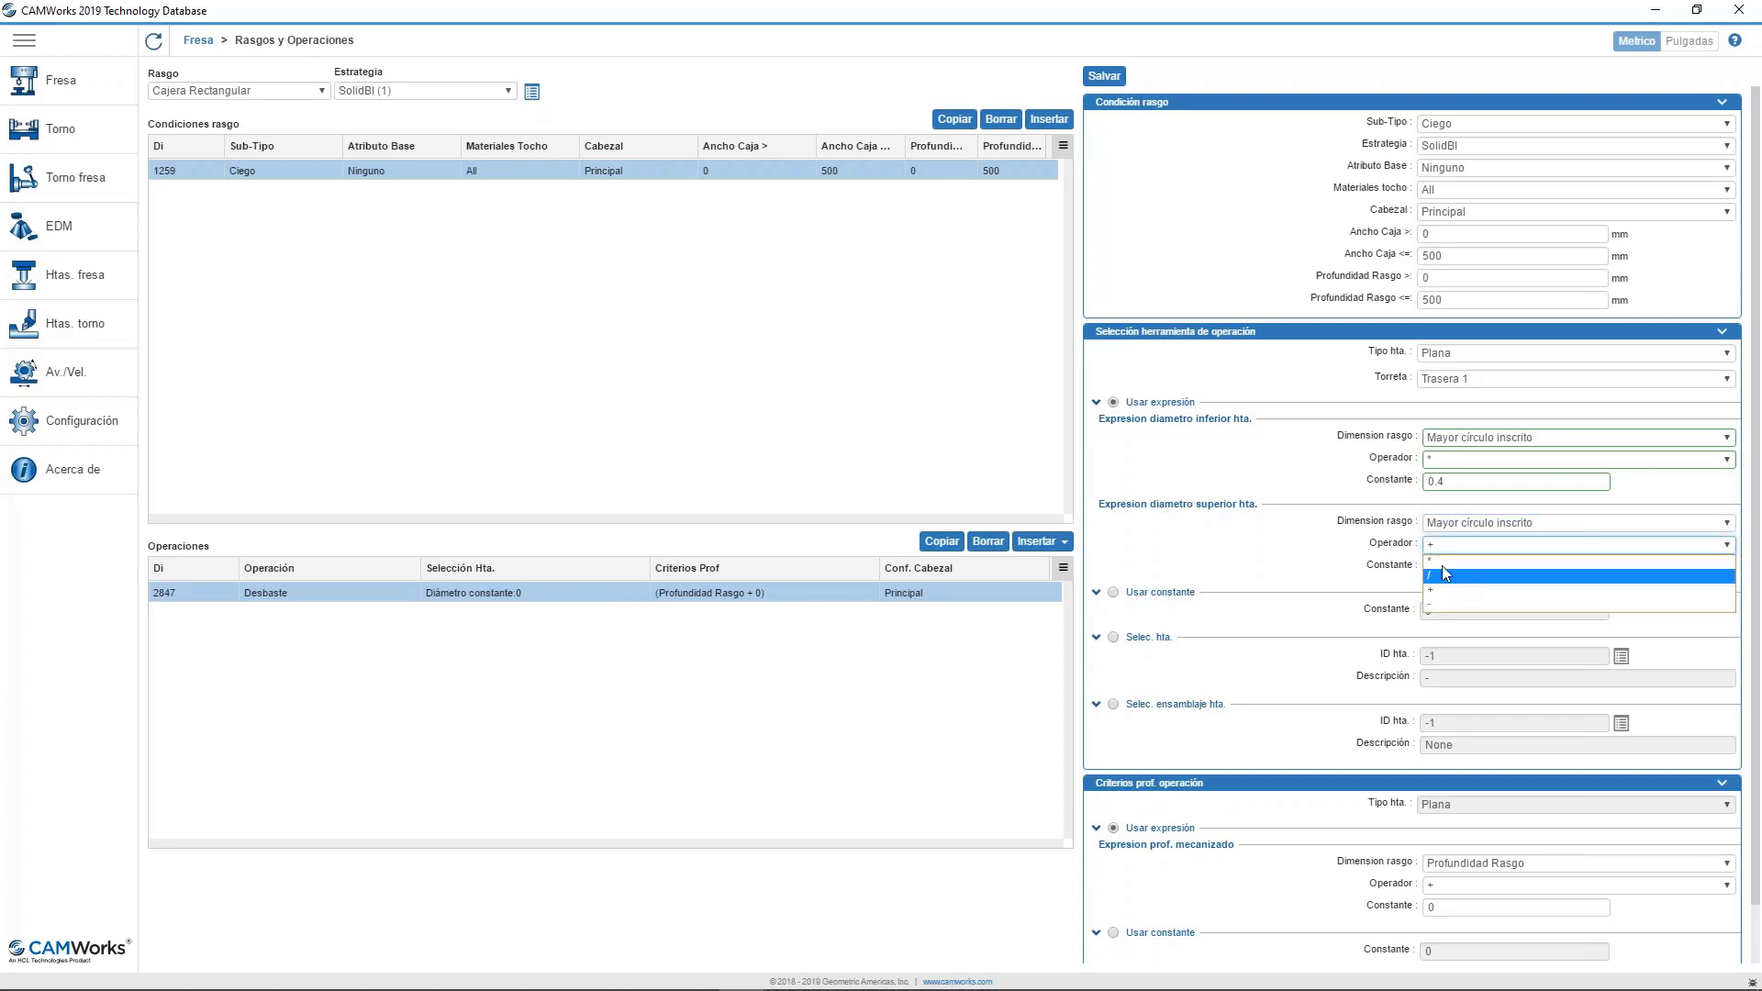
{"action": "left_click", "coordinate": [1441, 560]}
{"action": "left_click", "coordinate": [1433, 567]}
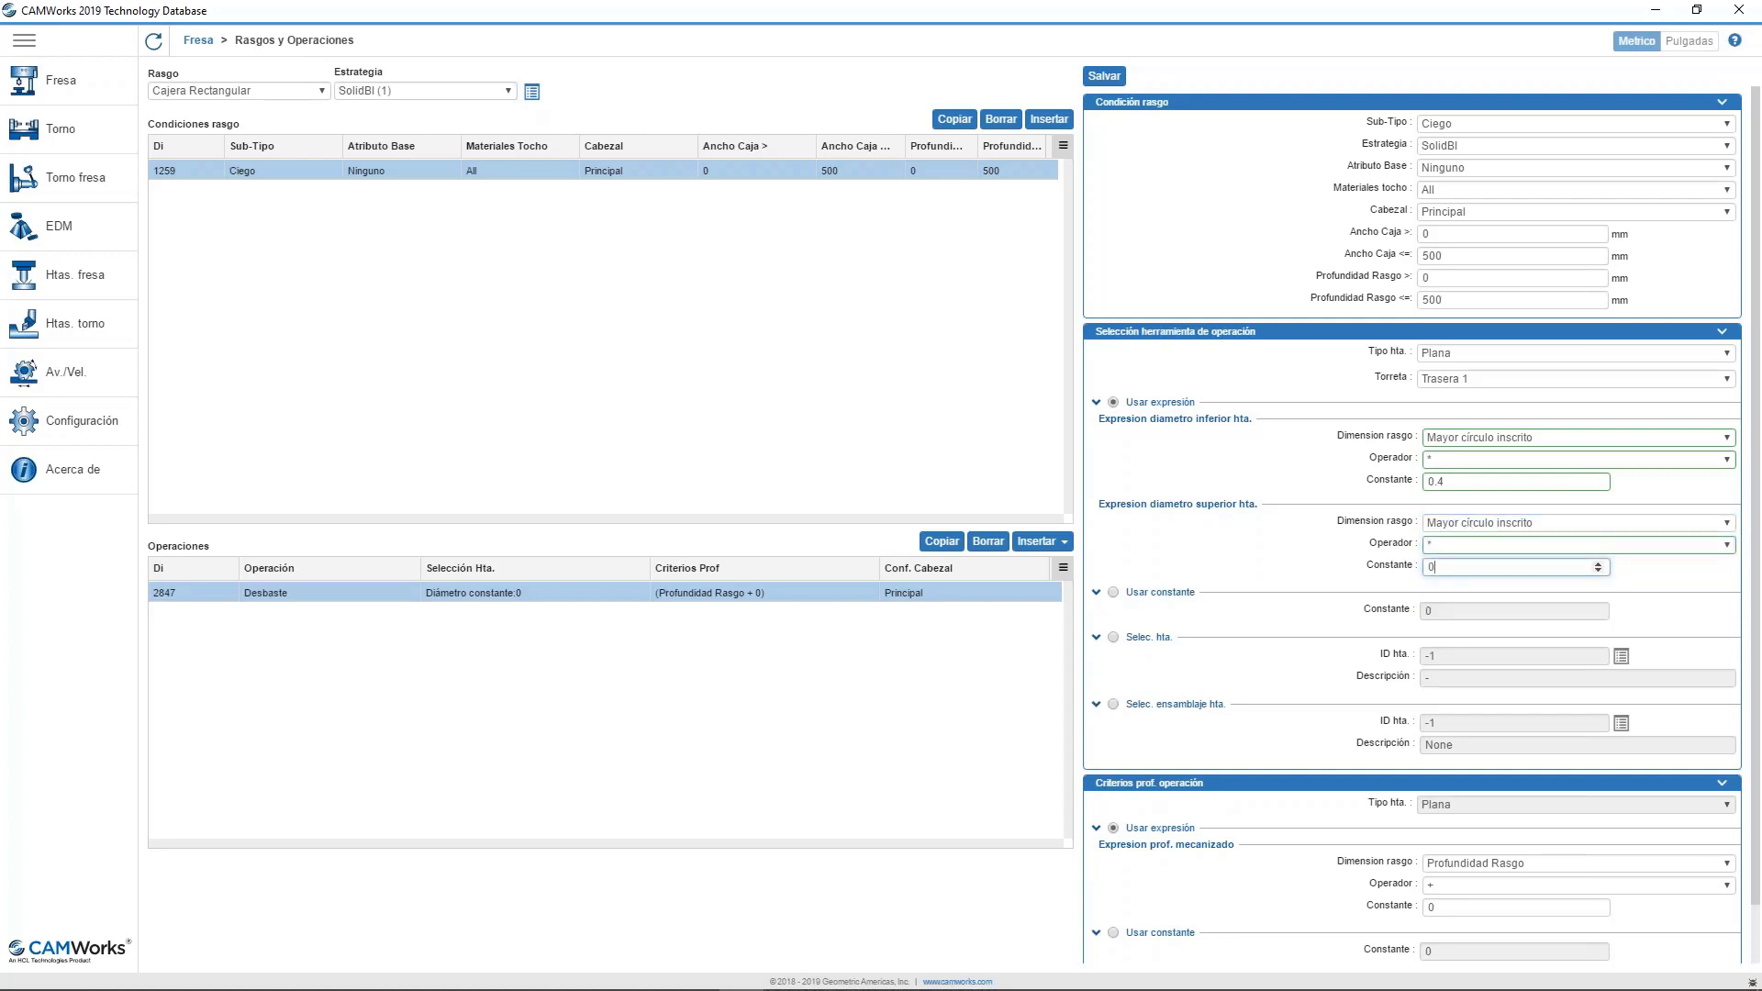
{"action": "type", "text": ".8"}
{"action": "left_click", "coordinate": [1481, 486]}
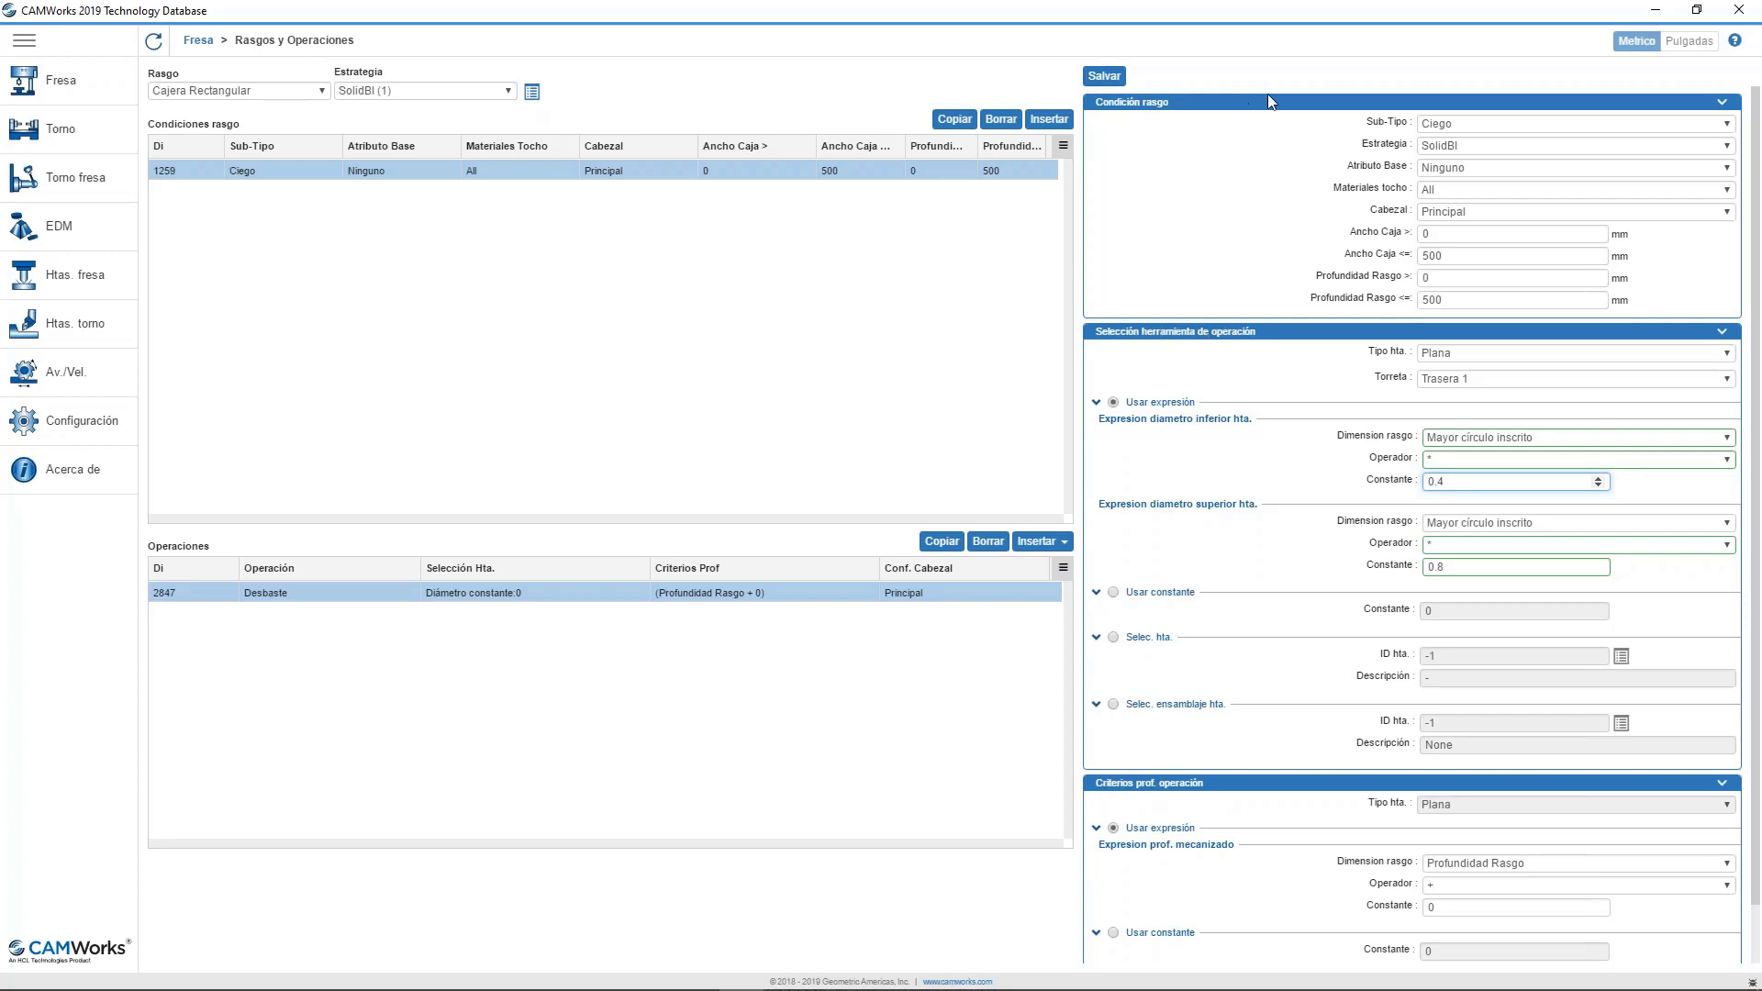
Use Profundidad Rasgo as the feature dimension in the Desbaste operation's machining depth expression.
{"action": "left_click", "coordinate": [1259, 332]}
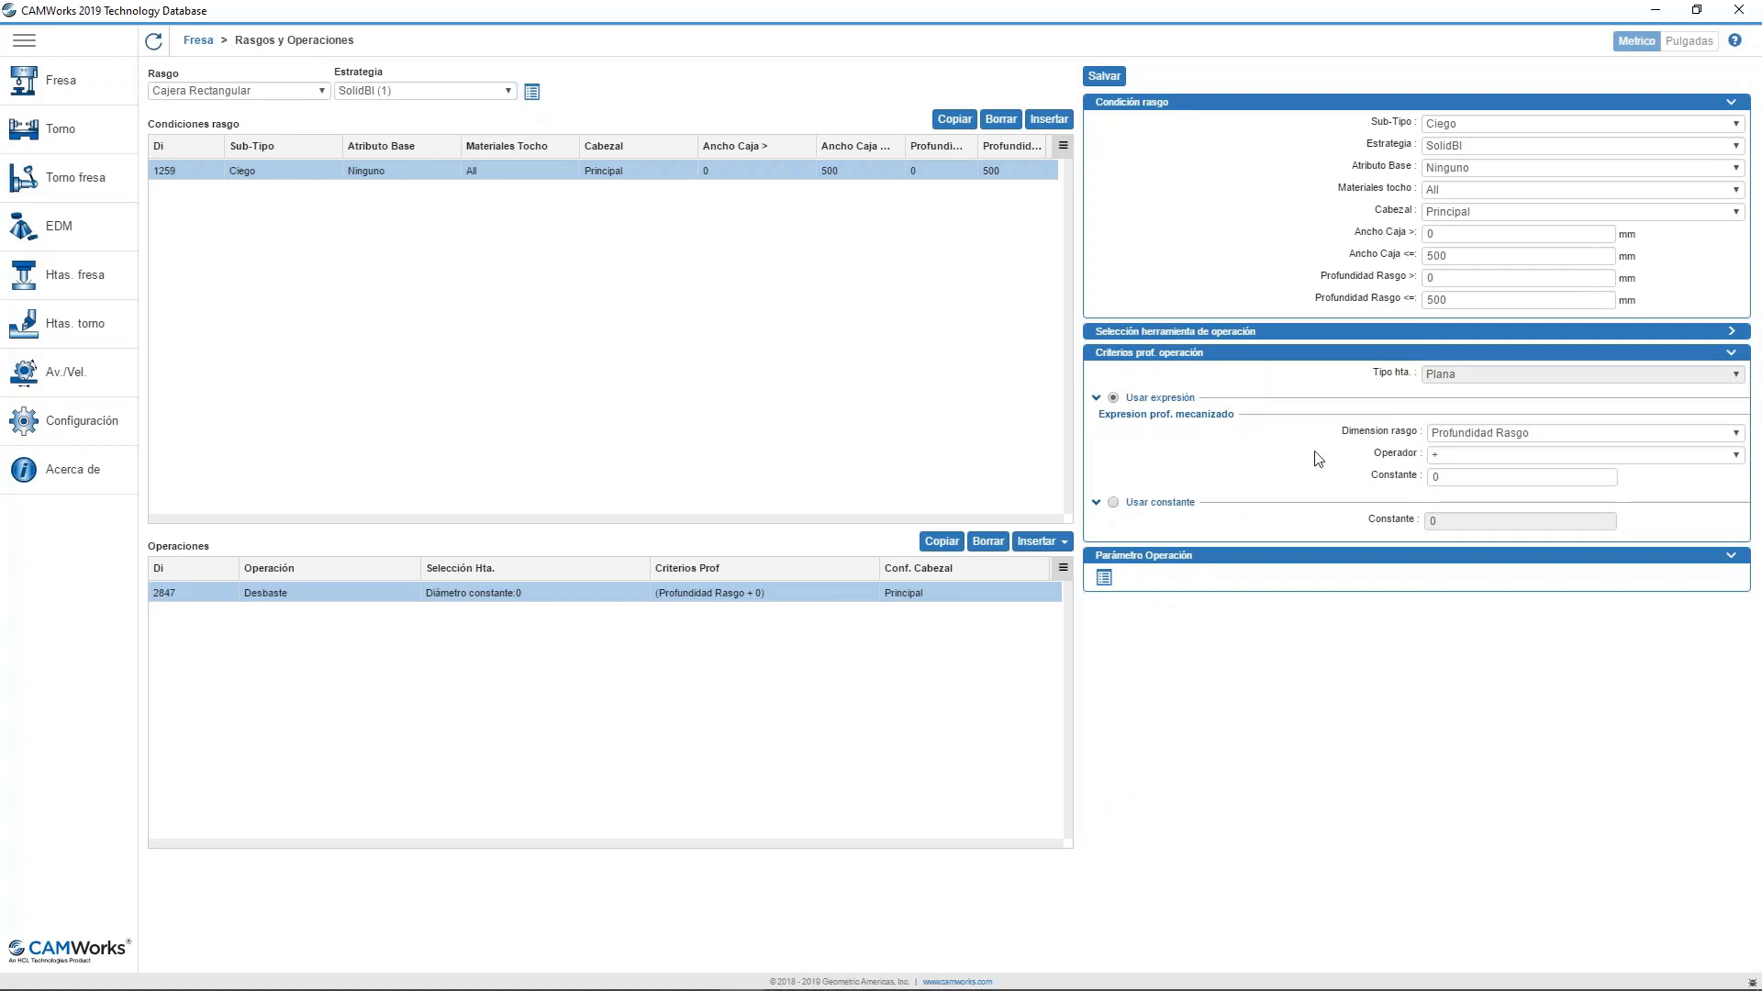
{"action": "left_click", "coordinate": [1447, 433]}
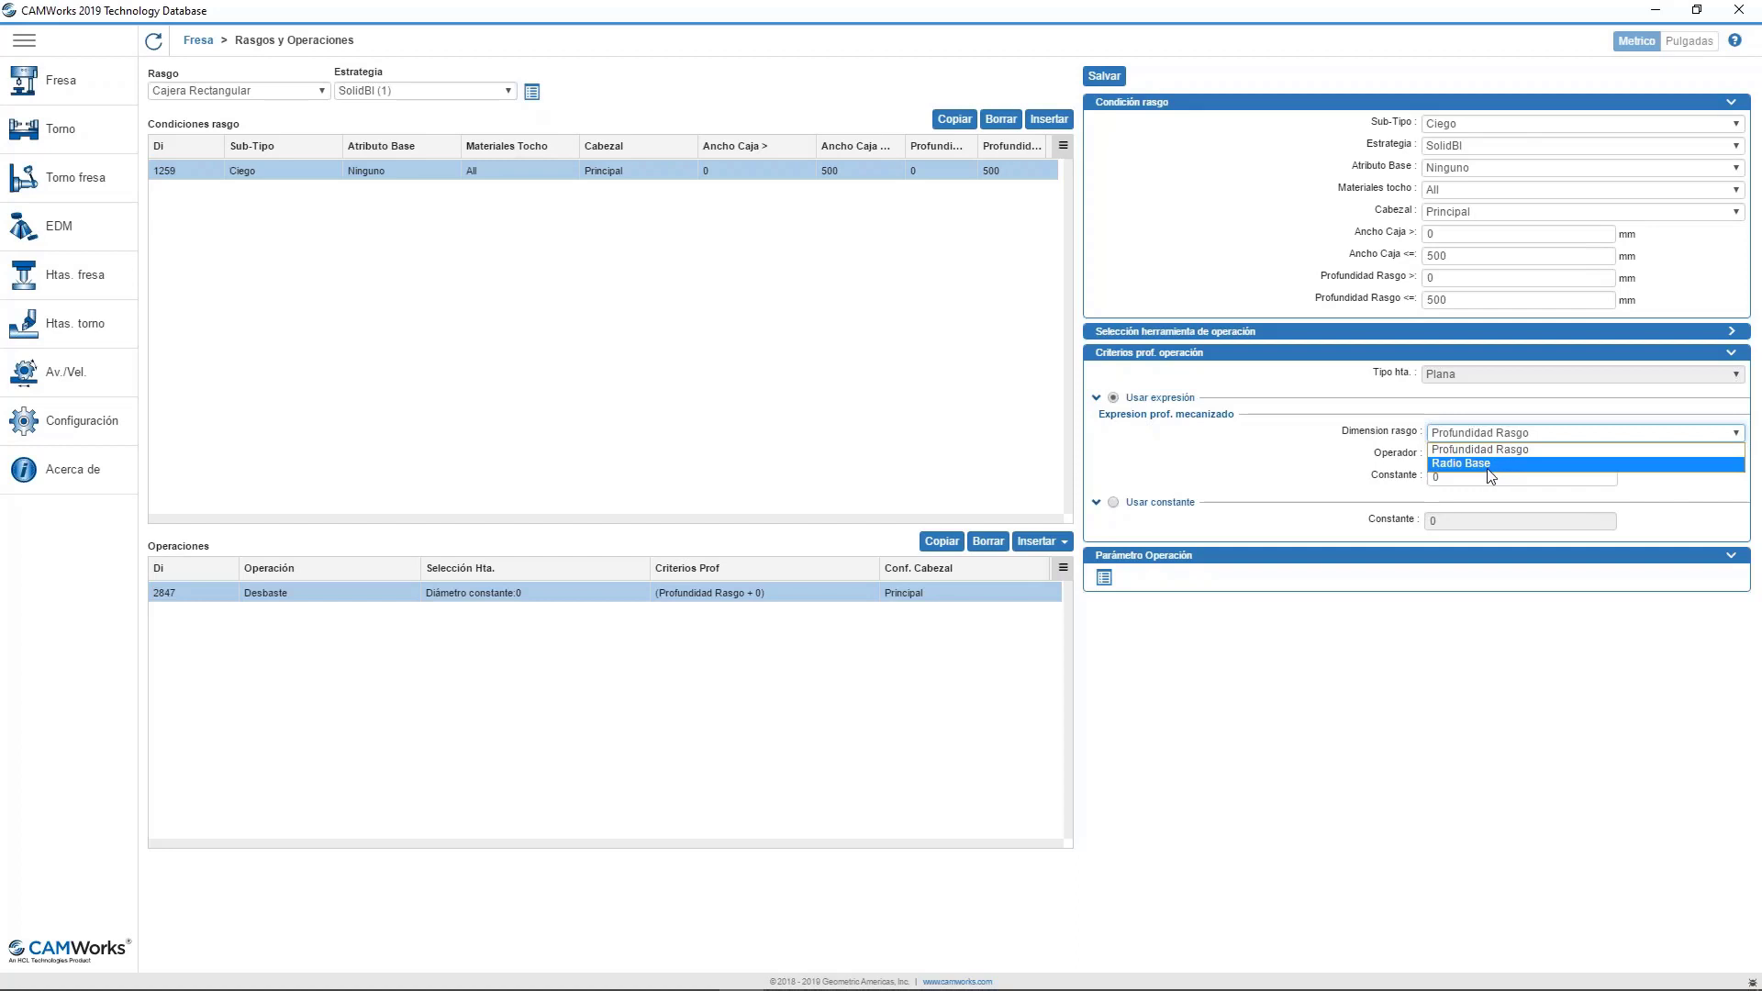
{"action": "left_click", "coordinate": [1482, 438]}
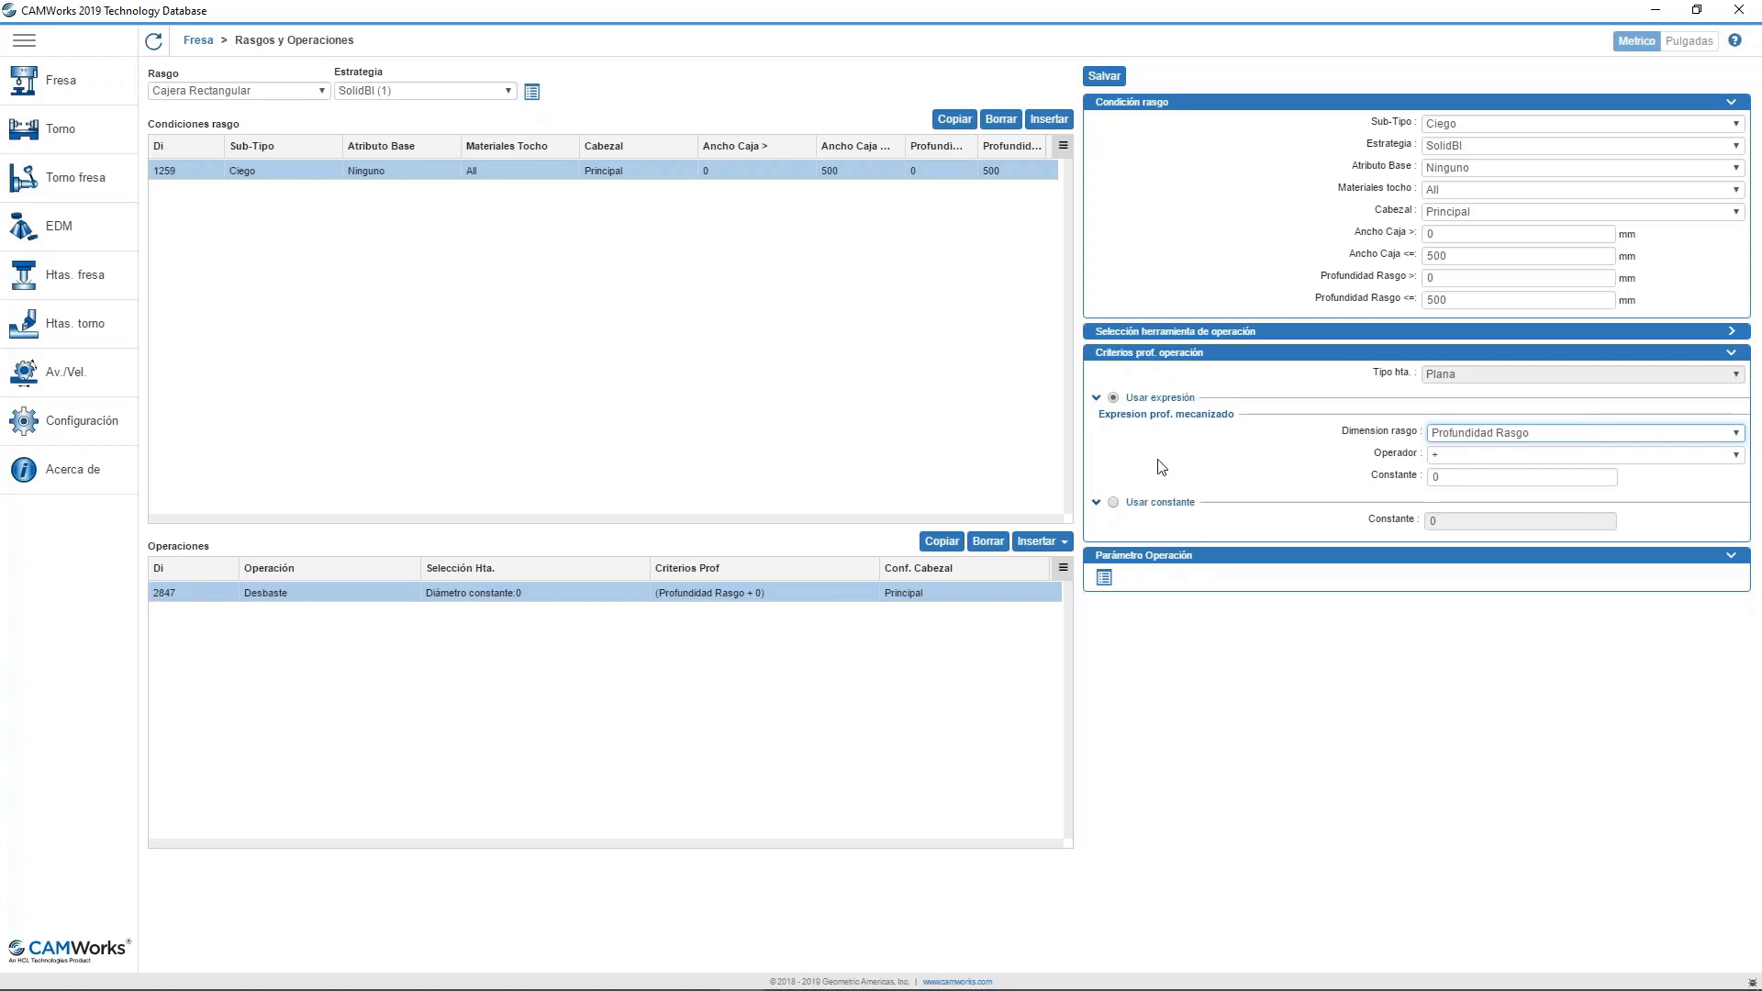
Compare the Operación and Hta. feed and speed definitions in the Desbaste operation's parameters, ending on Librería.
{"action": "left_click", "coordinate": [1177, 354]}
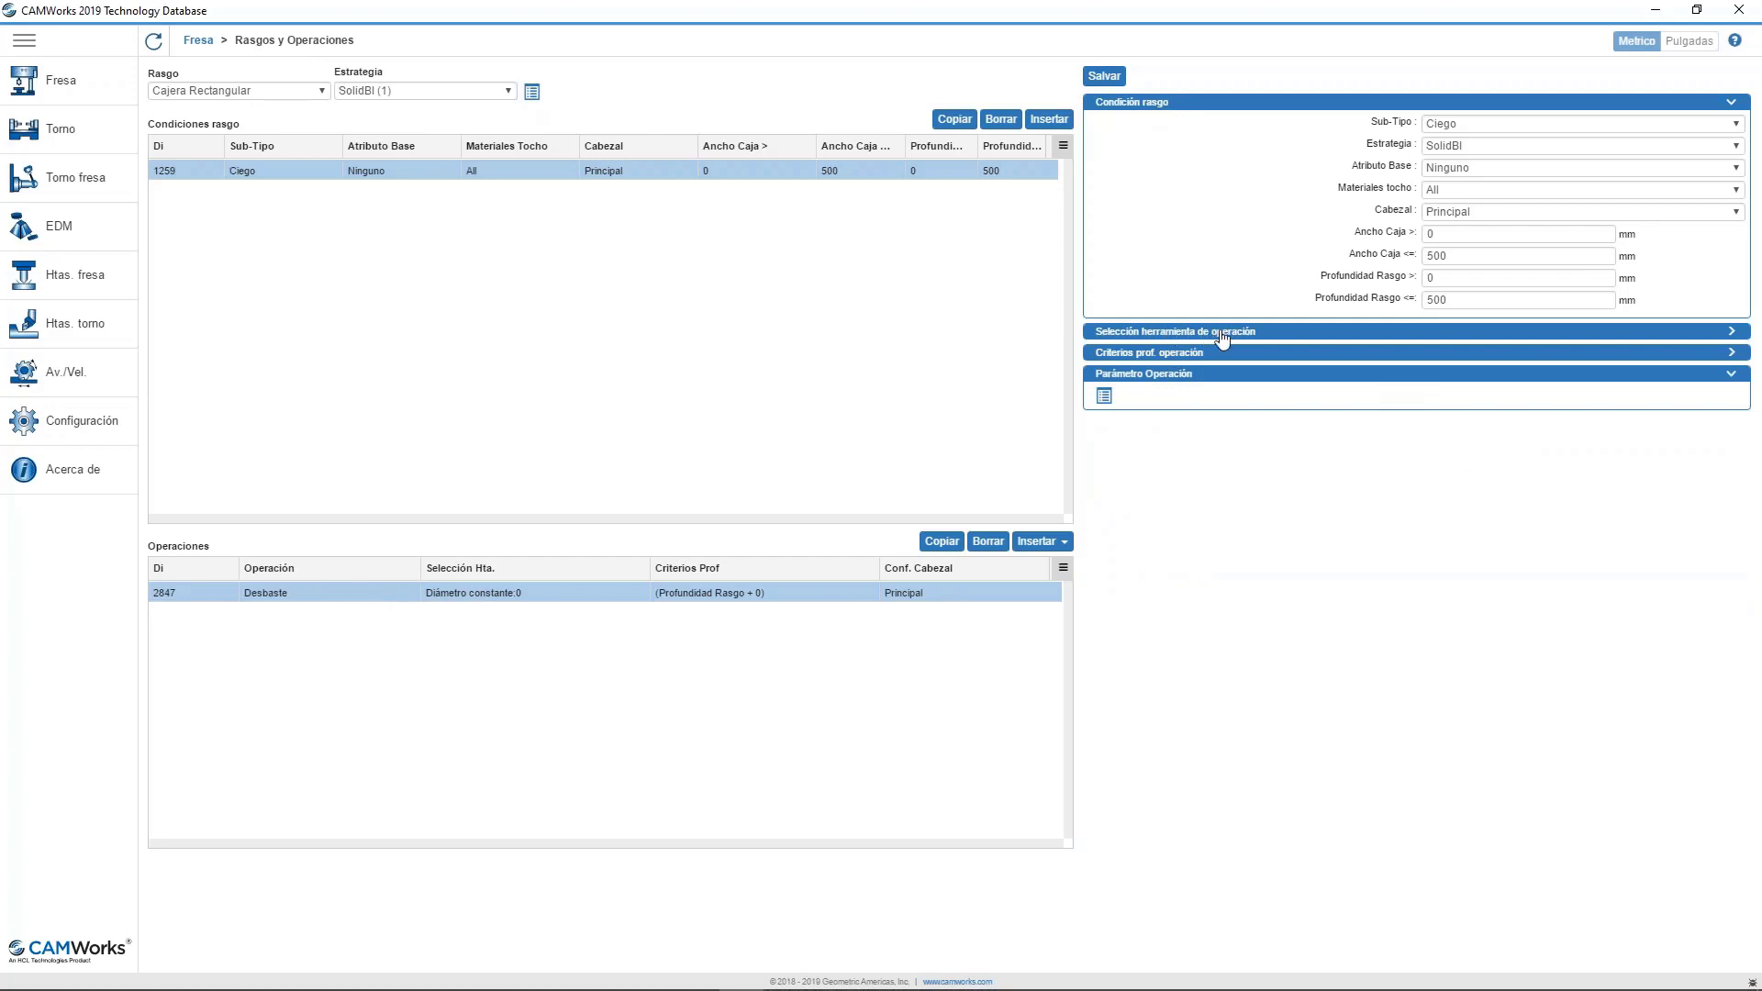
{"action": "left_click", "coordinate": [1105, 403]}
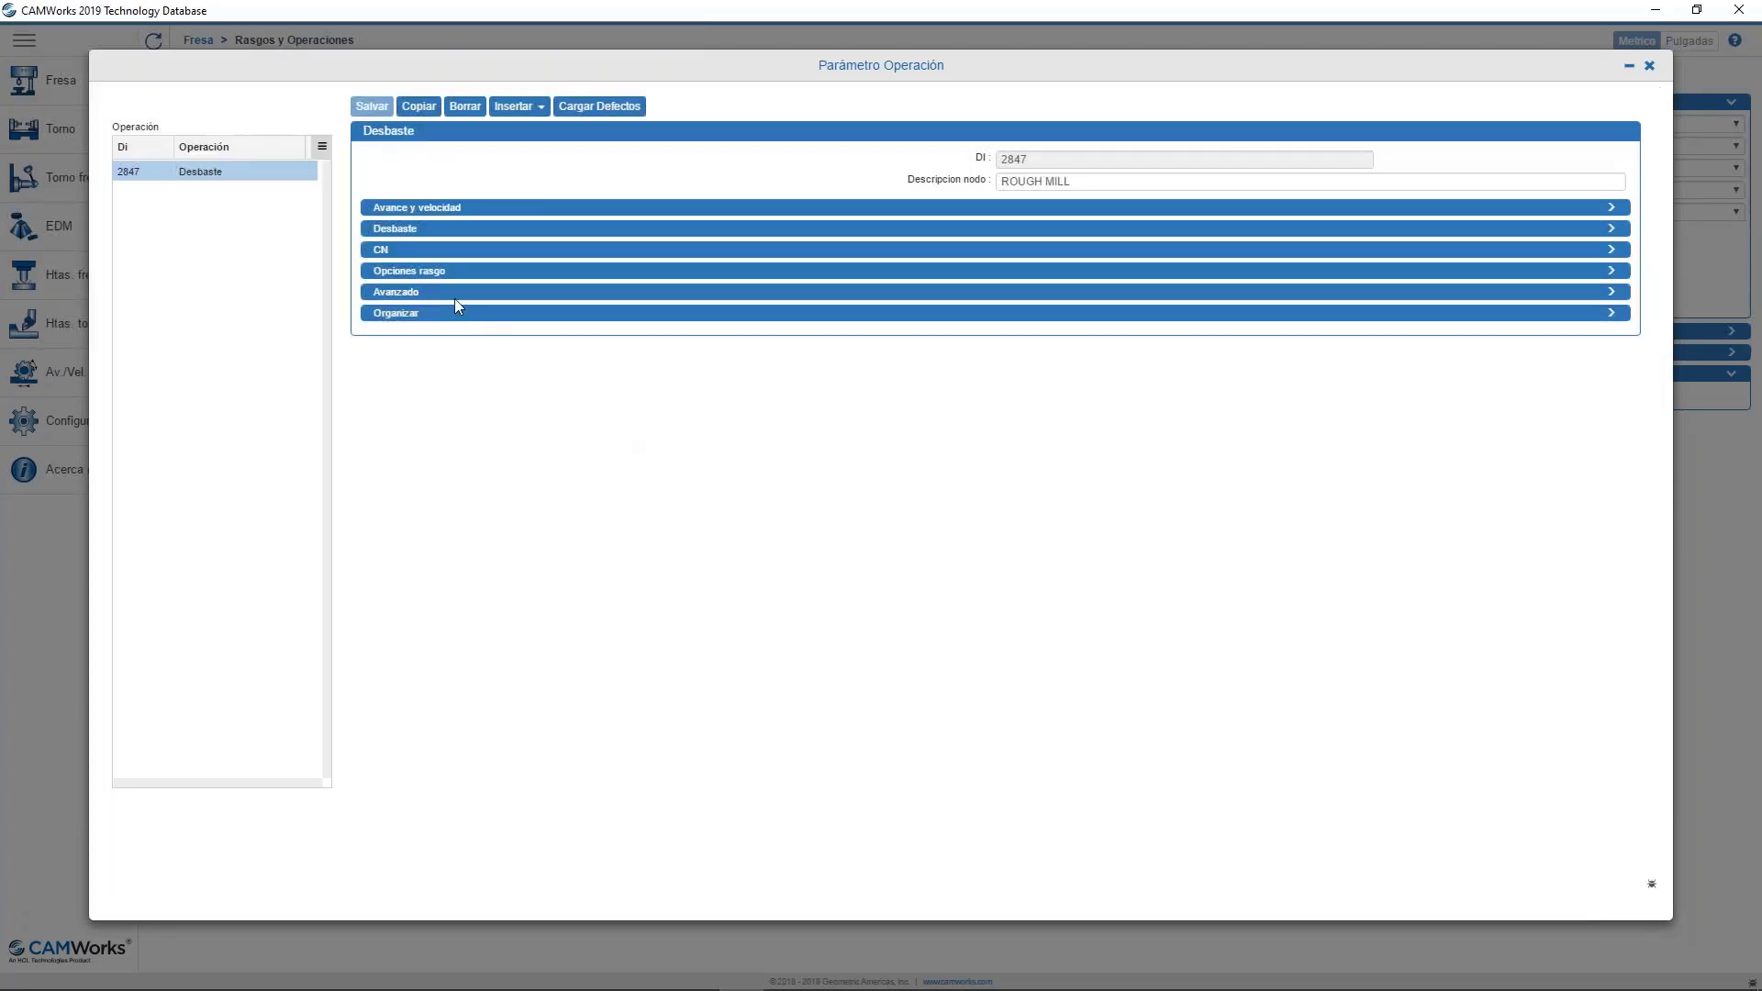
{"action": "left_click", "coordinate": [412, 211]}
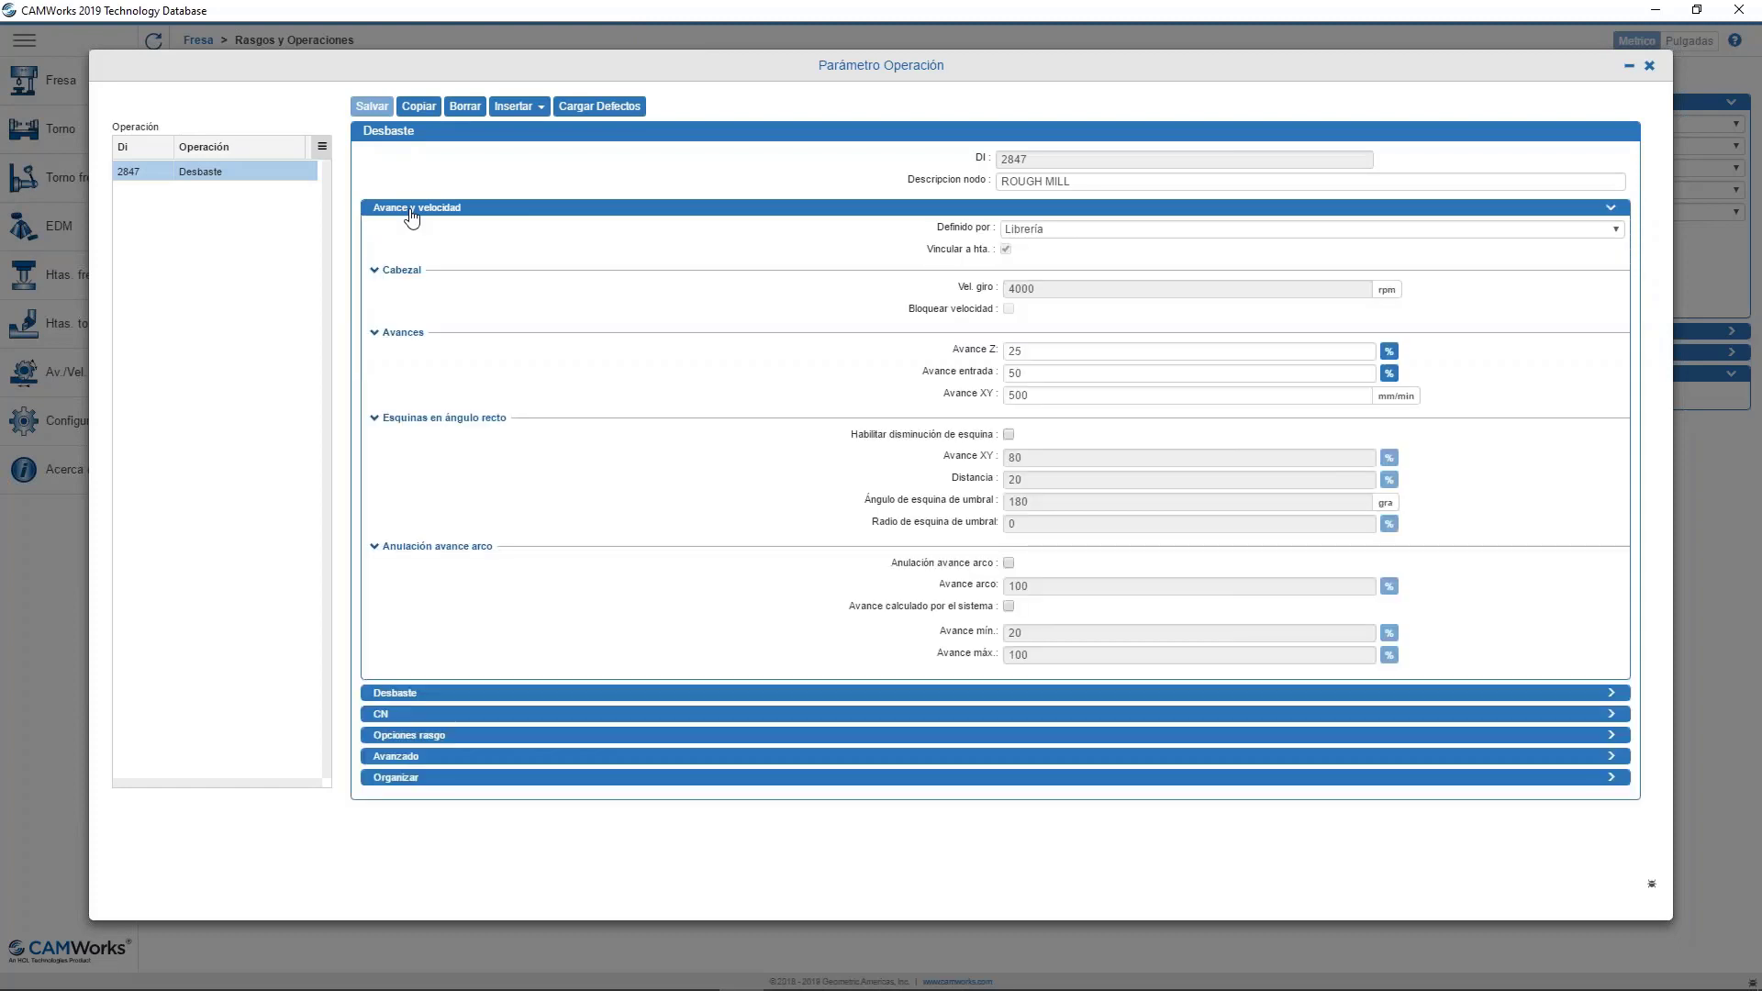
{"action": "left_click", "coordinate": [1049, 232]}
{"action": "left_click", "coordinate": [1060, 242]}
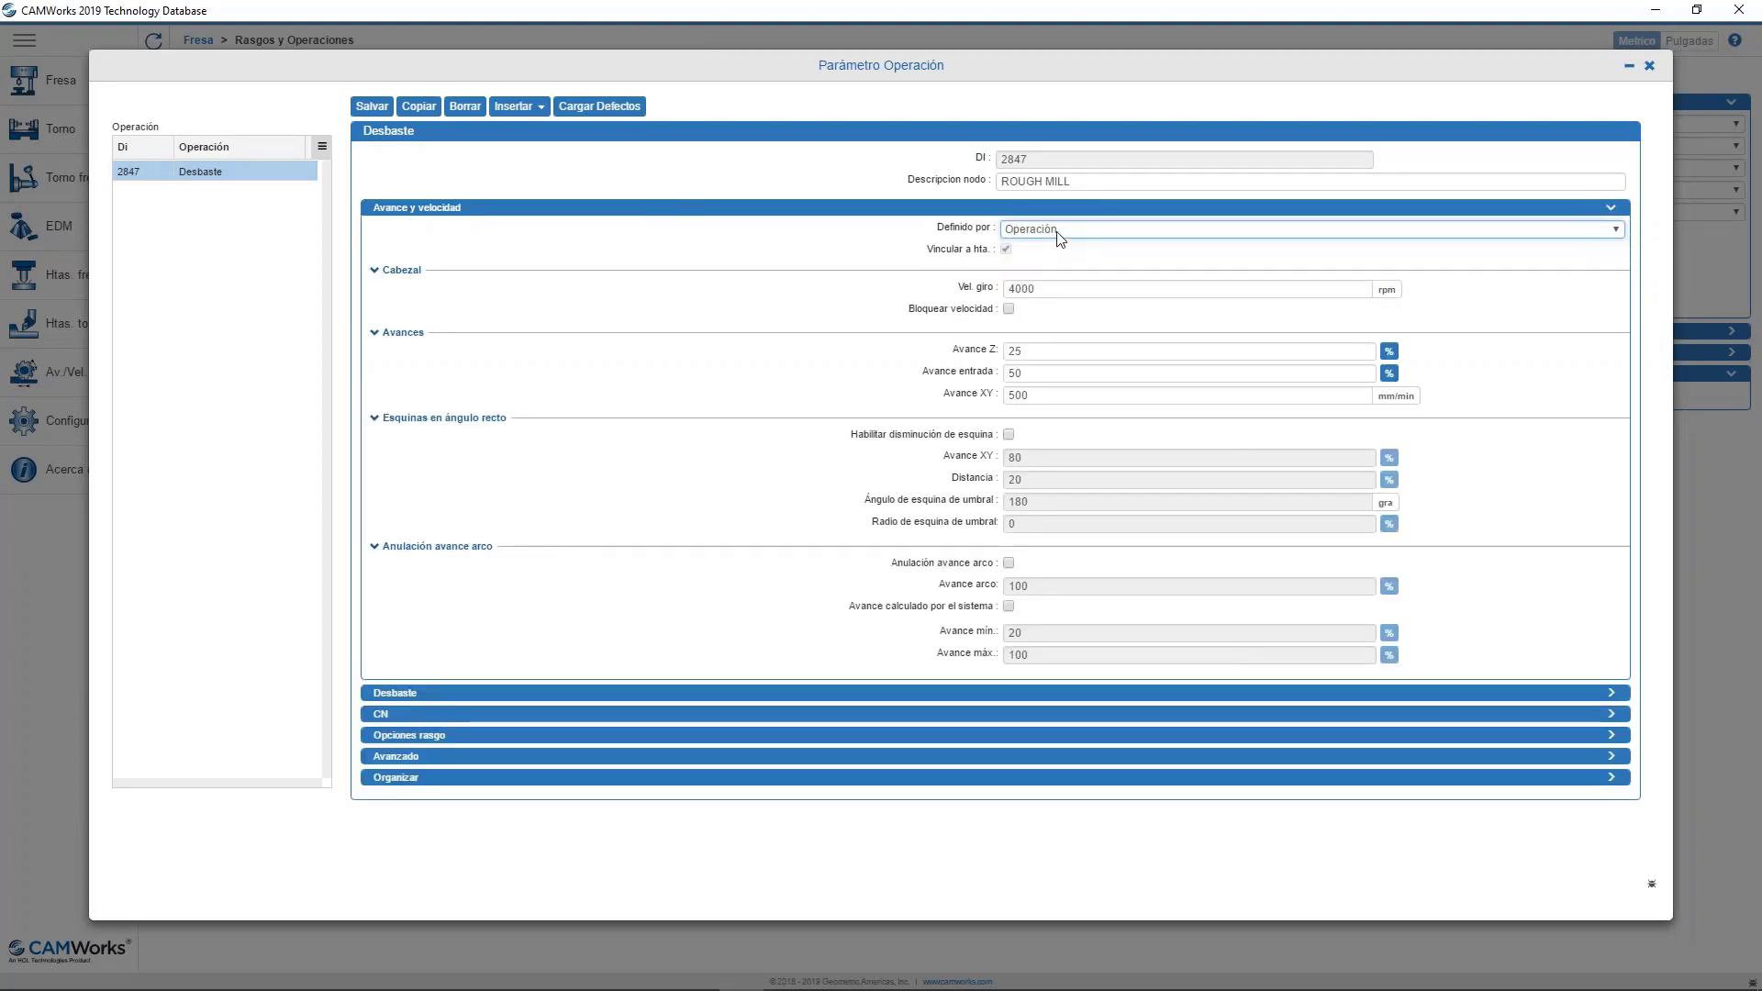
{"action": "left_click", "coordinate": [1060, 238]}
{"action": "left_click", "coordinate": [1056, 266]}
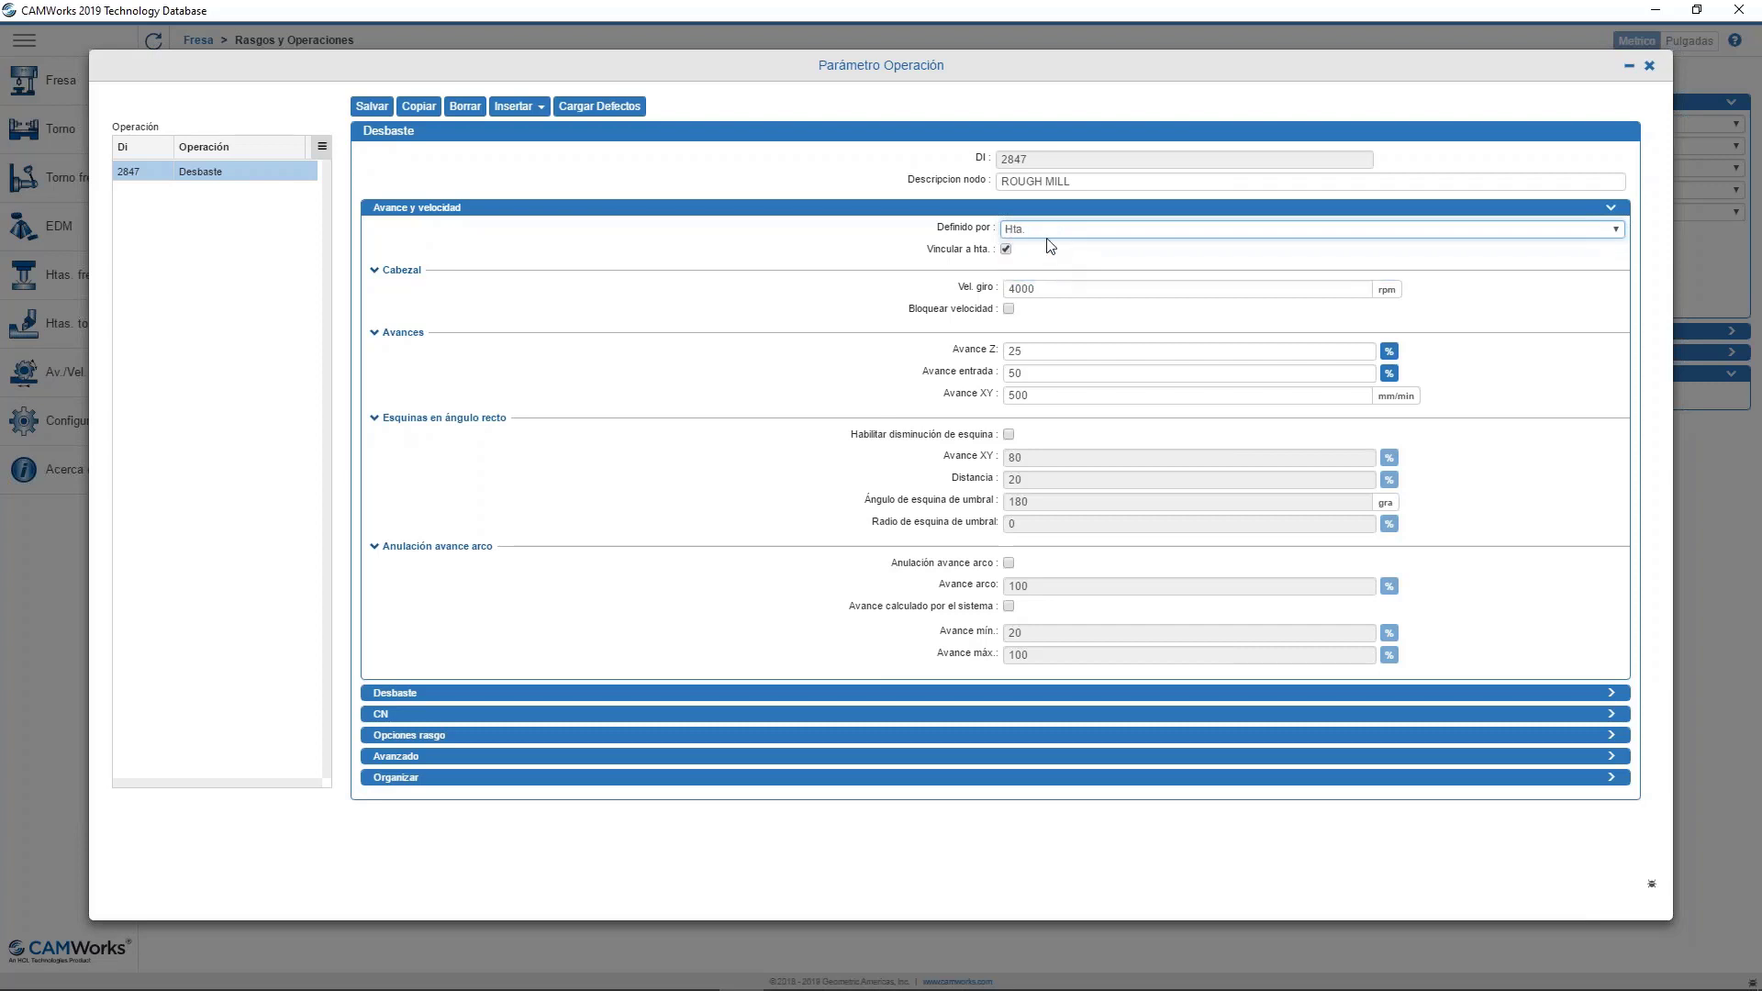
{"action": "left_click", "coordinate": [1049, 233]}
{"action": "left_click", "coordinate": [1045, 261]}
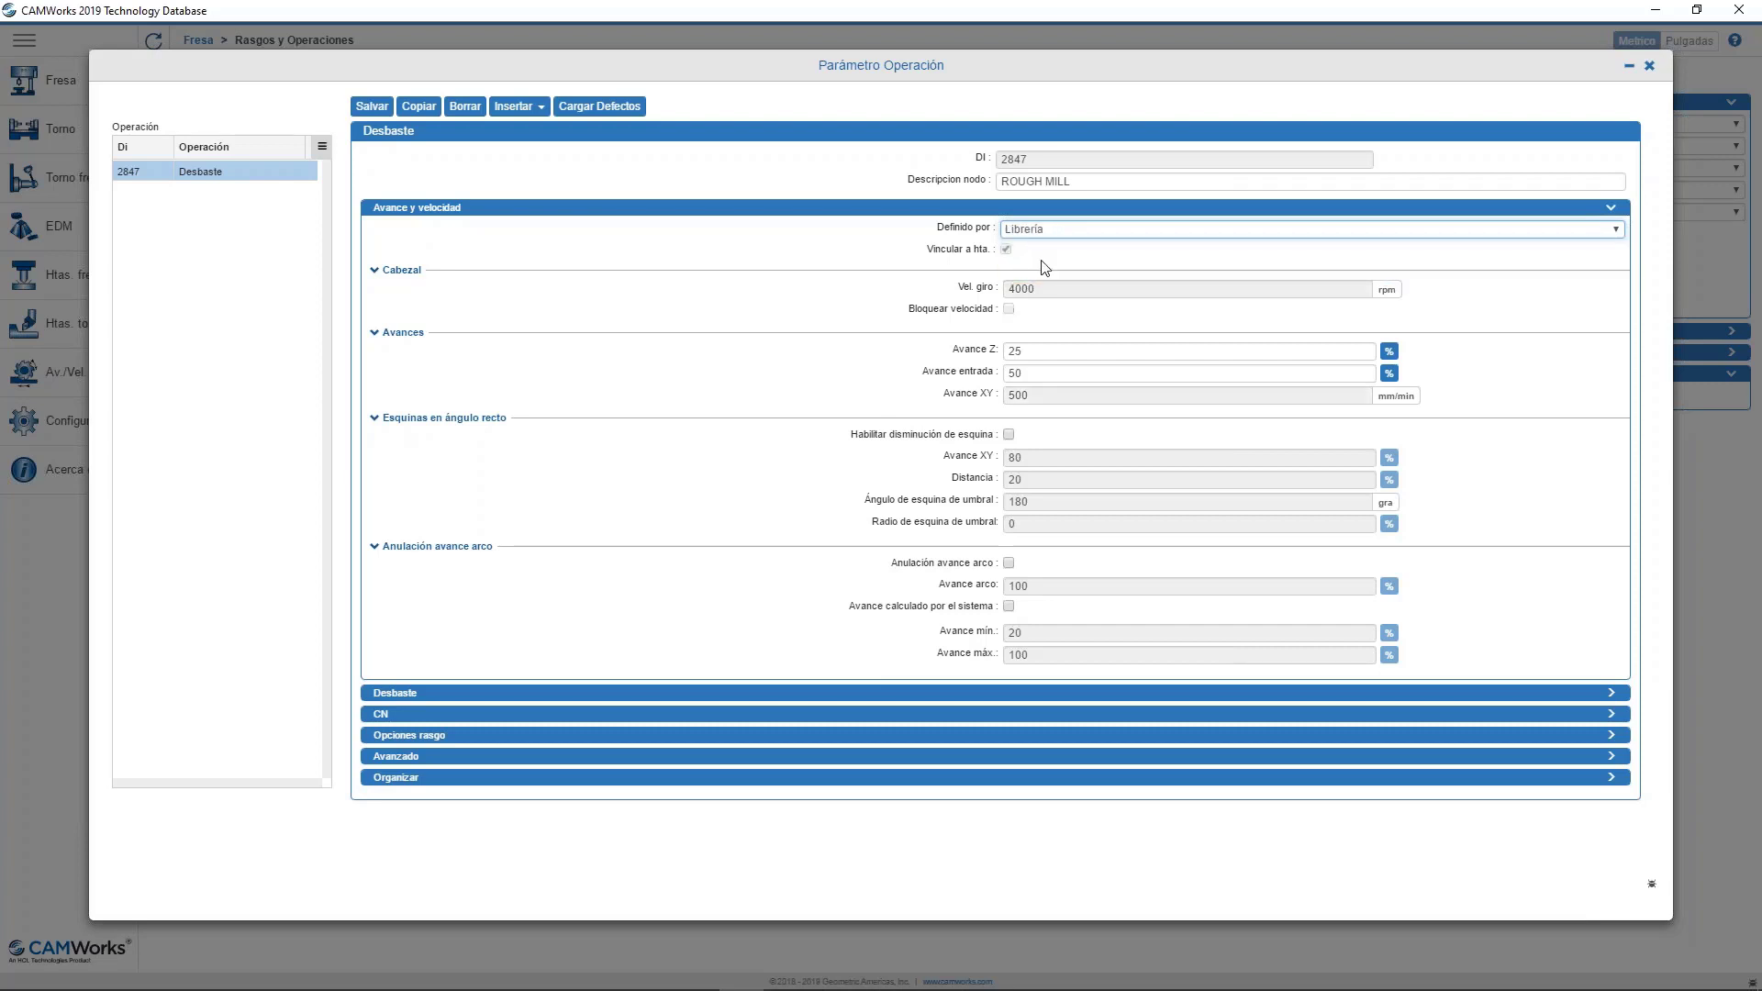
{"action": "left_click", "coordinate": [724, 211]}
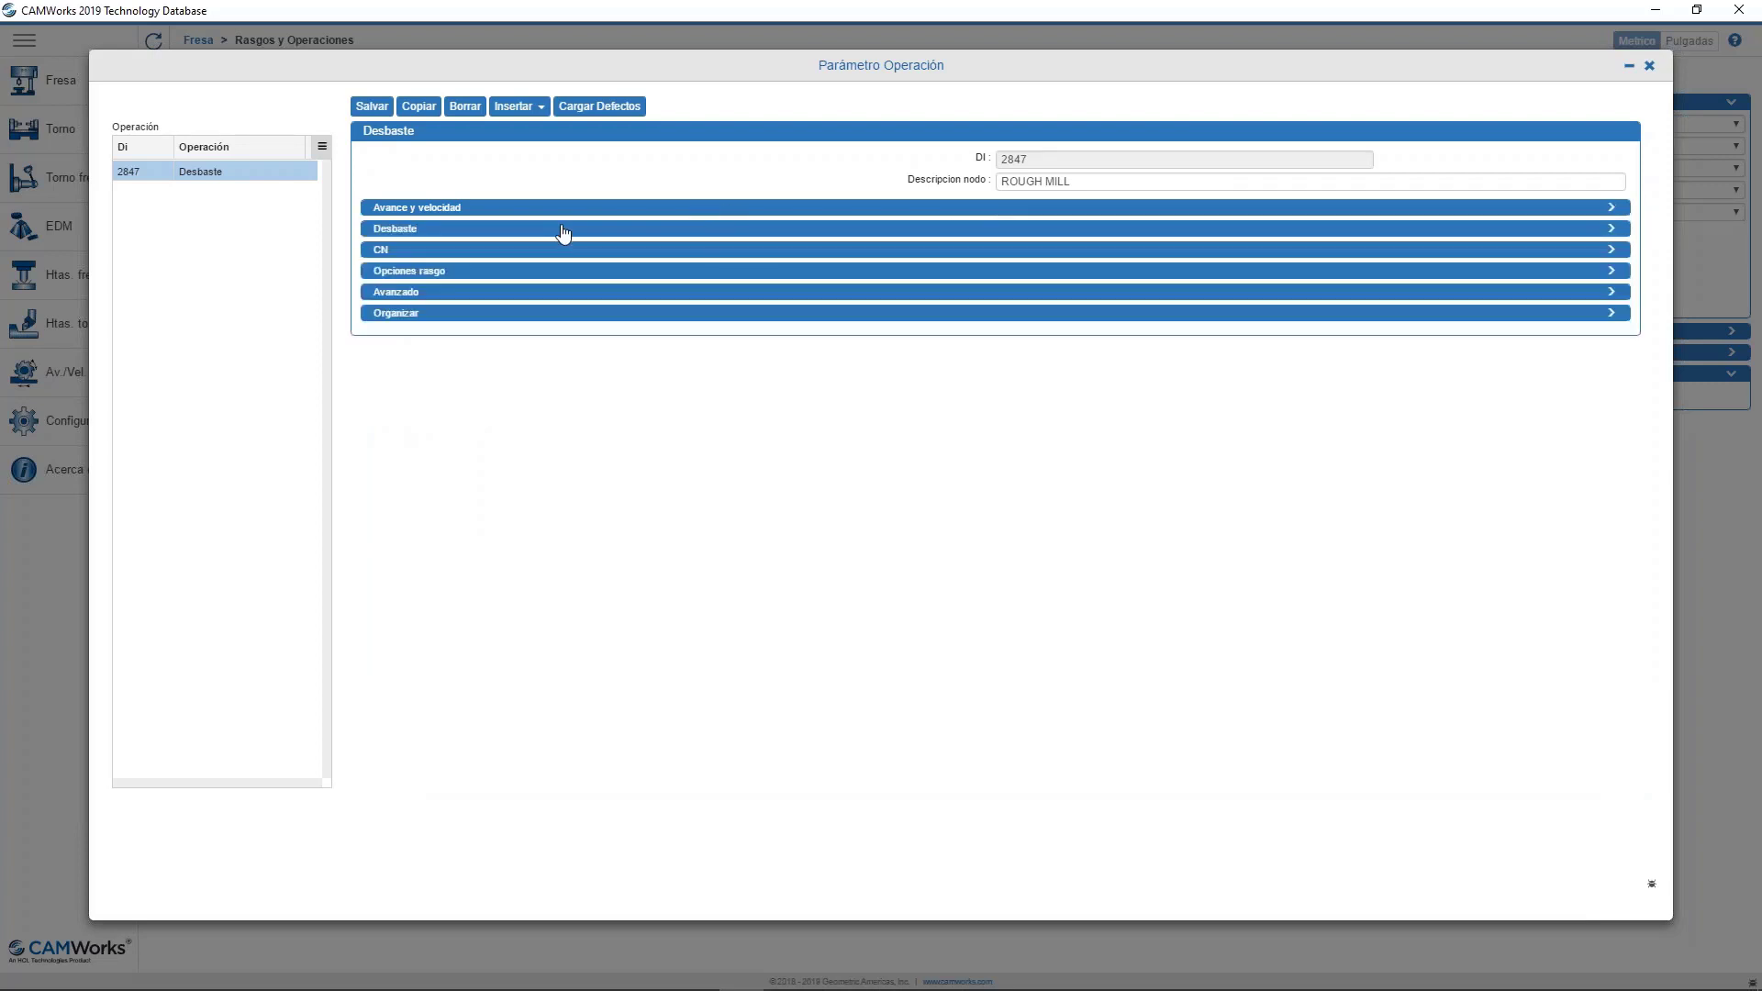
Choose Vaciado fuera as the Desbaste operation's roughing pattern and set its side allowance to 0,3 mm.
{"action": "left_click", "coordinate": [461, 232]}
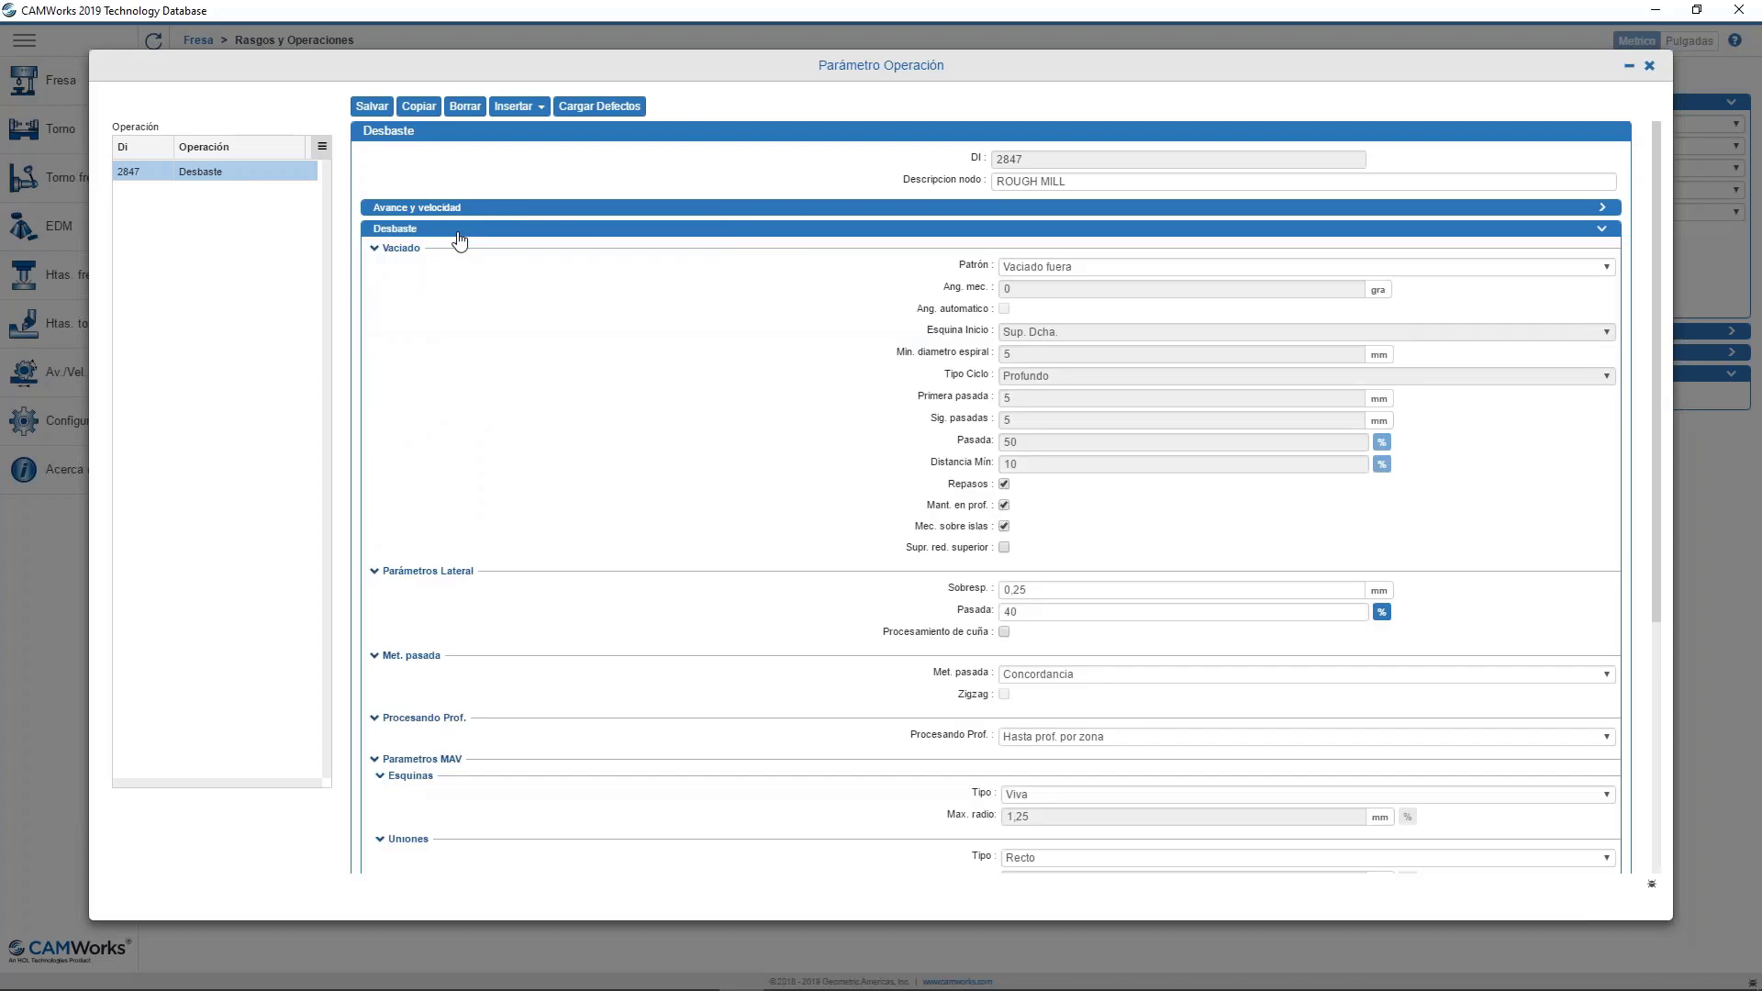
{"action": "left_click", "coordinate": [1090, 271]}
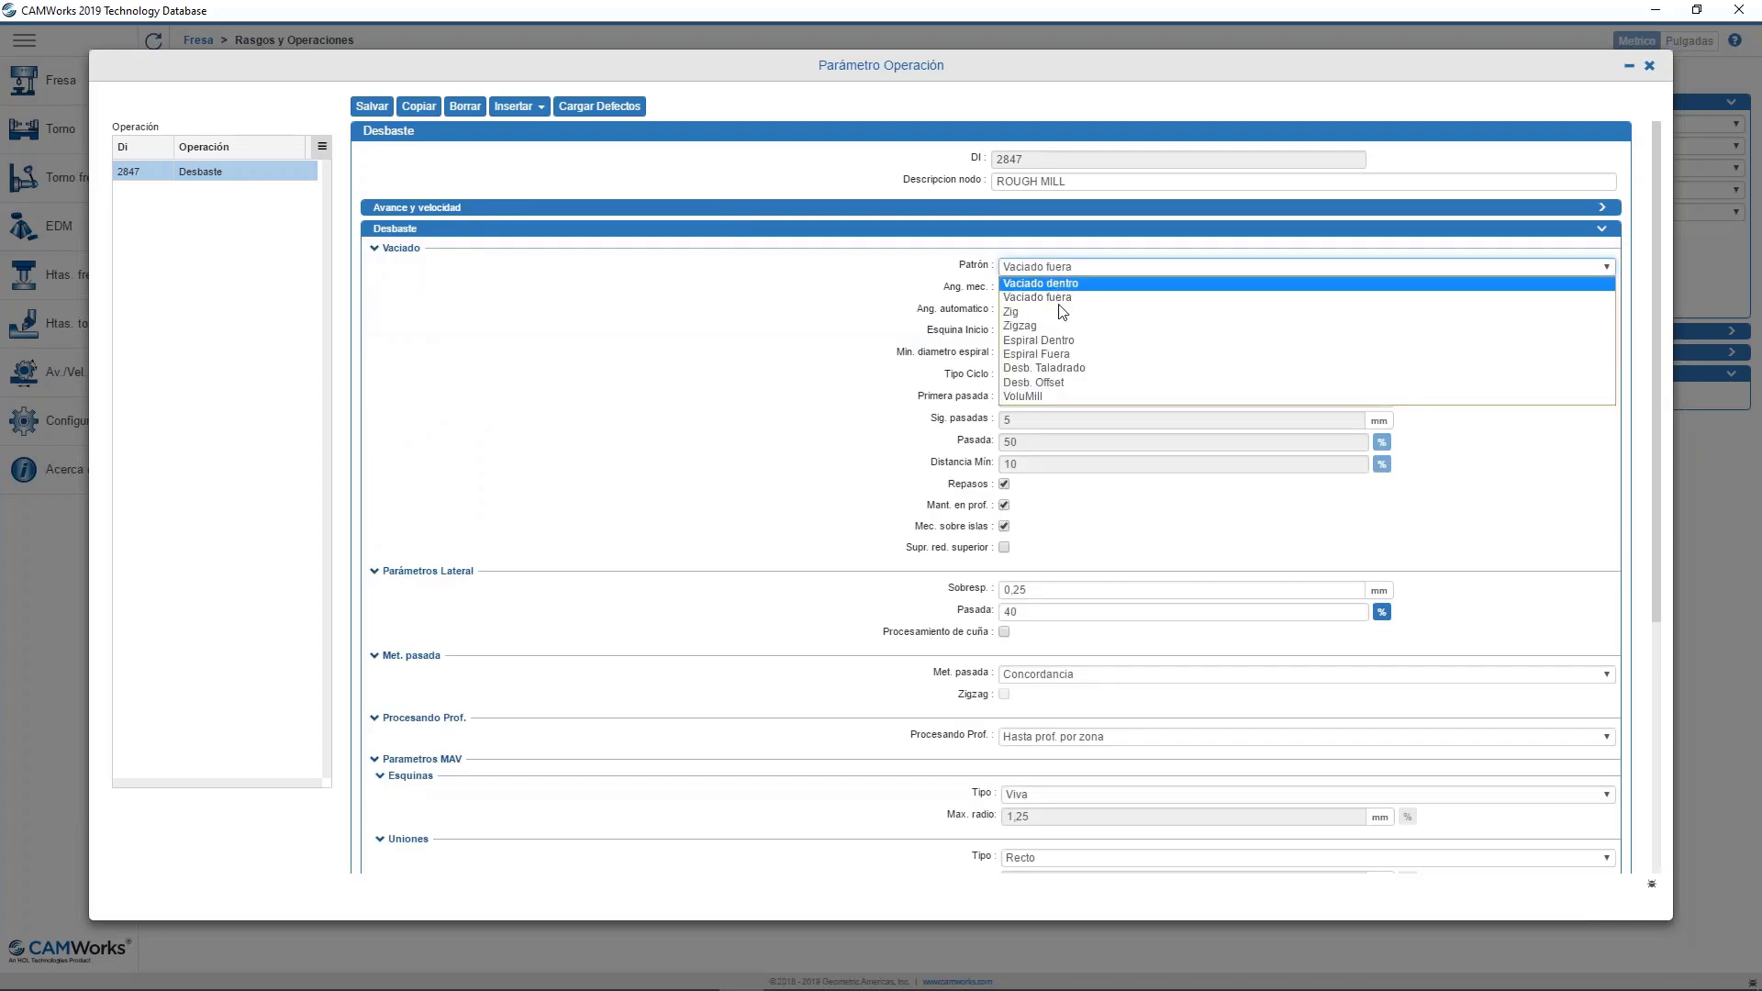
{"action": "left_click", "coordinate": [1061, 299]}
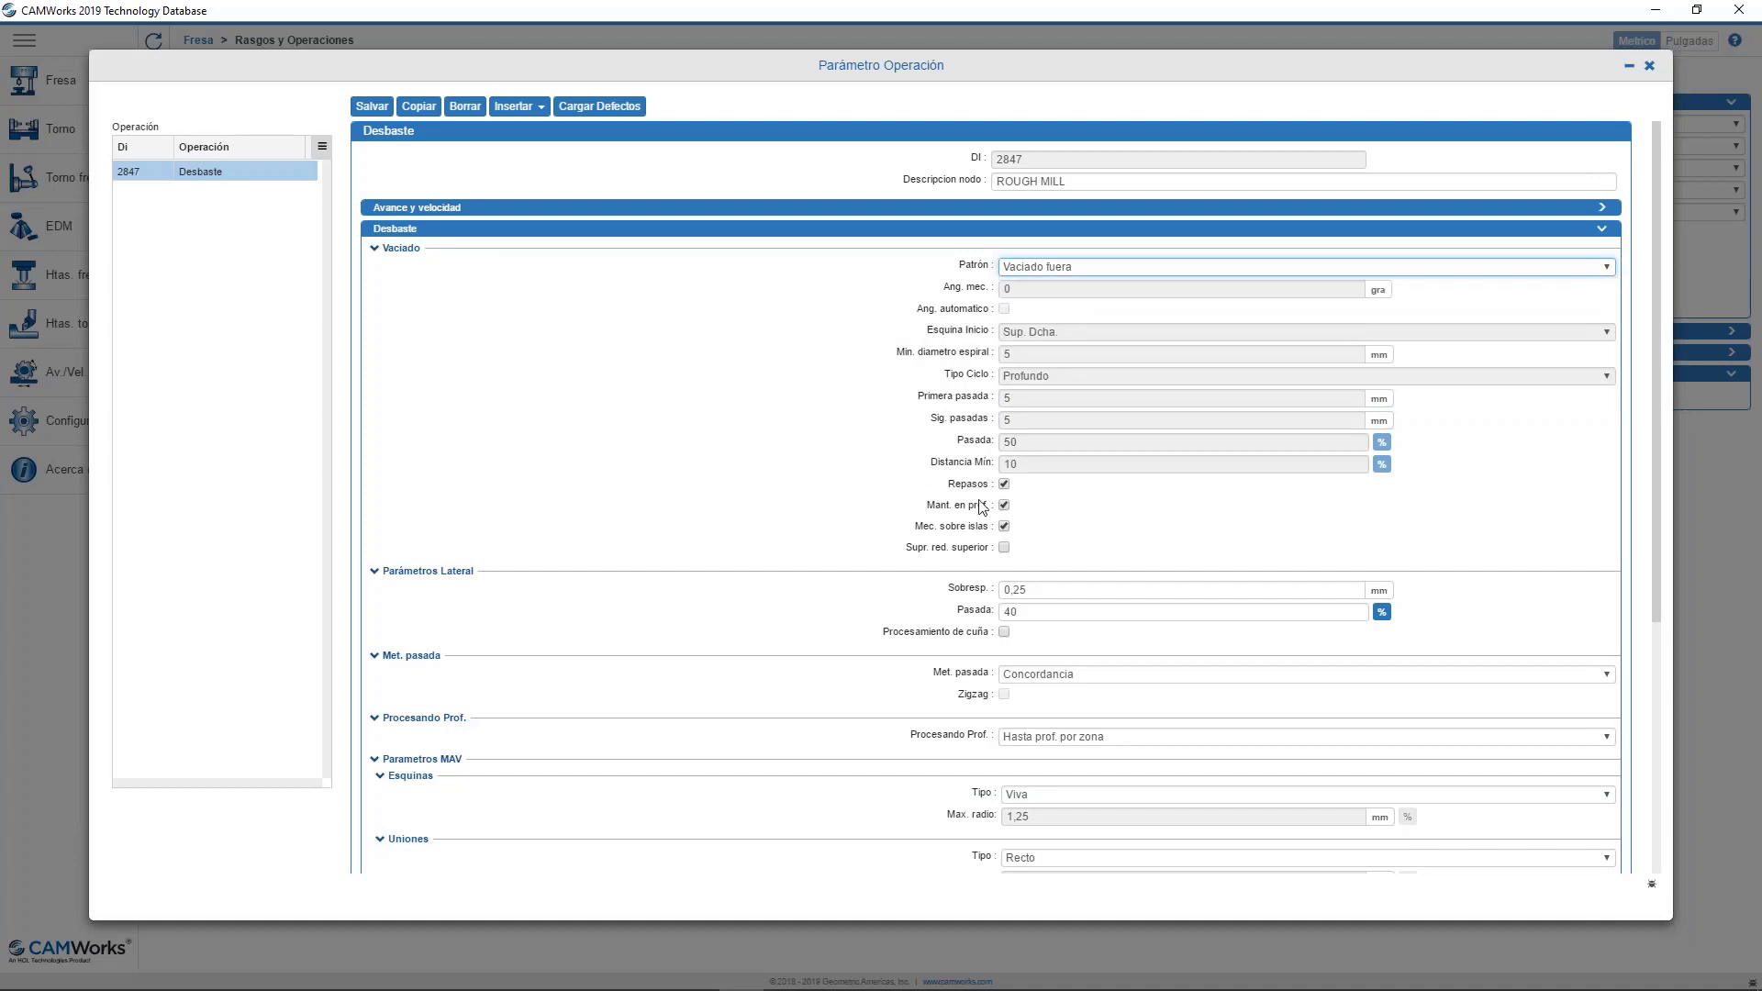
{"action": "left_click", "coordinate": [1047, 587]}
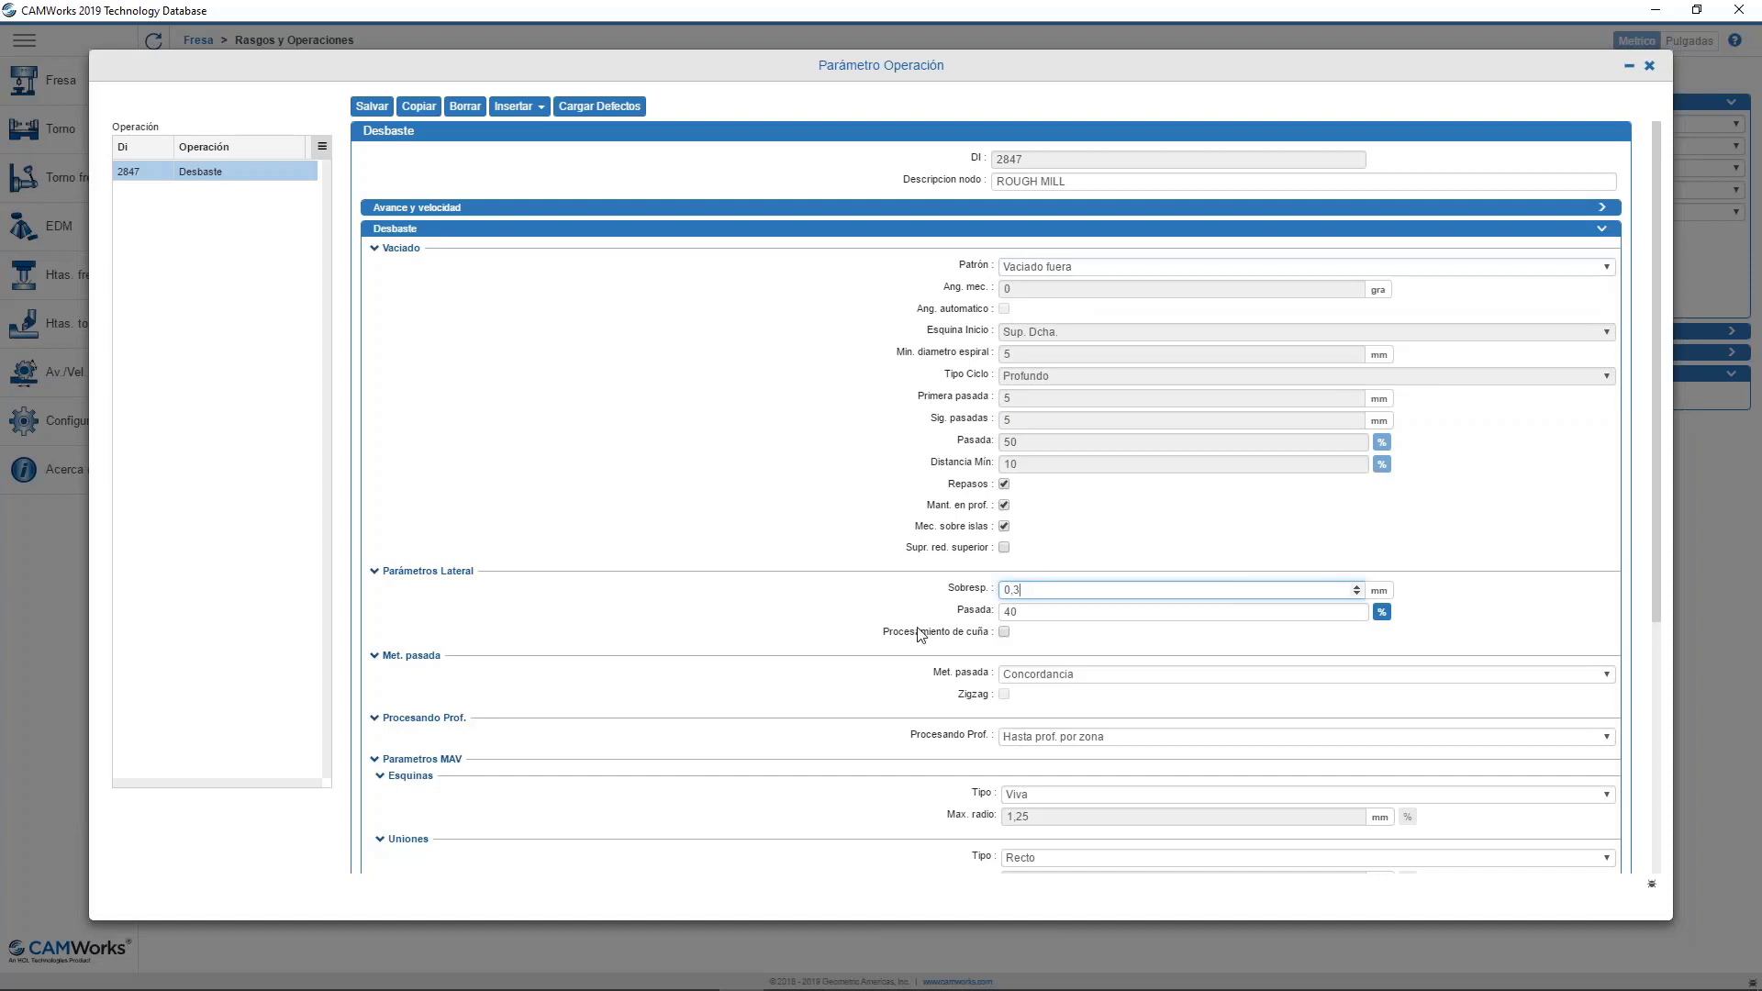
{"action": "scroll", "coordinate": [1092, 632], "scroll_direction": "down", "scroll_amount": 2}
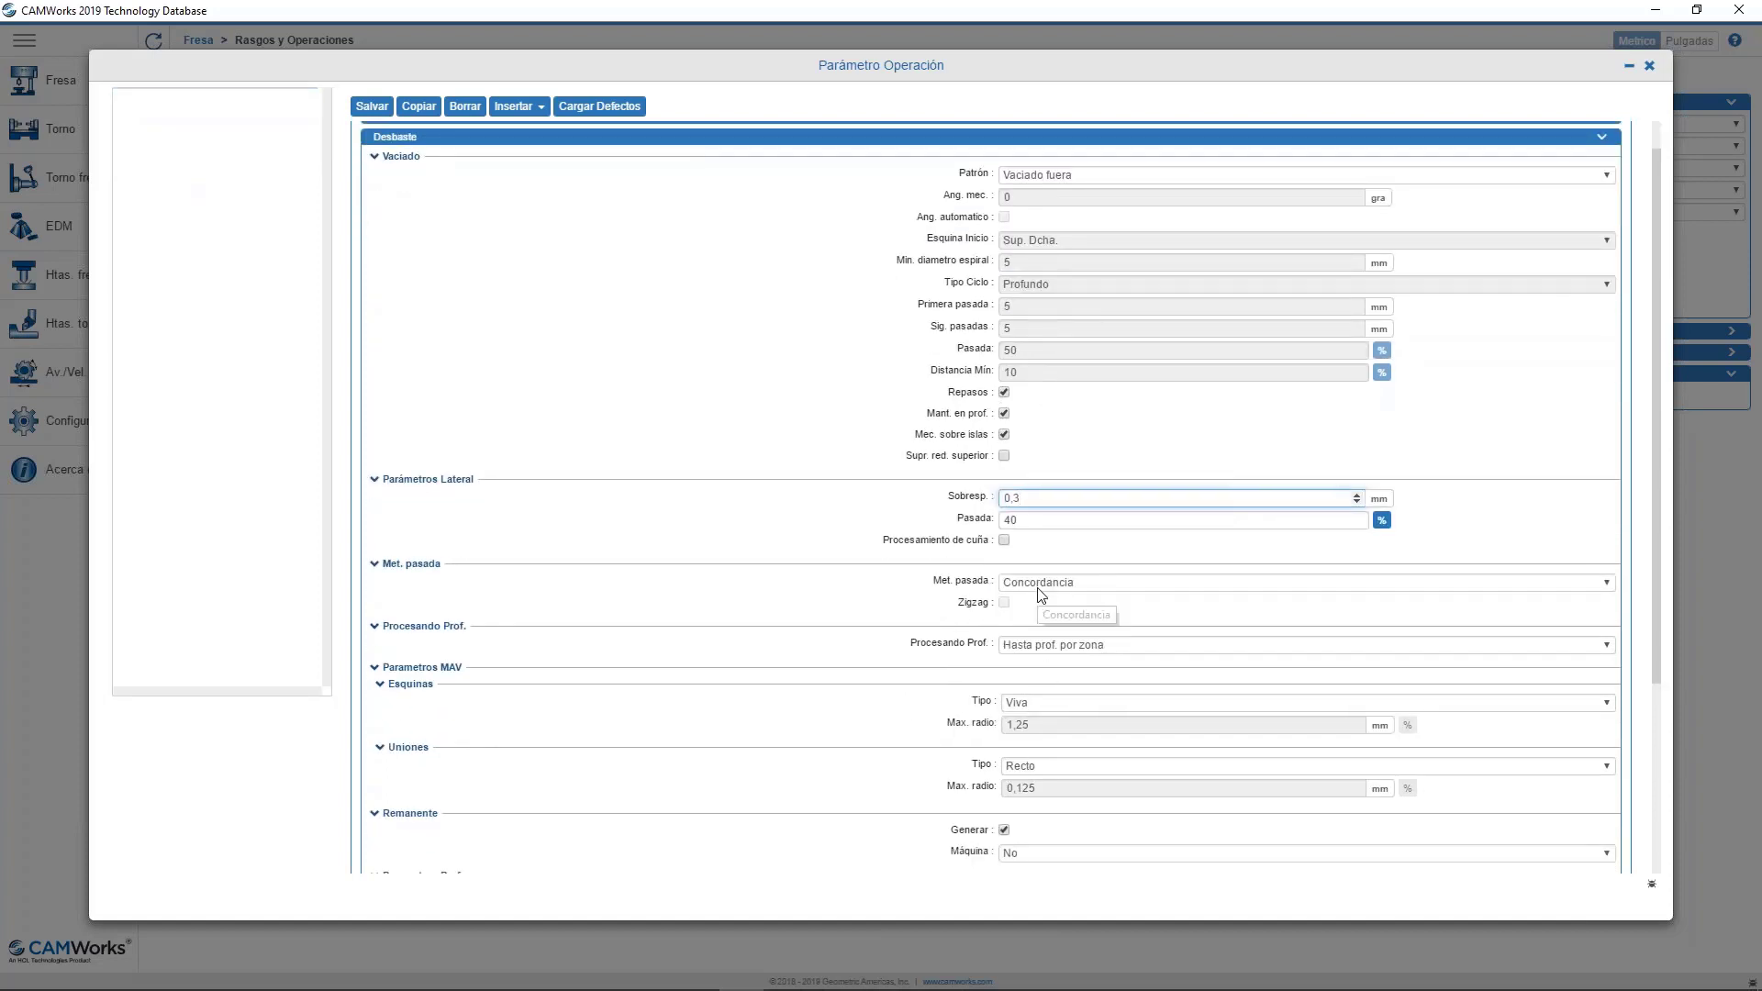
Enter a bottom allowance (Sobresp. fondo) in the Desbaste operation's depth parameters.
{"action": "scroll", "coordinate": [1037, 633], "scroll_direction": "down", "scroll_amount": 5}
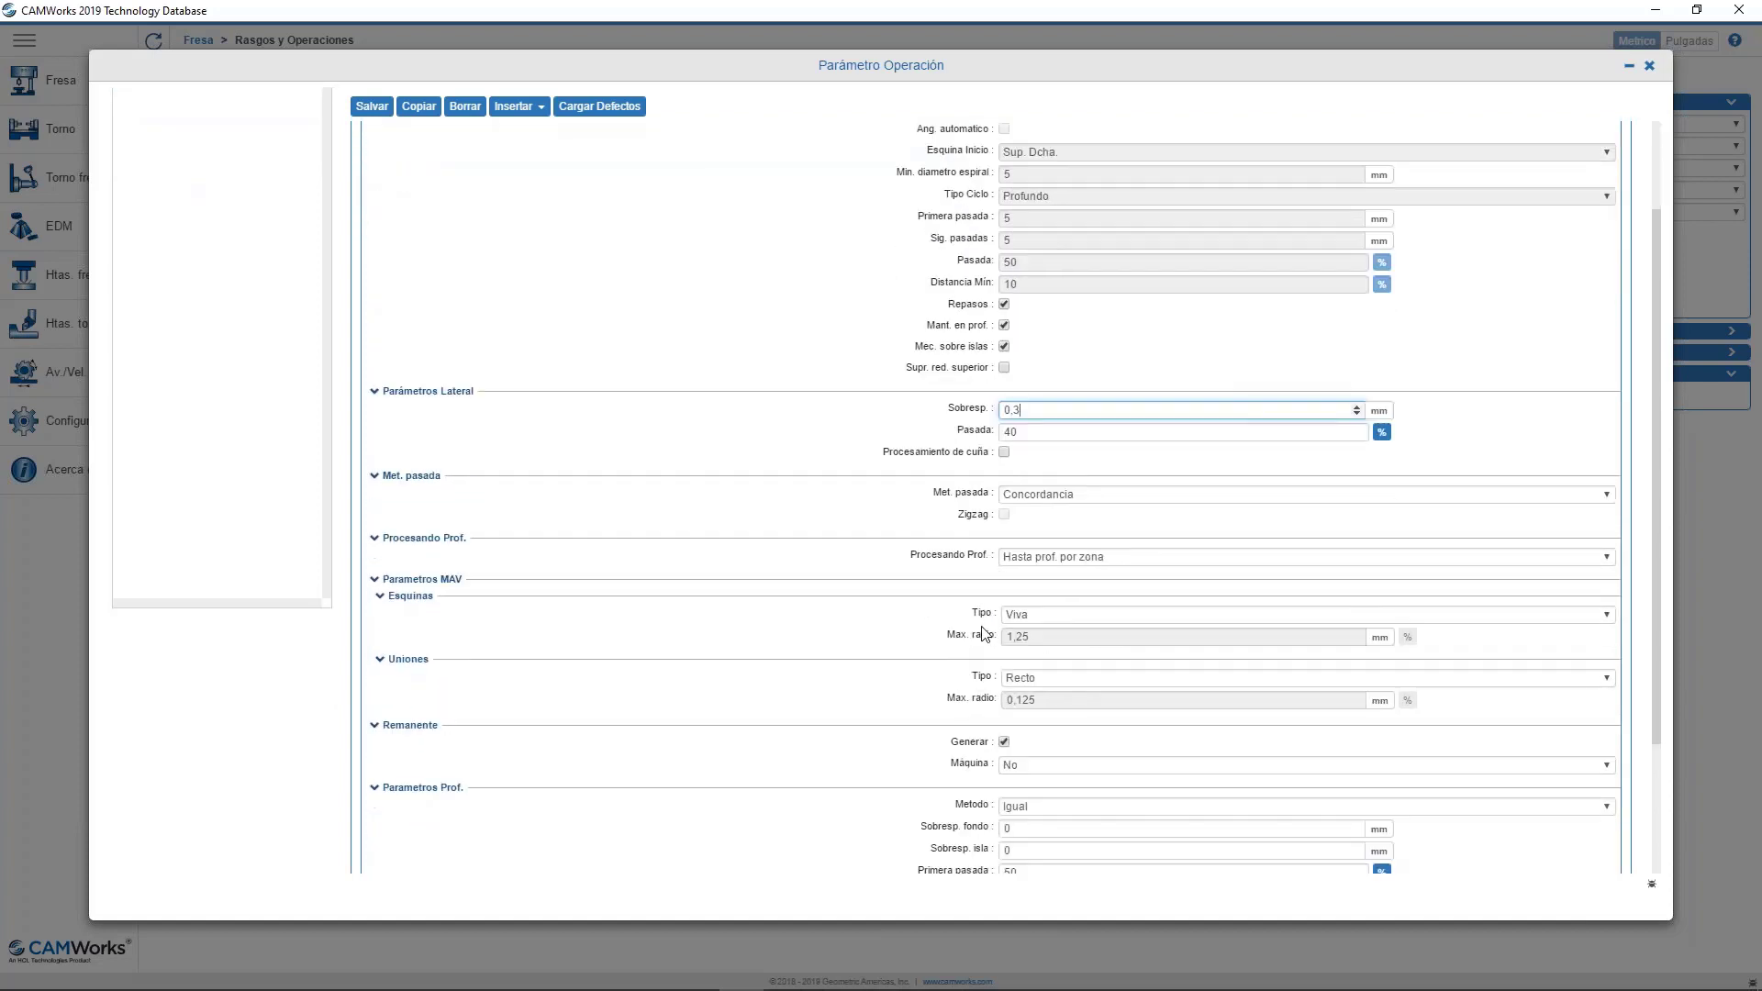
{"action": "left_click", "coordinate": [1030, 640]}
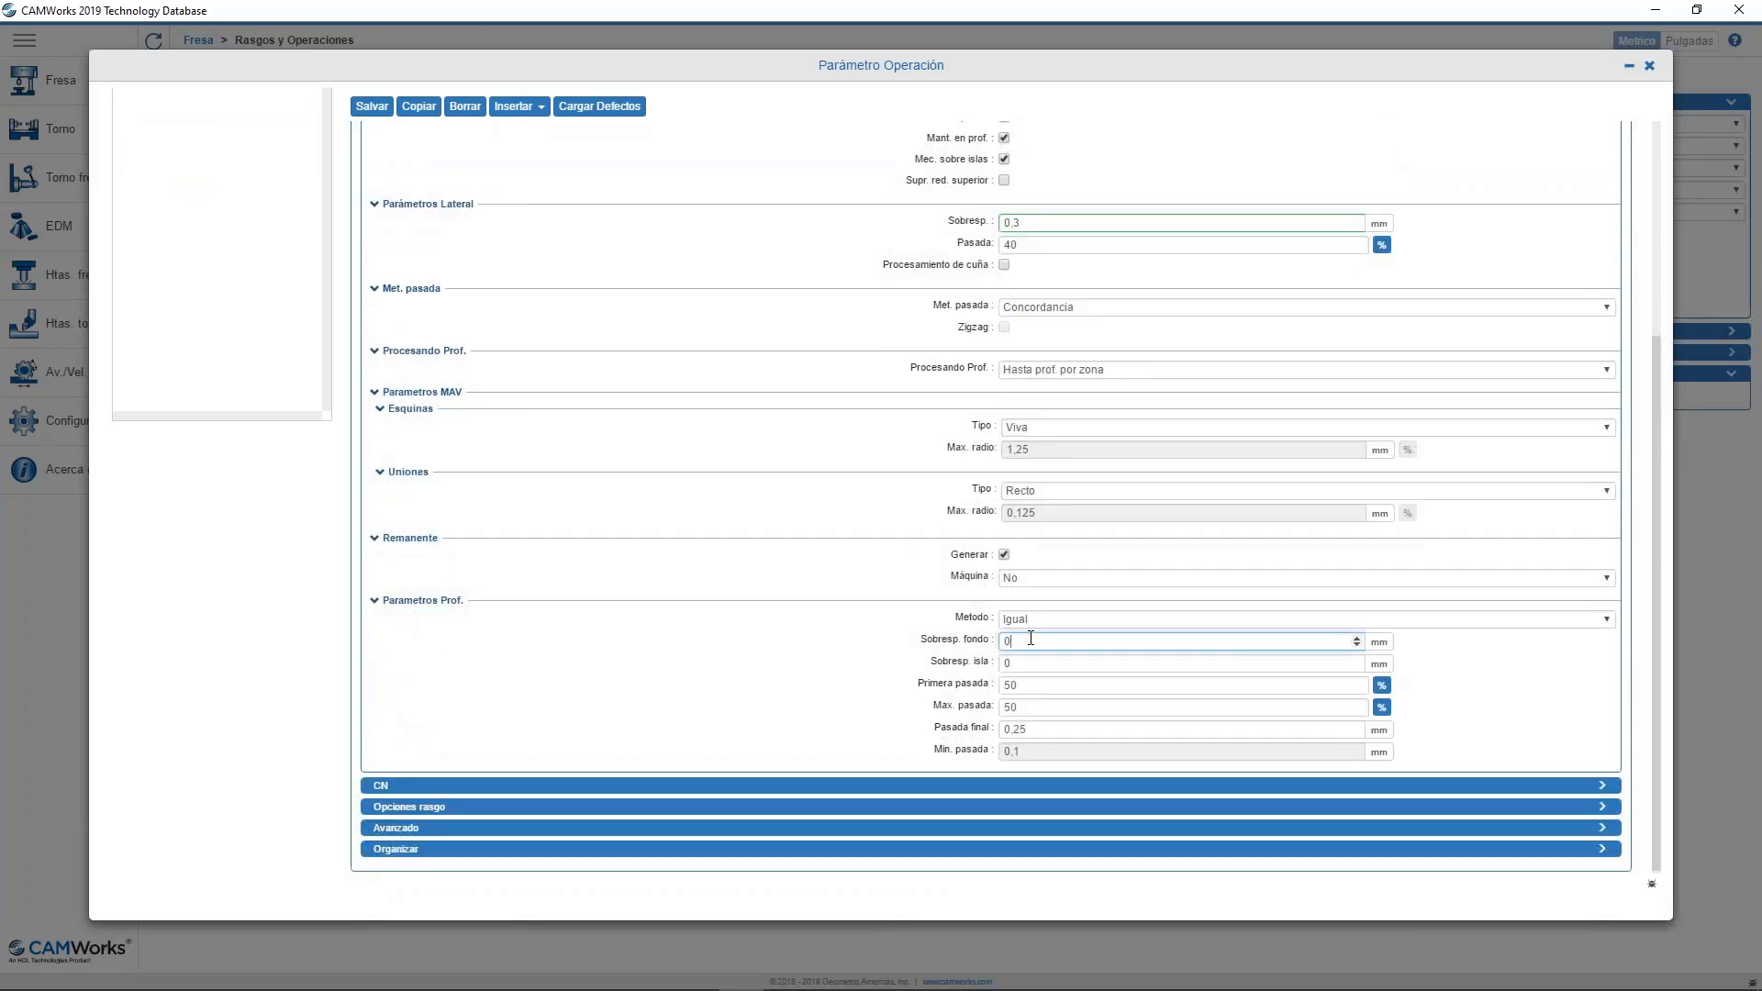
{"action": "type", "text": ",41"}
{"action": "key", "text": "BackSpace"}
{"action": "type", "text": "1"}
{"action": "scroll", "coordinate": [867, 592], "scroll_direction": "up", "scroll_amount": 5}
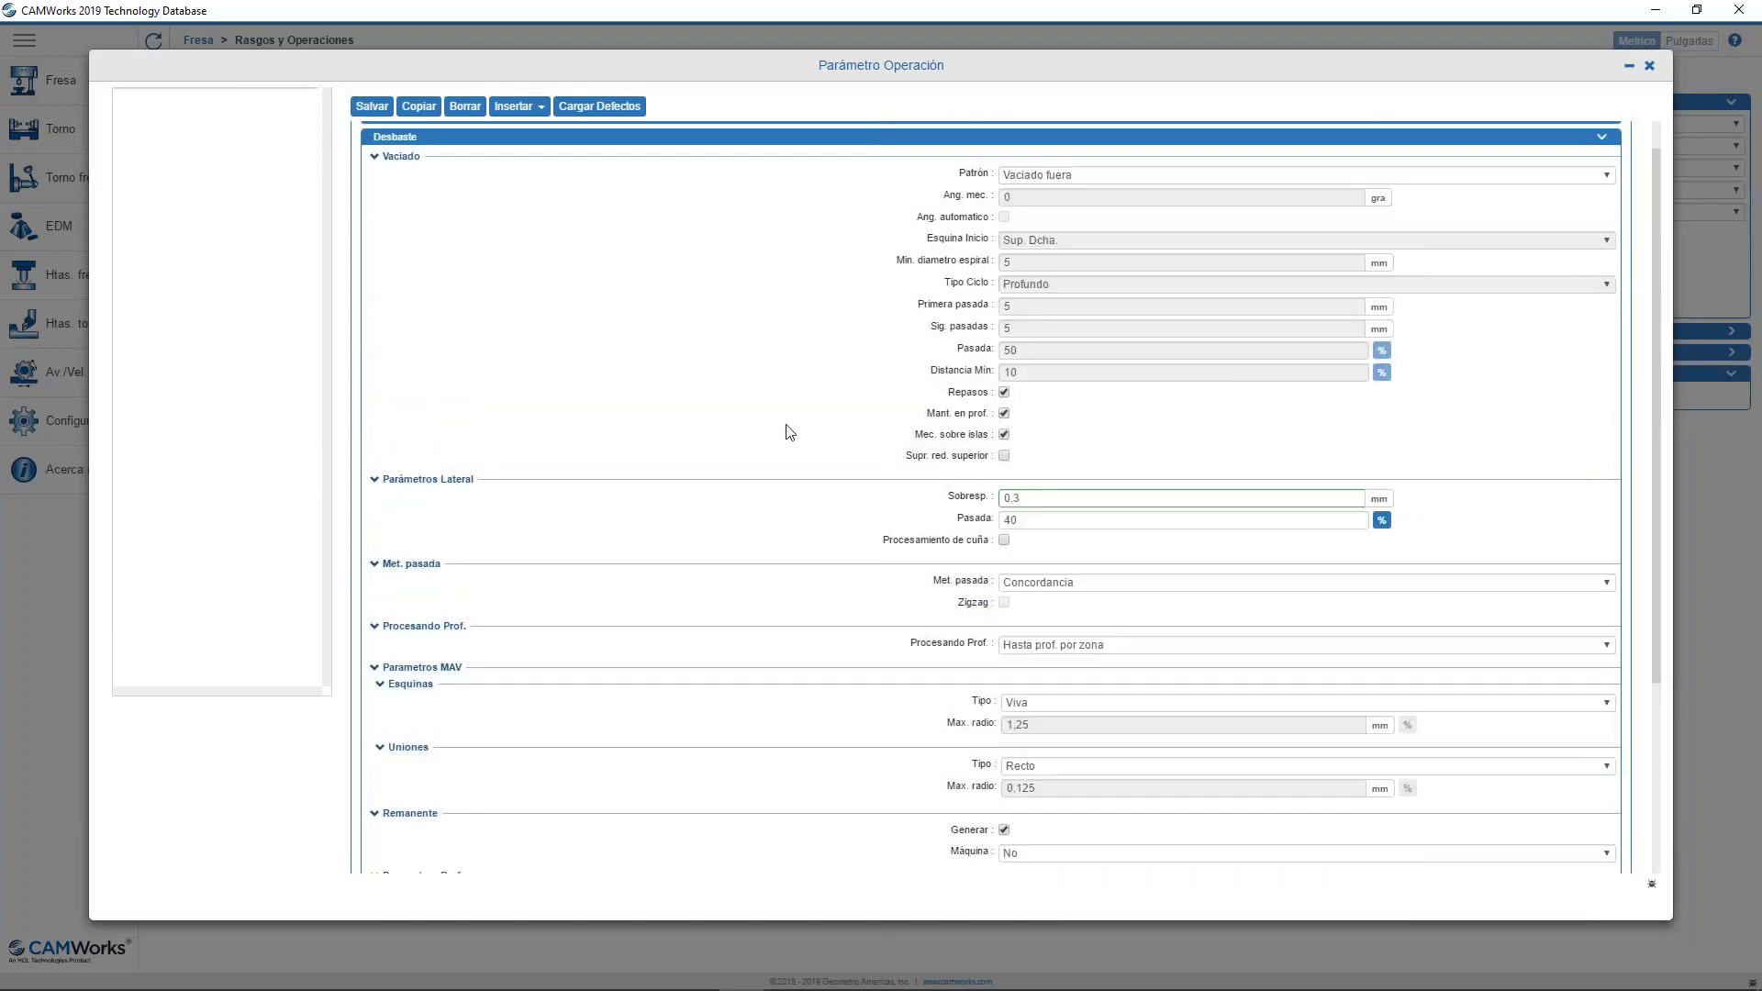
Examine the Desbaste operation's CN, Opciones rasgo, Avanzado and Organizar parameter groups.
{"action": "left_click", "coordinate": [722, 230]}
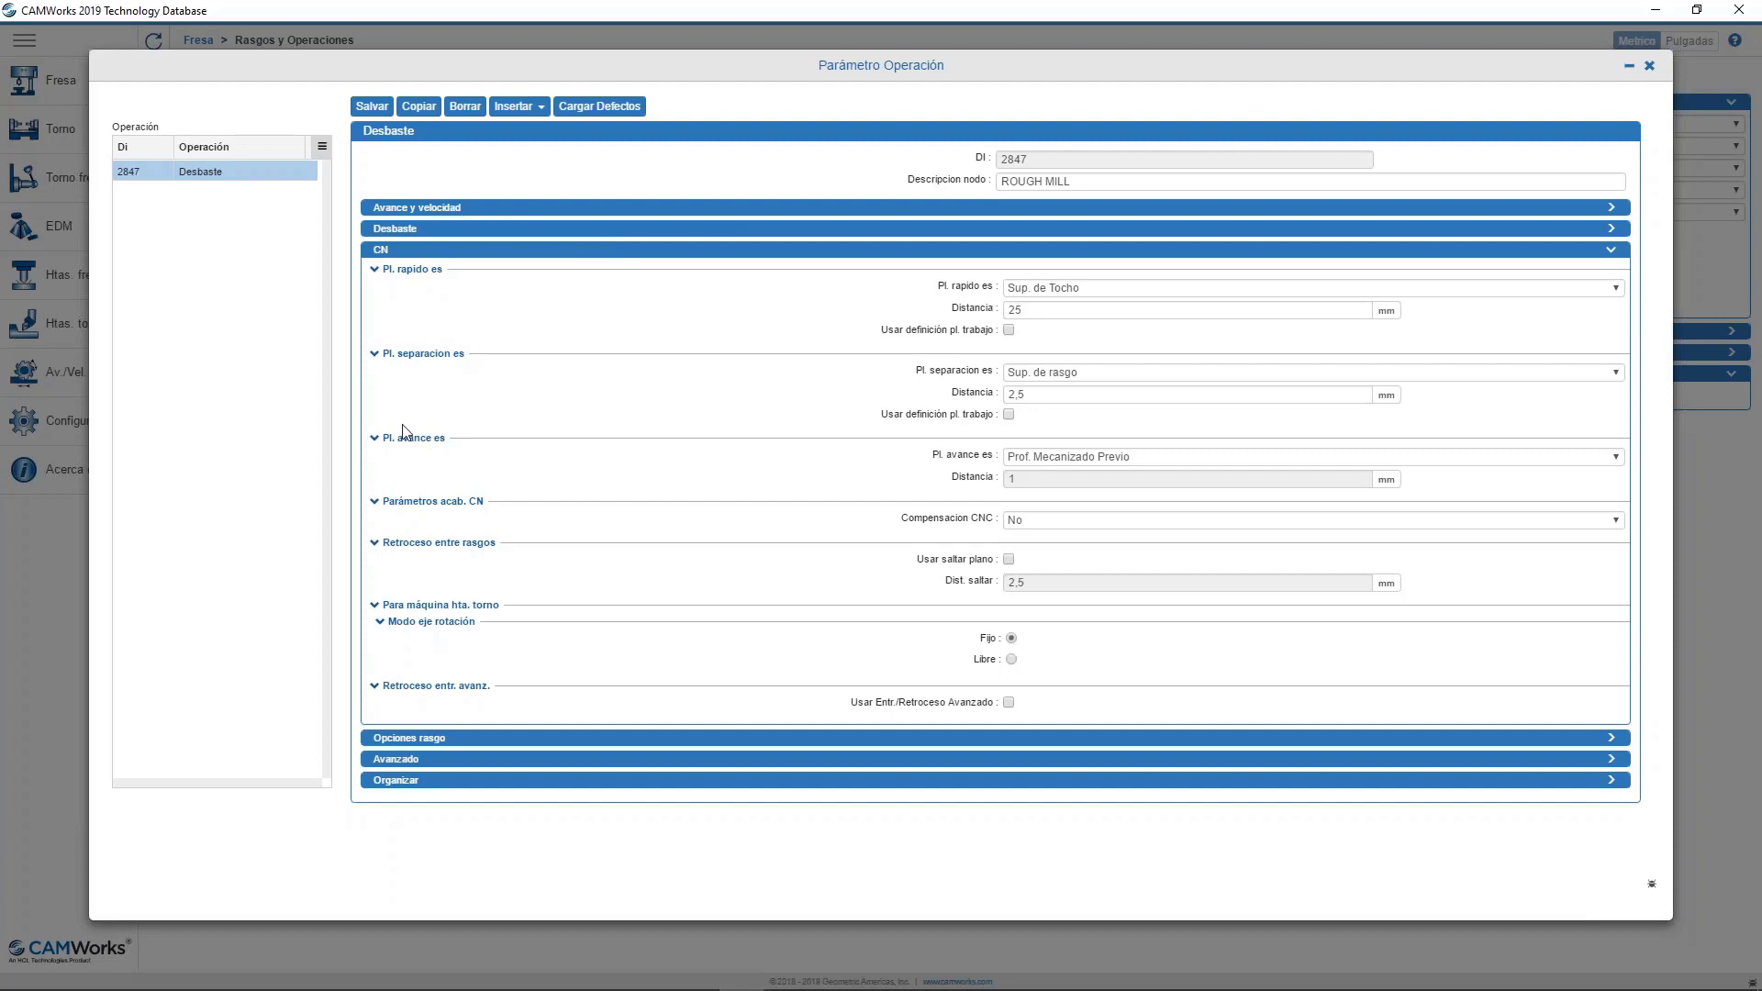
{"action": "left_click", "coordinate": [486, 250]}
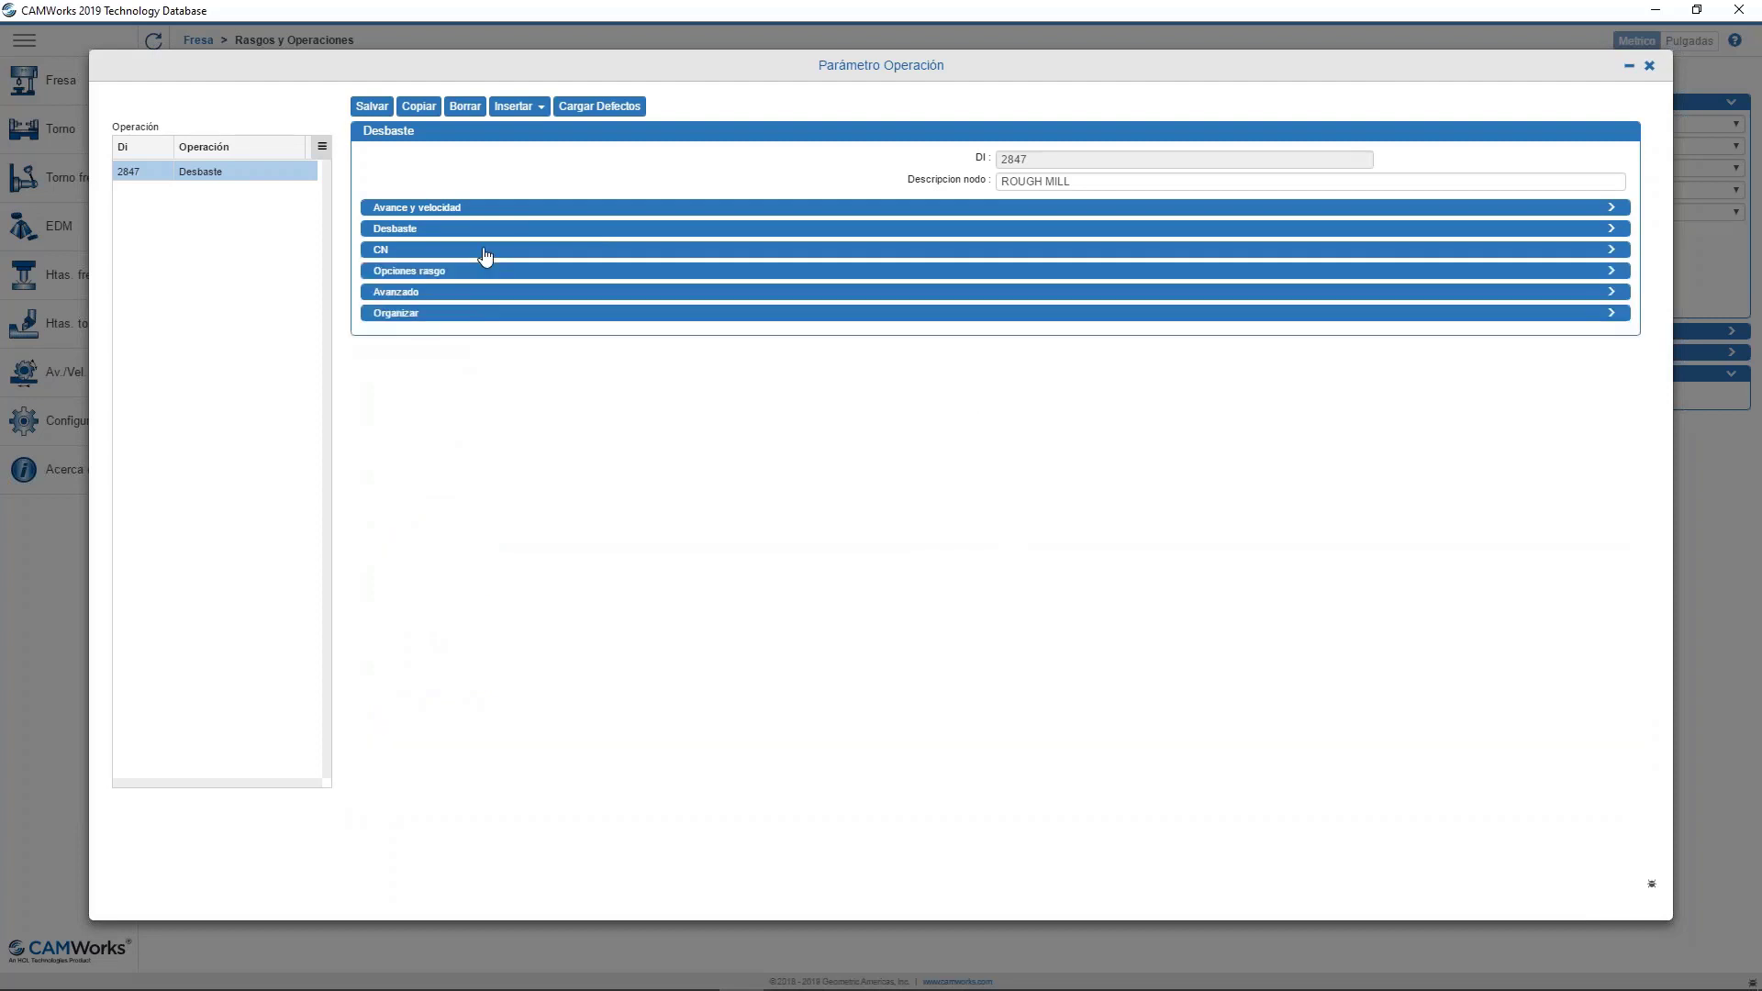
{"action": "left_click", "coordinate": [485, 271]}
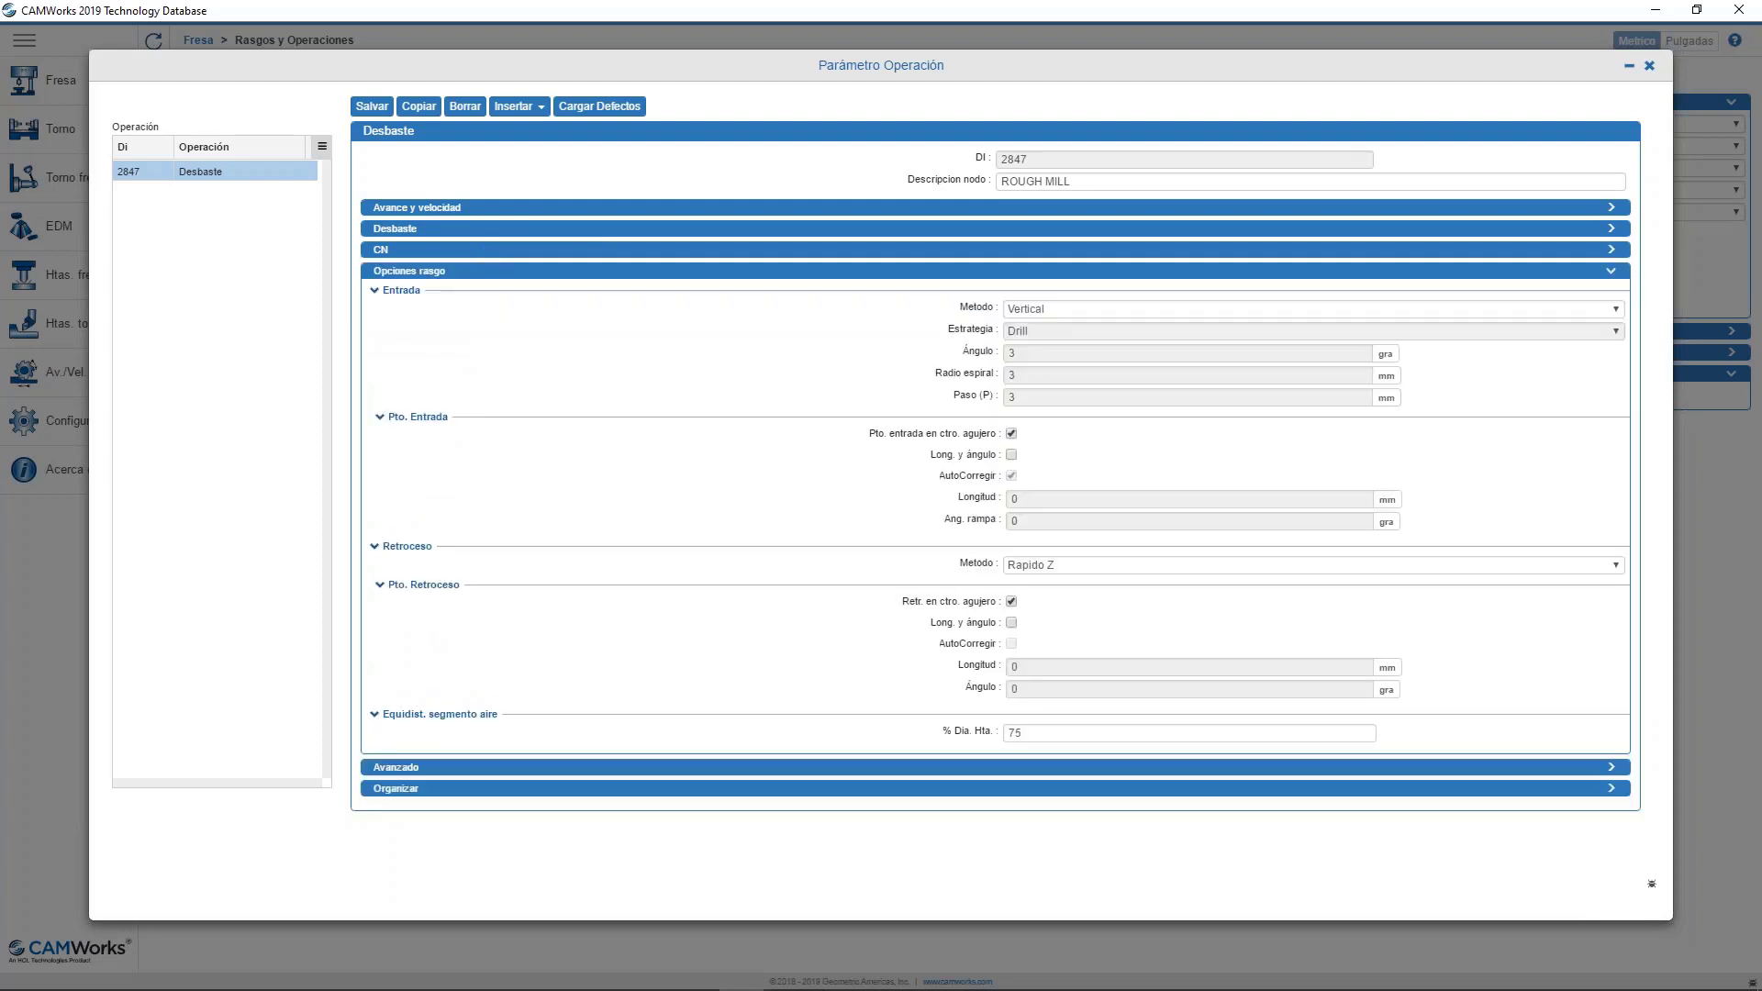
{"action": "left_click", "coordinate": [478, 274]}
{"action": "left_click", "coordinate": [428, 294]}
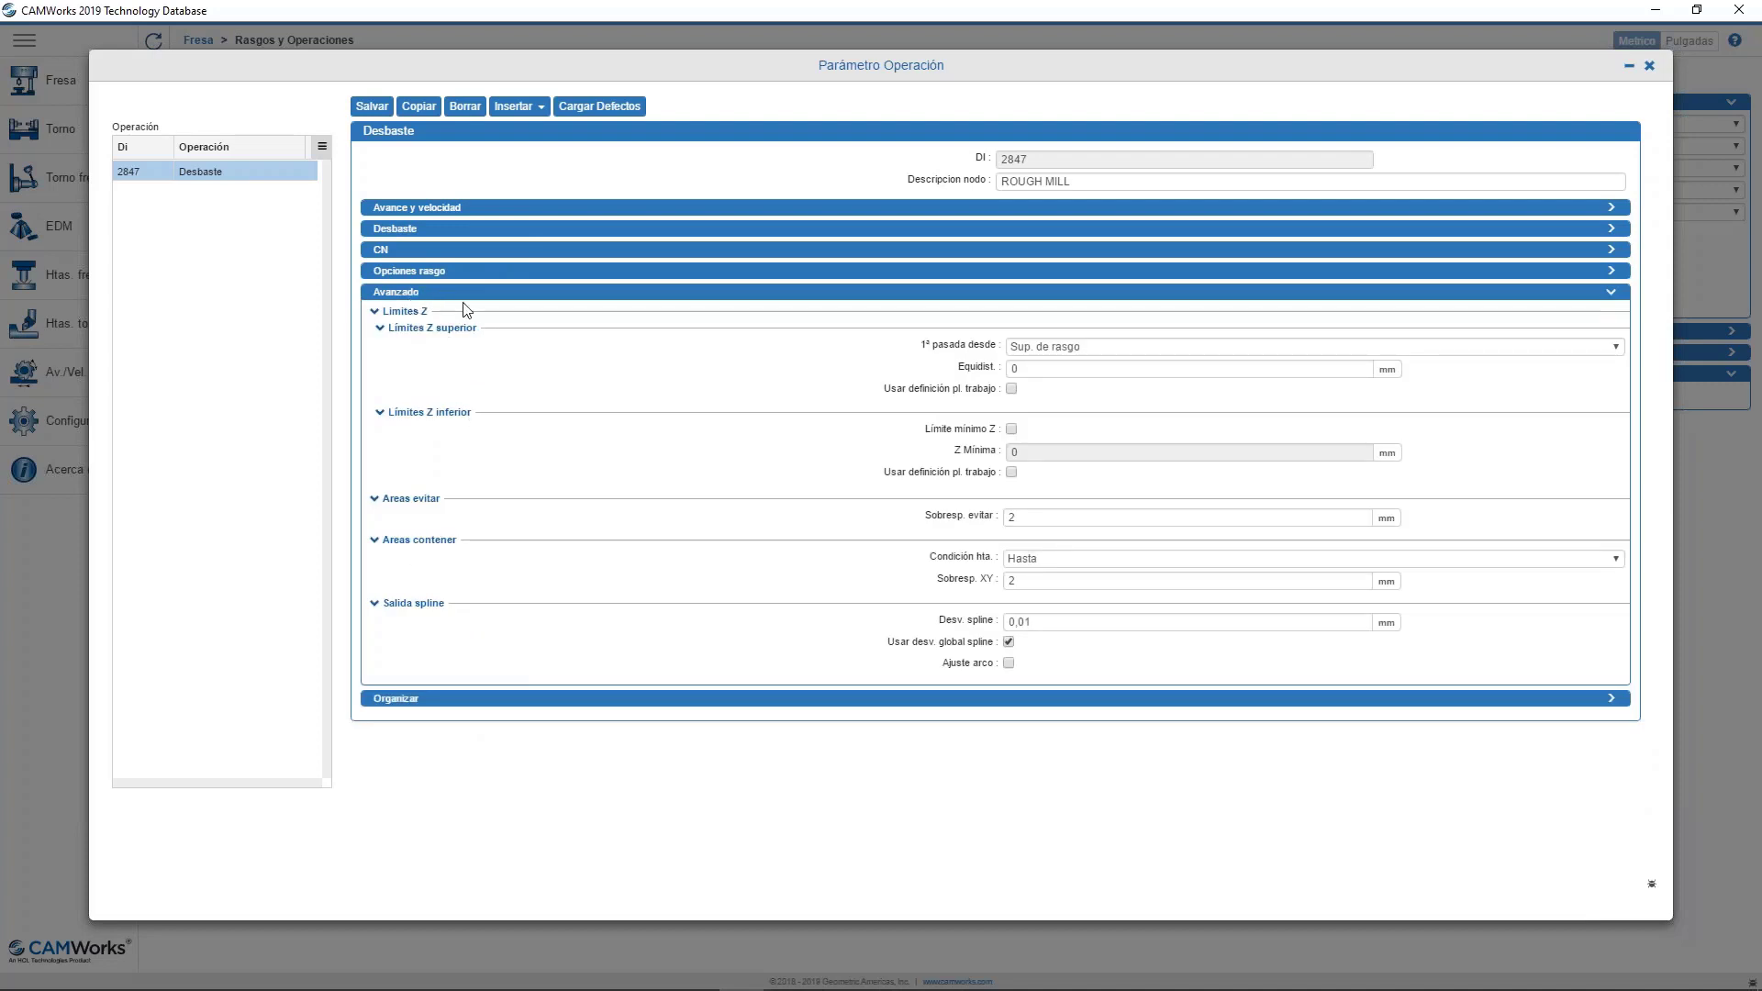
{"action": "left_click", "coordinate": [464, 294]}
{"action": "left_click", "coordinate": [442, 315]}
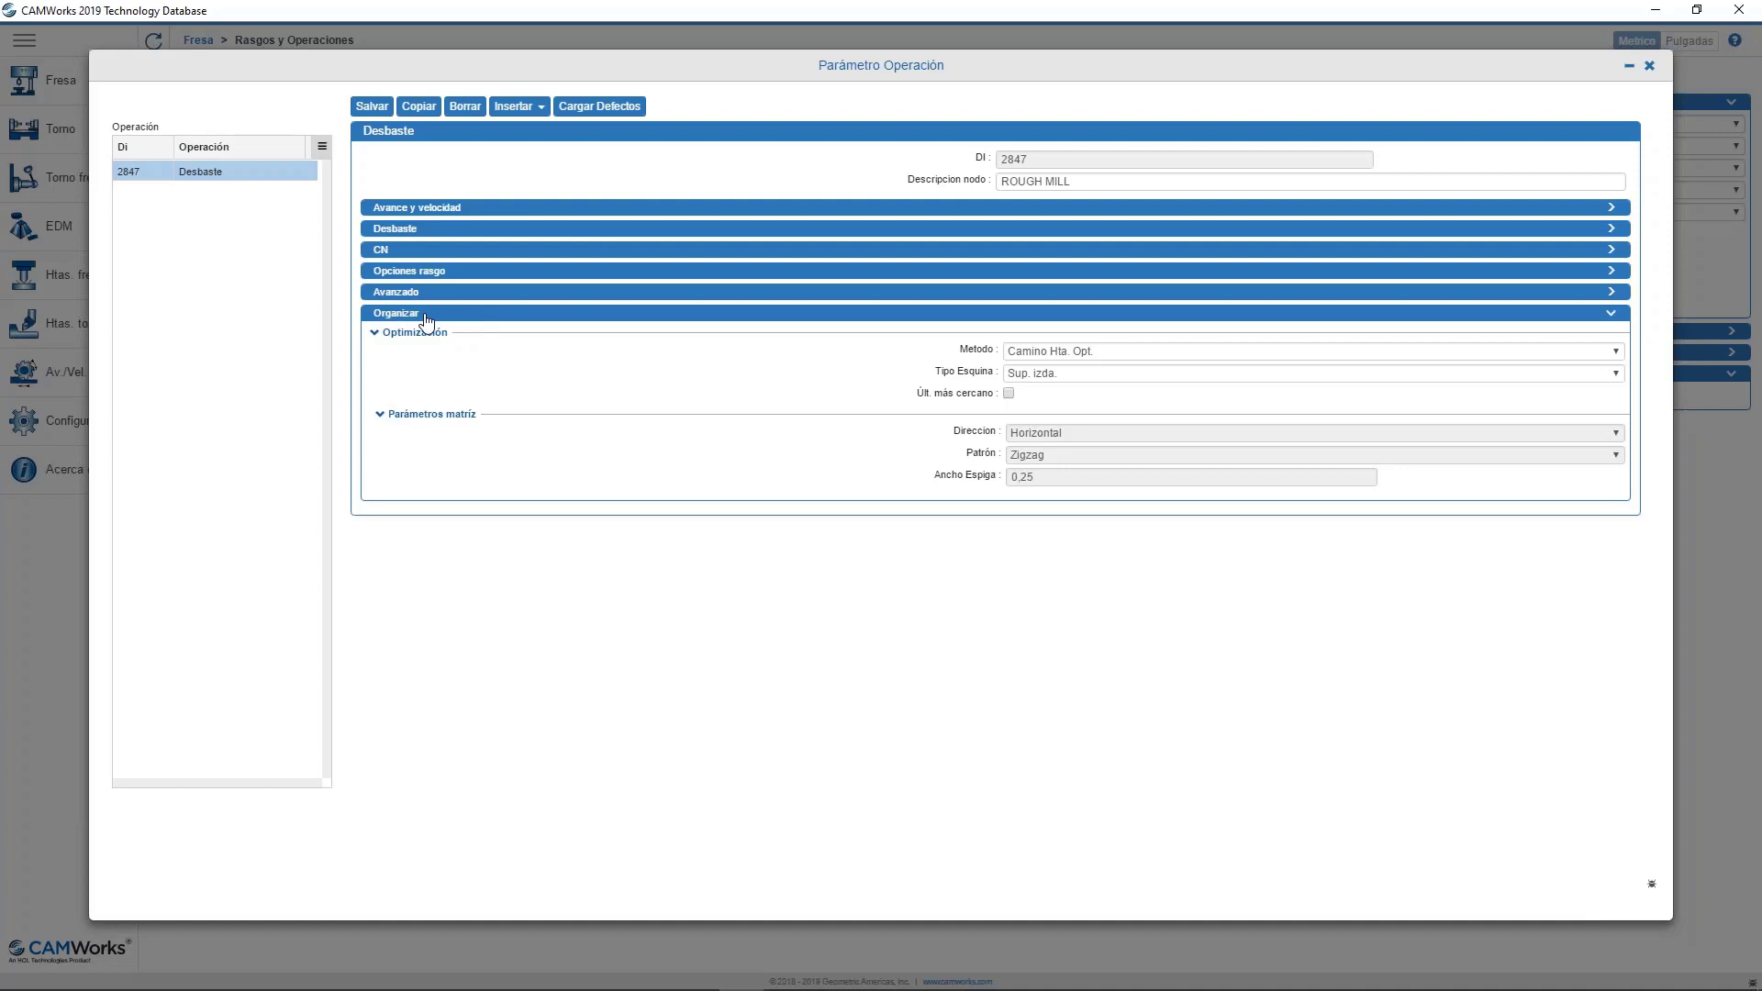
{"action": "left_click", "coordinate": [427, 317]}
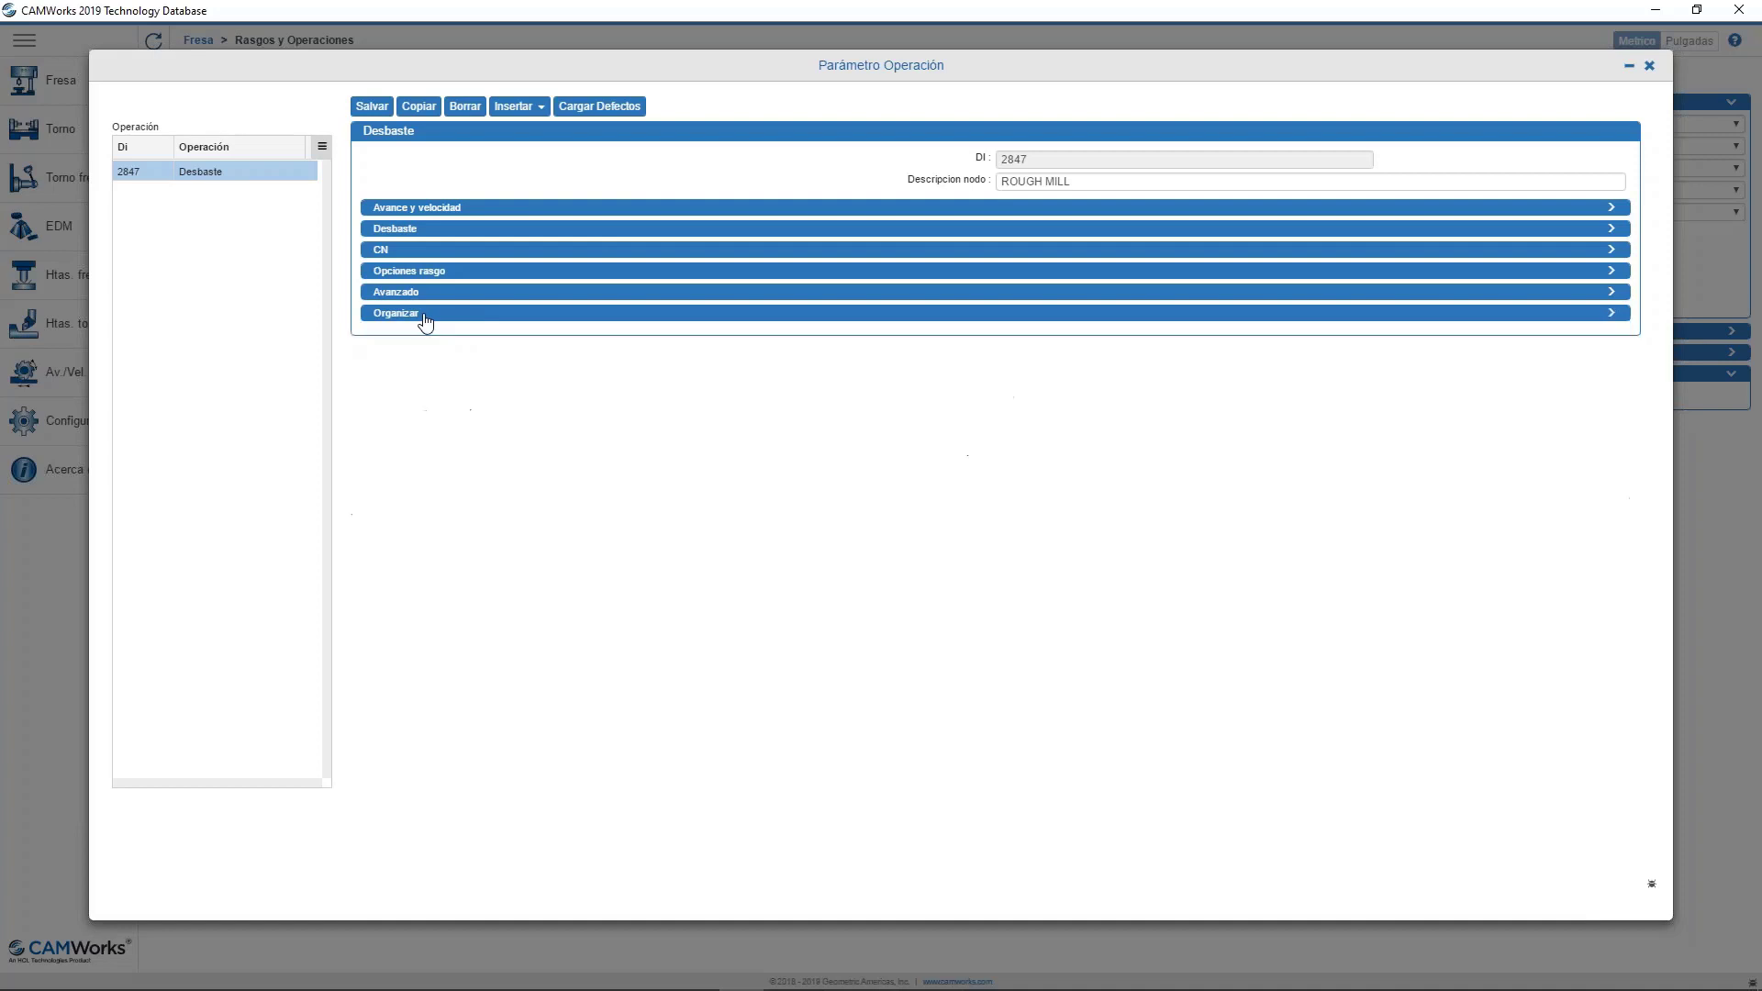
Save the Desbaste operation's parameters and close them, continuing without saving the pending changes.
{"action": "left_click", "coordinate": [415, 237]}
{"action": "scroll", "coordinate": [700, 416], "scroll_direction": "down", "scroll_amount": 1}
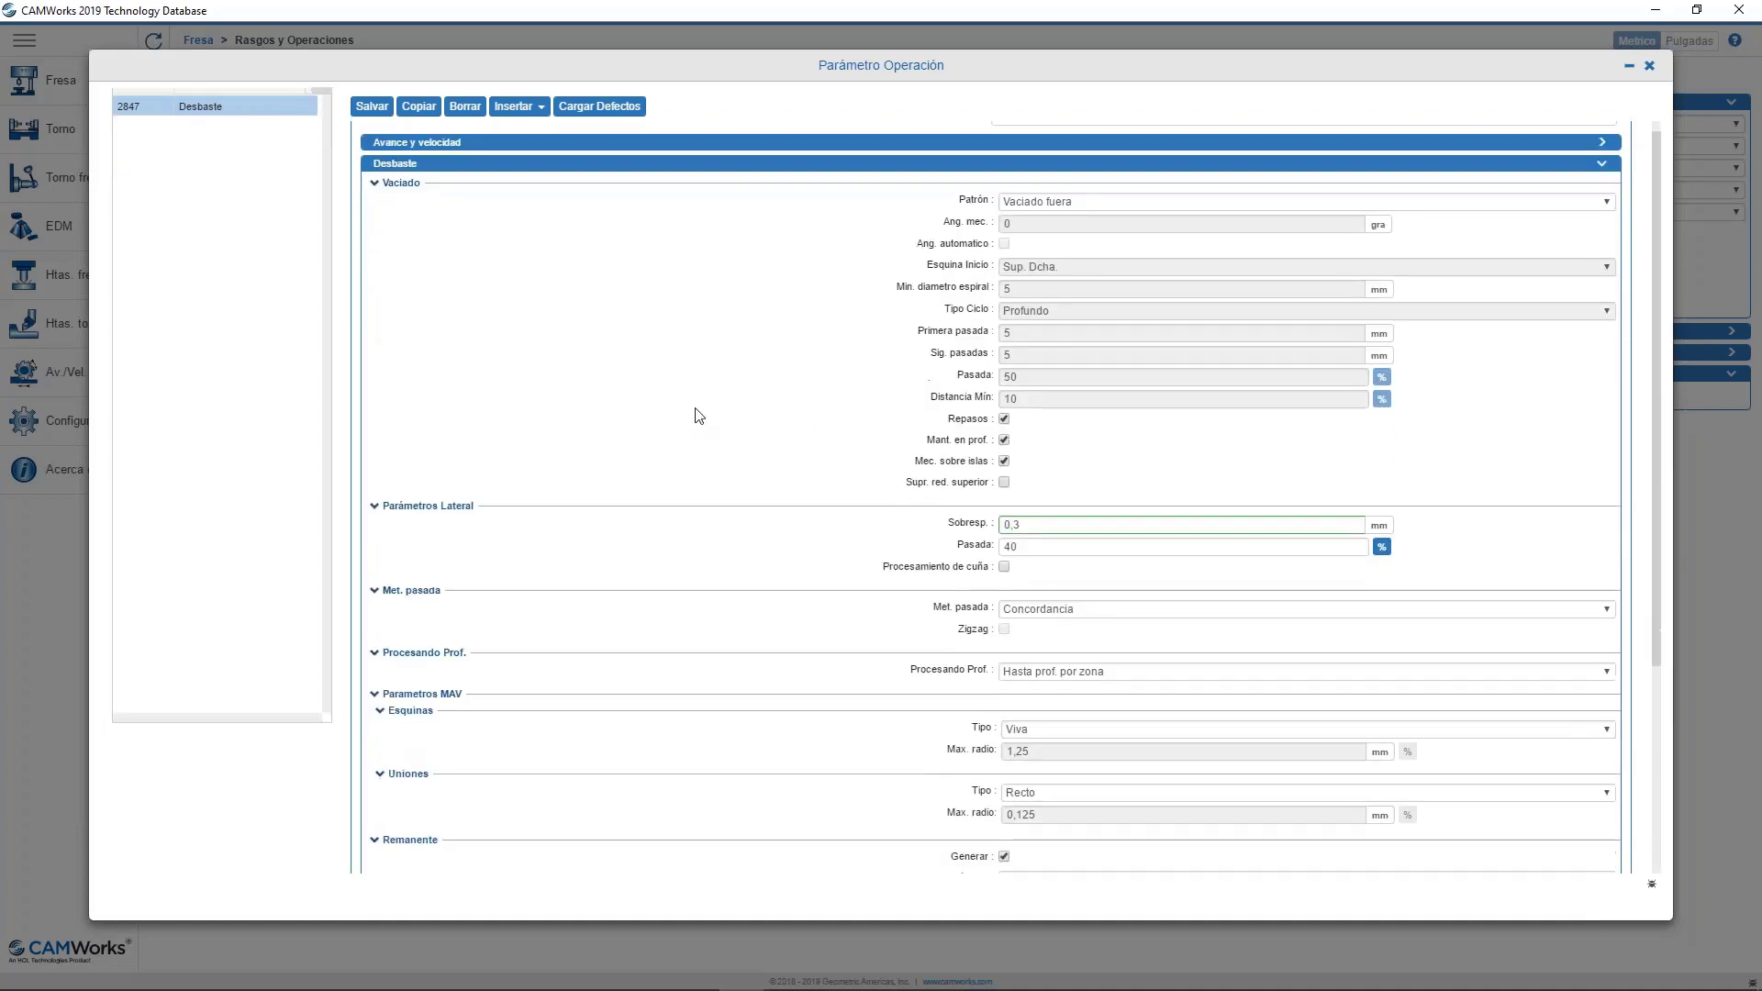
{"action": "scroll", "coordinate": [377, 126], "scroll_direction": "up", "scroll_amount": 2}
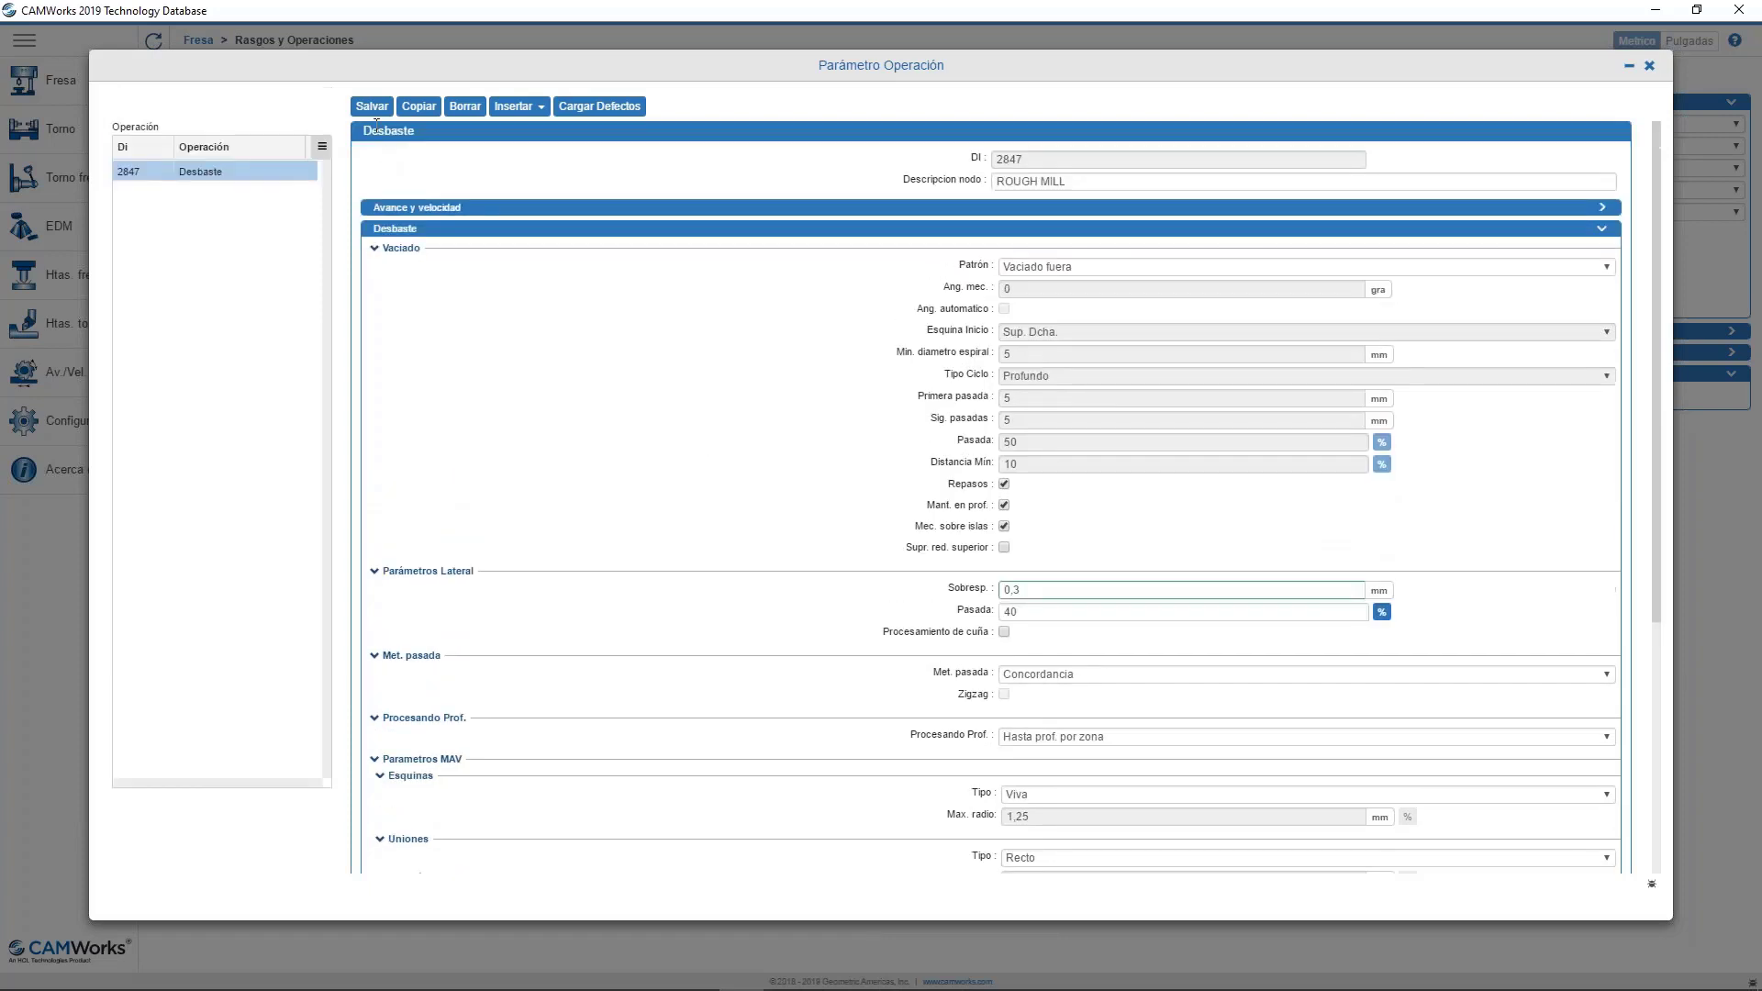
{"action": "left_click", "coordinate": [373, 107]}
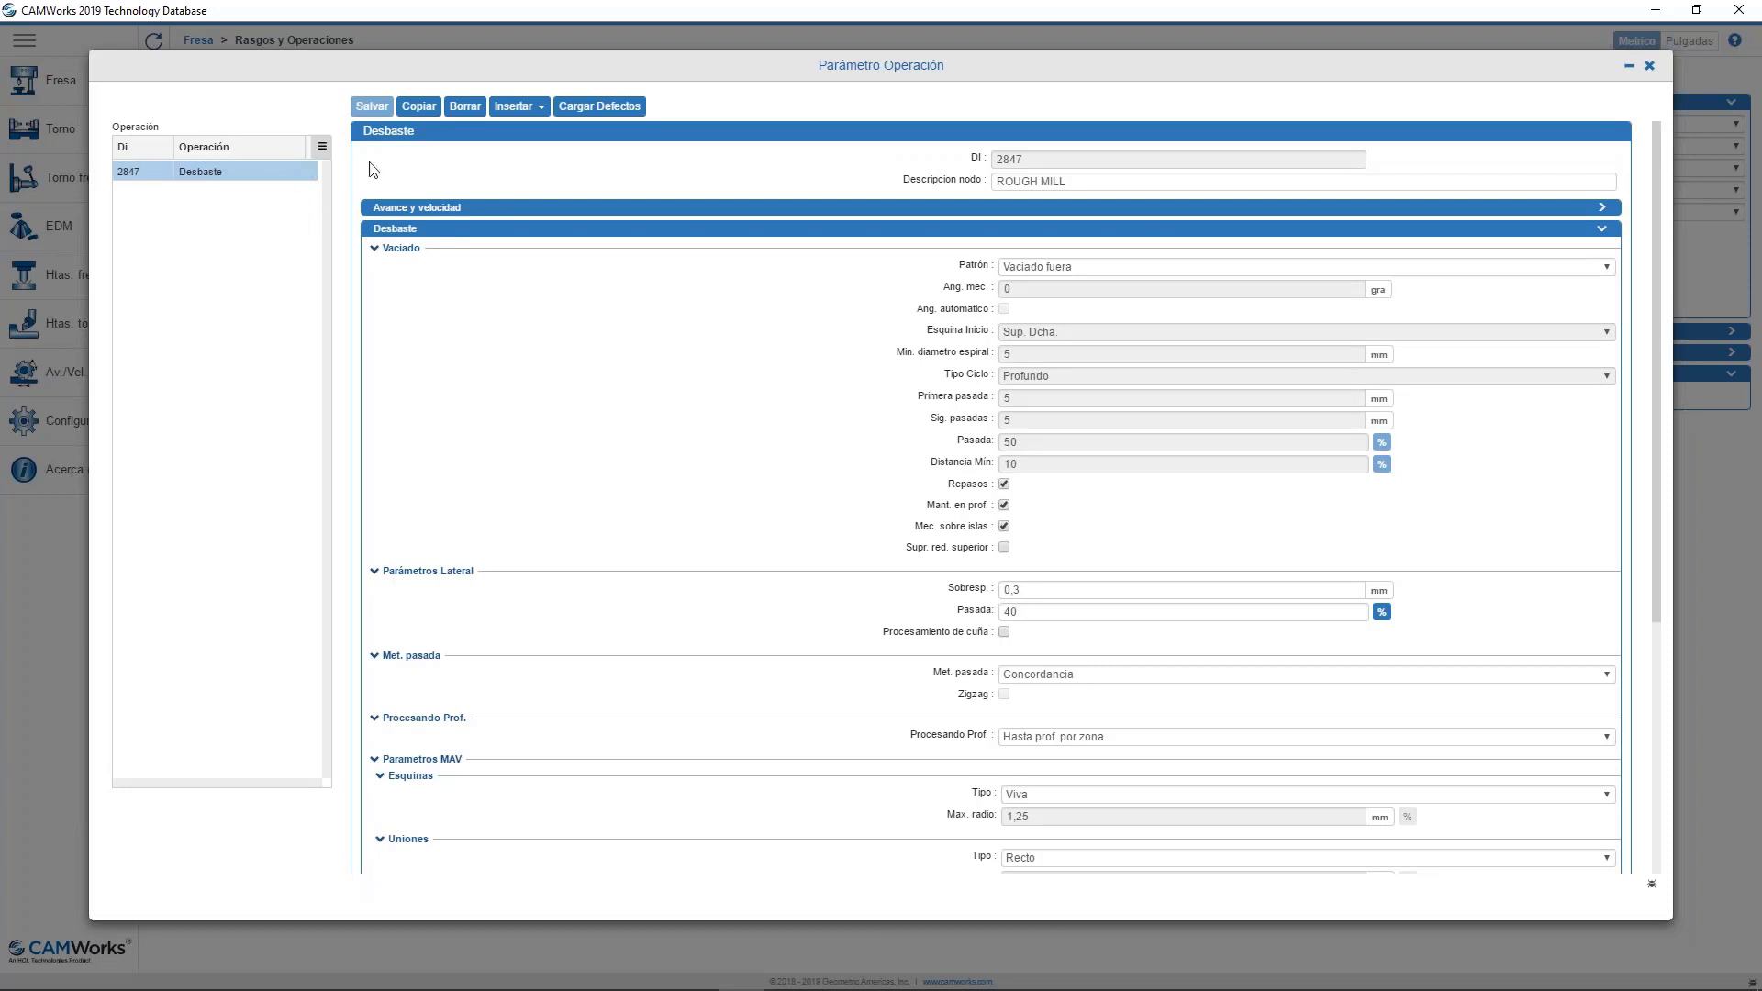
{"action": "left_click", "coordinate": [517, 107]}
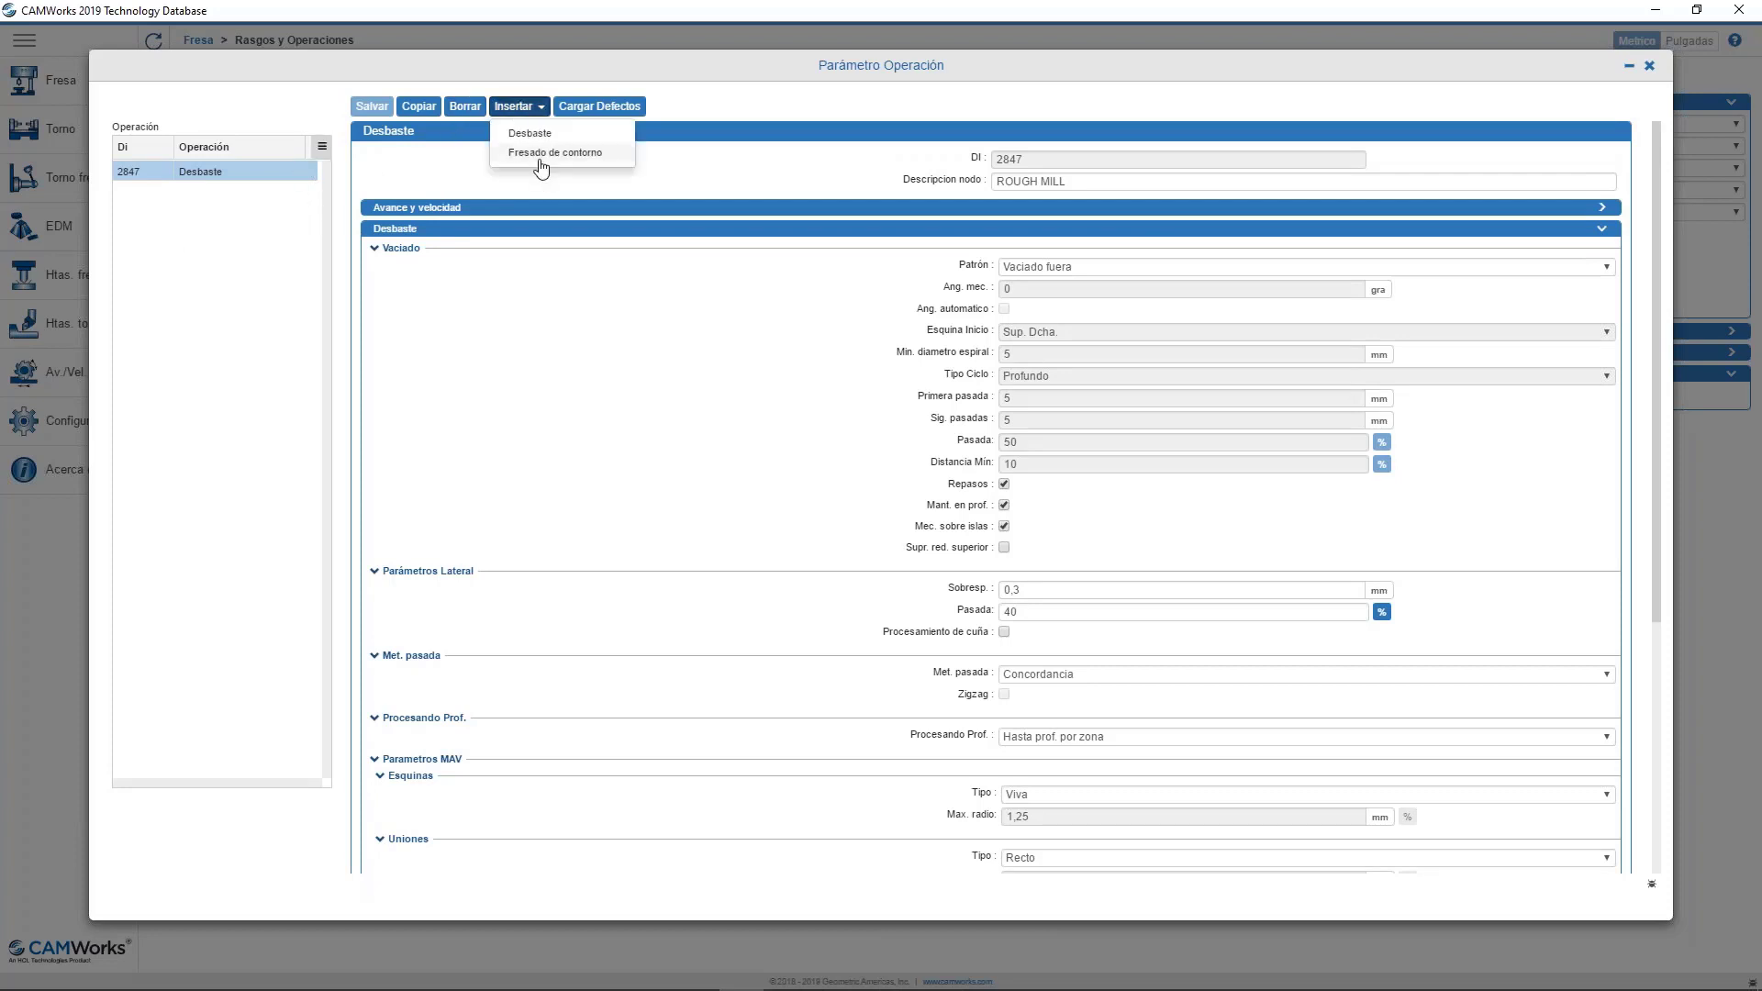
{"action": "left_click", "coordinate": [1650, 67]}
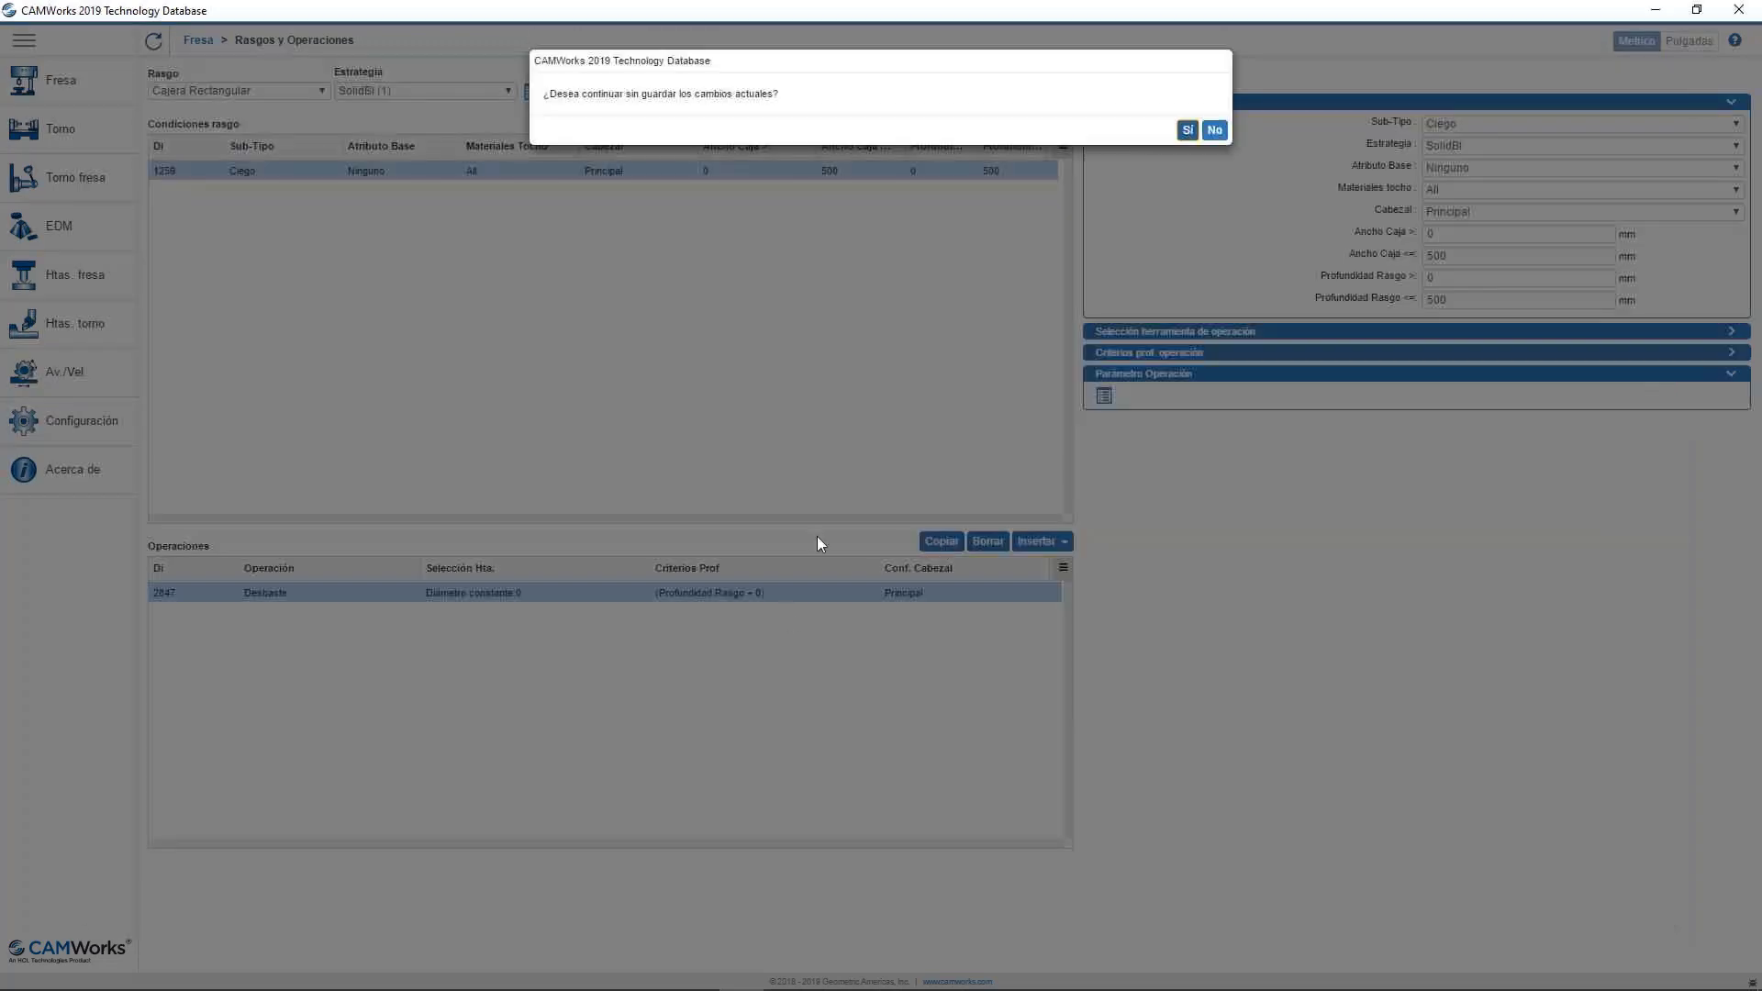
{"action": "left_click", "coordinate": [1187, 130]}
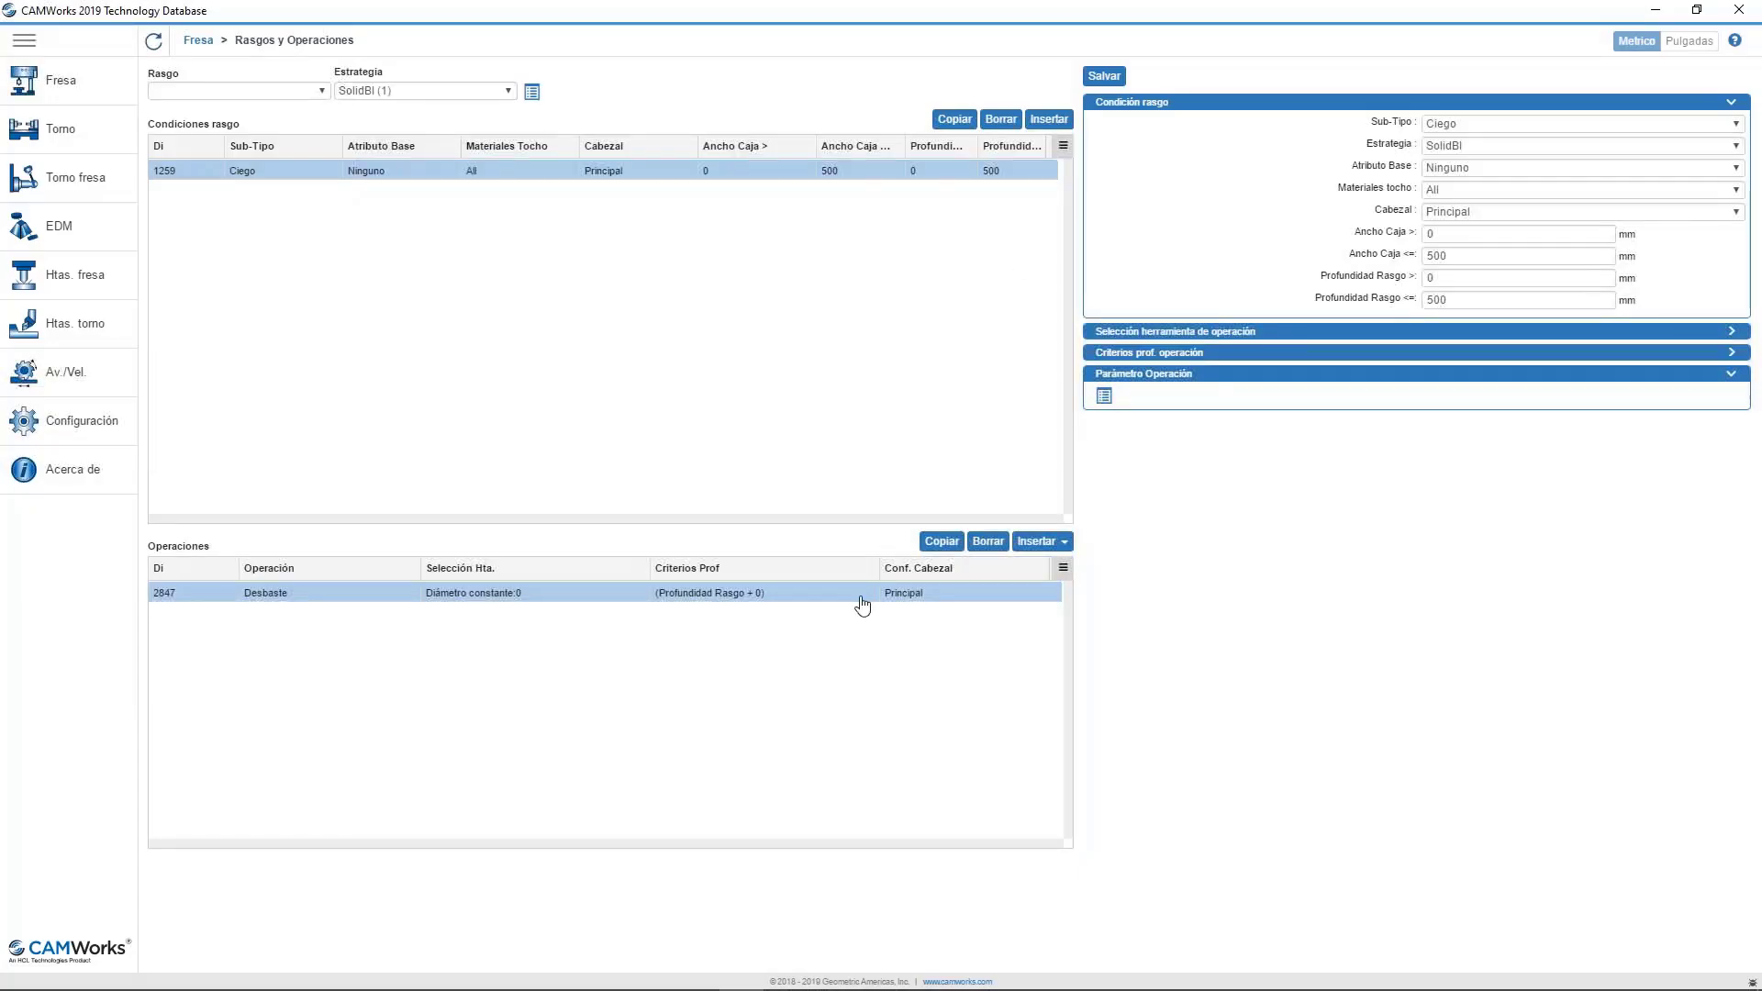
Reopen the Desbaste operation's parameters to check the saved roughing settings, and close them again.
{"action": "left_click", "coordinate": [1104, 398]}
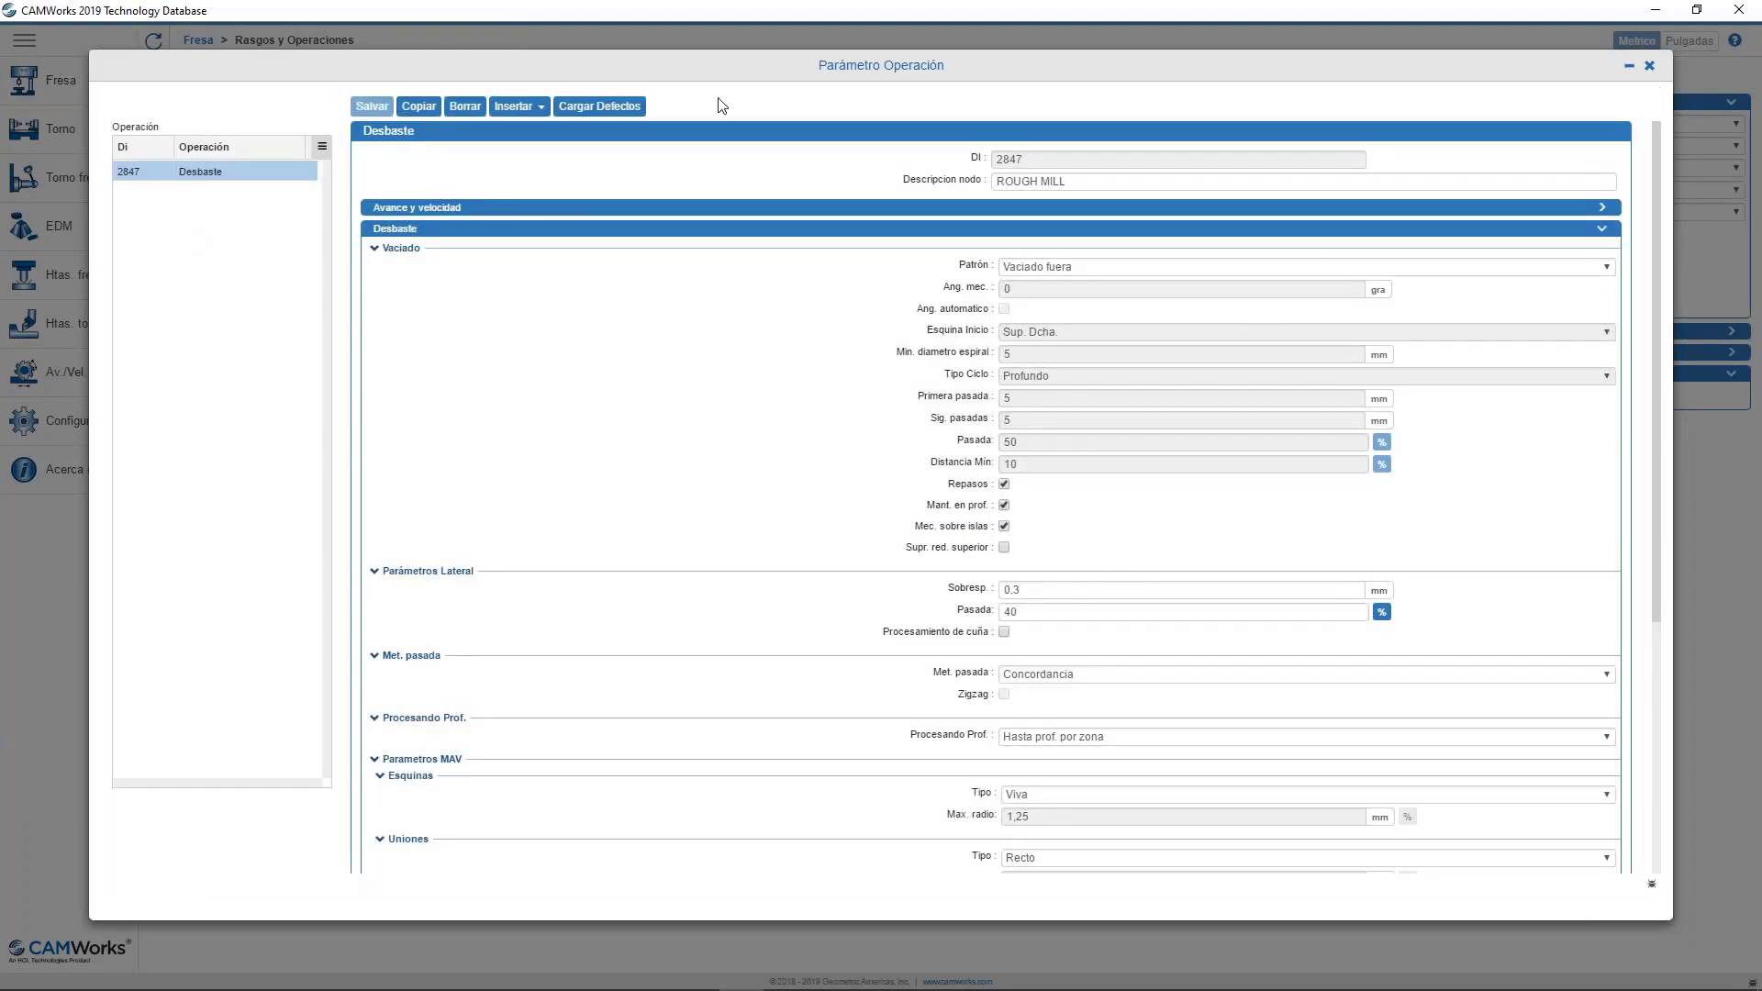
{"action": "left_click", "coordinate": [1650, 67]}
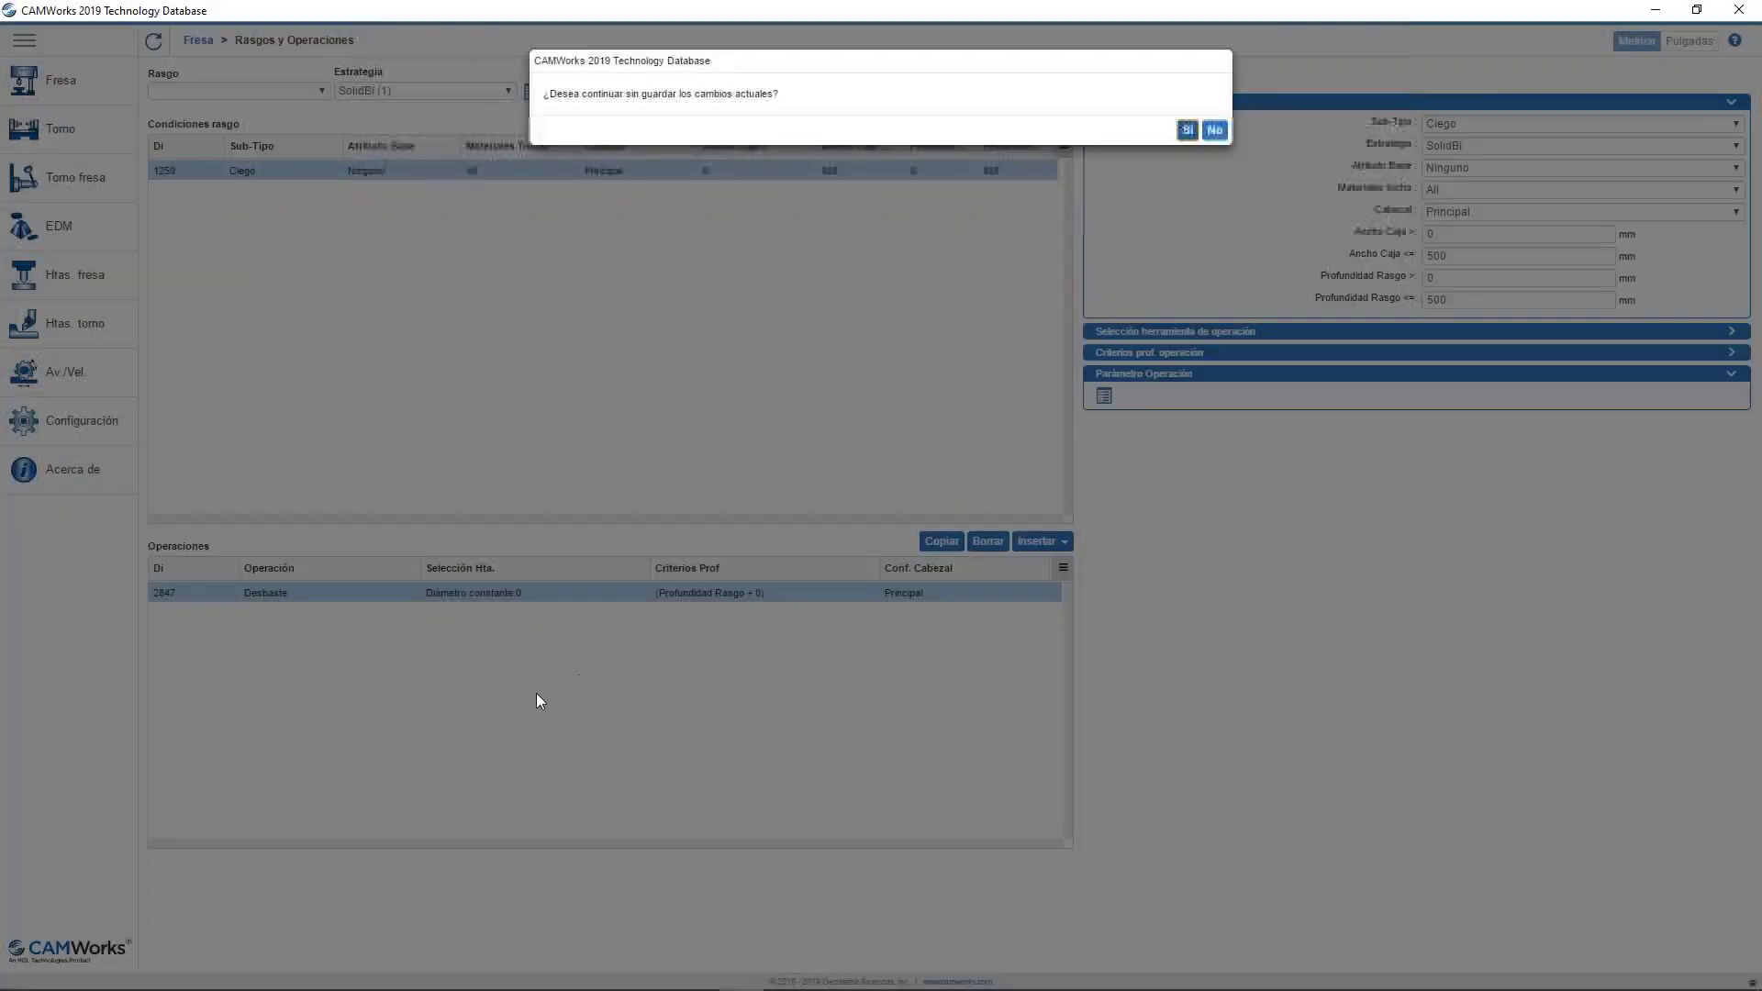
{"action": "left_click", "coordinate": [1187, 131]}
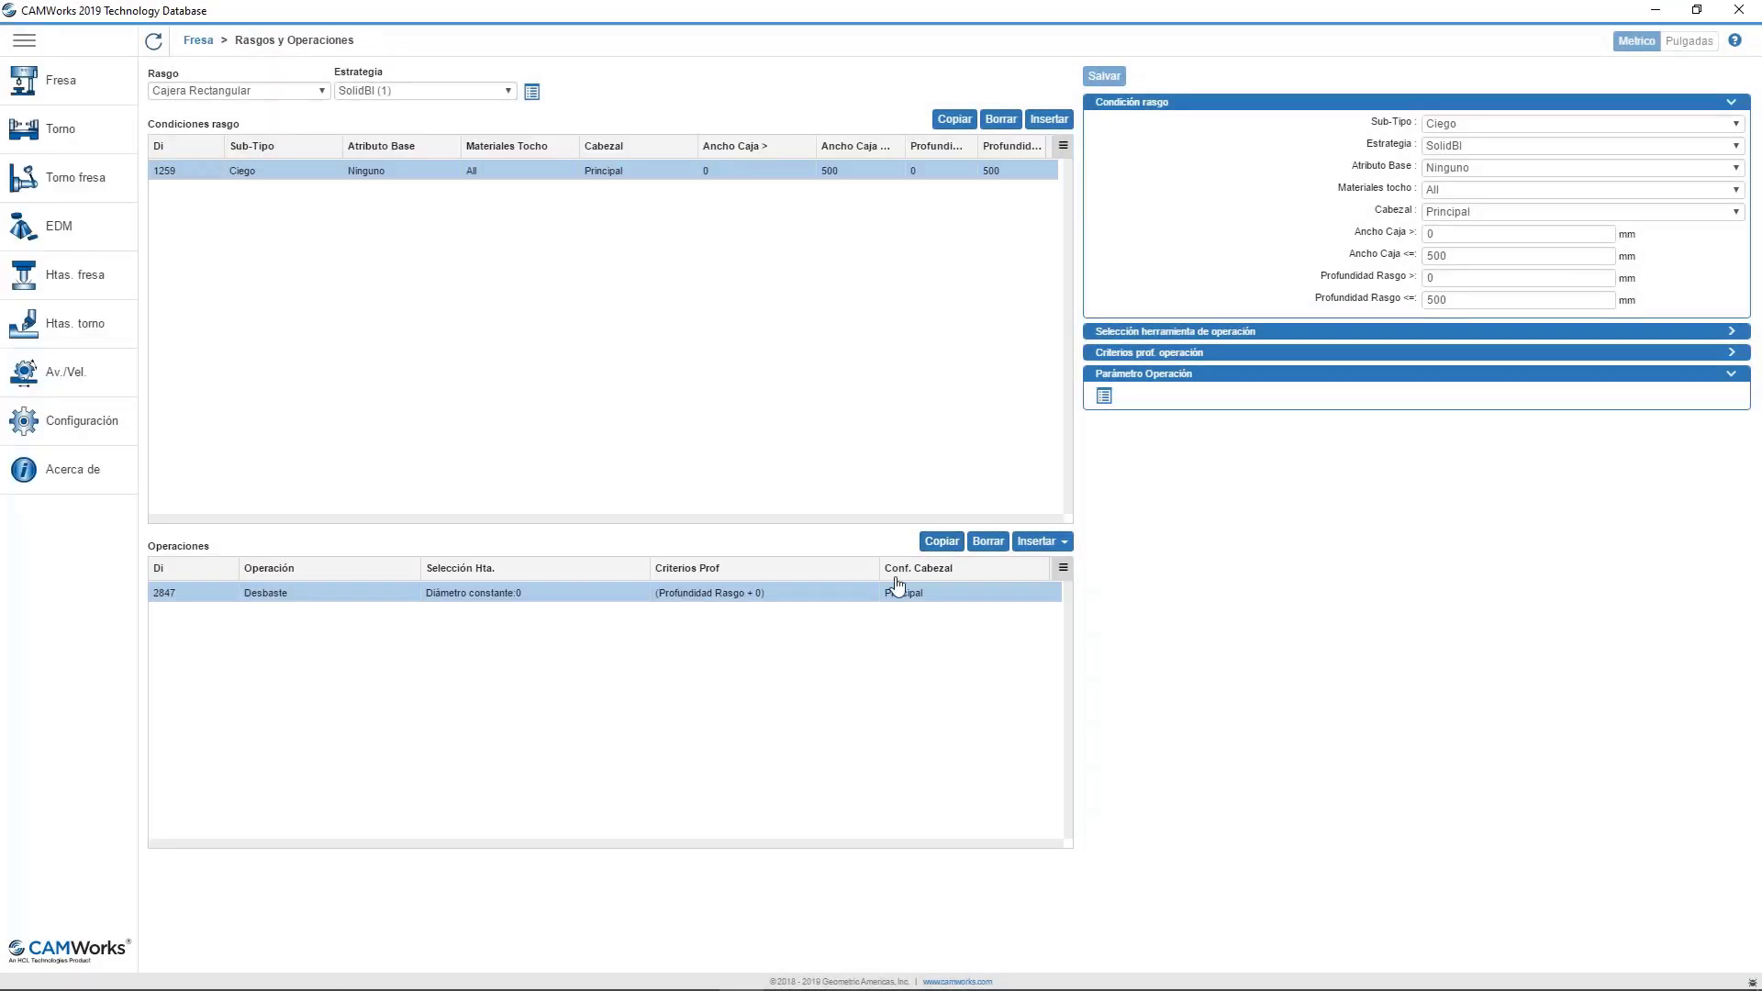
Insert a Fresado de contorno operation for the rectangular pocket condition.
{"action": "left_click", "coordinate": [1043, 542]}
{"action": "left_click", "coordinate": [1056, 587]}
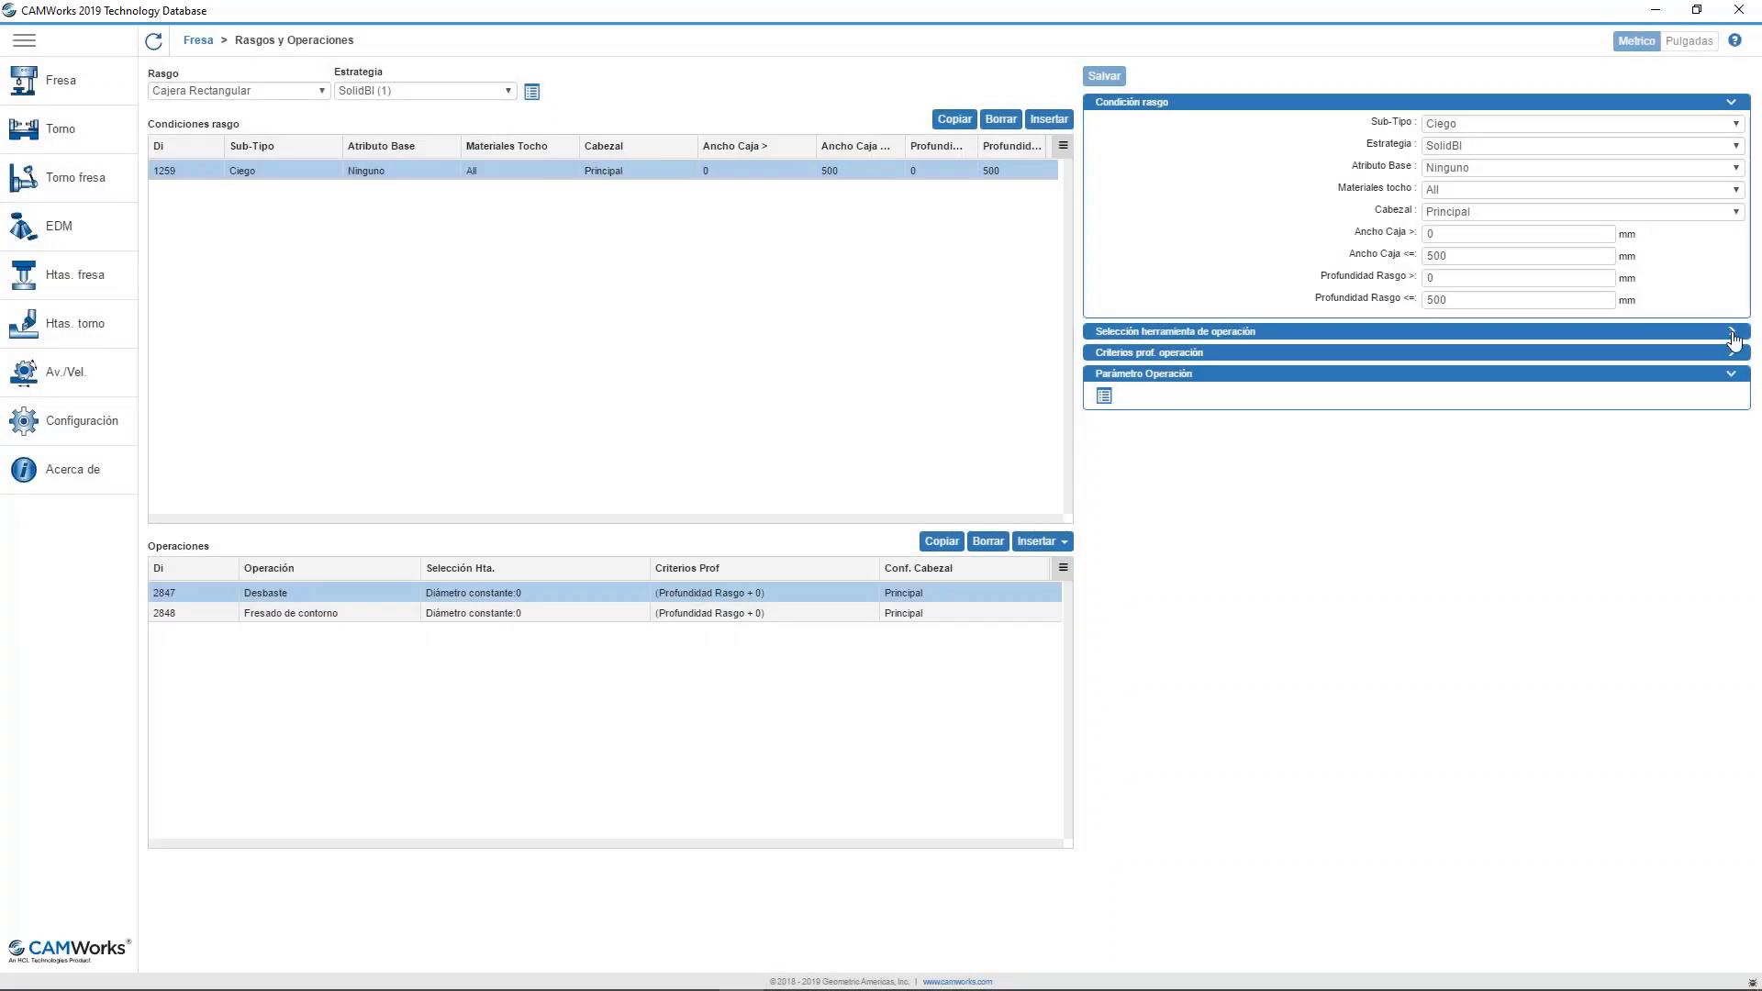
Use Mayor círculo inscrito in the selected Desbaste operation's tool diameter expressions, with constants 0.4 for the lower and 0.8 for the upper limit.
{"action": "left_click", "coordinate": [1732, 333]}
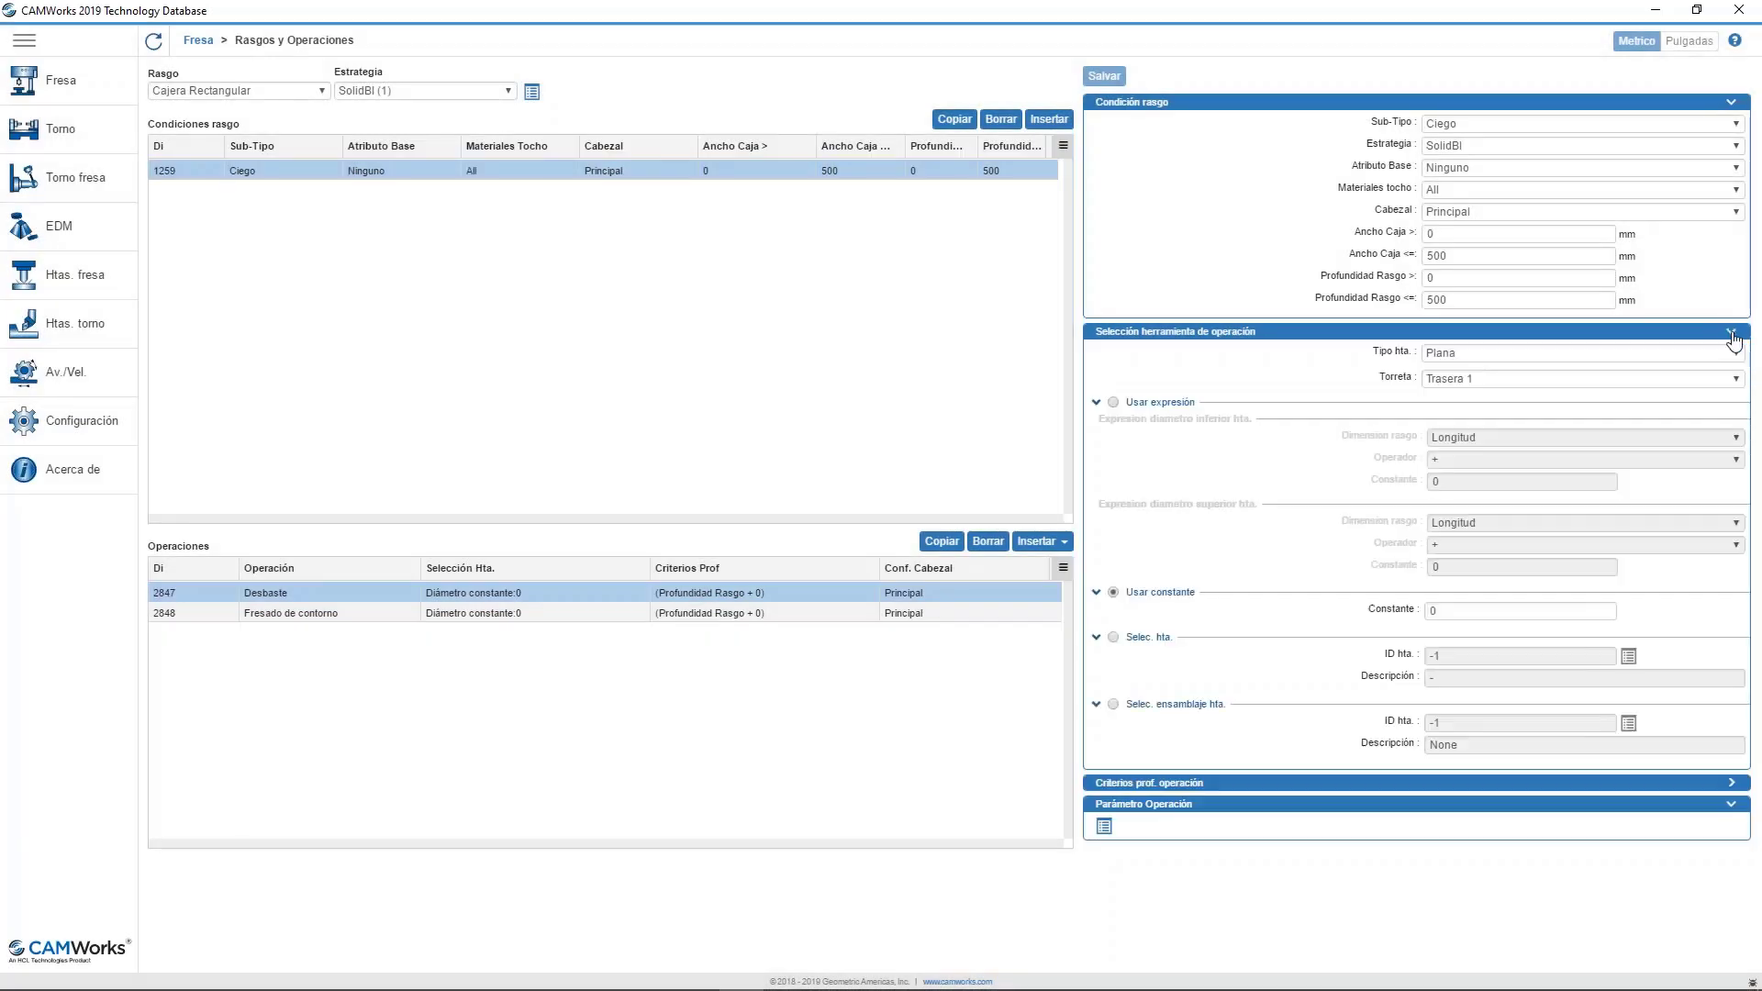
{"action": "left_click", "coordinate": [1113, 402]}
{"action": "left_click", "coordinate": [1467, 447]}
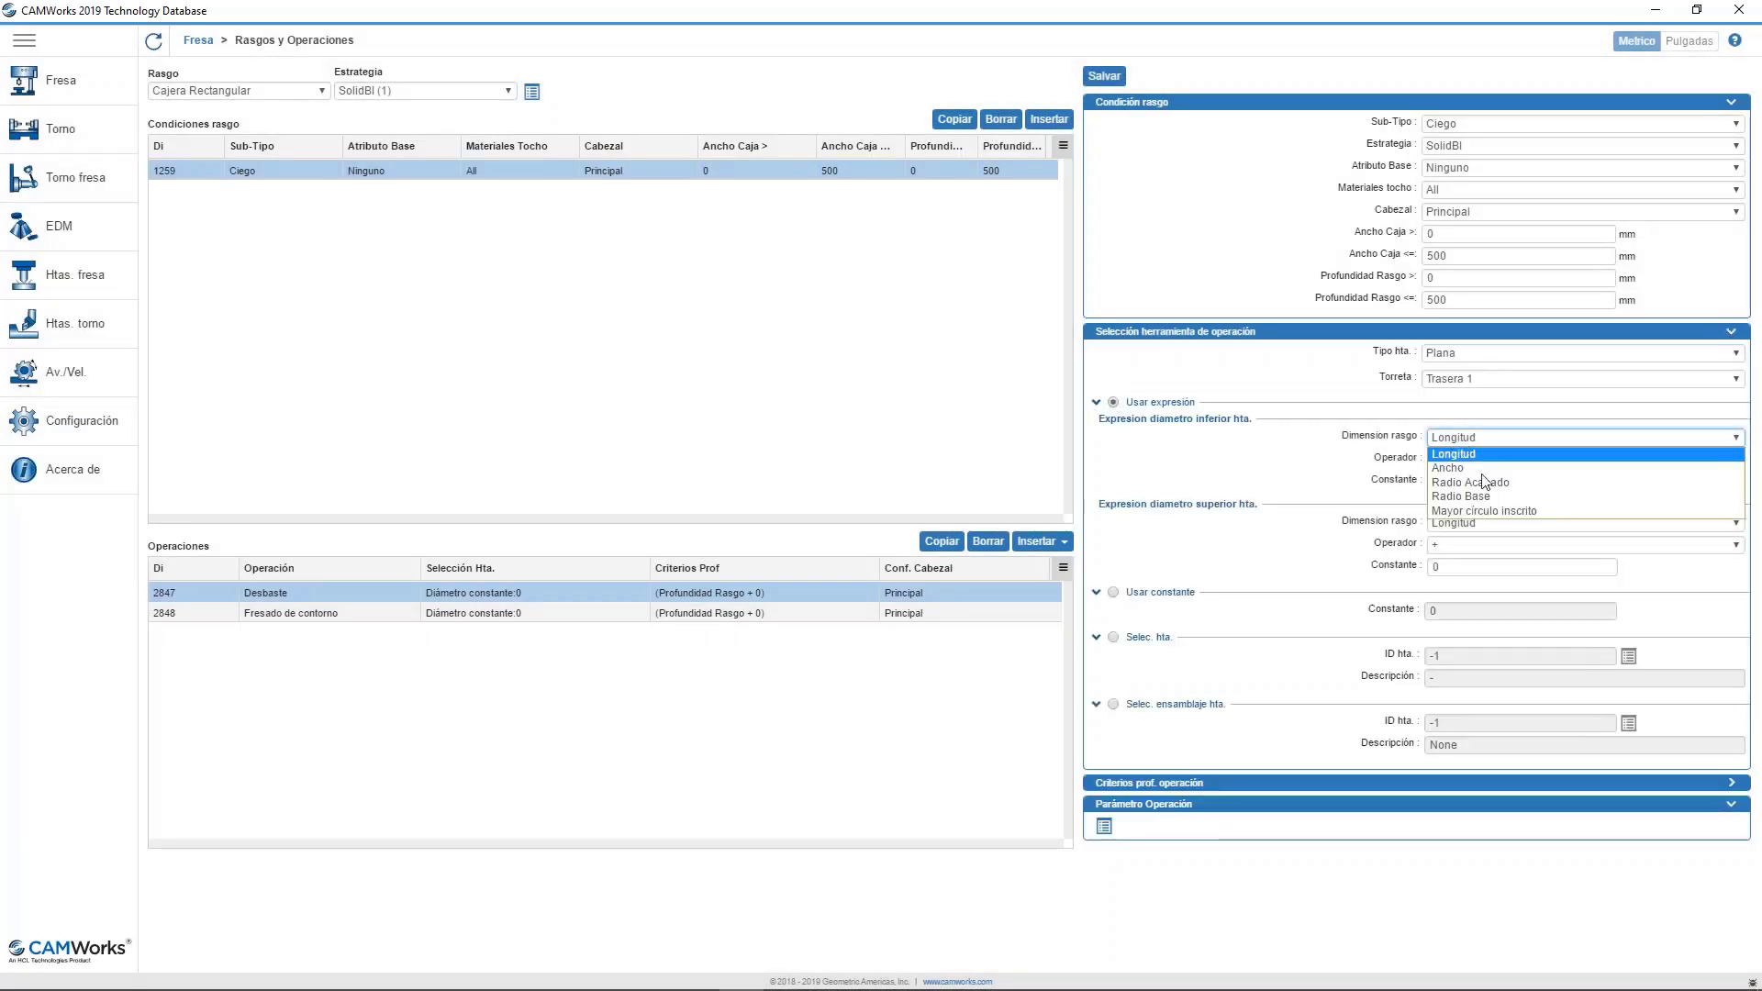
{"action": "left_click", "coordinate": [1480, 504]}
{"action": "left_click", "coordinate": [1472, 483]}
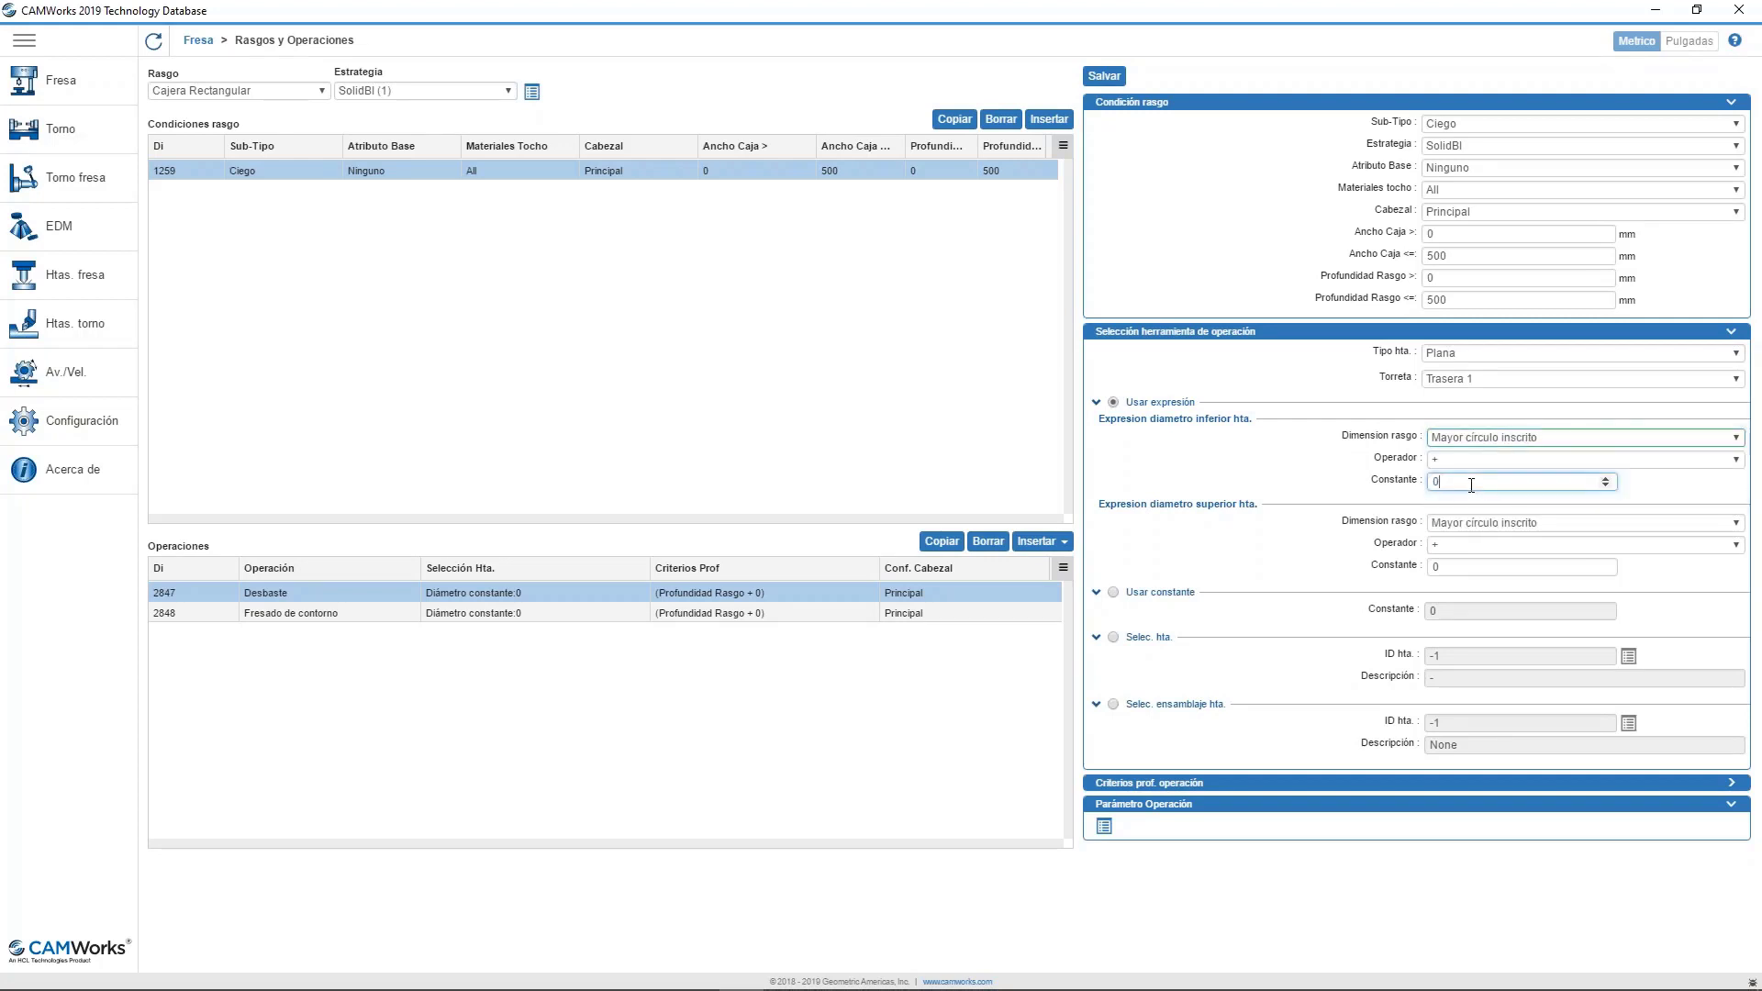
{"action": "type", "text": ".4"}
{"action": "left_click", "coordinate": [1480, 566]}
{"action": "type", "text": ".8"}
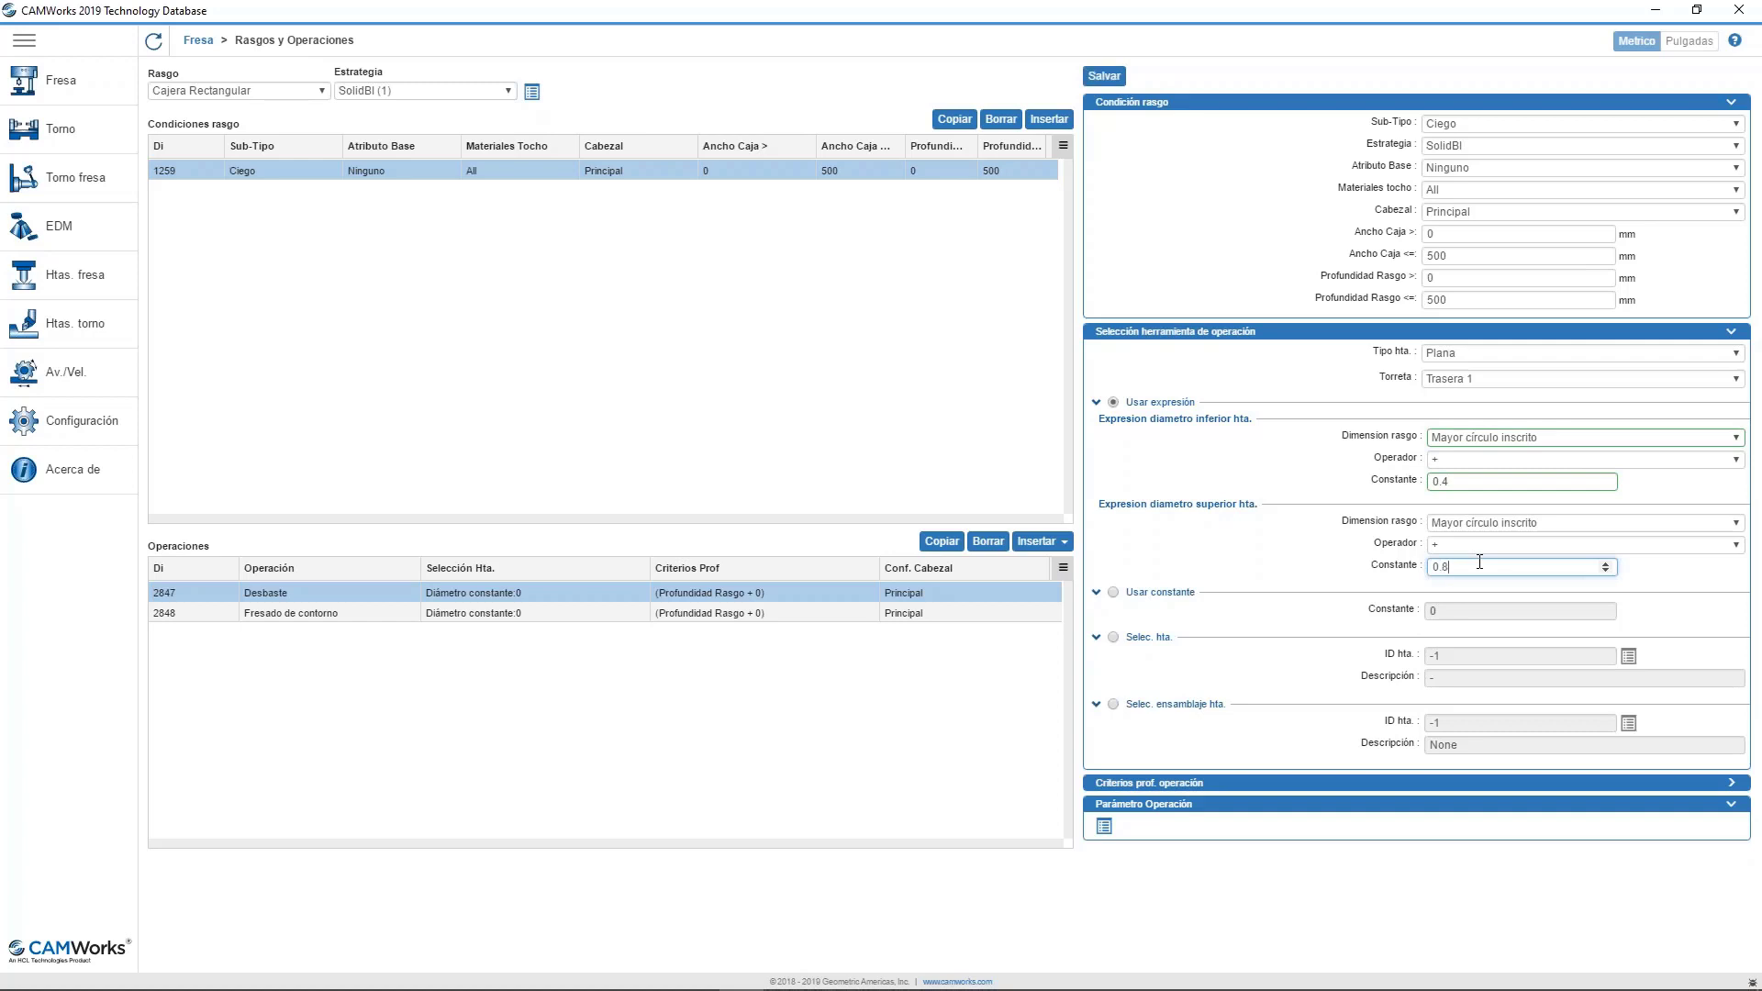
Set the operator of the Desbaste operation's lower and upper tool diameter expressions to *, and save the changes.
{"action": "left_click", "coordinate": [1463, 467]}
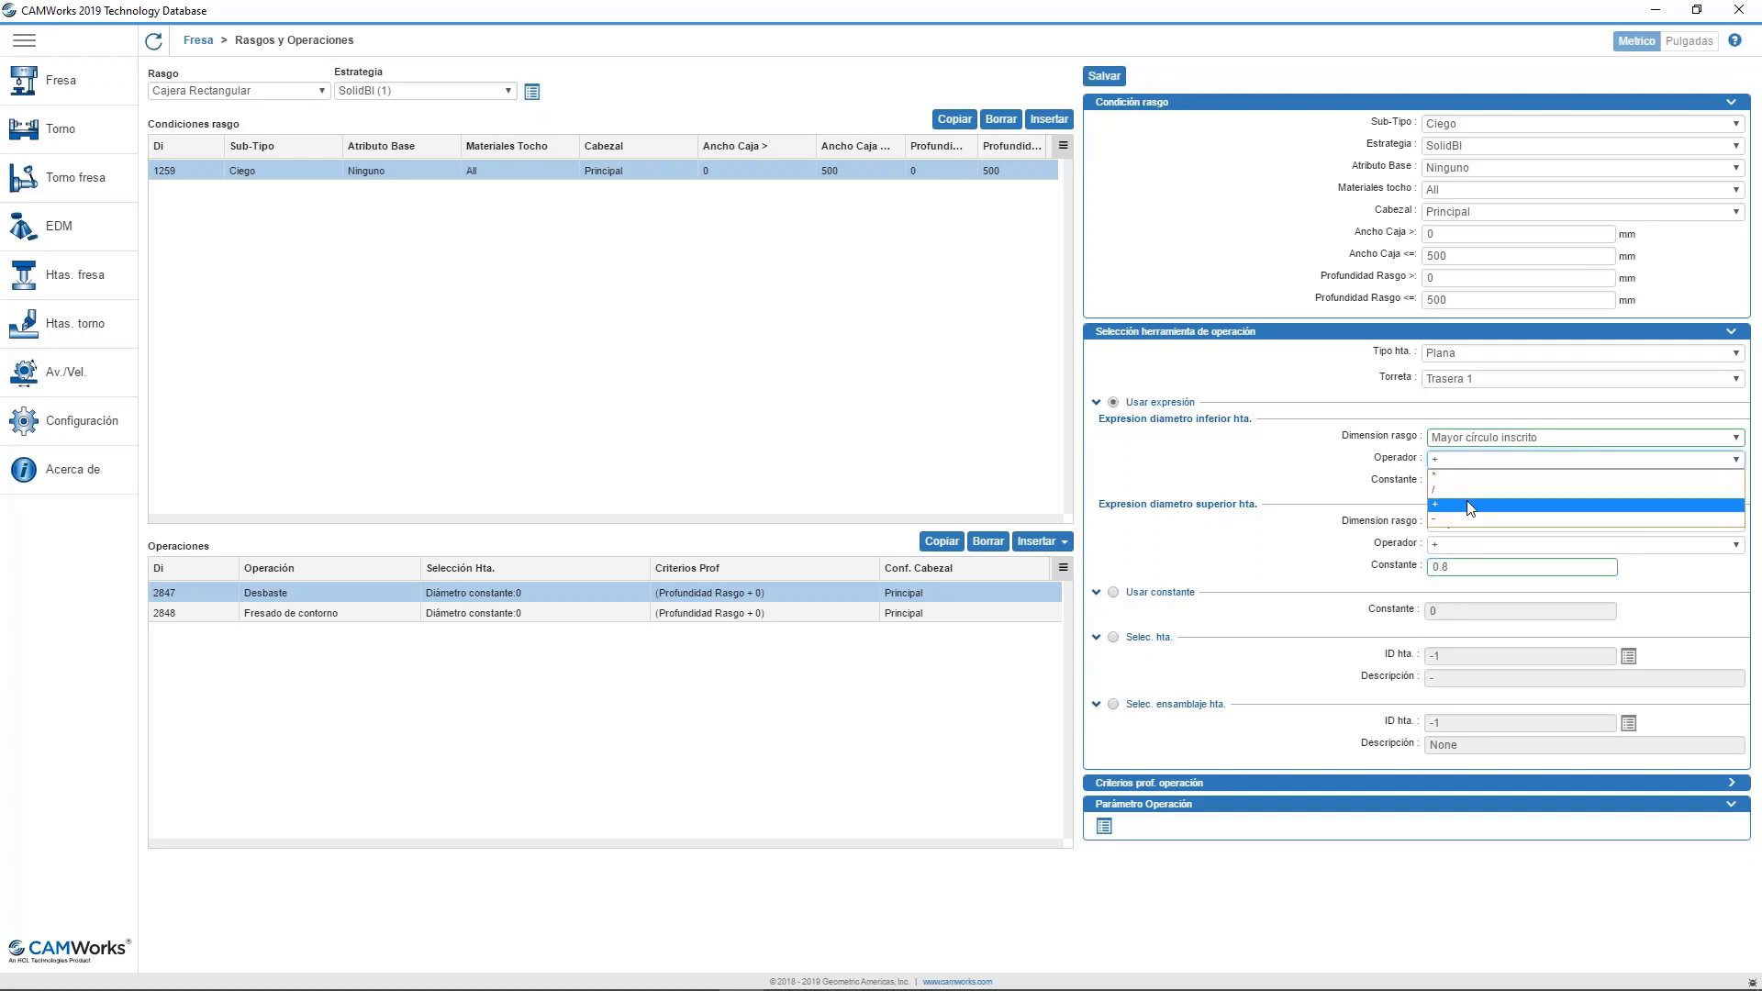
{"action": "left_click", "coordinate": [1465, 477]}
{"action": "left_click", "coordinate": [1463, 545]}
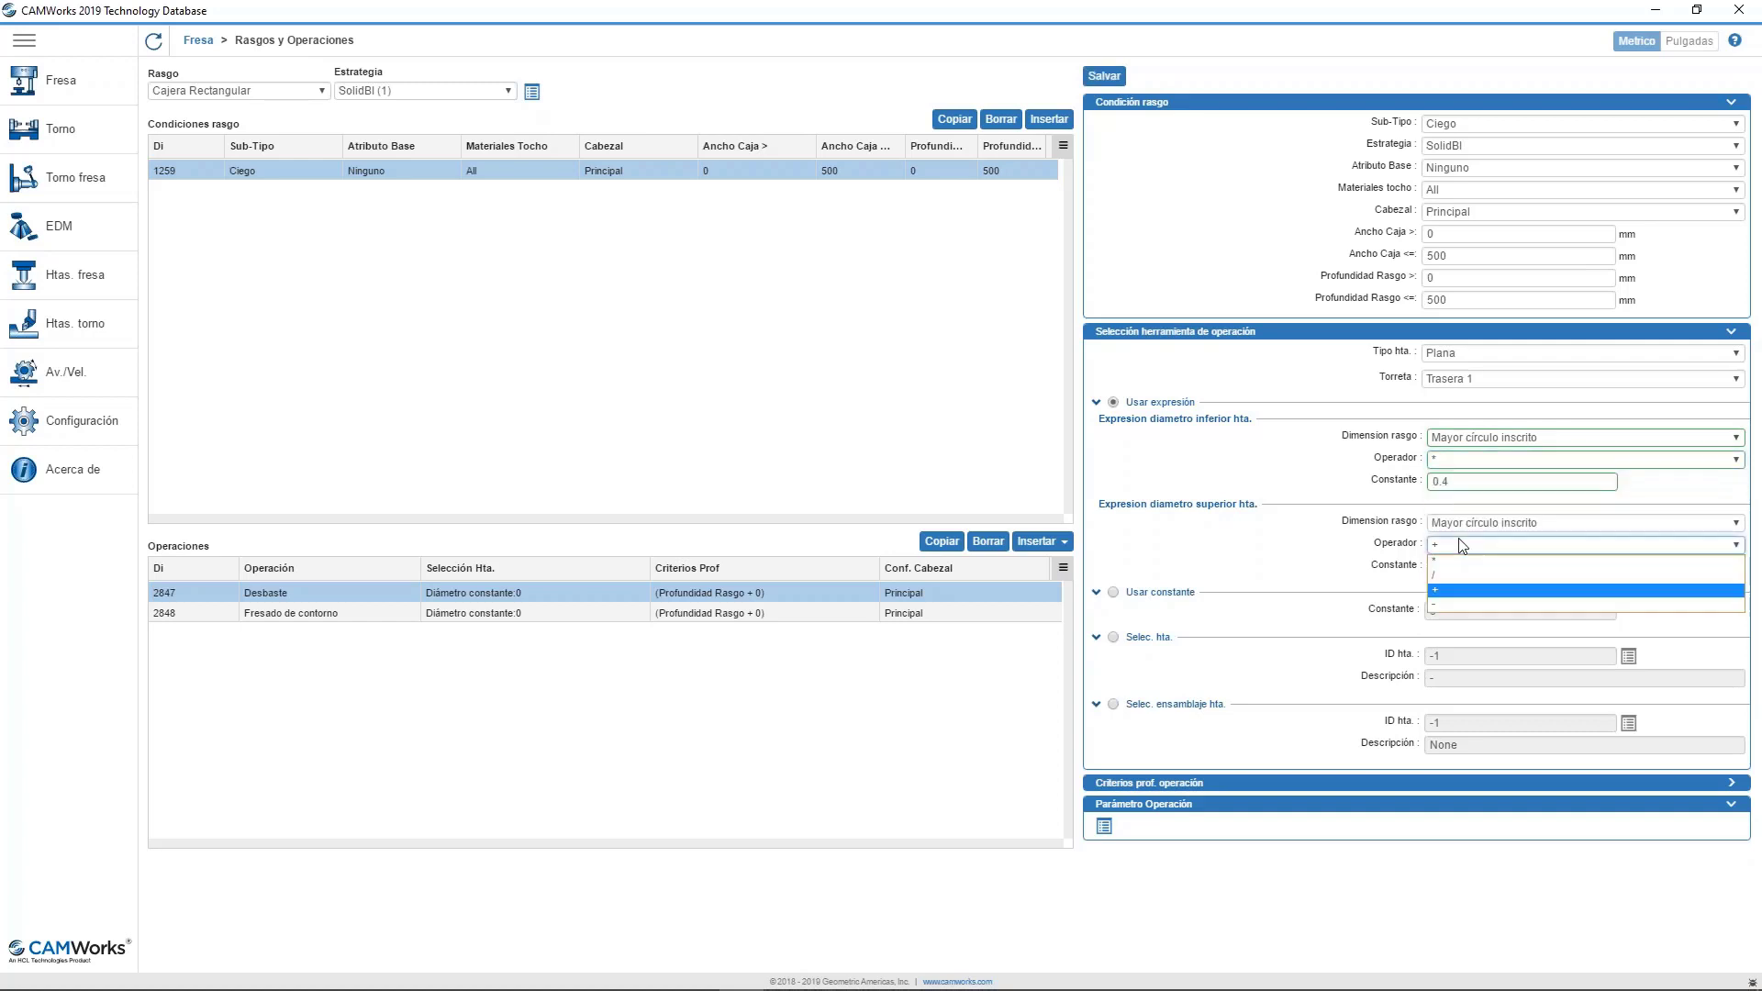
{"action": "left_click", "coordinate": [1462, 561]}
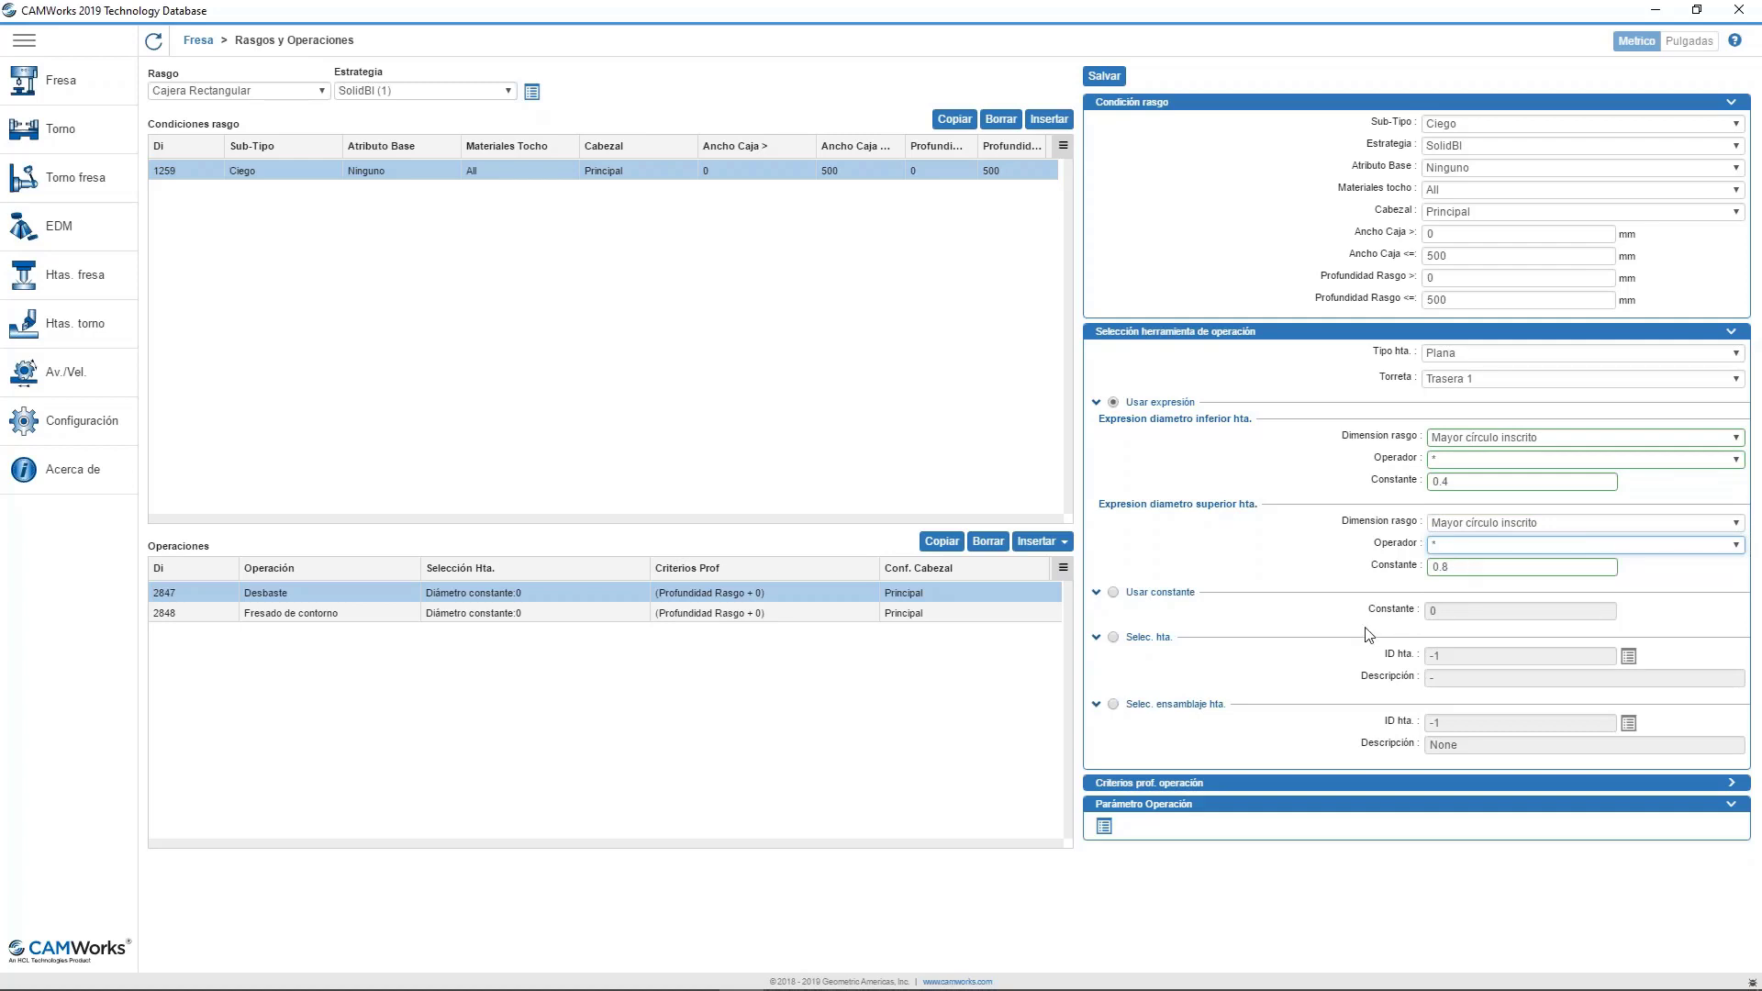
{"action": "left_click", "coordinate": [1101, 77]}
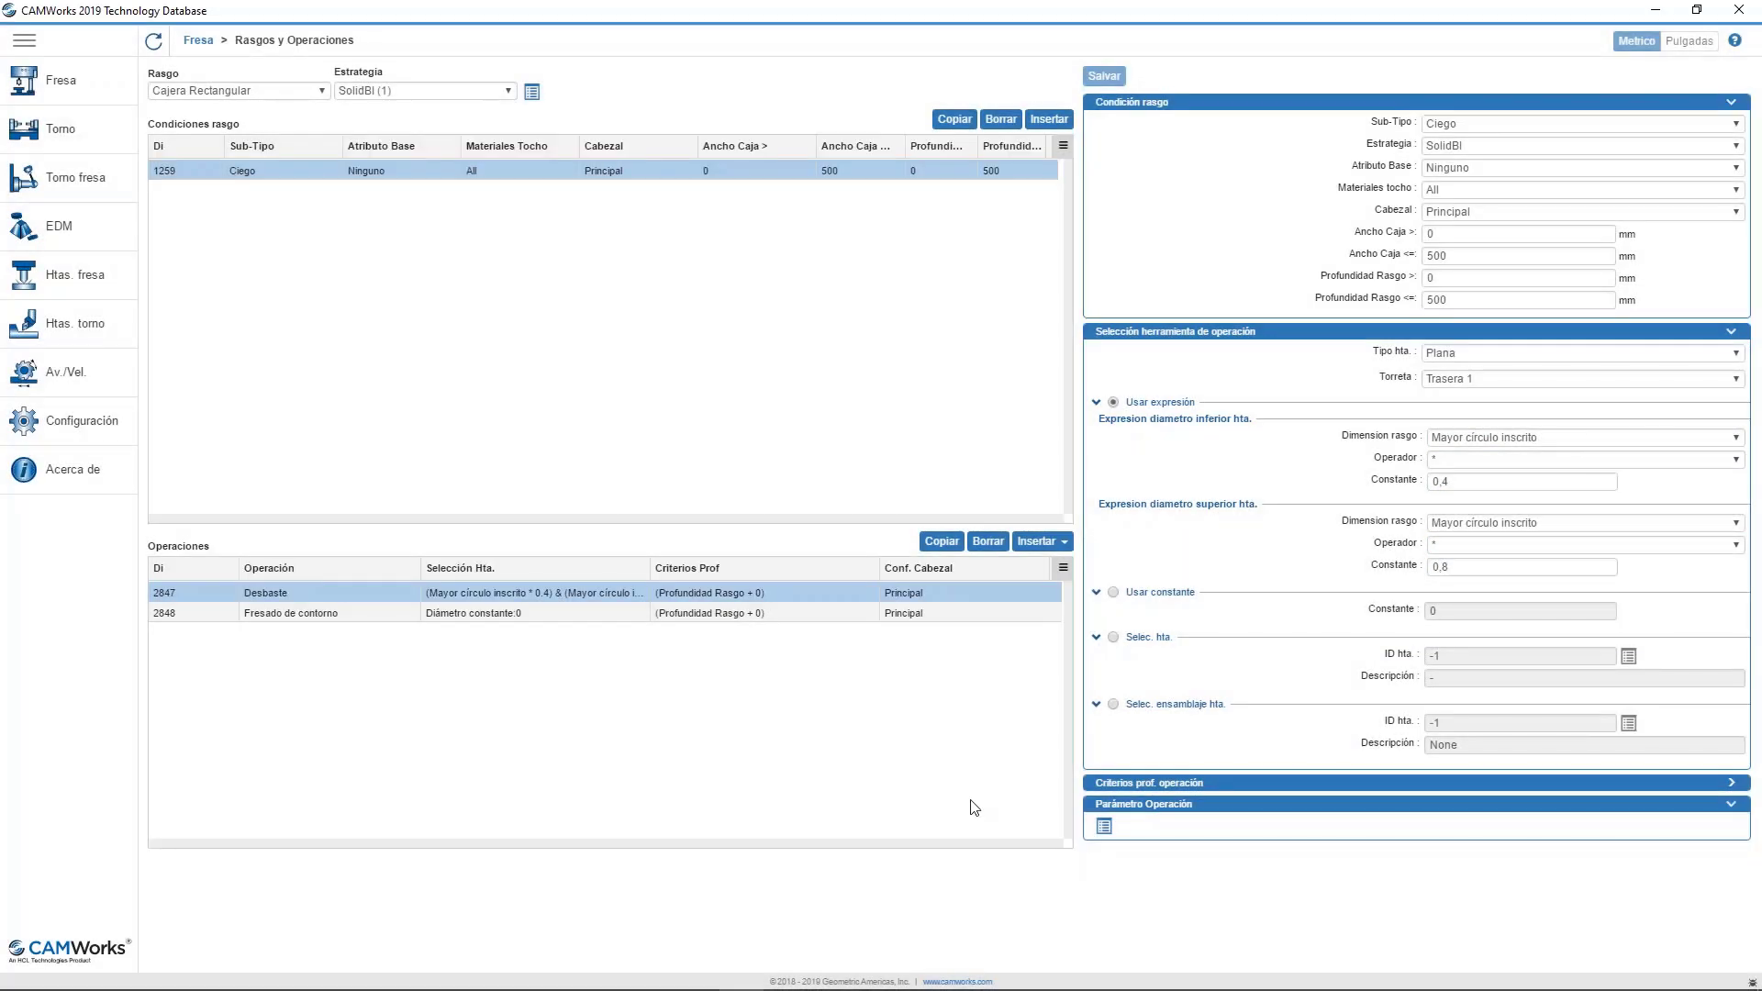
Set the lateral Sobresp. in the Desbaste operation's parameters to 0.2 mm, then save and close the parameters.
{"action": "left_click", "coordinate": [1105, 826]}
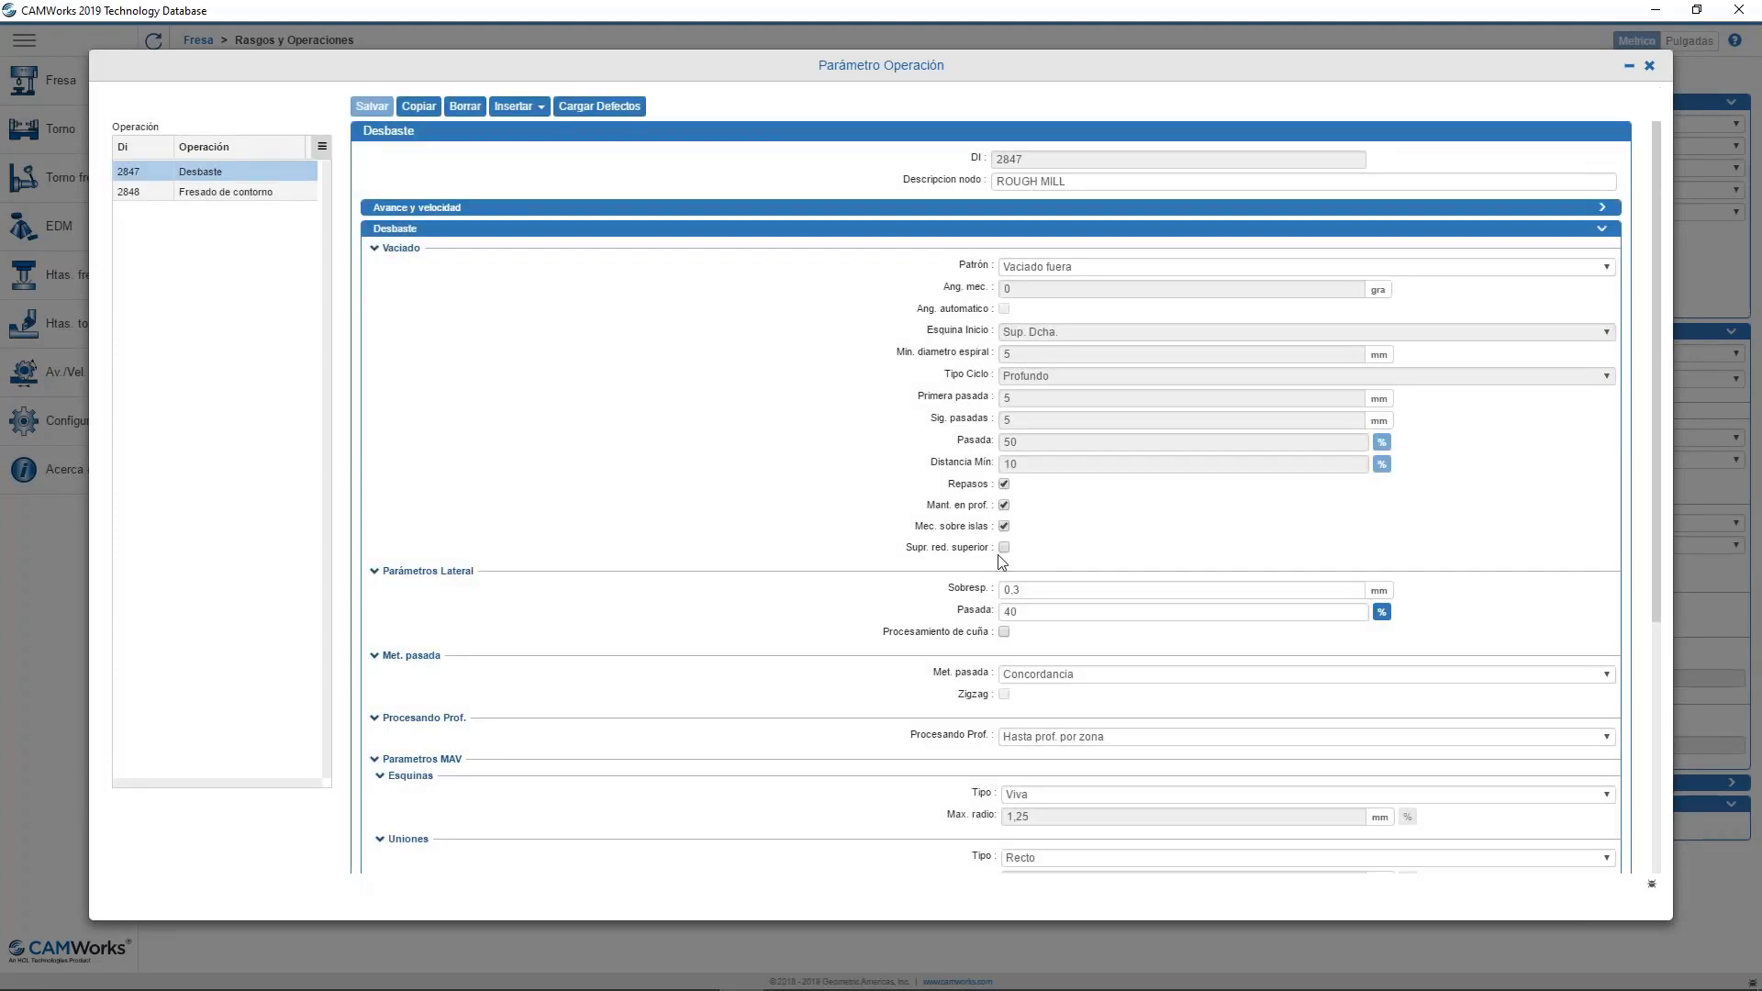
{"action": "left_click", "coordinate": [1041, 591]}
{"action": "scroll", "coordinate": [1041, 590], "scroll_direction": "down", "scroll_amount": 1}
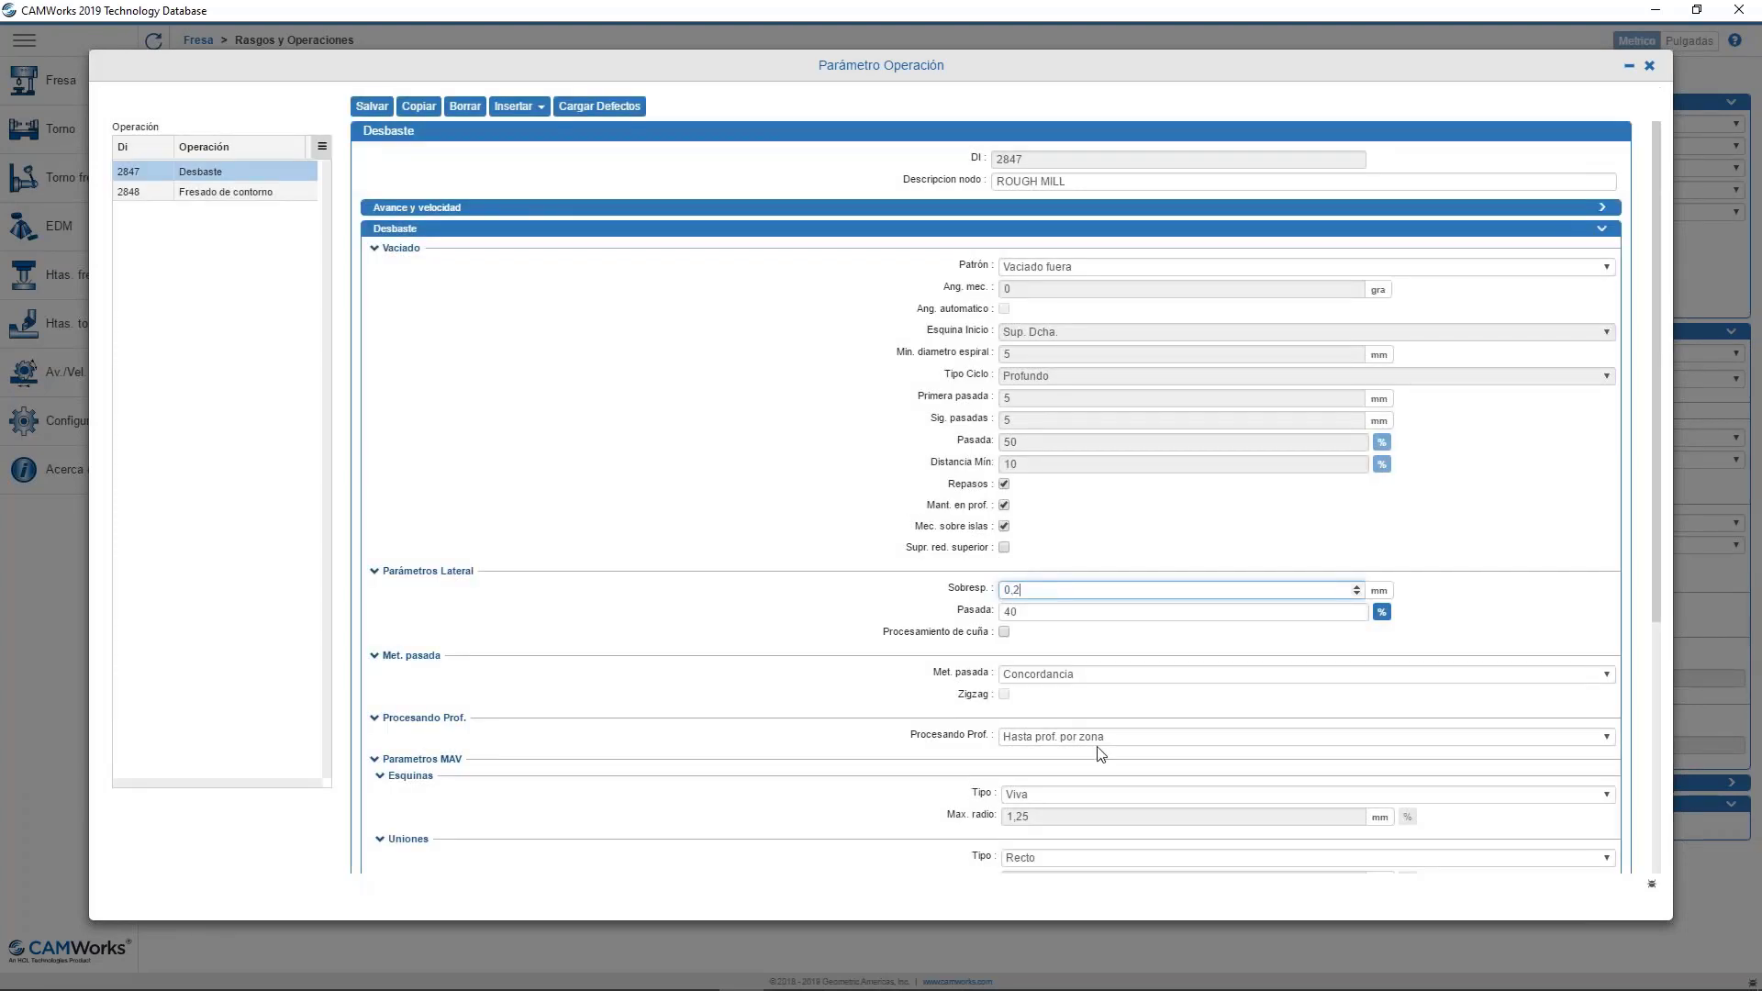
{"action": "scroll", "coordinate": [1086, 807], "scroll_direction": "down", "scroll_amount": 4}
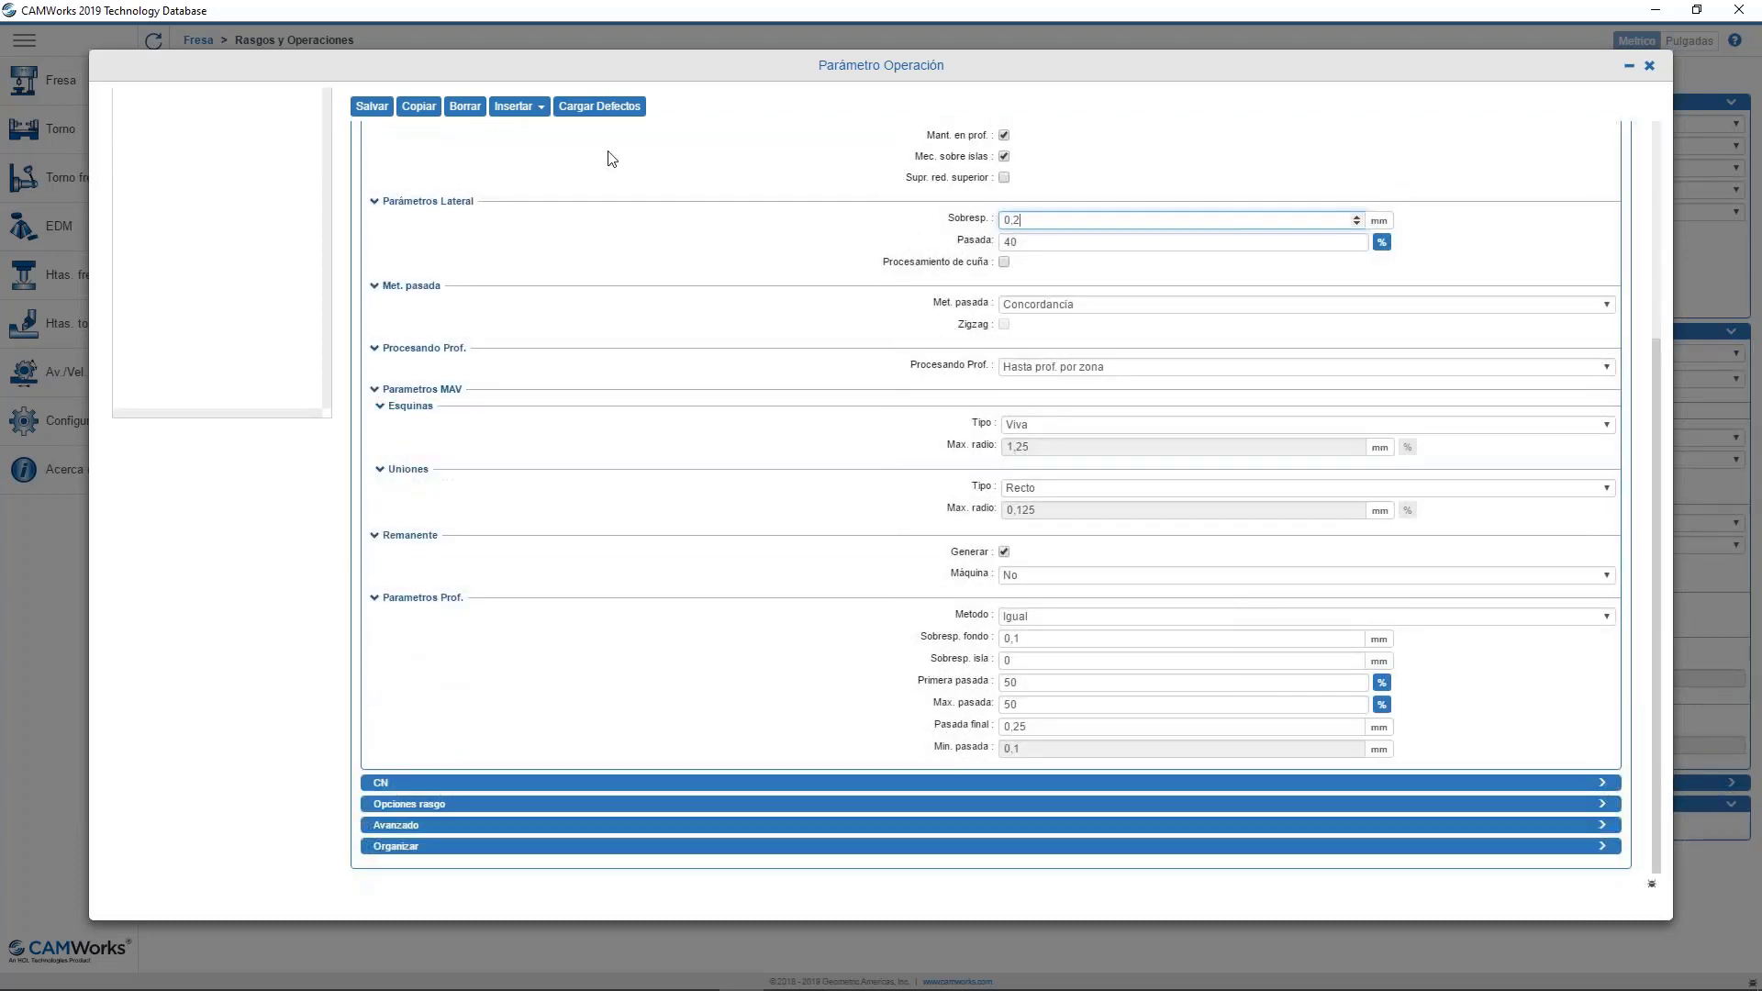
{"action": "scroll", "coordinate": [849, 225], "scroll_direction": "up", "scroll_amount": 5}
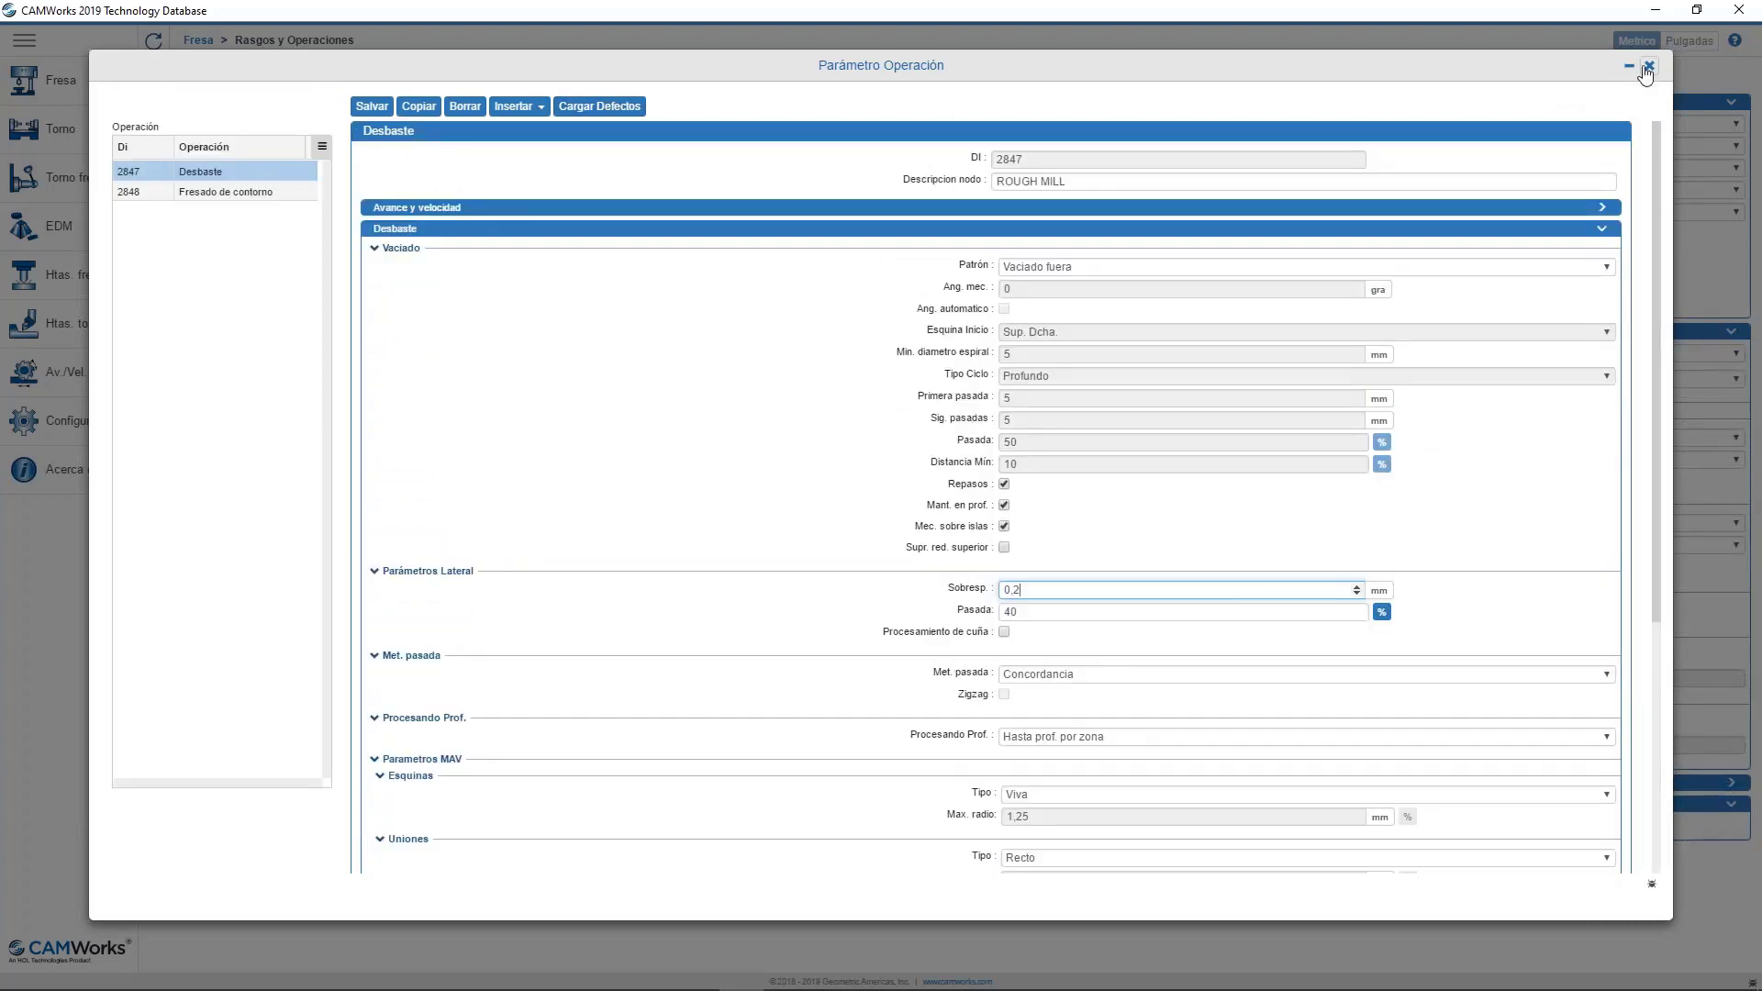
{"action": "left_click", "coordinate": [372, 107]}
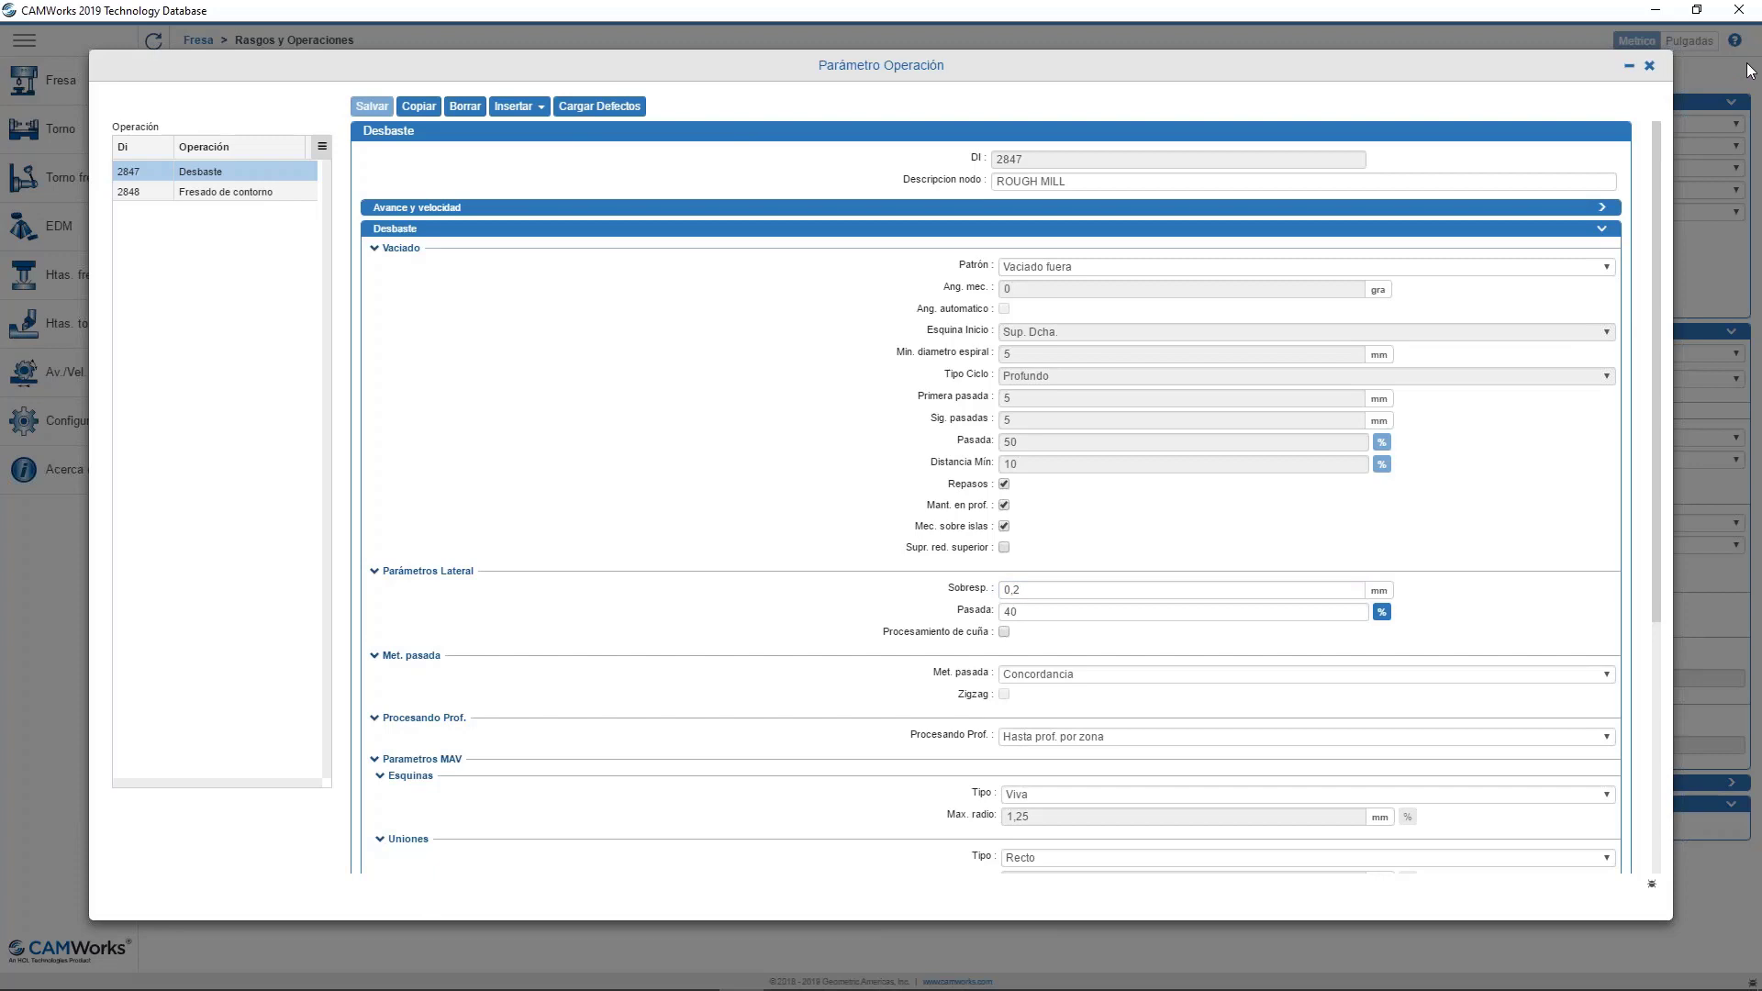
{"action": "left_click", "coordinate": [1649, 67]}
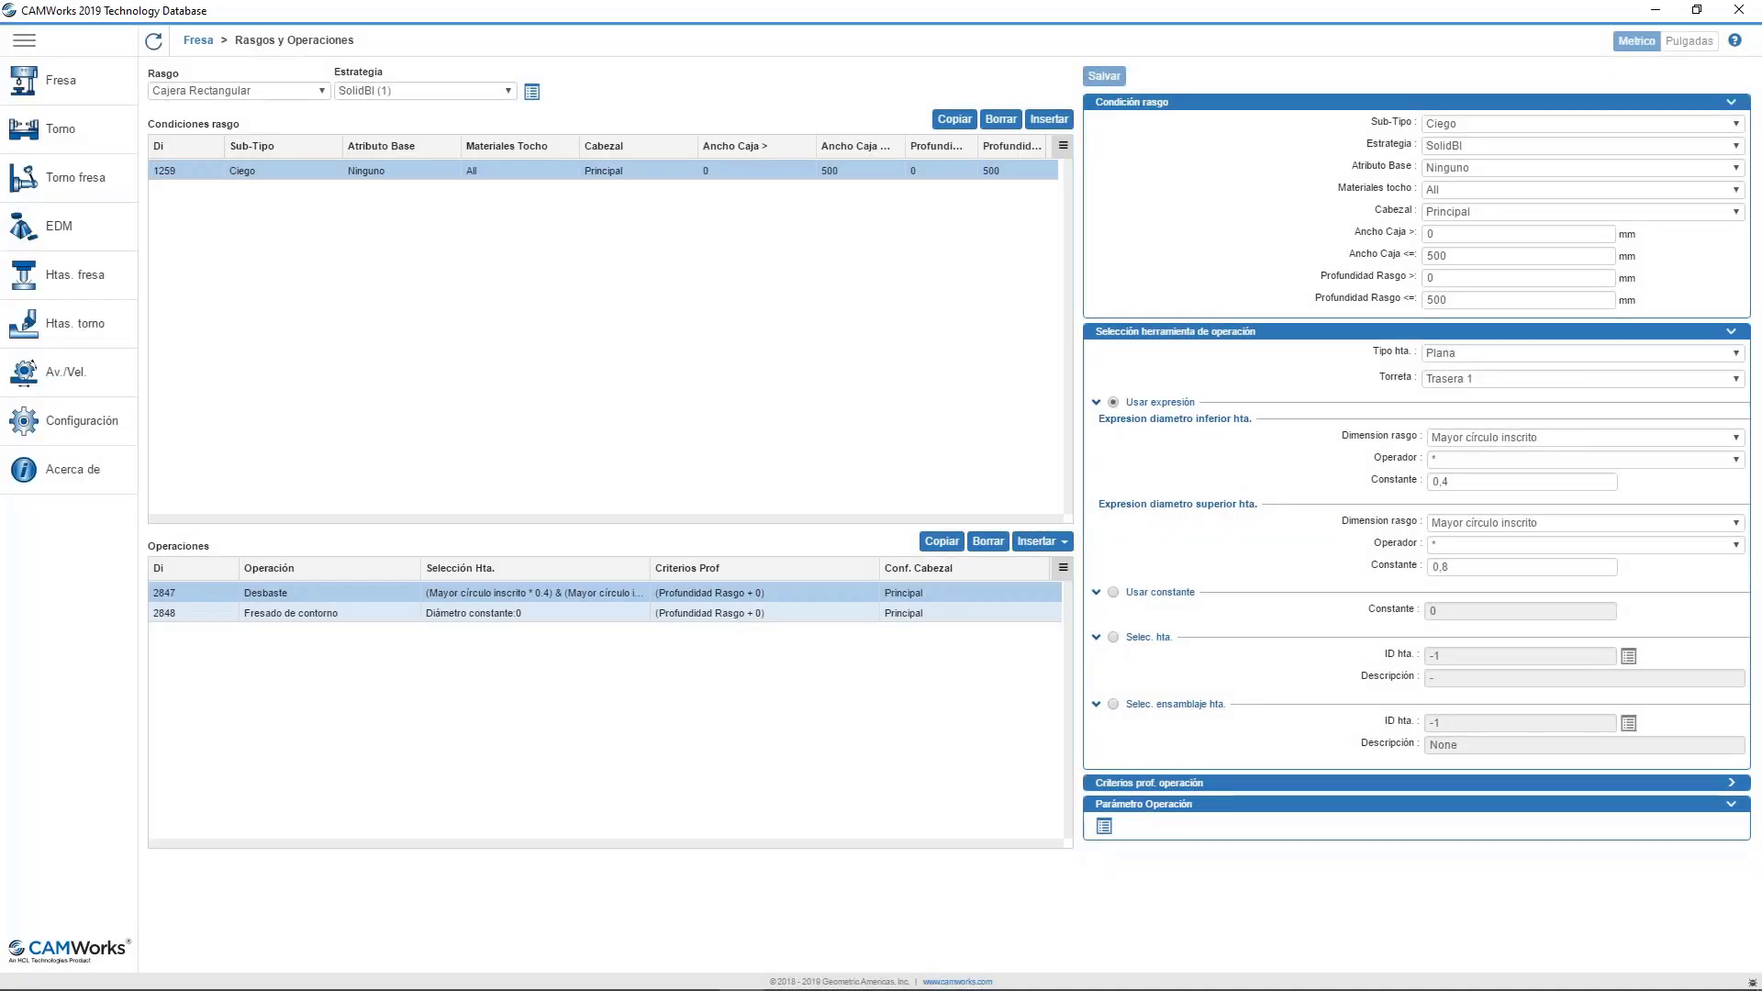
Define the Fresado de contorno operation's lower tool diameter expression as Mayor círculo inscrito * 0.2.
{"action": "left_click", "coordinate": [461, 613]}
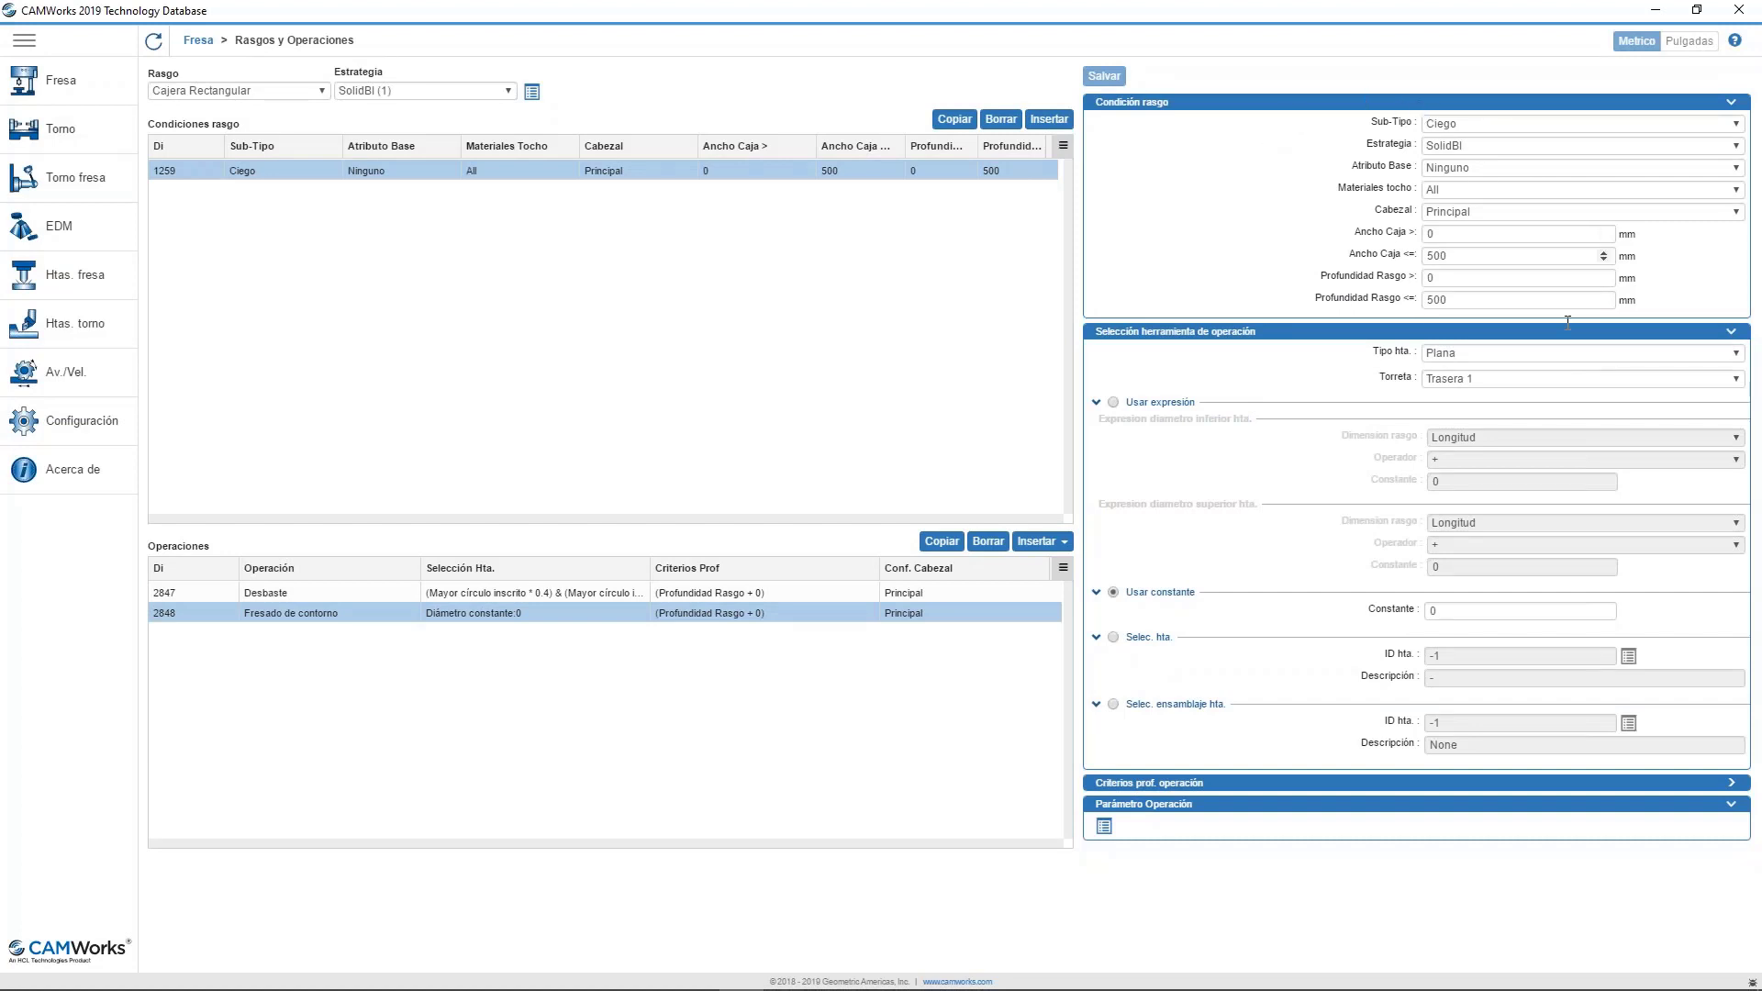
{"action": "left_click", "coordinate": [1164, 406]}
{"action": "left_click", "coordinate": [1477, 450]}
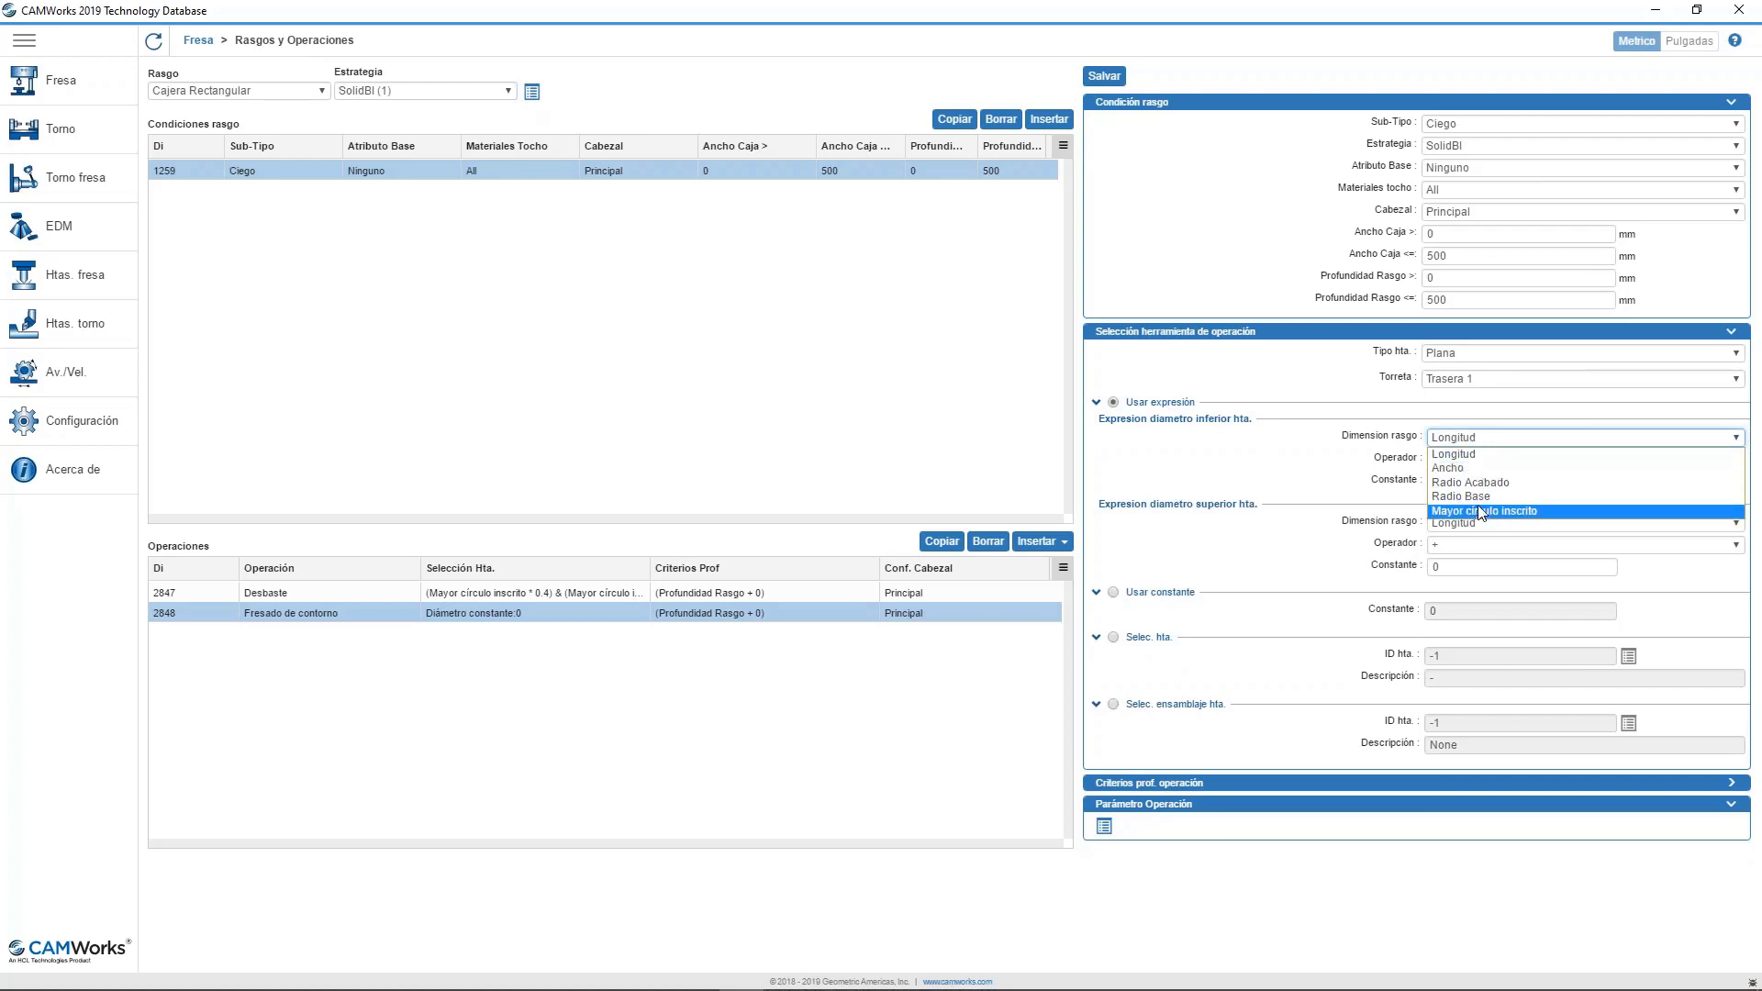
{"action": "left_click", "coordinate": [1479, 511]}
{"action": "left_click", "coordinate": [1459, 460]}
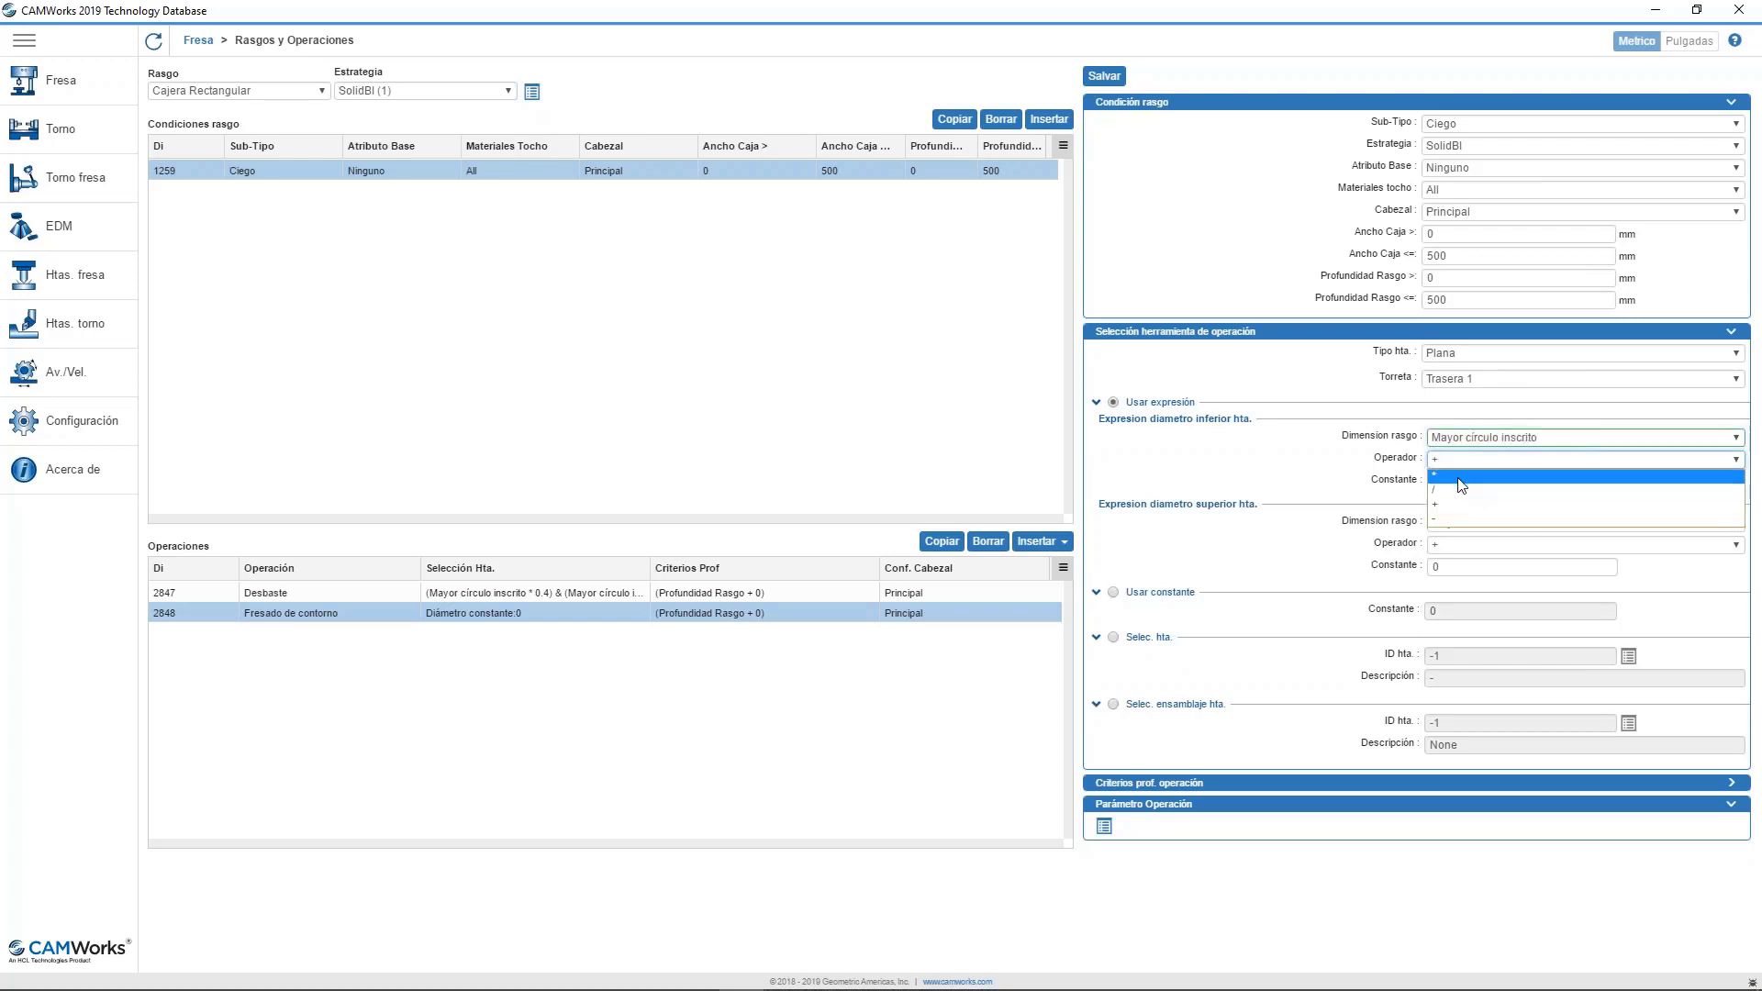
{"action": "left_click", "coordinate": [1458, 477]}
{"action": "left_click", "coordinate": [1459, 482]}
{"action": "type", "text": ".2"}
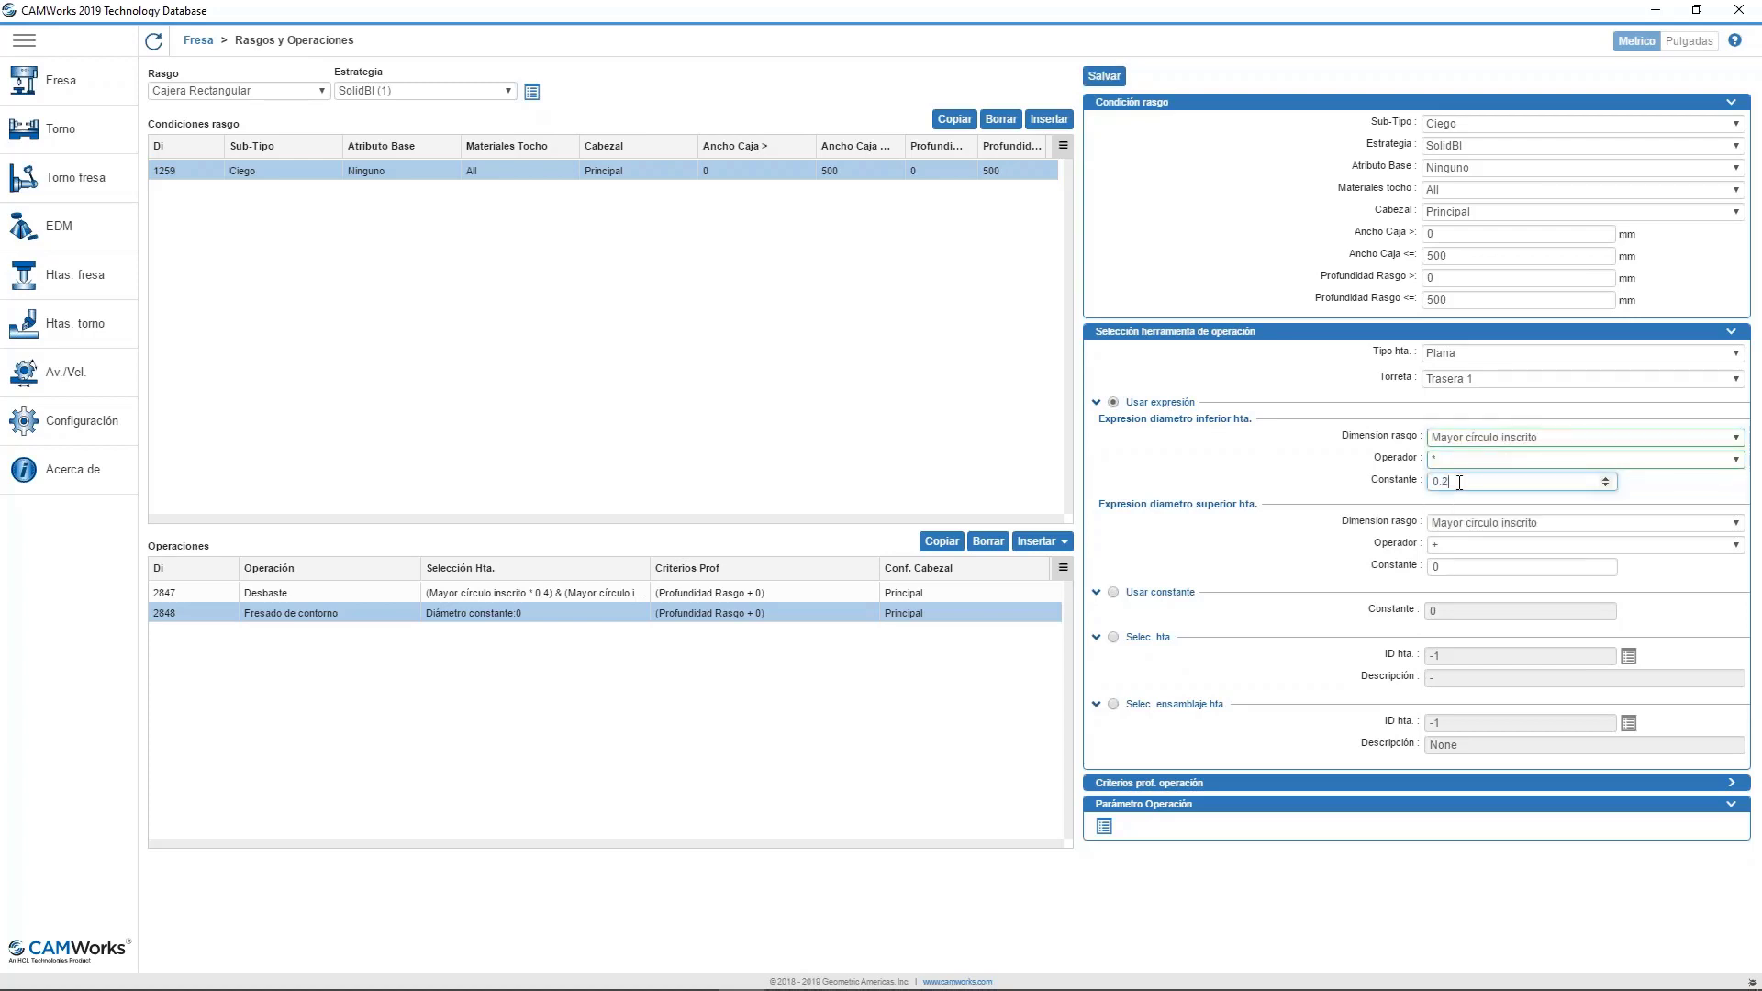
Set the operator of the Fresado de contorno upper tool diameter expression to * and open its constant for editing.
{"action": "left_click", "coordinate": [1478, 547]}
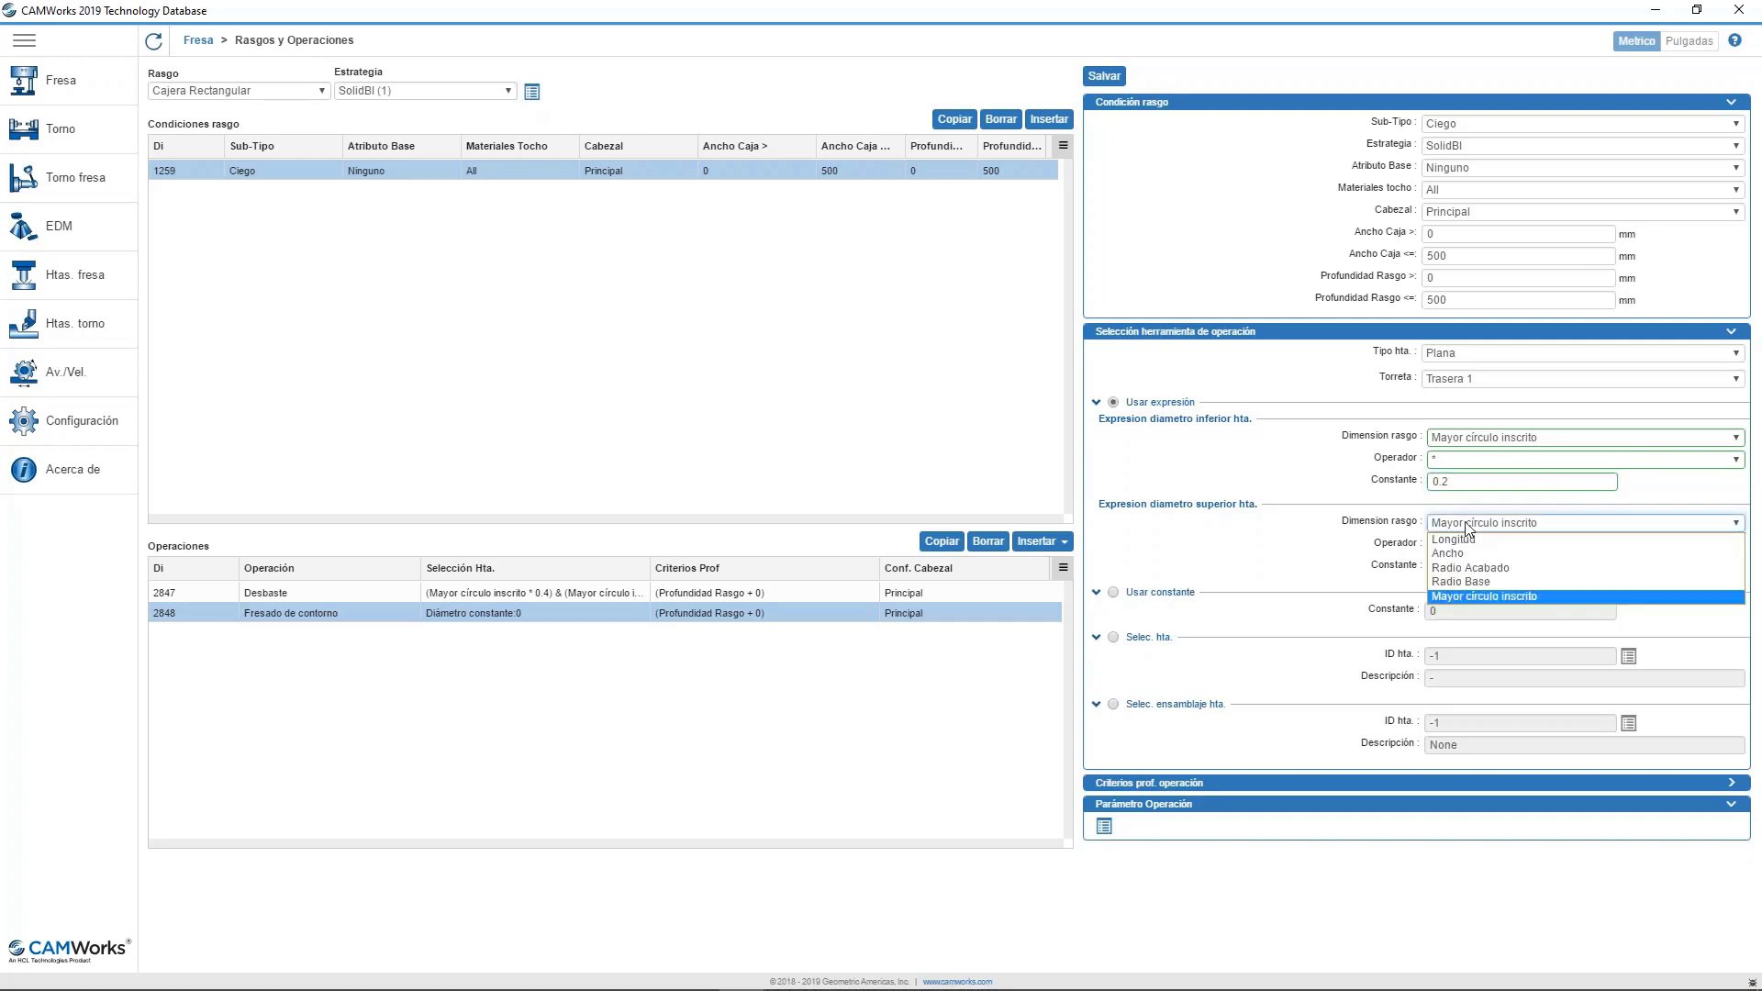
{"action": "left_click", "coordinate": [1471, 548]}
{"action": "left_click", "coordinate": [1464, 549]}
{"action": "left_click", "coordinate": [1462, 561]}
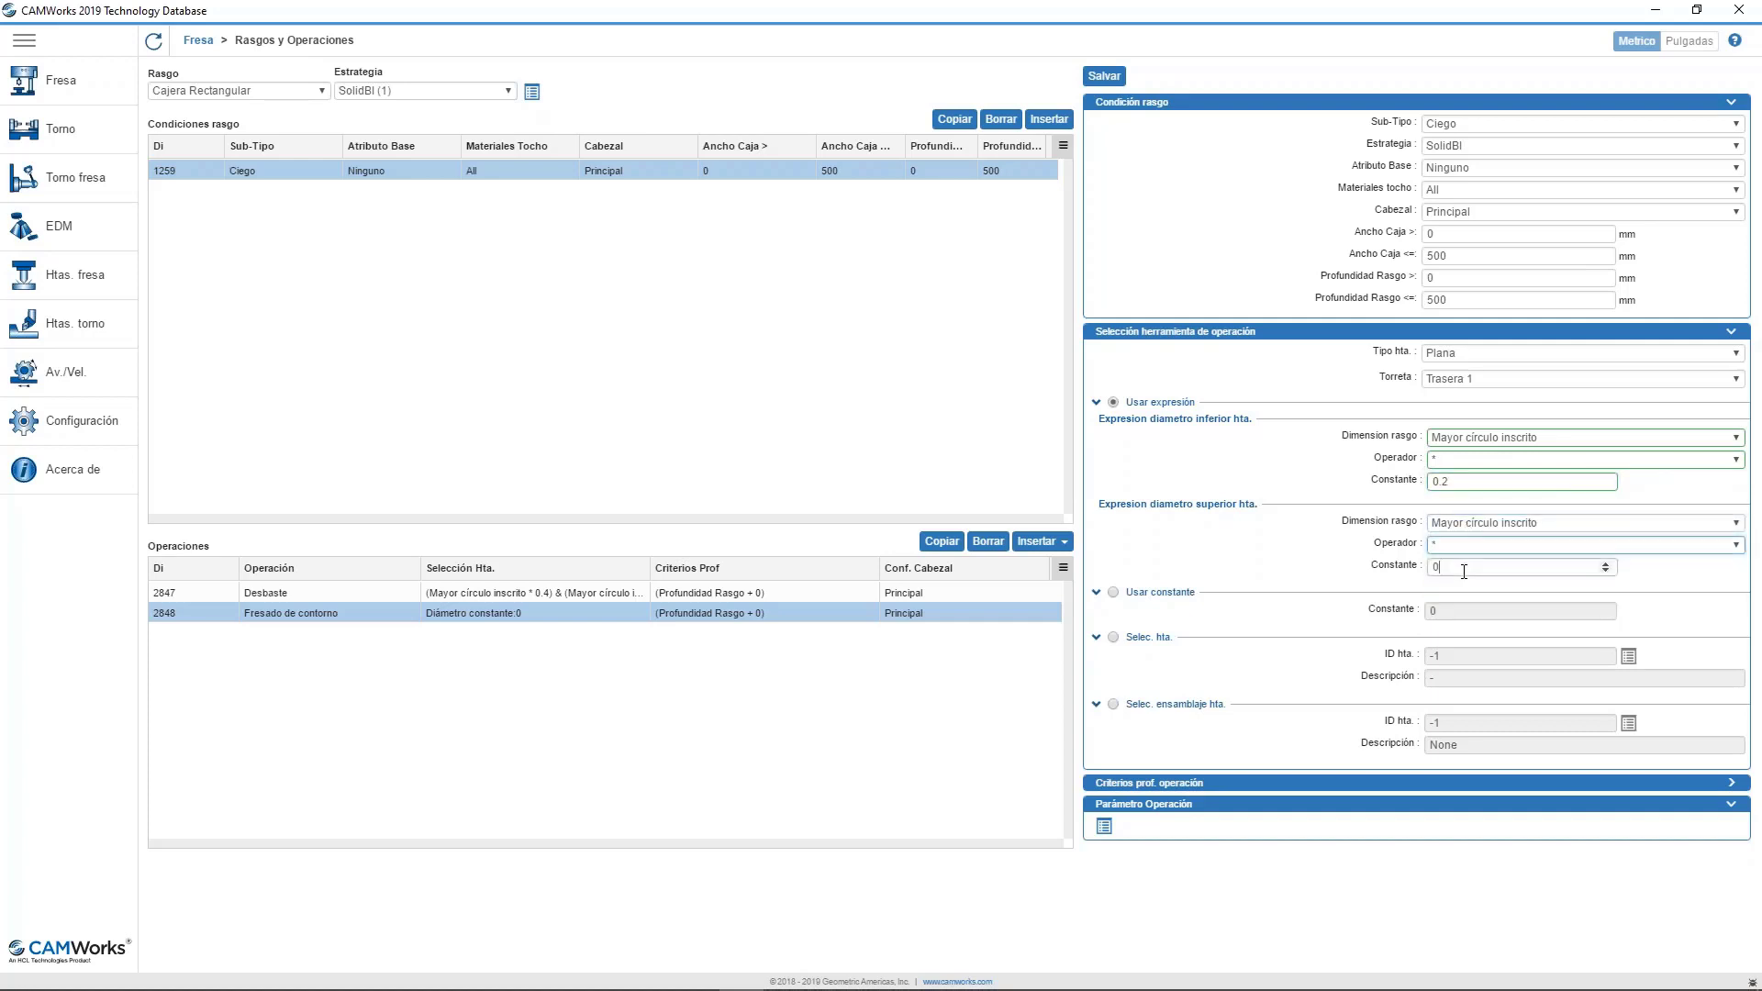
{"action": "left_click", "coordinate": [1464, 569]}
Check the Fresado de contorno operation's machining depth criteria and save the operation's changes.
{"action": "left_click", "coordinate": [1175, 331]}
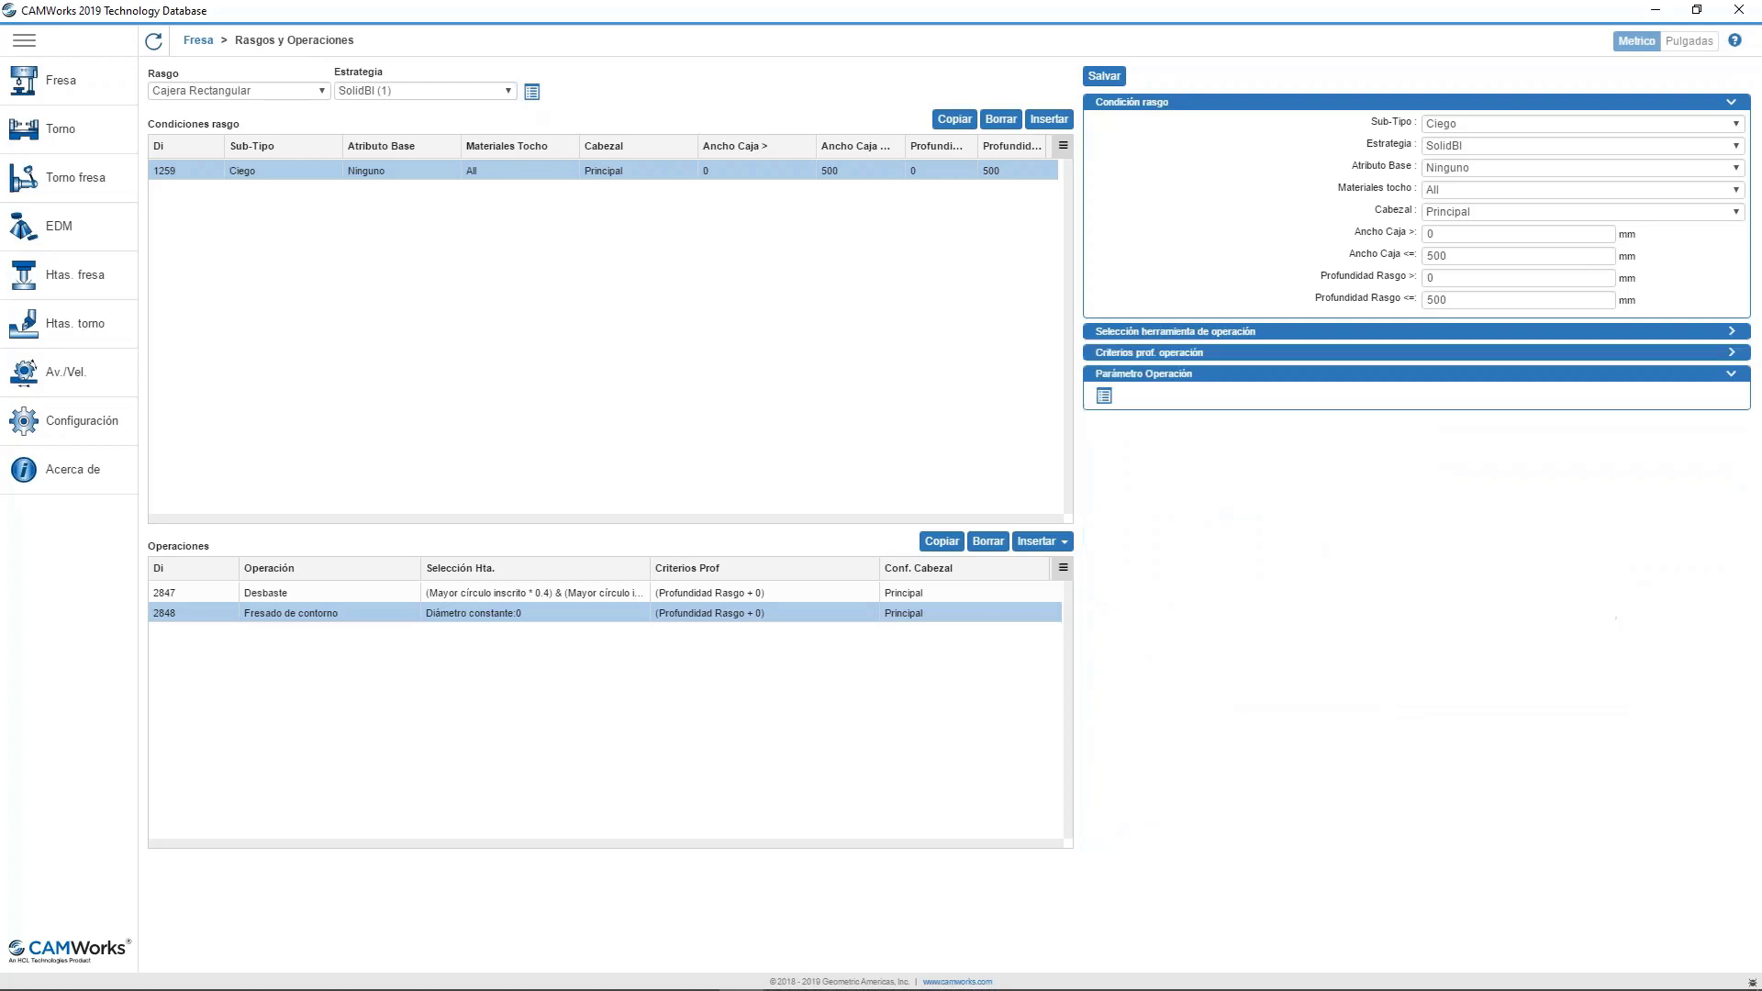
{"action": "left_click", "coordinate": [1148, 352]}
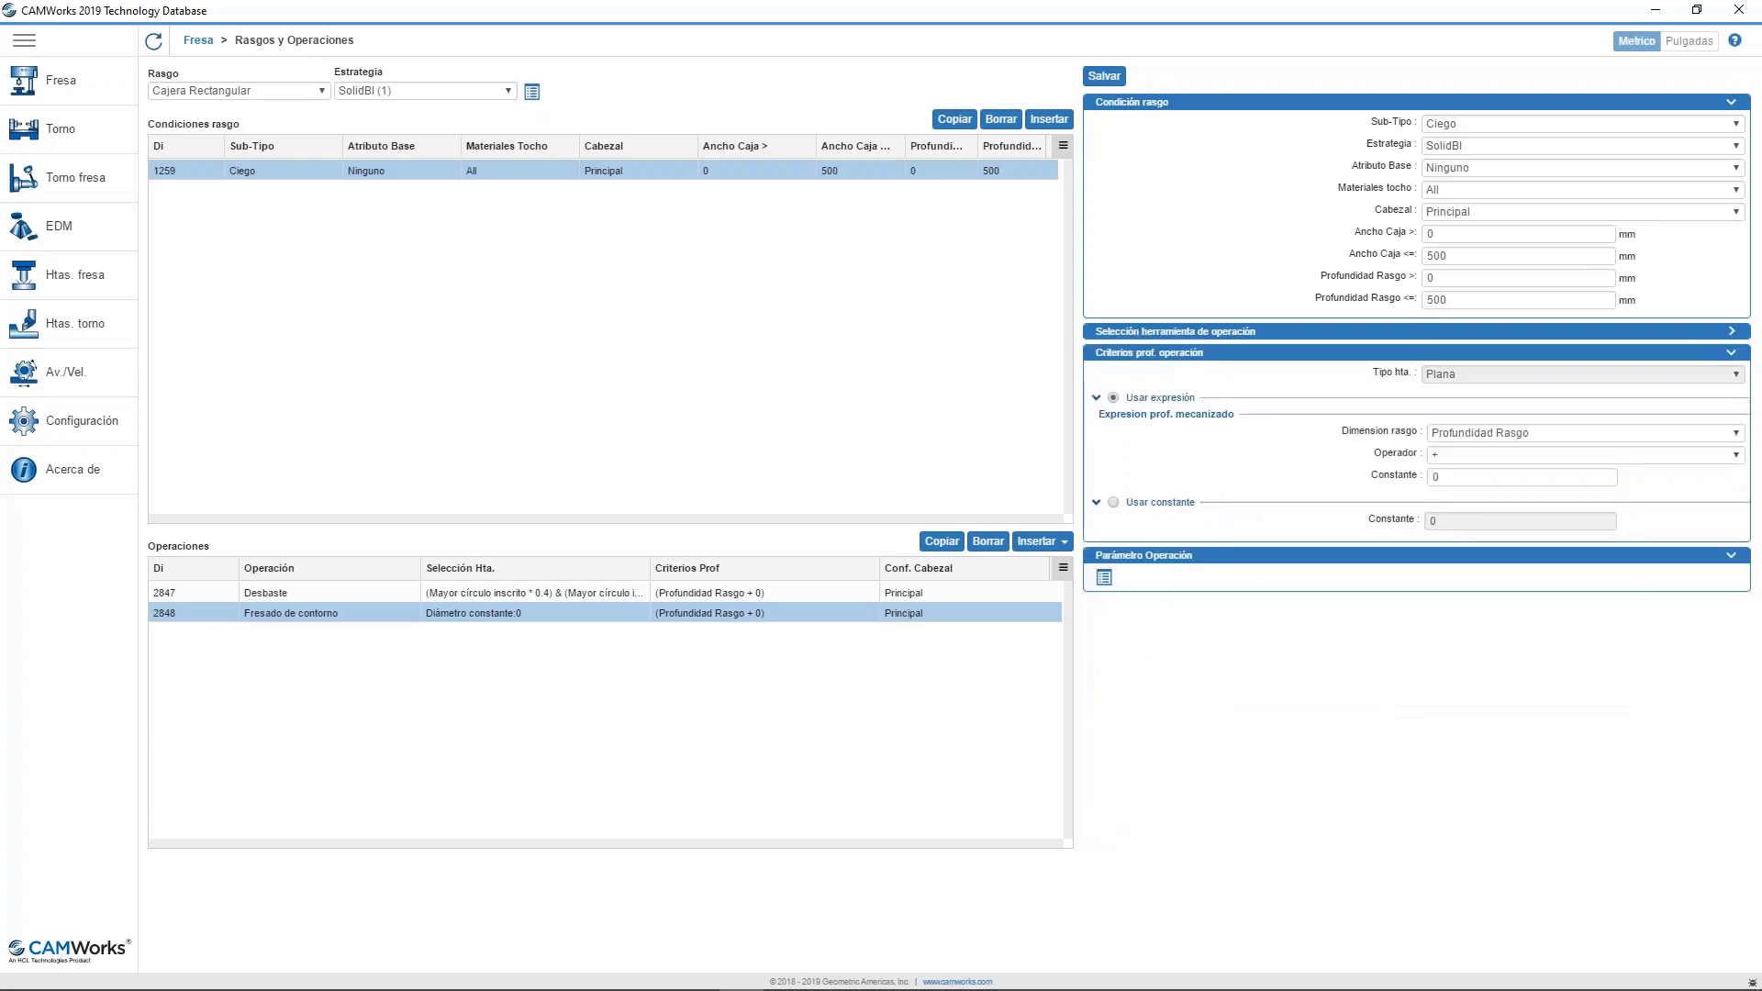
{"action": "left_click", "coordinate": [1147, 352]}
{"action": "left_click", "coordinate": [1104, 77]}
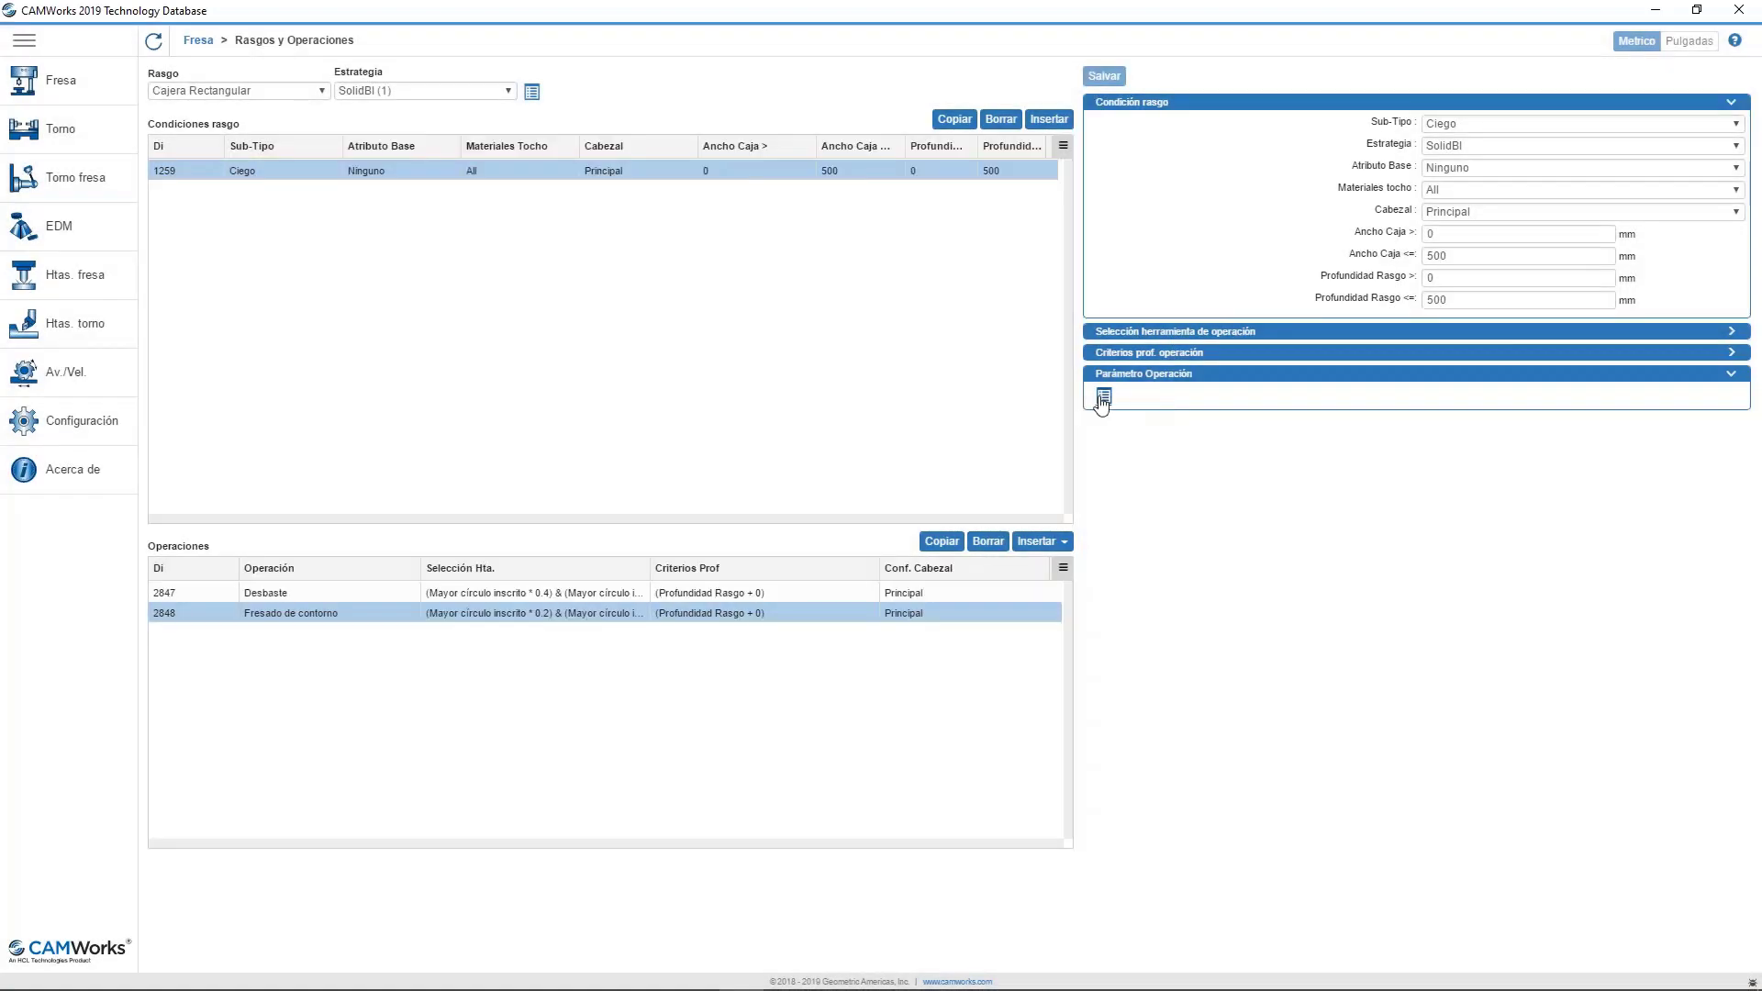
Open the Fresado de contorno operation's parameters and review its Avance y velocidad settings.
{"action": "left_click", "coordinate": [1104, 396]}
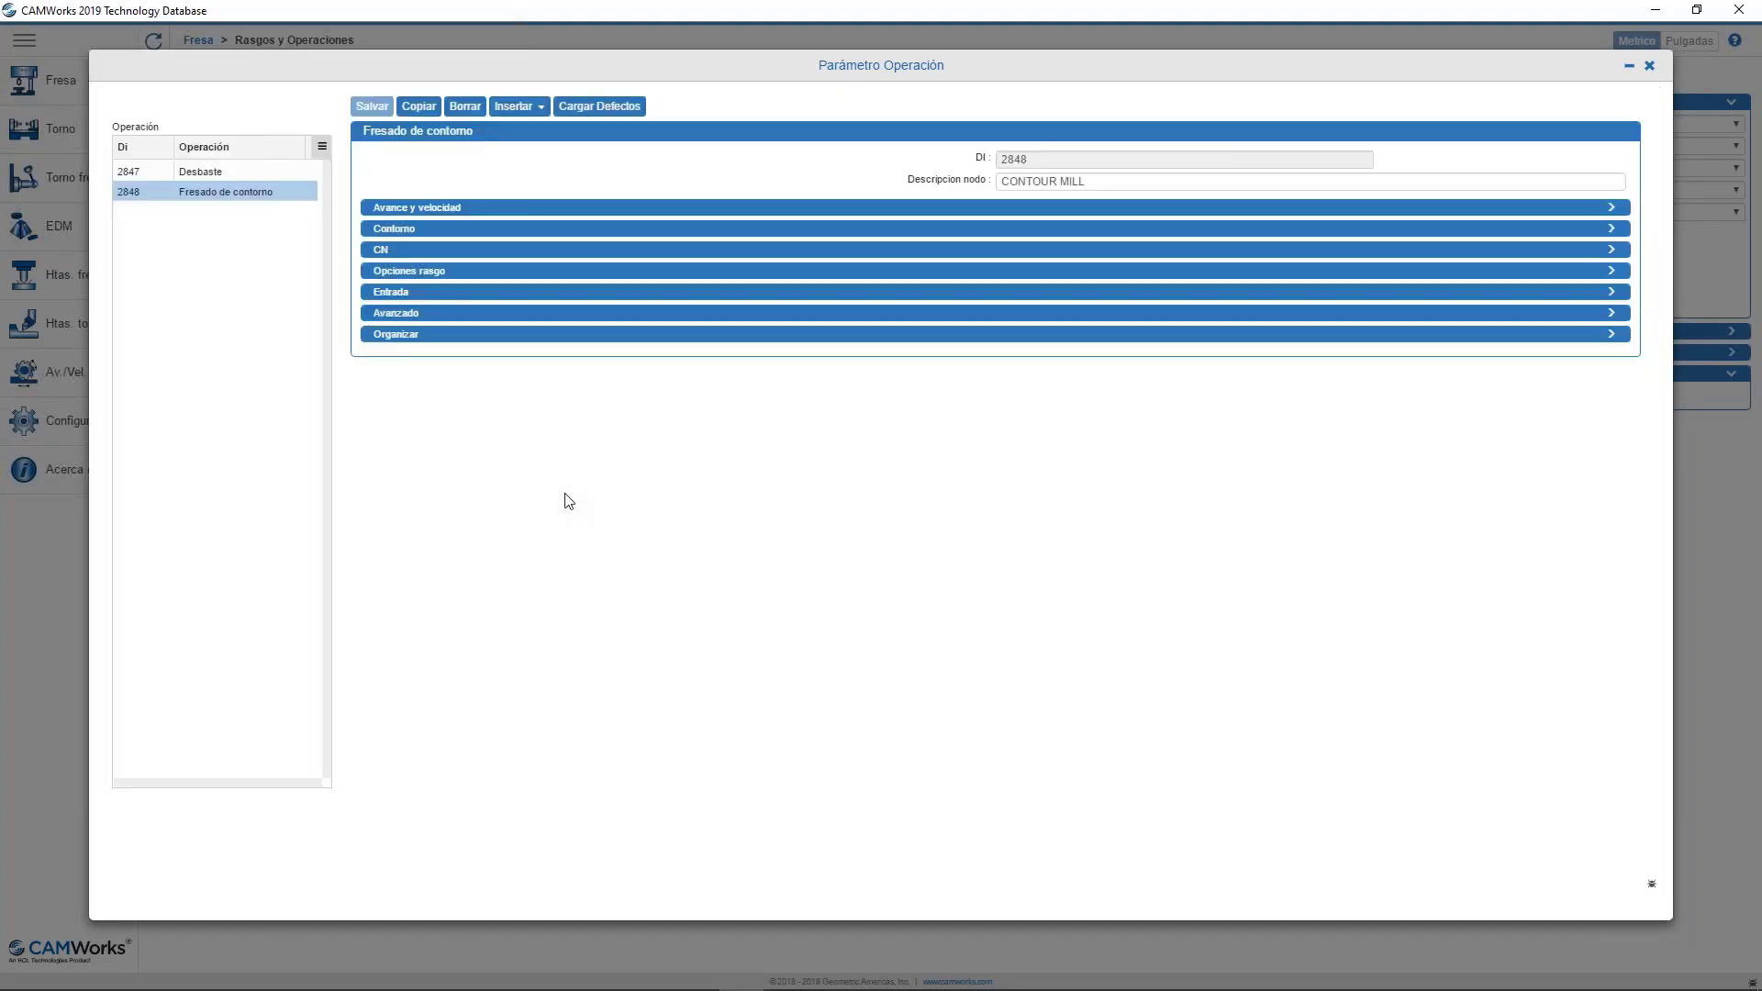
{"action": "left_click", "coordinate": [399, 210]}
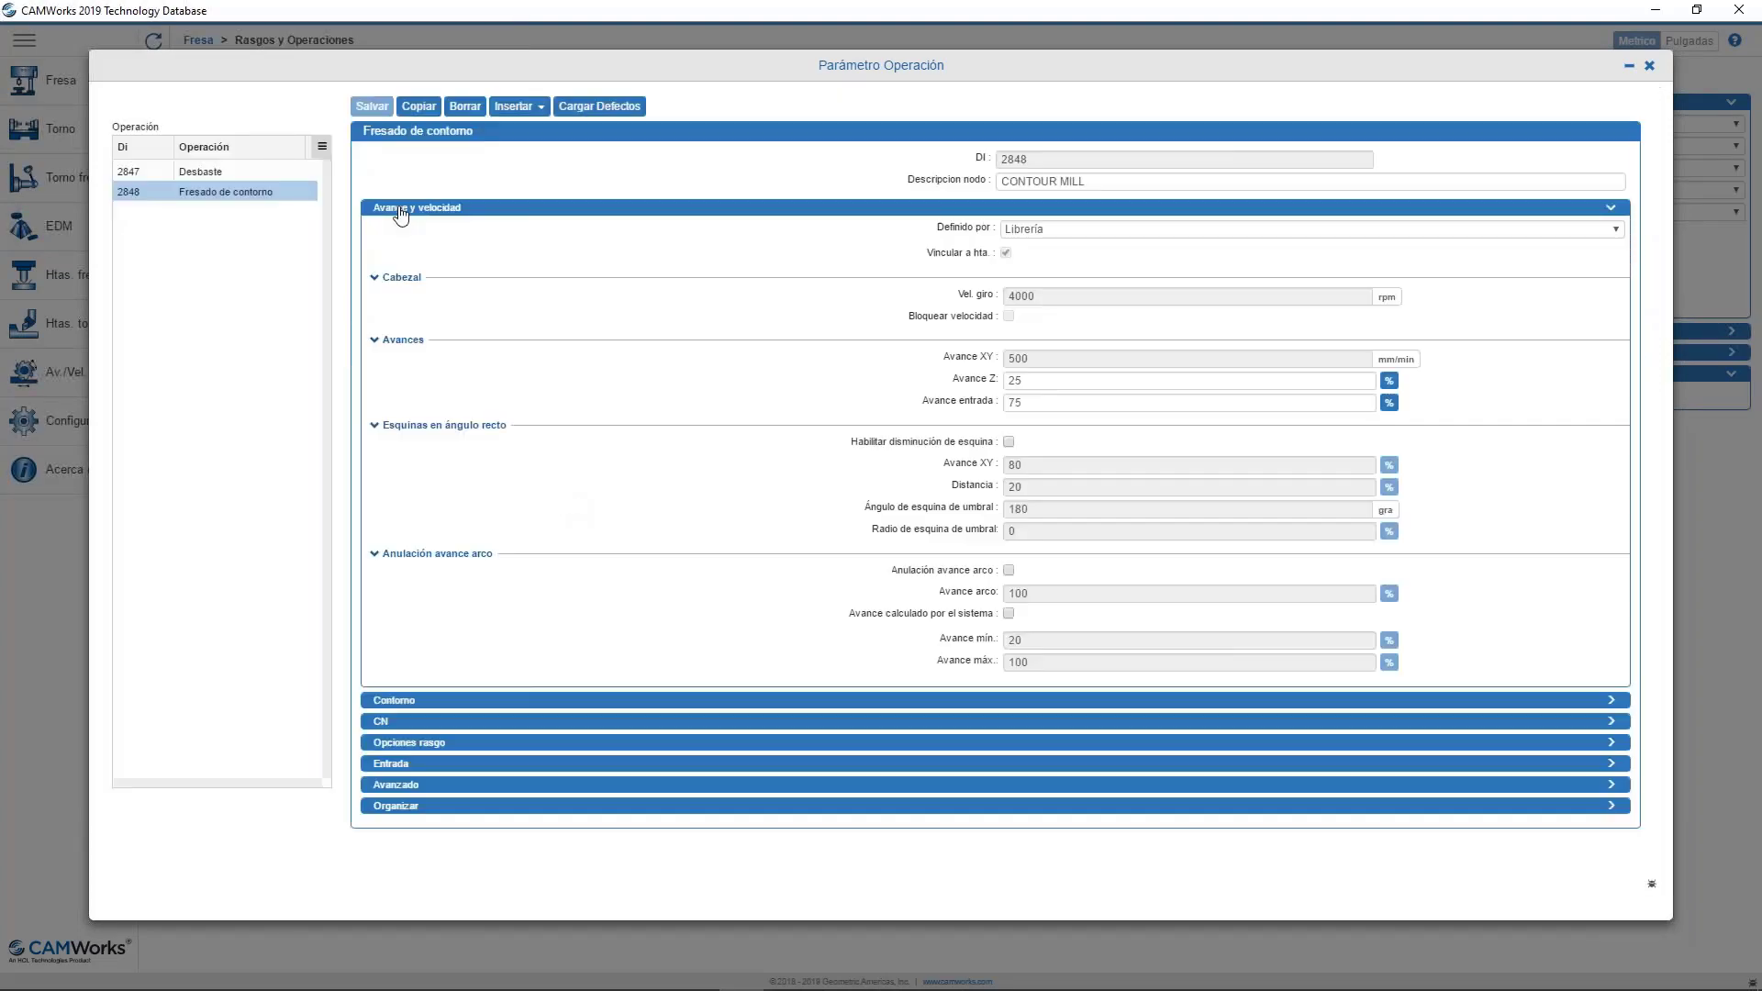
{"action": "left_click", "coordinate": [400, 209]}
Set Pasada final to 0.2 mm in the depth parameters of the Fresado de contorno operation's Contorno settings.
{"action": "left_click", "coordinate": [425, 230]}
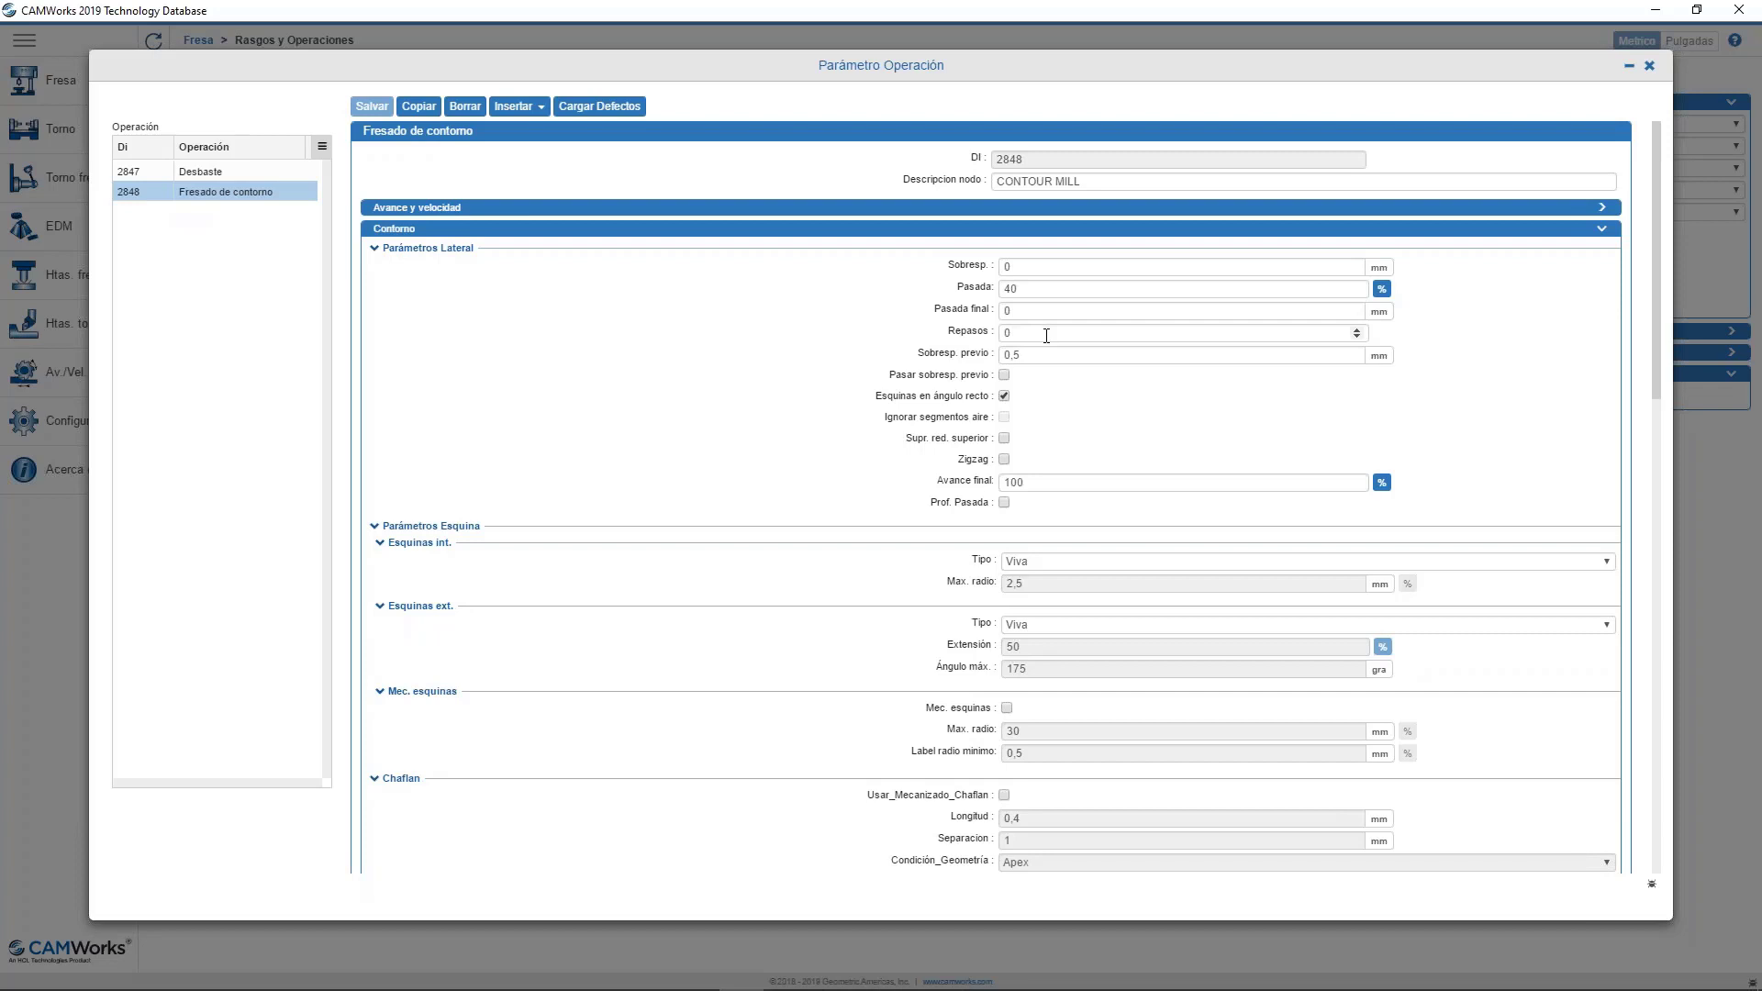
{"action": "scroll", "coordinate": [1048, 354], "scroll_direction": "down", "scroll_amount": 1}
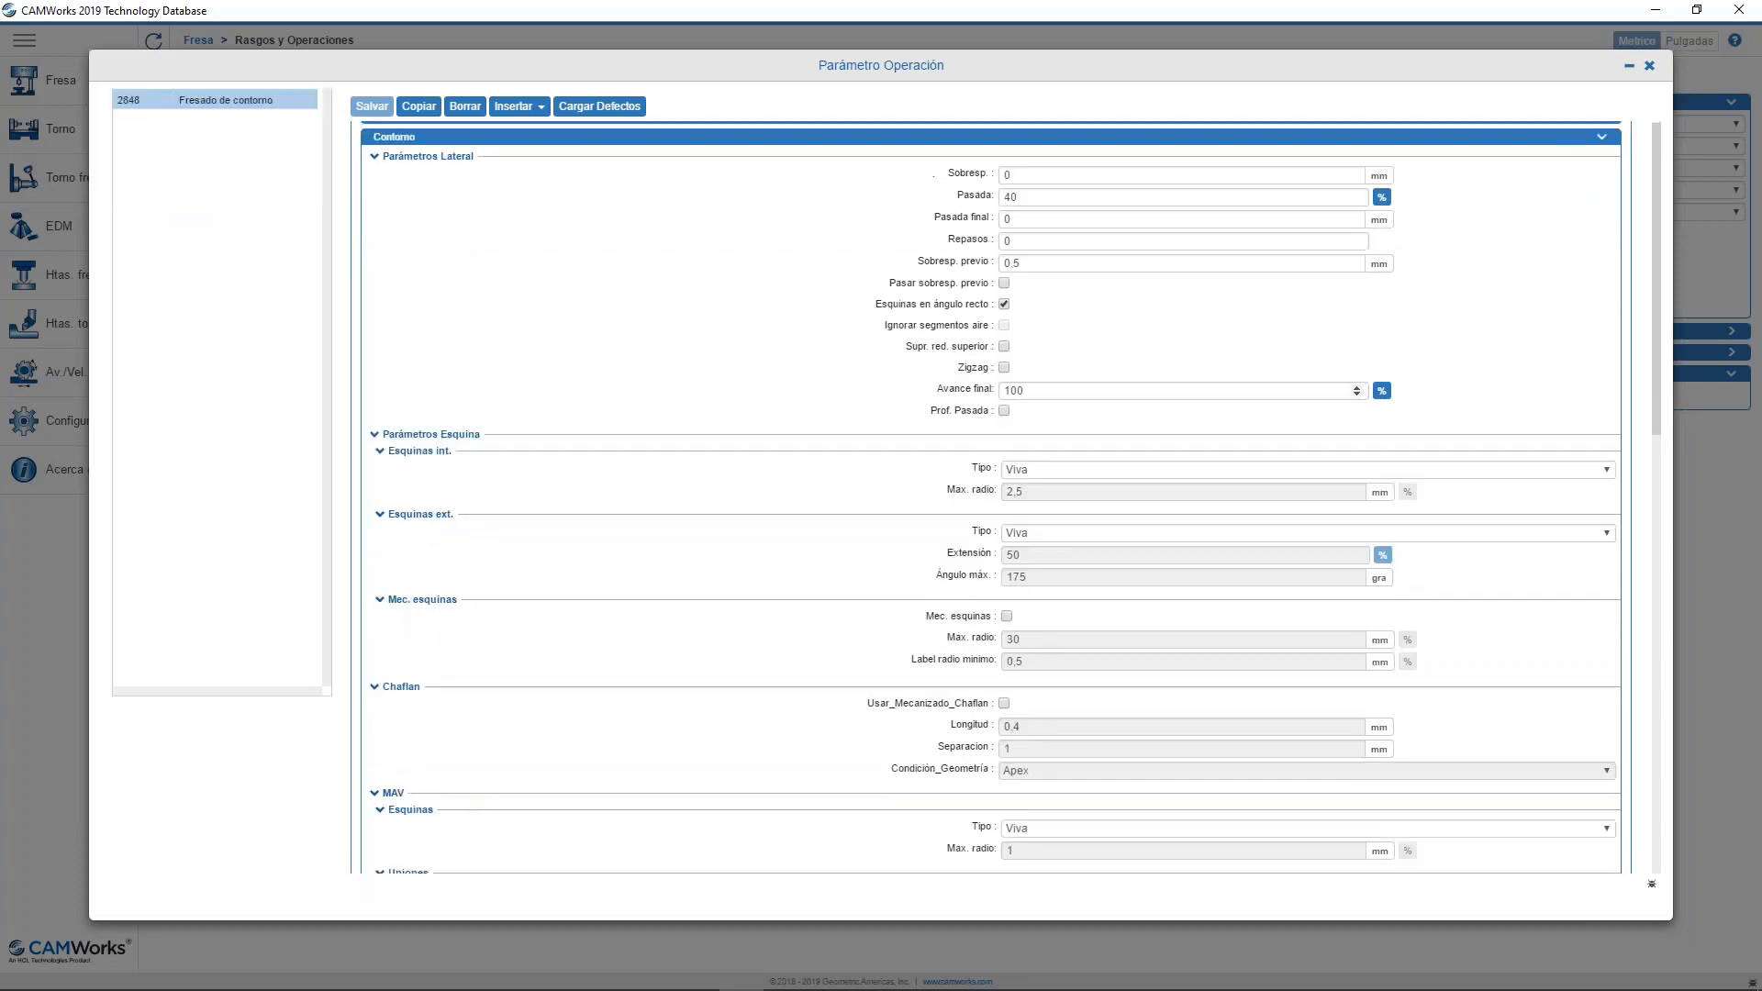
{"action": "scroll", "coordinate": [1055, 376], "scroll_direction": "down", "scroll_amount": 2}
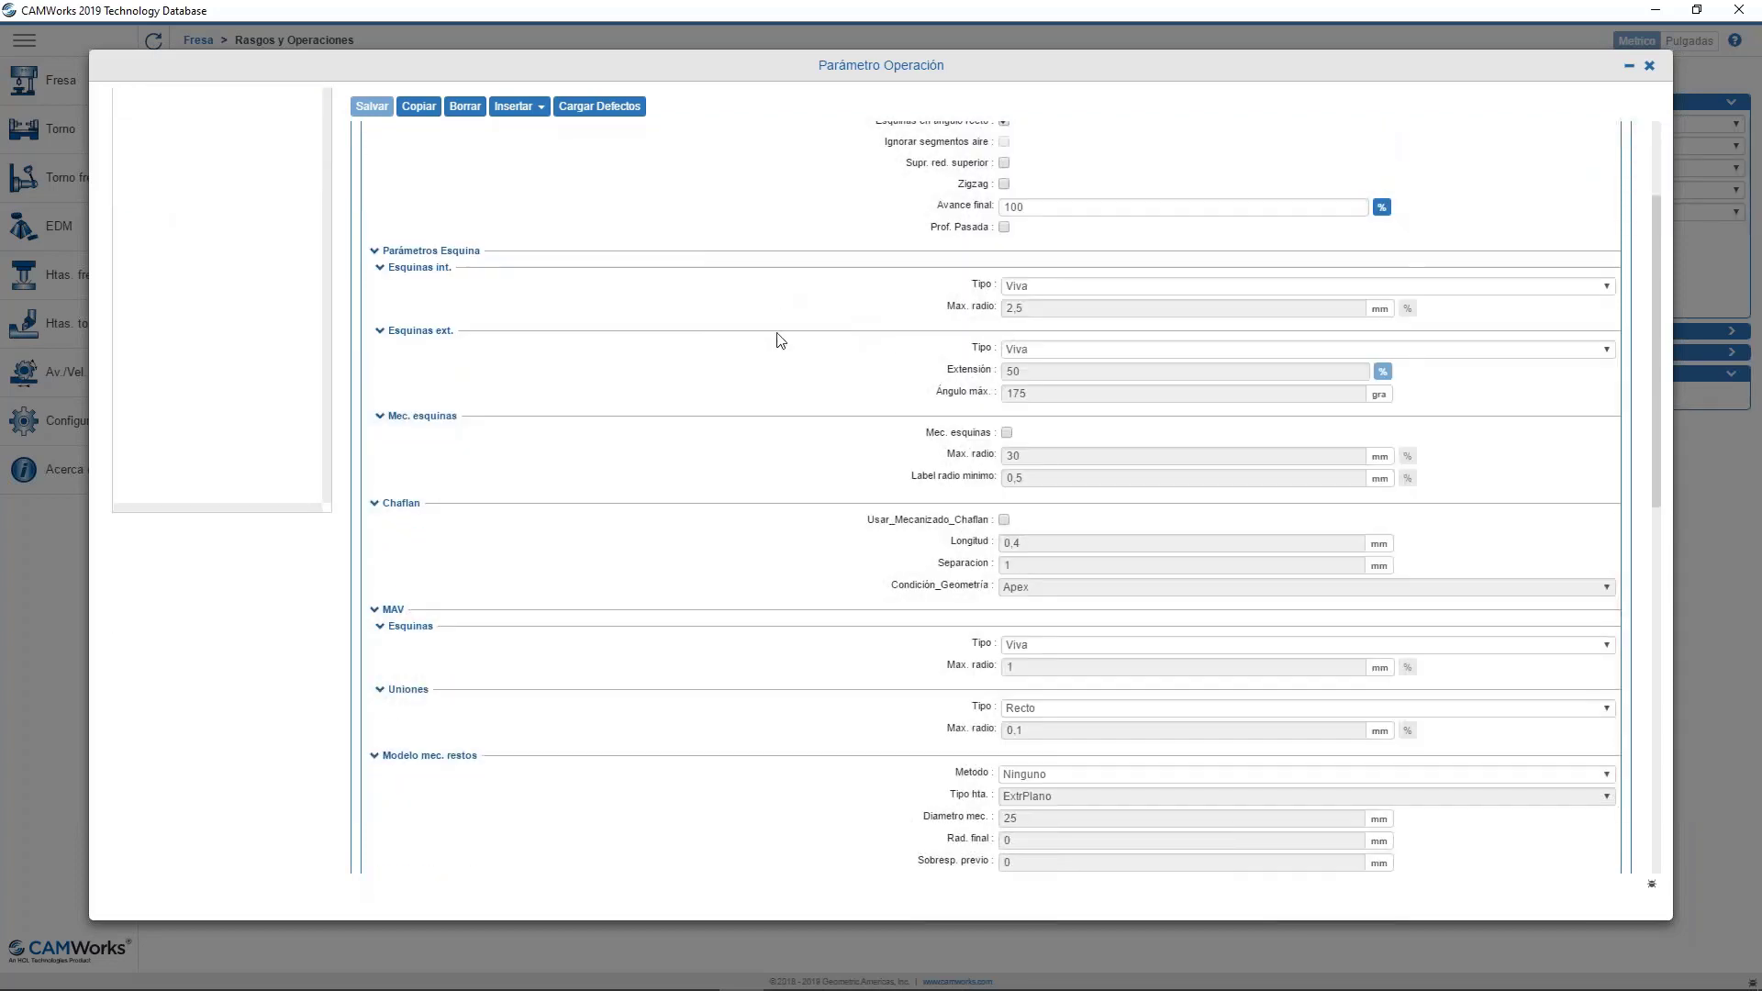
{"action": "scroll", "coordinate": [771, 381], "scroll_direction": "down", "scroll_amount": 3}
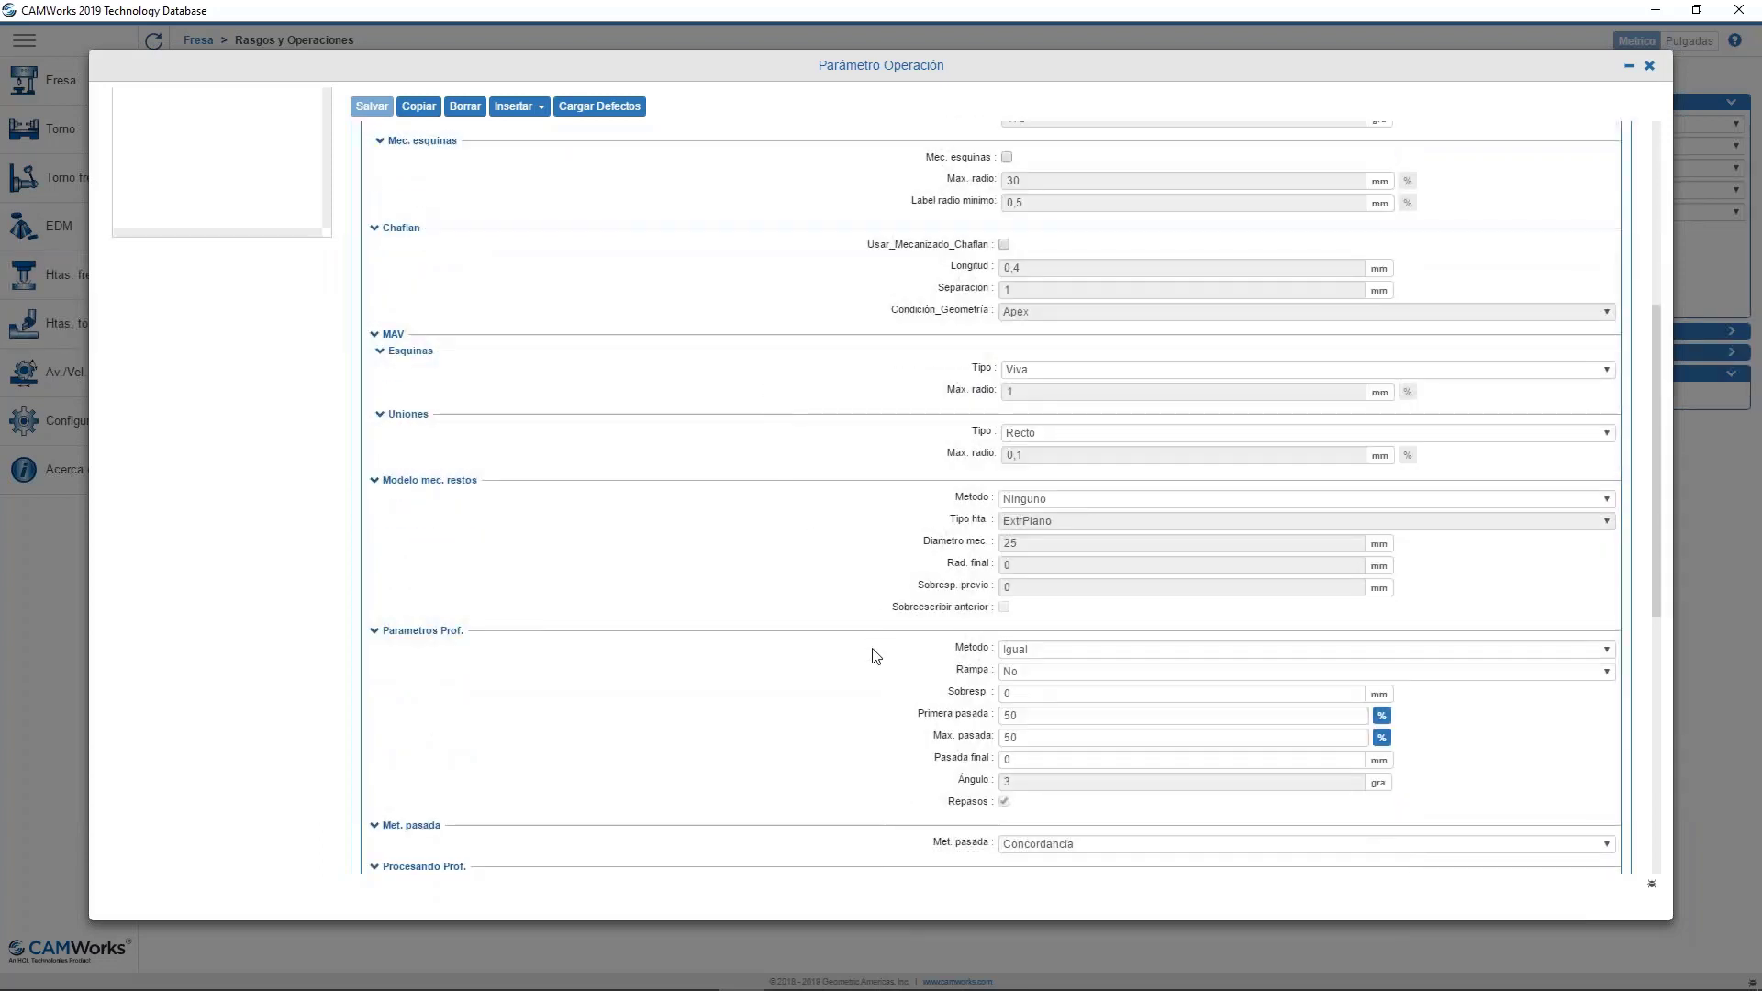
{"action": "scroll", "coordinate": [873, 653], "scroll_direction": "down", "scroll_amount": 1}
{"action": "left_click", "coordinate": [1049, 667]}
{"action": "type", "text": "."}
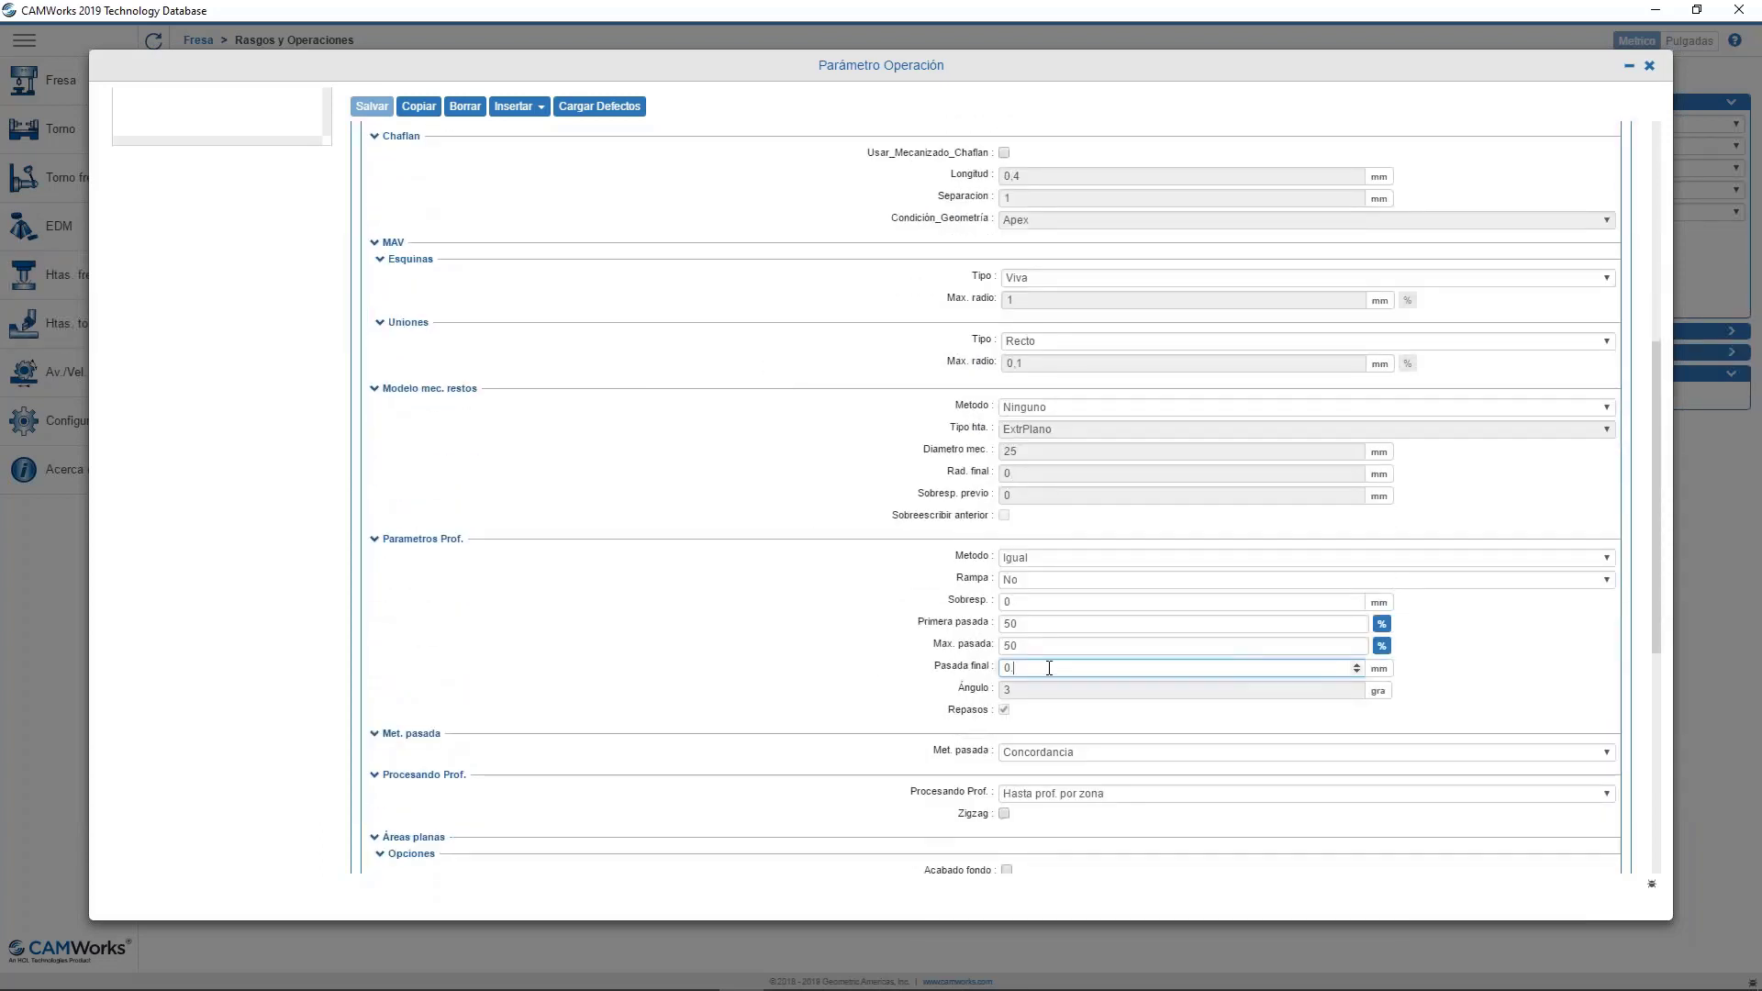
{"action": "type", "text": "2"}
Set the contour operation's Met. pasada to Oposicion, then save and close its parameters.
{"action": "scroll", "coordinate": [677, 598], "scroll_direction": "down", "scroll_amount": 1}
{"action": "scroll", "coordinate": [666, 576], "scroll_direction": "down", "scroll_amount": 2}
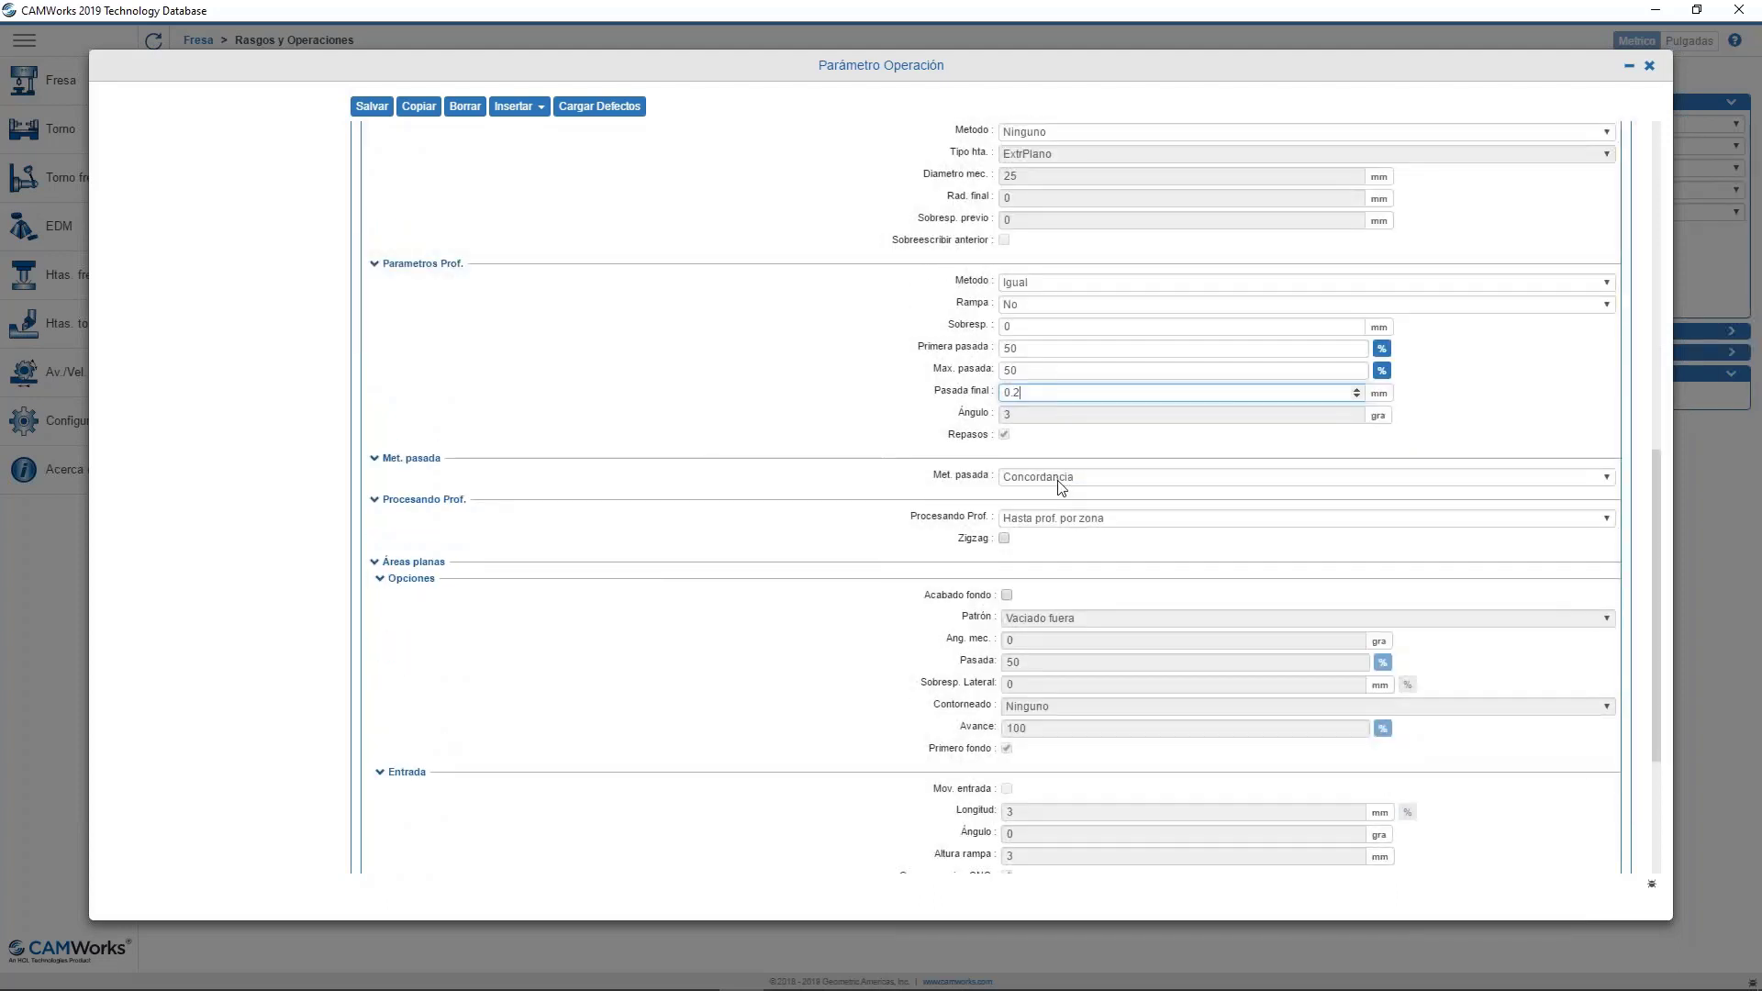
{"action": "left_click", "coordinate": [1056, 478]}
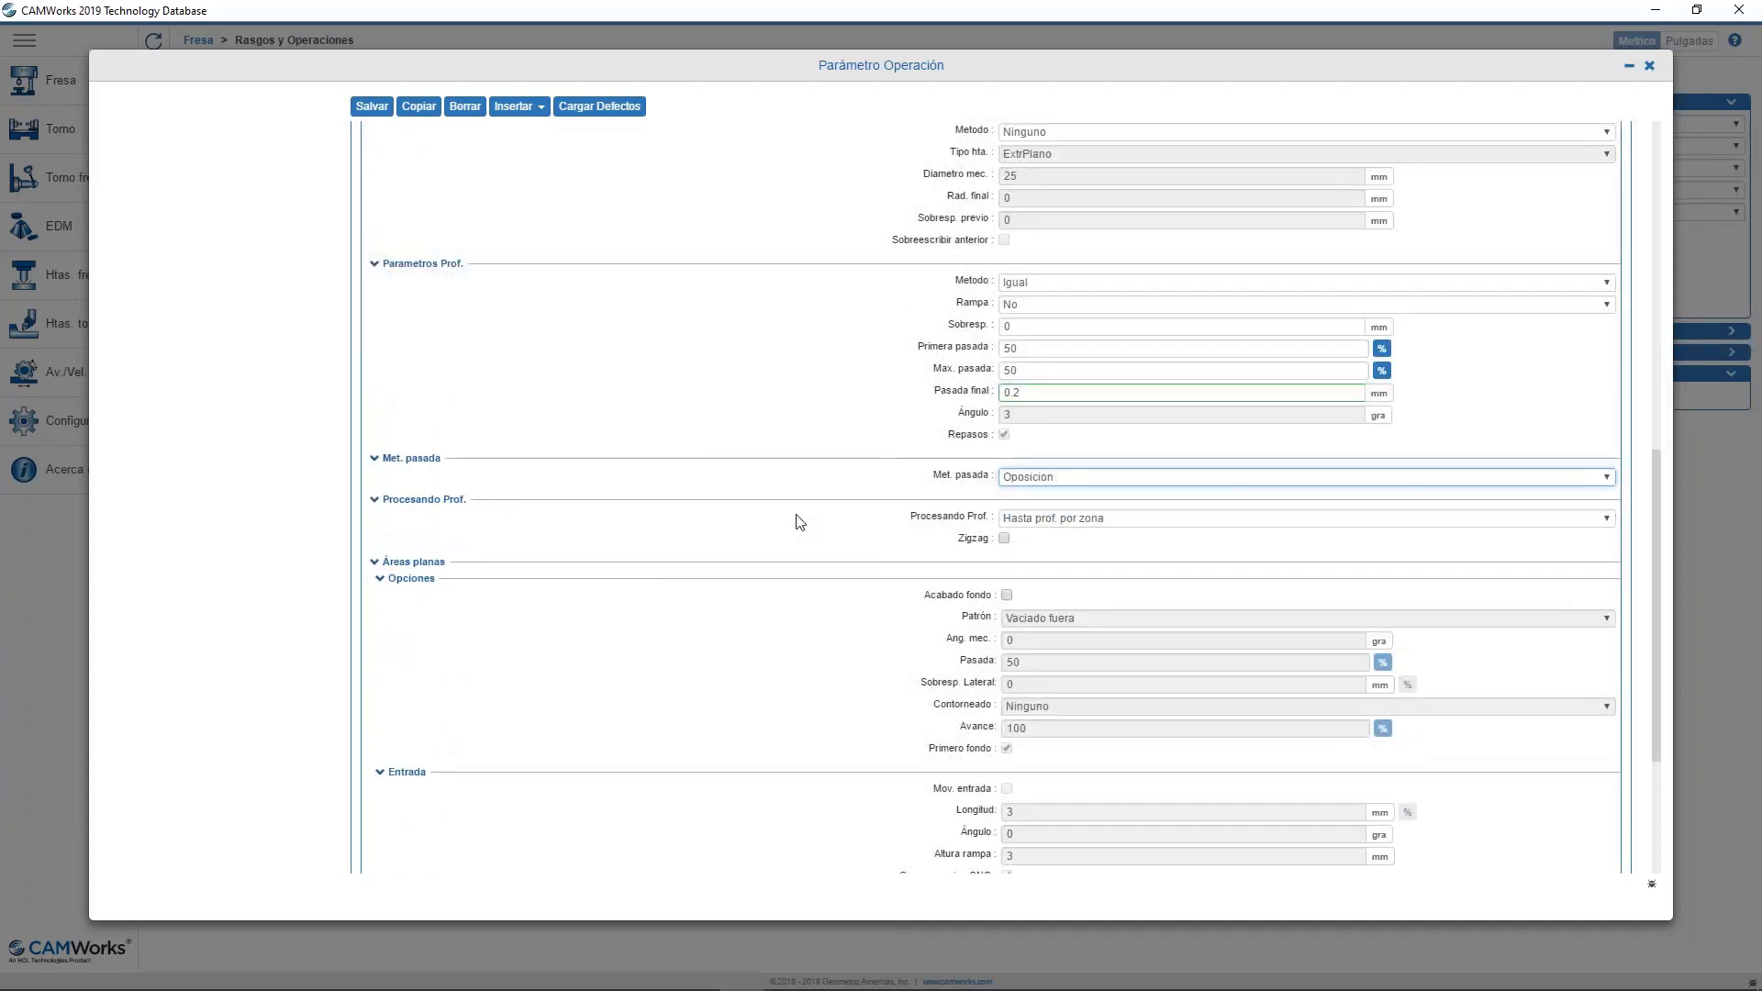
{"action": "scroll", "coordinate": [753, 392], "scroll_direction": "up", "scroll_amount": 5}
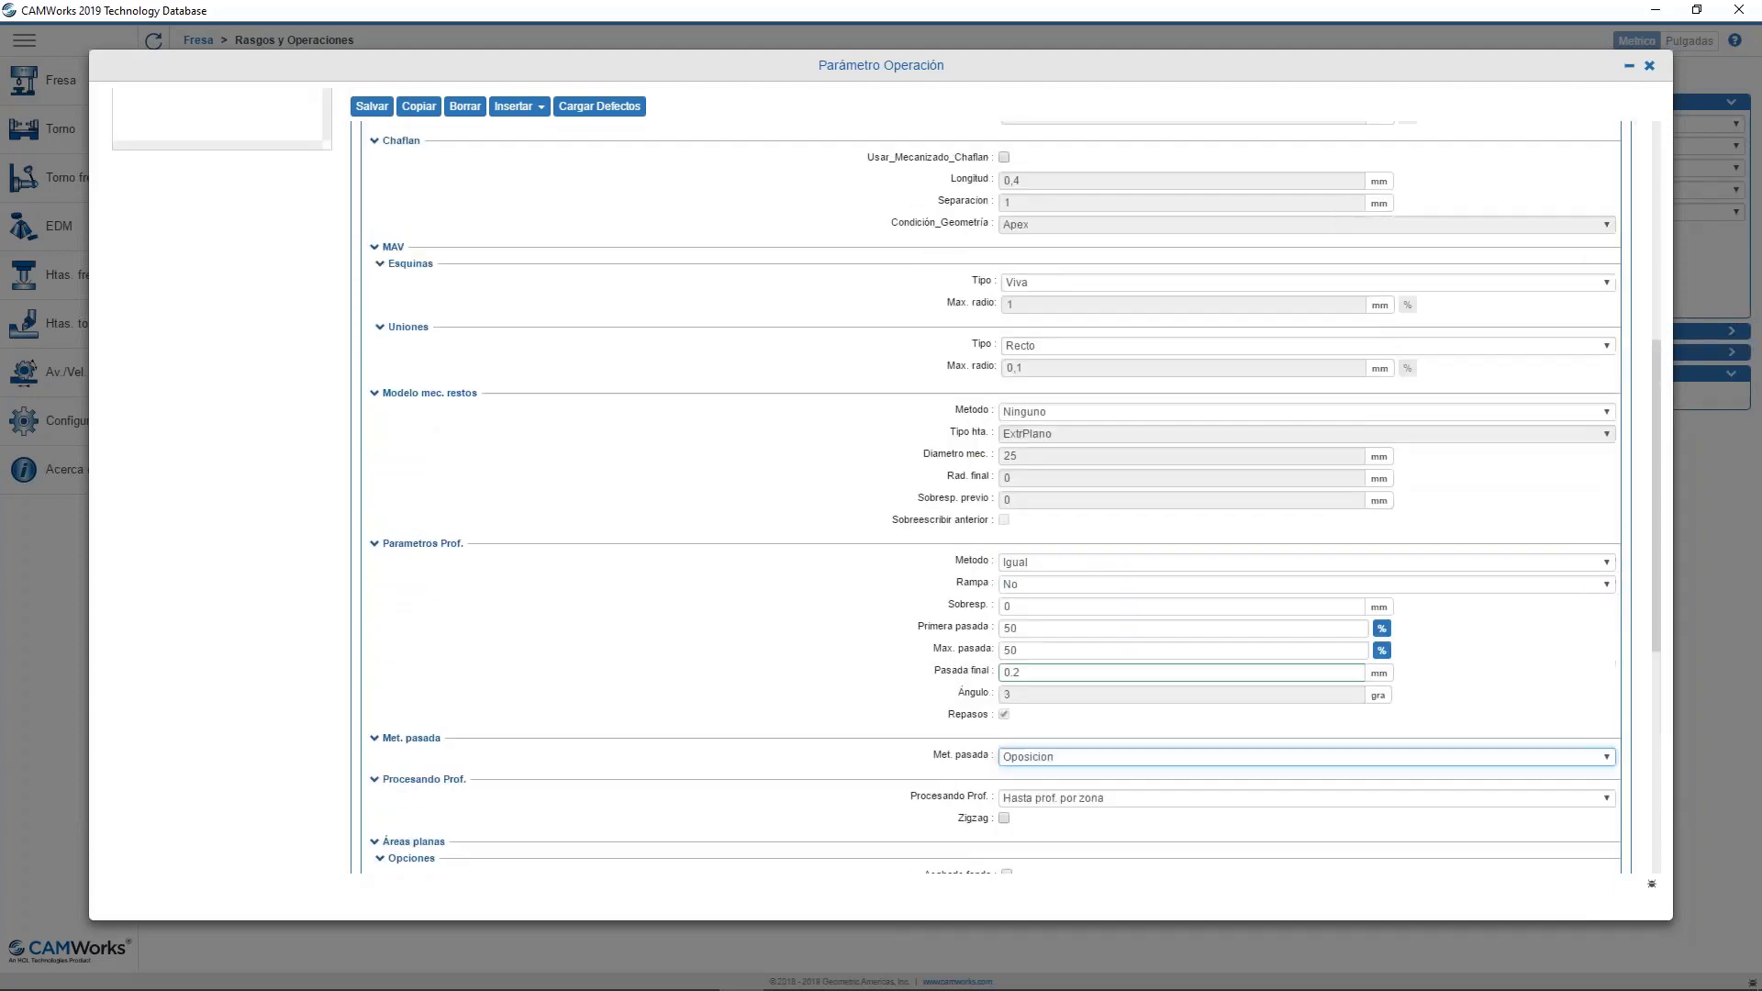
{"action": "left_click", "coordinate": [372, 106]}
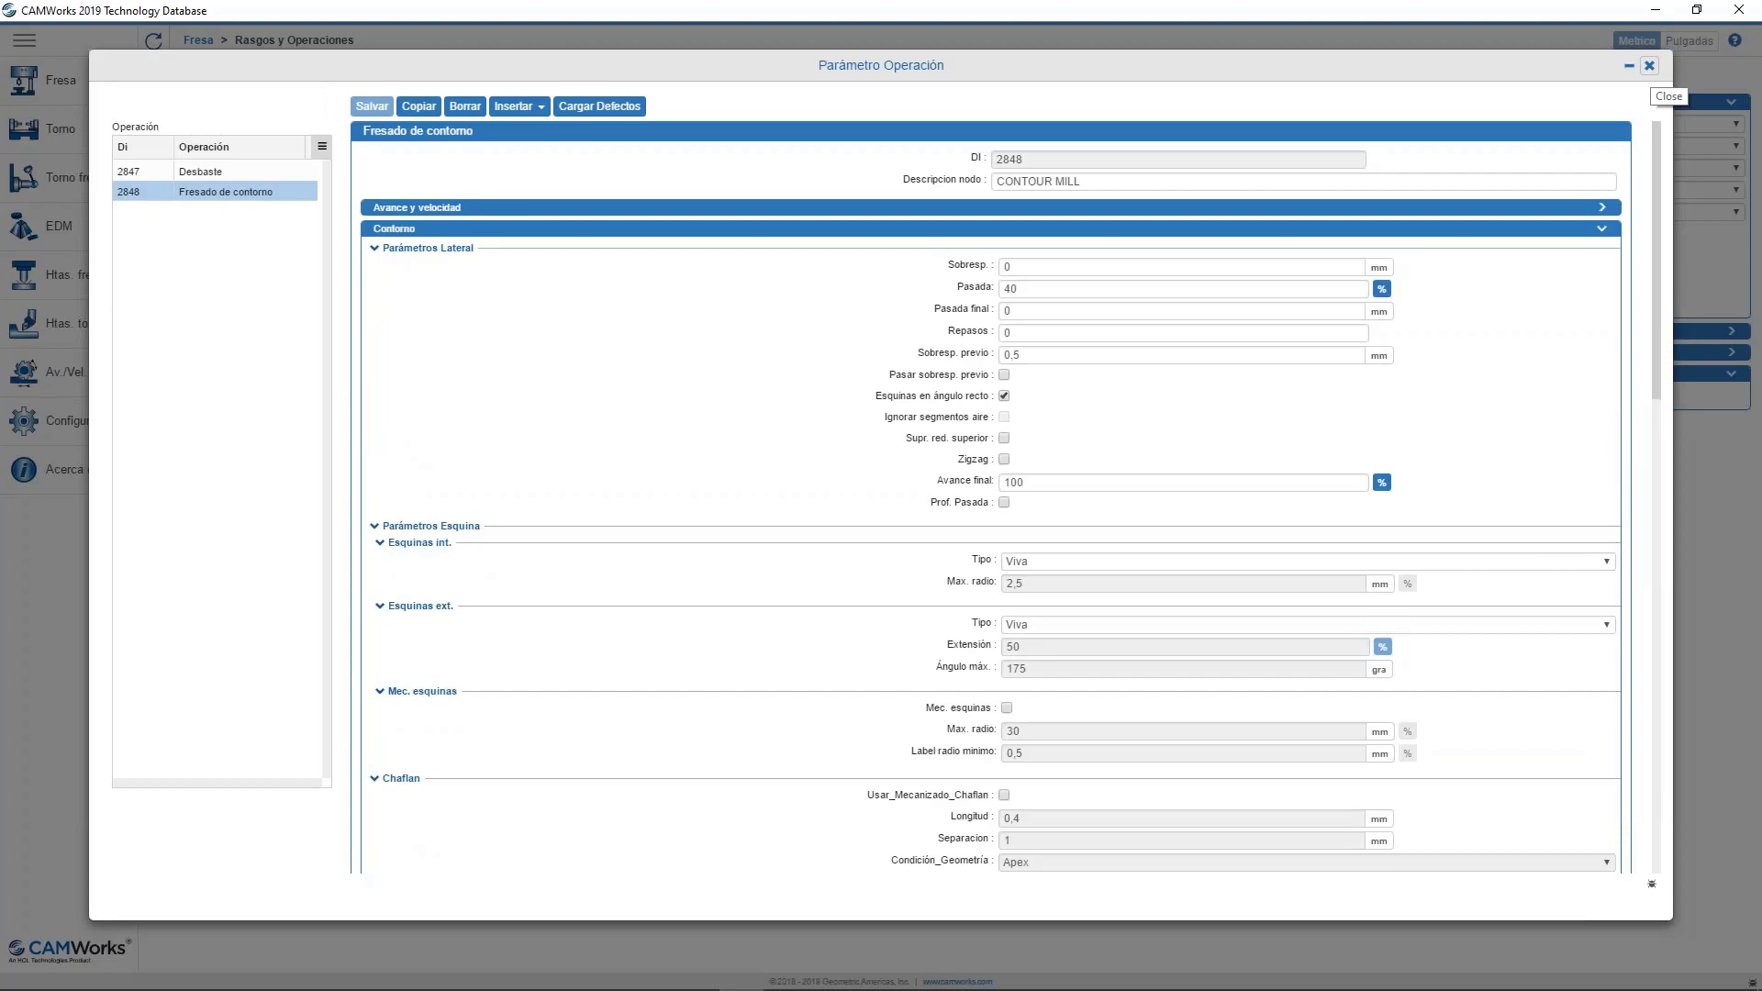
{"action": "left_click", "coordinate": [1649, 65]}
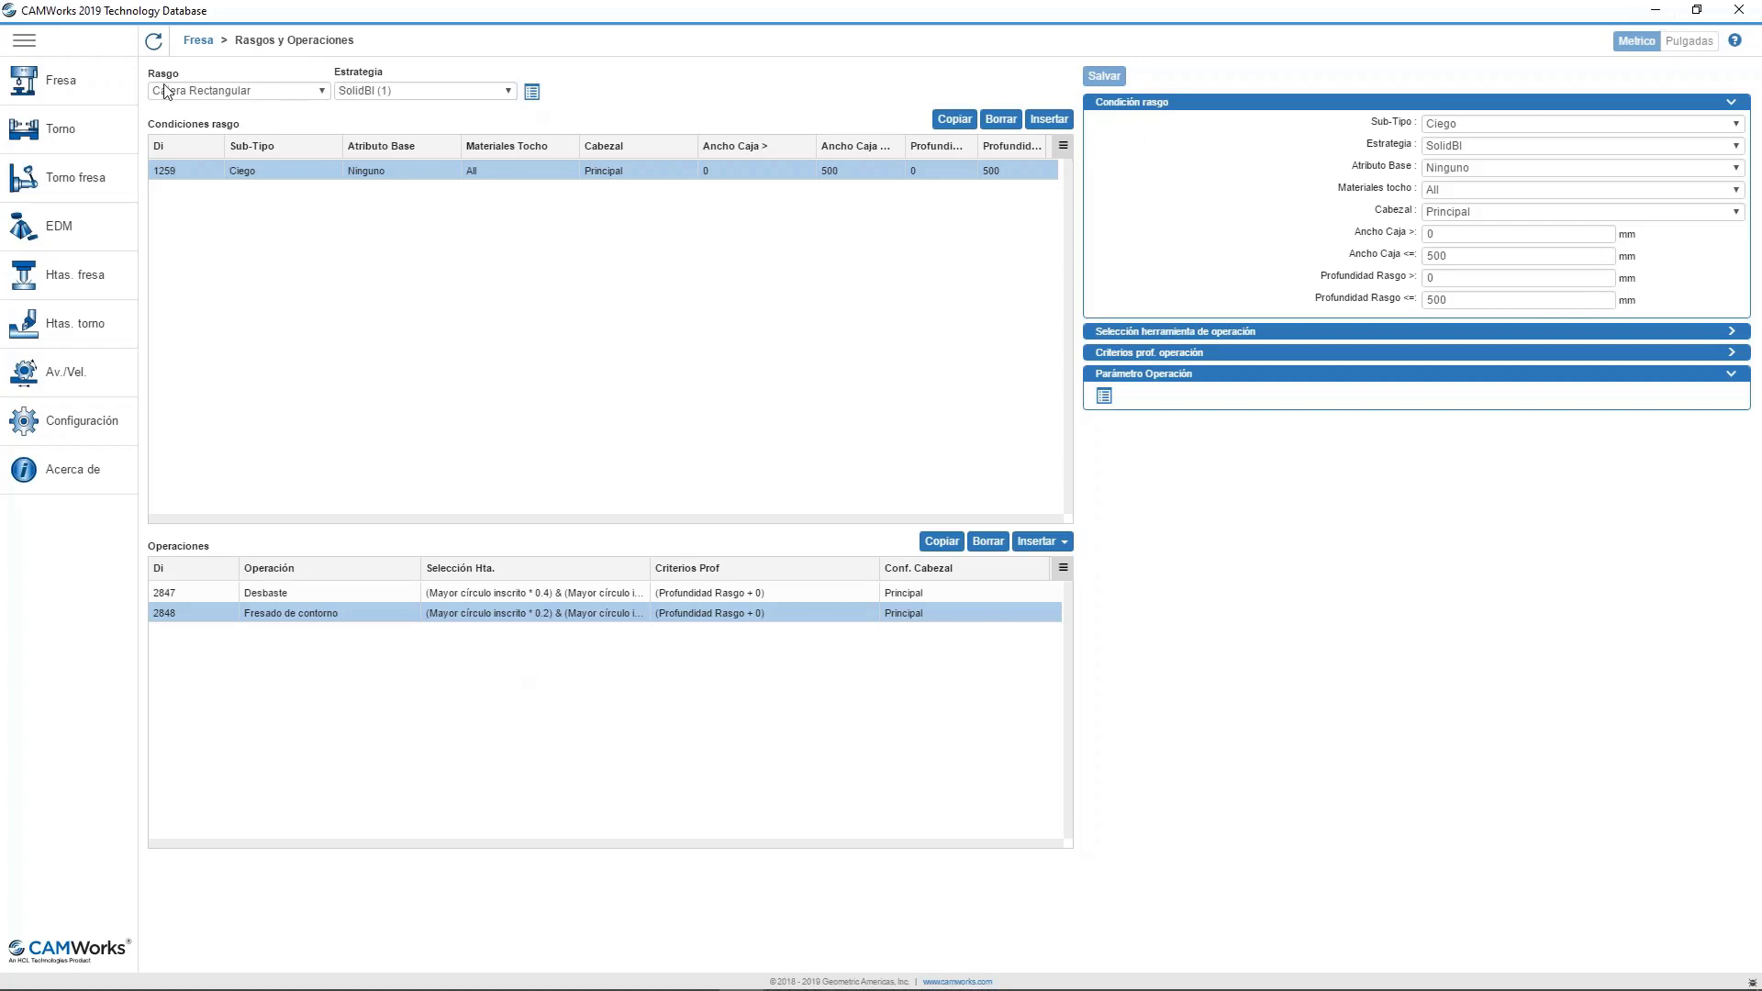
Reopen Rasgos y Operaciones for Cajera Rectangular to check the saved SolidBI strategy, and switch to SOLIDWORKS.
{"action": "left_click", "coordinate": [52, 83]}
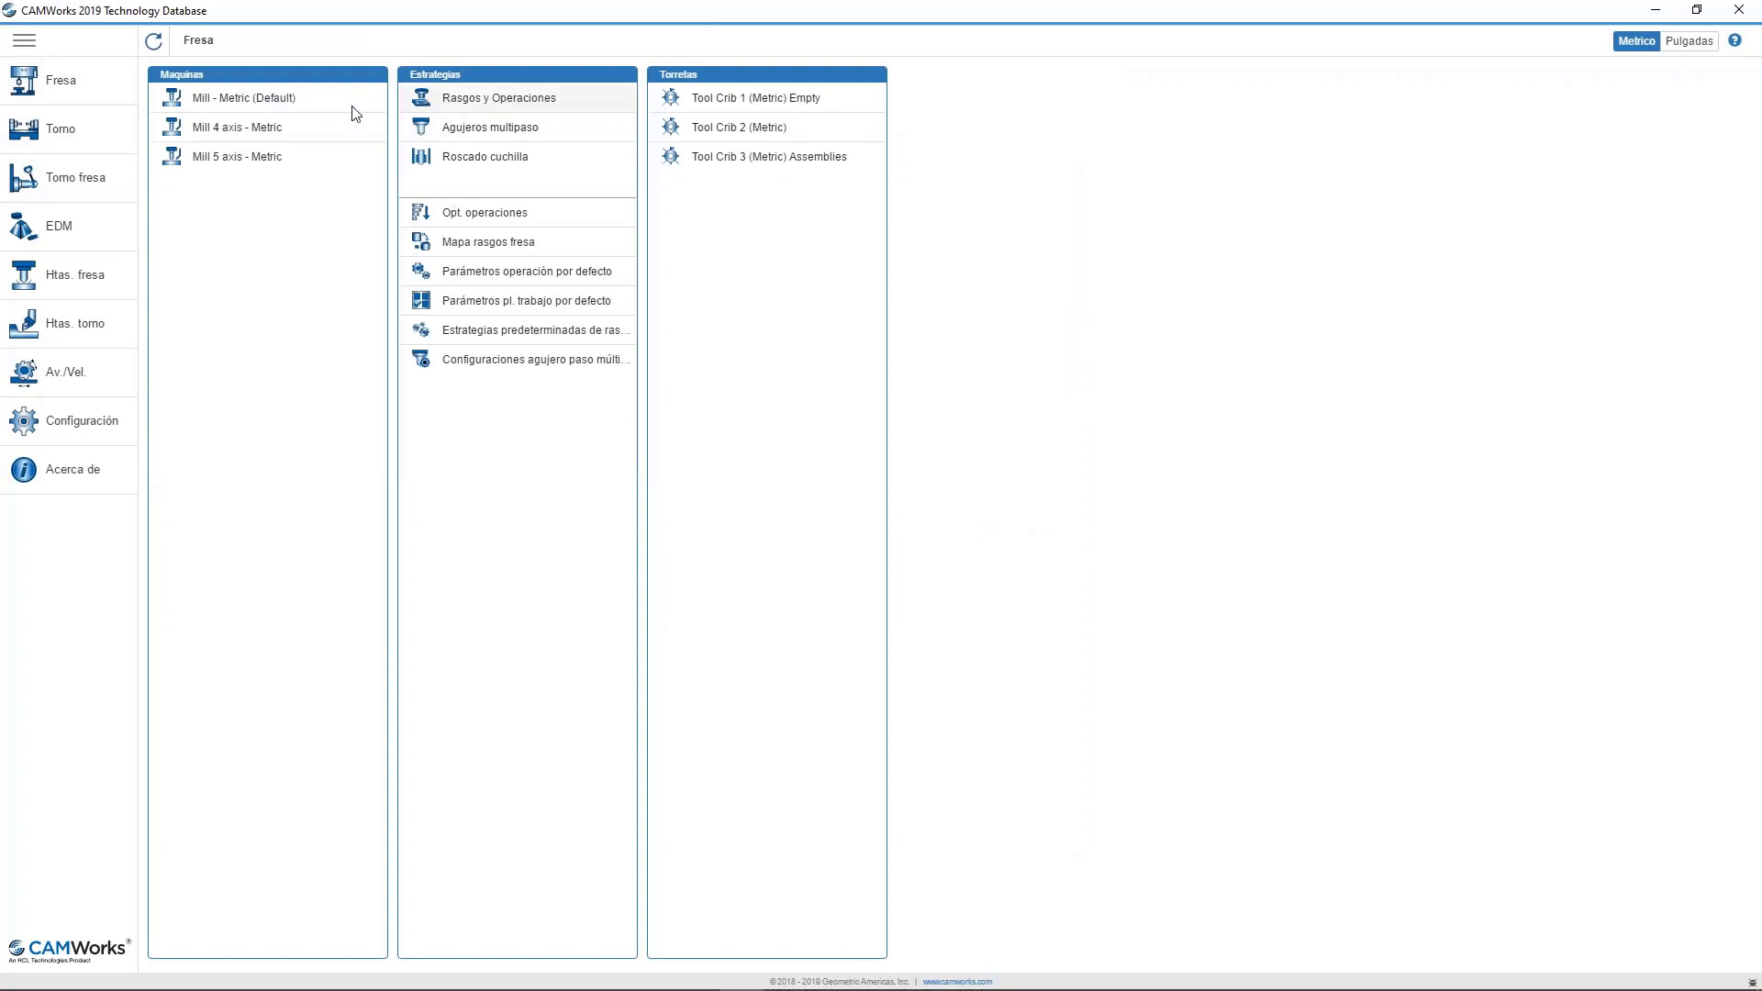
{"action": "left_click", "coordinate": [268, 91]}
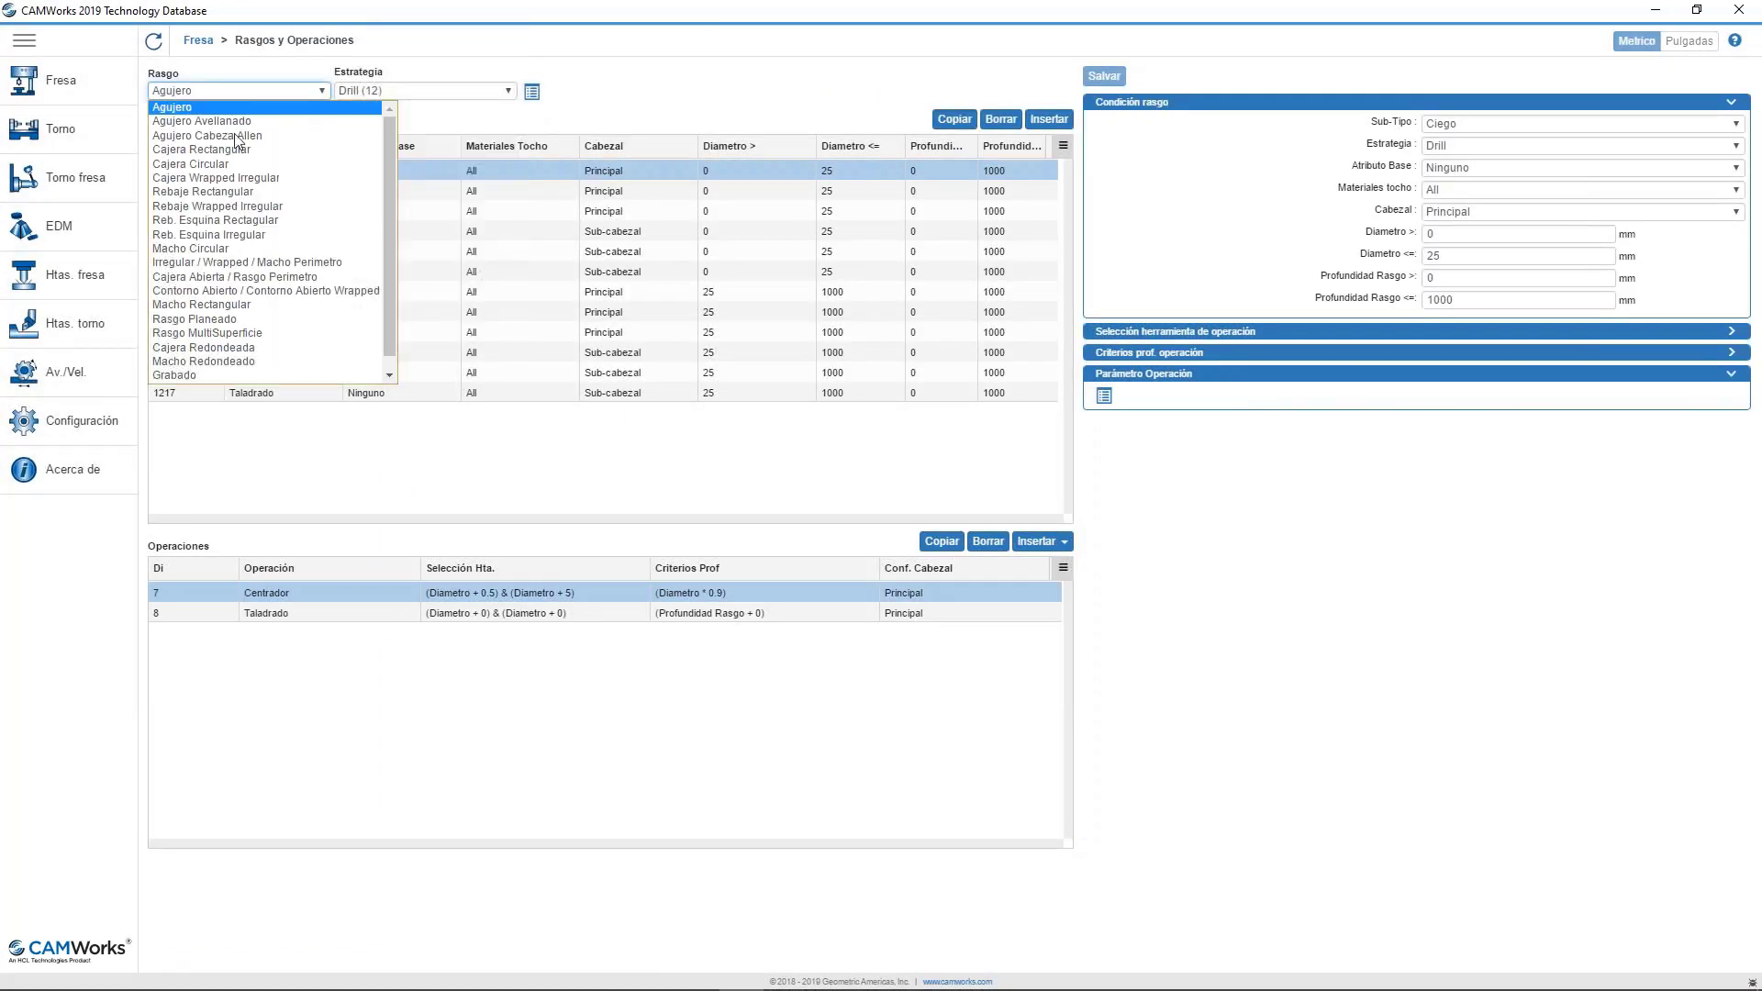
{"action": "left_click", "coordinate": [358, 148]}
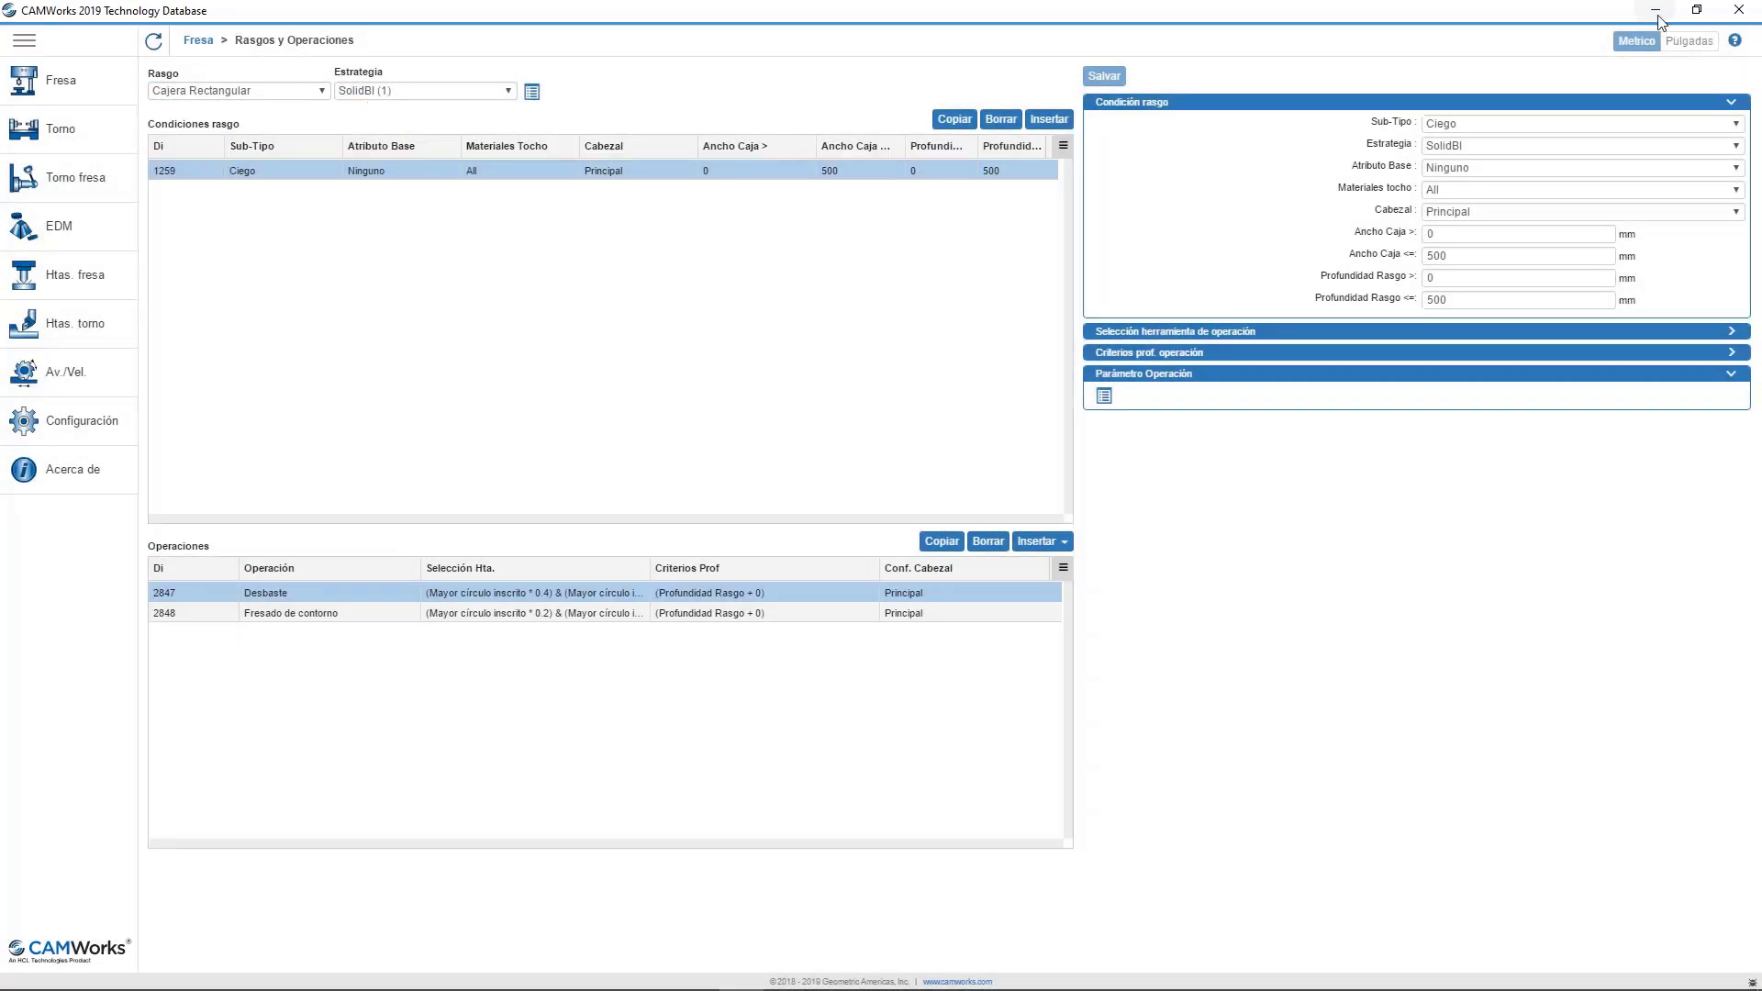
{"action": "left_click", "coordinate": [1657, 11]}
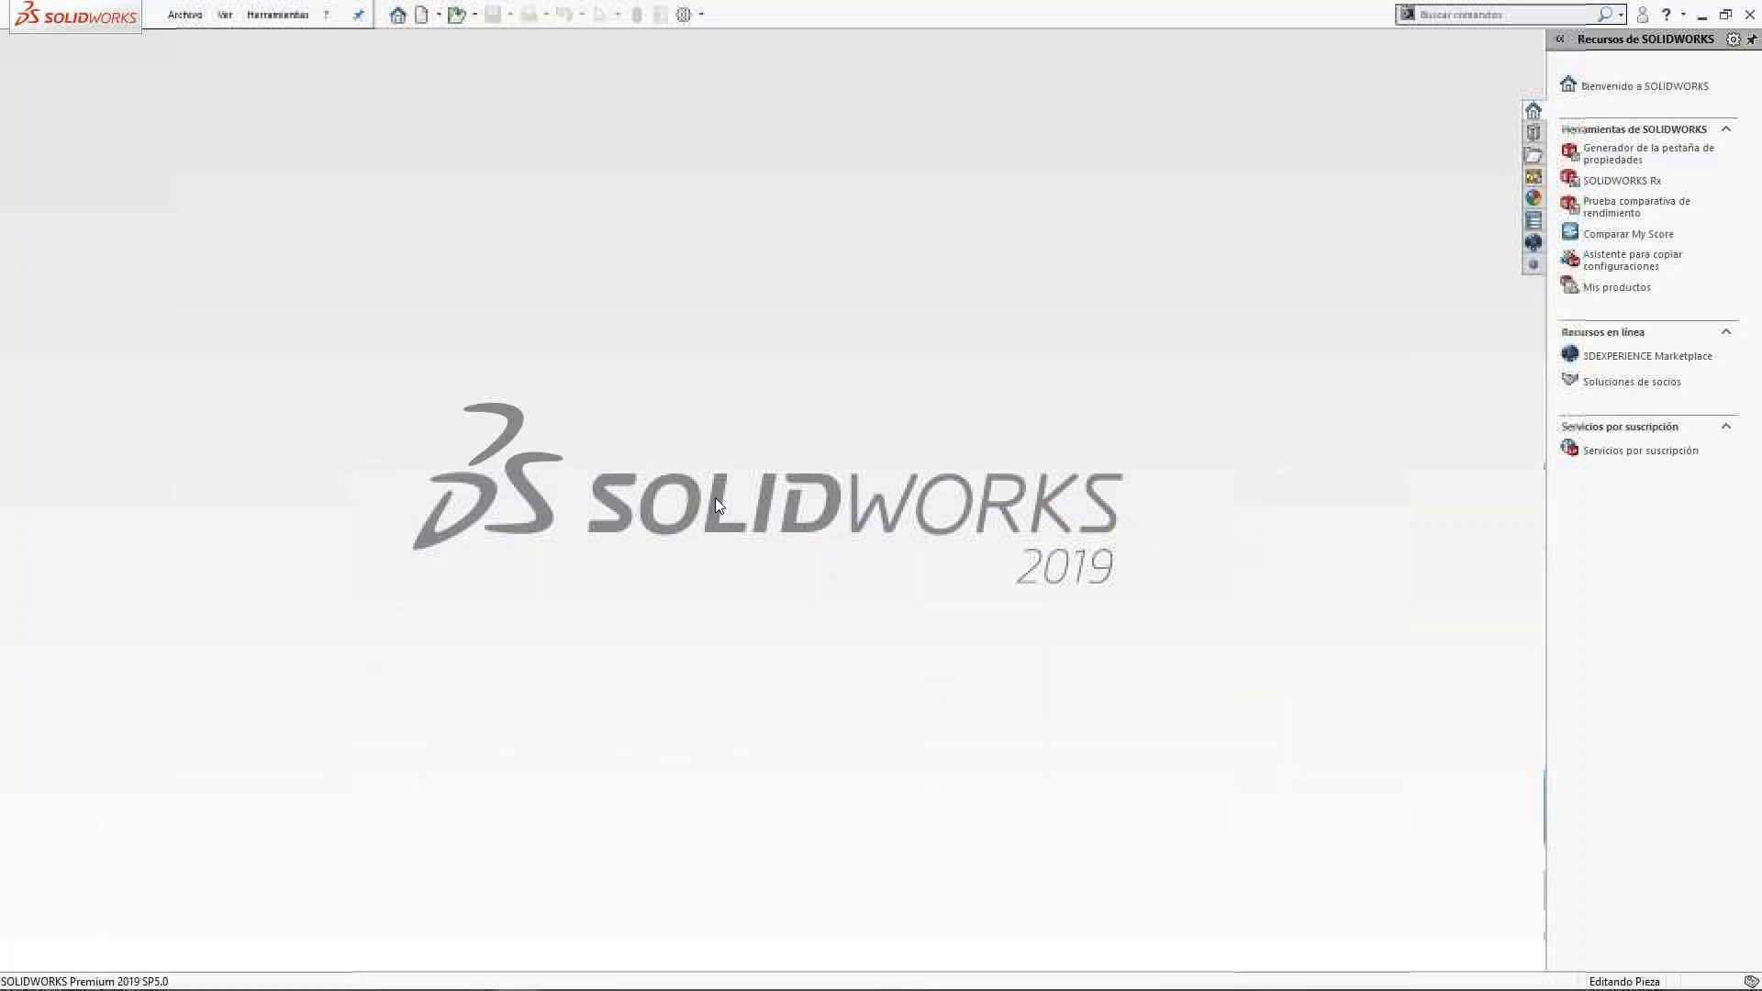
Open the mill2ax_IFR2 part and display its CAMWorks feature tree.
{"action": "left_click", "coordinate": [203, 17]}
{"action": "left_click", "coordinate": [244, 94]}
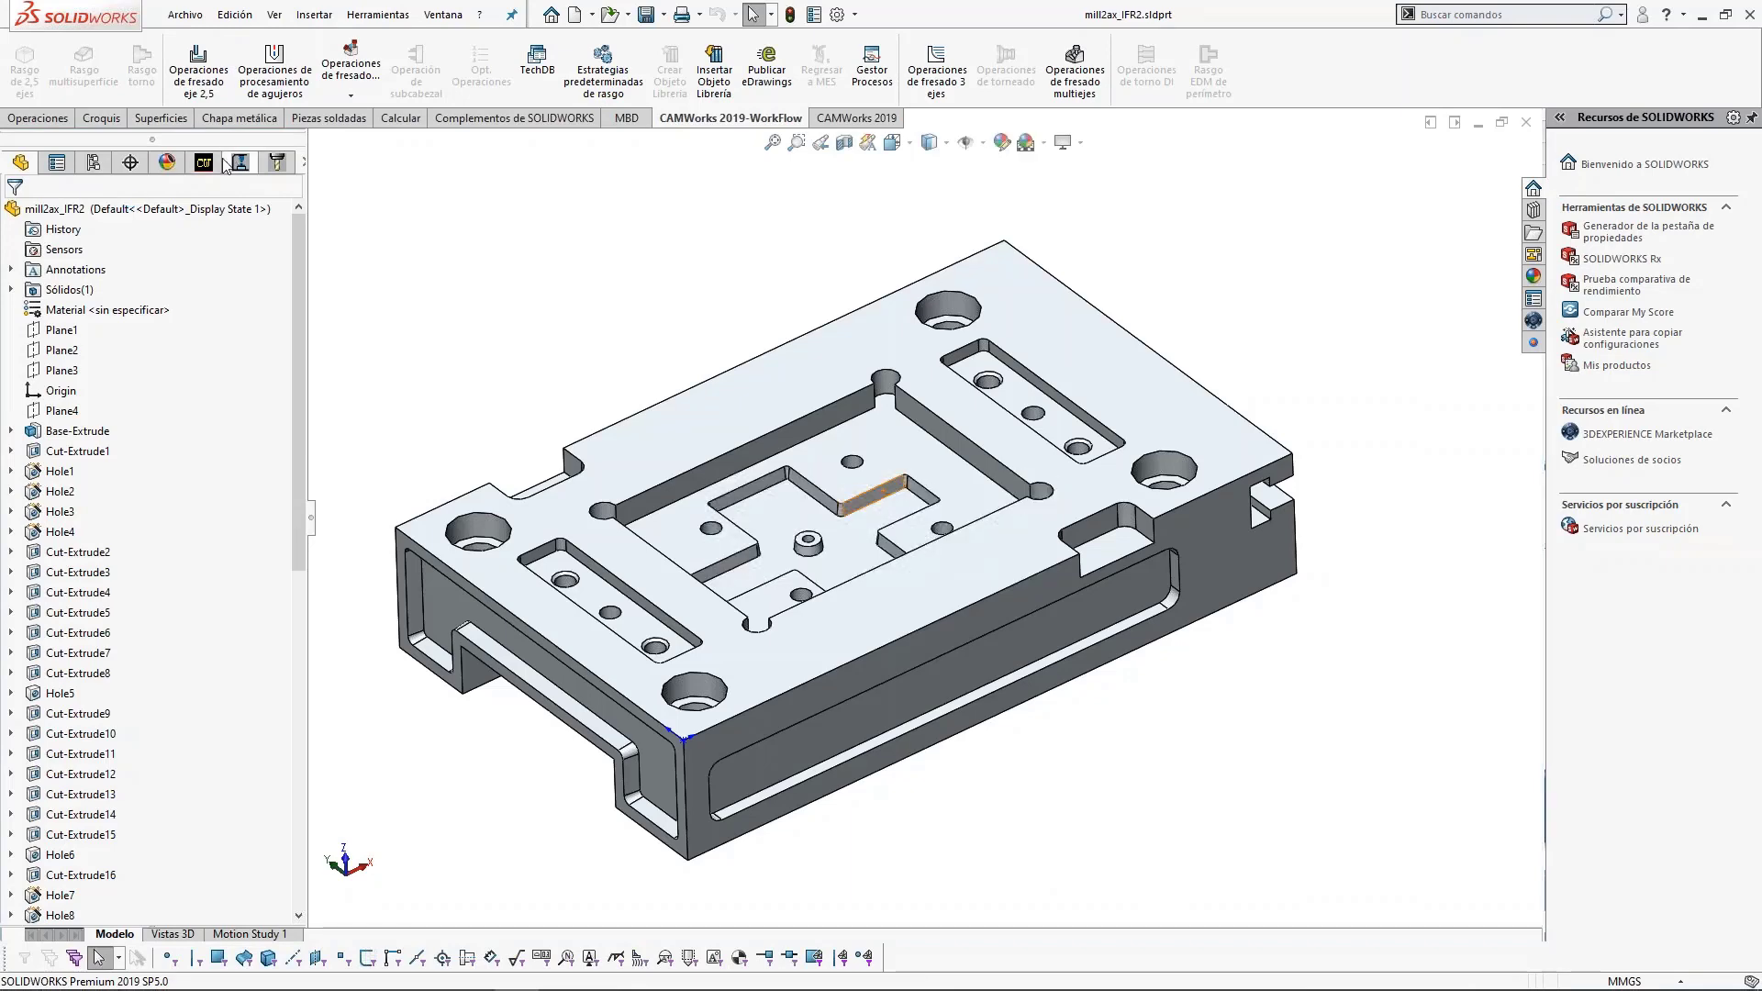
{"action": "left_click", "coordinate": [203, 163]}
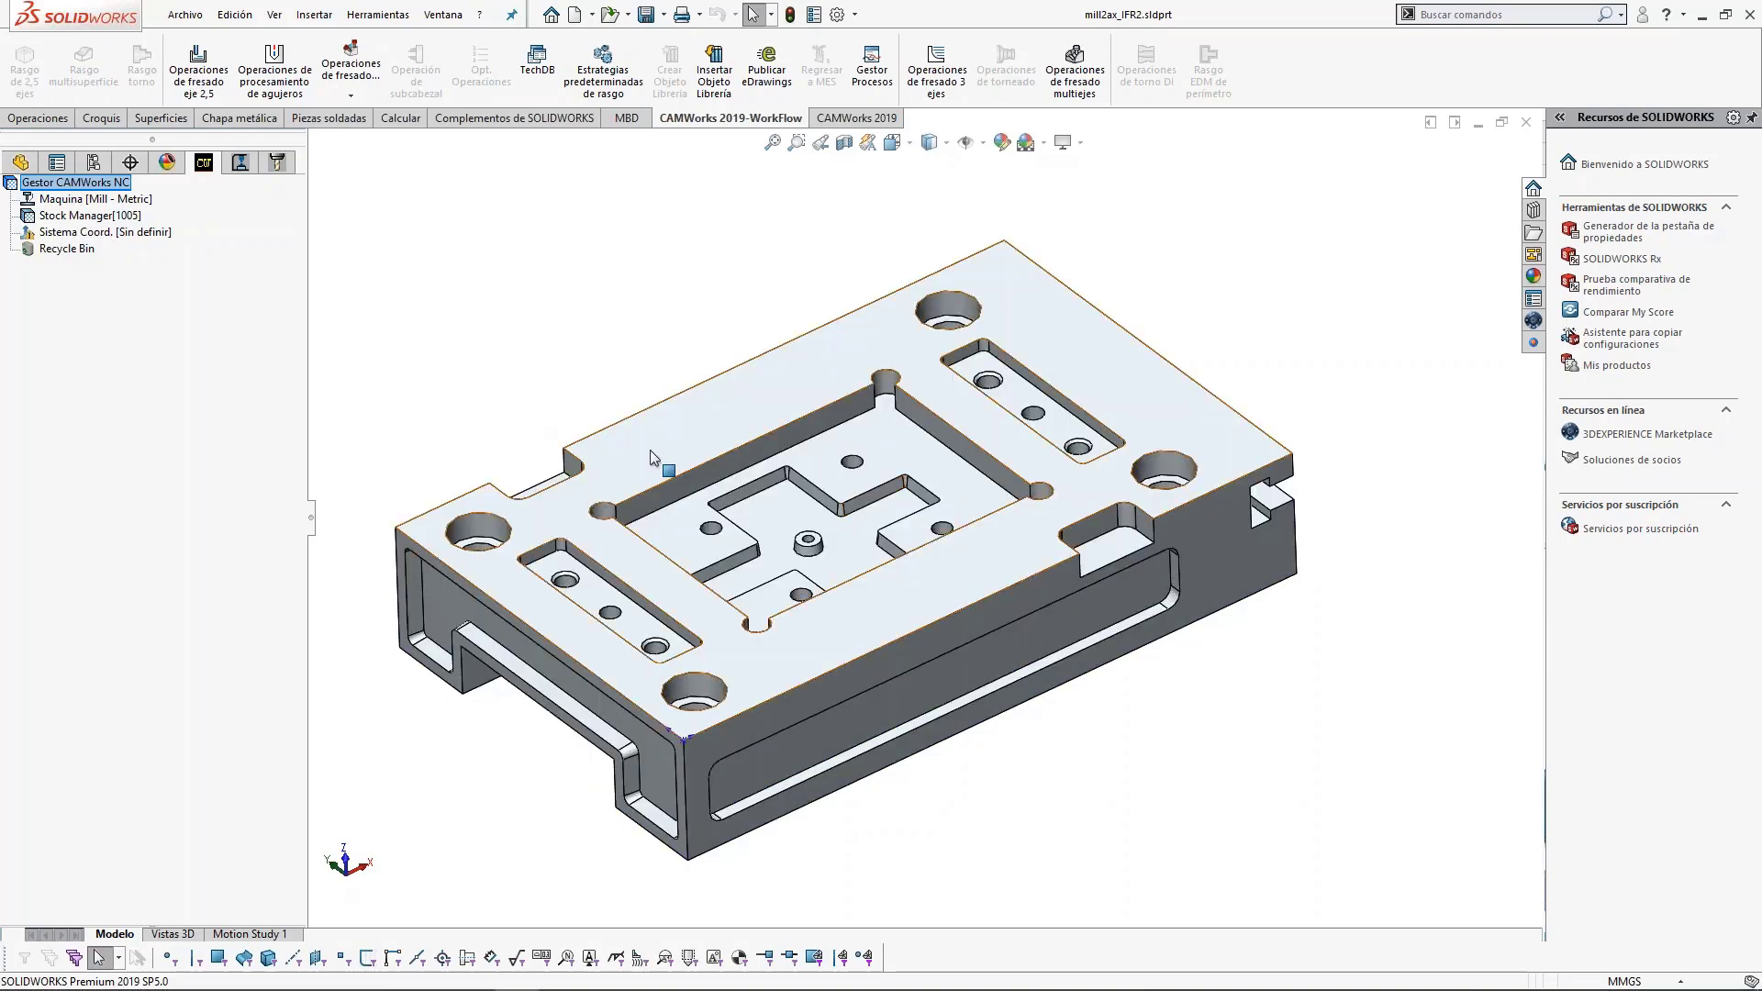
Create a milling work plane (Pl. trabajo fresa) from the Stock Manager on the part's large top face.
{"action": "left_click", "coordinate": [651, 458]}
{"action": "right_click", "coordinate": [82, 185]}
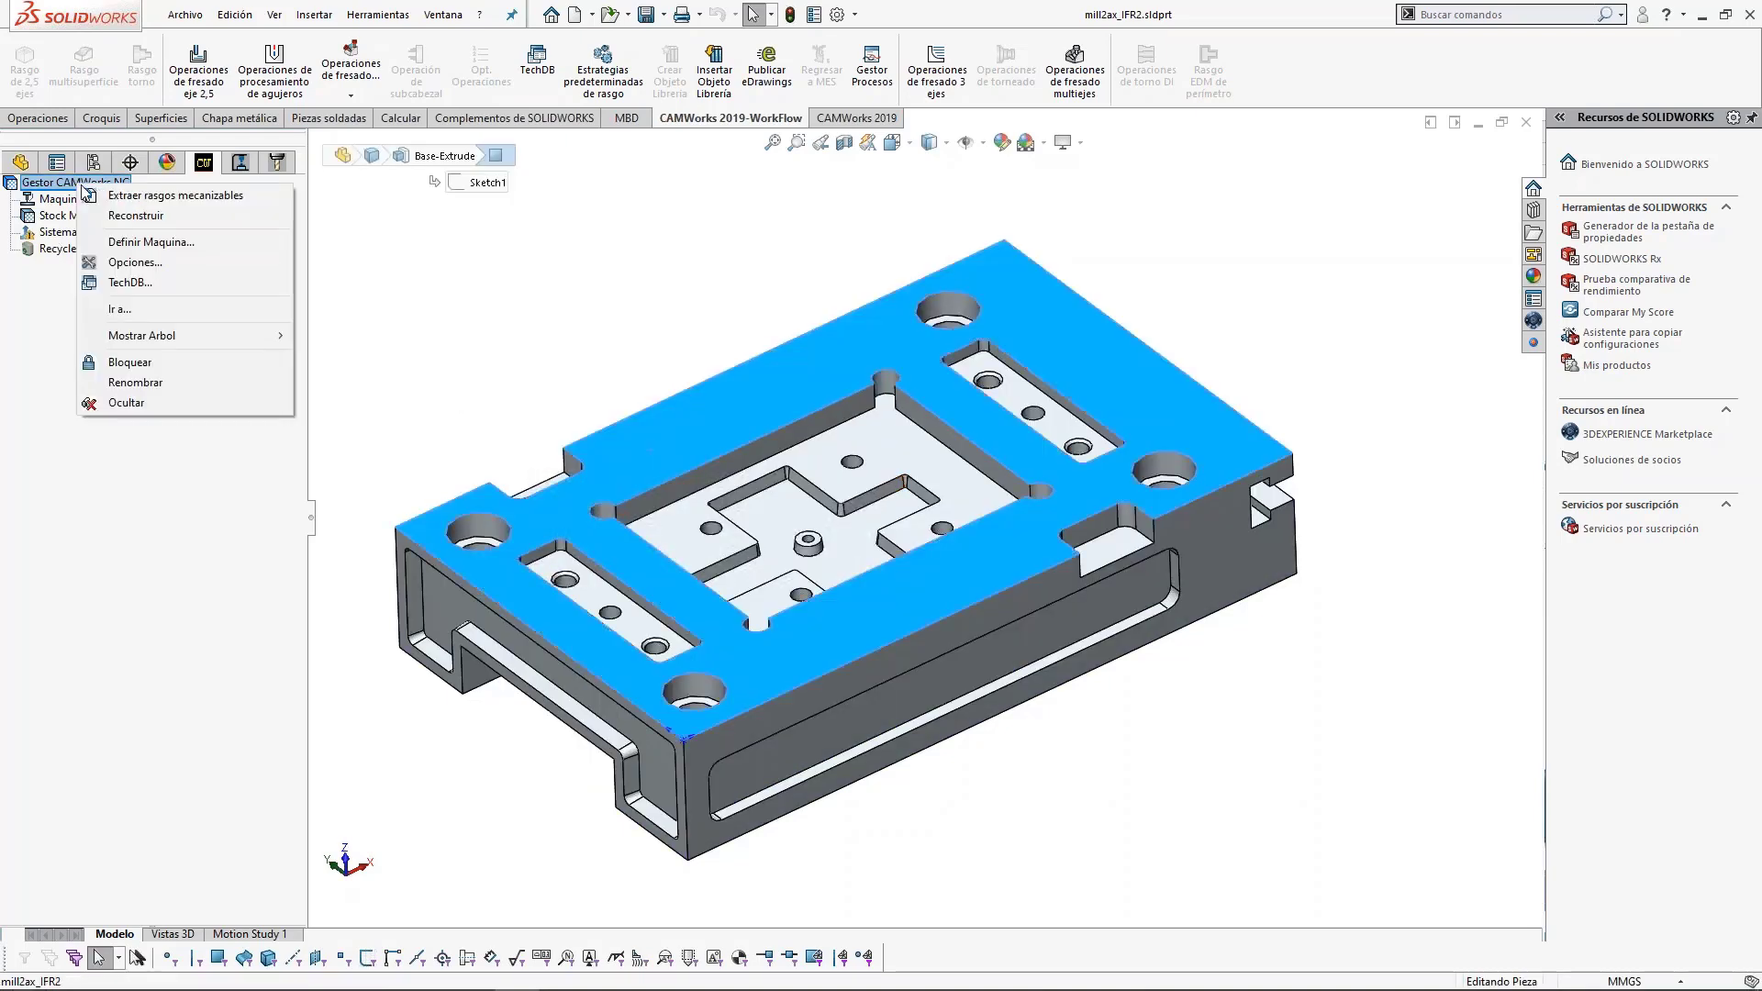
{"action": "right_click", "coordinate": [42, 217]}
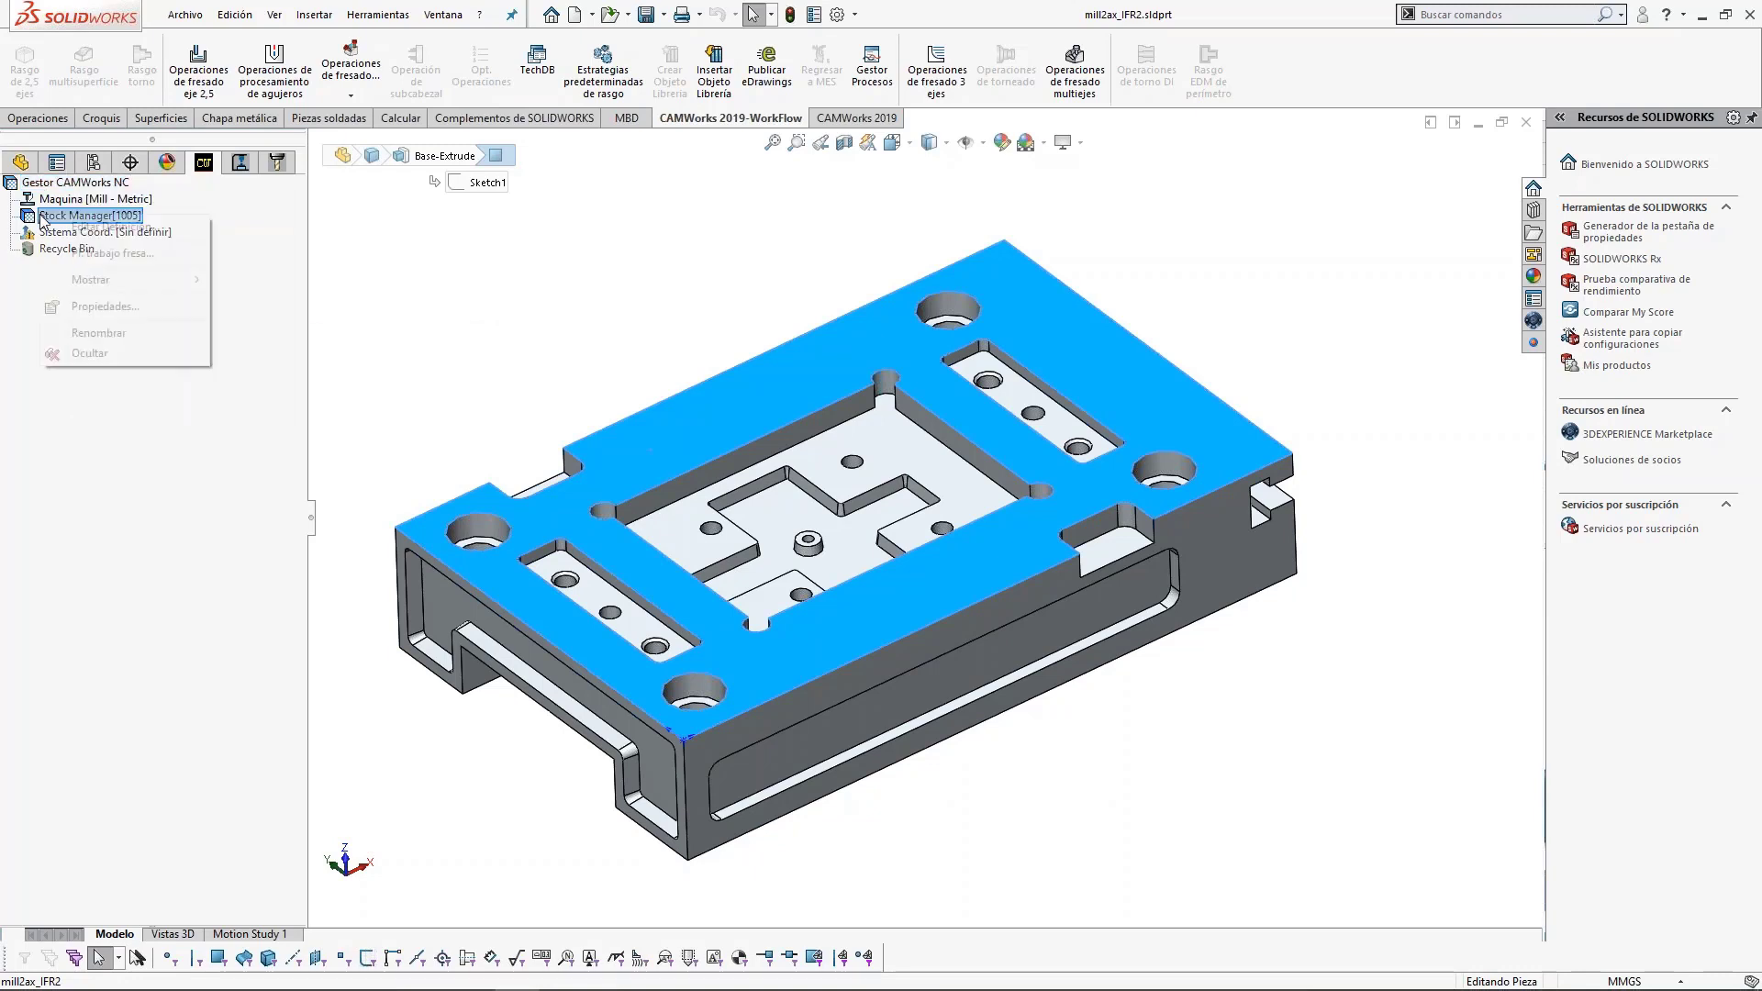
{"action": "left_click", "coordinate": [101, 255]}
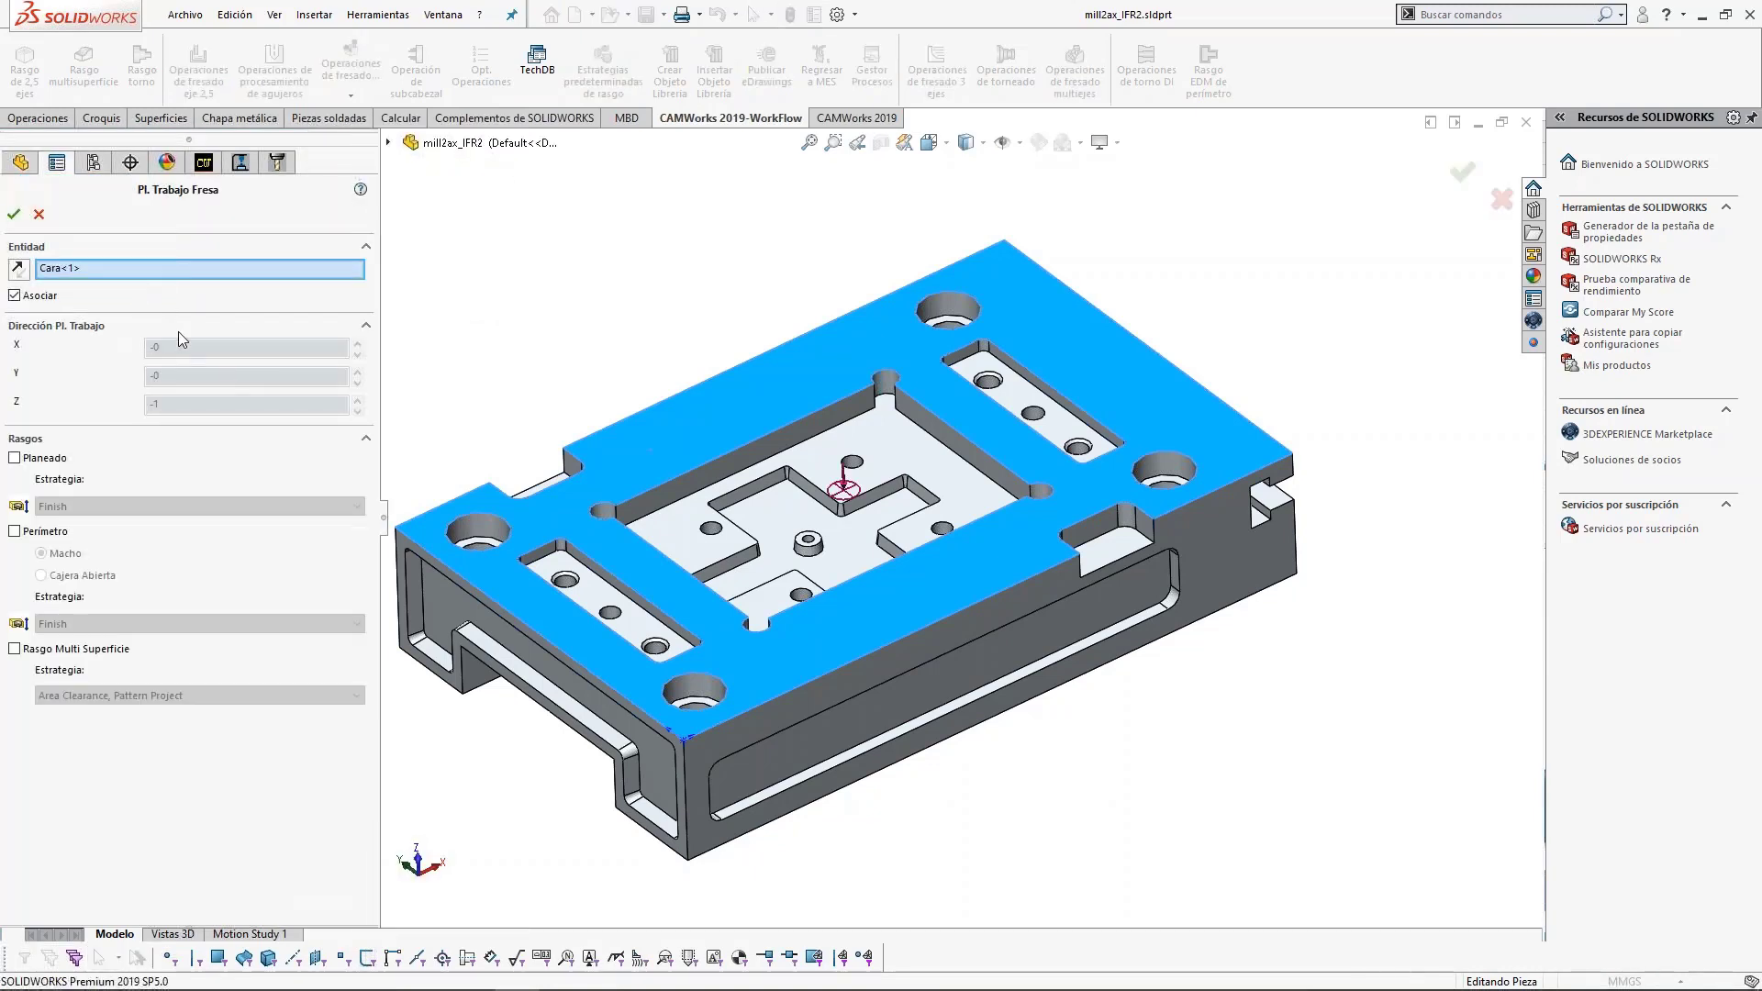
{"action": "left_click", "coordinate": [14, 214]}
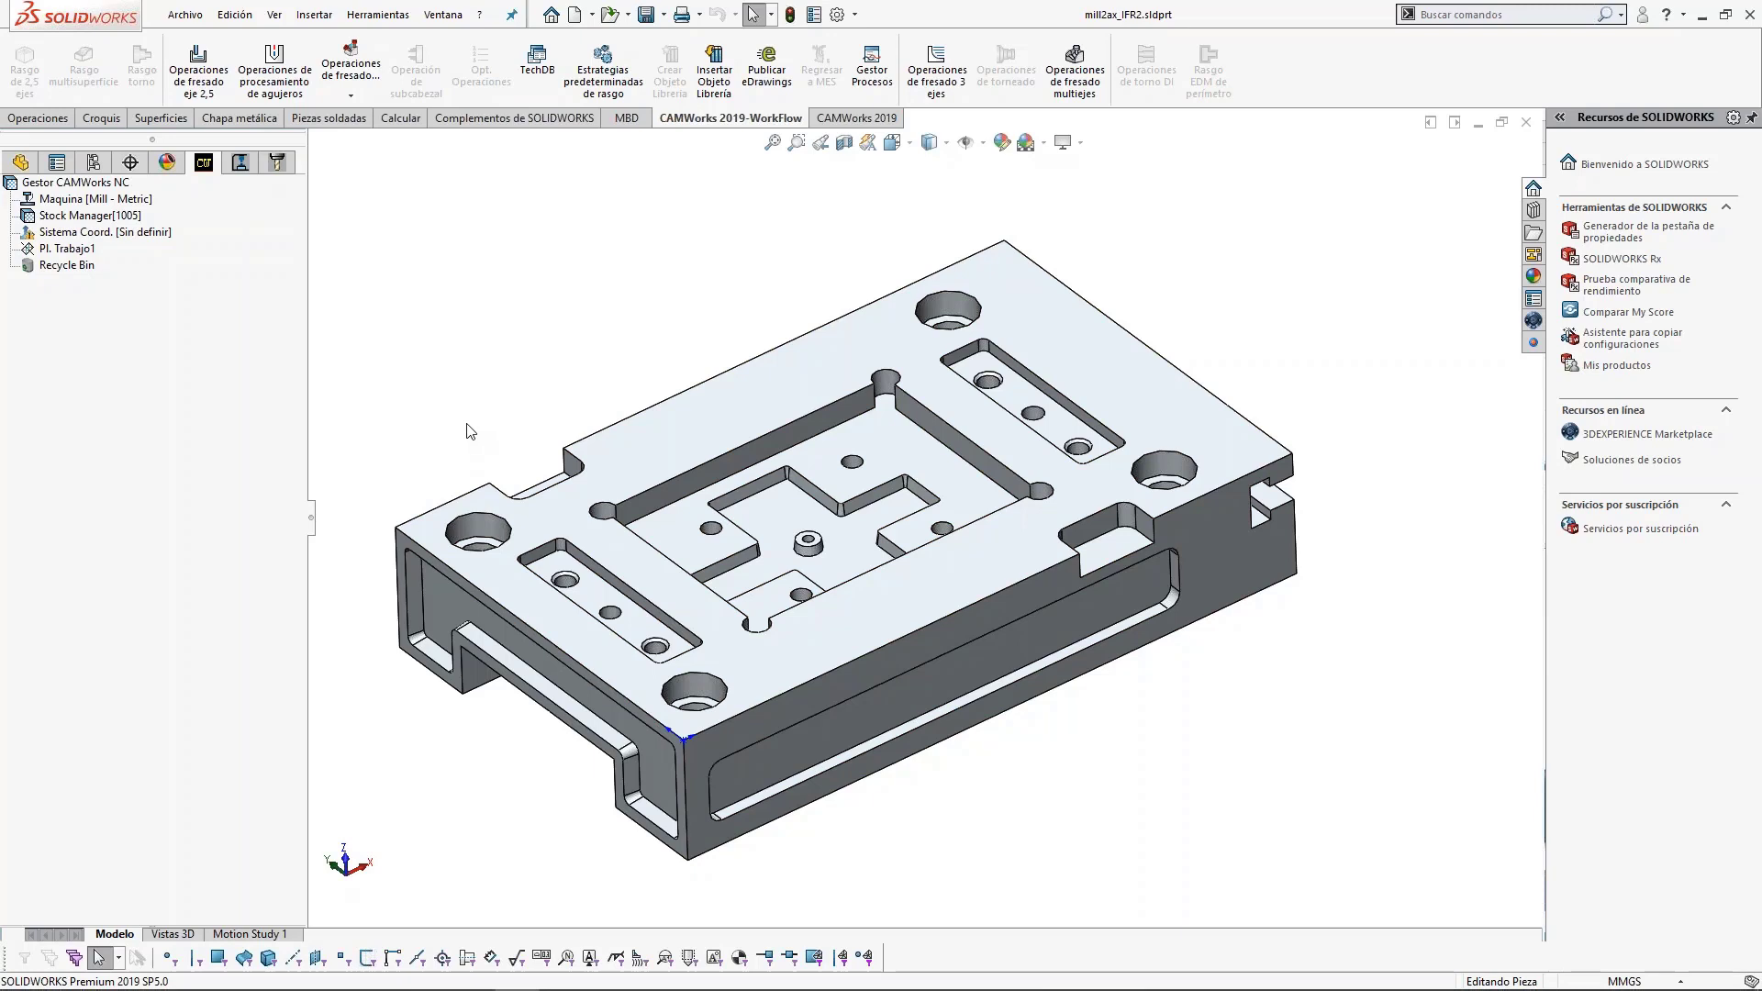
Recognize local features in Pl. Trabajo1 from the floor faces of the two narrow three-hole rectangular pockets.
{"action": "left_click", "coordinate": [67, 248]}
{"action": "left_click", "coordinate": [589, 603]}
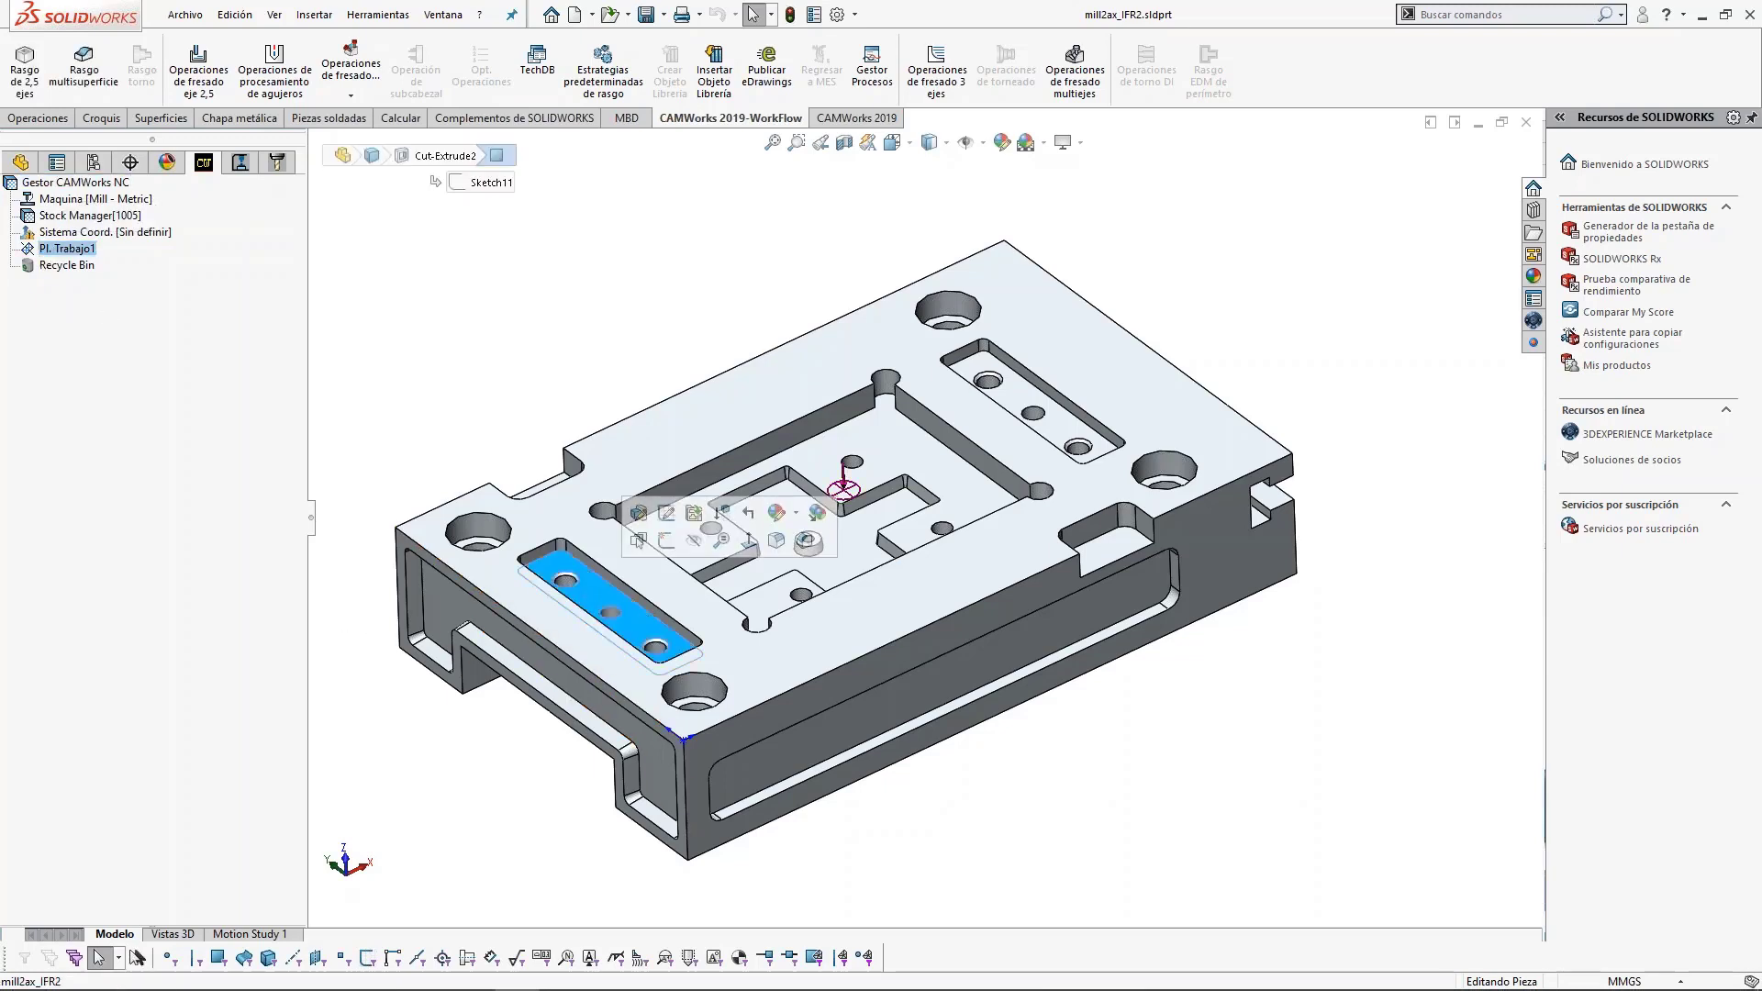
{"action": "left_click", "coordinate": [1015, 397], "text": "ctrl"}
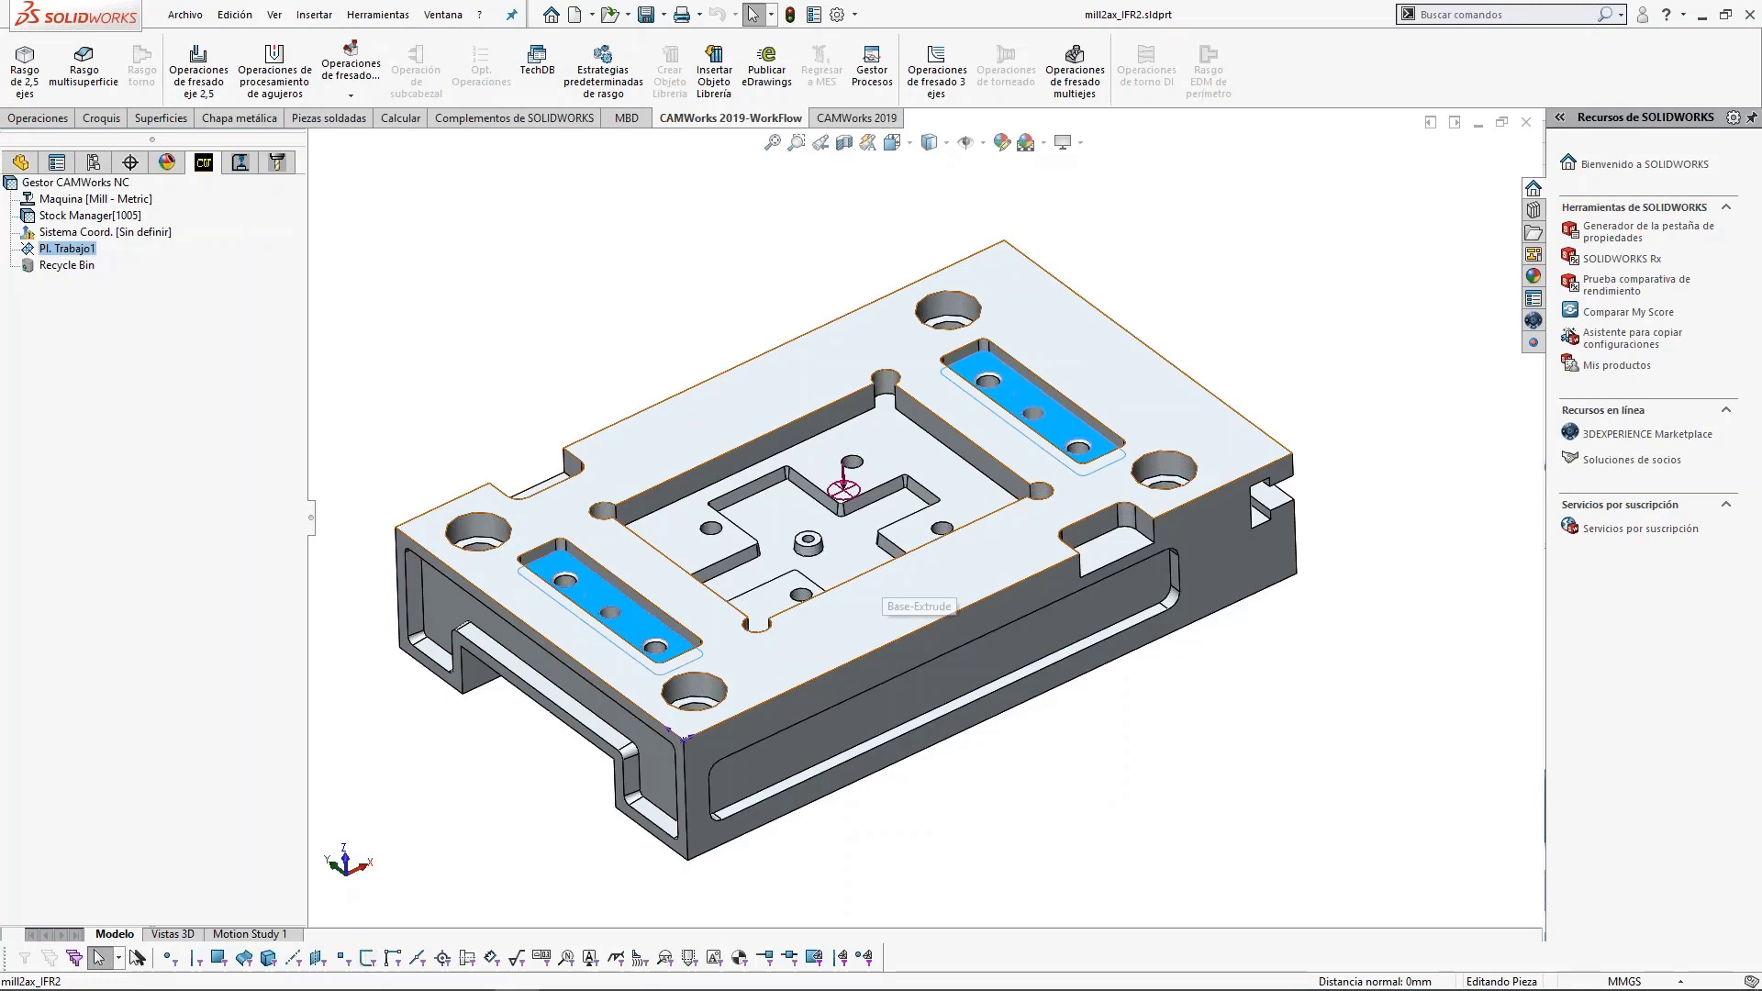
{"action": "right_click", "coordinate": [67, 249]}
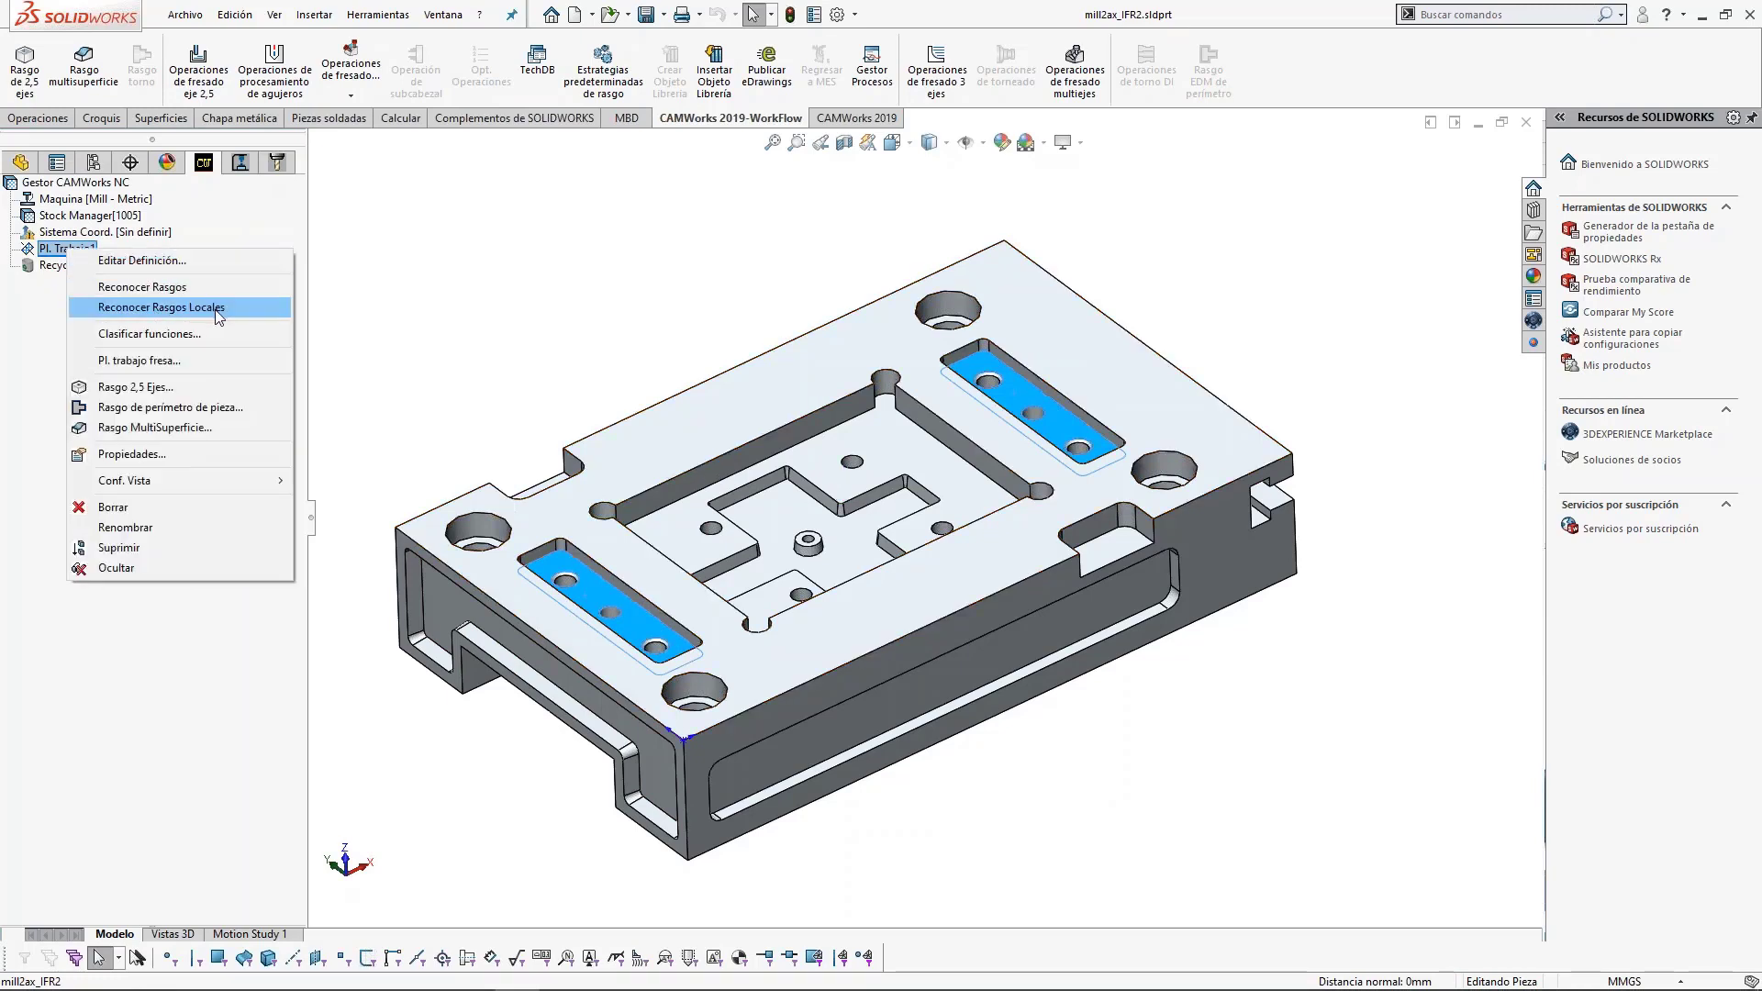
{"action": "left_click", "coordinate": [161, 307]}
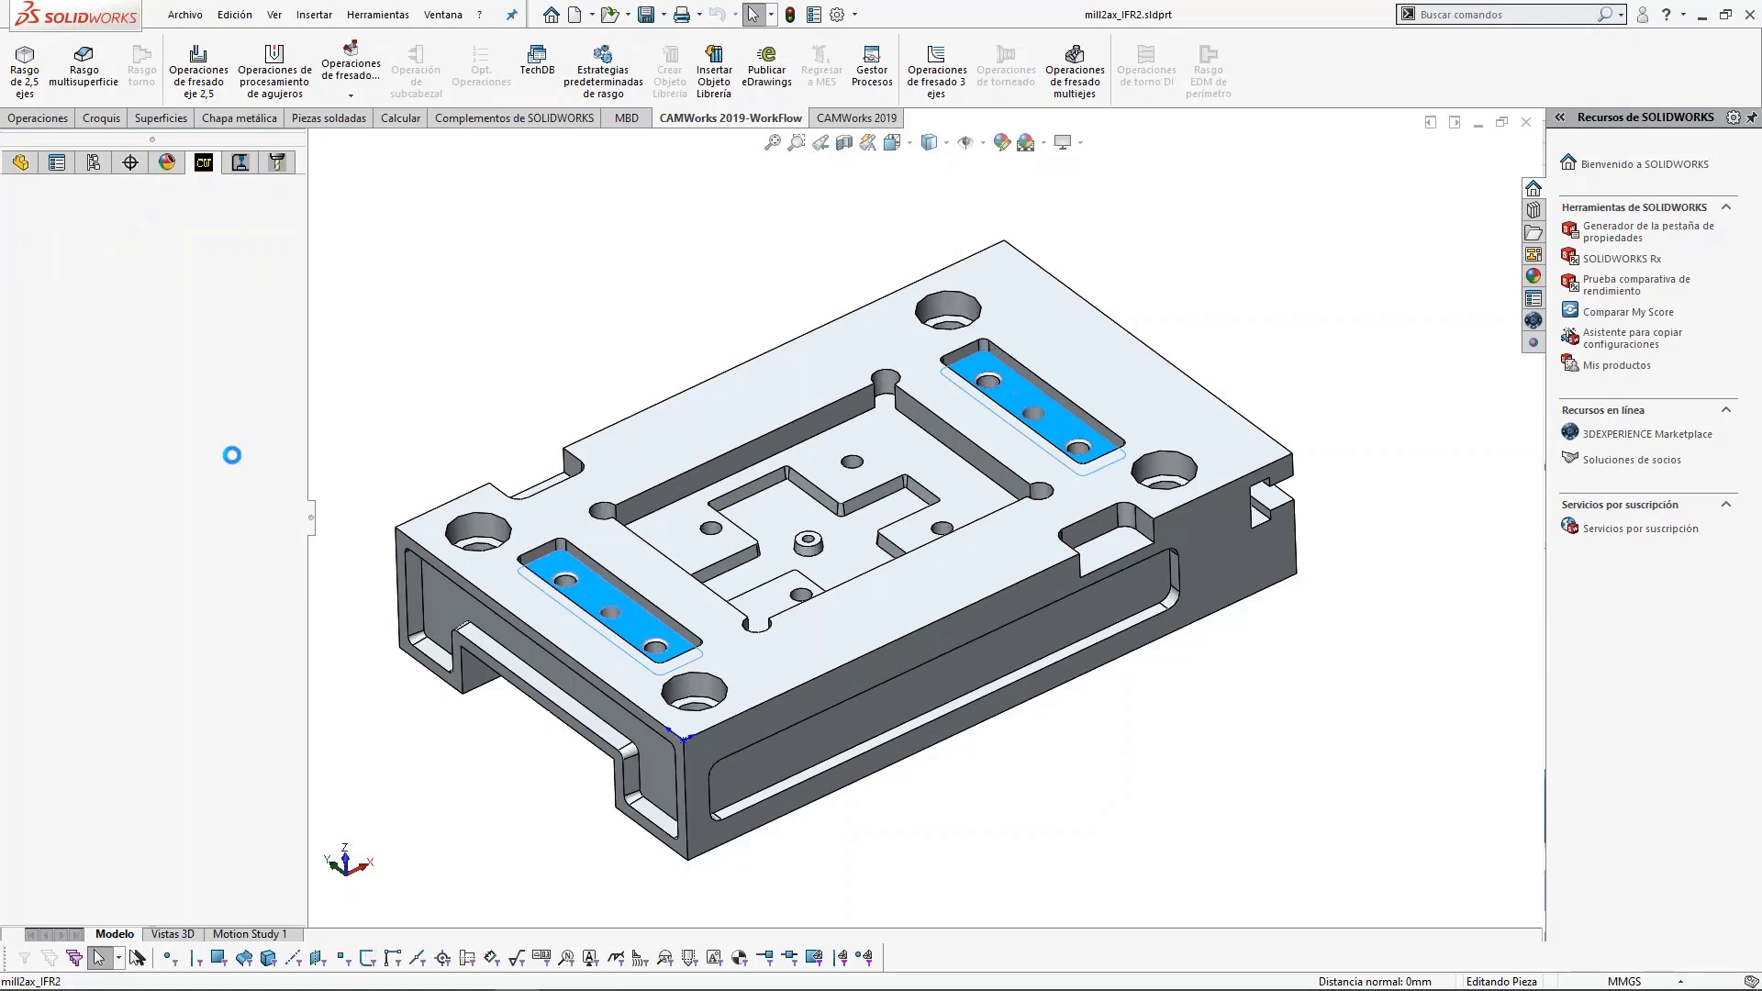
{"action": "left_click", "coordinate": [1002, 542]}
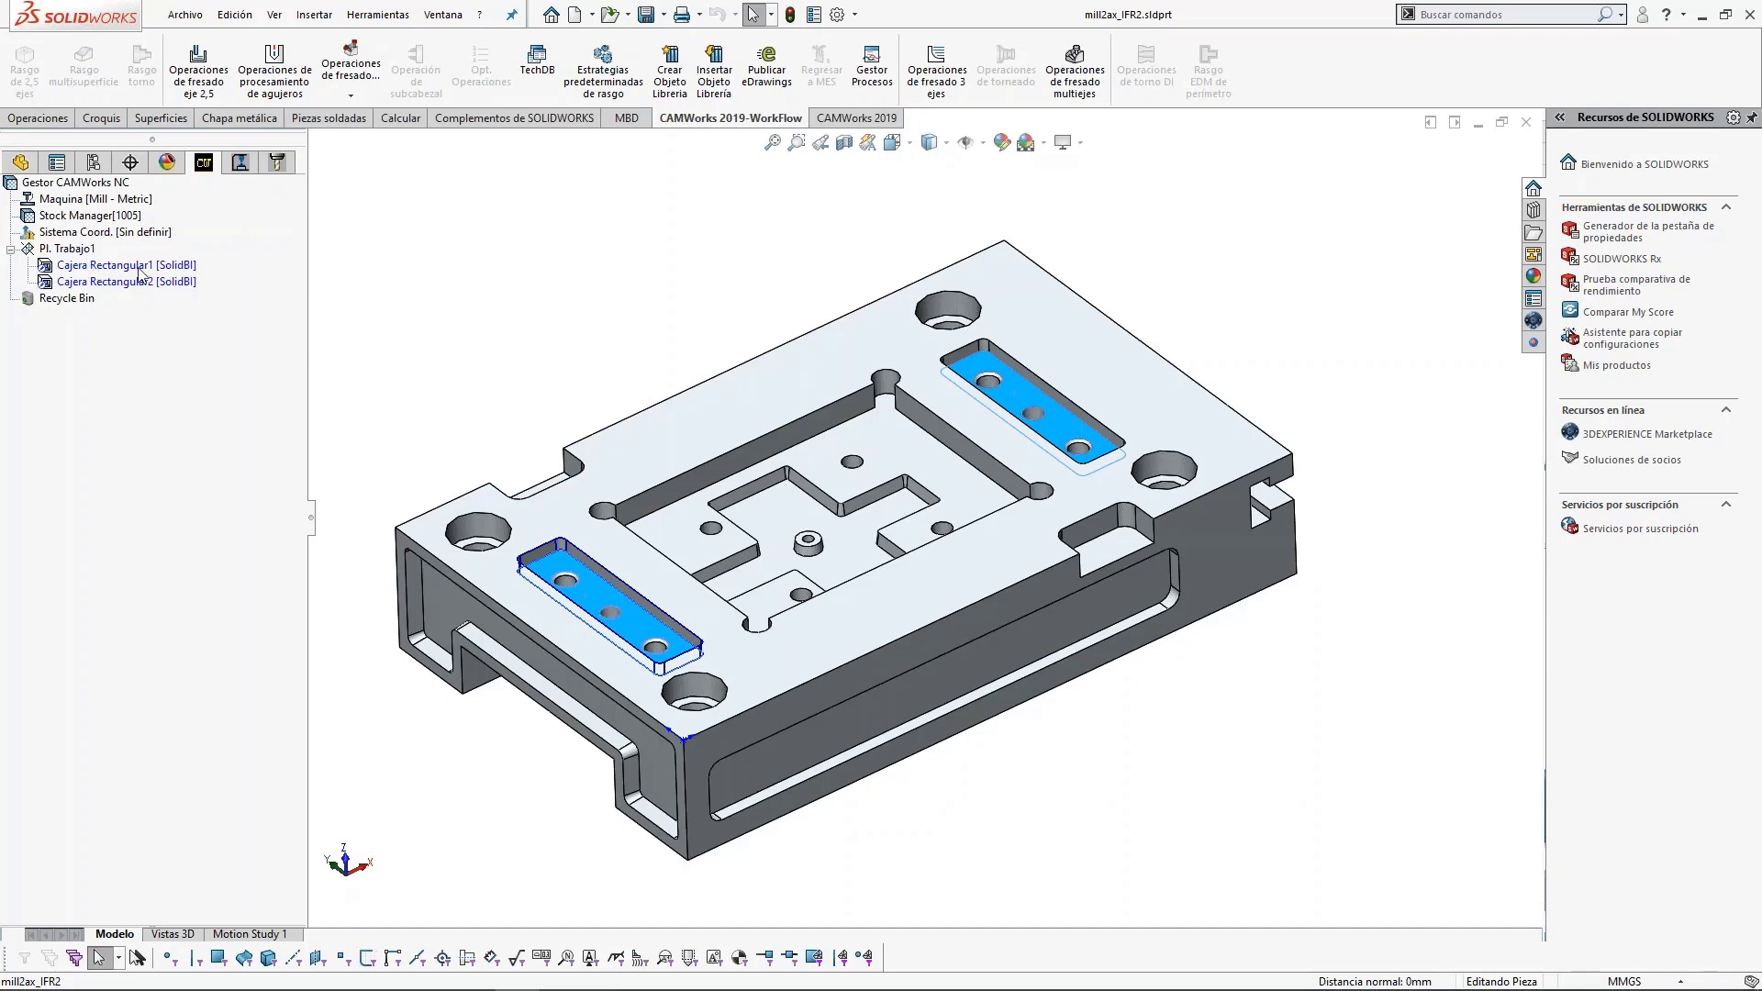
Check Cajera Rectangular1's parameters with the SolidBI strategy selected, reviewing the matching TechDB operations, and accept them.
{"action": "right_click", "coordinate": [123, 268]}
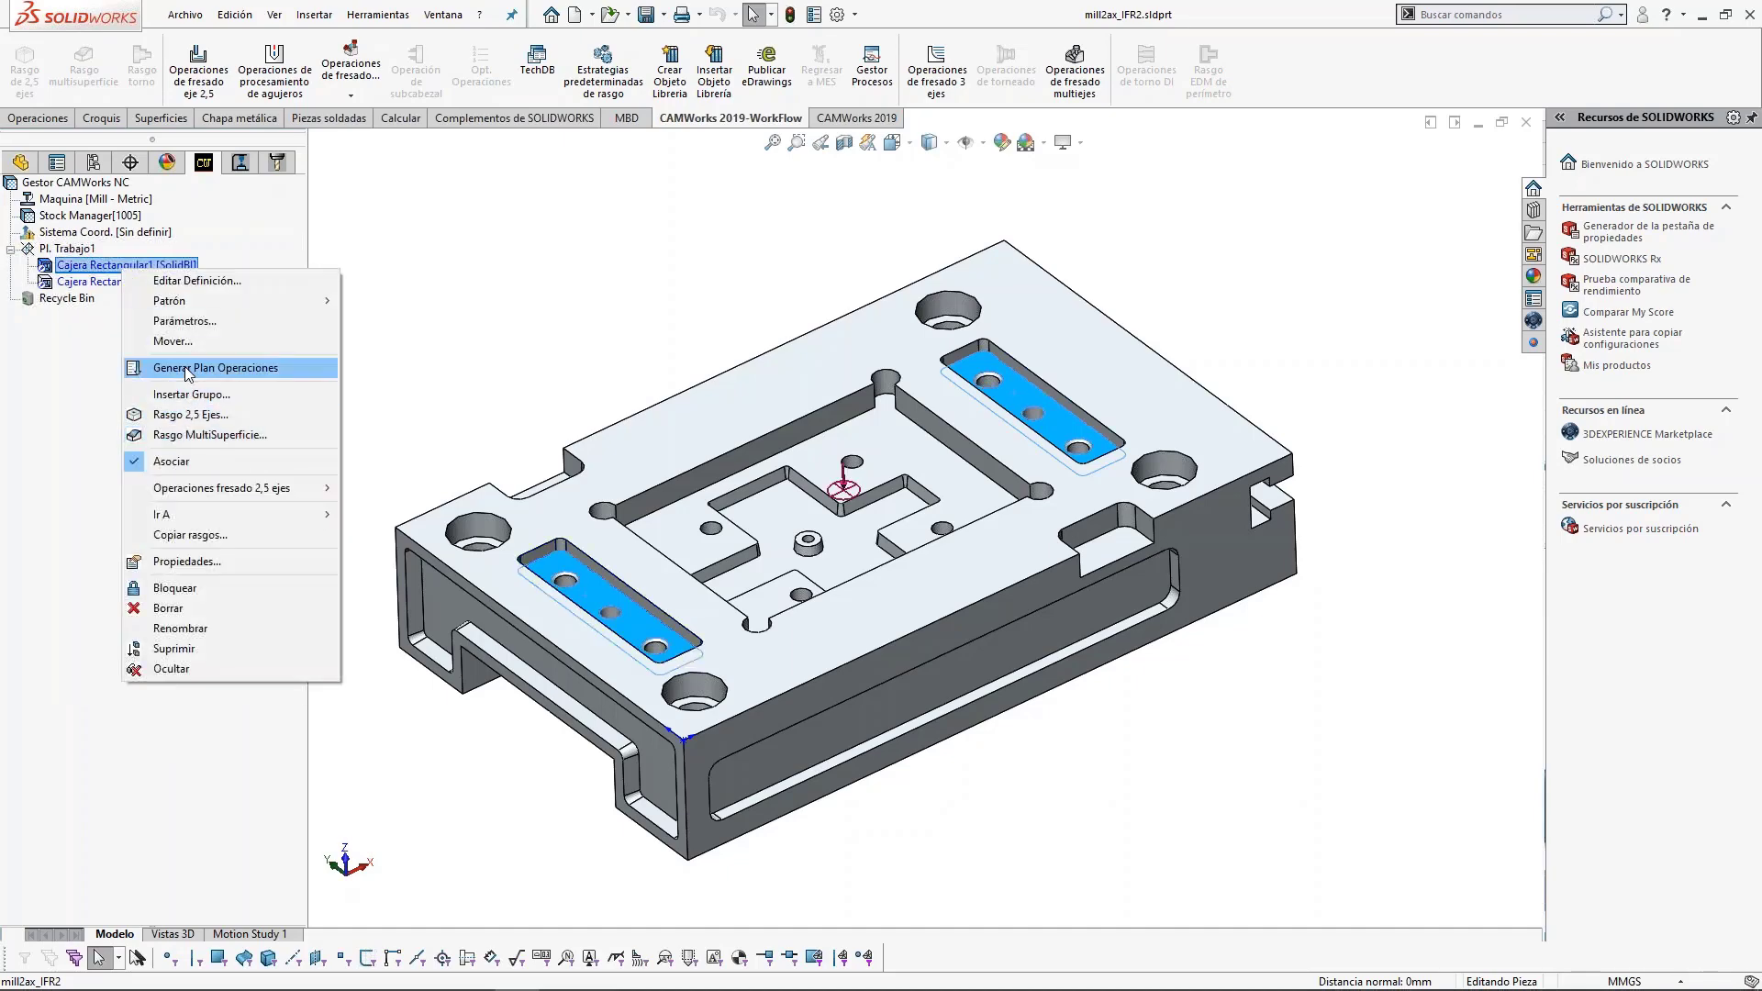
{"action": "left_click", "coordinate": [180, 321]}
{"action": "left_click", "coordinate": [767, 439]}
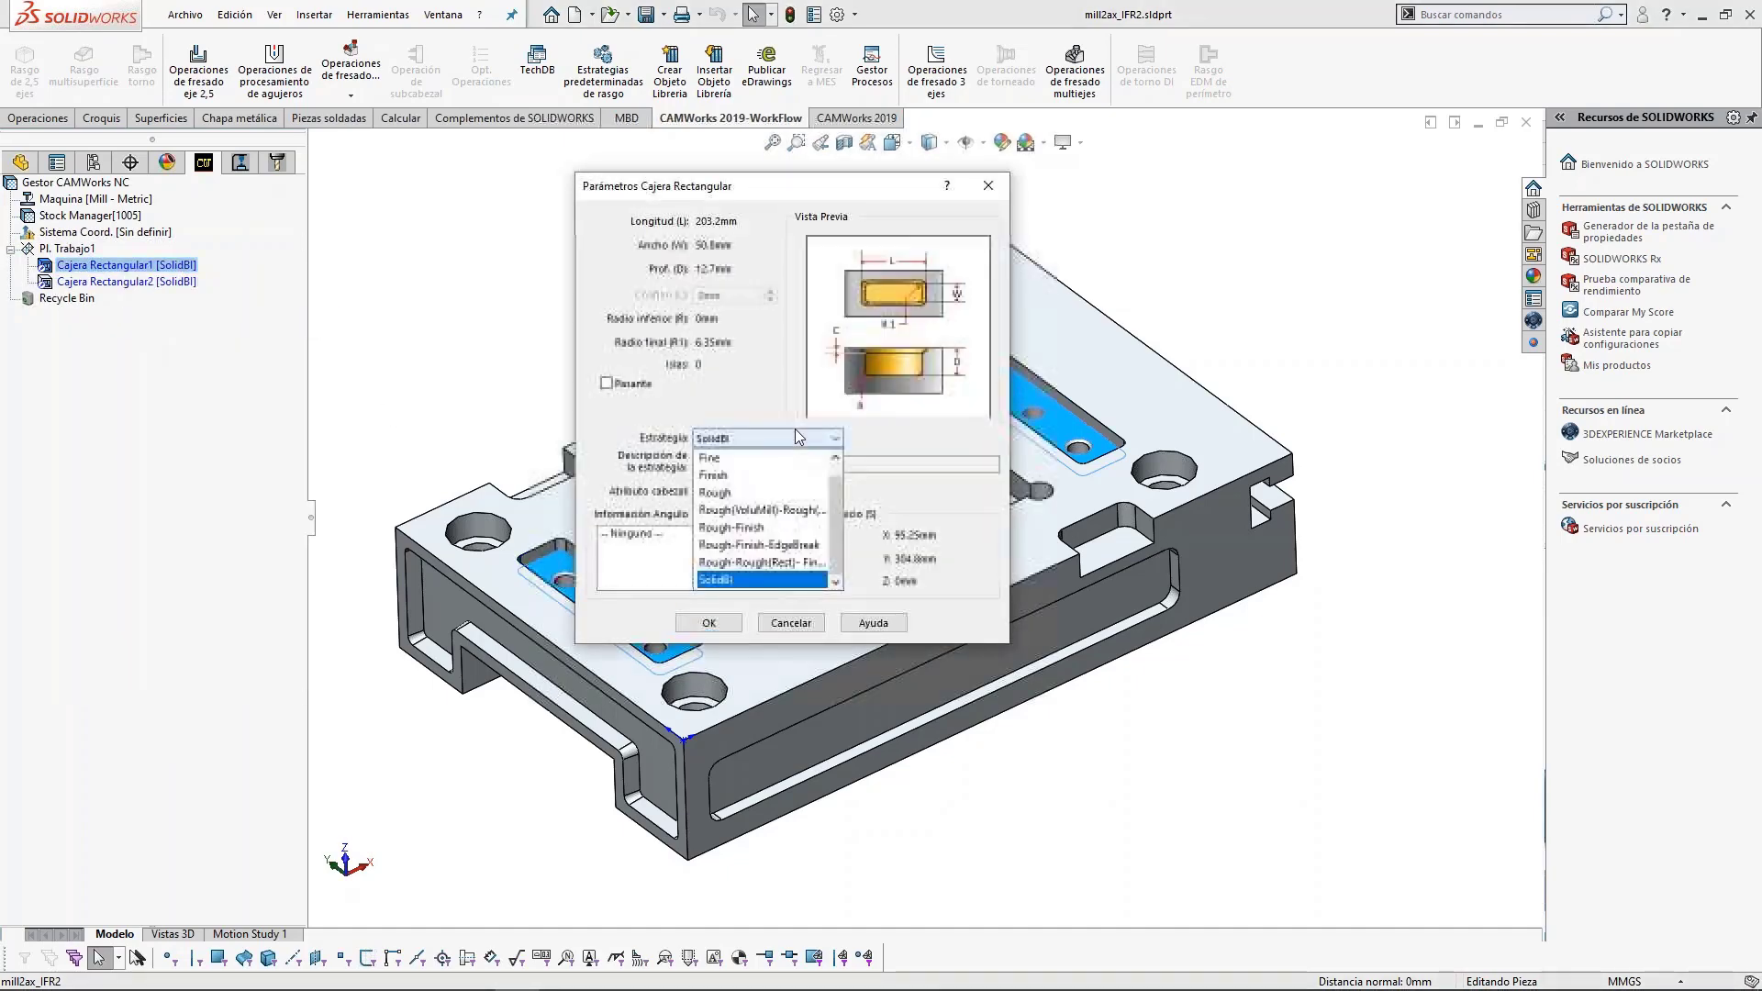
{"action": "left_click", "coordinate": [783, 581]}
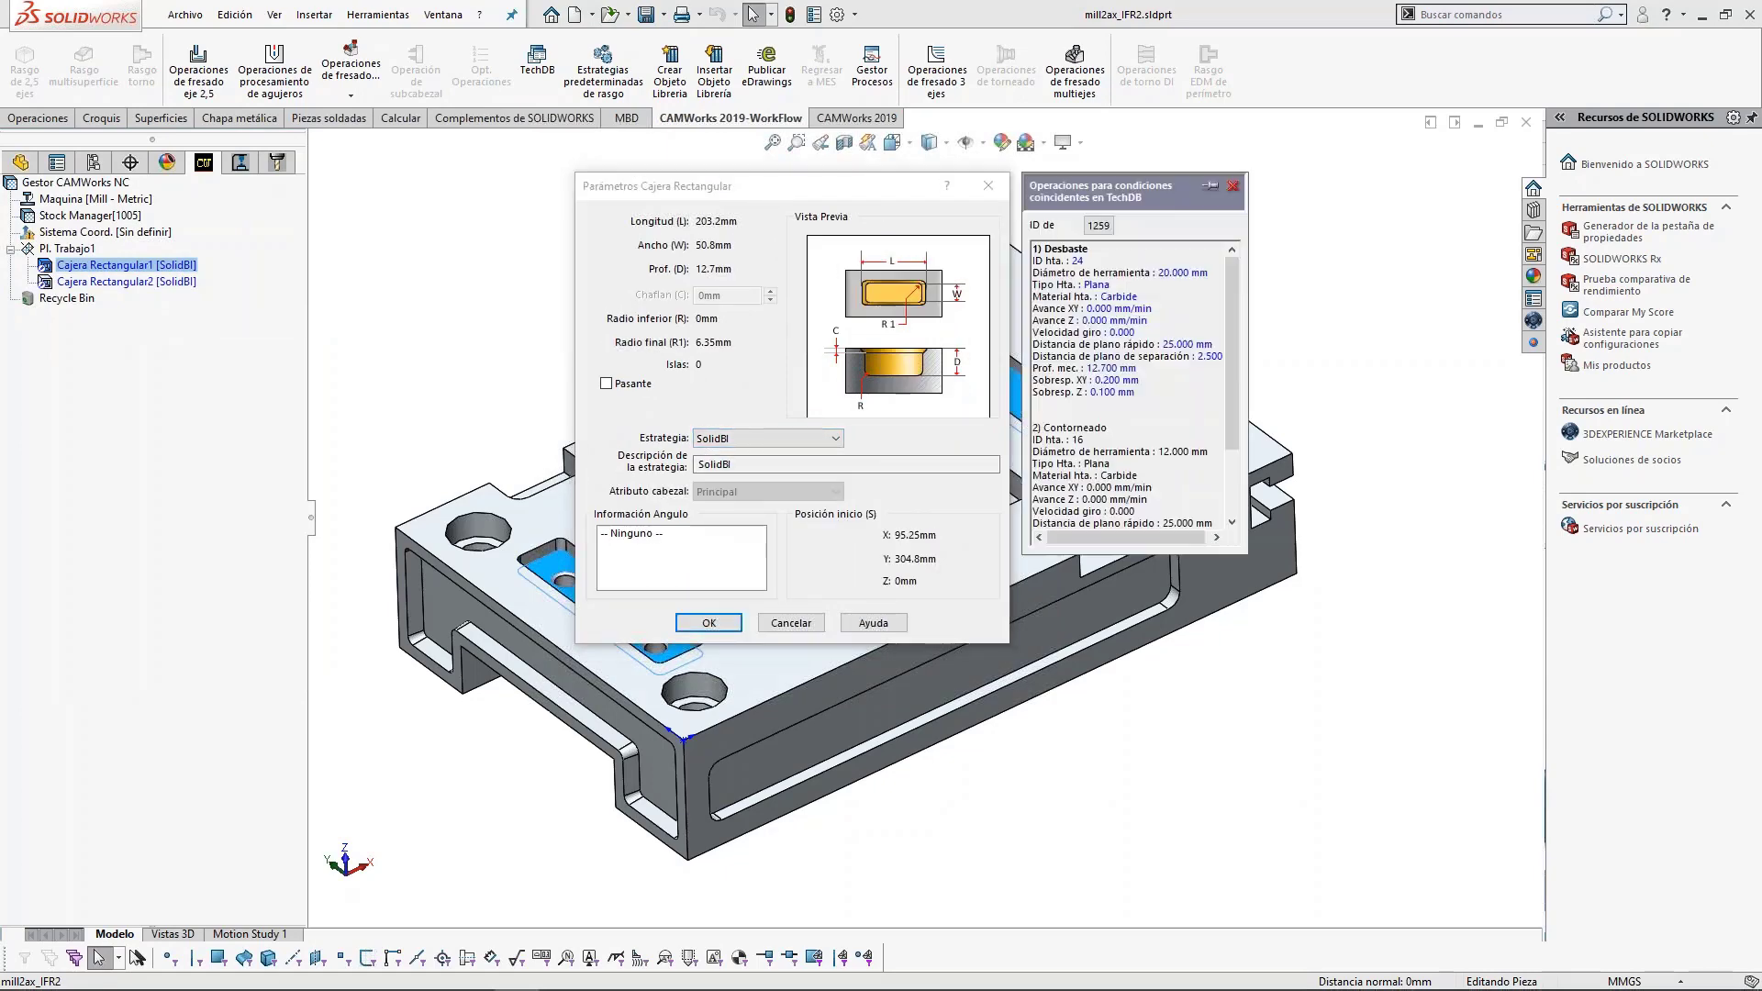
{"action": "scroll", "coordinate": [1112, 324], "scroll_direction": "down", "scroll_amount": 3}
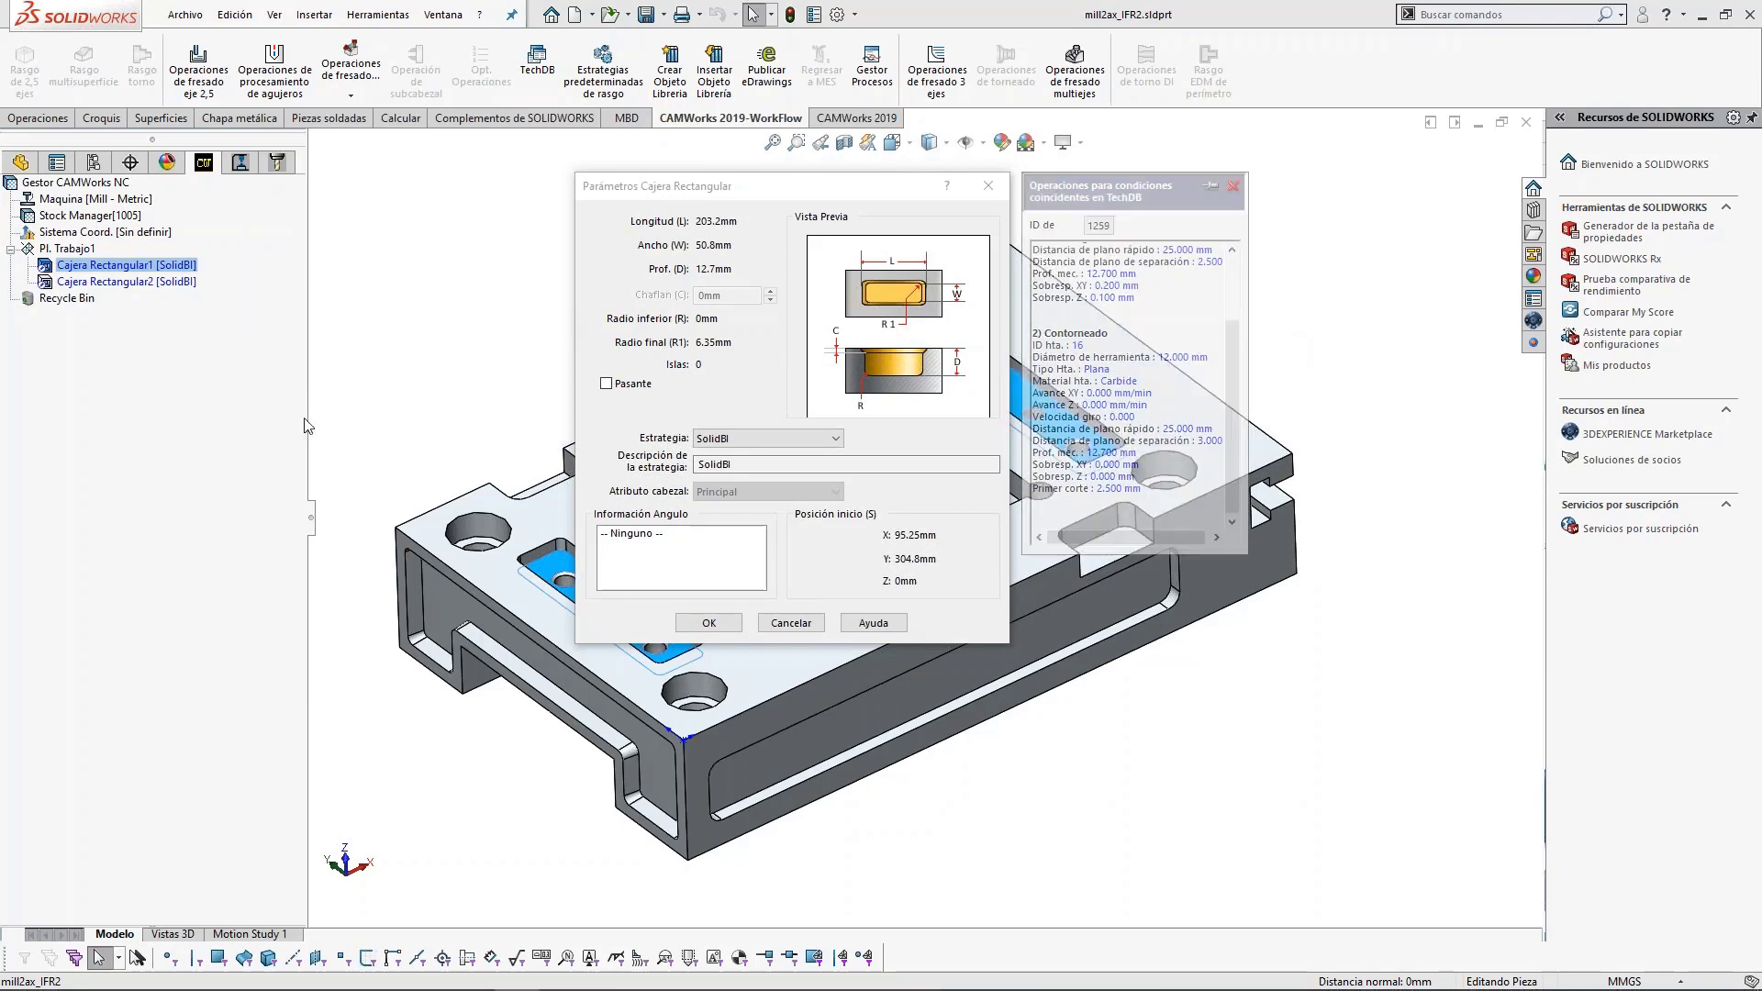
{"action": "left_click", "coordinate": [707, 623]}
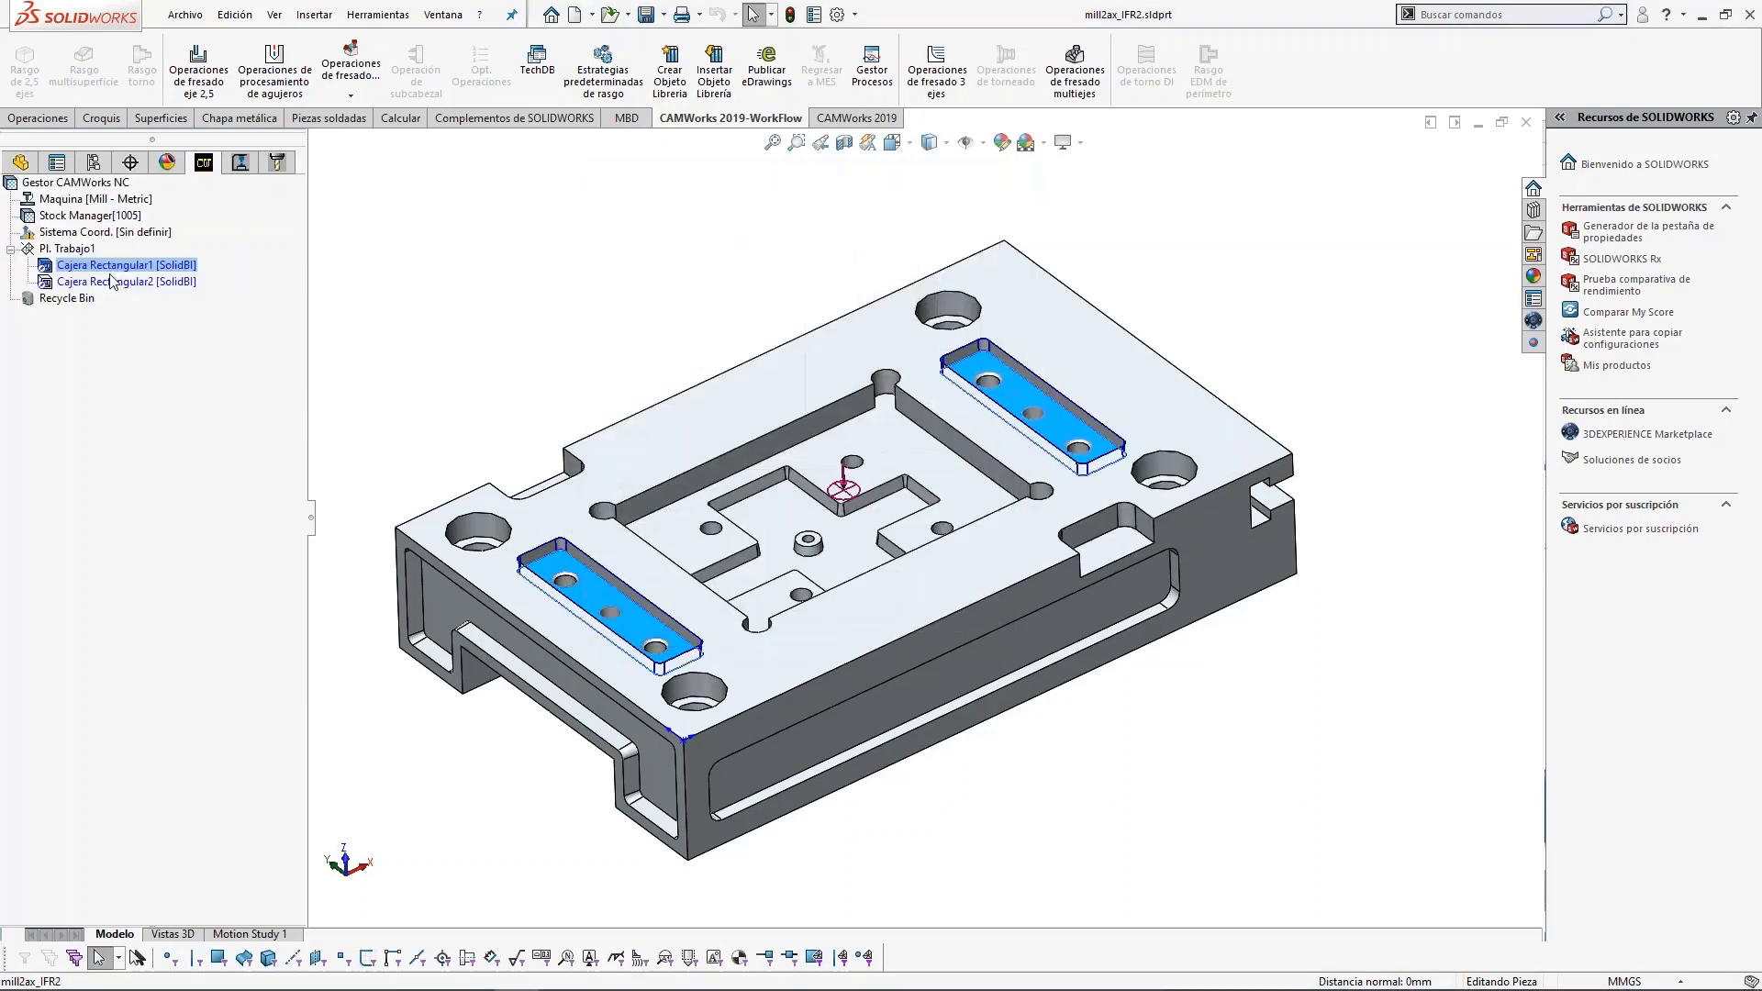
Generate the operation plan for all features in Pl. Trabajo1.
{"action": "left_click", "coordinate": [61, 251]}
{"action": "right_click", "coordinate": [60, 257]}
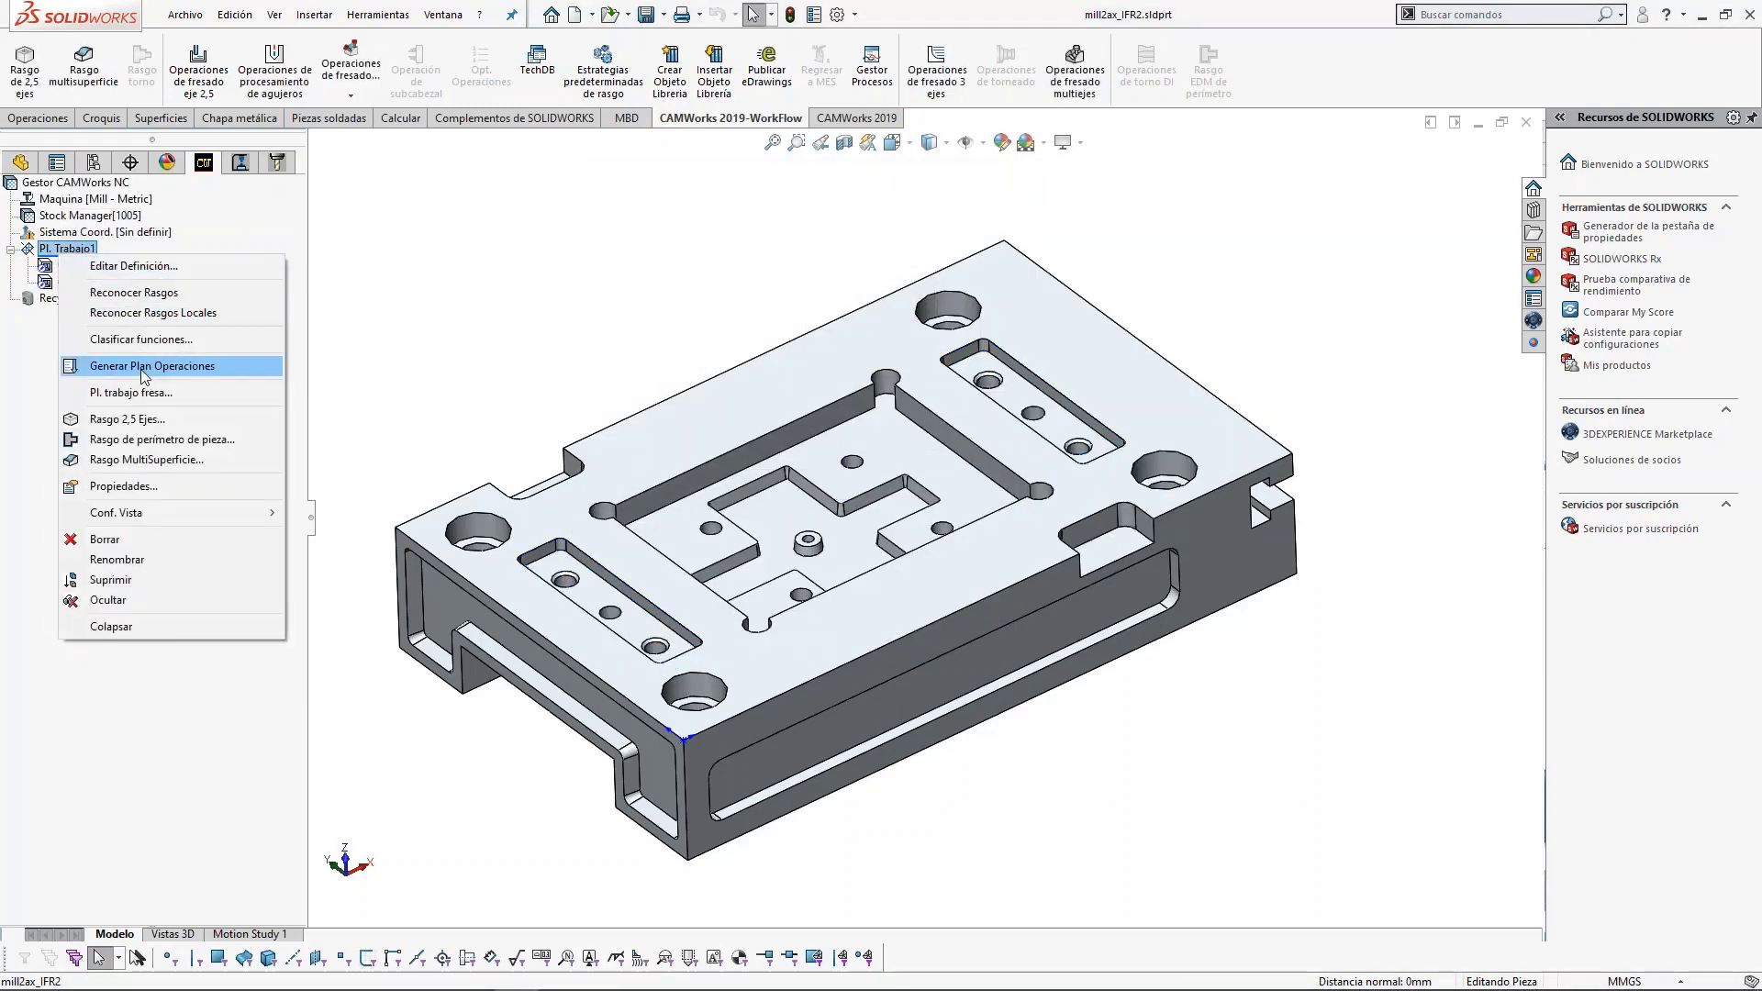
{"action": "left_click", "coordinate": [145, 366]}
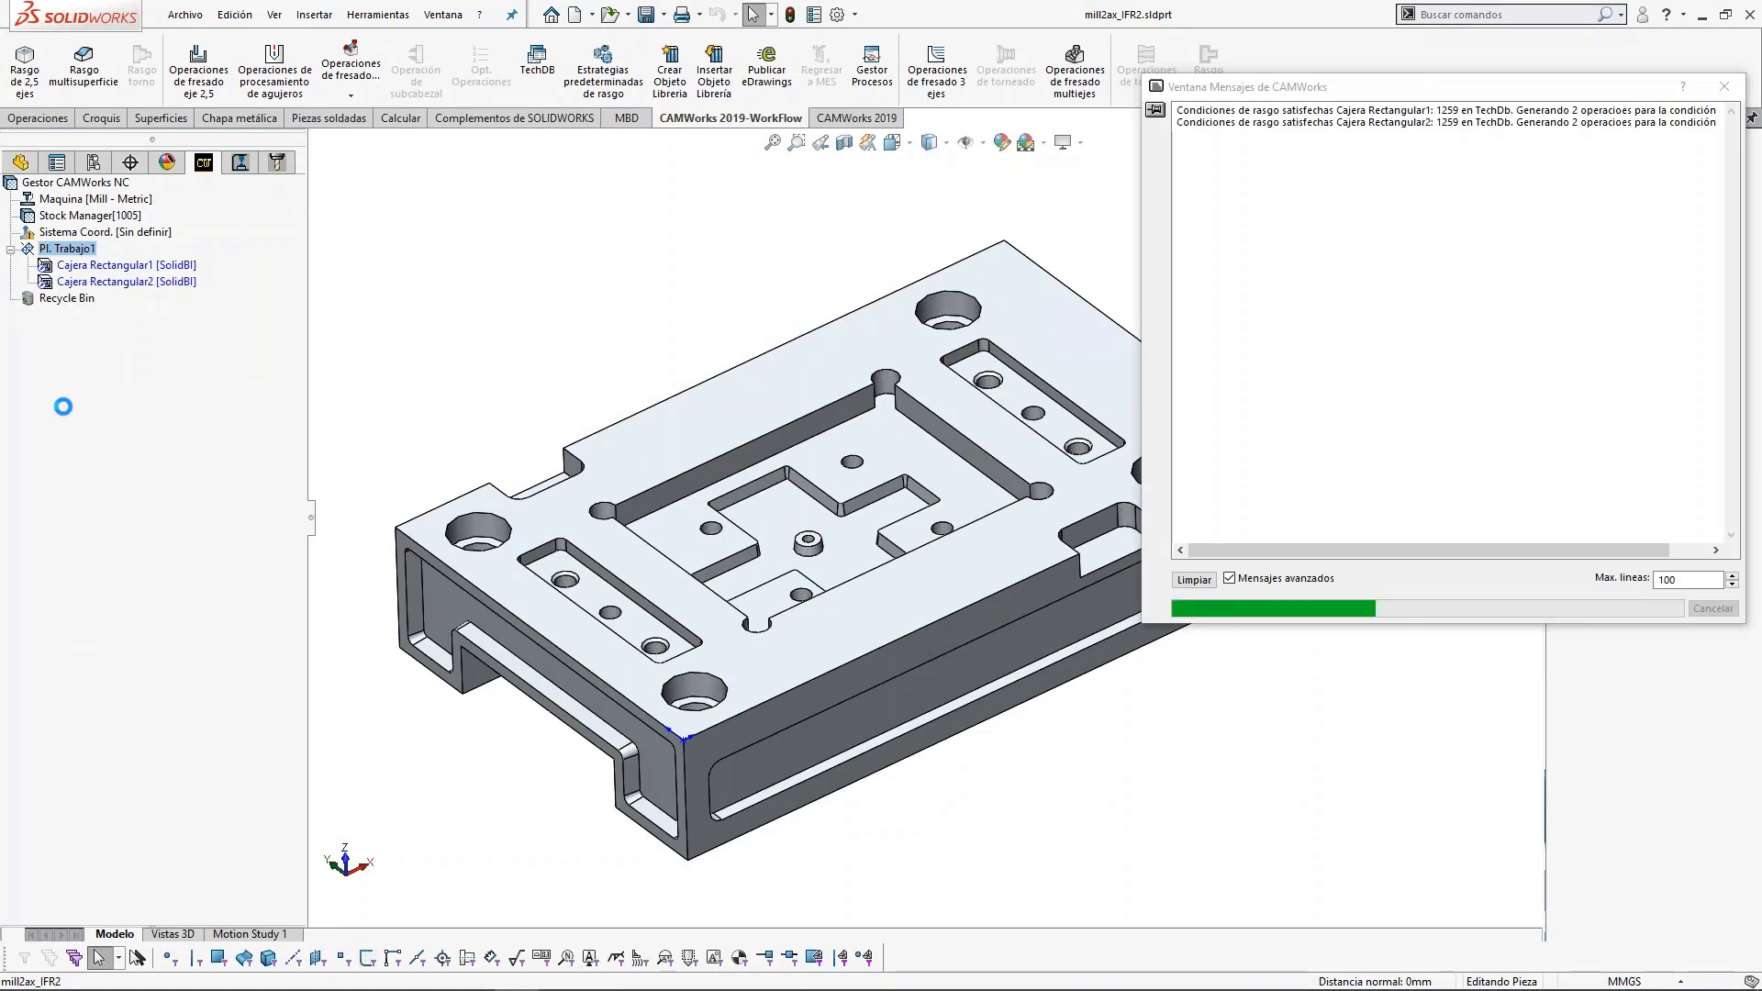
Review the Desbaste1 operation's roughing parameters, including the bottom and lateral allowances, and close them without changes.
{"action": "left_click", "coordinate": [87, 266]}
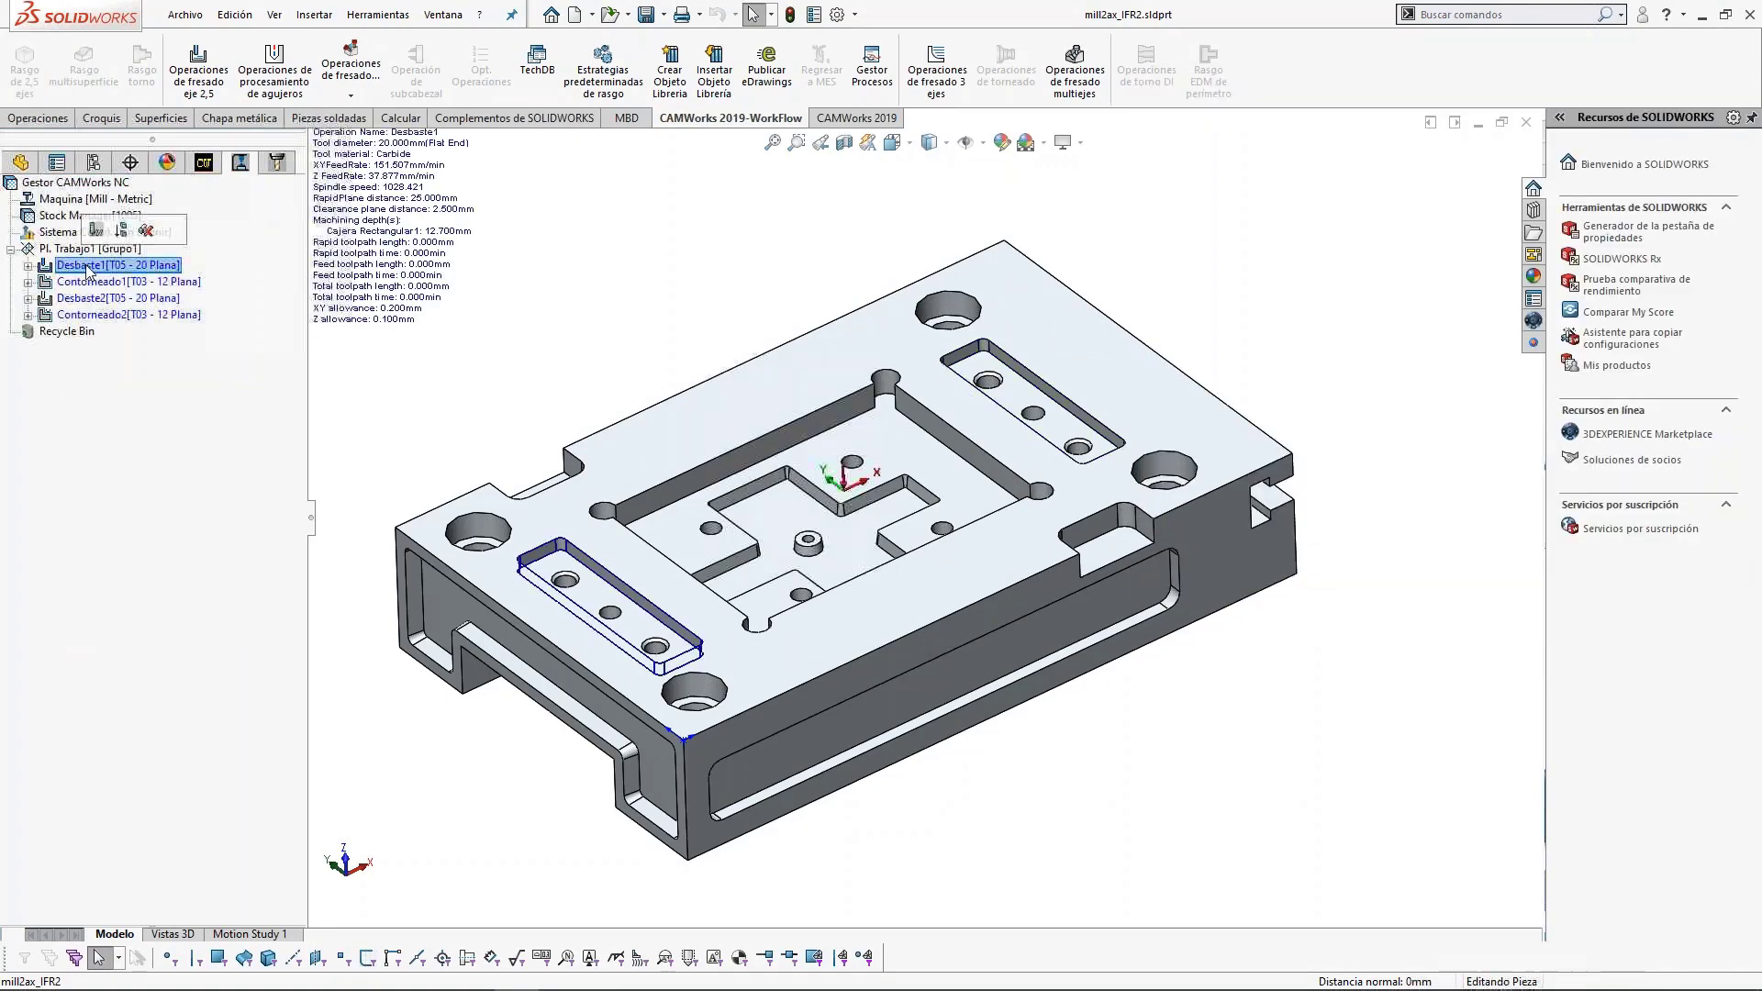
{"action": "right_click", "coordinate": [87, 269]}
{"action": "left_click", "coordinate": [168, 288]}
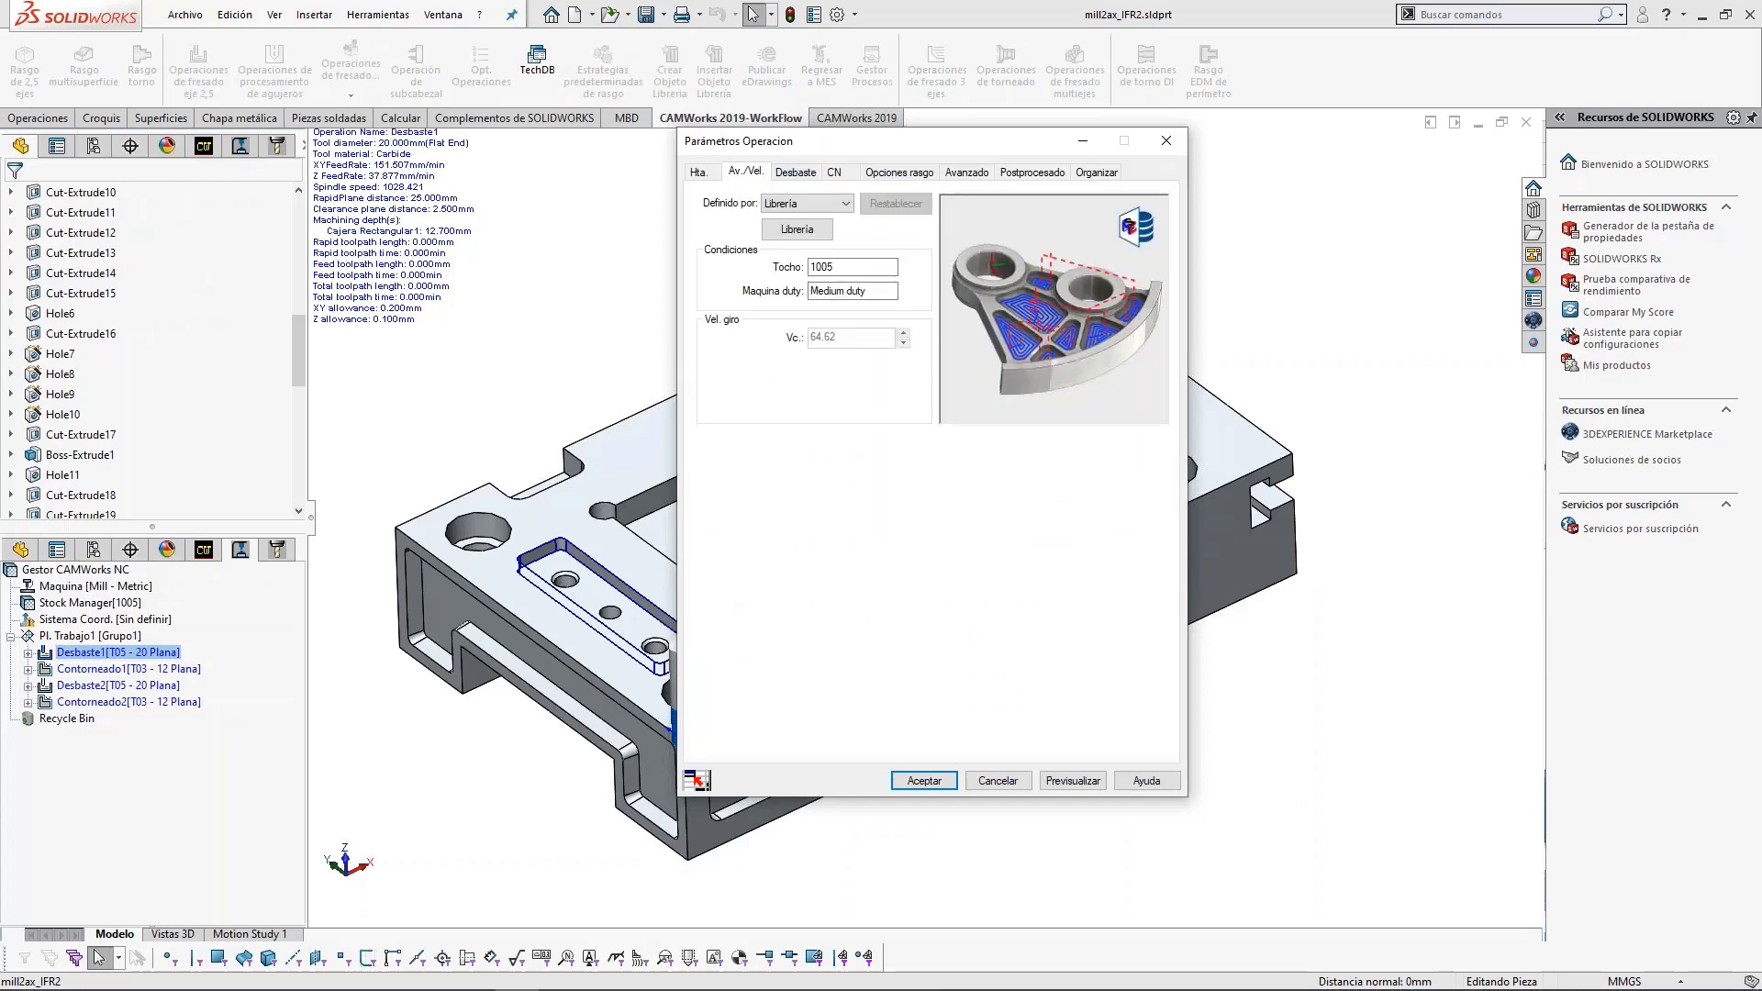
{"action": "left_click", "coordinate": [794, 172]}
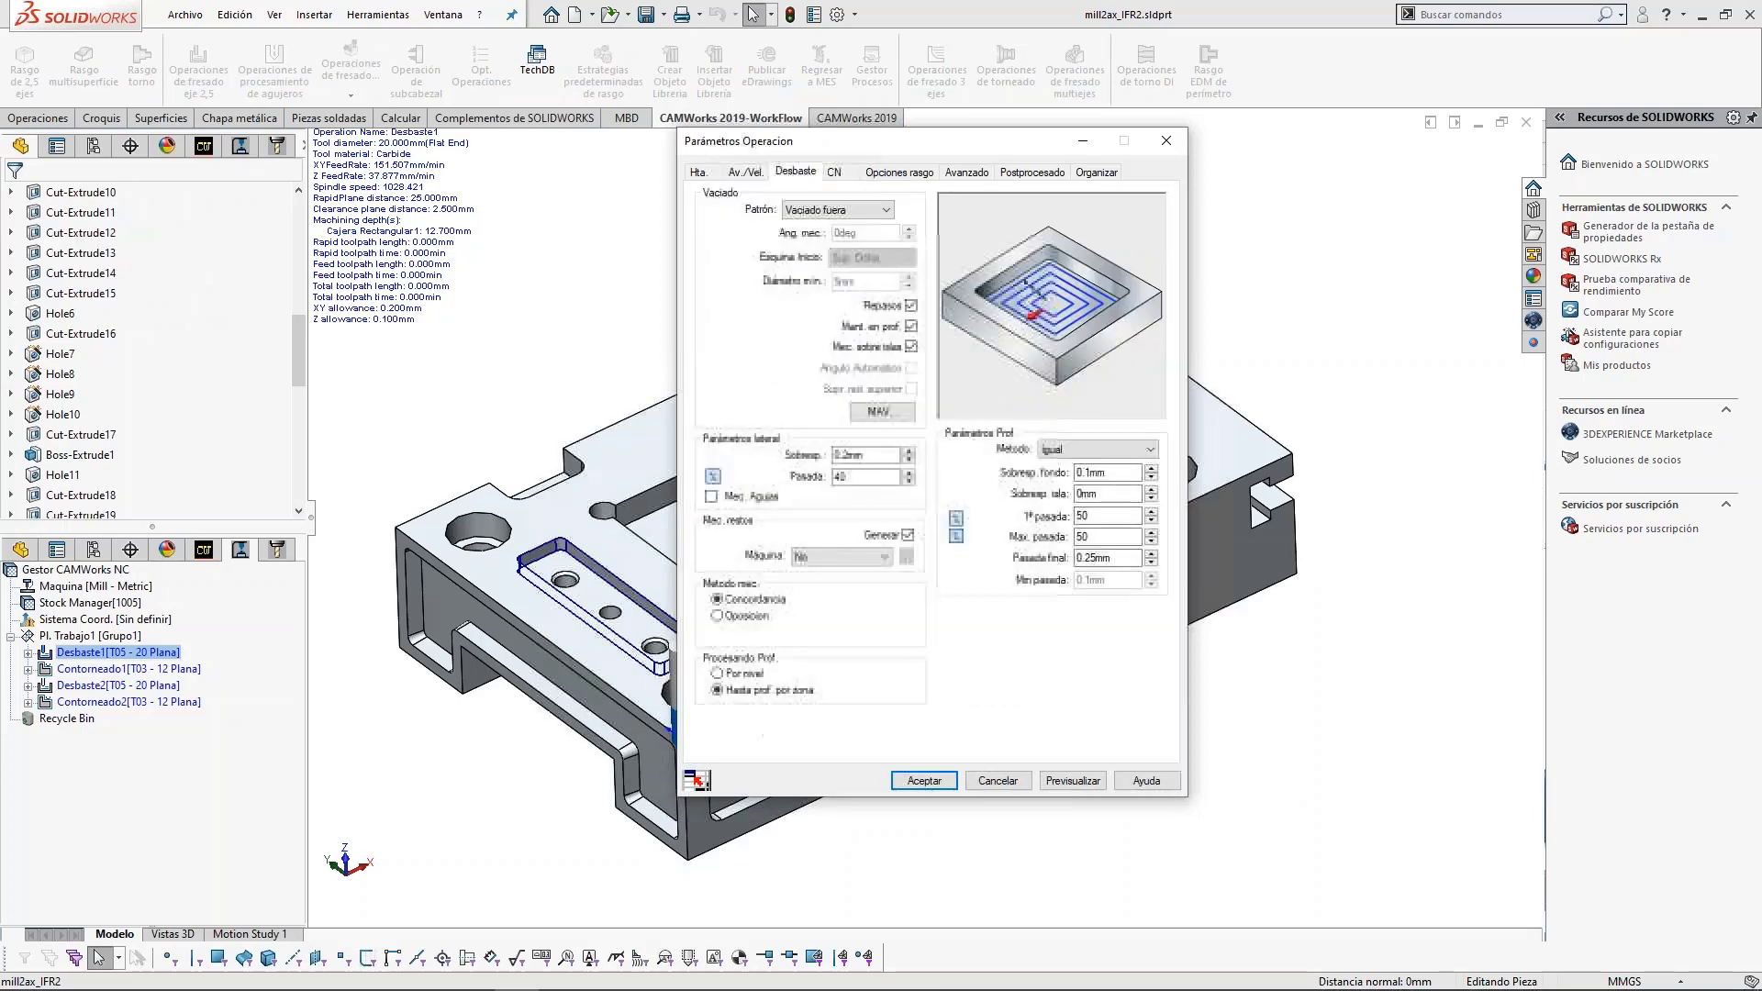
{"action": "left_click", "coordinate": [1108, 473]}
{"action": "left_click", "coordinate": [881, 458]}
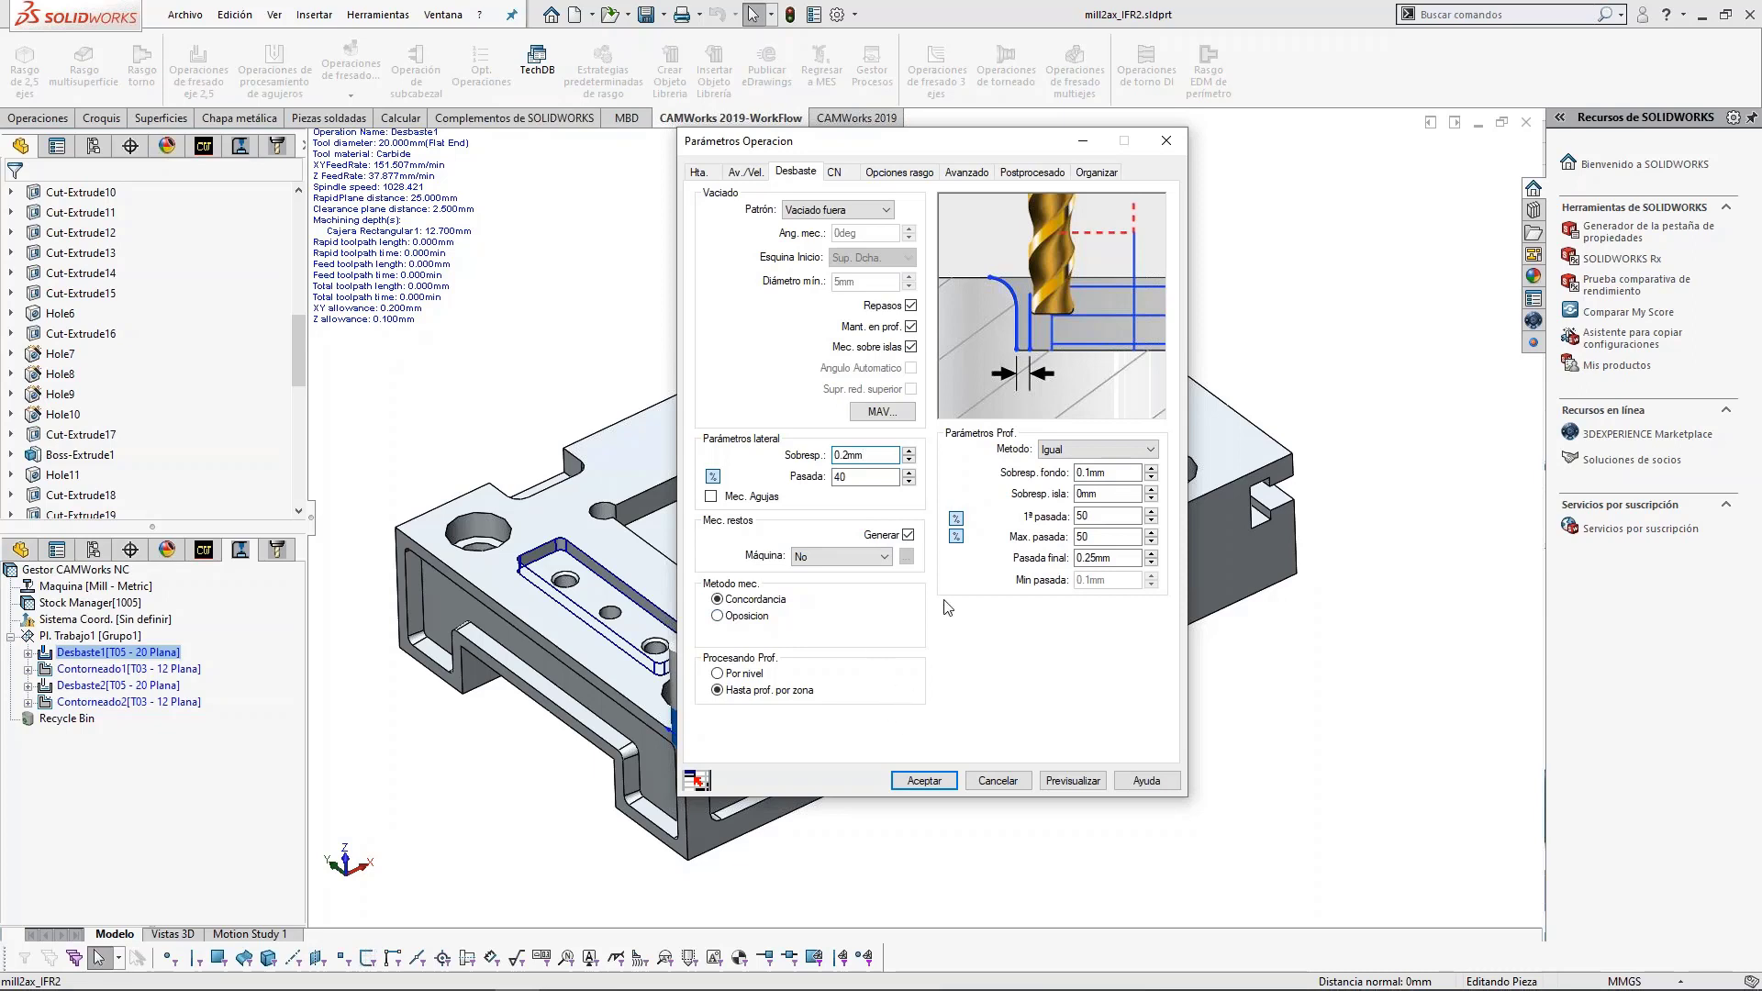
{"action": "left_click", "coordinate": [997, 781]}
Review the Contorneado1 operation's contour parameters, including Pasada final and the machining method, and accept them.
{"action": "left_click", "coordinate": [112, 283]}
{"action": "right_click", "coordinate": [112, 283]}
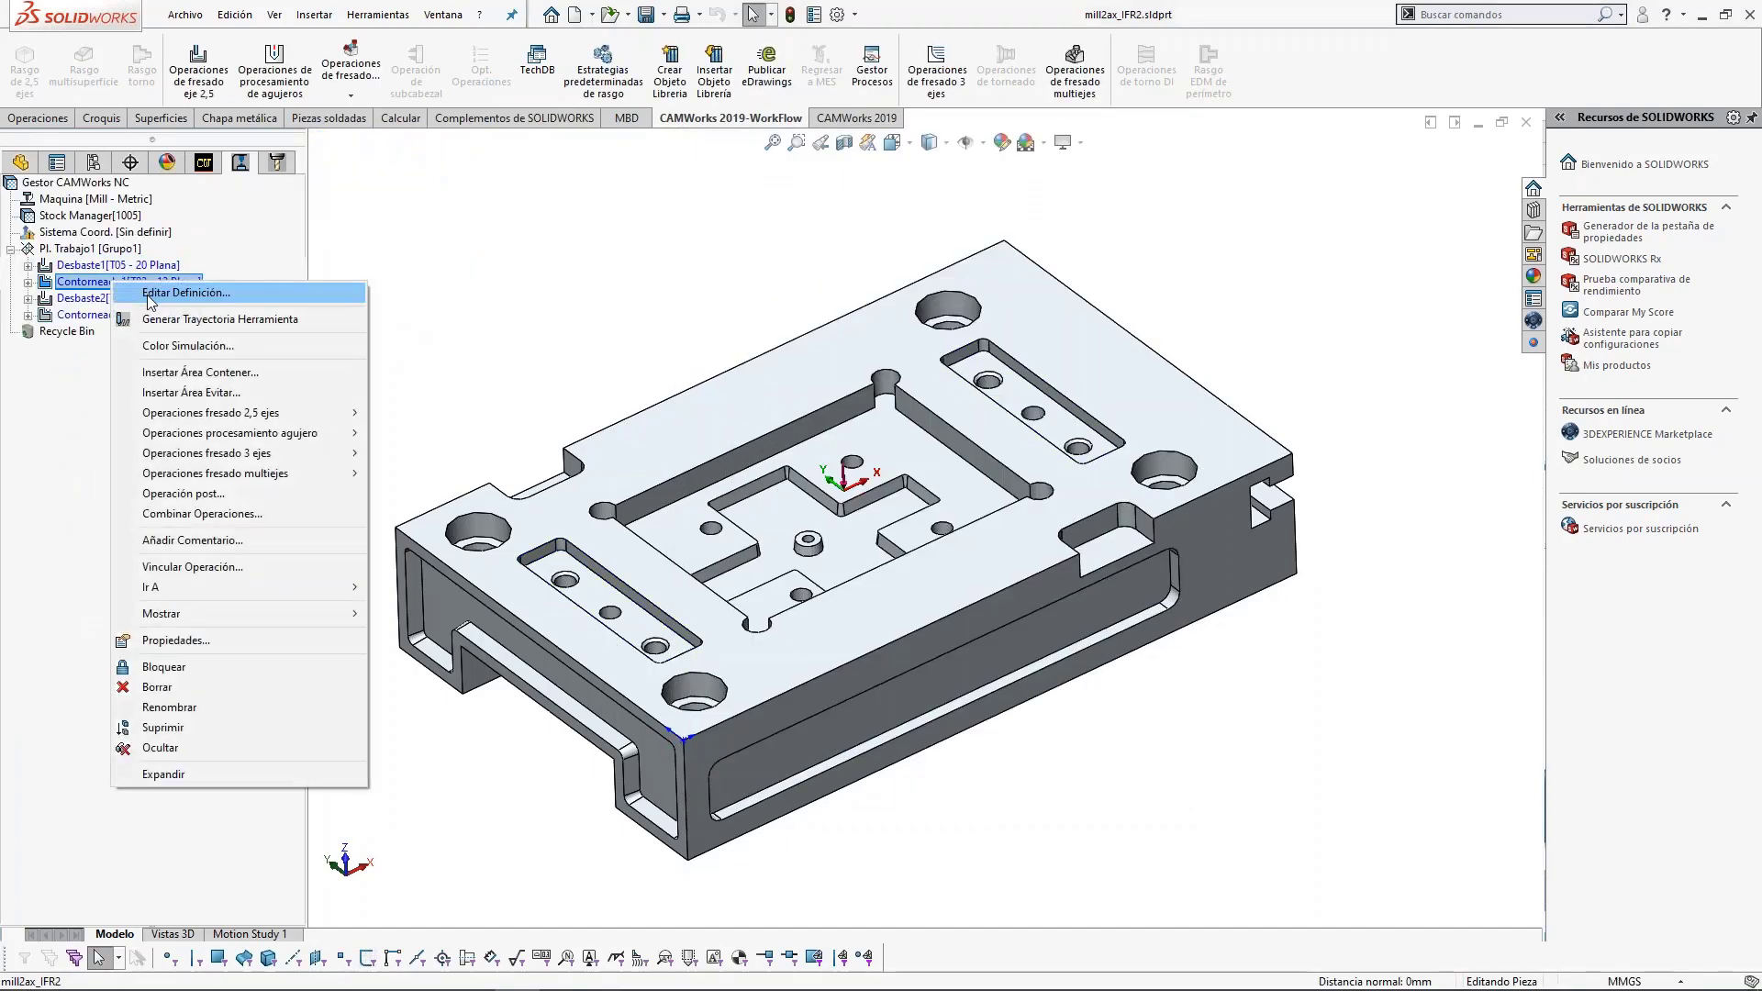
{"action": "left_click", "coordinate": [120, 290]}
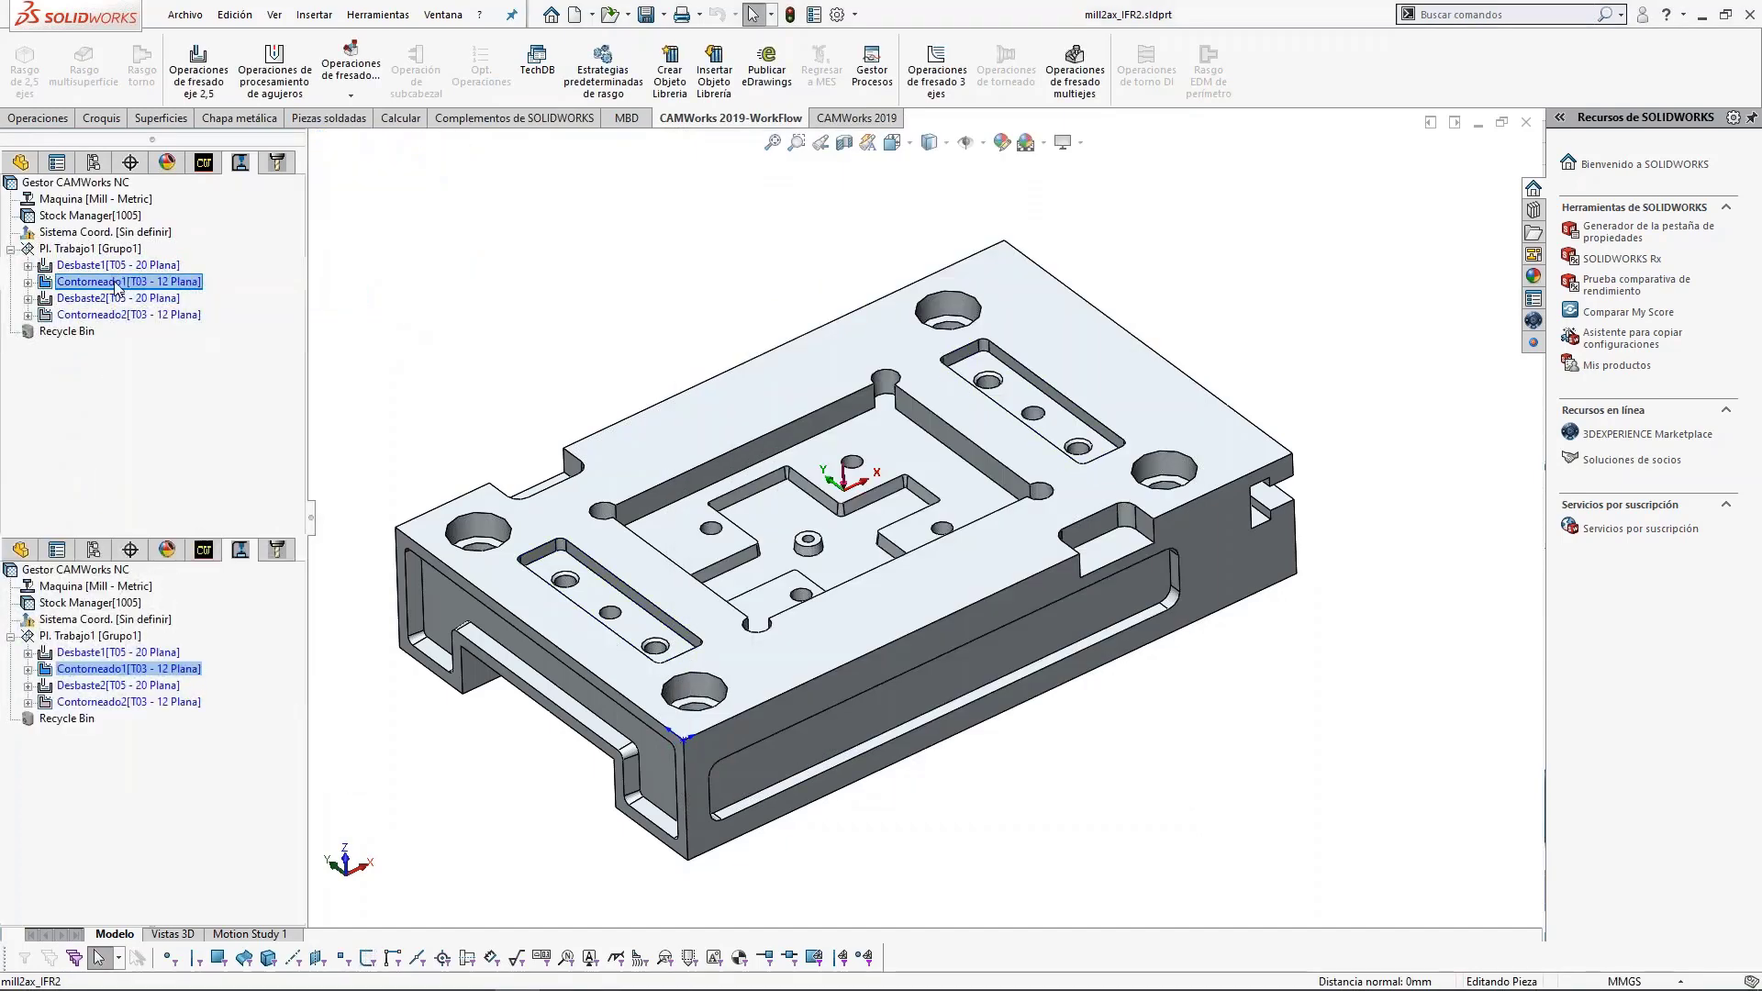
{"action": "double_click", "coordinate": [166, 286]}
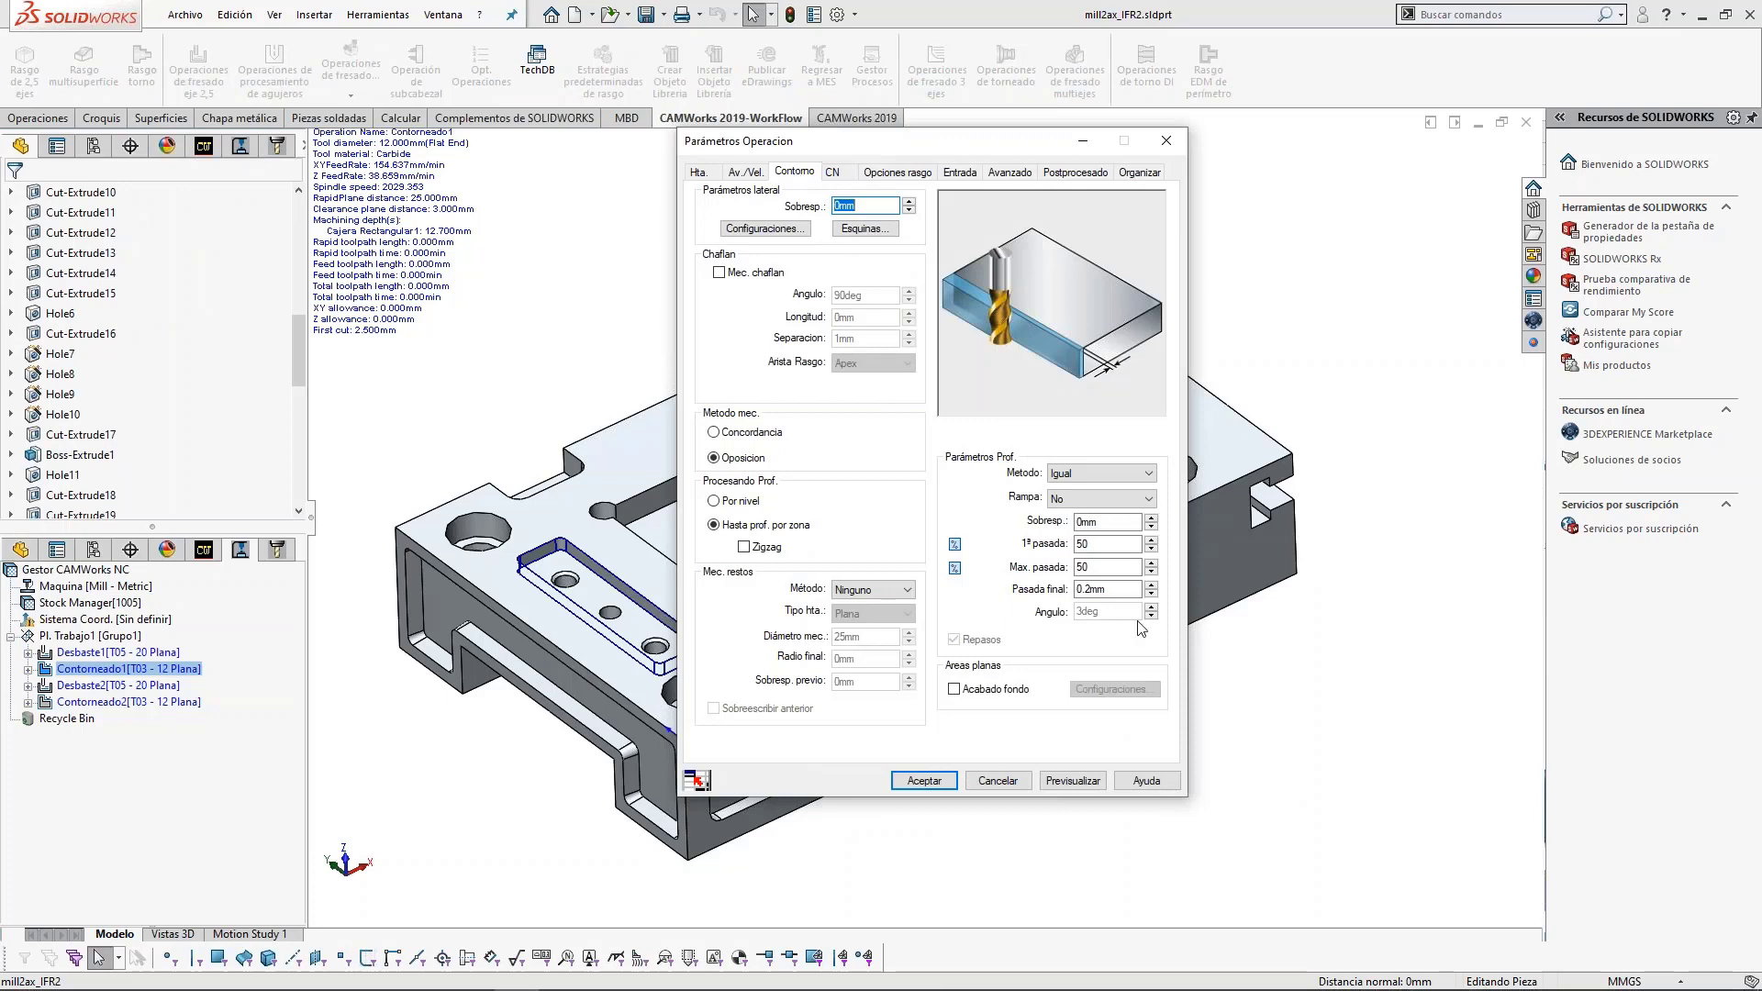
{"action": "left_click", "coordinate": [1126, 588]}
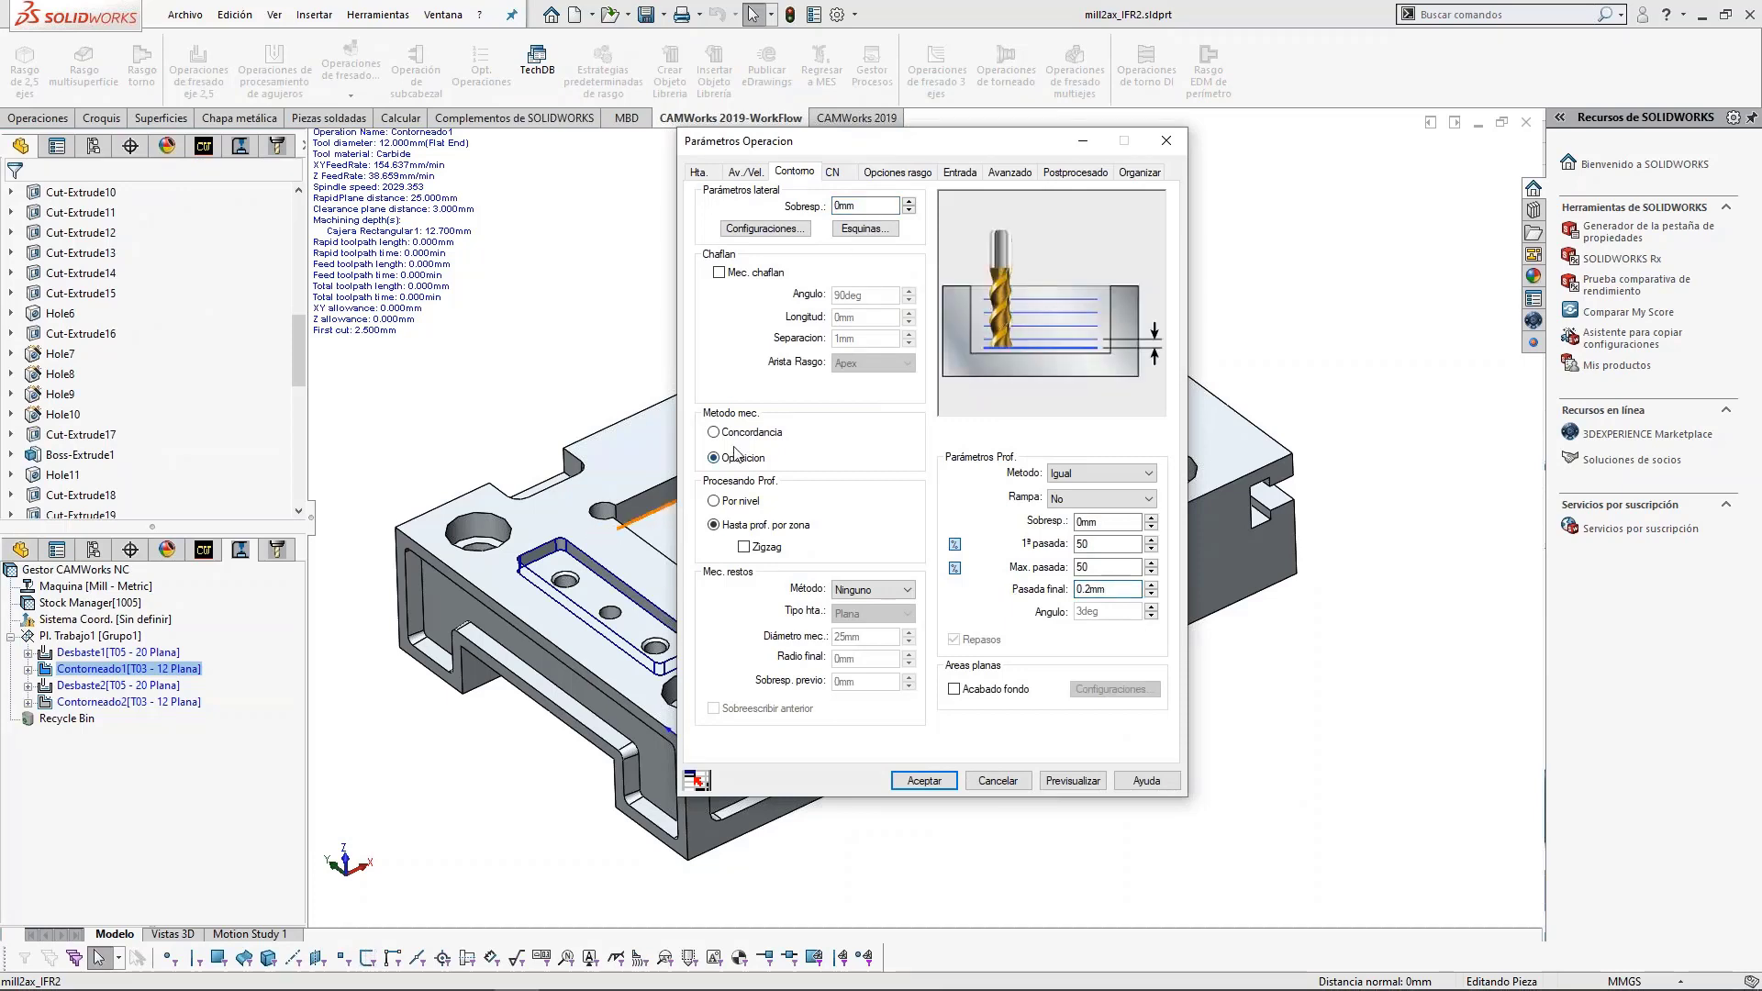
{"action": "left_click", "coordinate": [924, 780]}
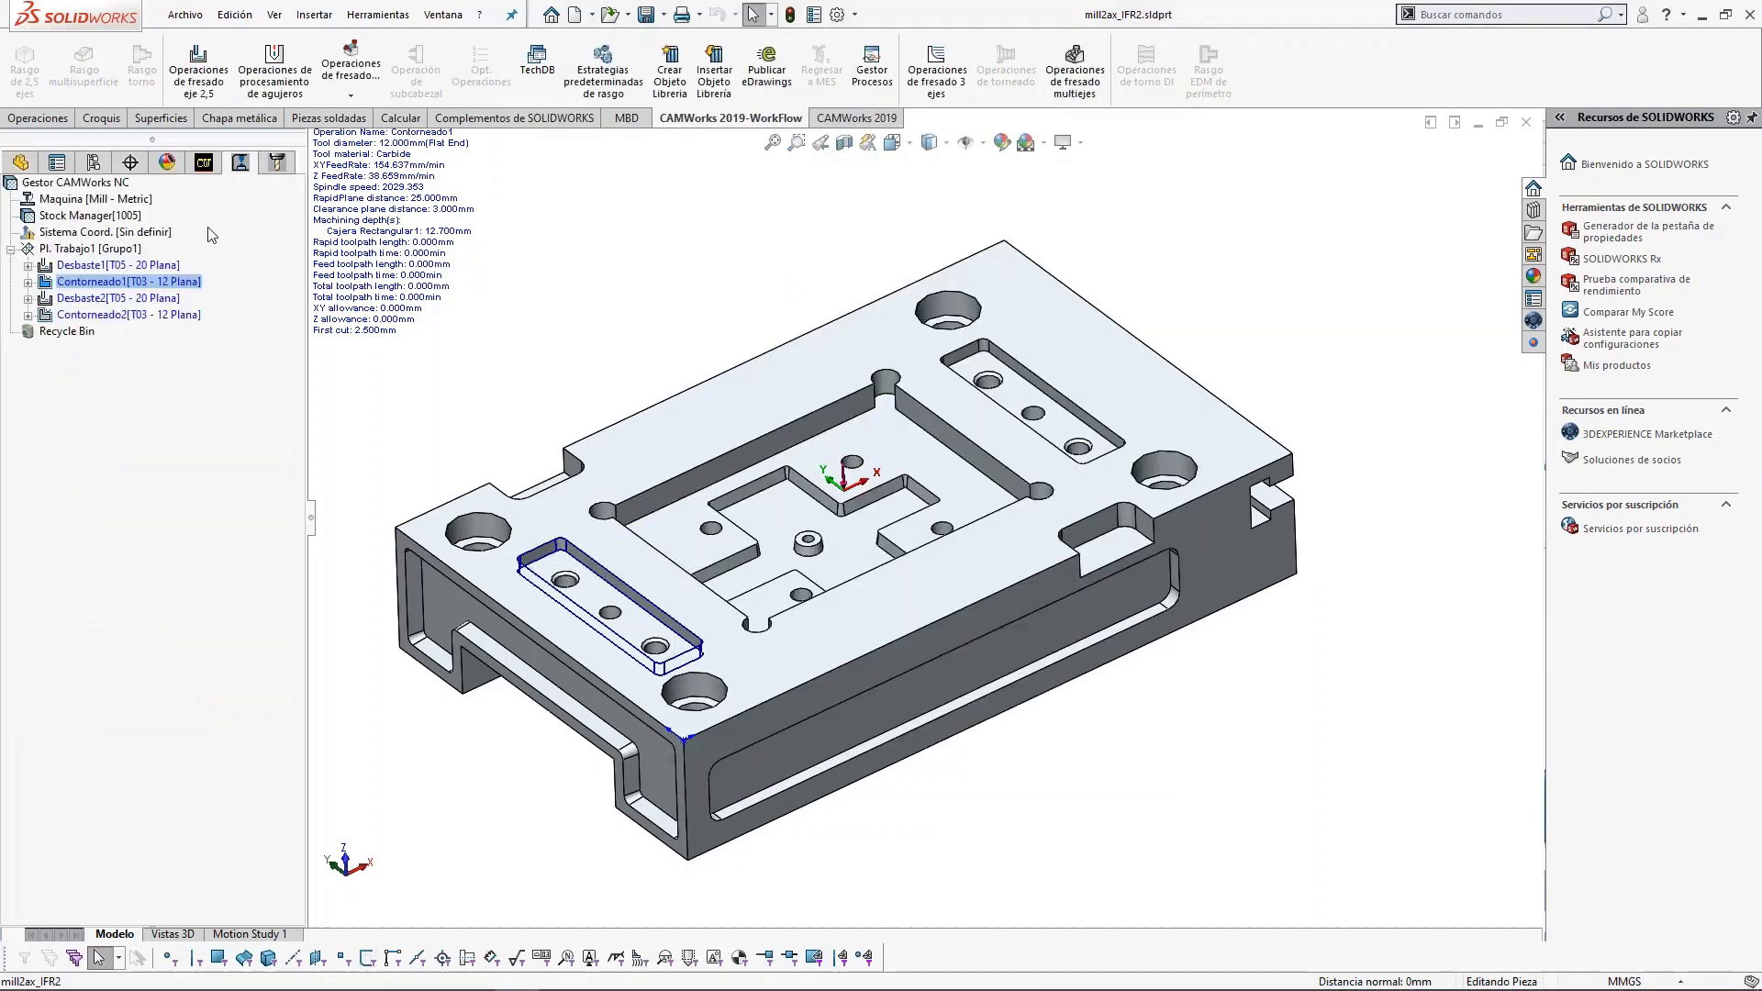
From the feature tree, create a second milling work plane (Pl. trabajo fresa) on the long side face containing the elongated pocket.
{"action": "left_click", "coordinate": [217, 163]}
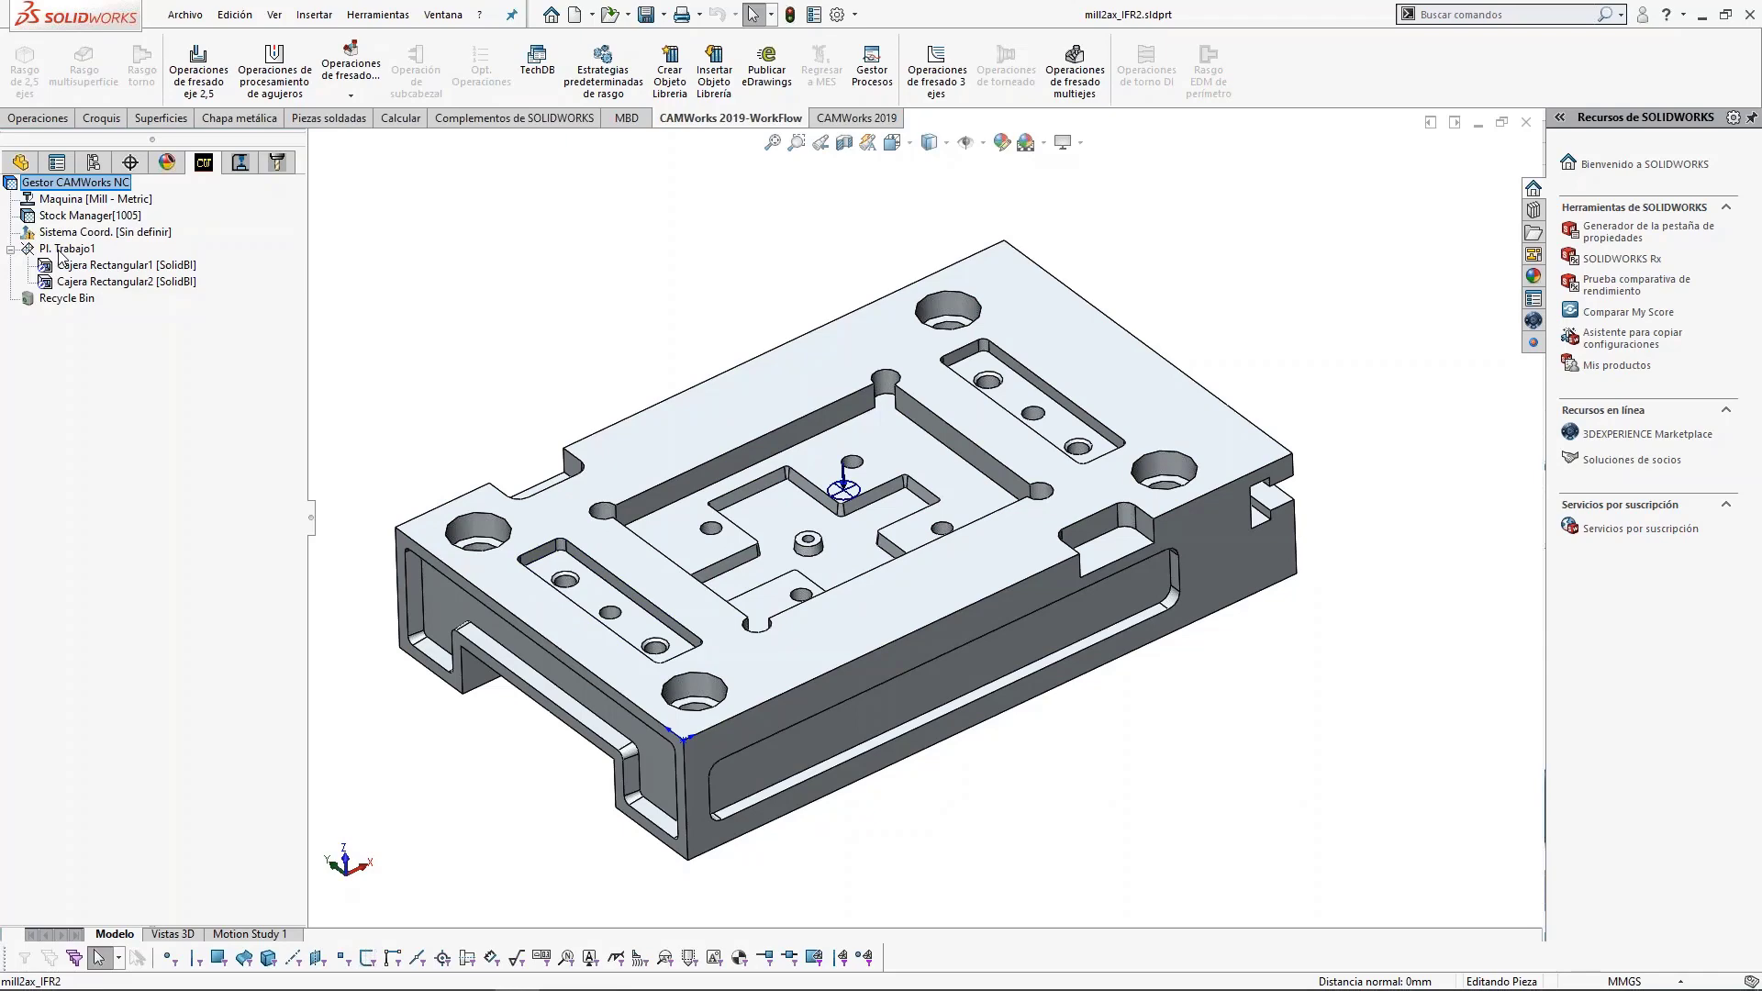
{"action": "middle_click_drag", "start_coordinate": [740, 677], "coordinate": [869, 641]}
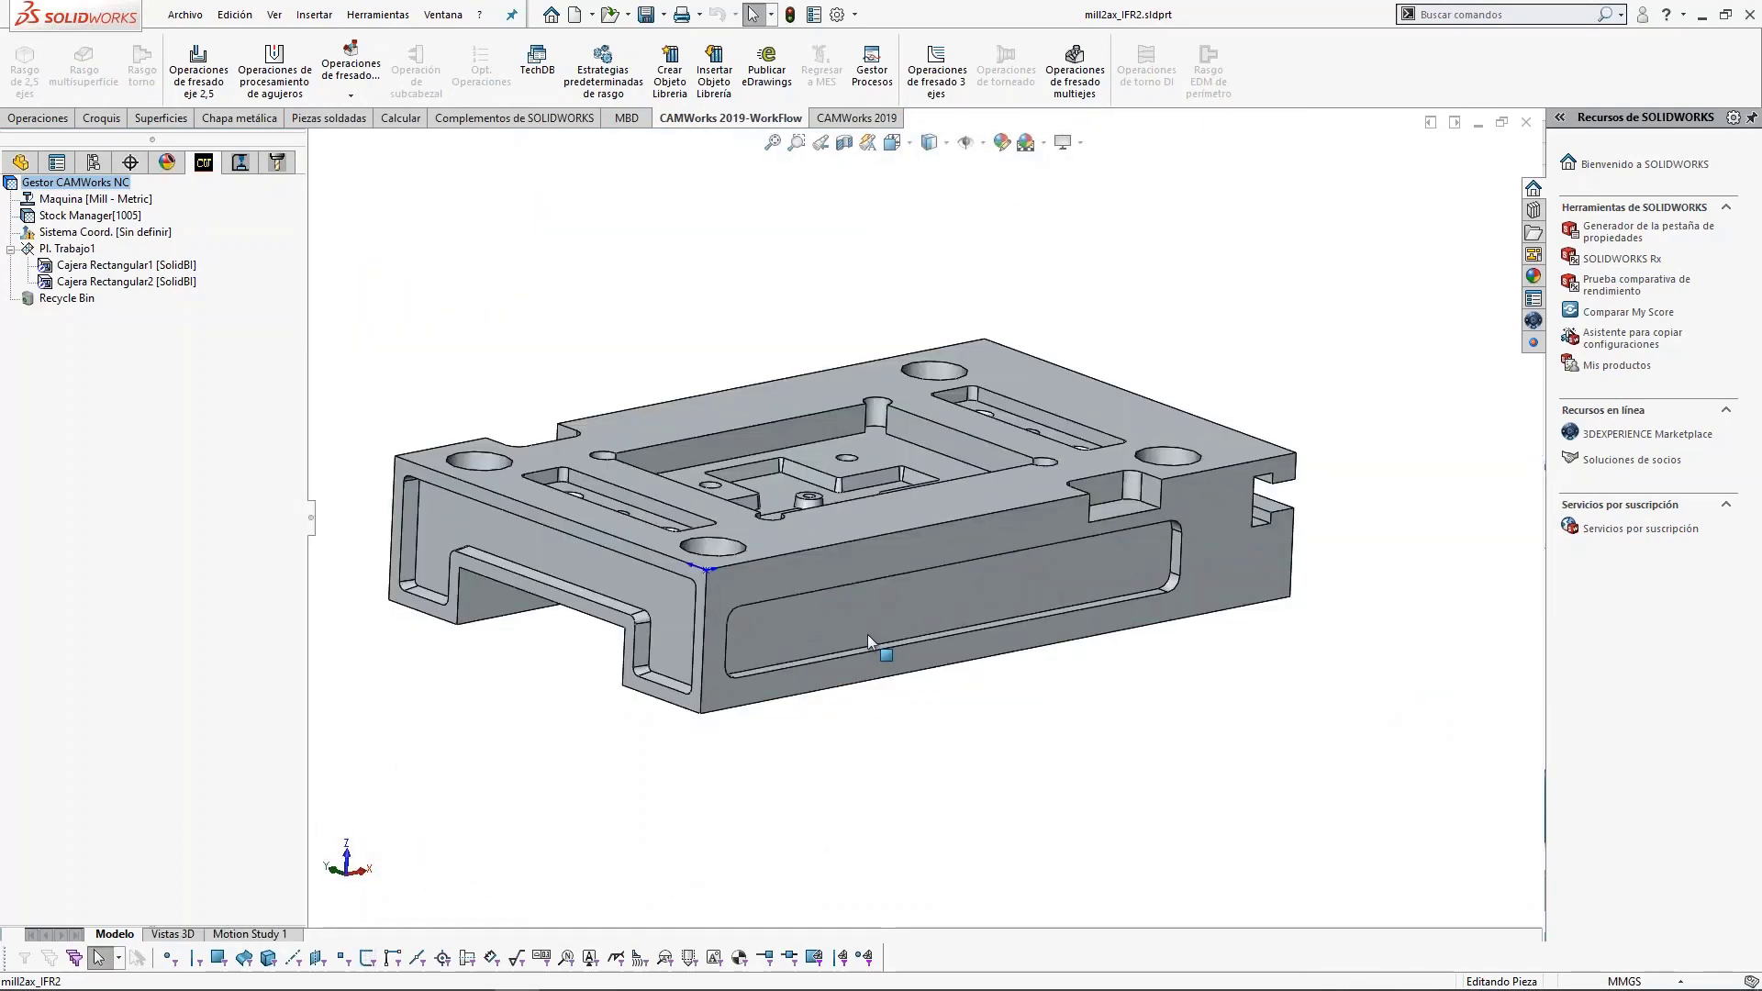
{"action": "left_click", "coordinate": [886, 562]}
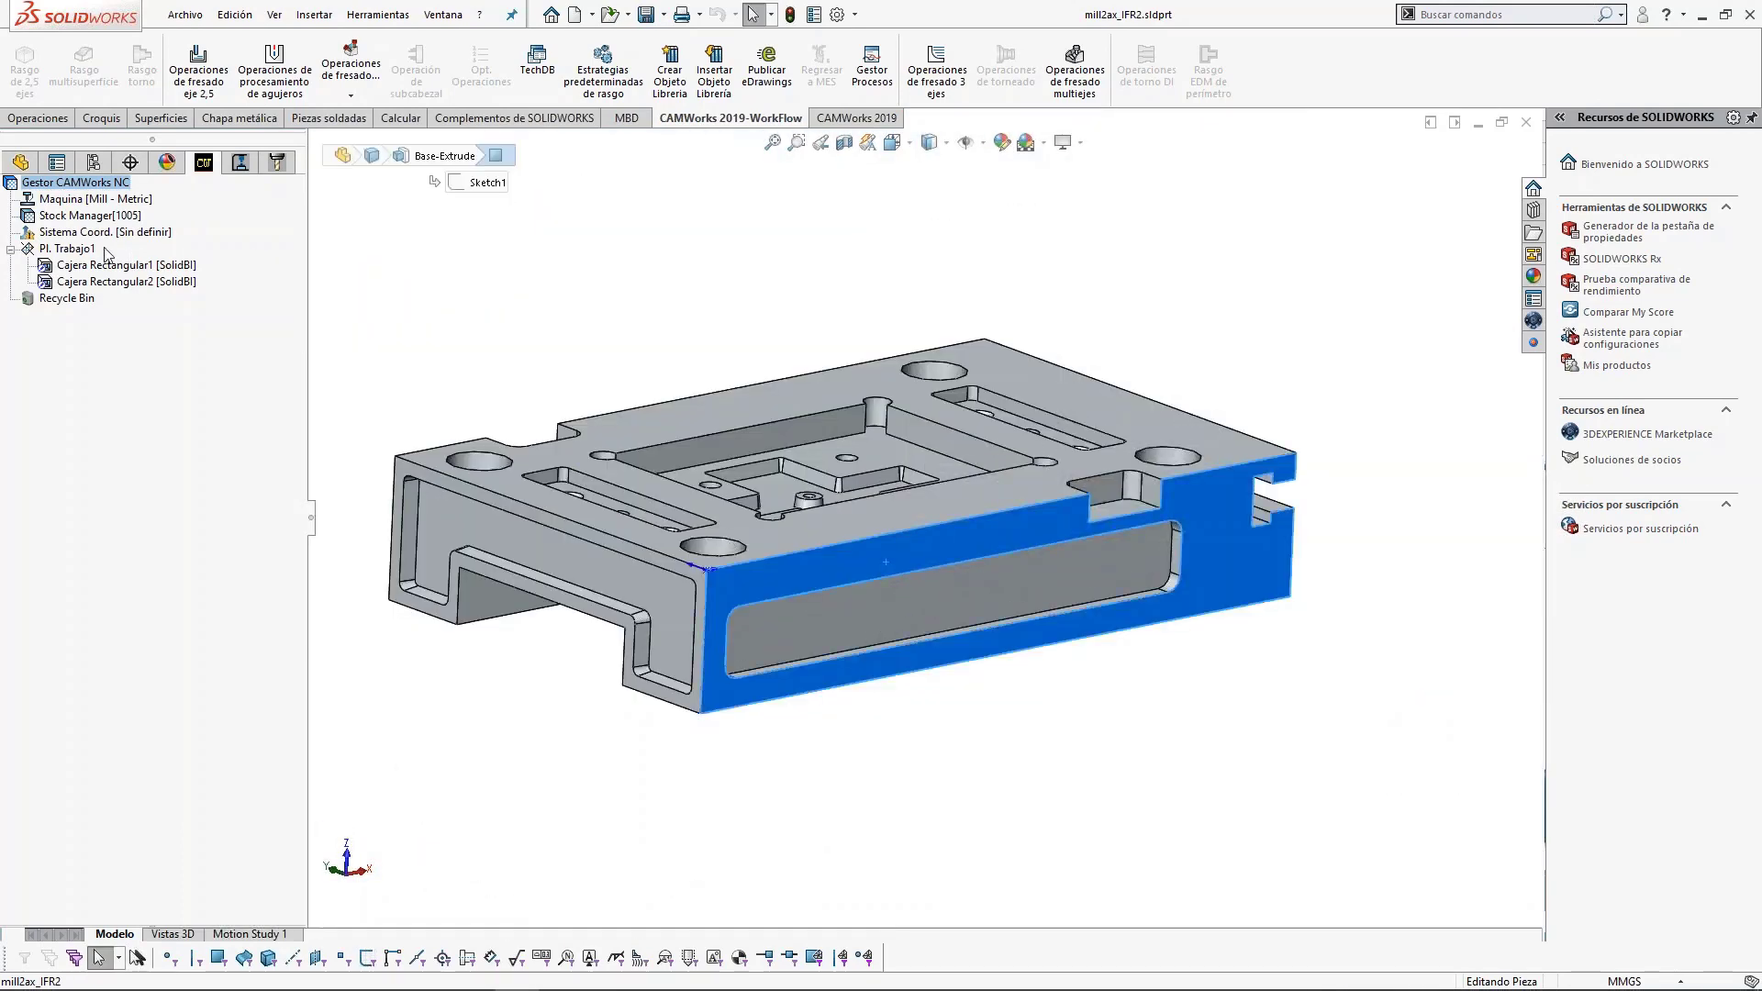
{"action": "right_click", "coordinate": [74, 248]}
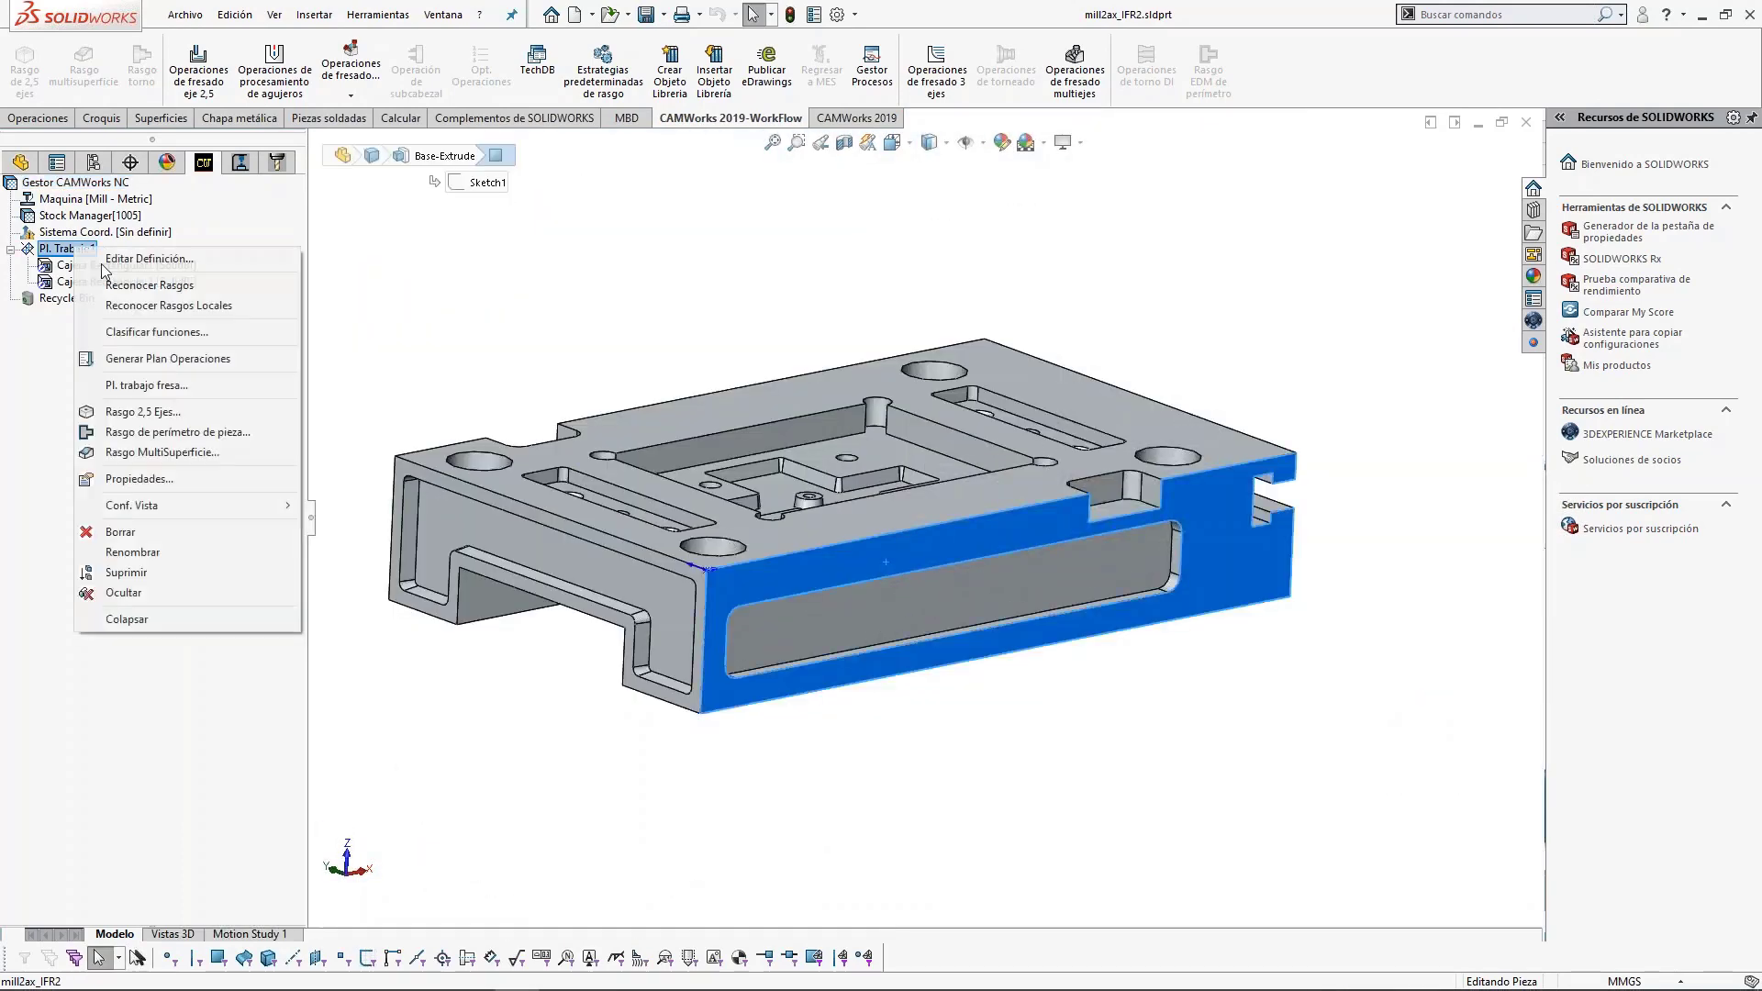
{"action": "right_click", "coordinate": [57, 216]}
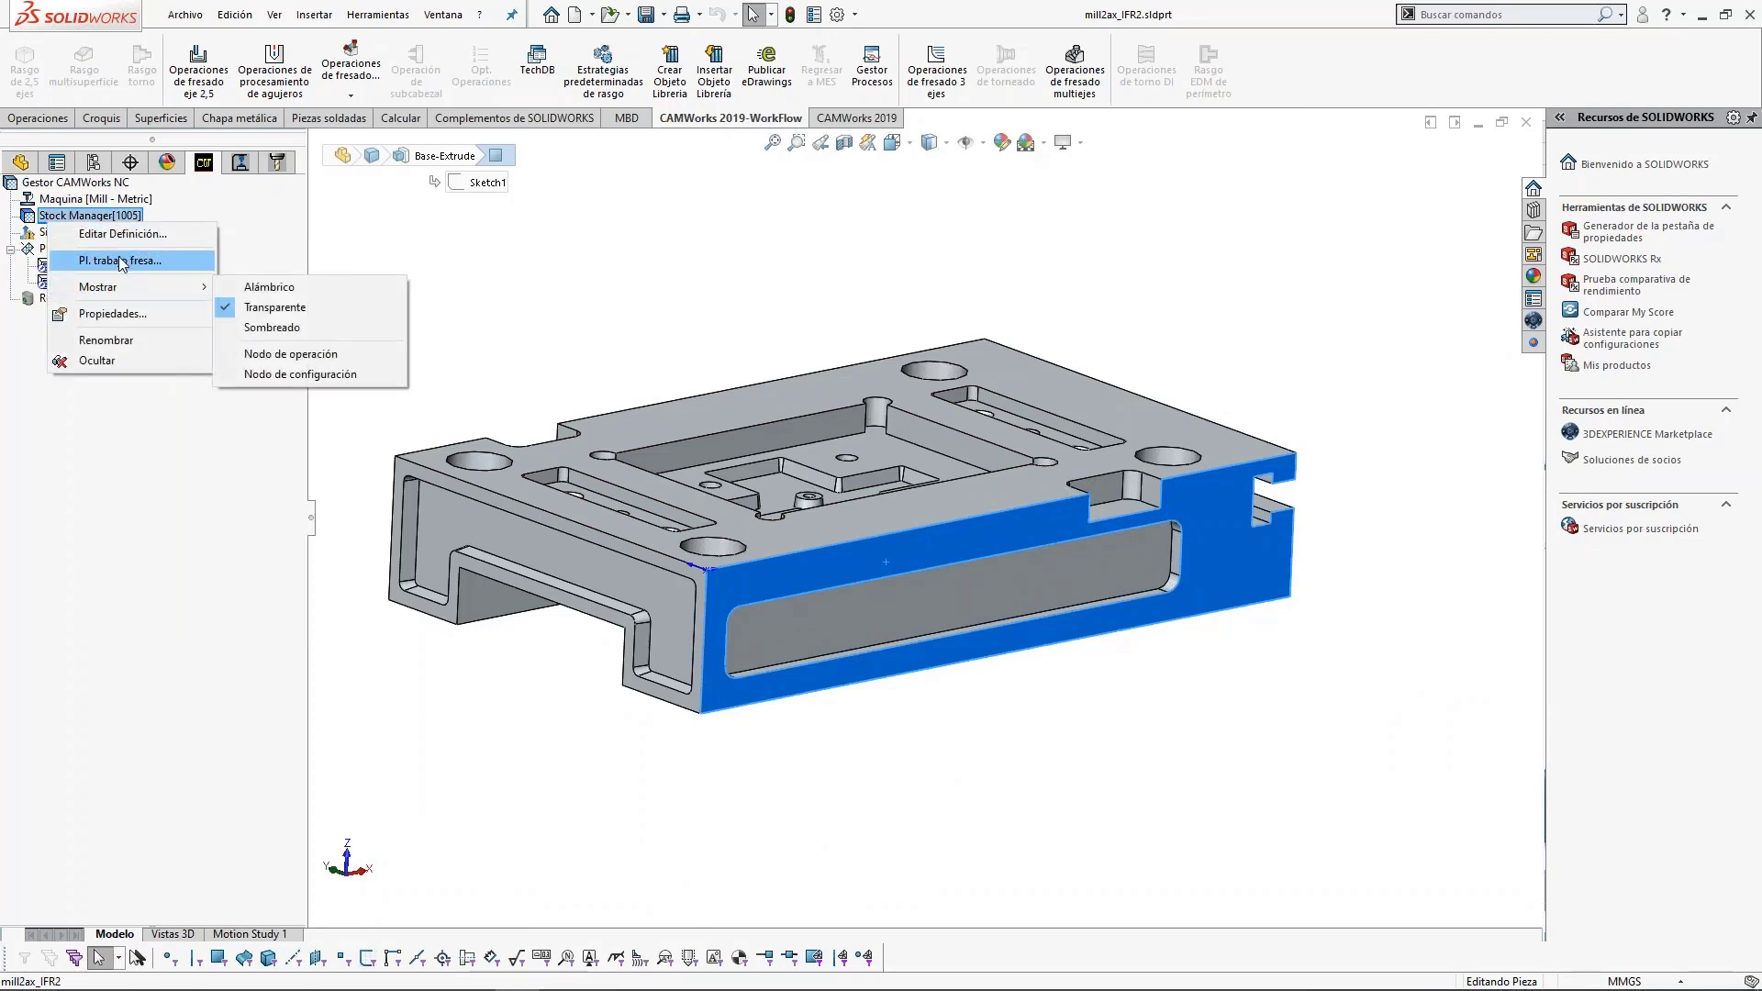
{"action": "left_click", "coordinate": [120, 261]}
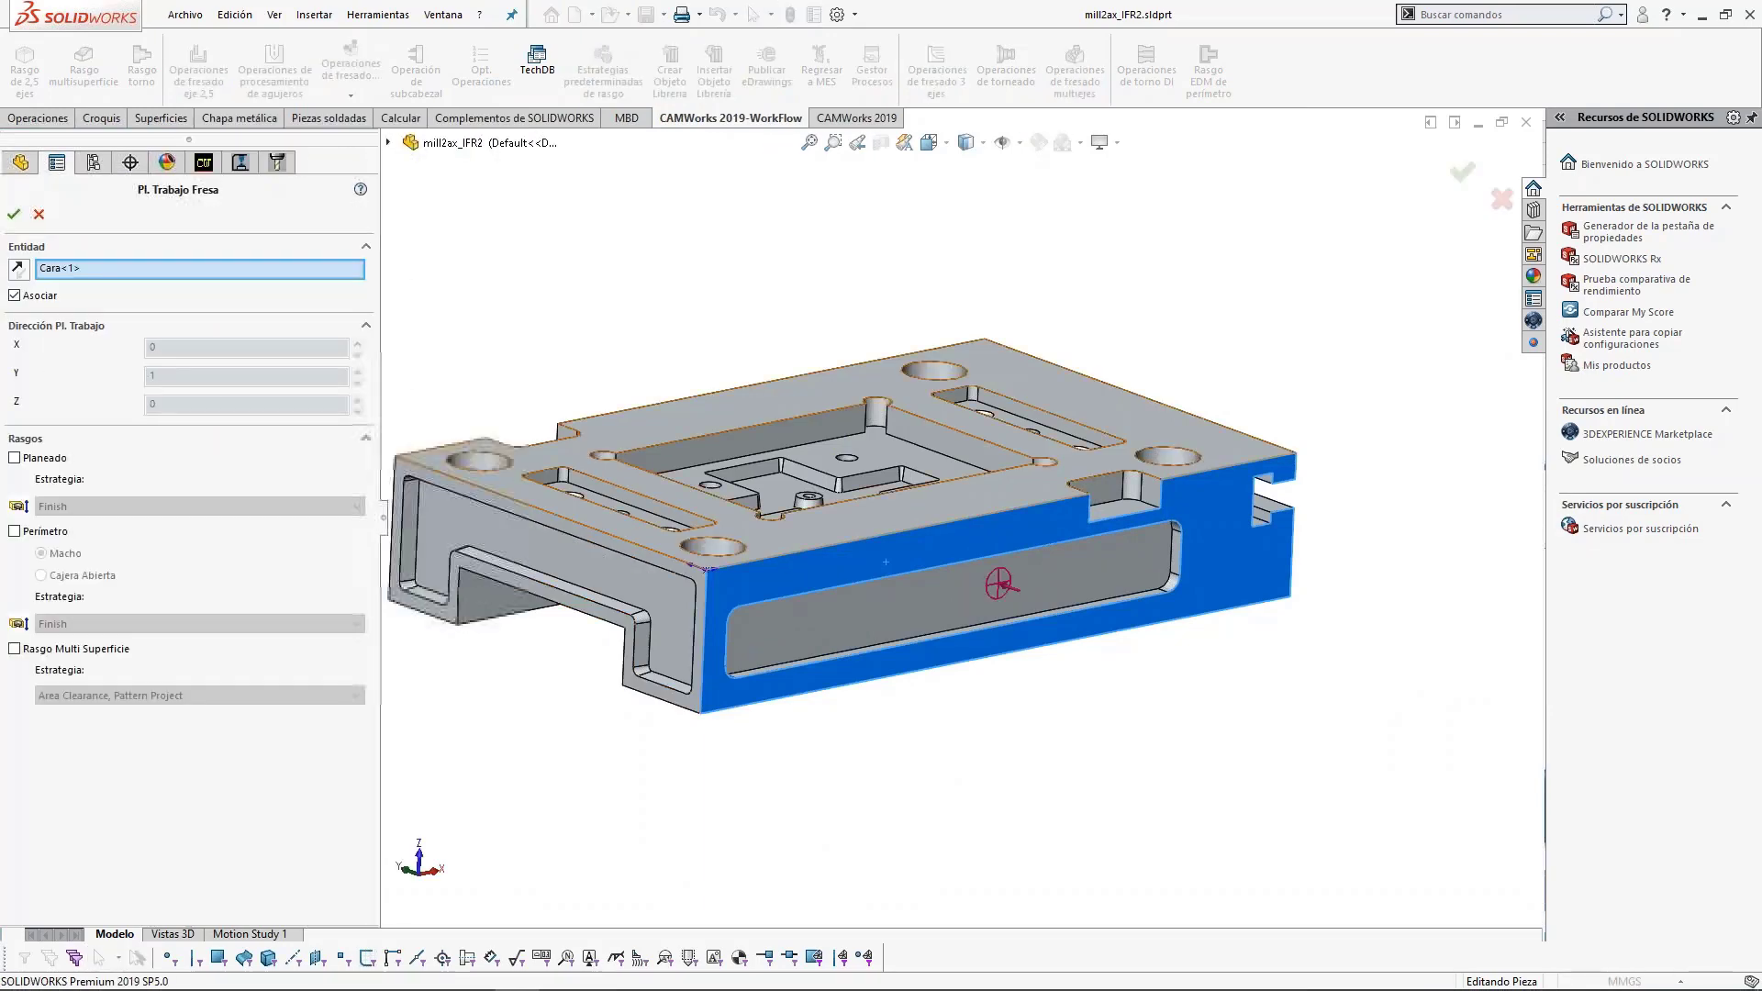
{"action": "left_click", "coordinate": [14, 214]}
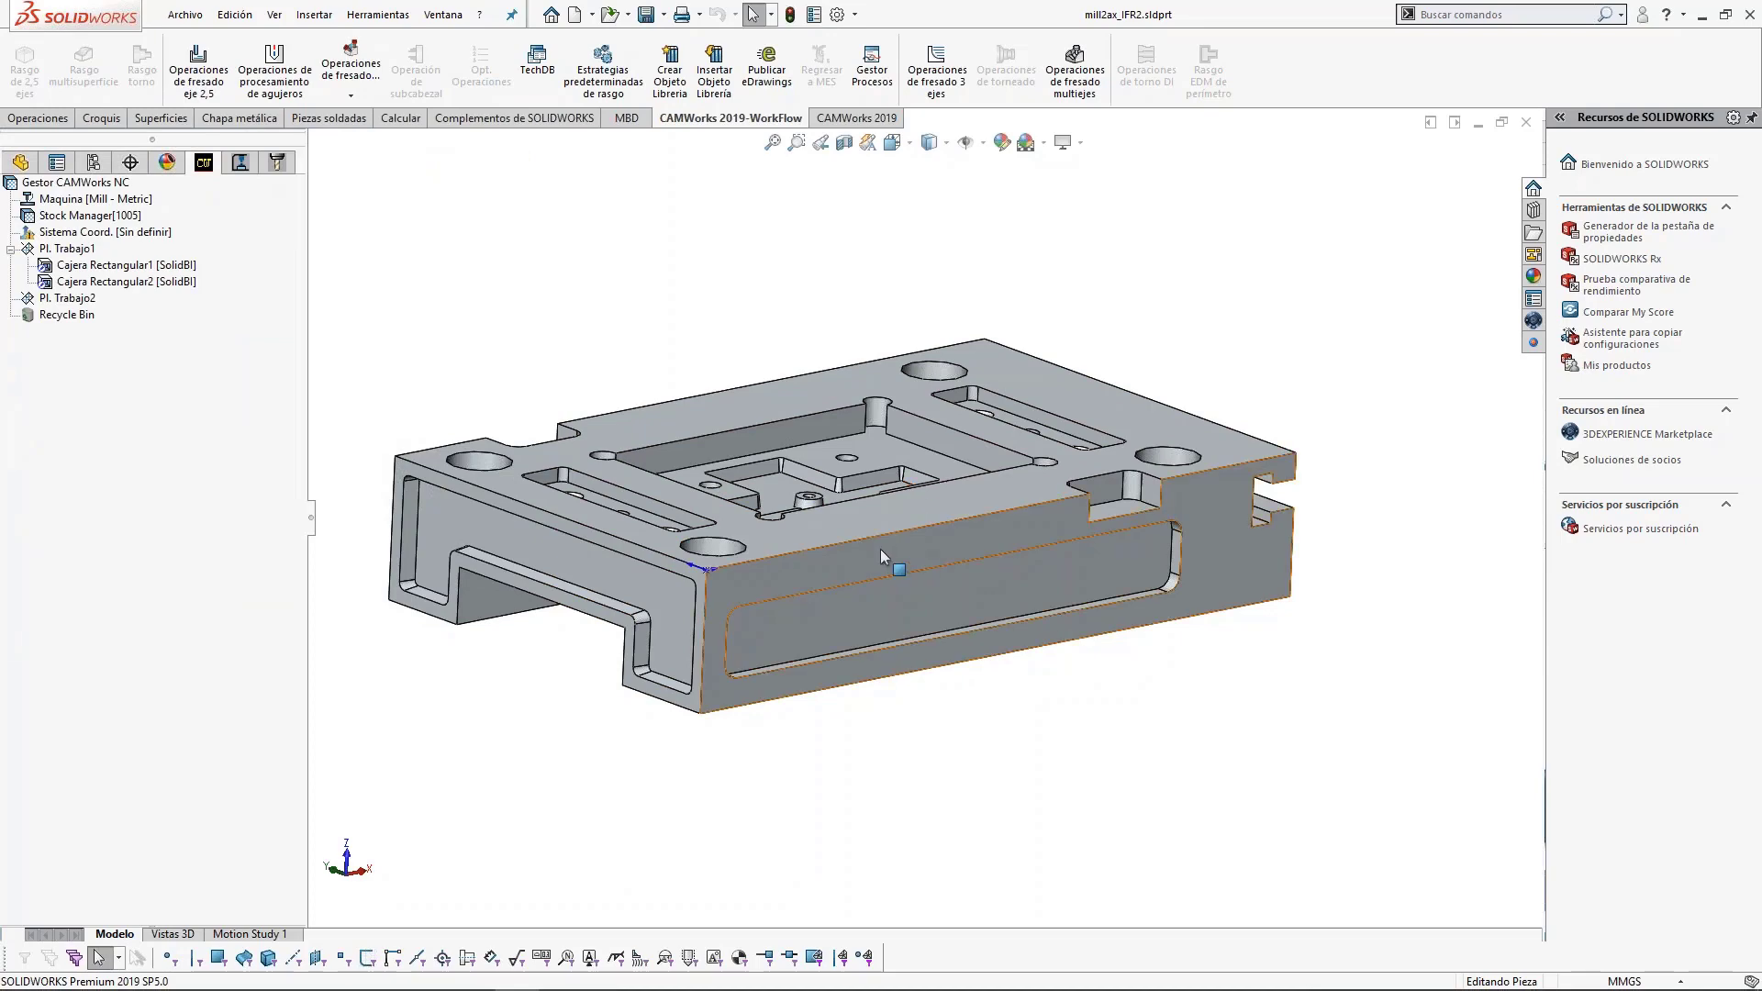
{"action": "middle_click_drag", "start_coordinate": [767, 537], "coordinate": [716, 522]}
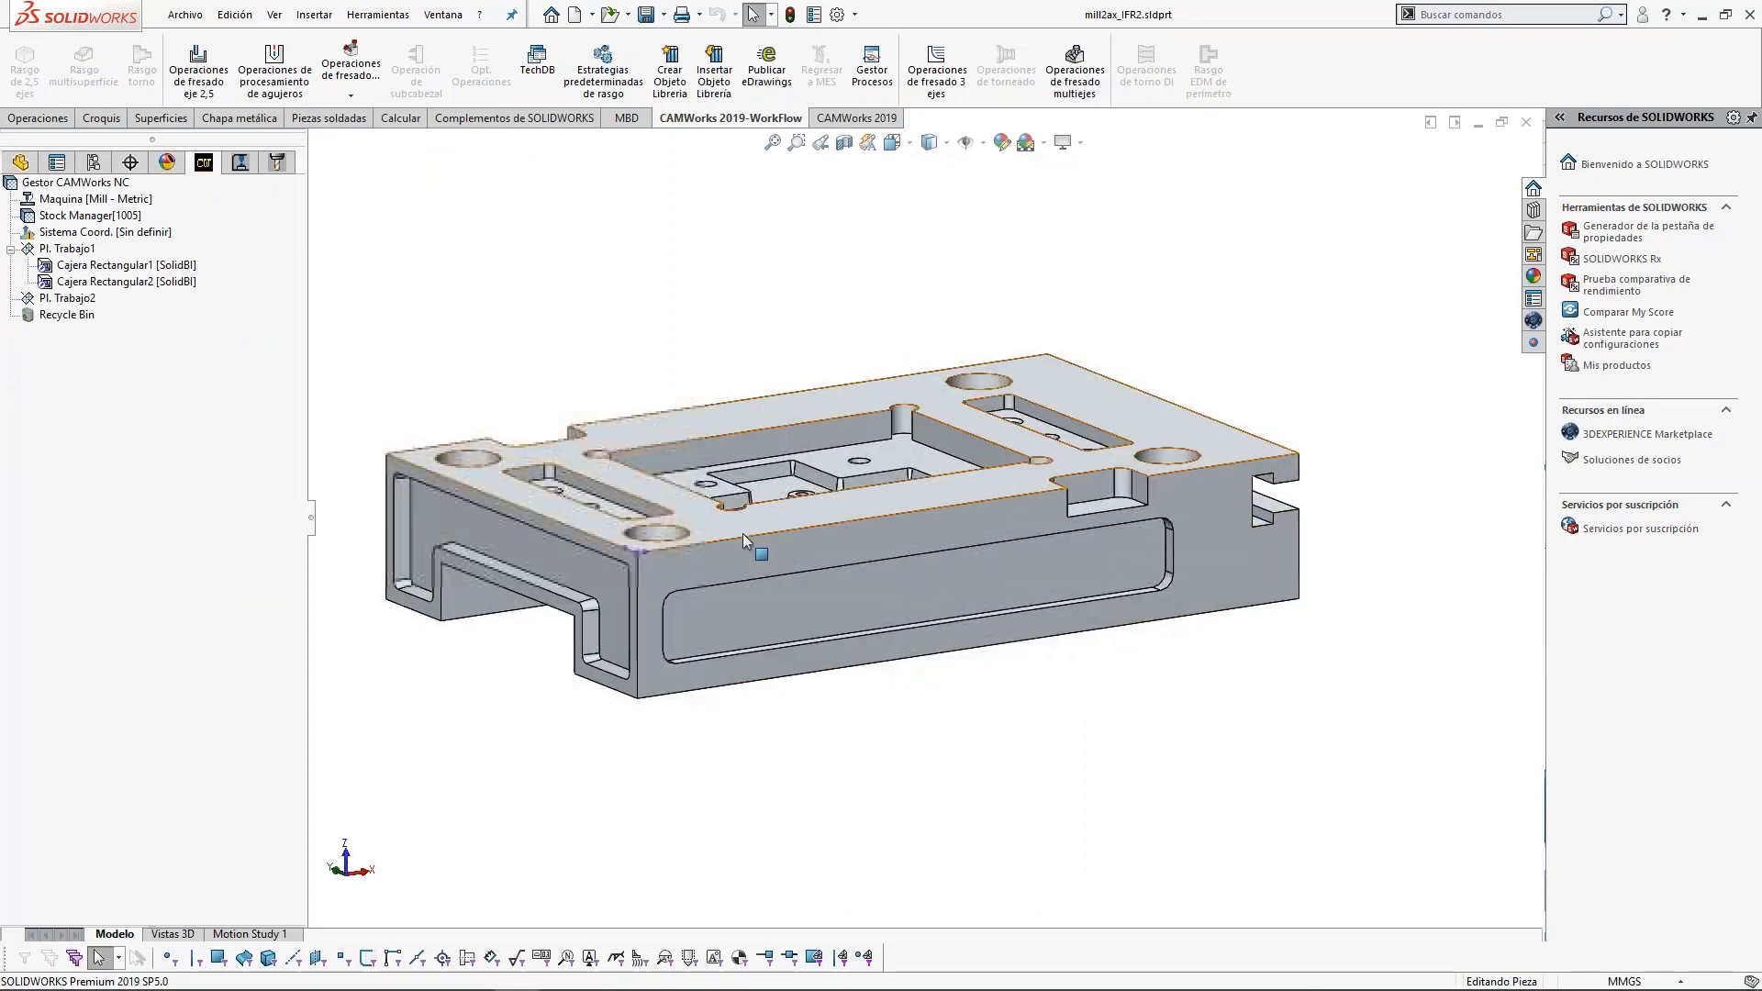
Recognise the elongated side pocket as a local feature in Pl. Trabajo2.
{"action": "left_click", "coordinate": [79, 301]}
{"action": "right_click", "coordinate": [85, 308]}
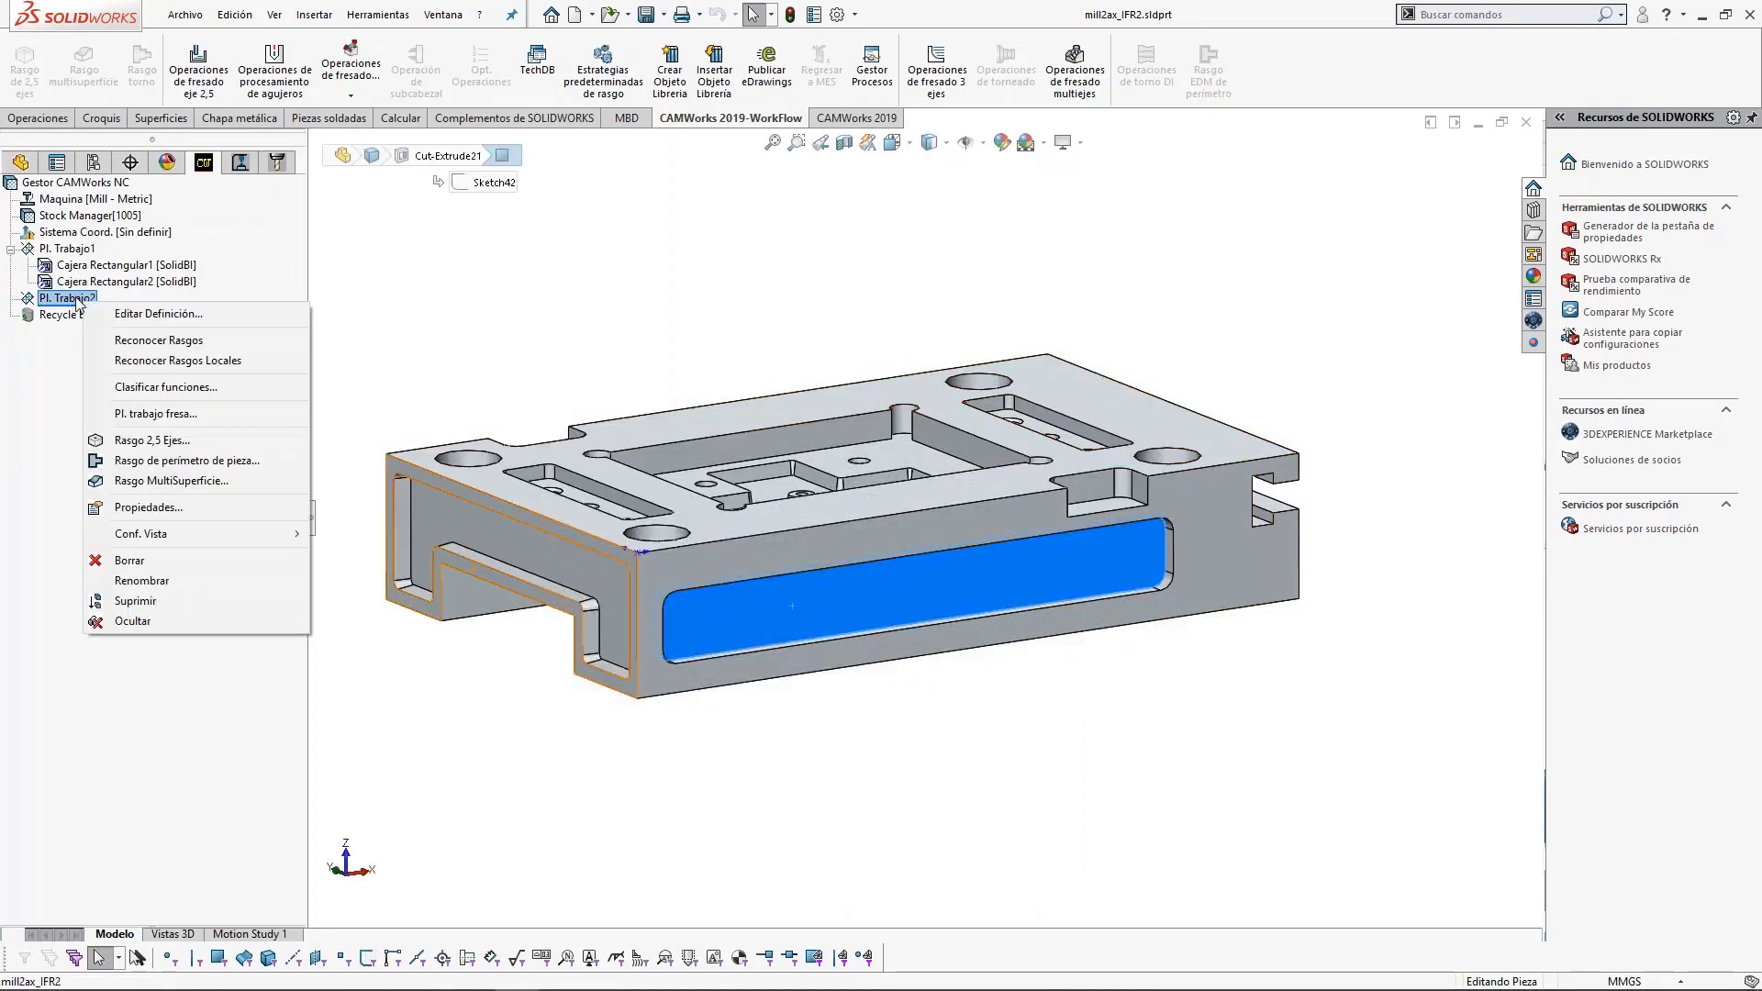
{"action": "left_click", "coordinate": [239, 357]}
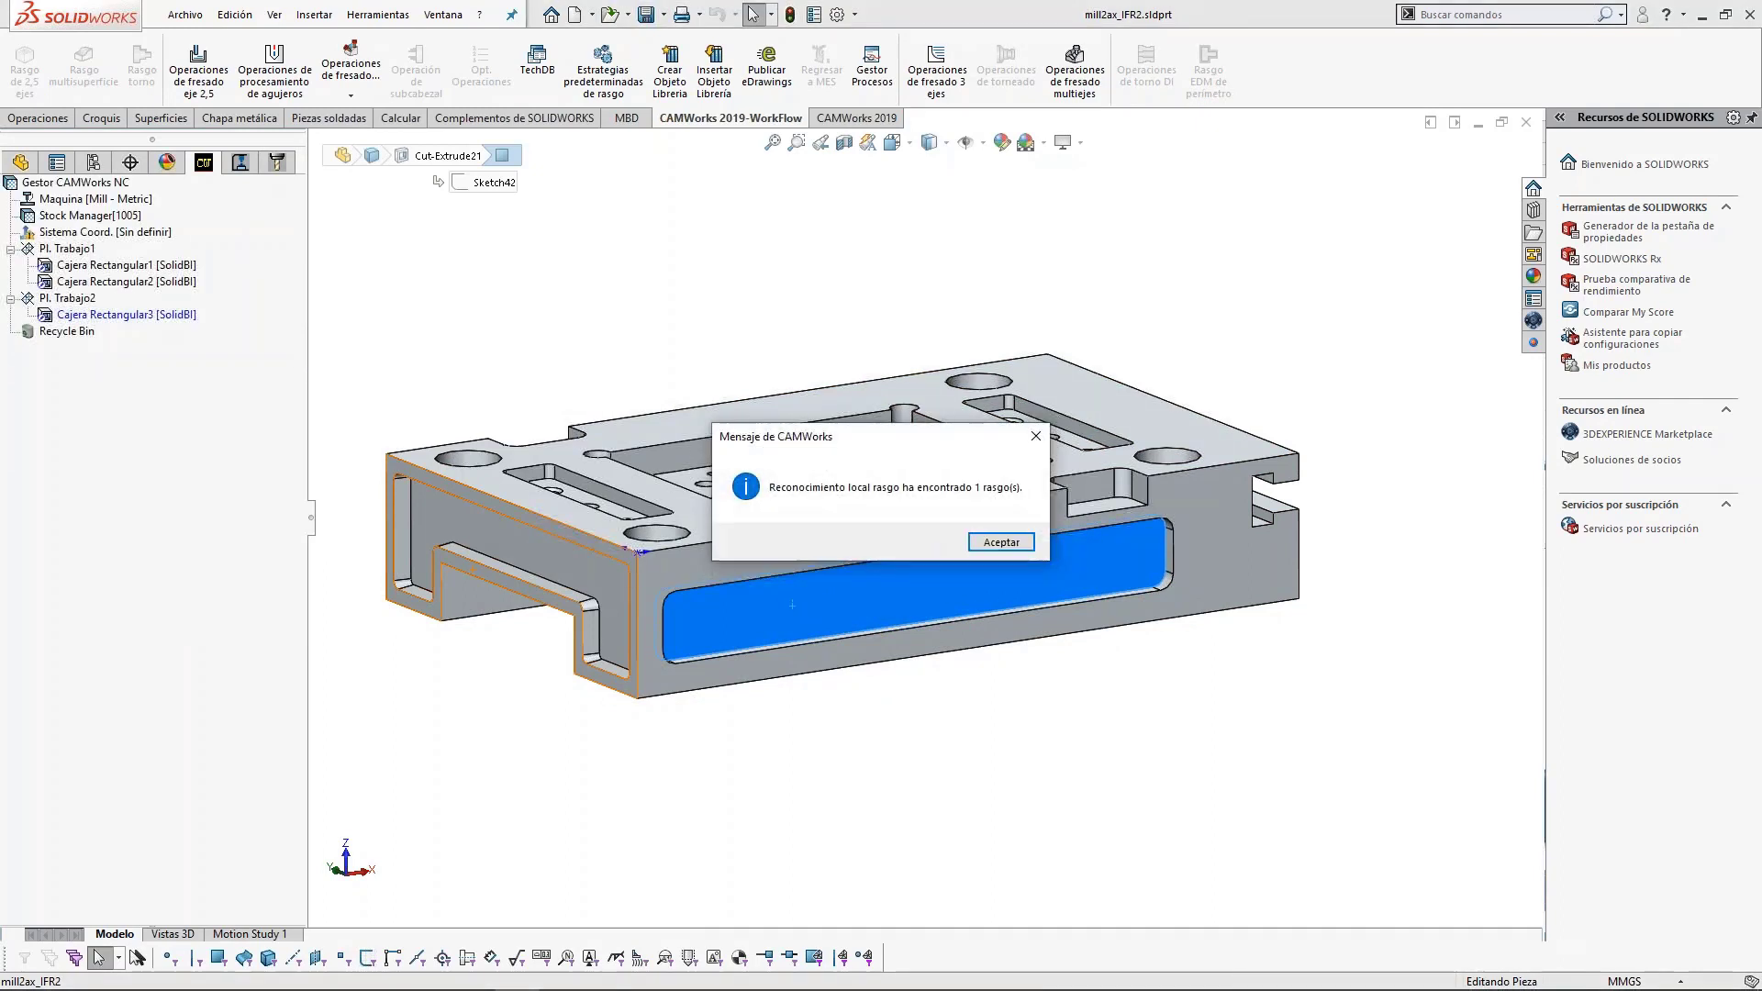
{"action": "key", "text": "Return"}
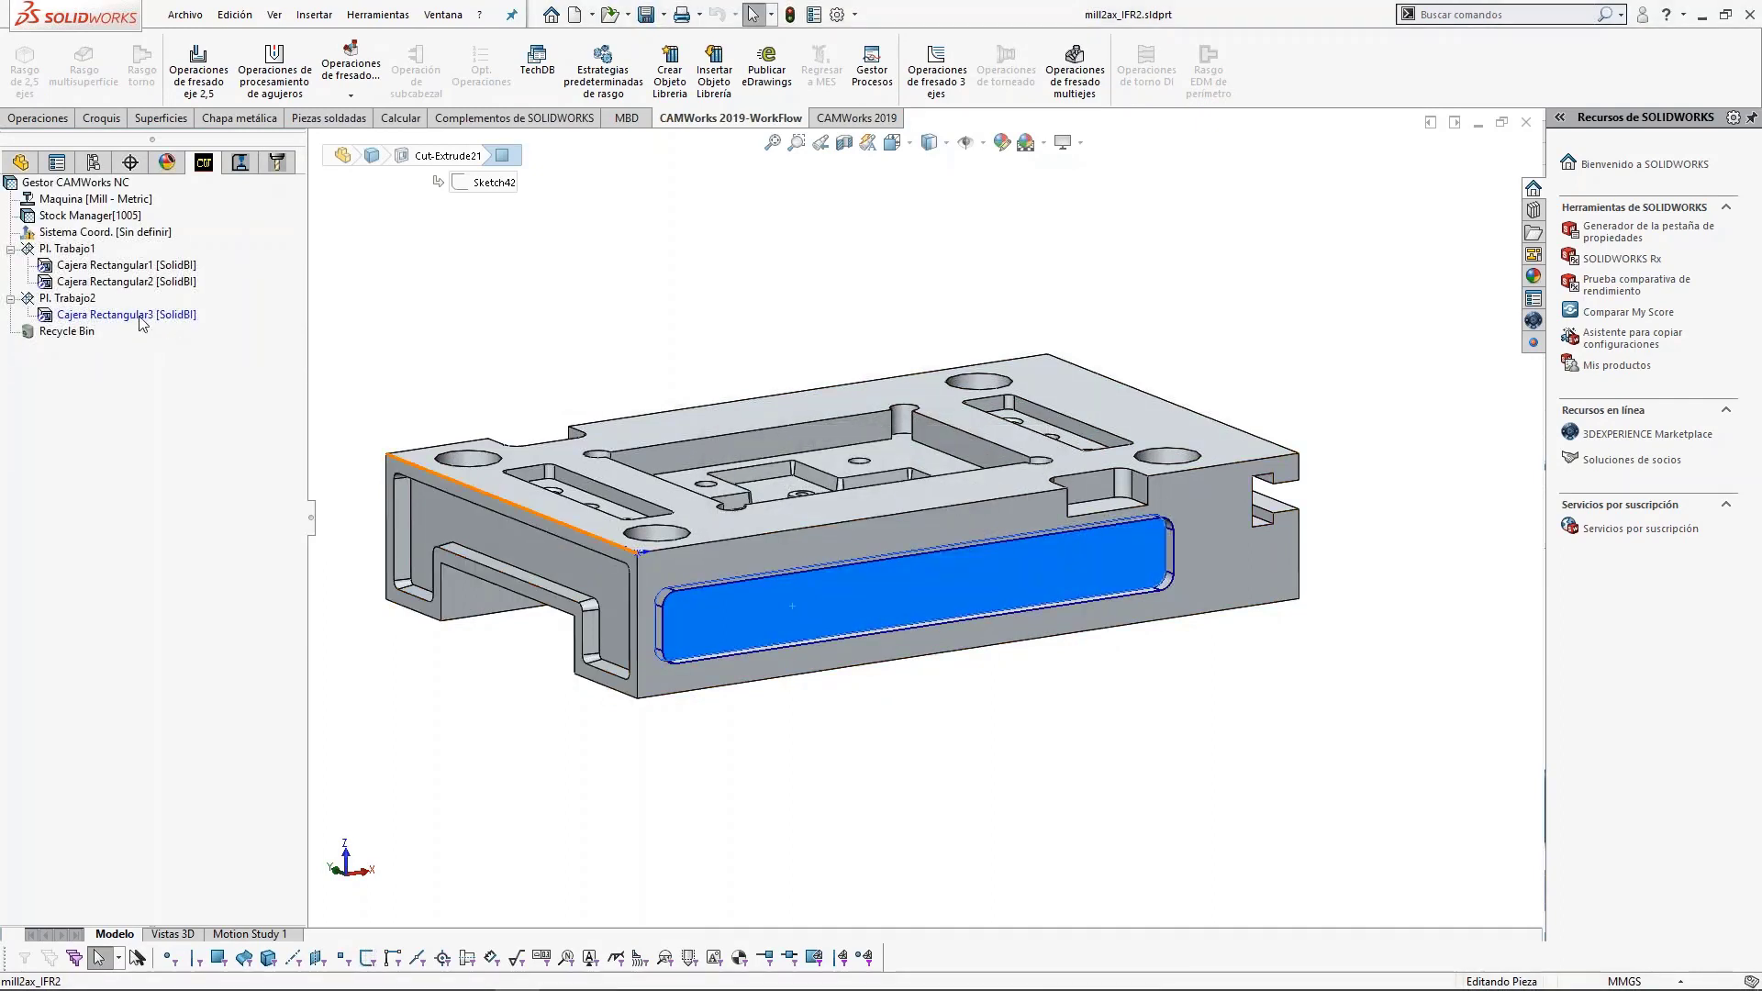
{"action": "right_click", "coordinate": [143, 315]}
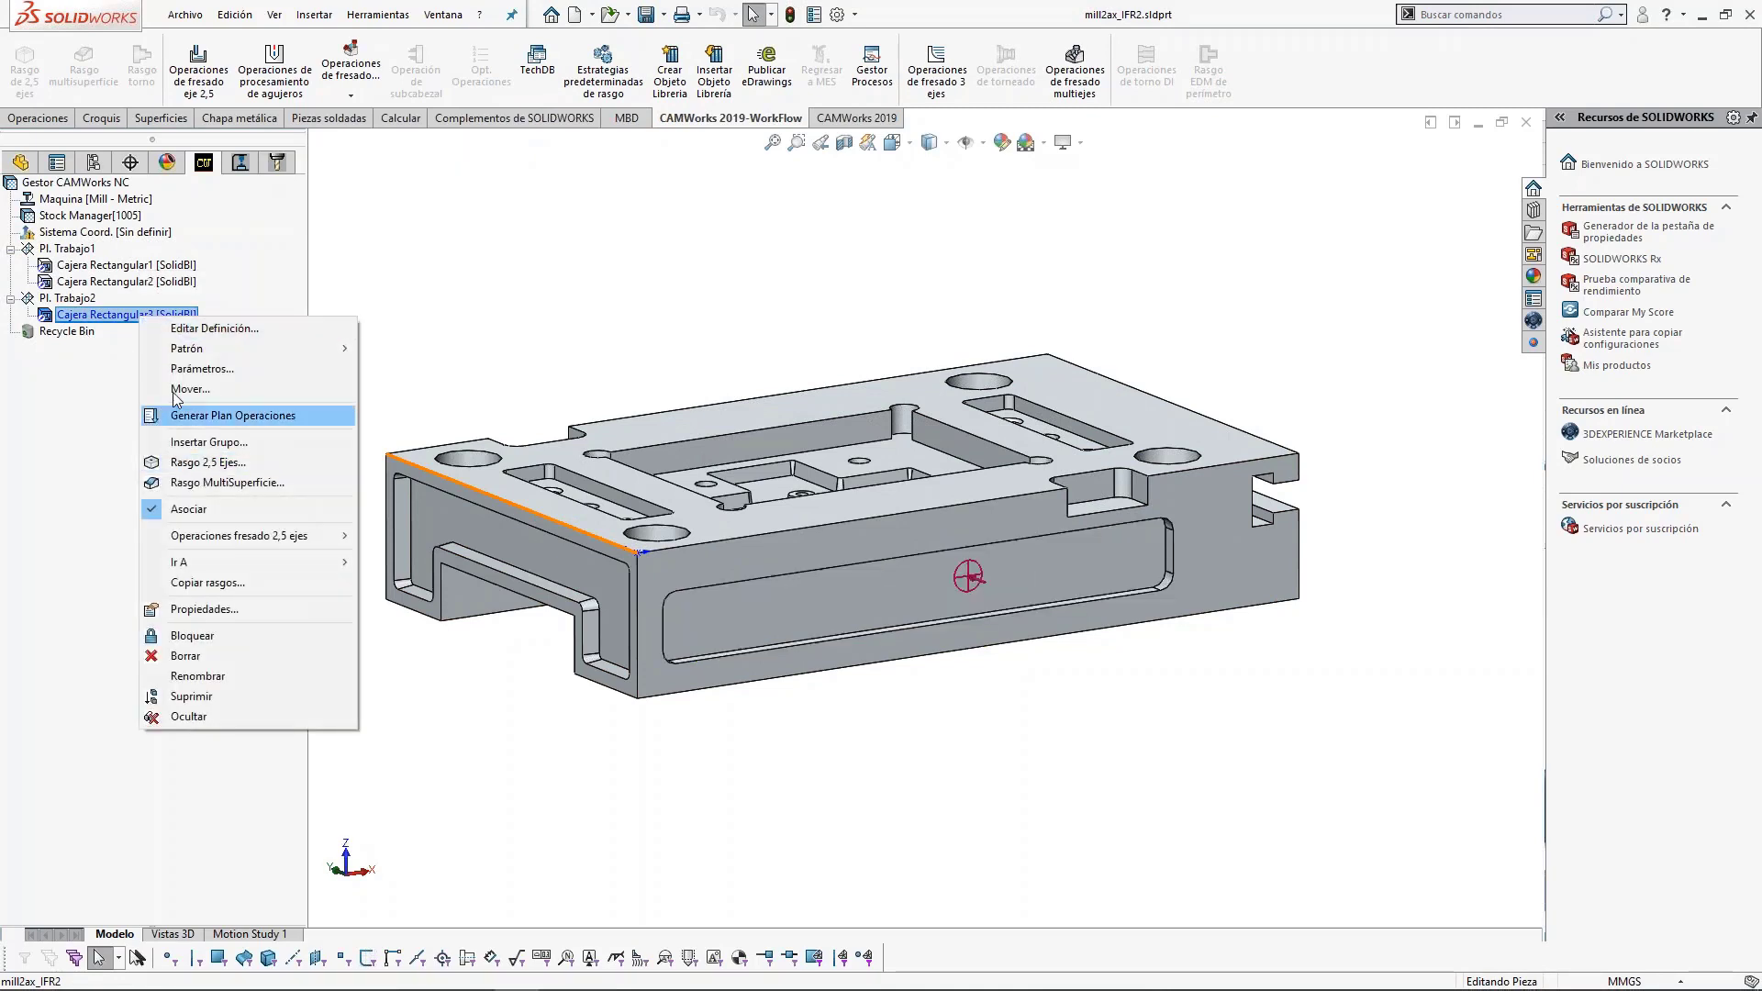
{"action": "left_click", "coordinate": [109, 378]}
{"action": "right_click", "coordinate": [142, 315]}
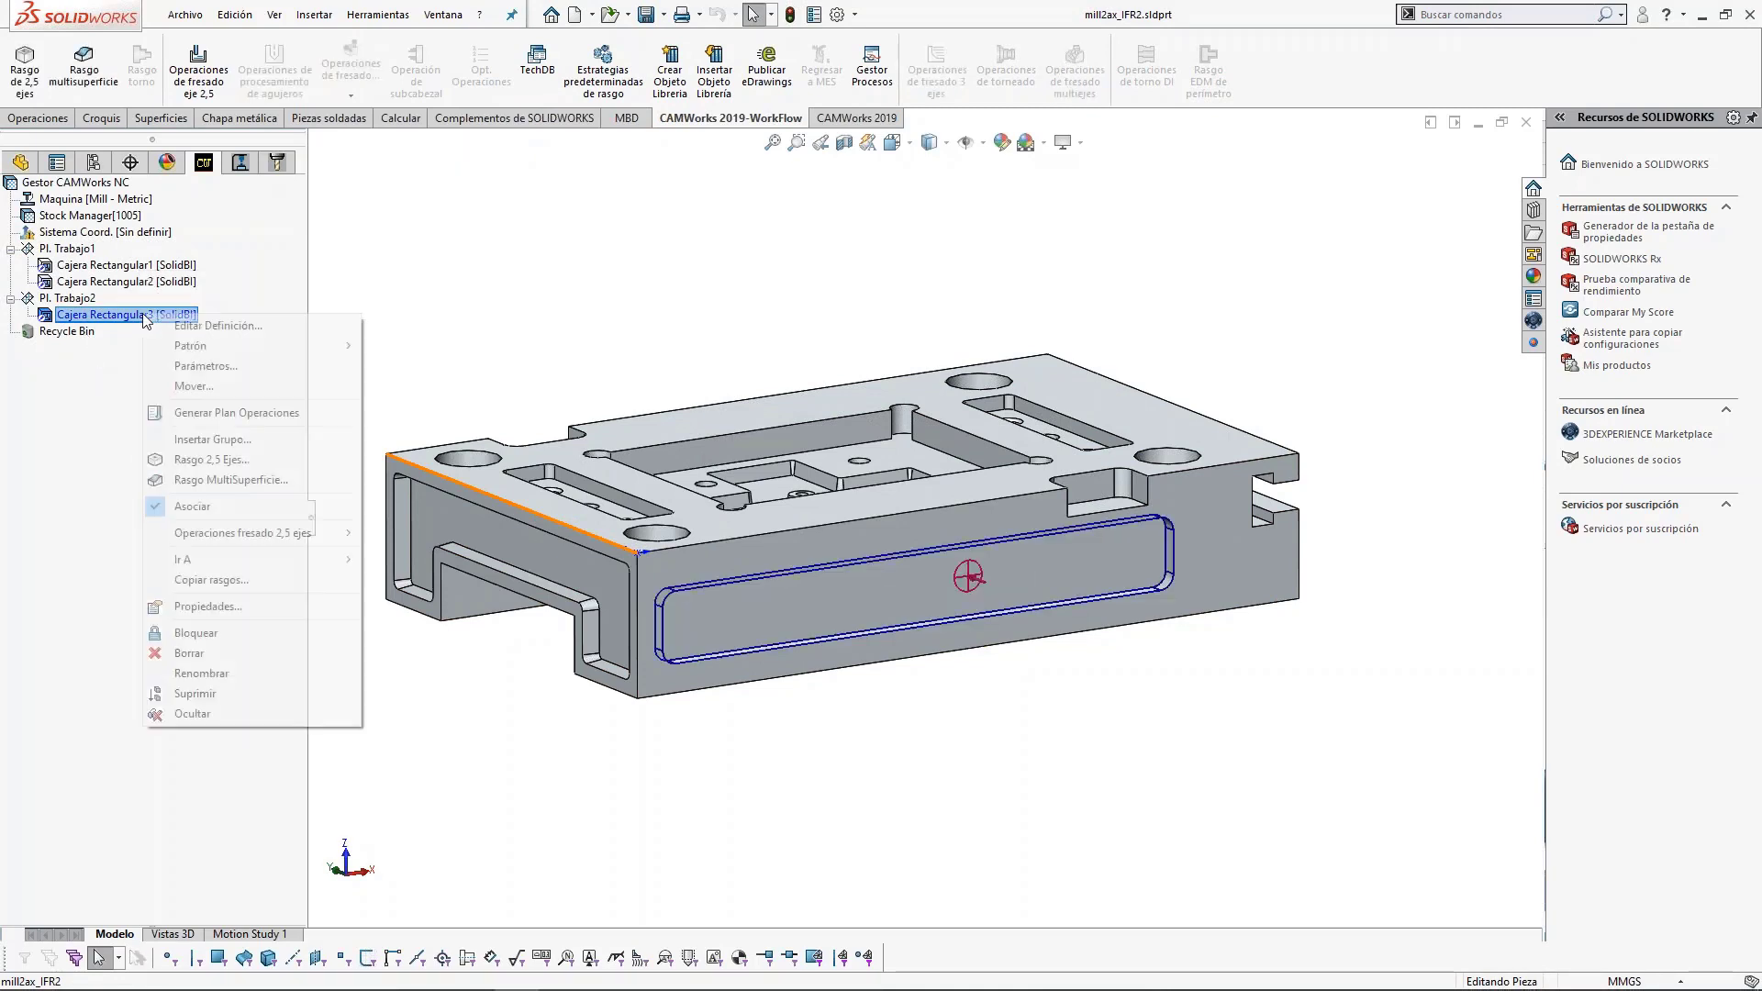
{"action": "left_click", "coordinate": [581, 292]}
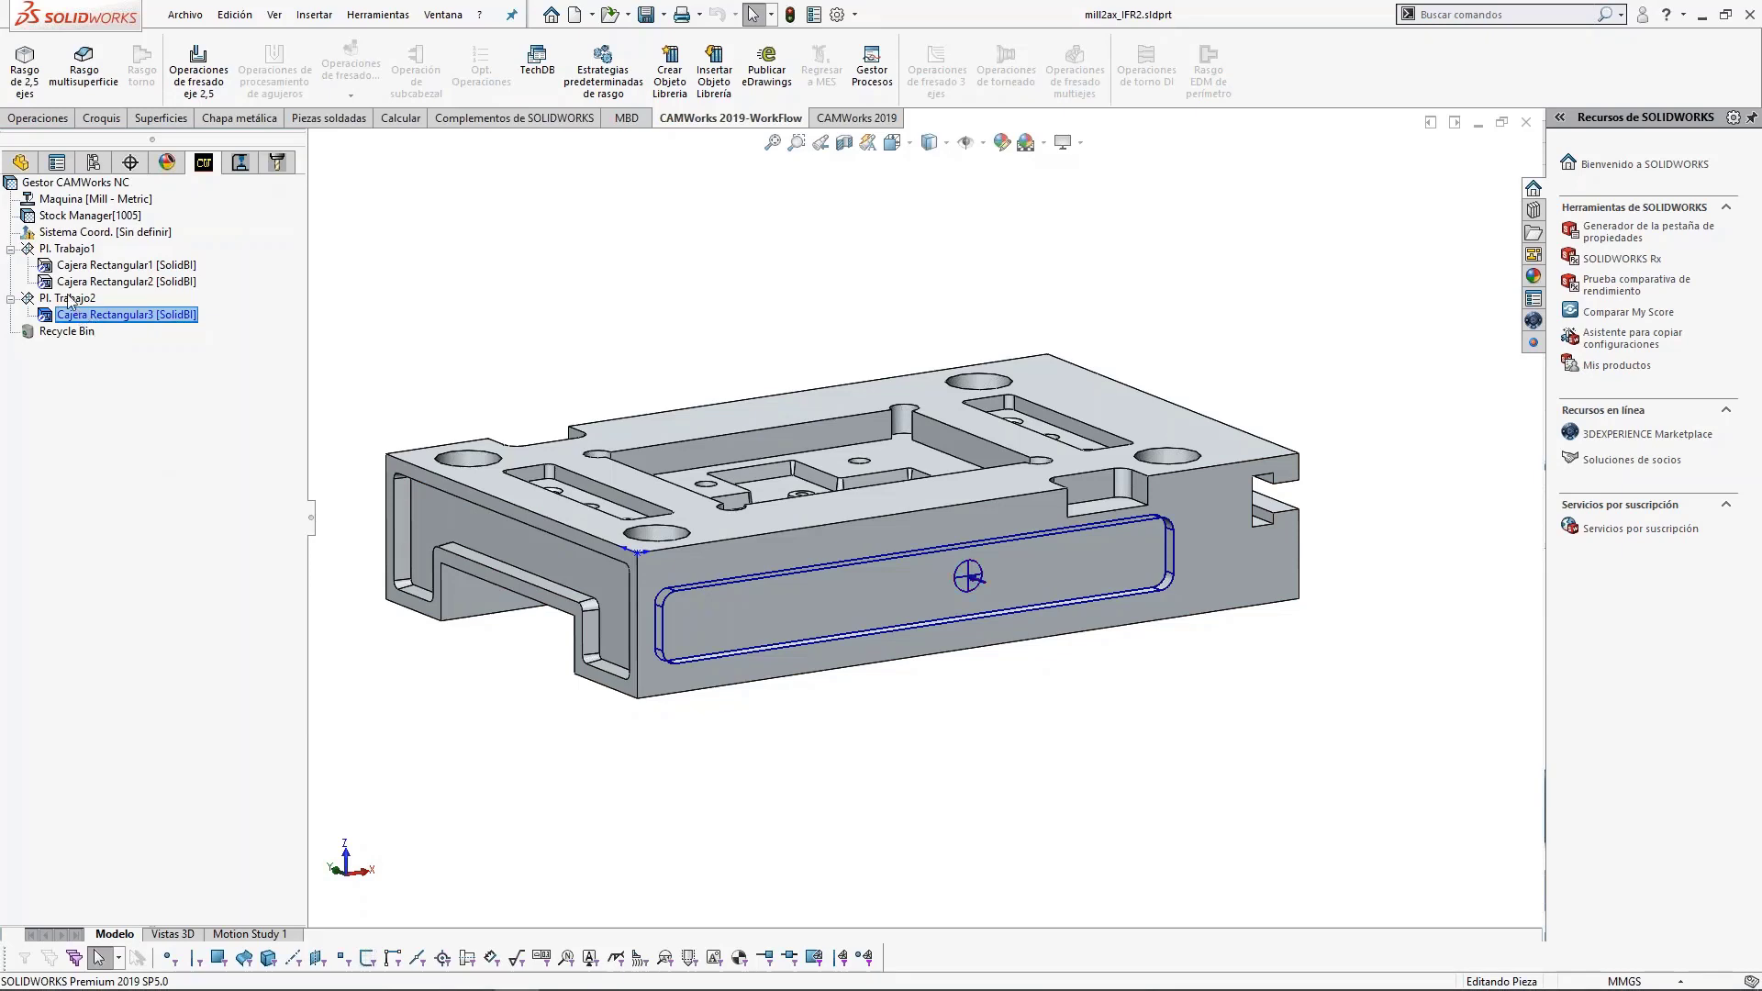
{"action": "left_click", "coordinate": [68, 299]}
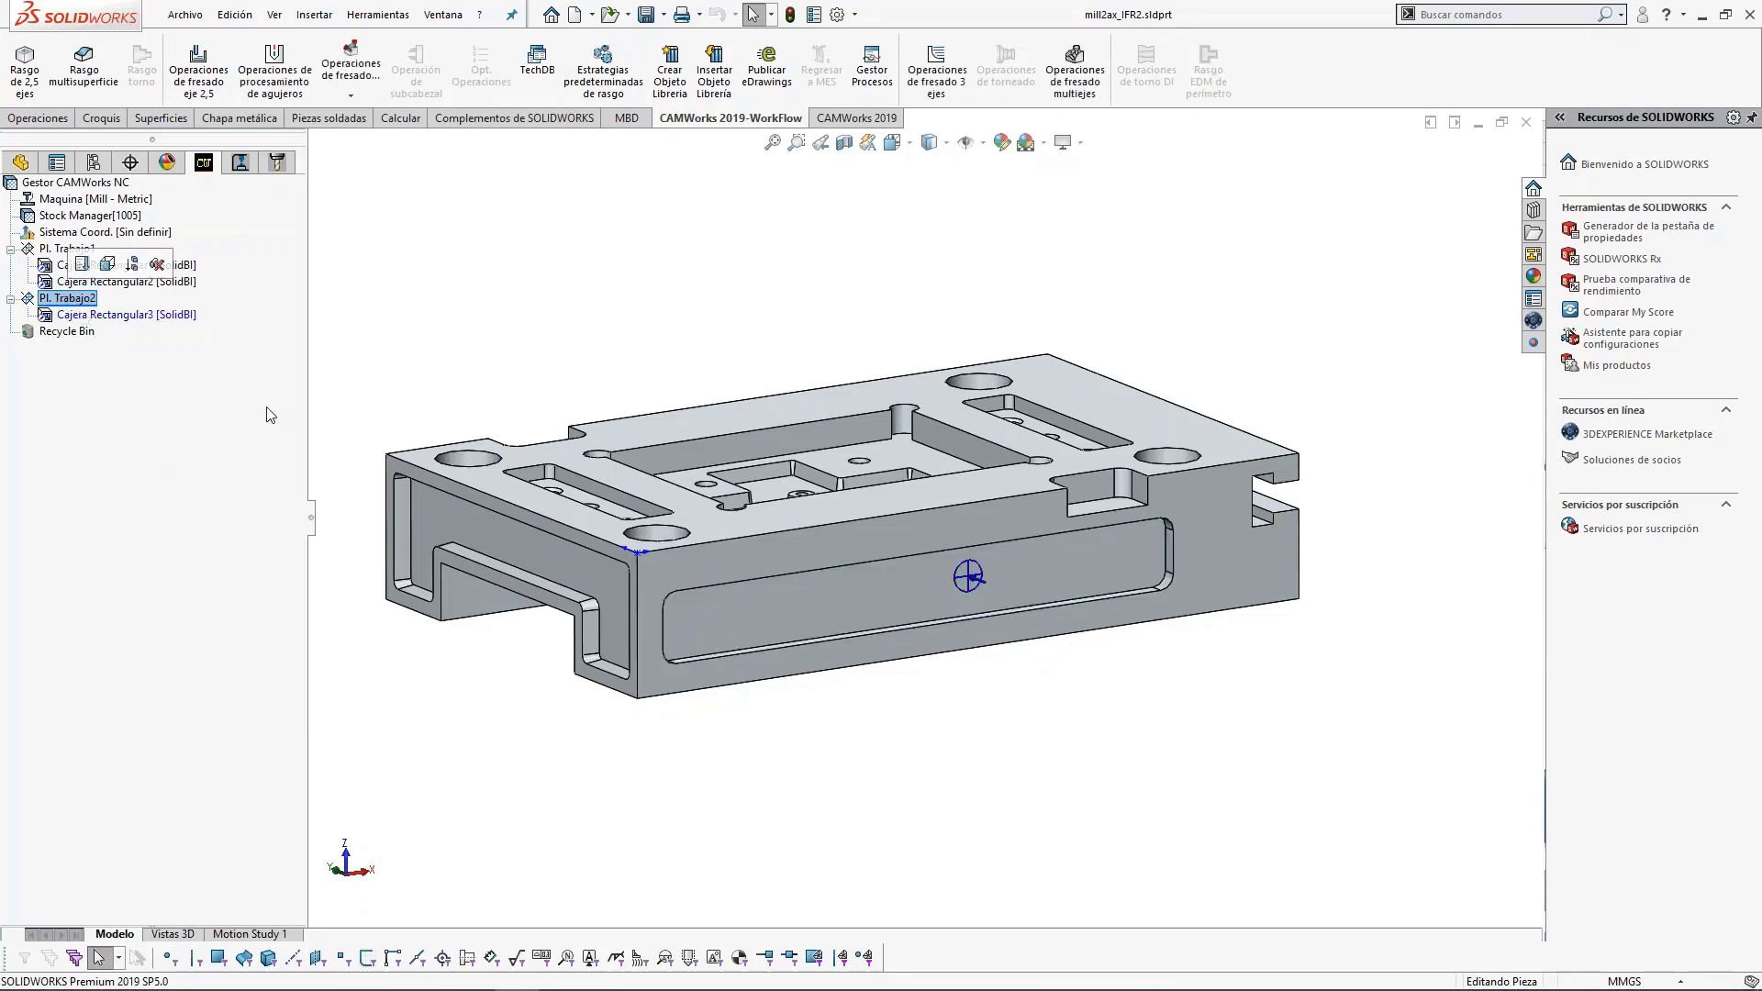
{"action": "left_click", "coordinate": [551, 549]}
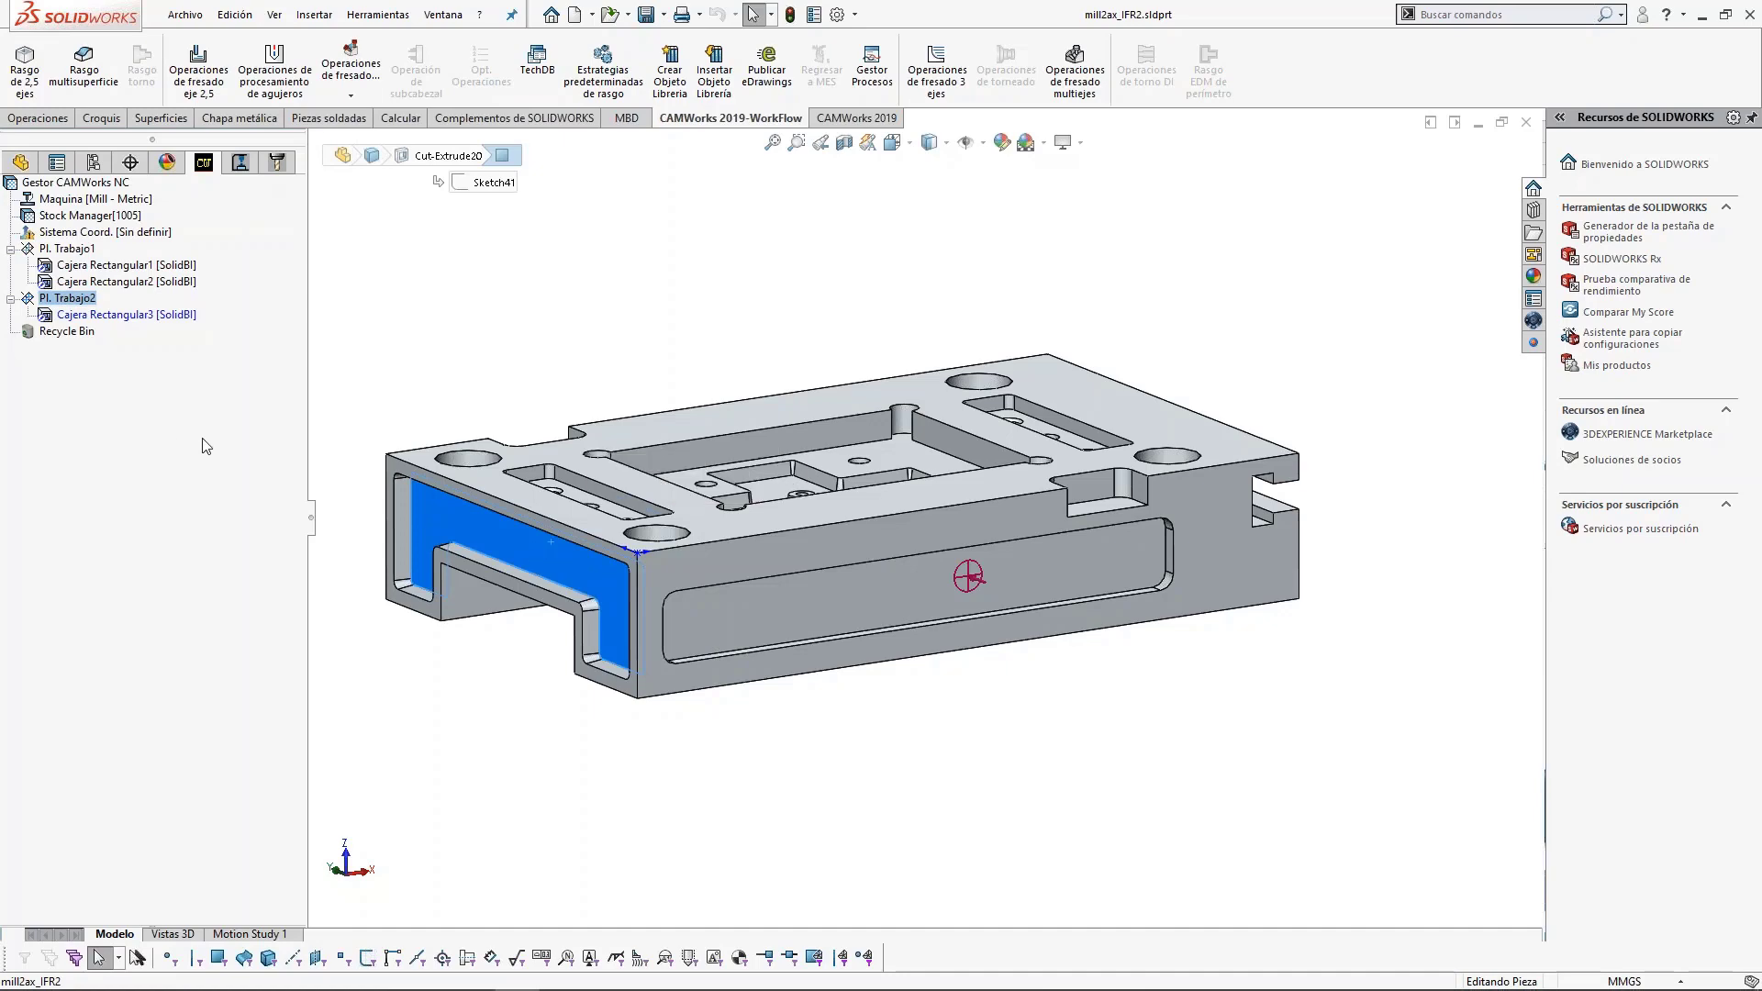
Recognise the large central pocket with rounded corner reliefs as a local feature in Pl. Trabajo1, using its floor face.
{"action": "mouse_move", "coordinate": [588, 544]}
{"action": "middle_mouse_down"}
{"action": "mouse_move", "coordinate": [642, 491]}
{"action": "mouse_move", "coordinate": [601, 569]}
{"action": "middle_mouse_up"}
{"action": "left_click", "coordinate": [651, 496]}
{"action": "right_click", "coordinate": [651, 493]}
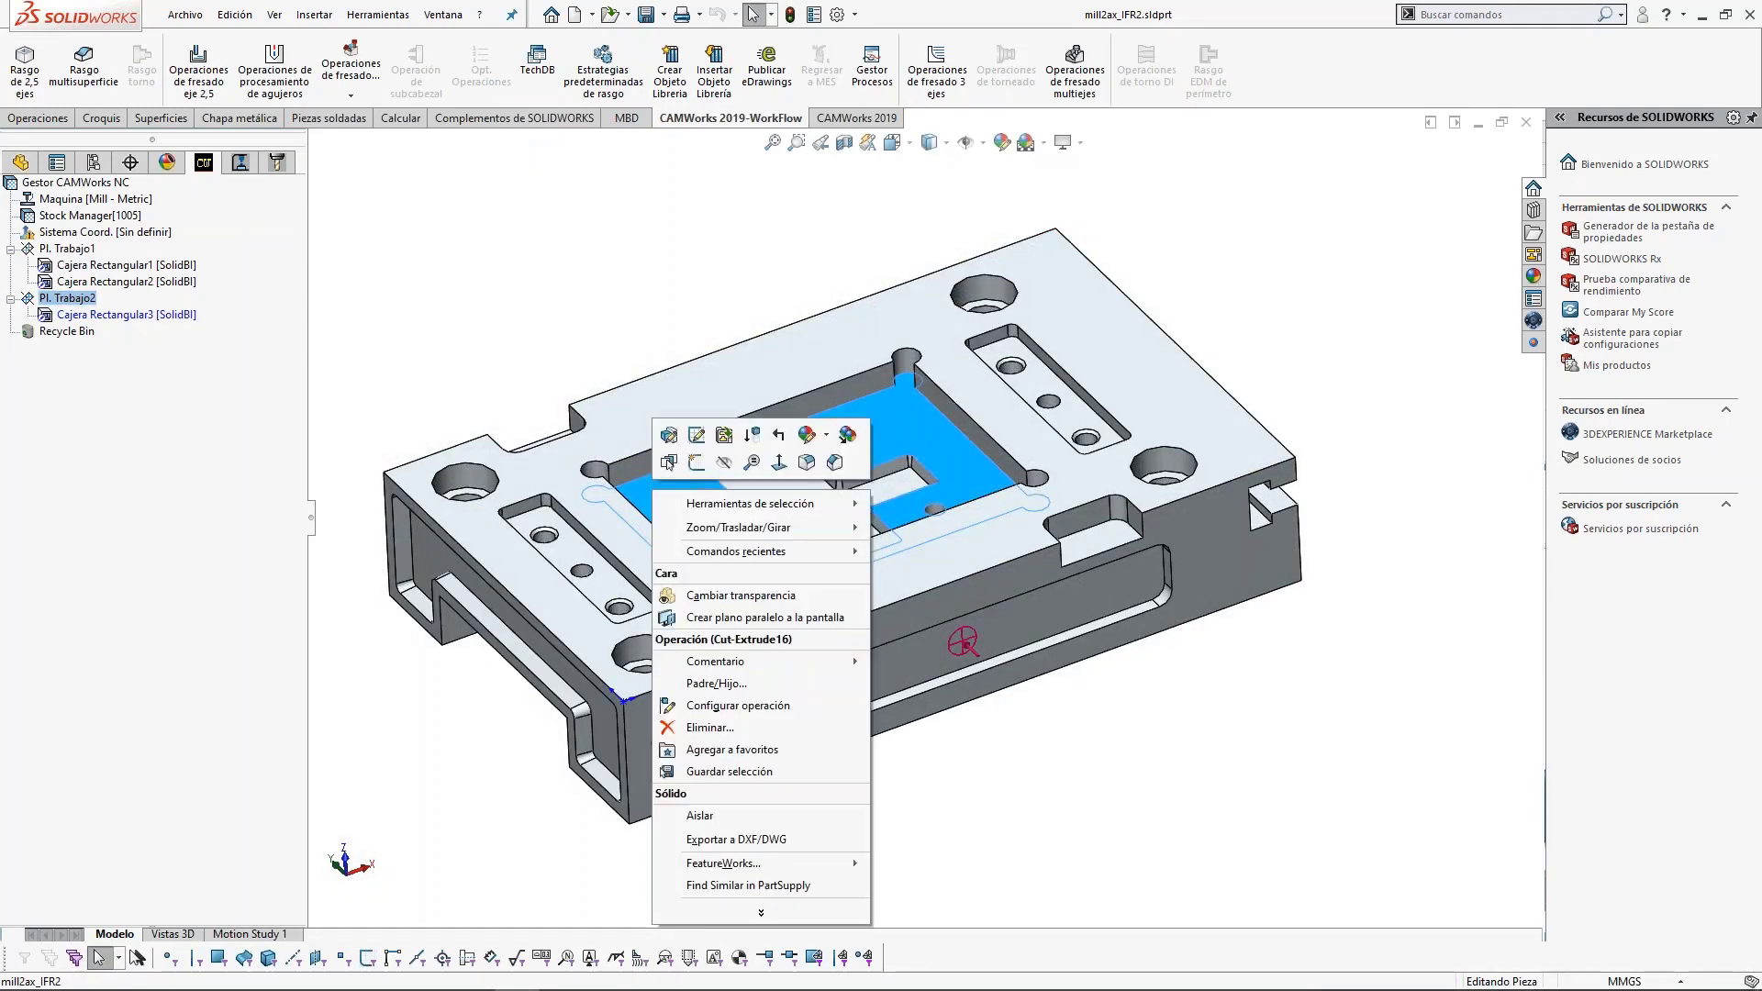
{"action": "left_click", "coordinate": [88, 253]}
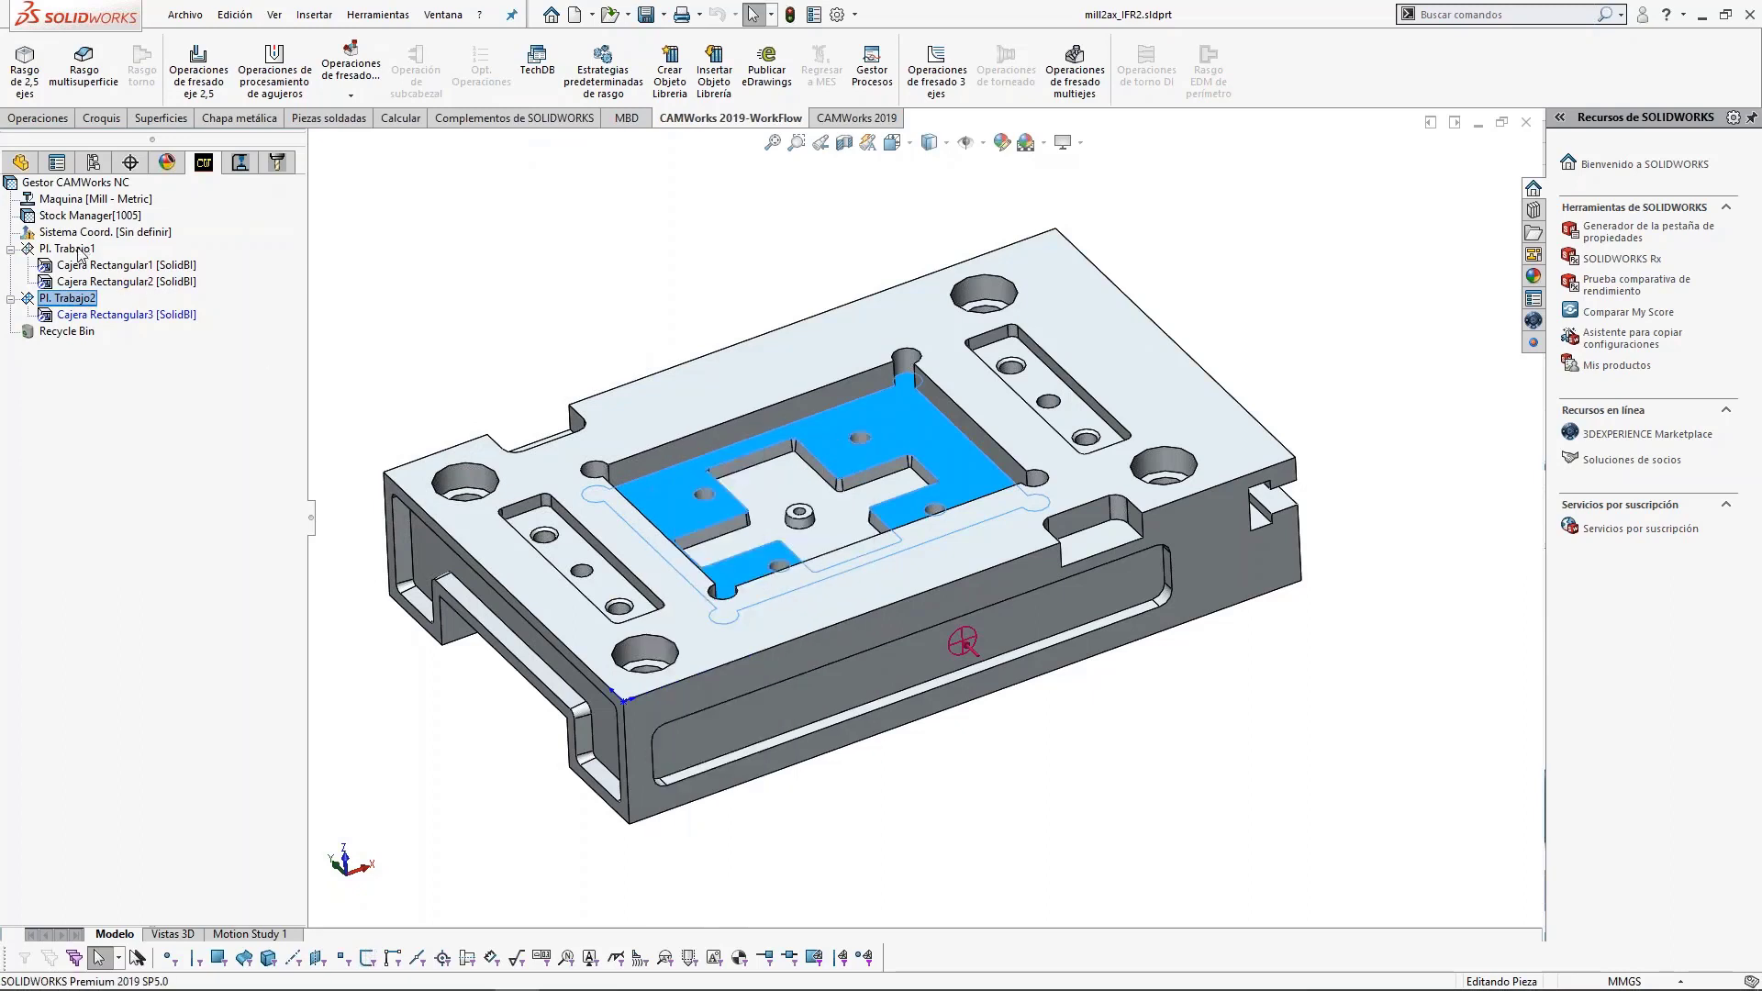
{"action": "left_click", "coordinate": [82, 249]}
{"action": "left_click", "coordinate": [672, 501]}
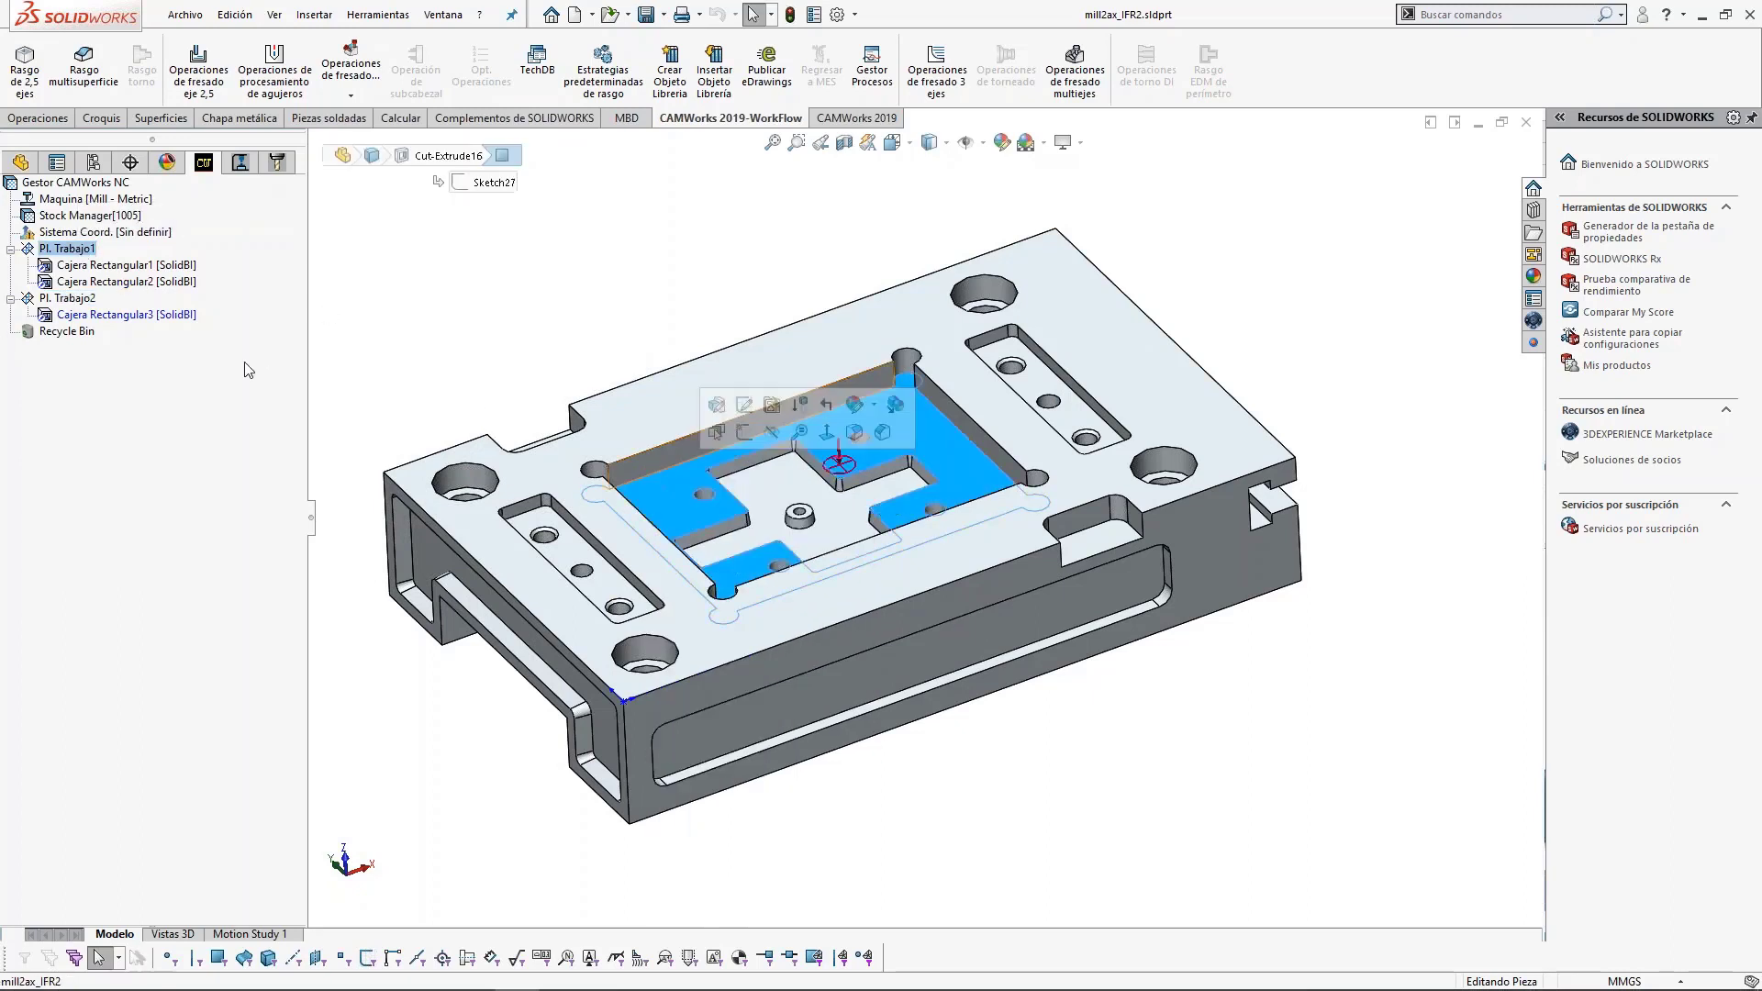
{"action": "right_click", "coordinate": [79, 255]}
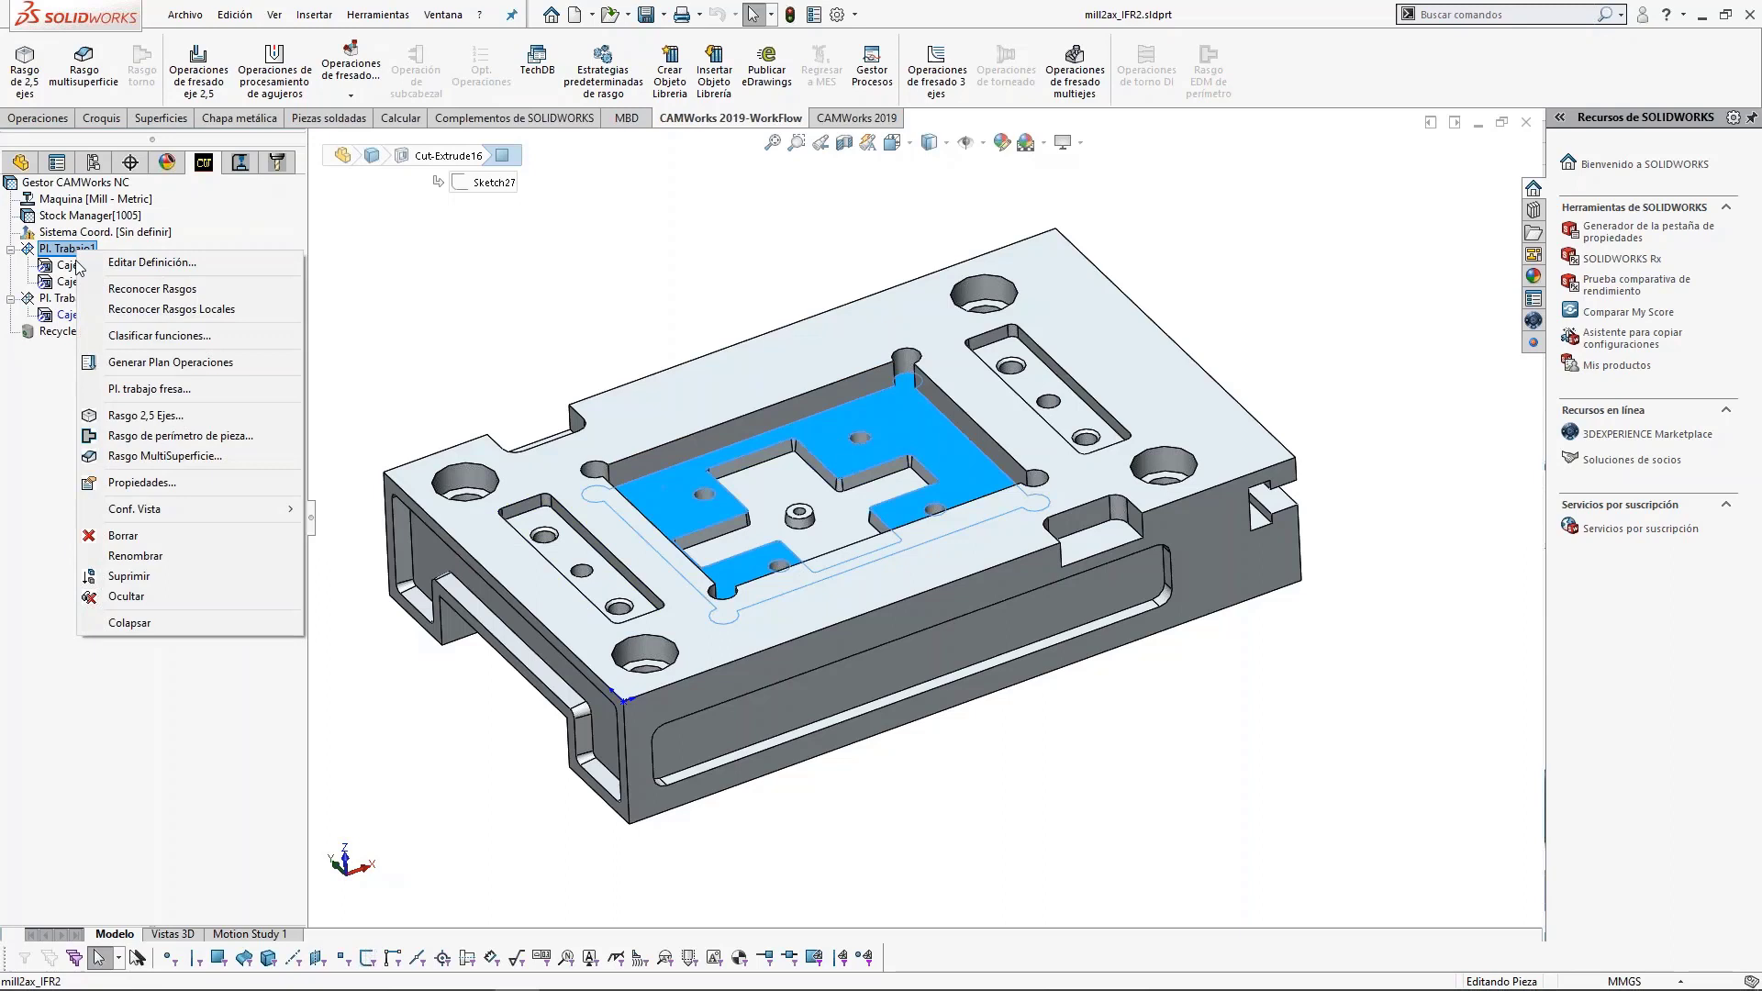
{"action": "left_click", "coordinate": [120, 311]}
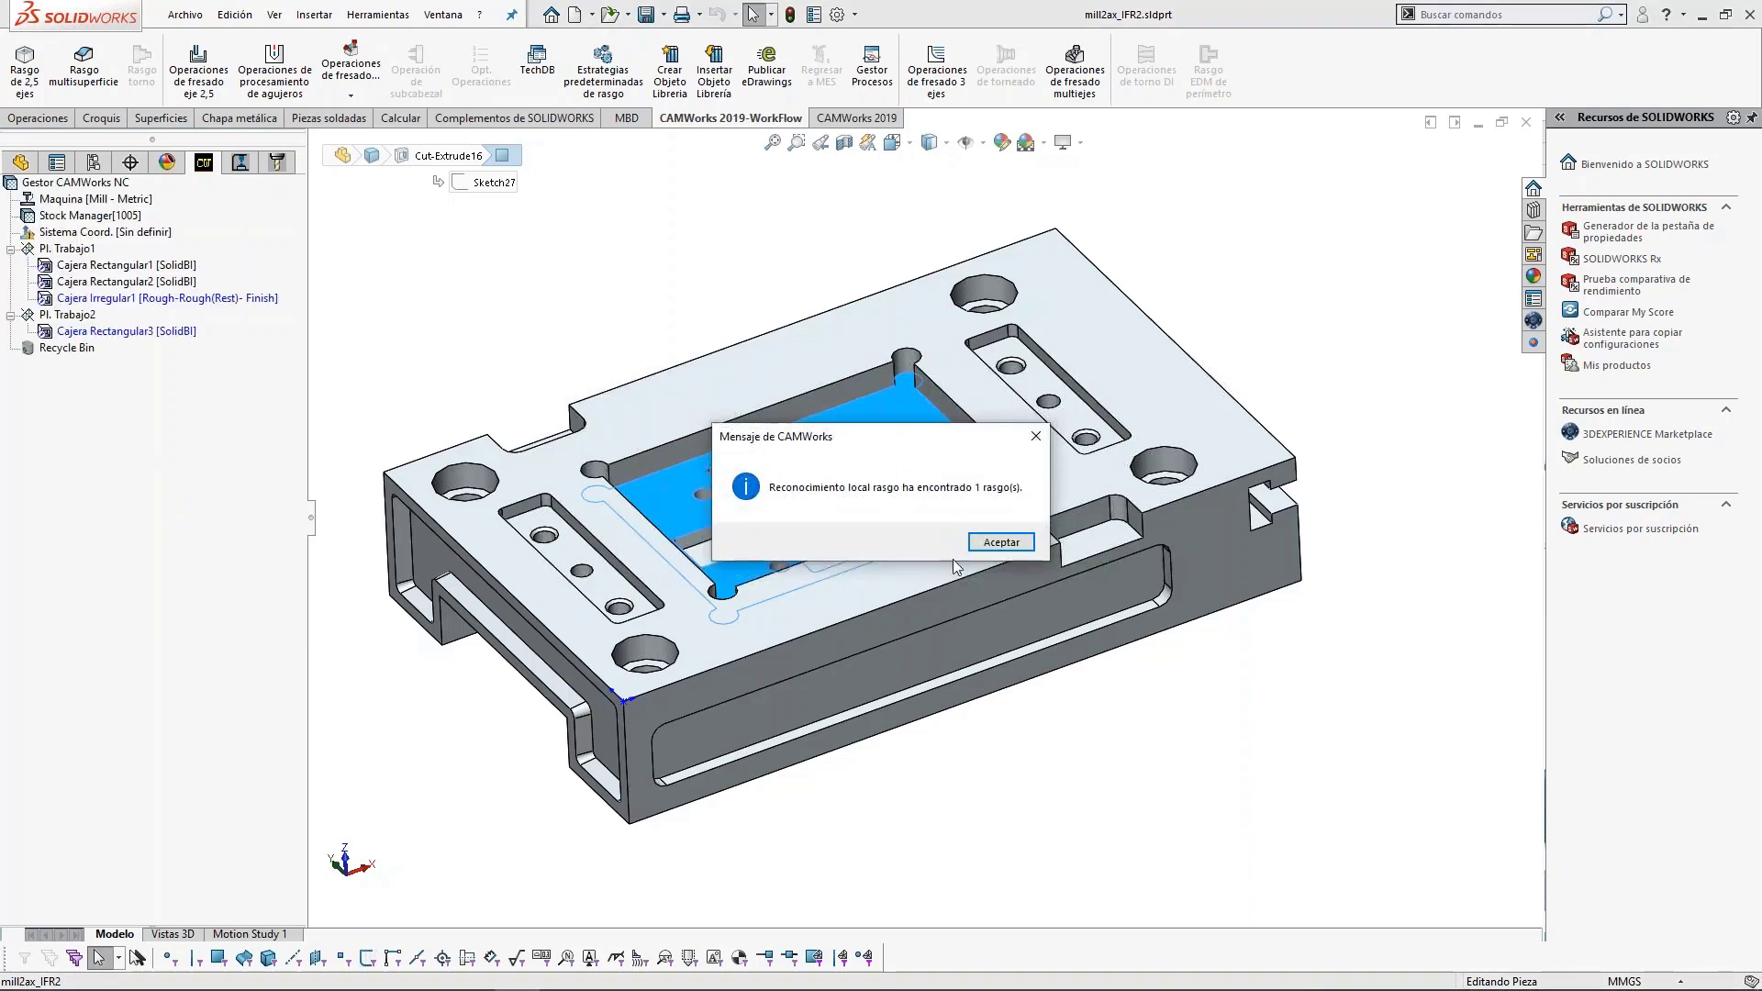
{"action": "left_click", "coordinate": [991, 551]}
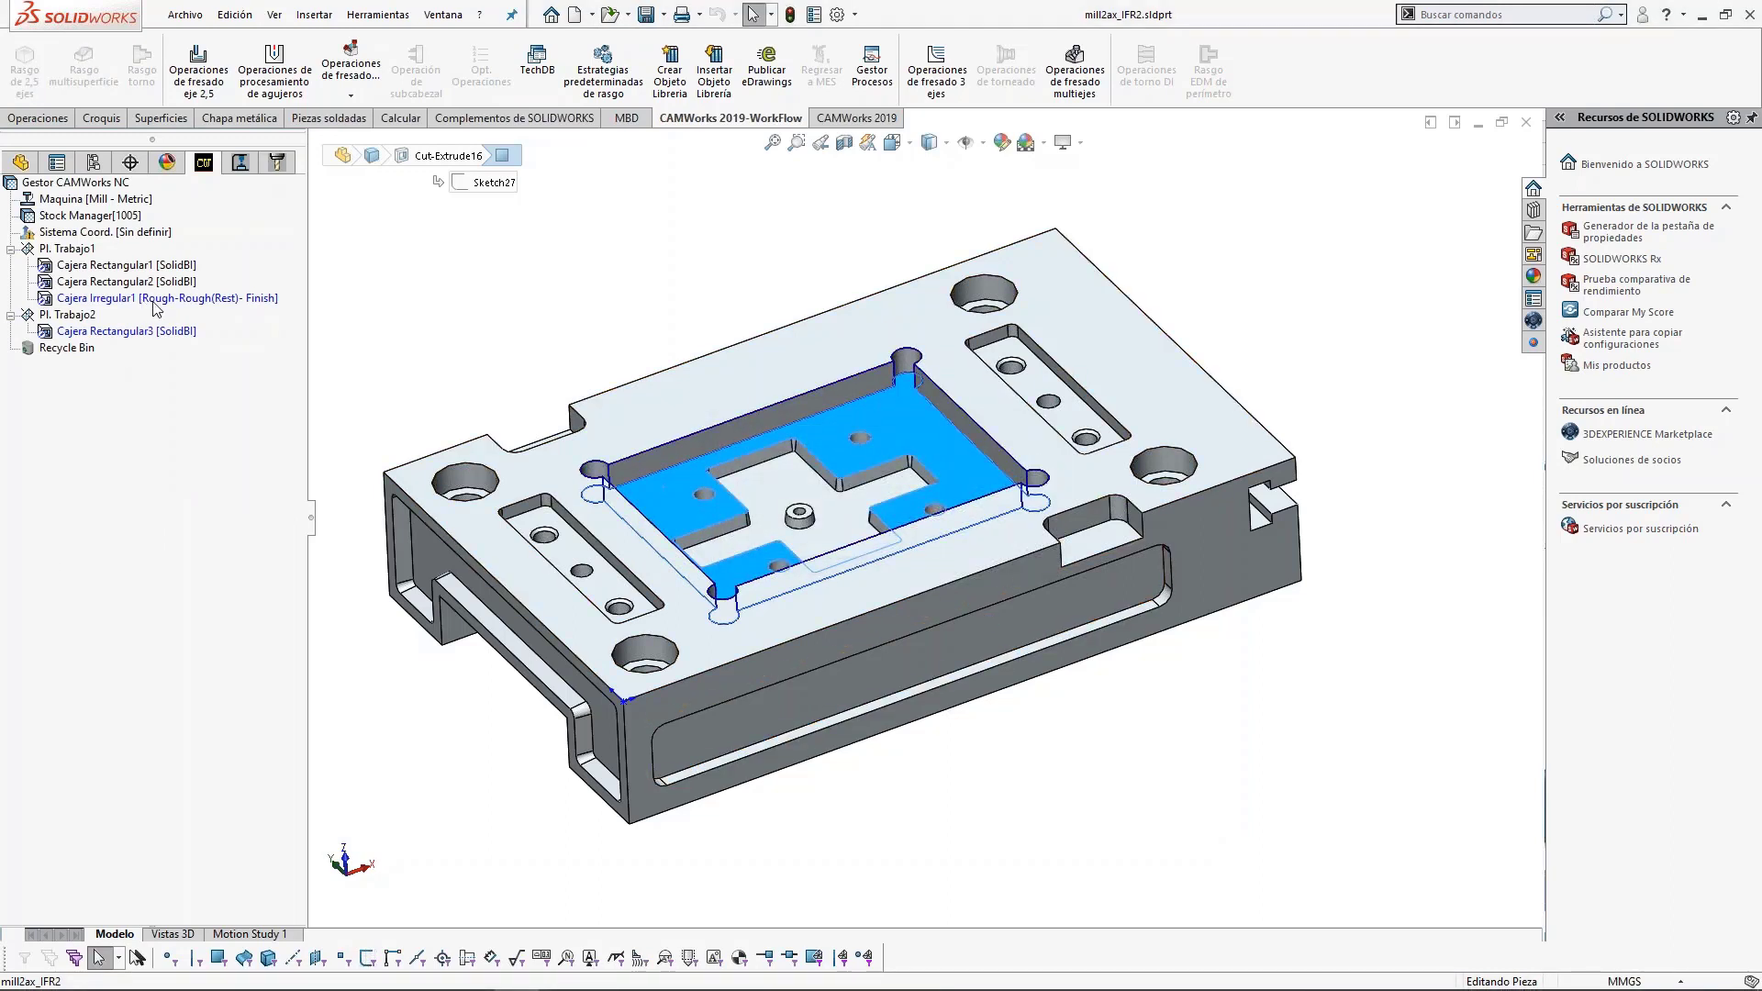
Generate the operation plan for the irregular central pocket and calculate the toolpaths of Pl. Trabajo1.
{"action": "right_click", "coordinate": [103, 301]}
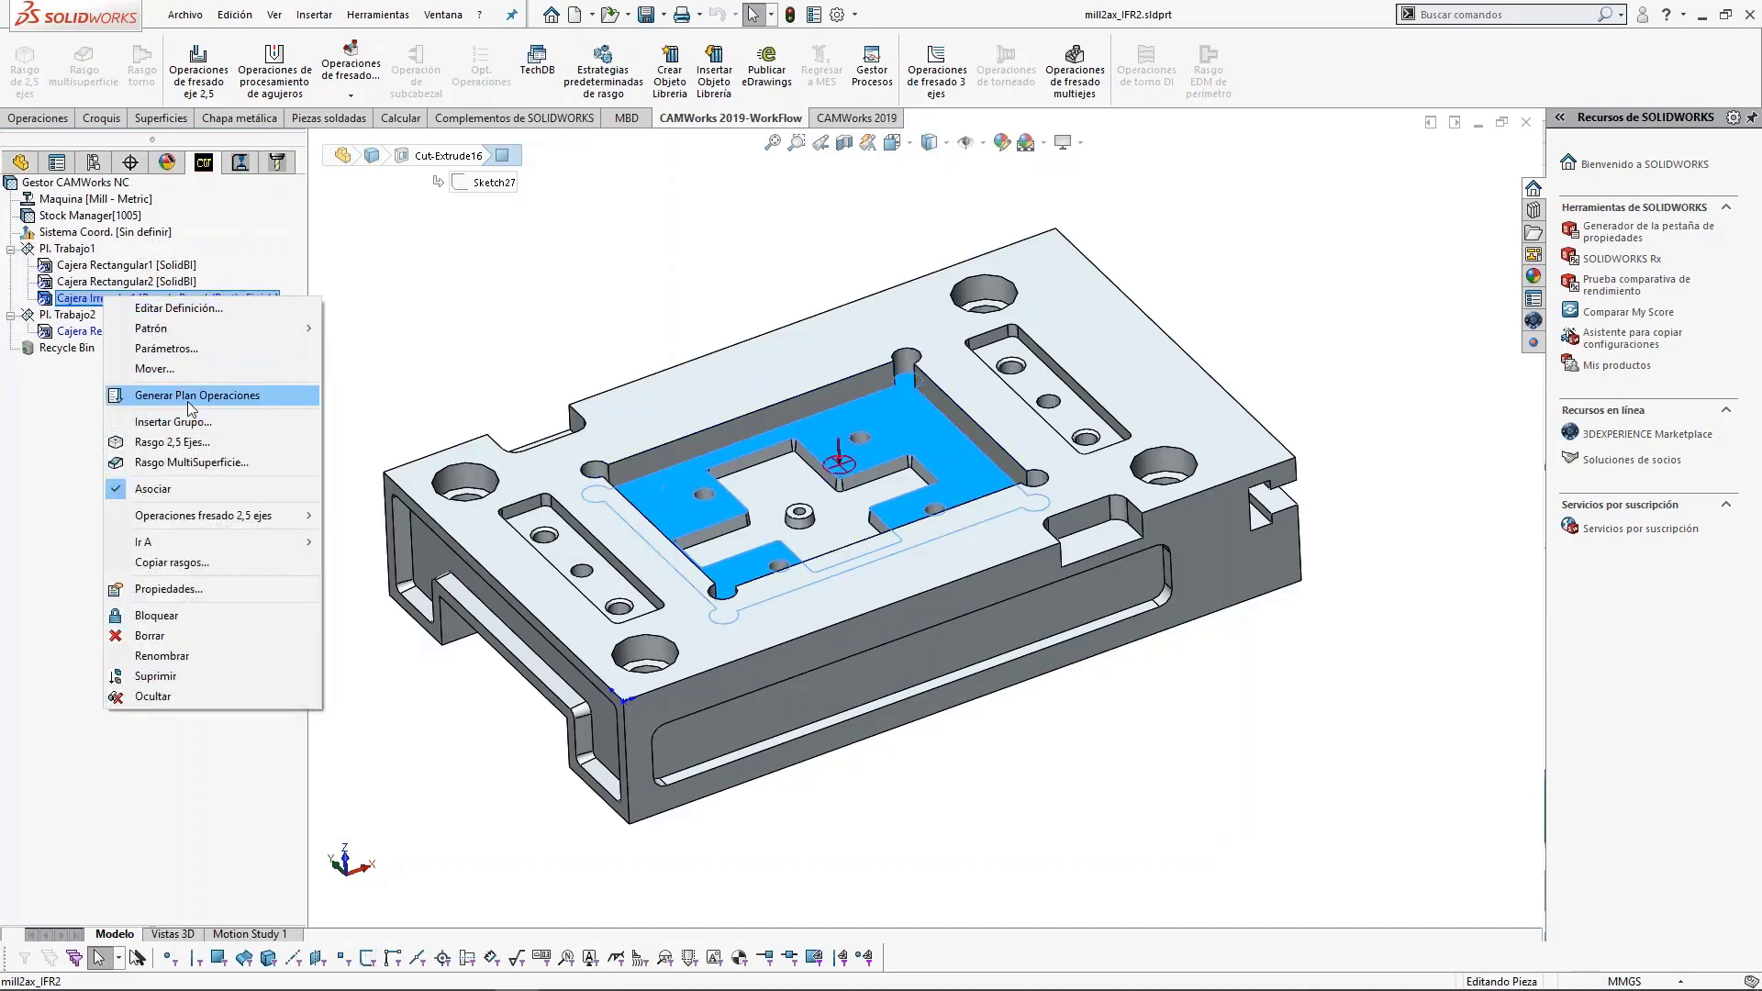
{"action": "left_click", "coordinate": [191, 396]}
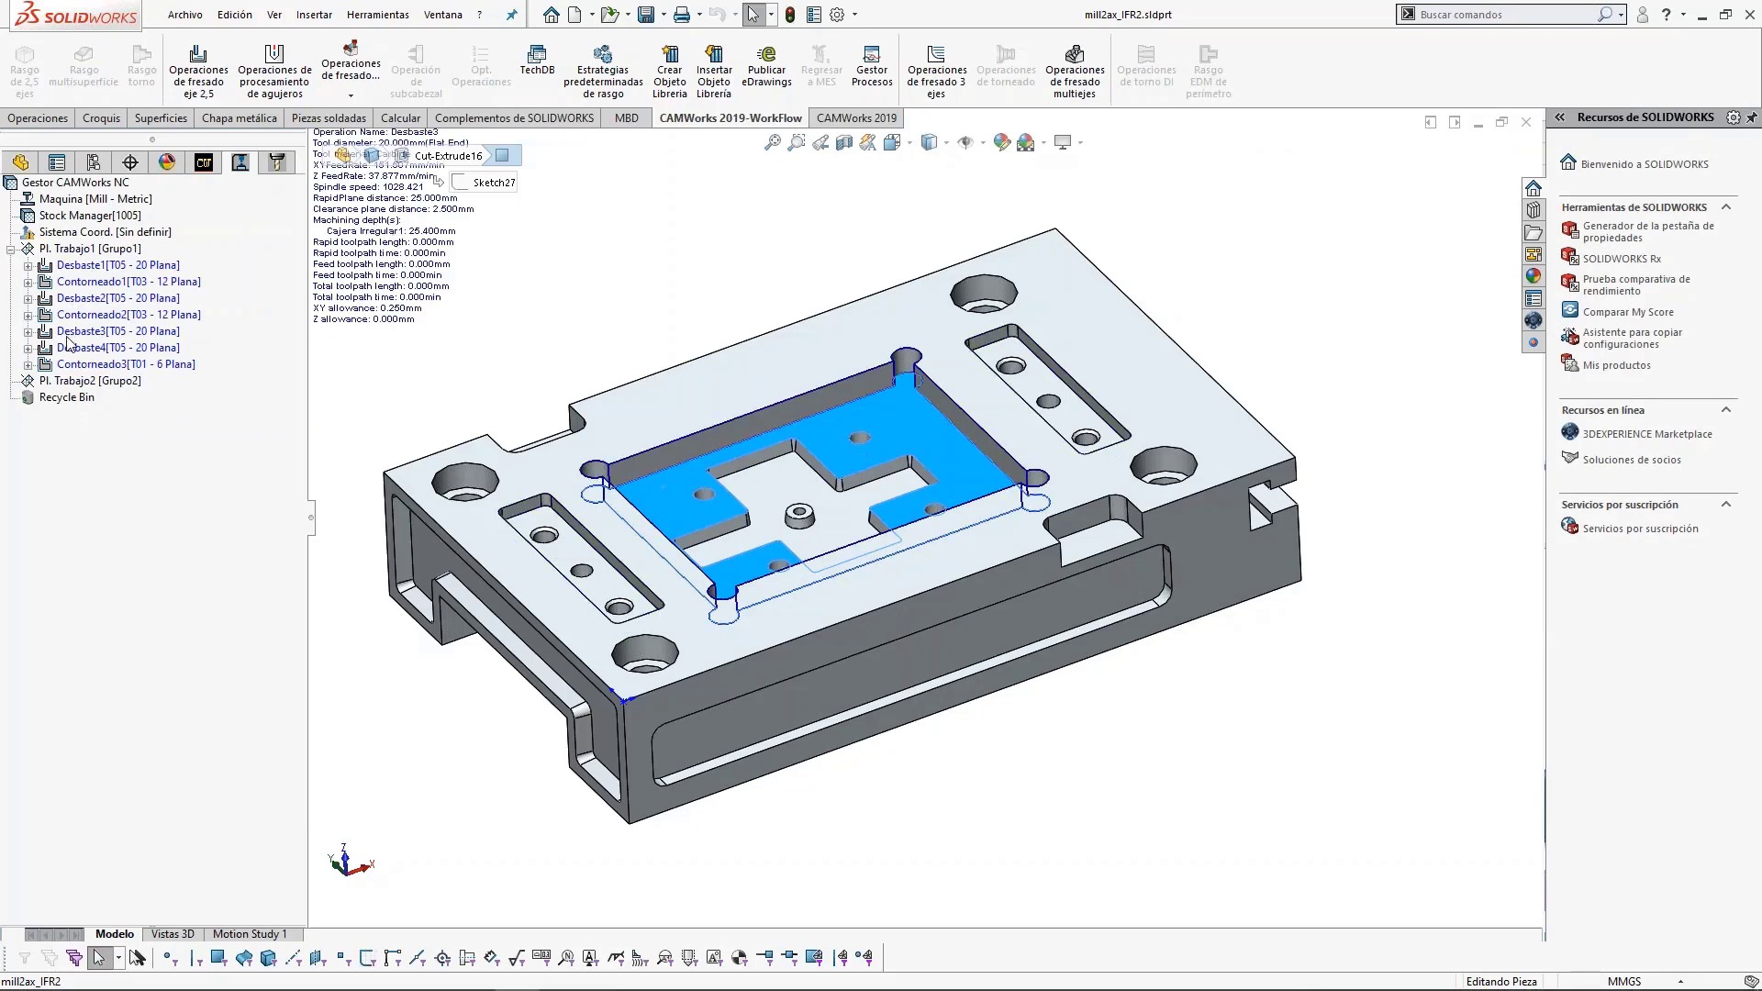
{"action": "left_click", "coordinate": [79, 249]}
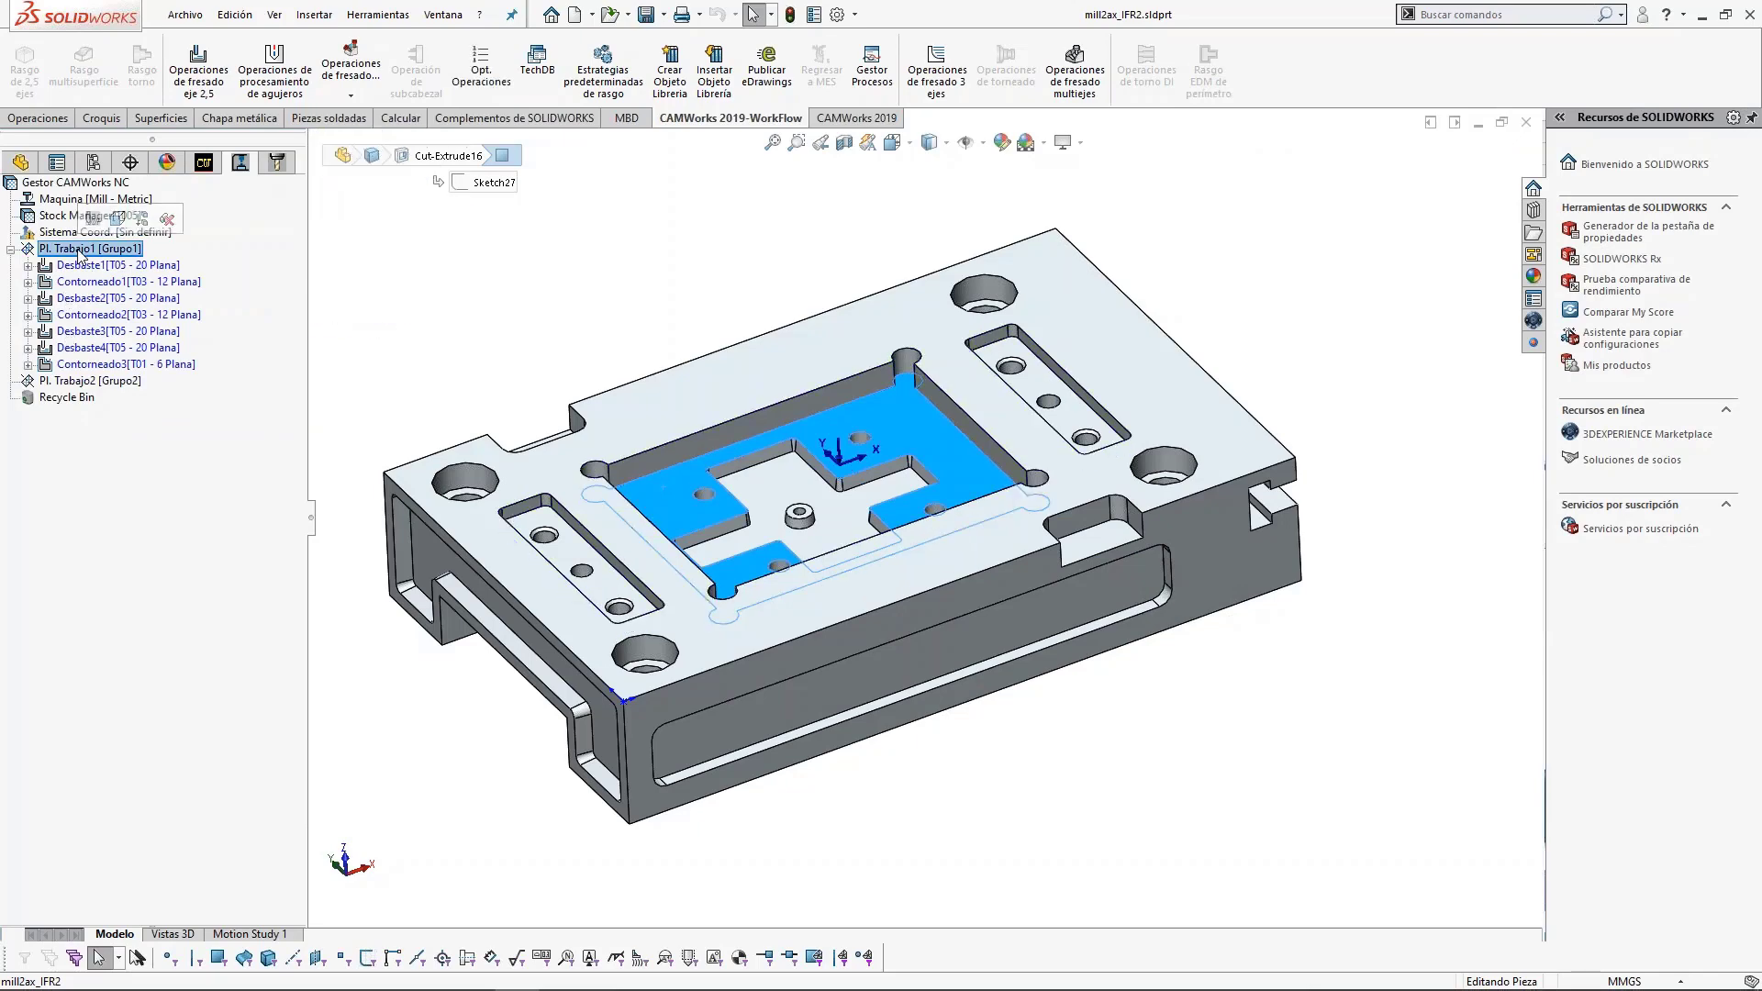
{"action": "right_click", "coordinate": [79, 252]}
{"action": "left_click", "coordinate": [134, 288]}
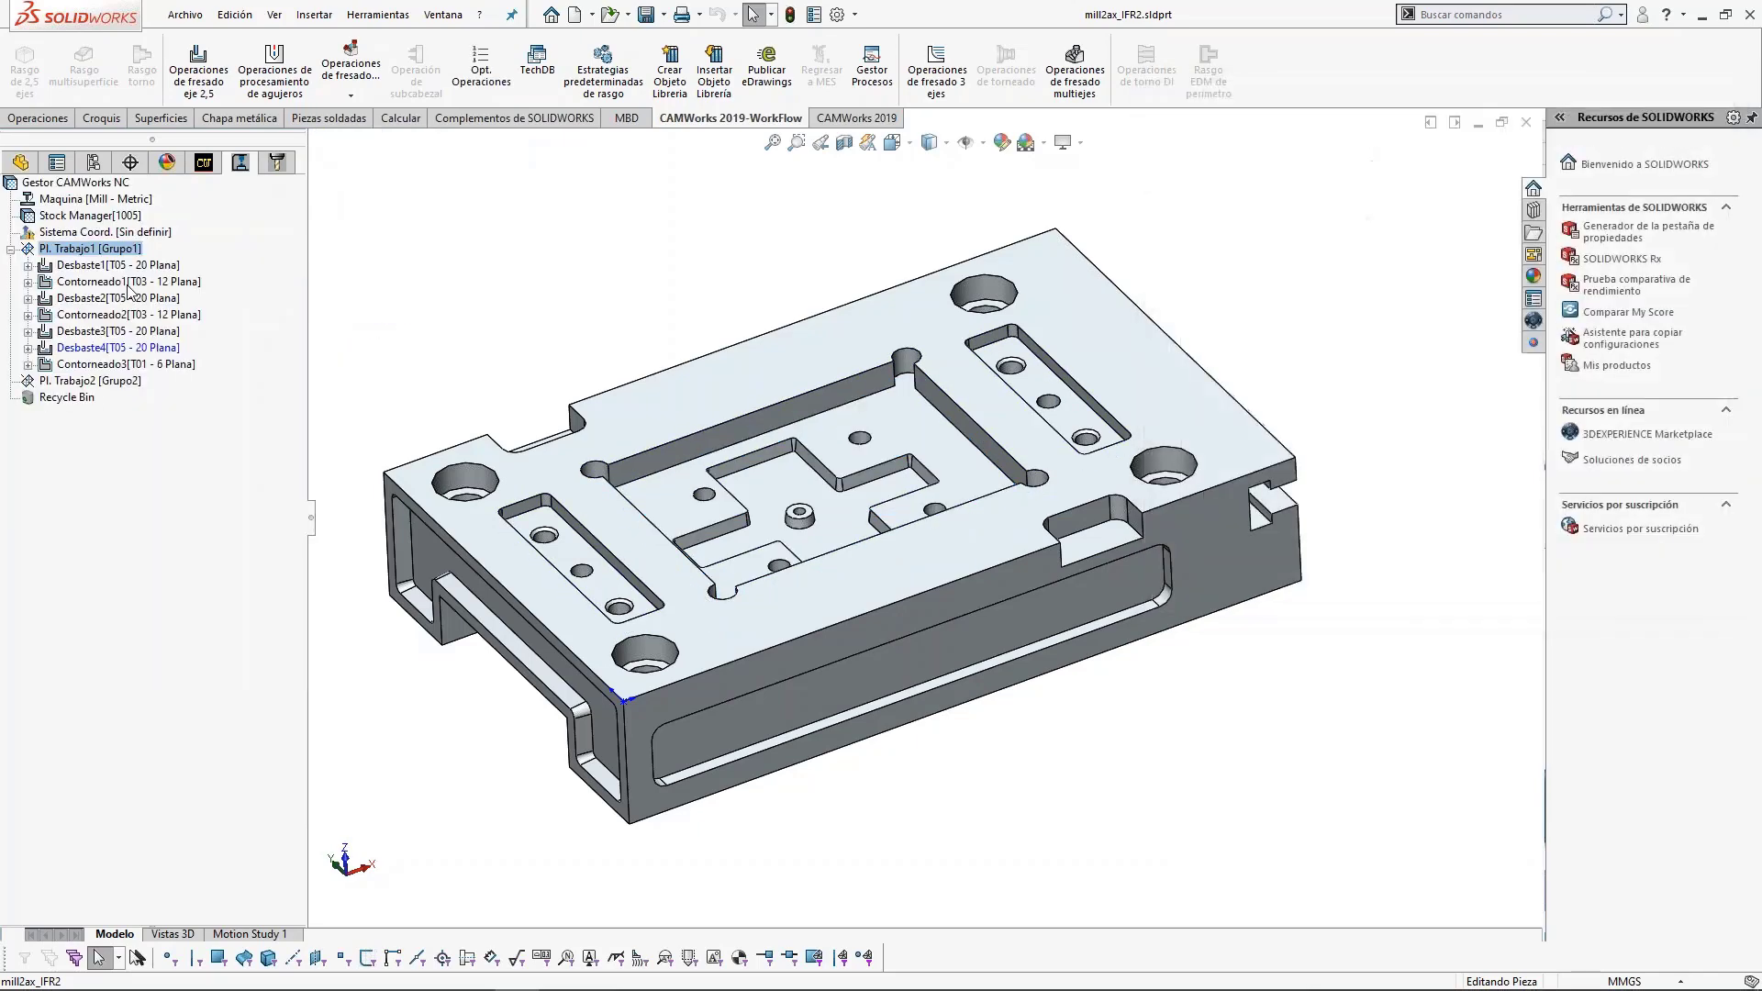
Delete the Desbaste4 roughing operation from Pl. Trabajo1 and empty the Recycle Bin.
{"action": "left_click", "coordinate": [126, 349]}
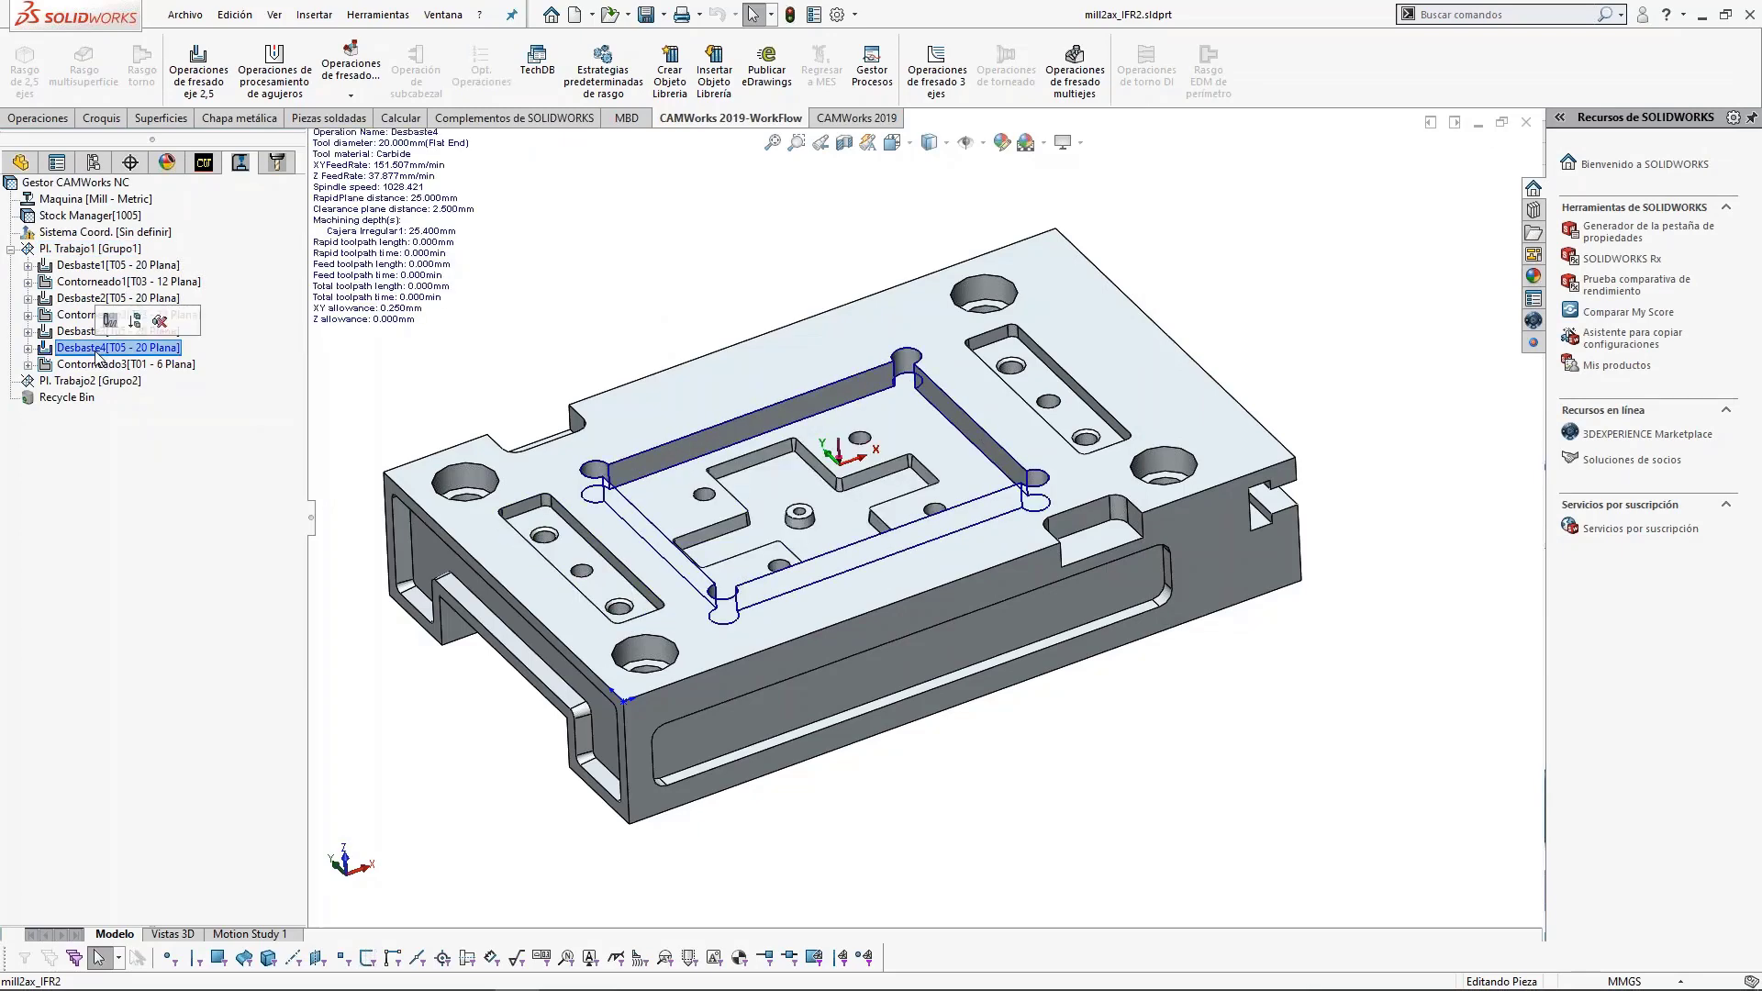
{"action": "left_click", "coordinate": [75, 333]}
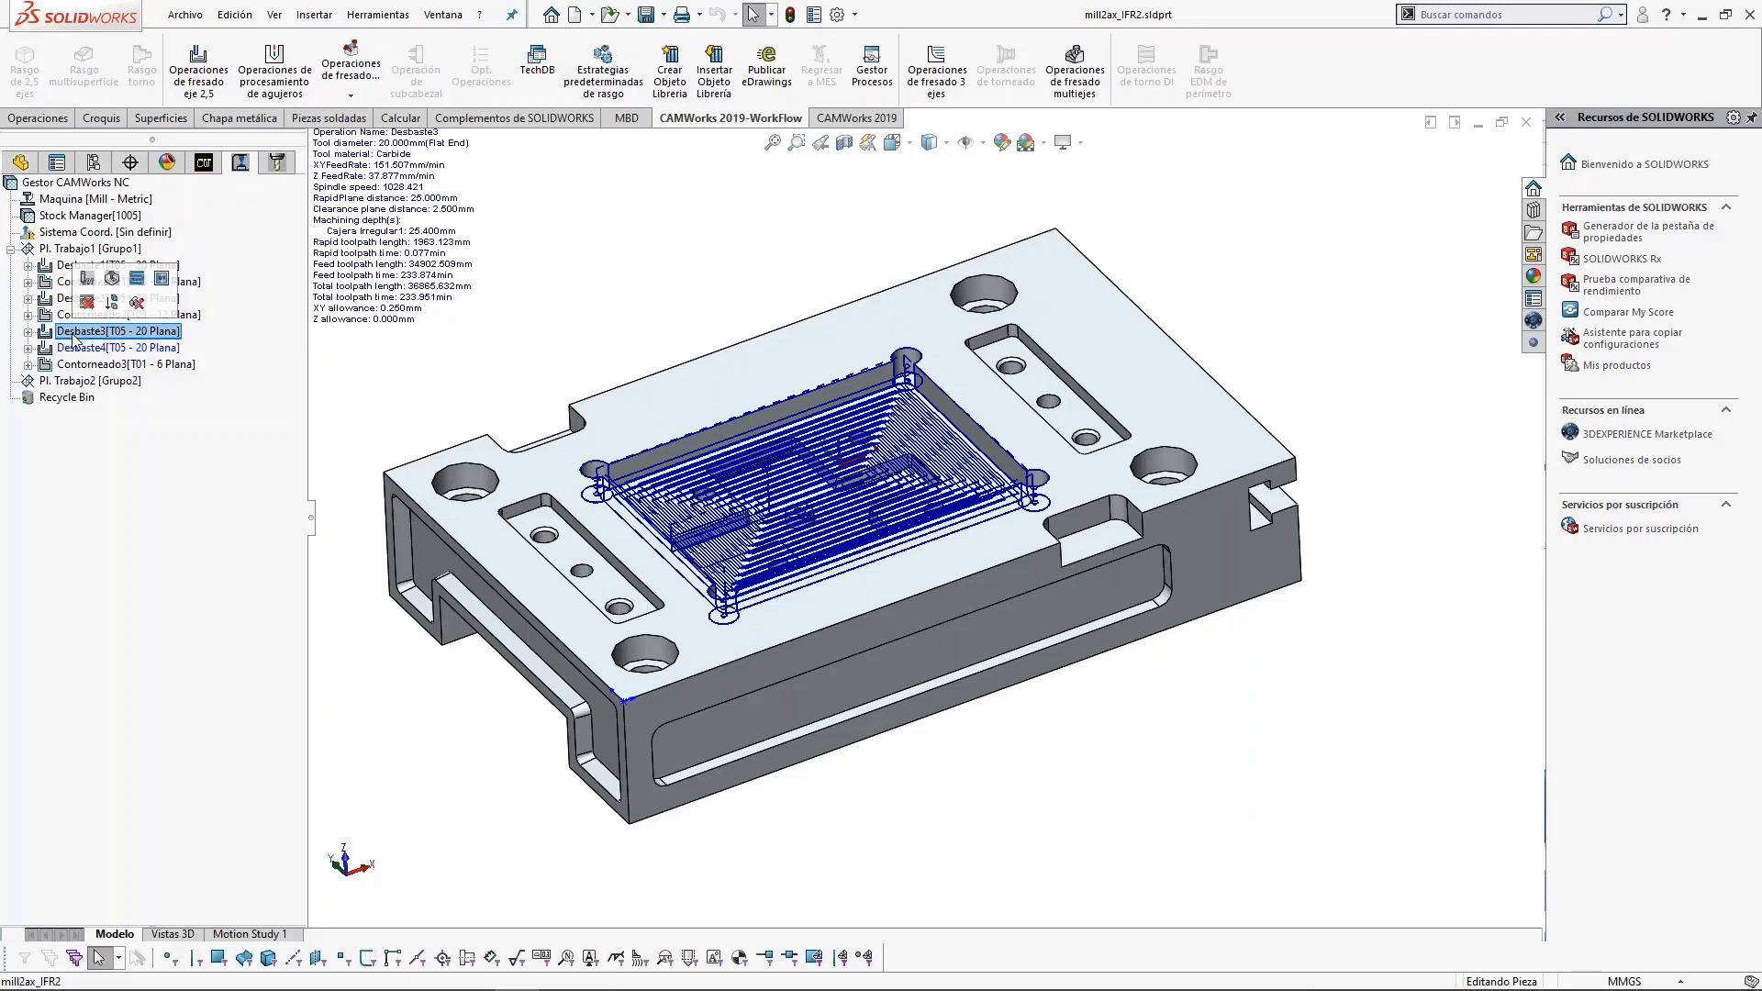
{"action": "left_click", "coordinate": [90, 348]}
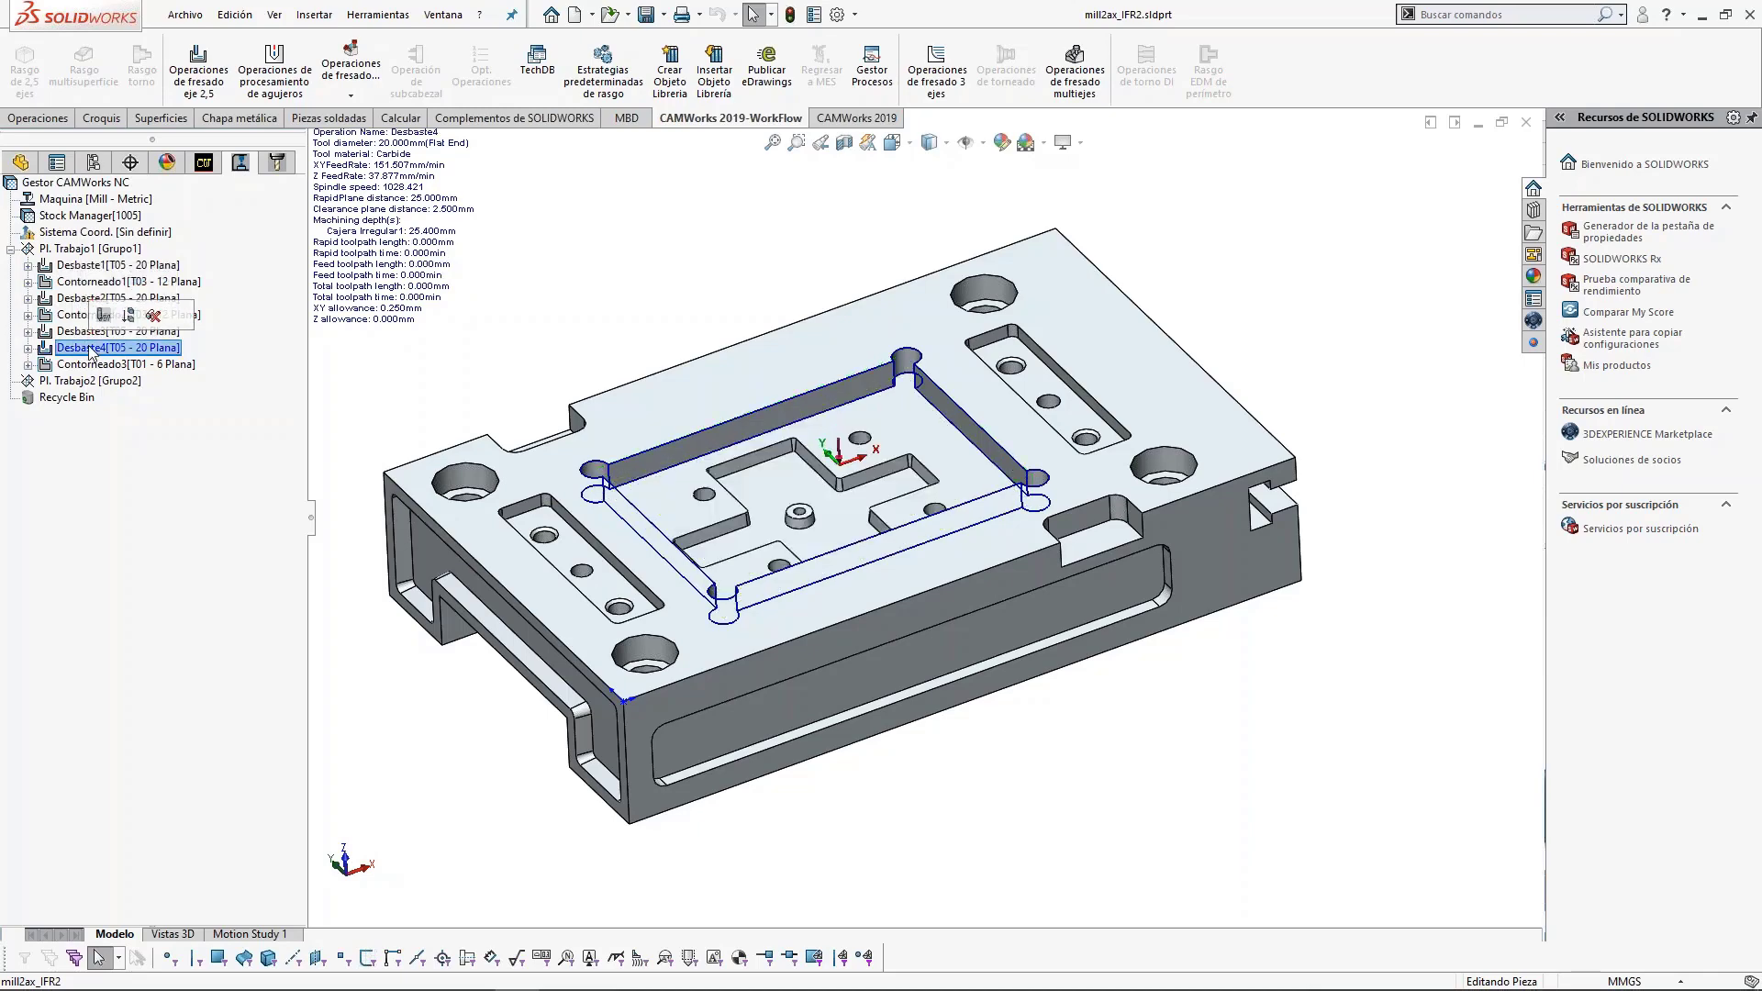
{"action": "right_click", "coordinate": [90, 349]}
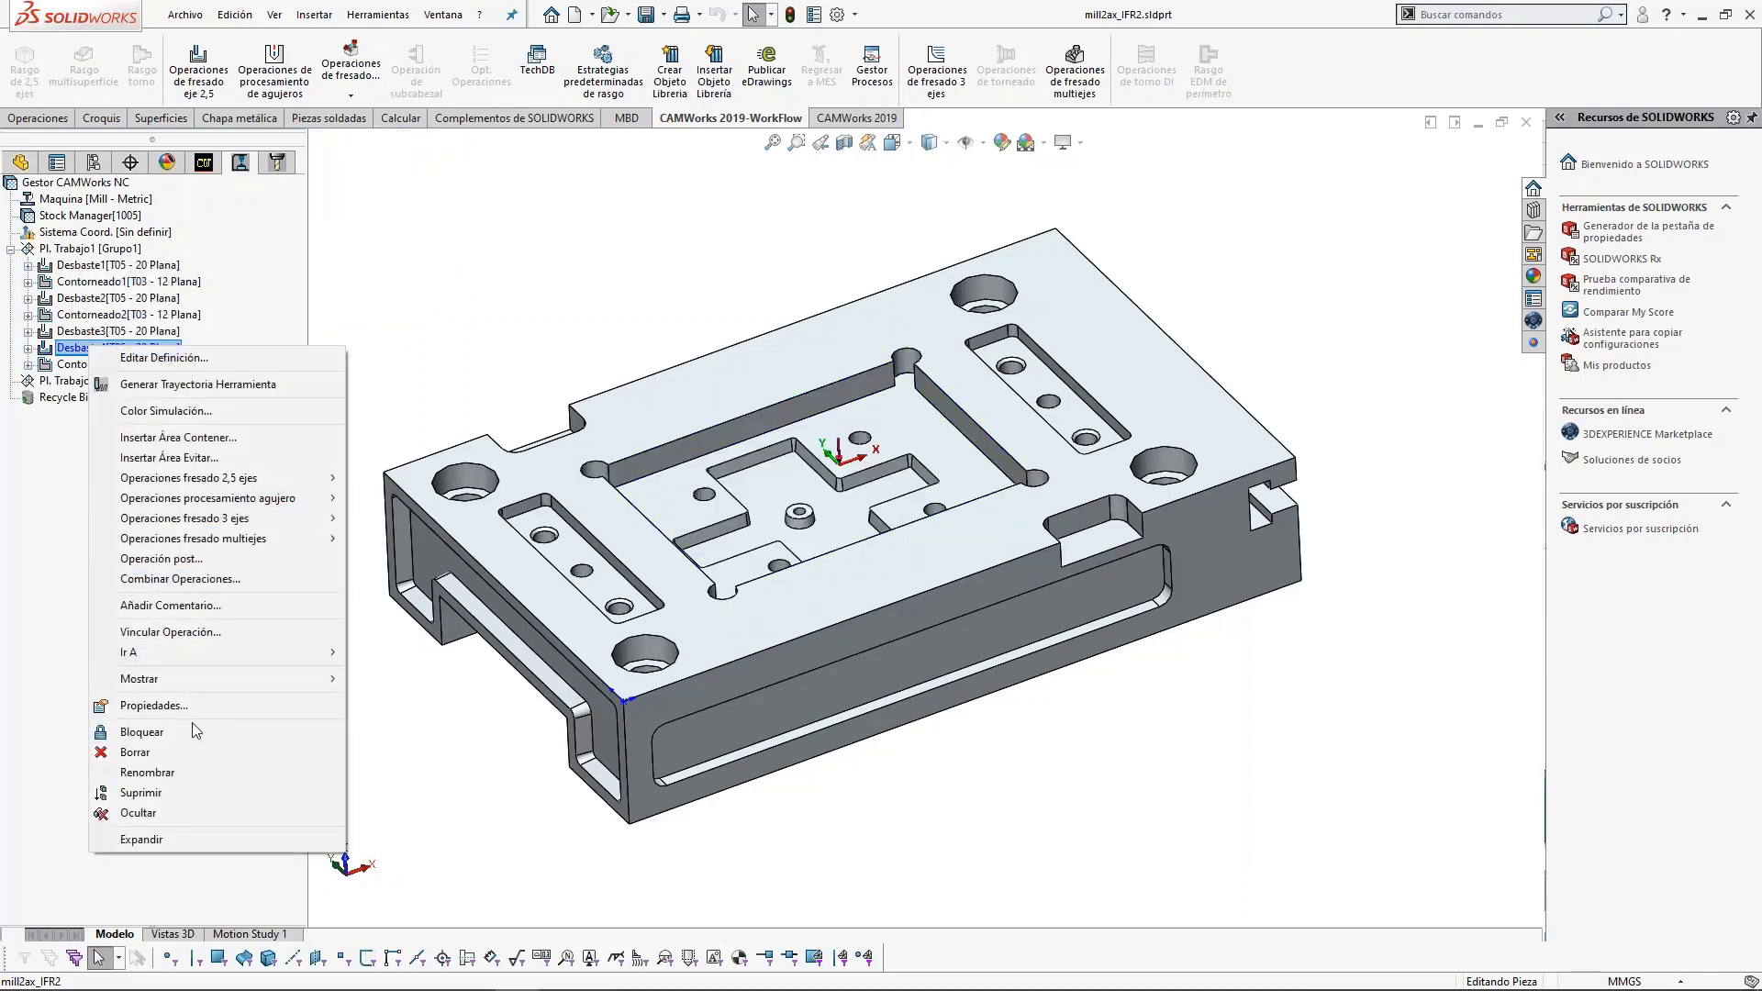
{"action": "left_click", "coordinate": [180, 751]}
{"action": "key", "text": "Return"}
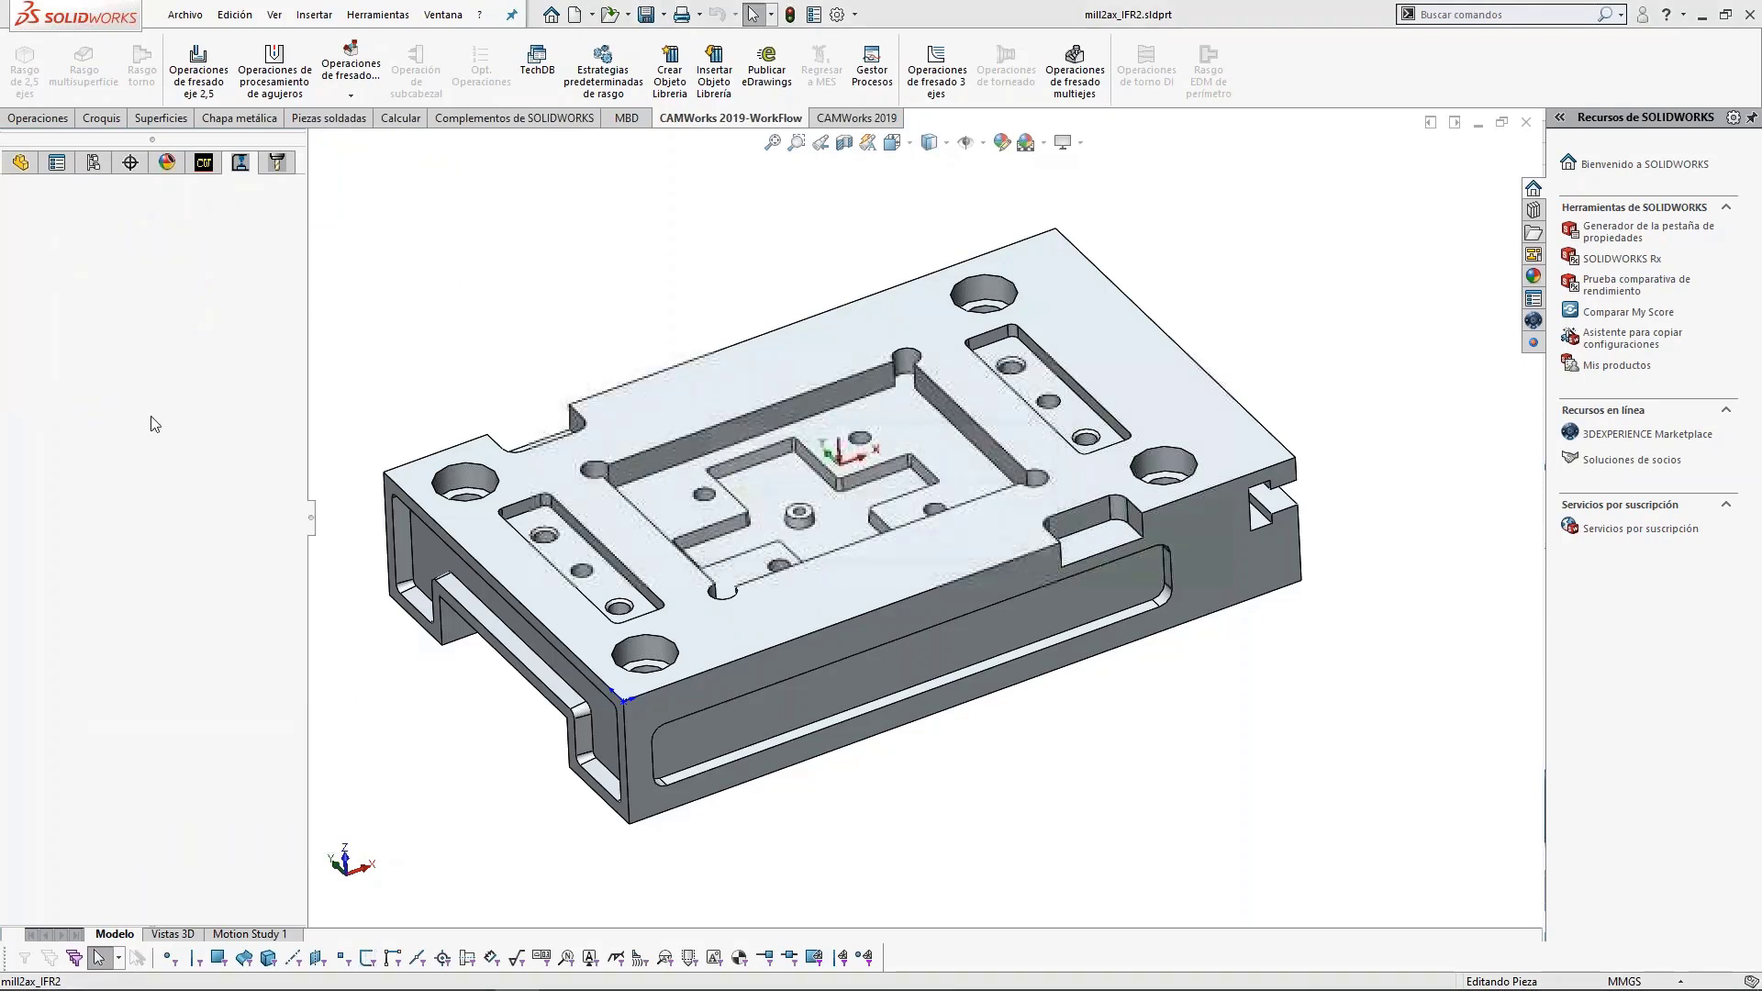
{"action": "right_click", "coordinate": [60, 381]}
{"action": "left_click", "coordinate": [101, 435]}
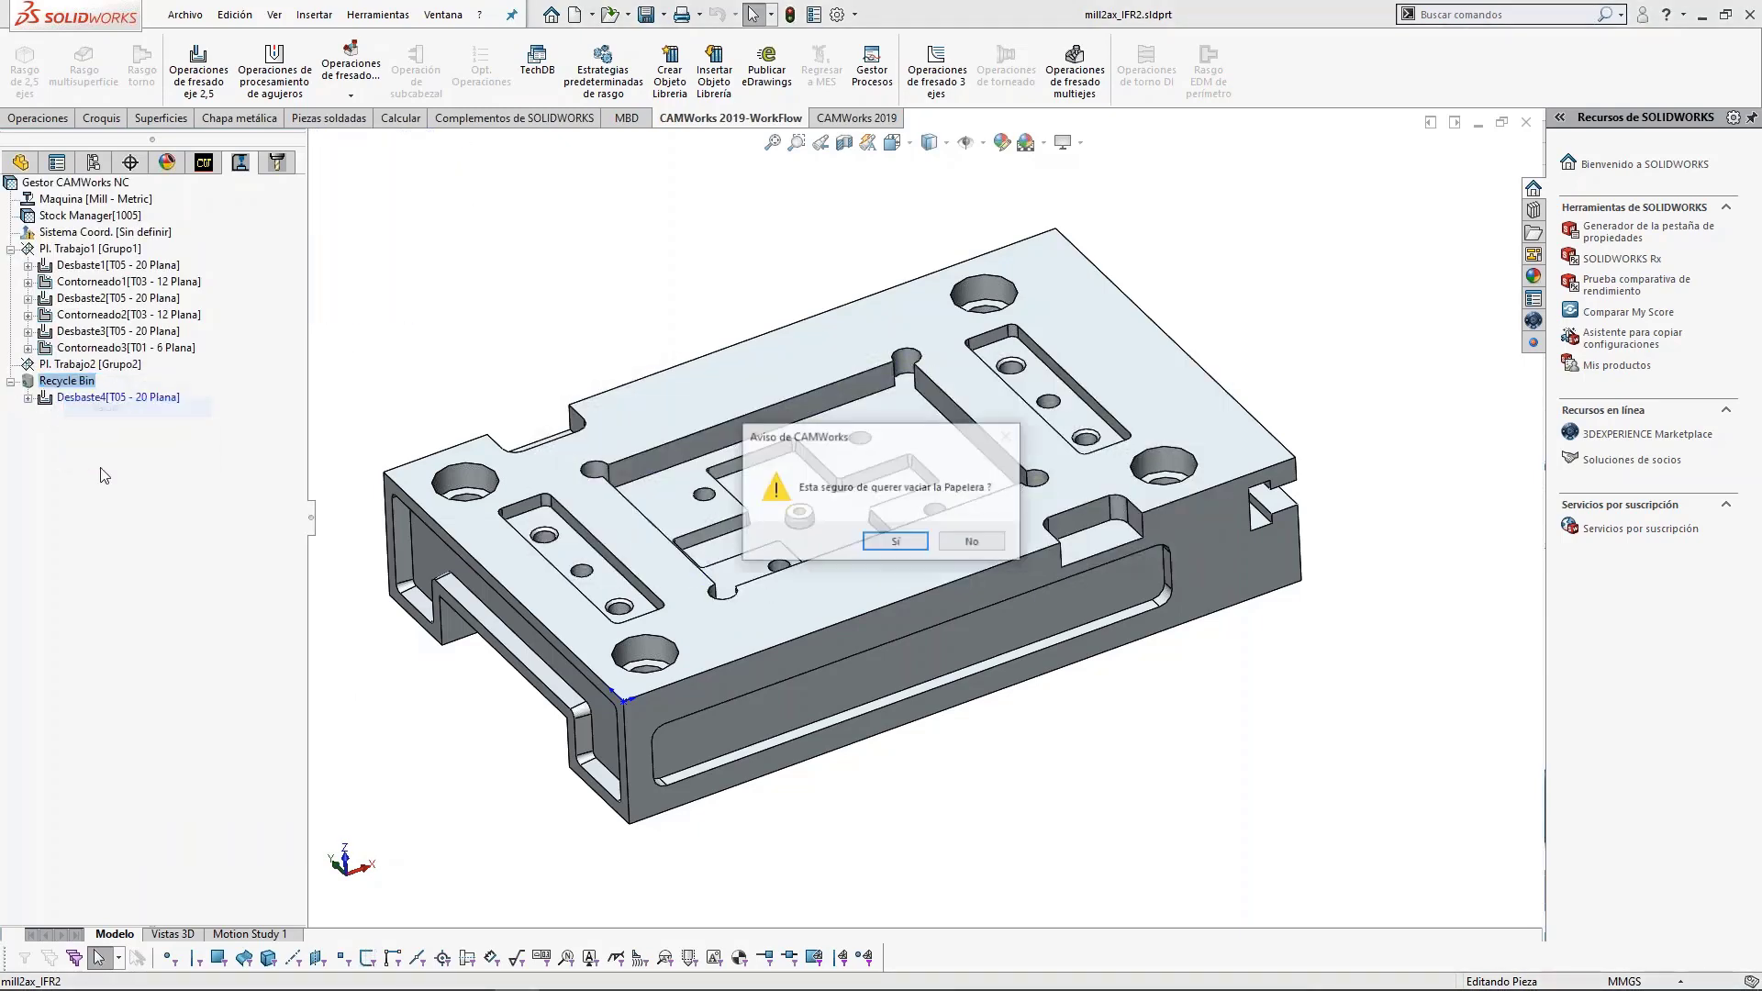
{"action": "left_click", "coordinate": [895, 543]}
Review the Desbaste3 and Contorneado3 toolpaths and the Cajera Irregular1 feature they machine, in both the operation and feature trees.
{"action": "mouse_move", "coordinate": [92, 333]}
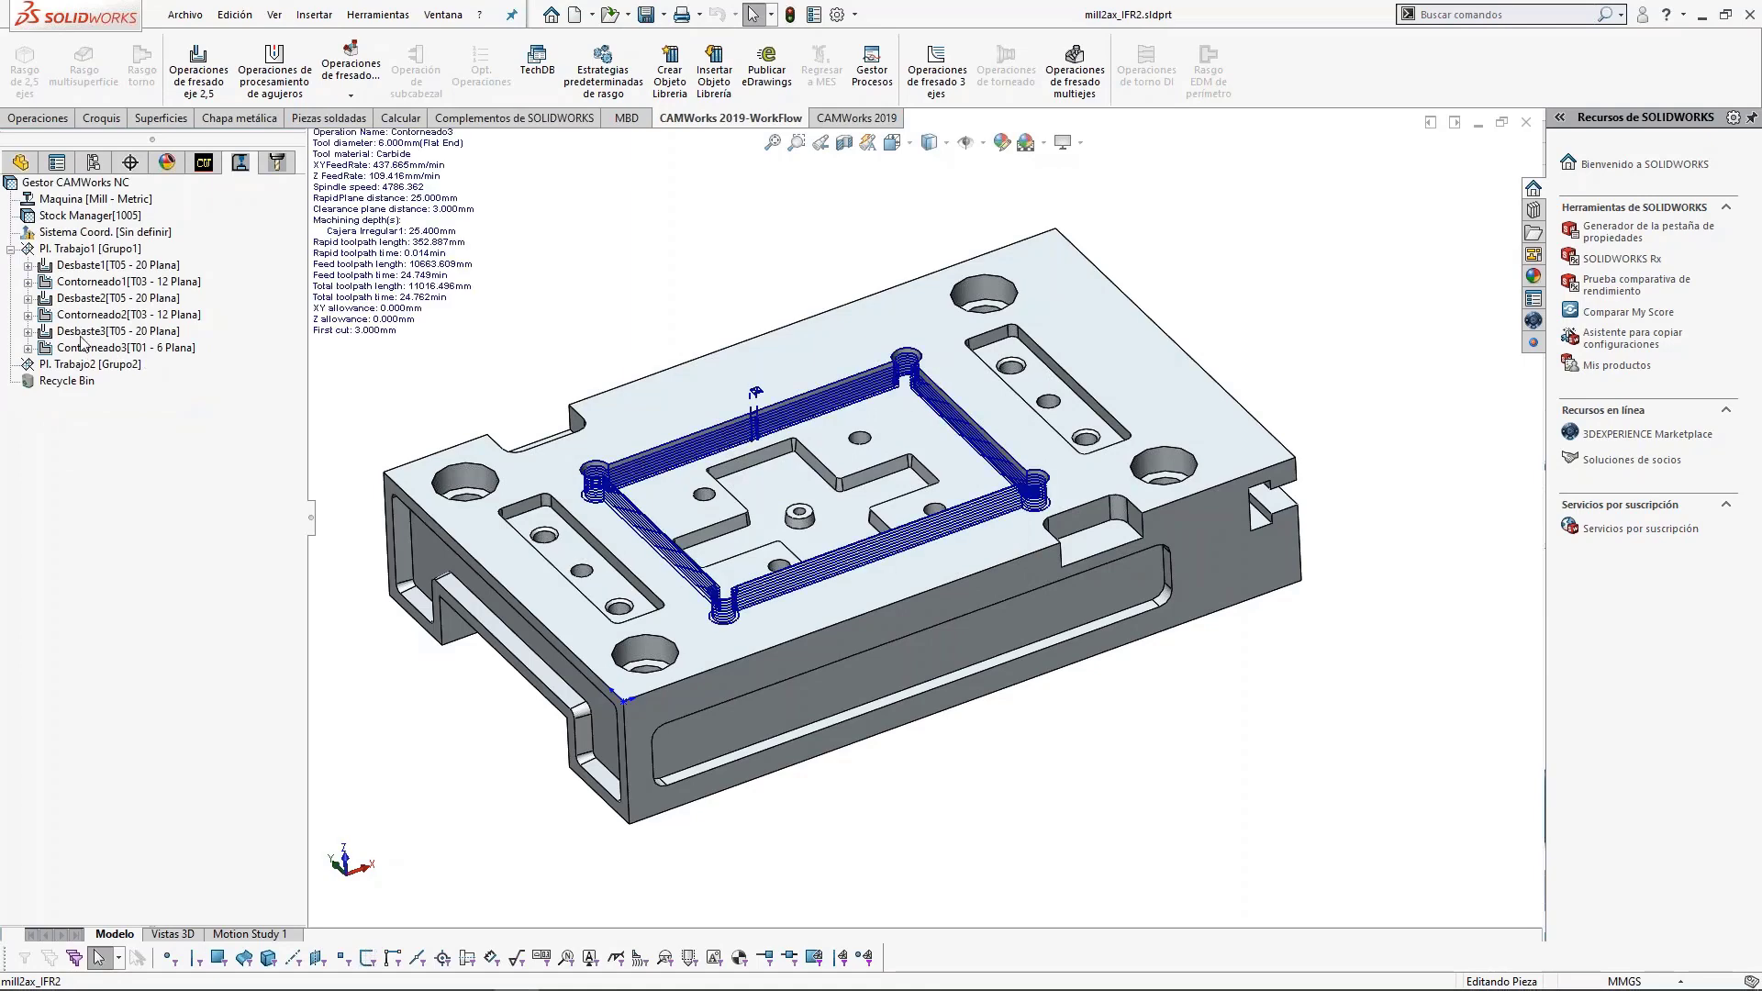
{"action": "left_click", "coordinate": [28, 331]}
{"action": "left_click", "coordinate": [28, 365]}
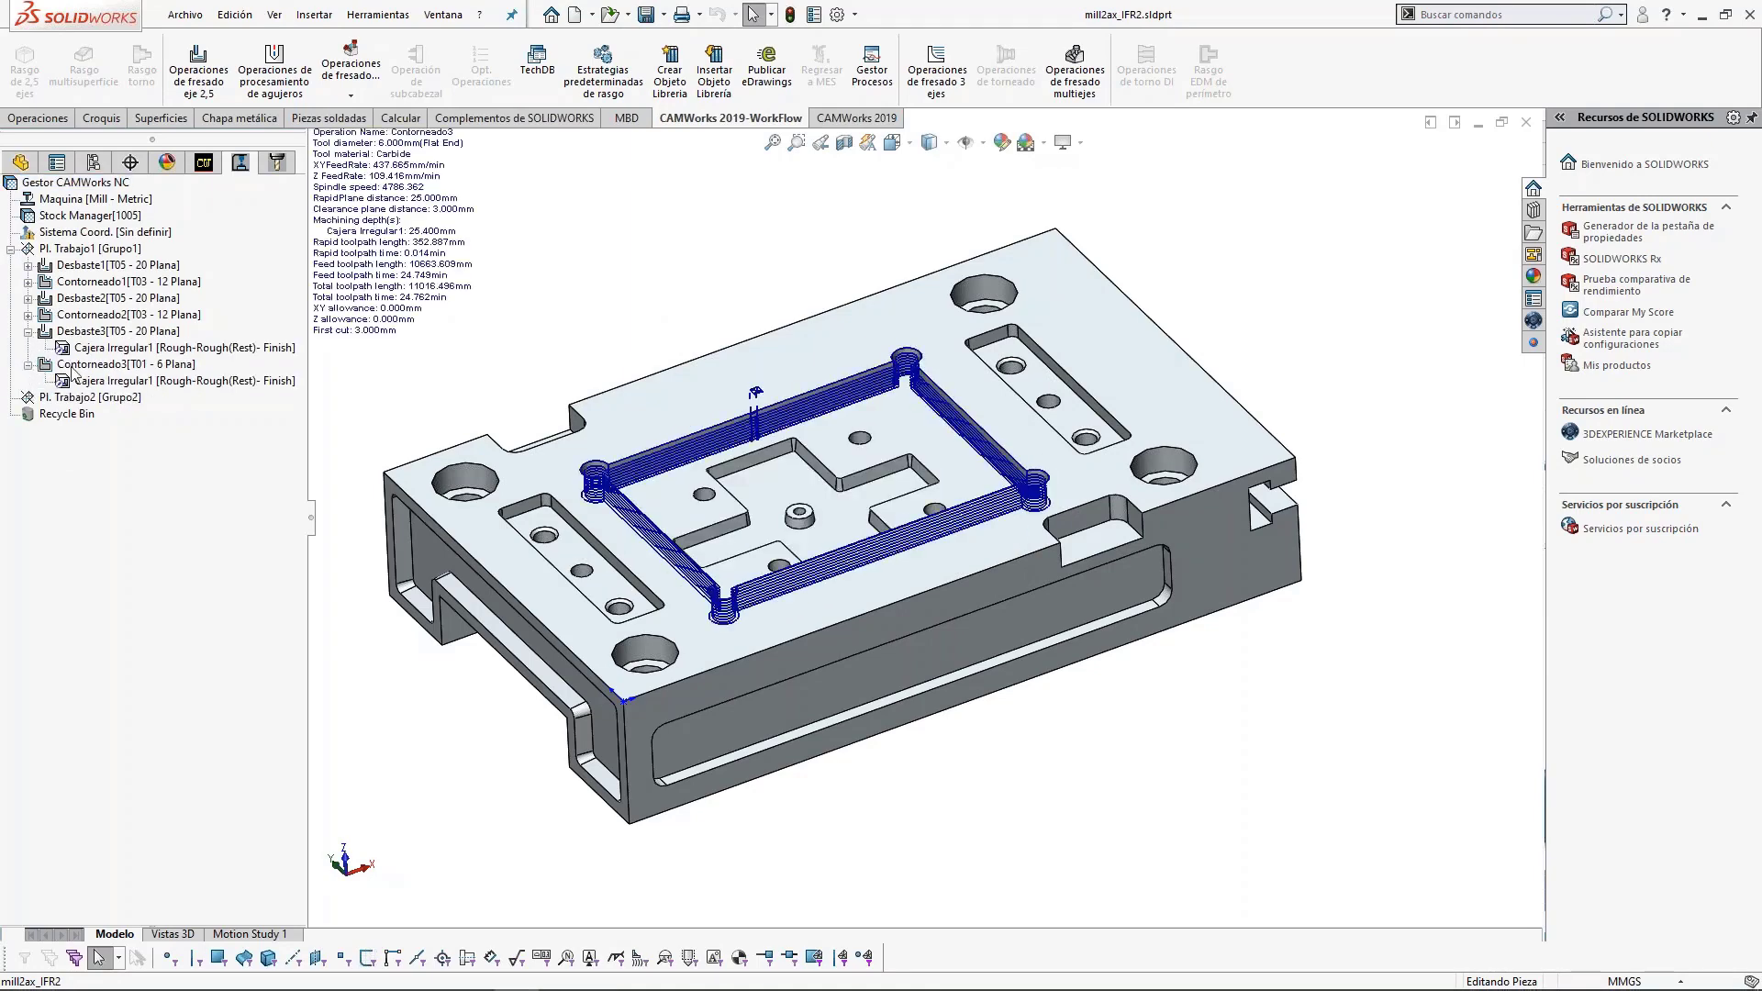
{"action": "mouse_move", "coordinate": [120, 371]}
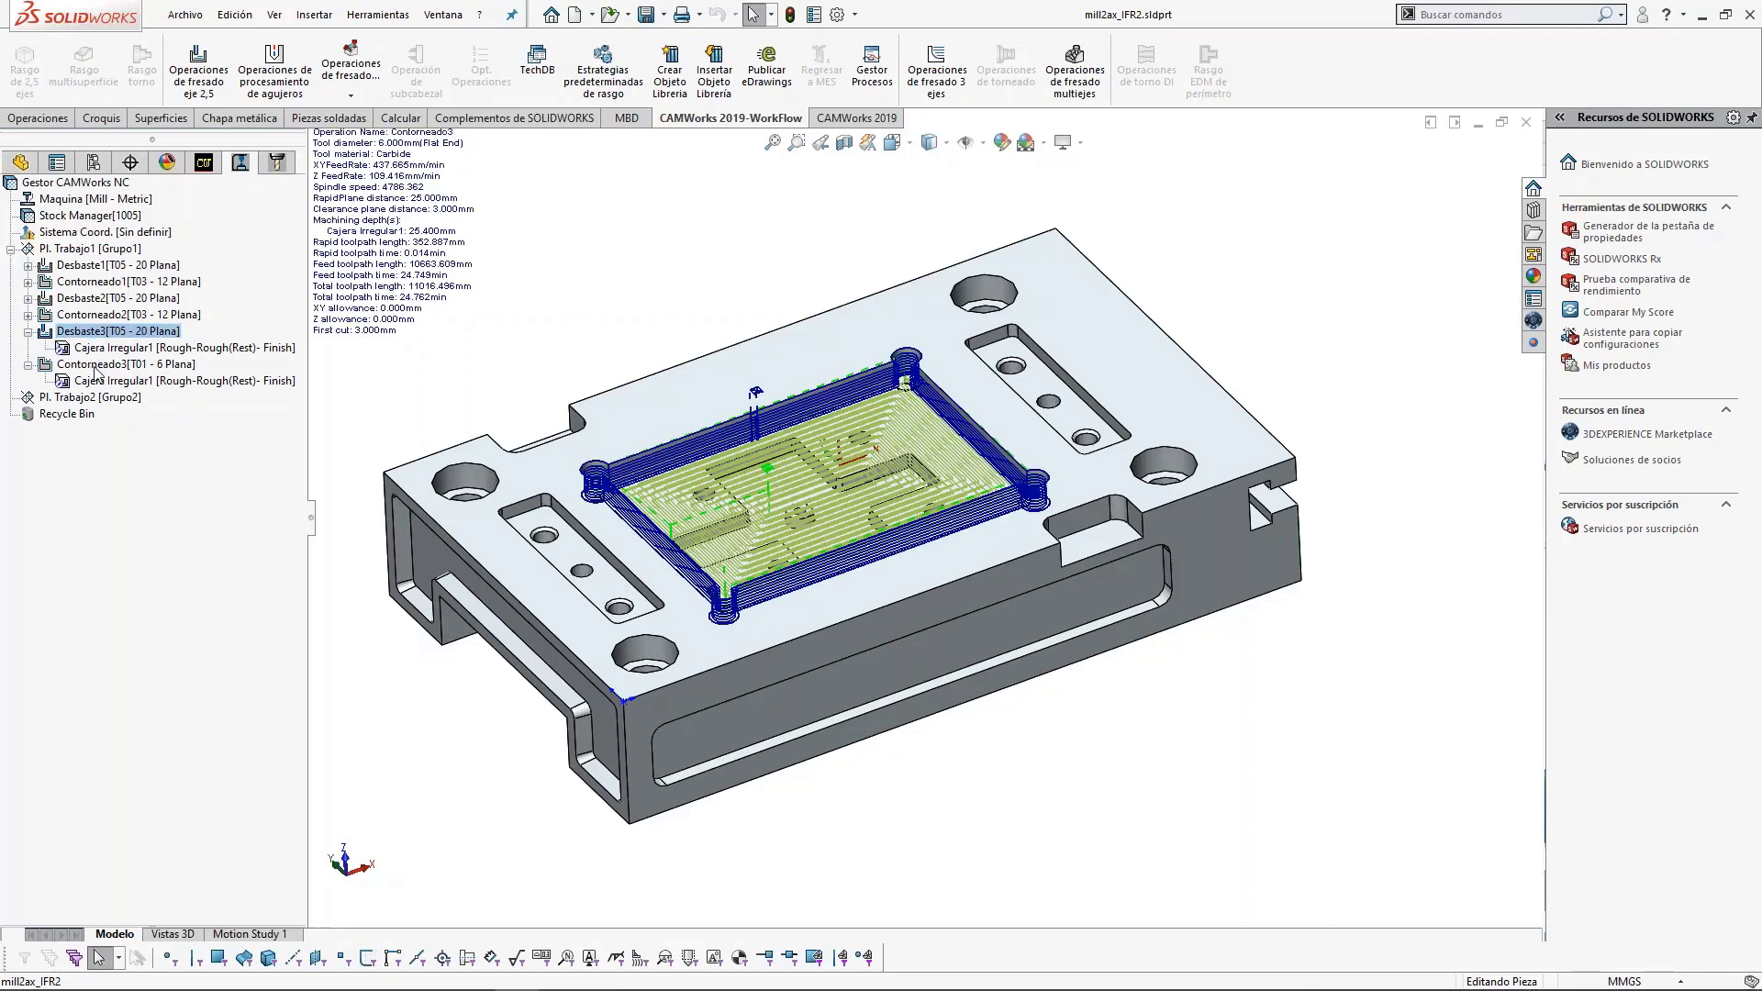
{"action": "left_click", "coordinate": [88, 364]}
{"action": "left_click", "coordinate": [204, 162]}
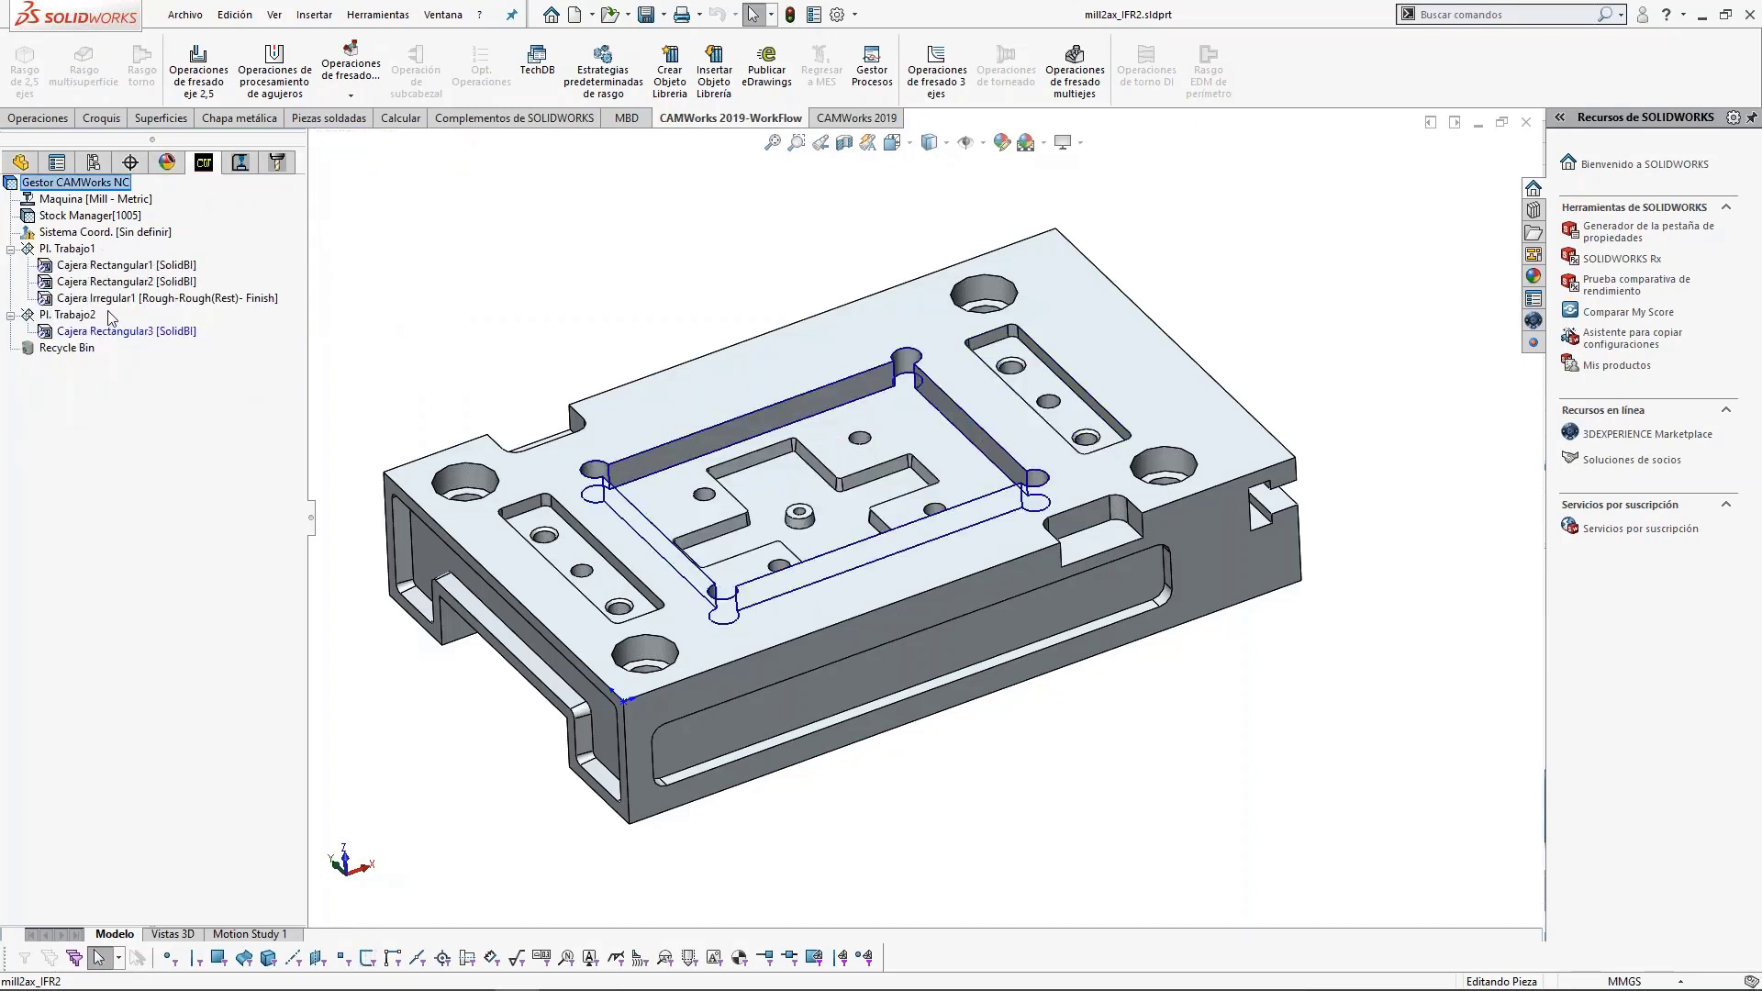
{"action": "right_click", "coordinate": [80, 305]}
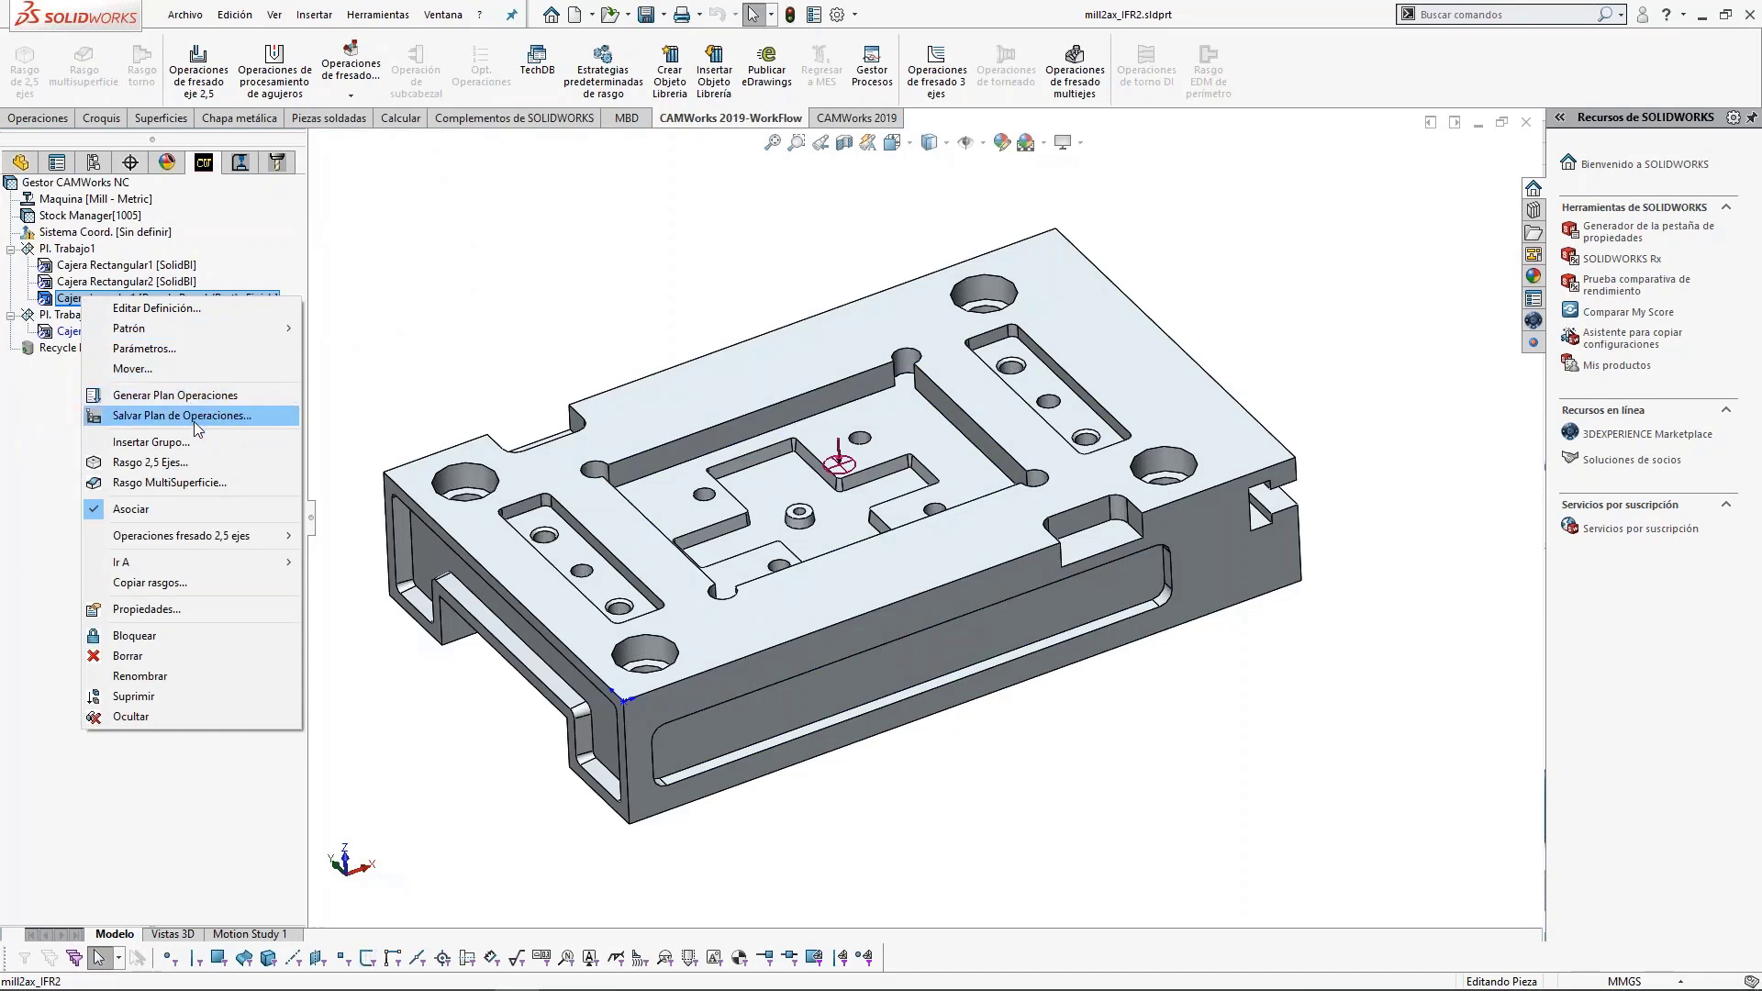
{"action": "left_click", "coordinate": [175, 395]}
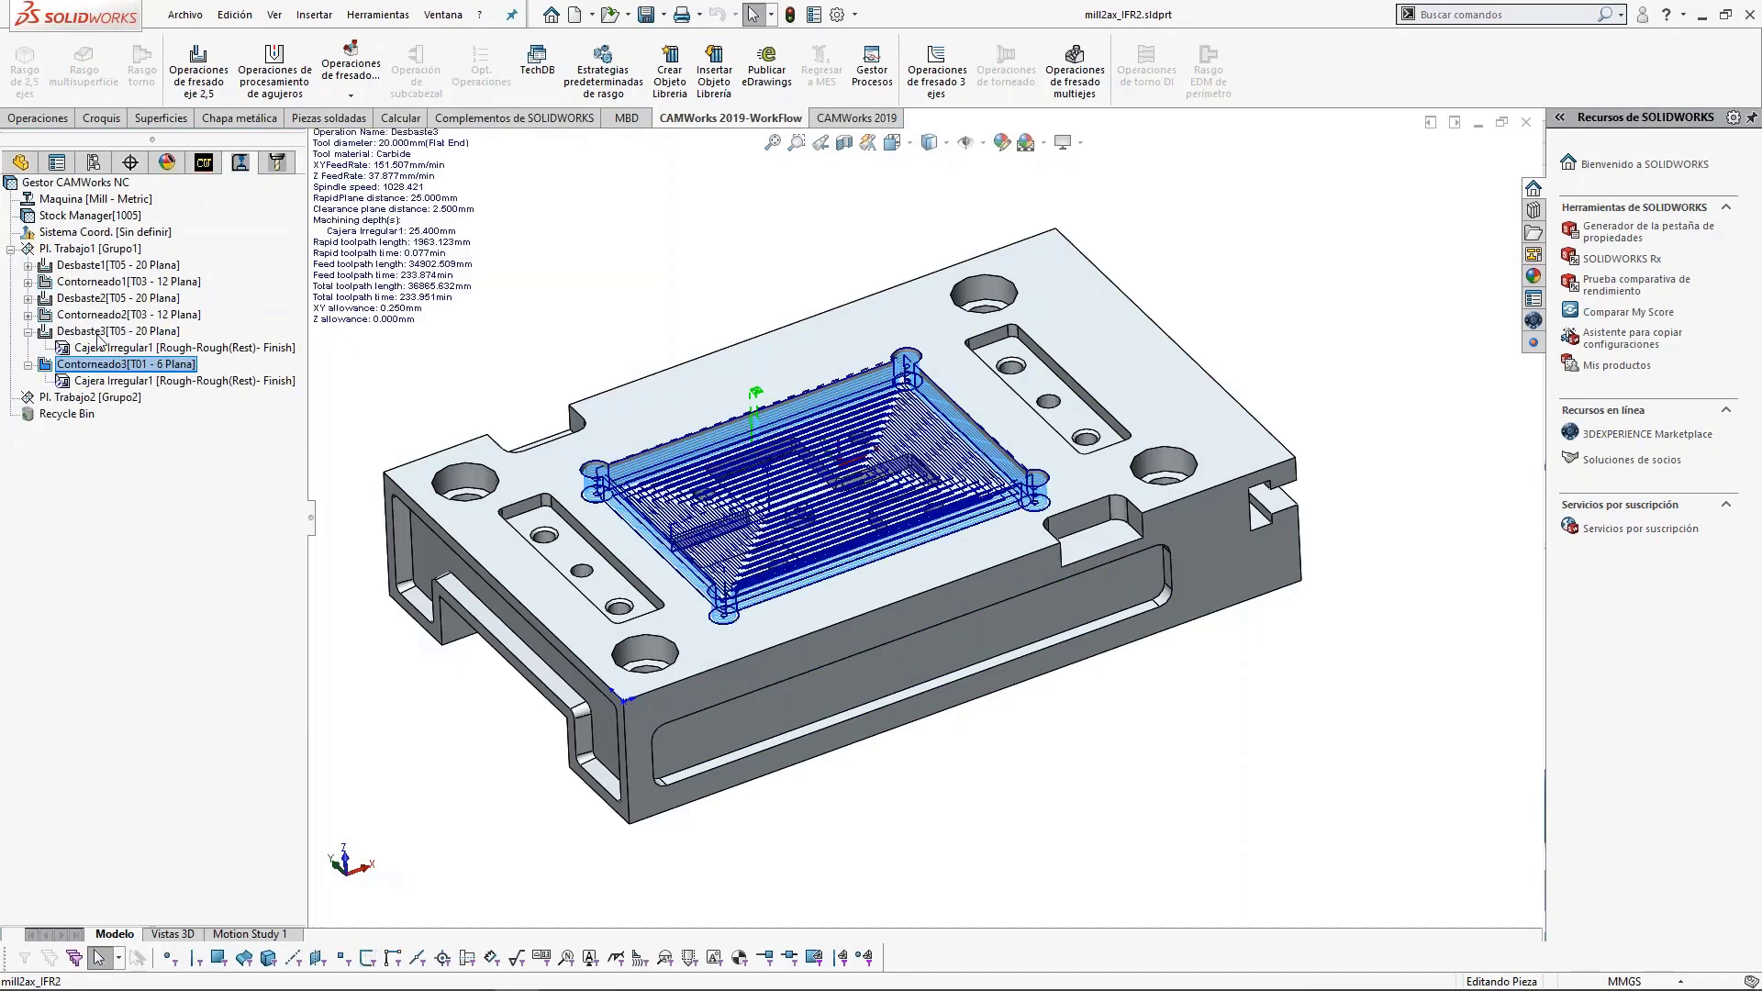
{"action": "left_click", "coordinate": [92, 331]}
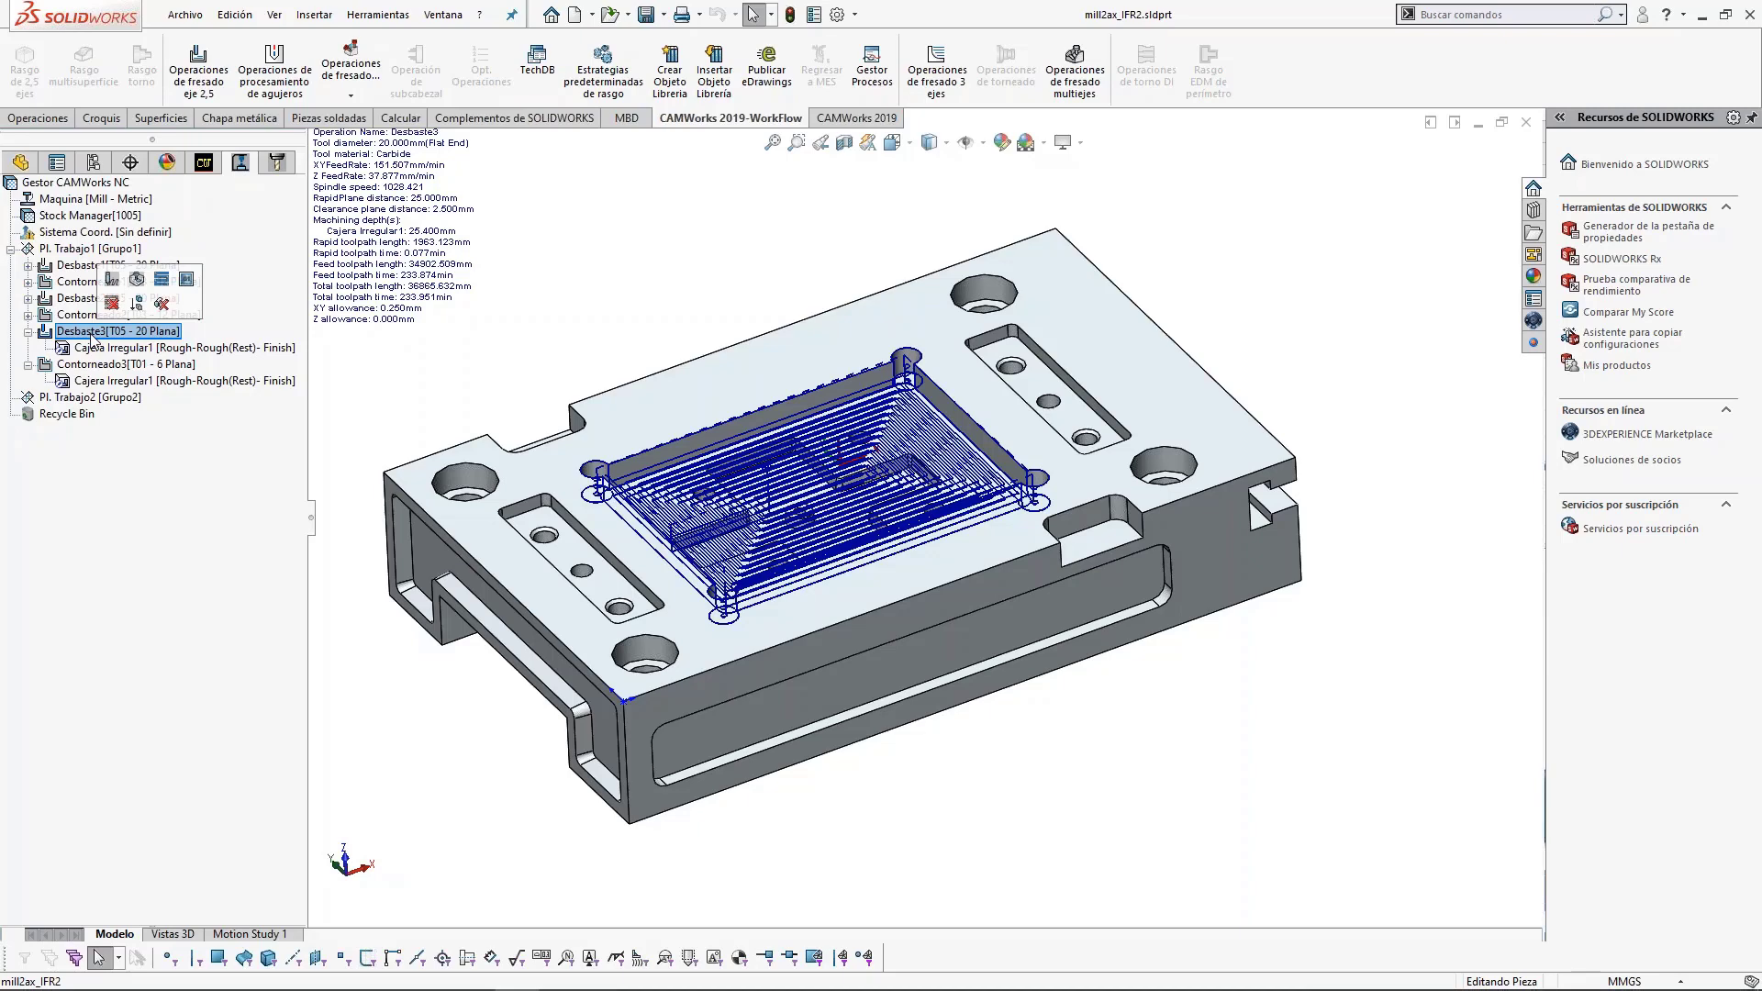
{"action": "double_click", "coordinate": [91, 347]}
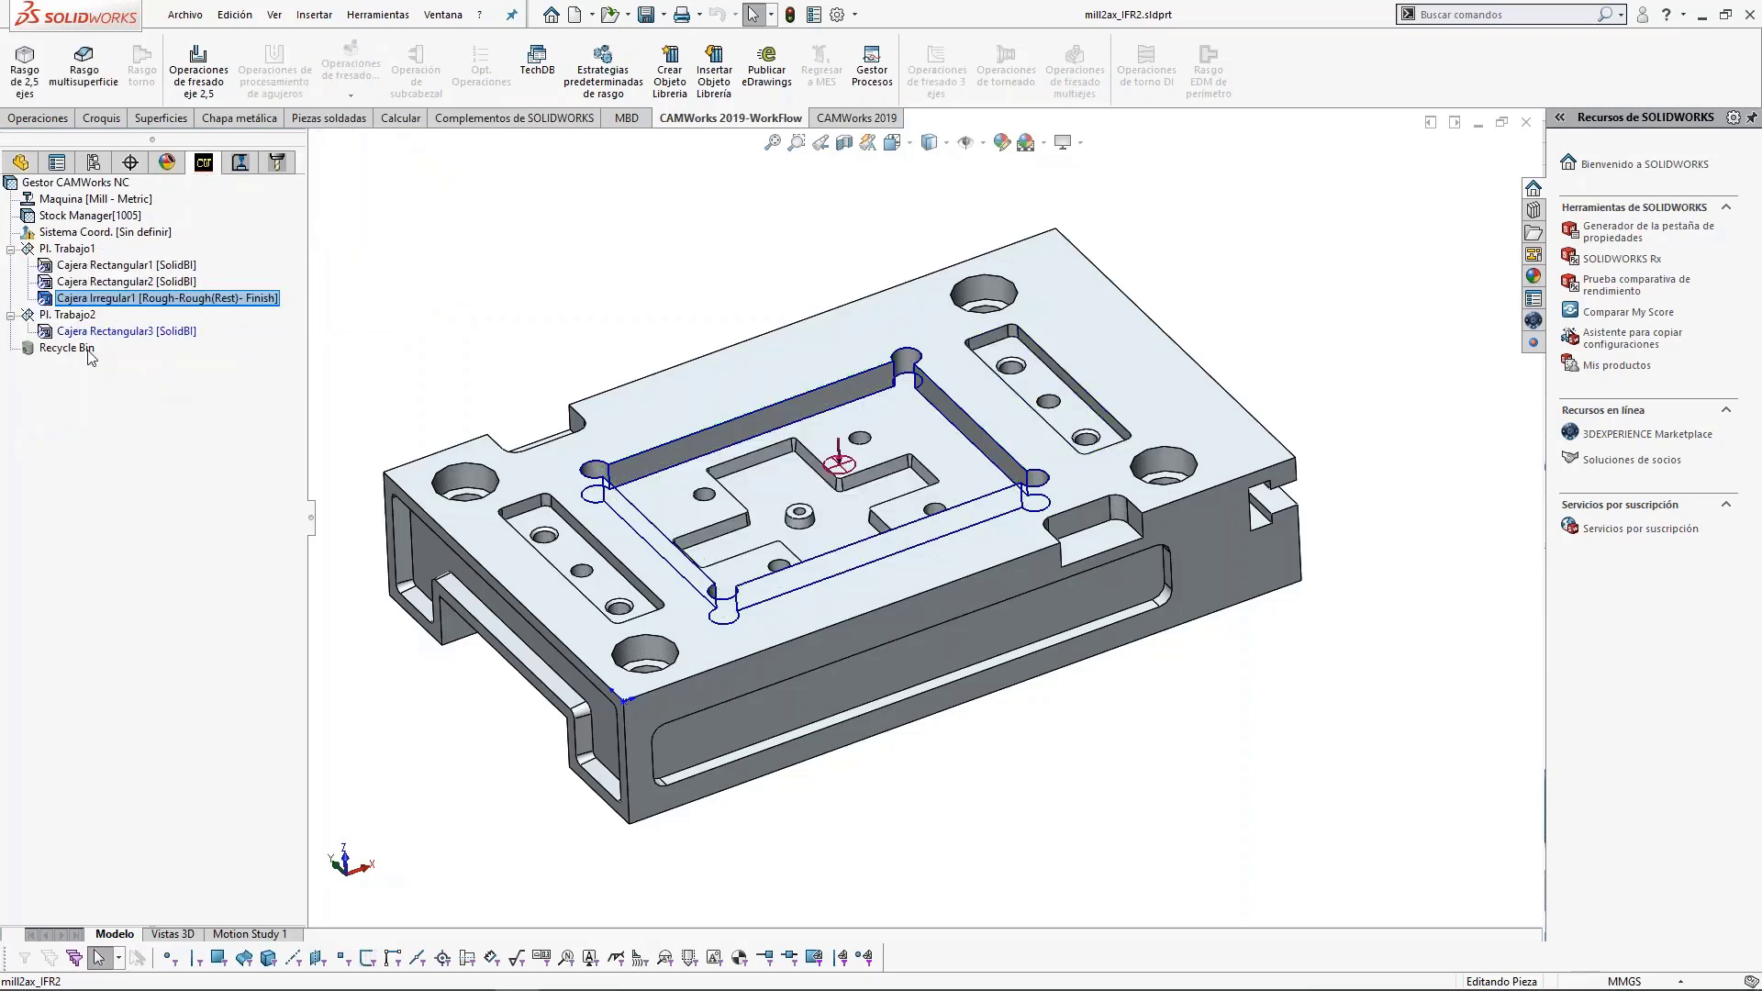
Save Cajera Irregular1's operation plan to the TechDB as a new feature condition with a new strategy named SolidBI.
{"action": "right_click", "coordinate": [101, 299]}
{"action": "left_click", "coordinate": [165, 425]}
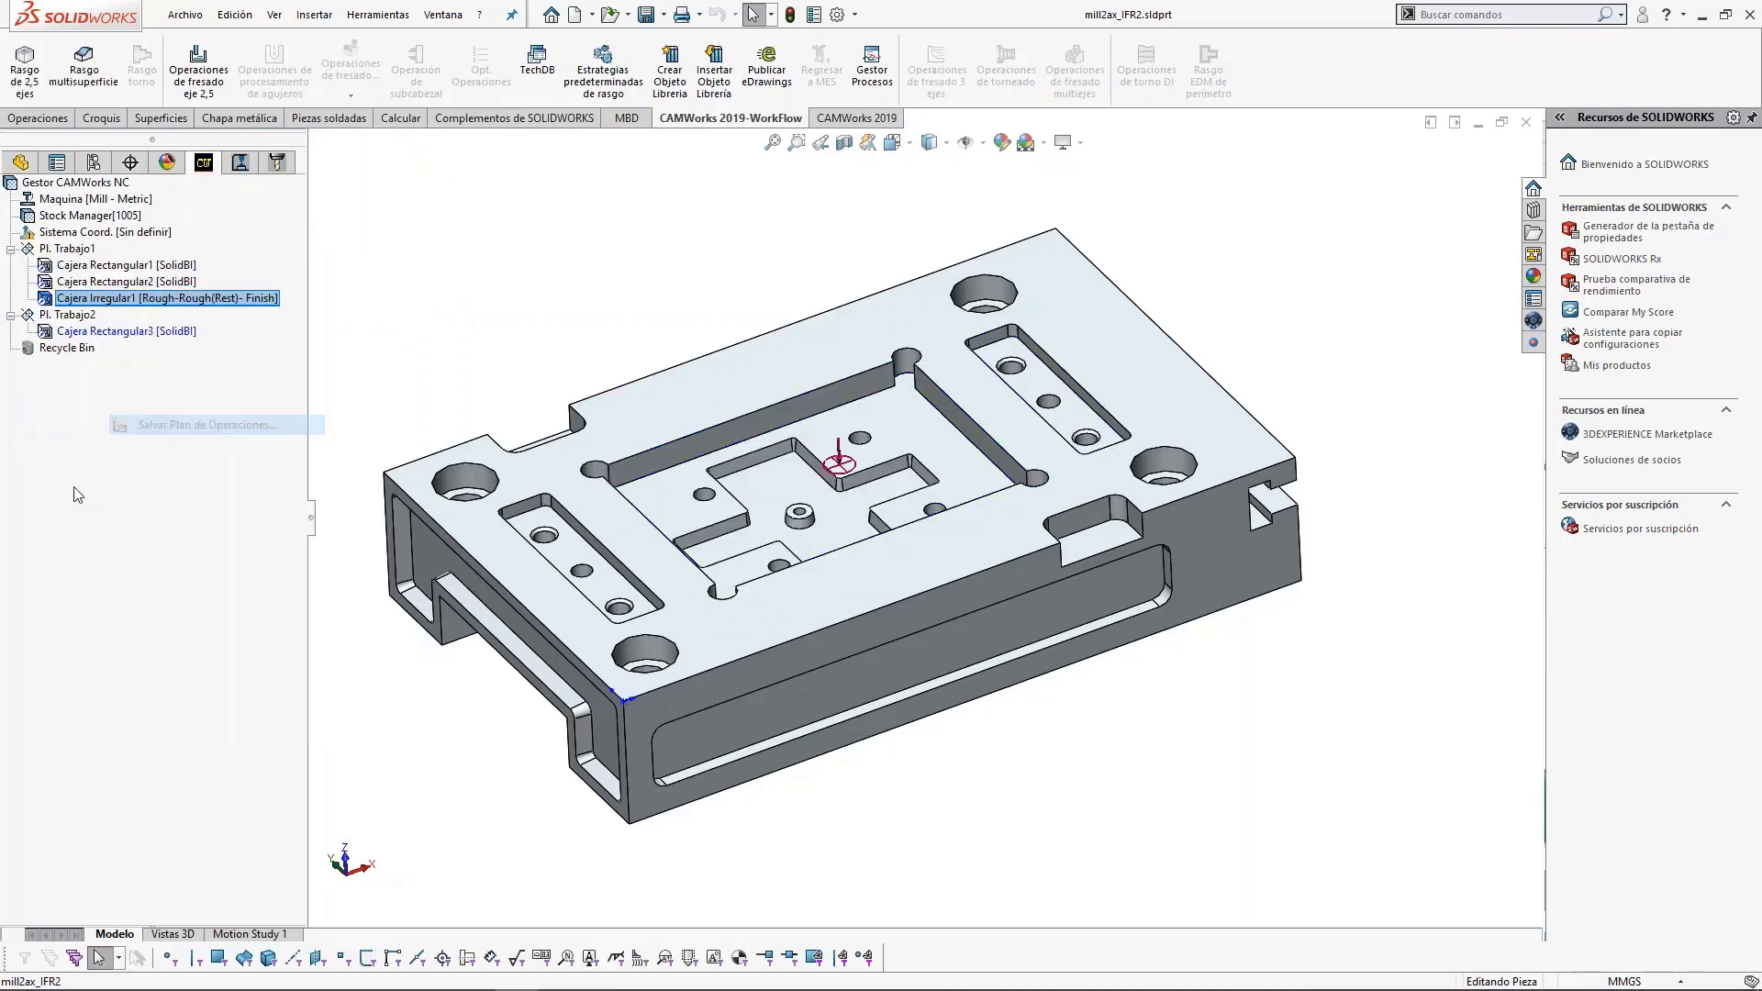
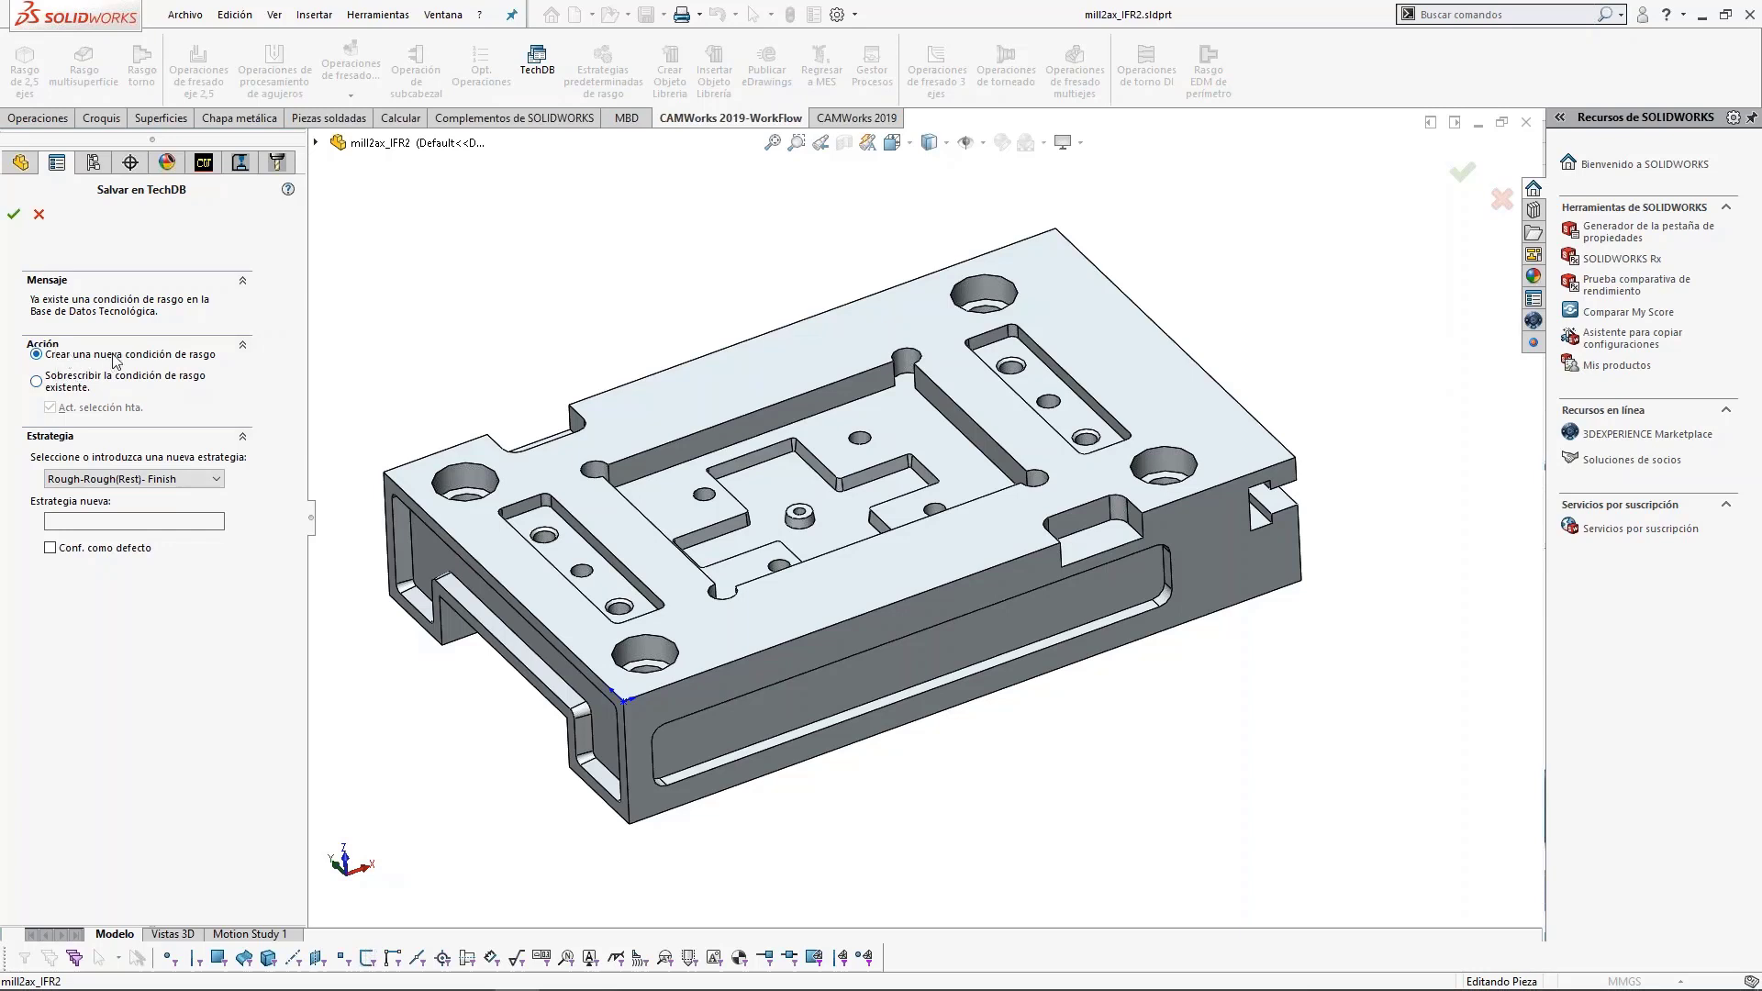
{"action": "left_click", "coordinate": [139, 486]}
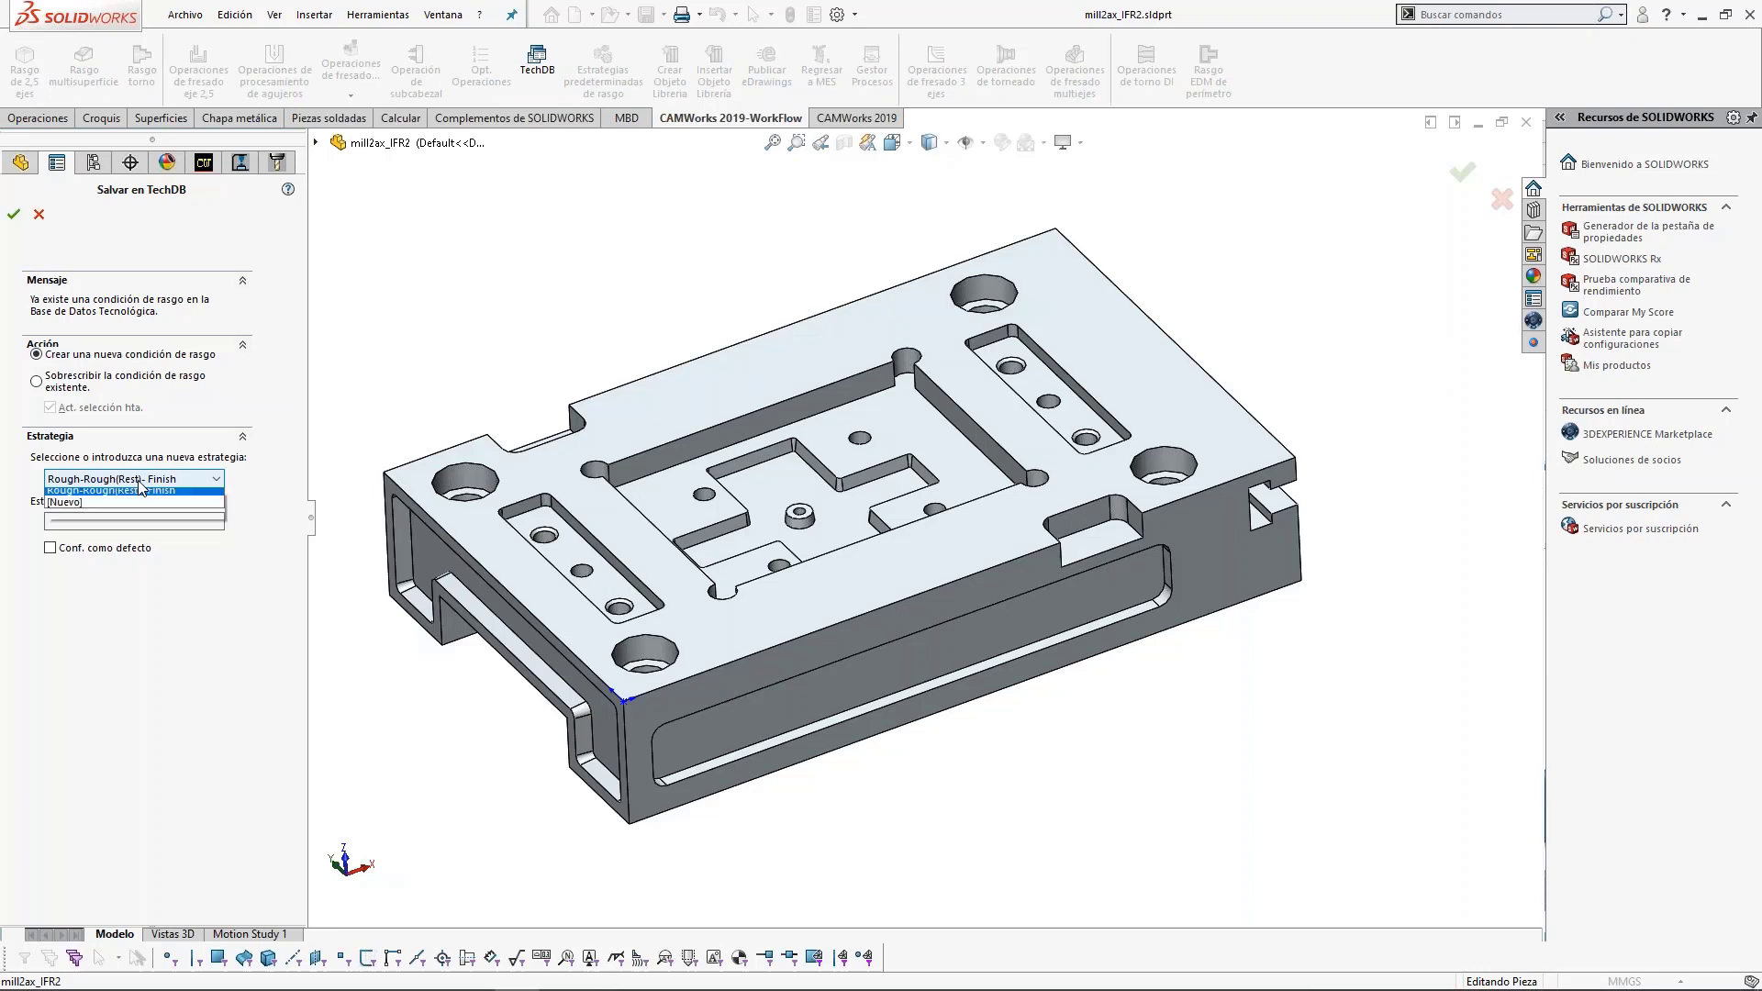
{"action": "left_click", "coordinate": [65, 601]}
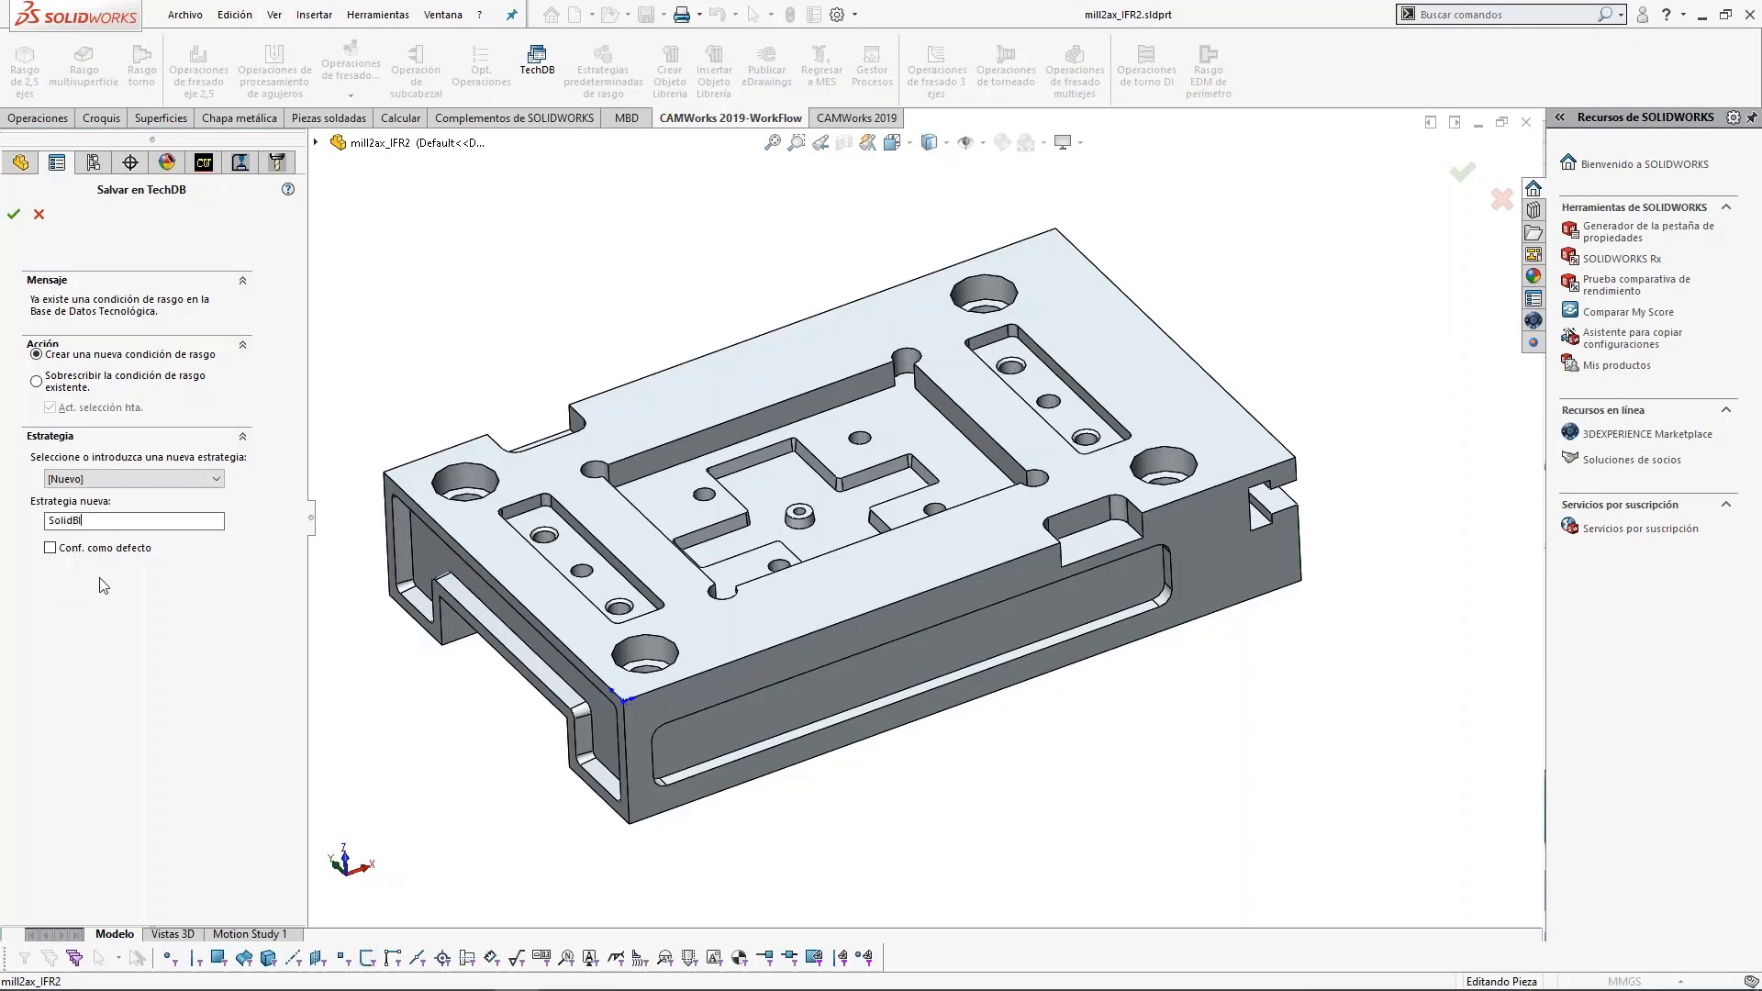
{"action": "left_click", "coordinate": [13, 216]}
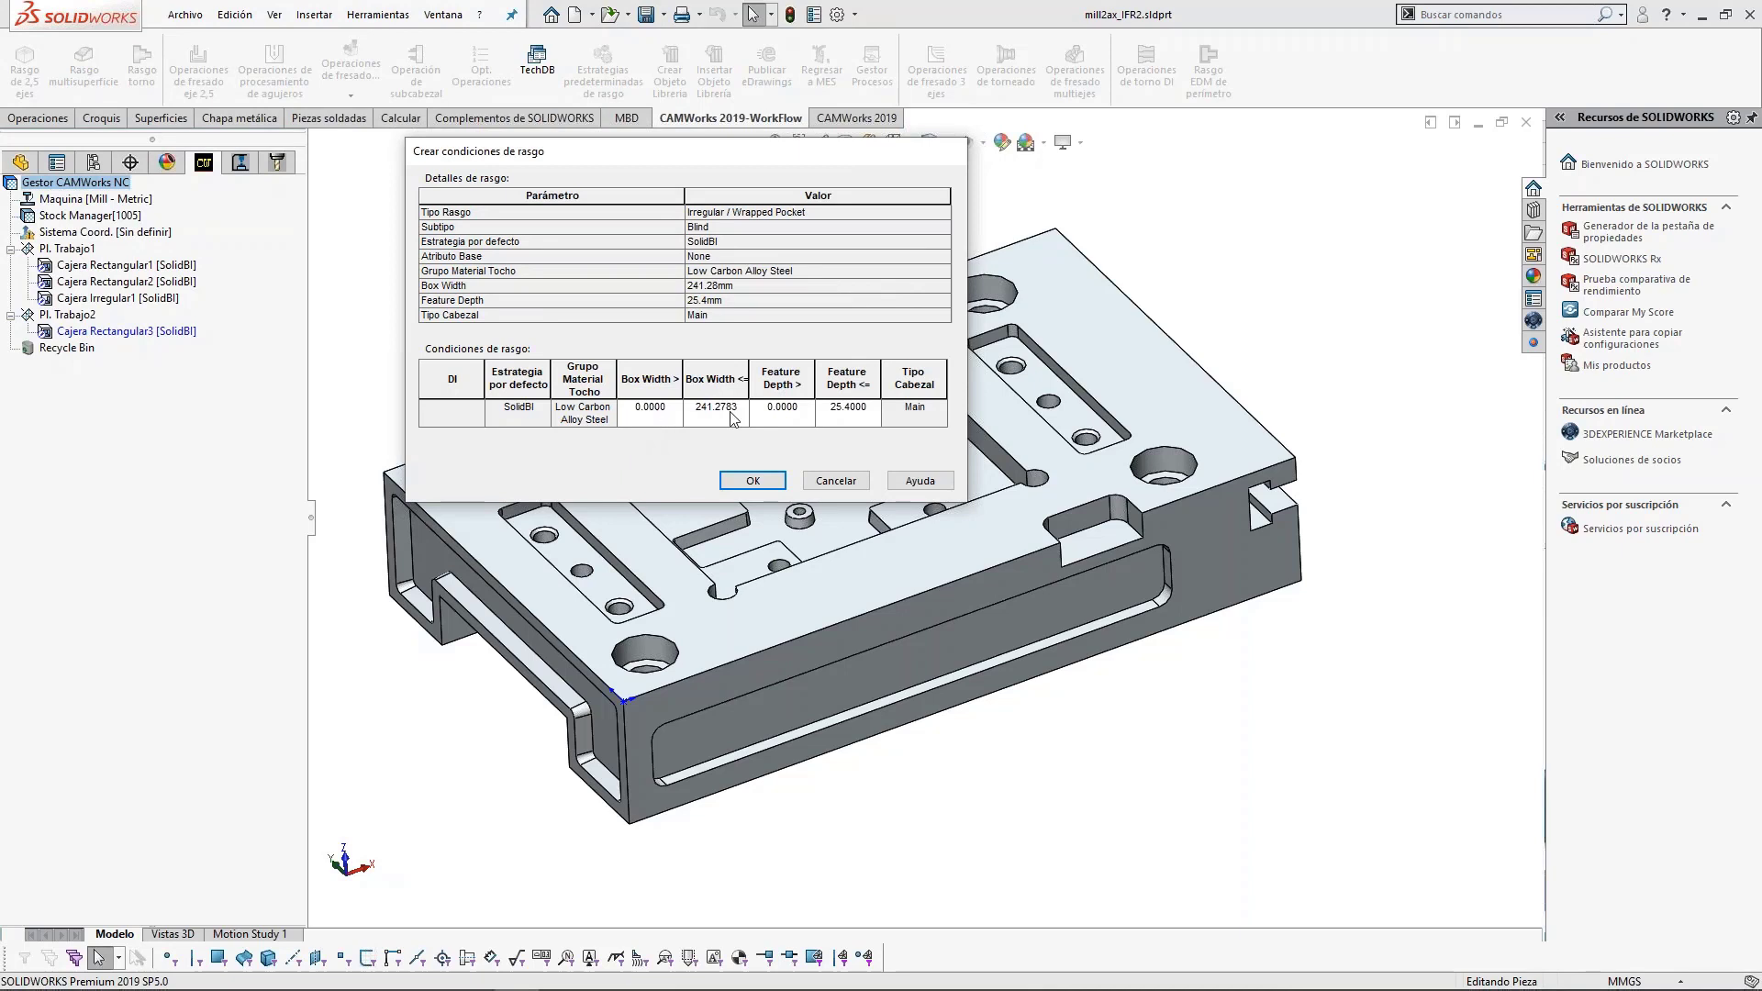
Set the new irregular pocket condition's maximum Box Width and maximum Feature Depth to 500 mm and create it.
{"action": "left_click", "coordinate": [736, 411]}
{"action": "left_click_drag", "start_coordinate": [747, 408], "coordinate": [680, 407]}
{"action": "type", "text": "500"}
{"action": "left_click", "coordinate": [852, 408]}
{"action": "left_click", "coordinate": [752, 481]}
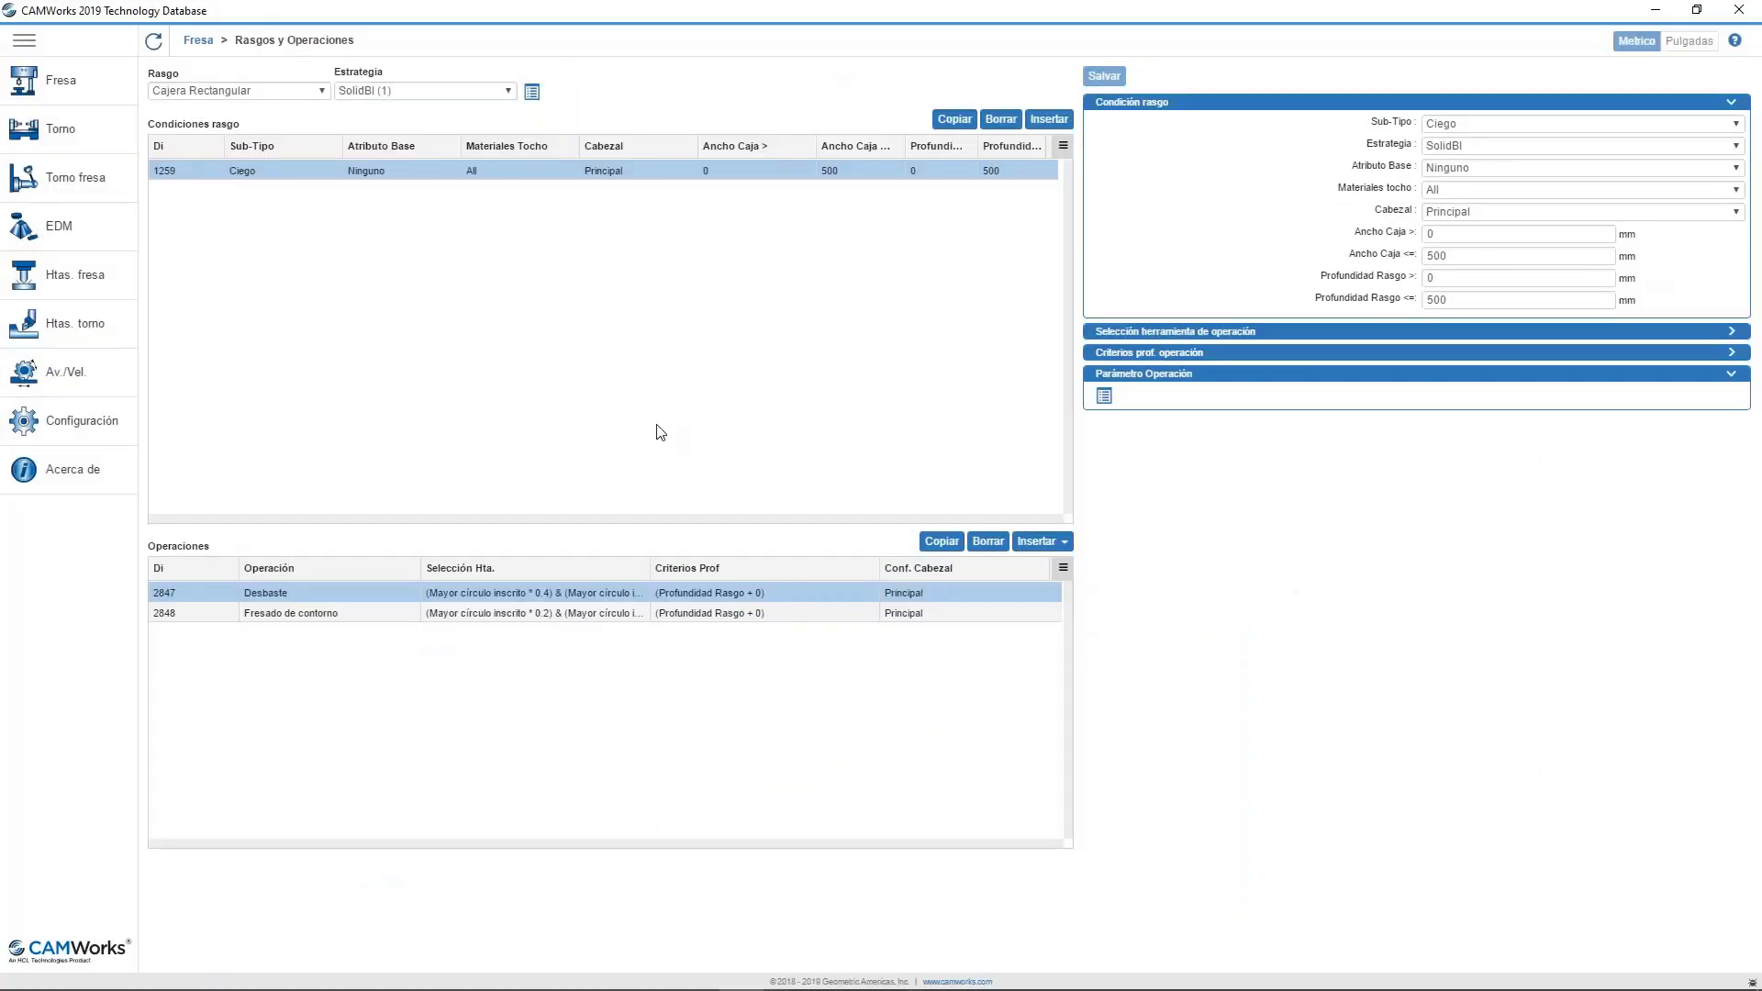
In the CAMWorks Technology Database, set the stock materials of the Cajera Wrapped Irregular SolidBI condition to All.
{"action": "left_click", "coordinate": [294, 94]}
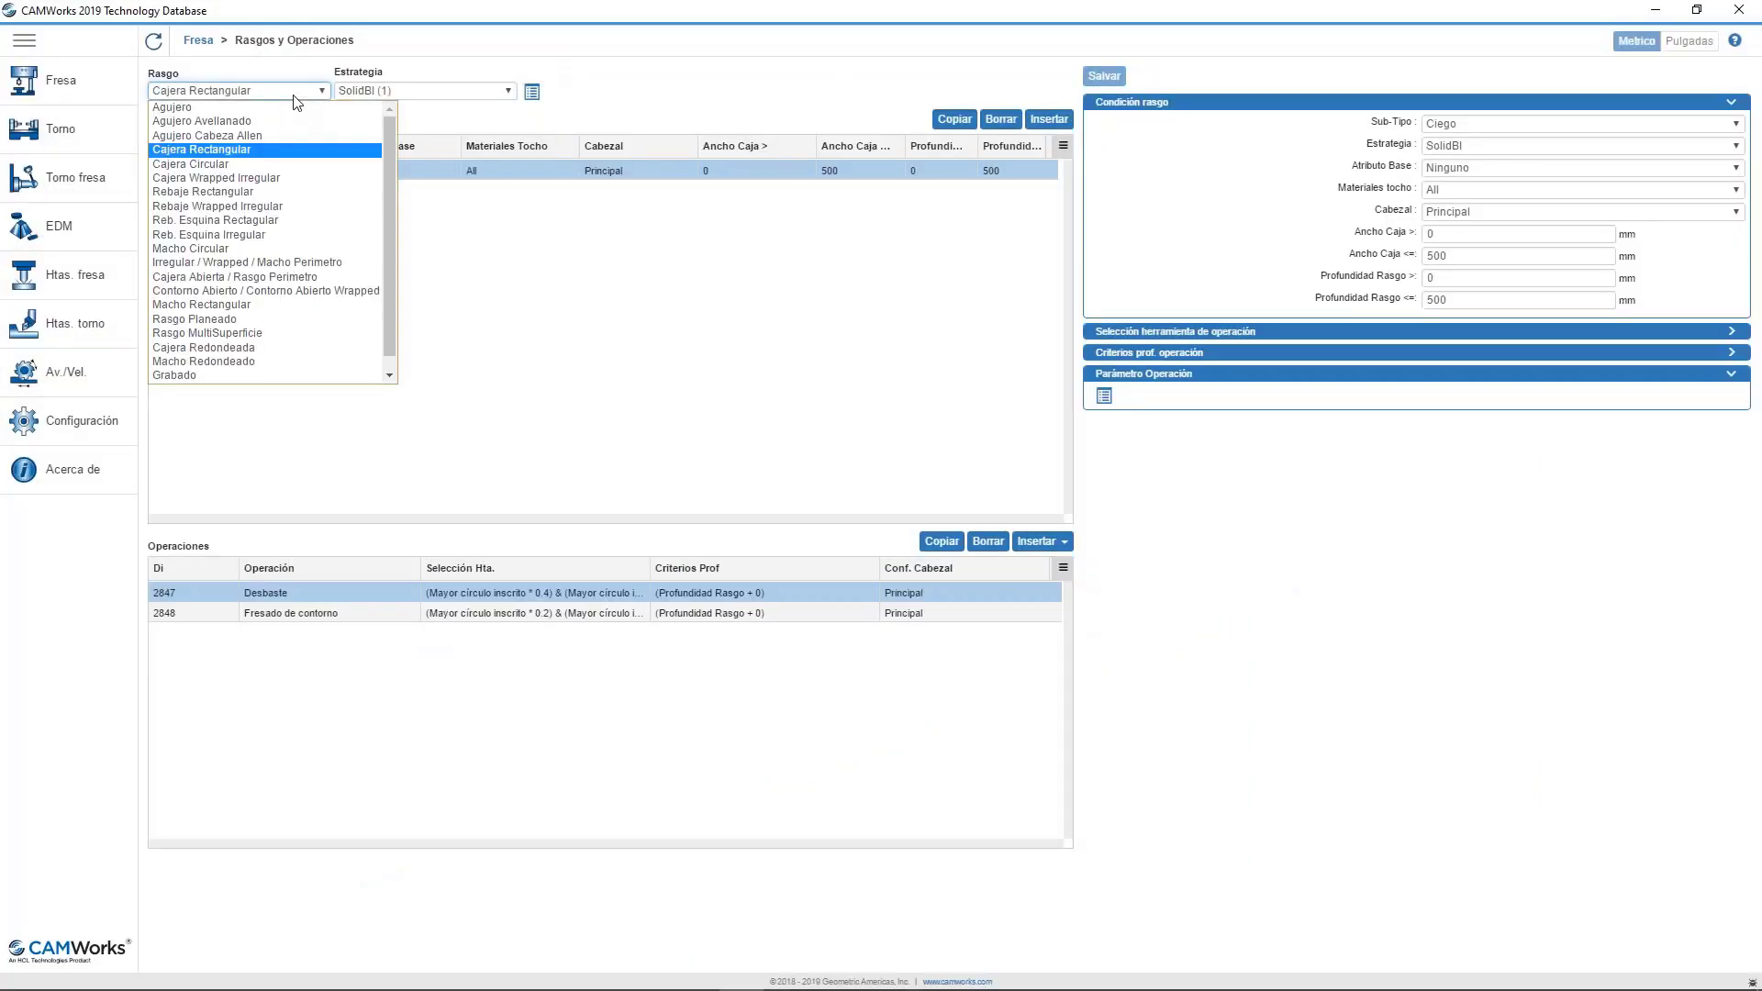
{"action": "left_click", "coordinate": [257, 179]}
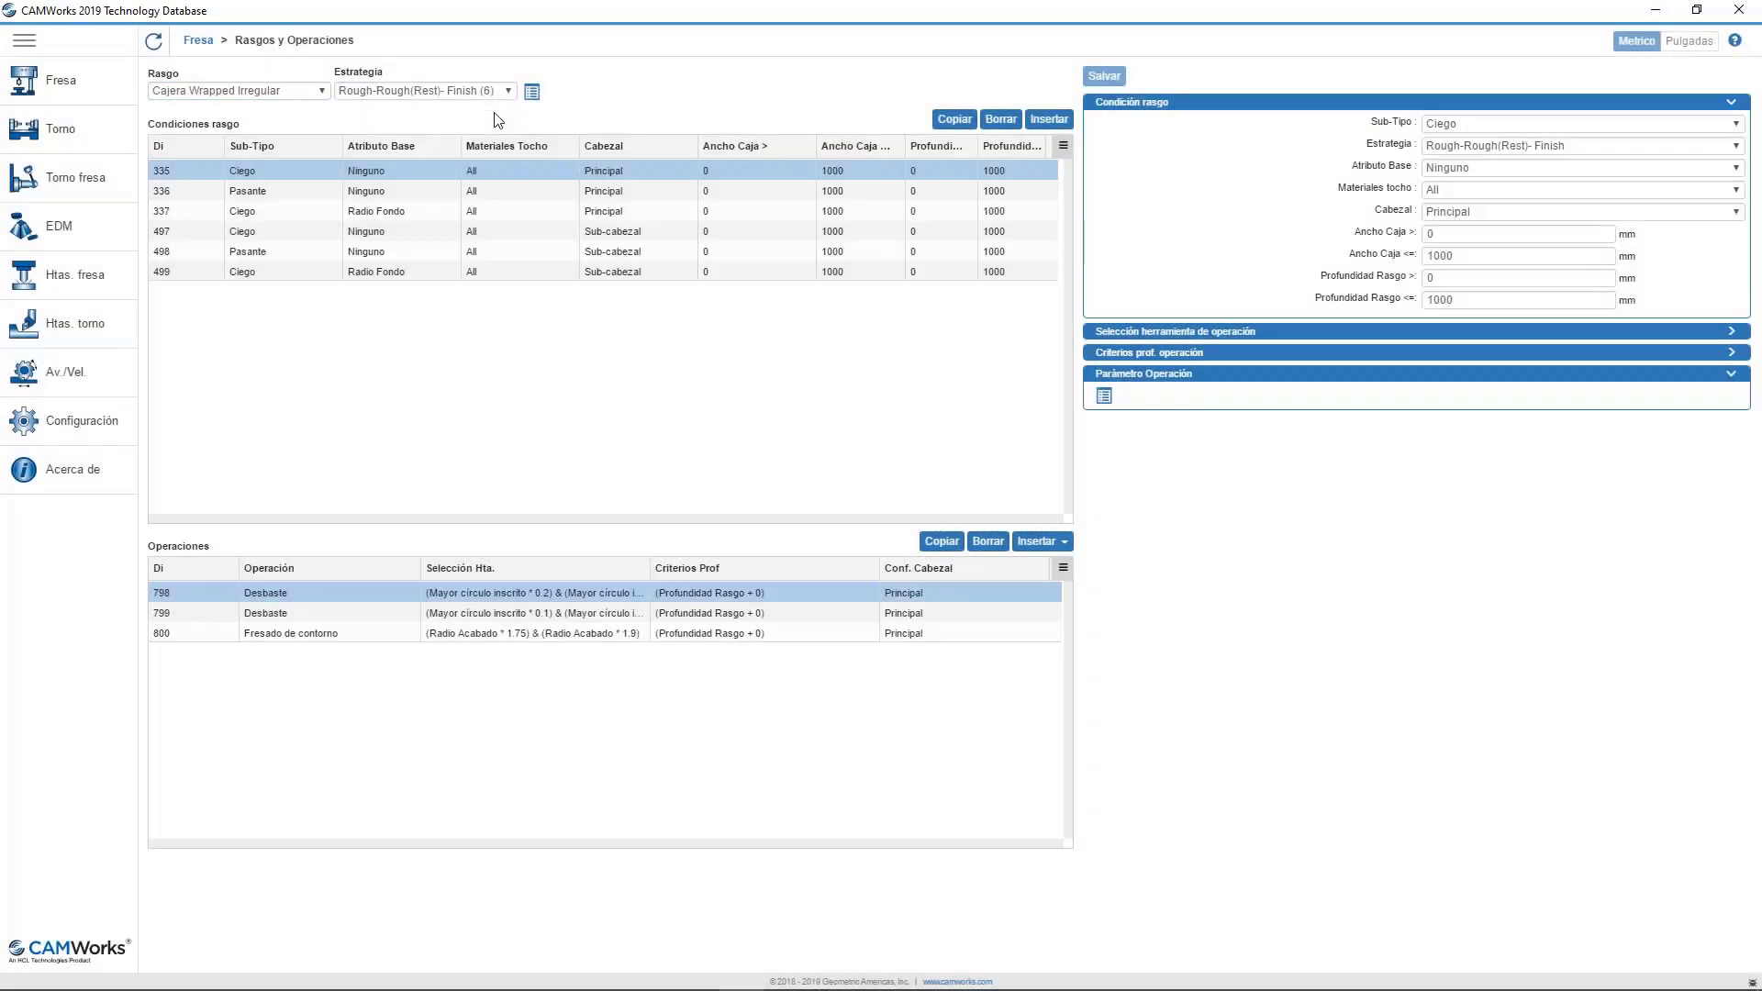
{"action": "left_click", "coordinate": [510, 91]}
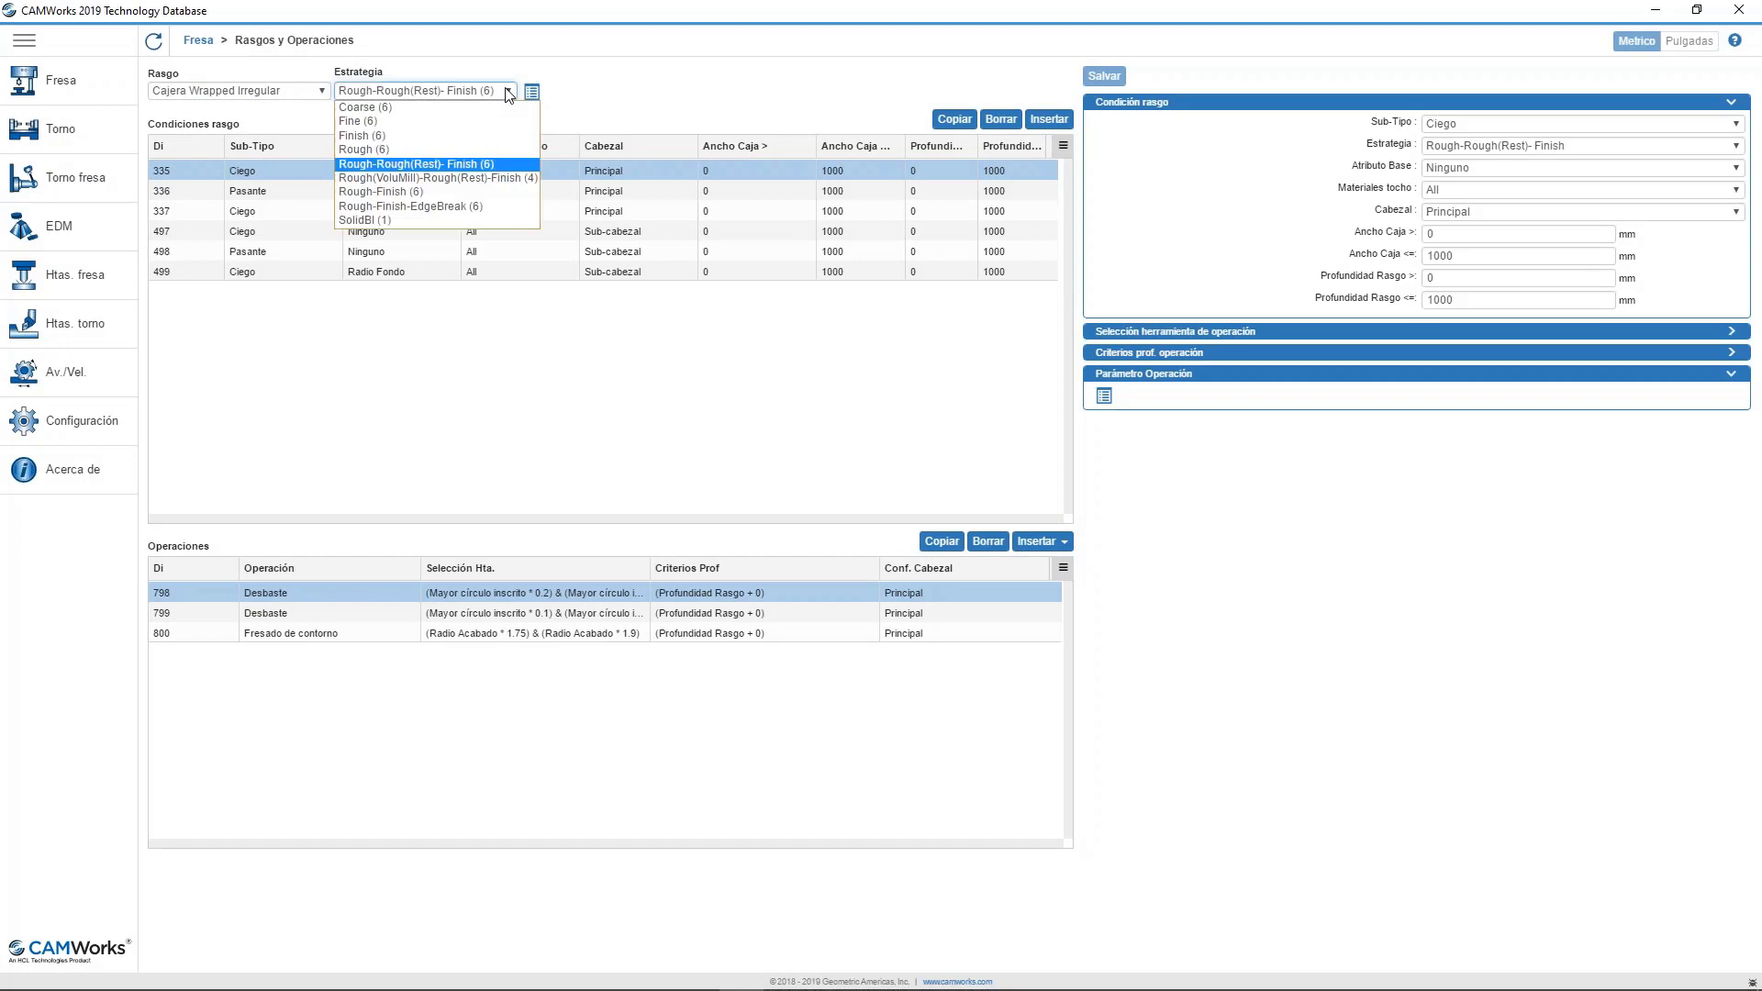
{"action": "left_click", "coordinate": [387, 222]}
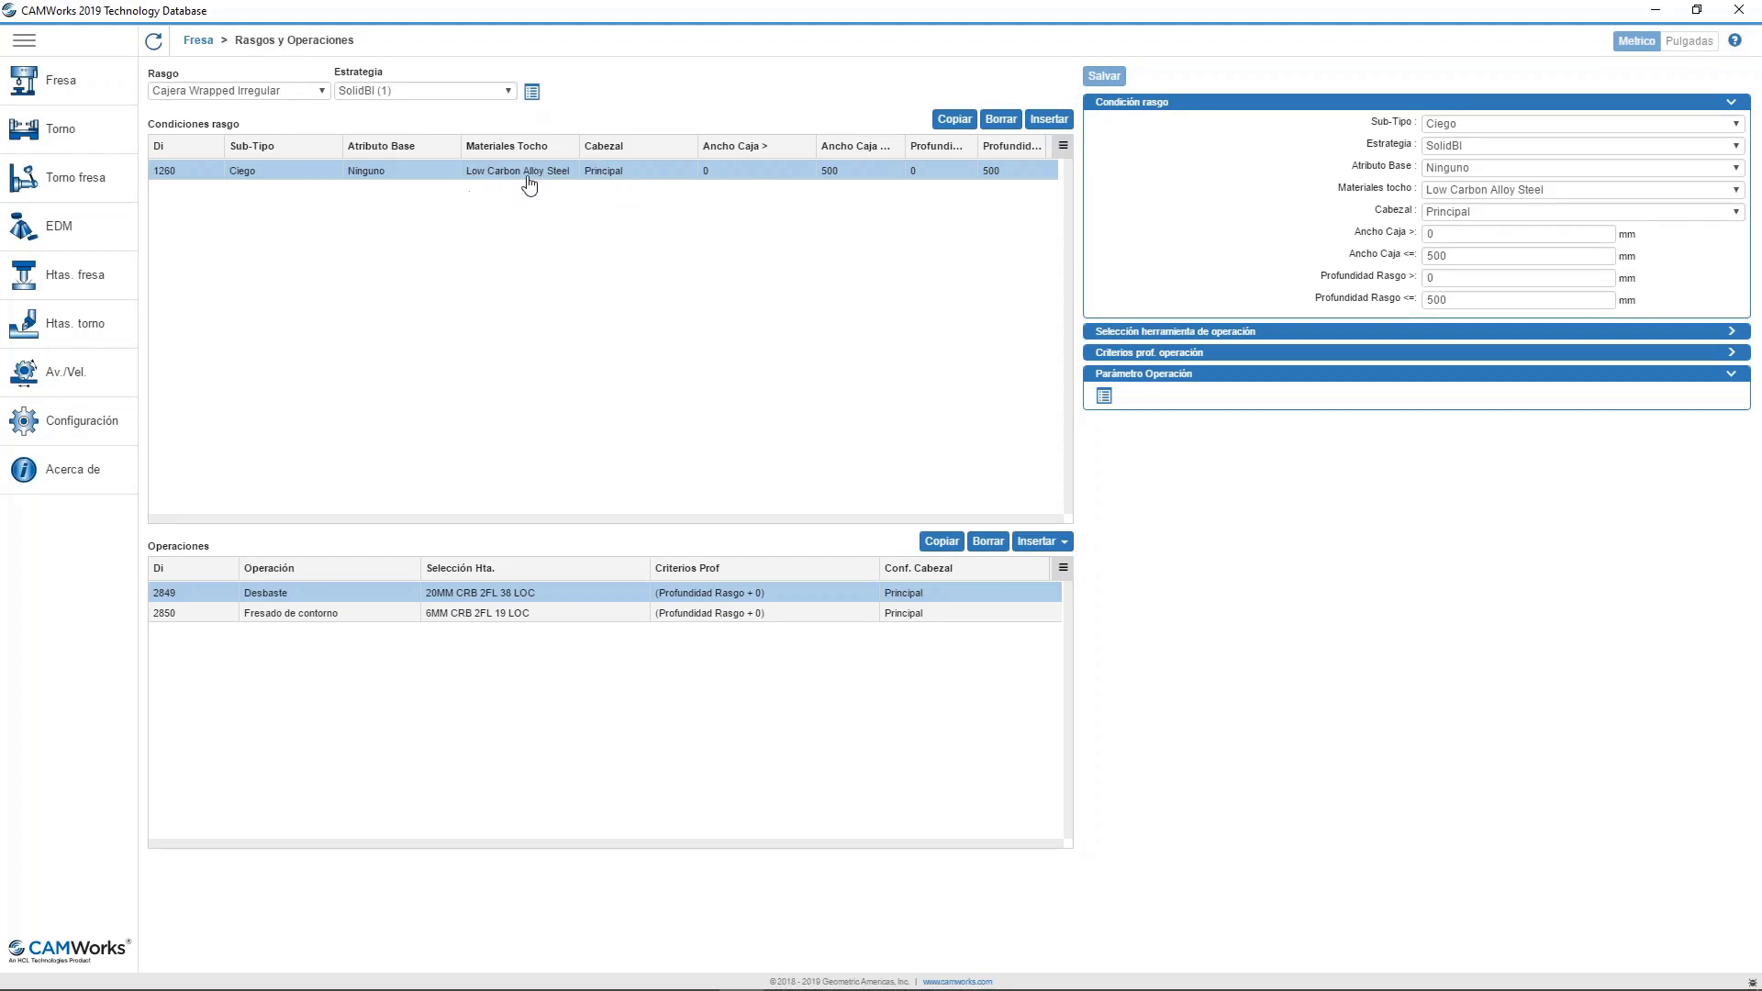
{"action": "left_click", "coordinate": [1468, 189]}
{"action": "left_click", "coordinate": [1471, 207]}
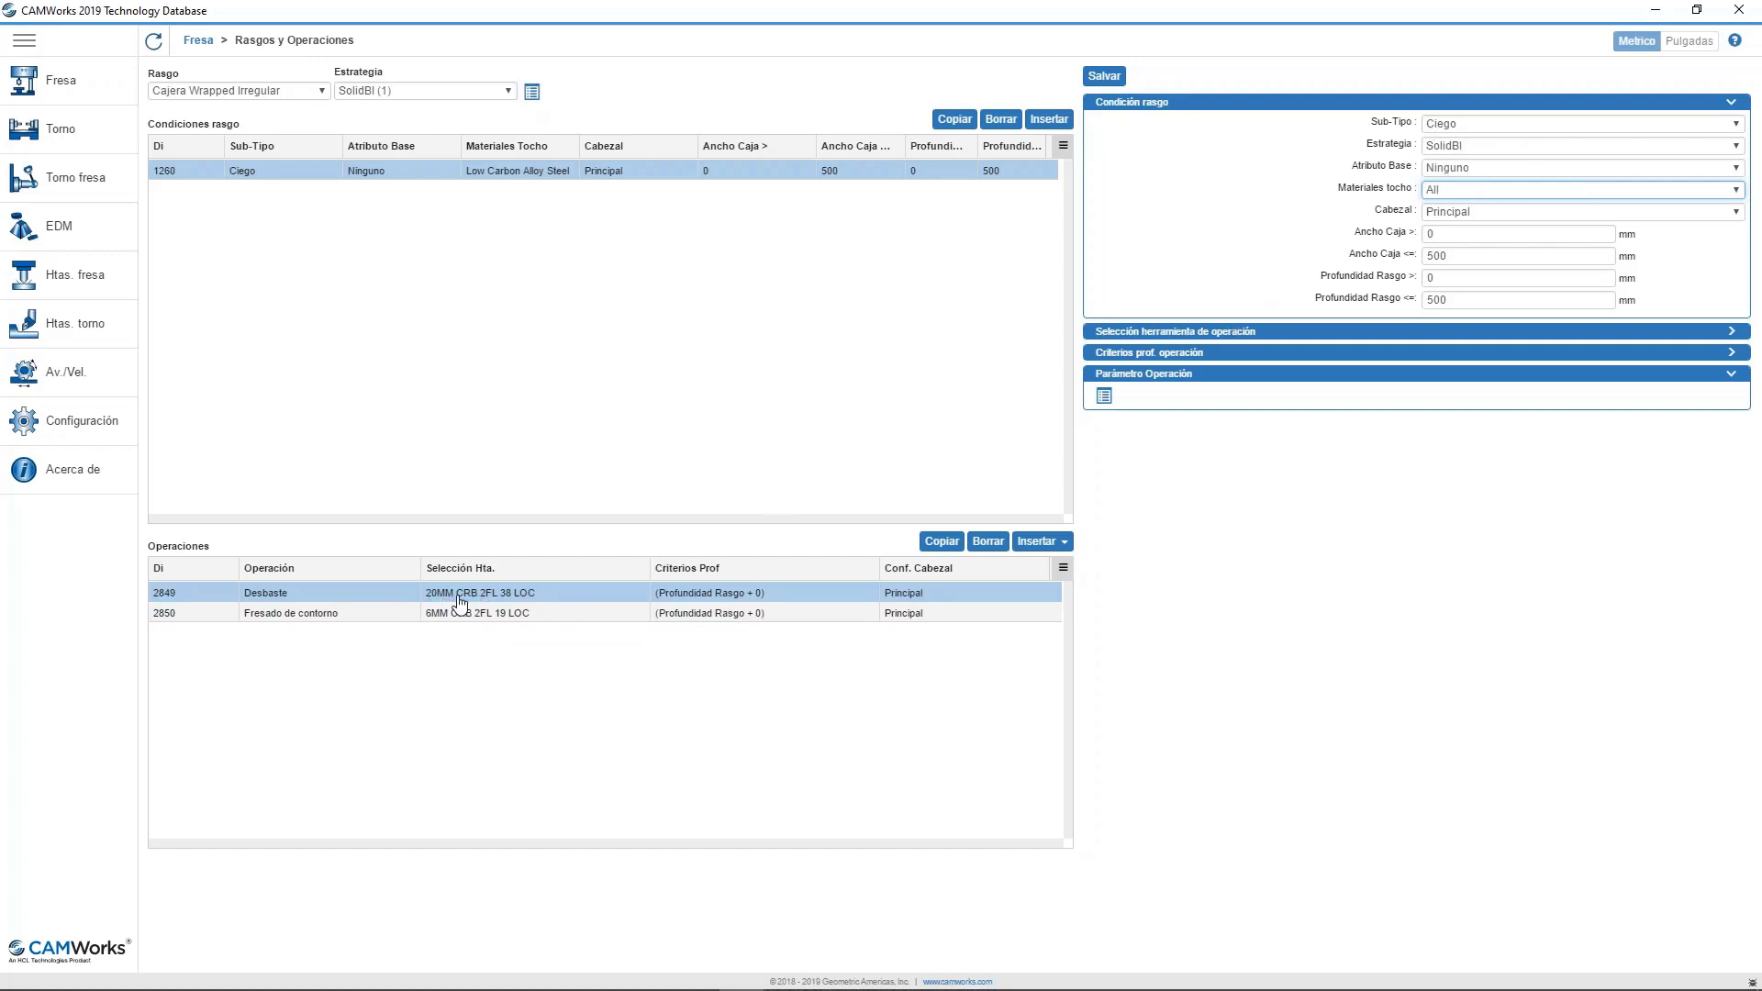
Select the Desbaste tool by expression, with its lower diameter limit as Mayor círculo inscrito * 0.4.
{"action": "left_click", "coordinate": [1256, 332]}
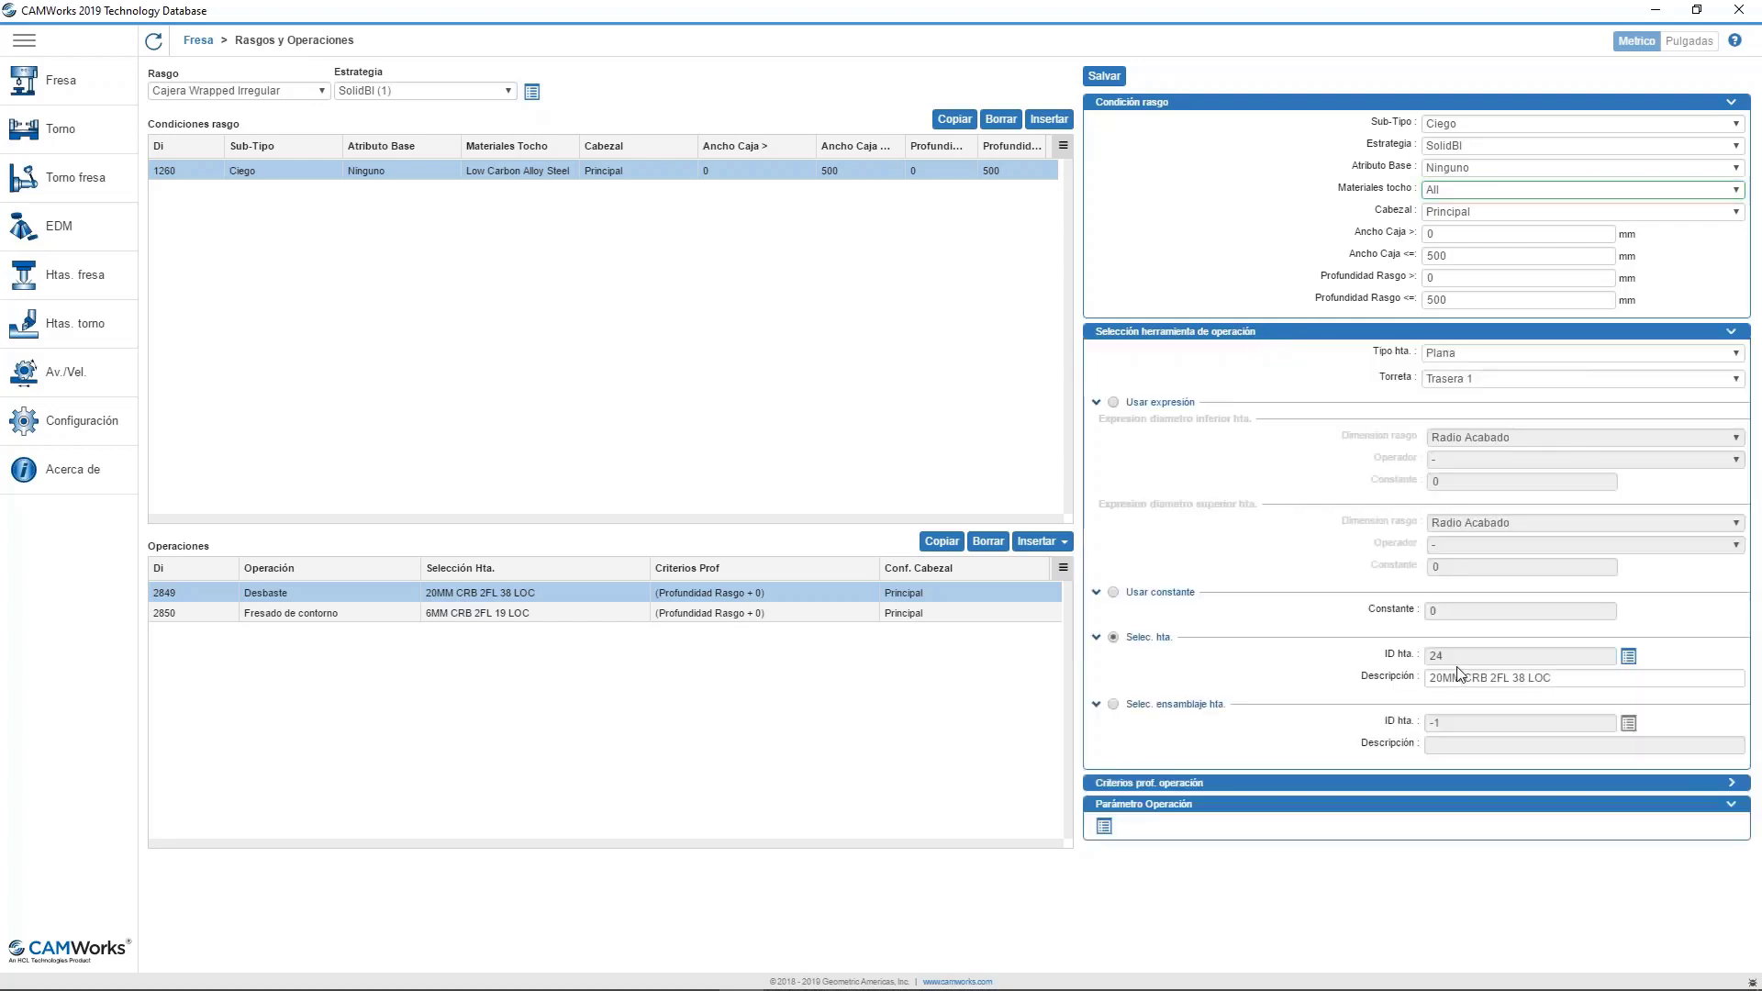
{"action": "left_click", "coordinate": [1113, 402]}
{"action": "left_click", "coordinate": [1564, 439]}
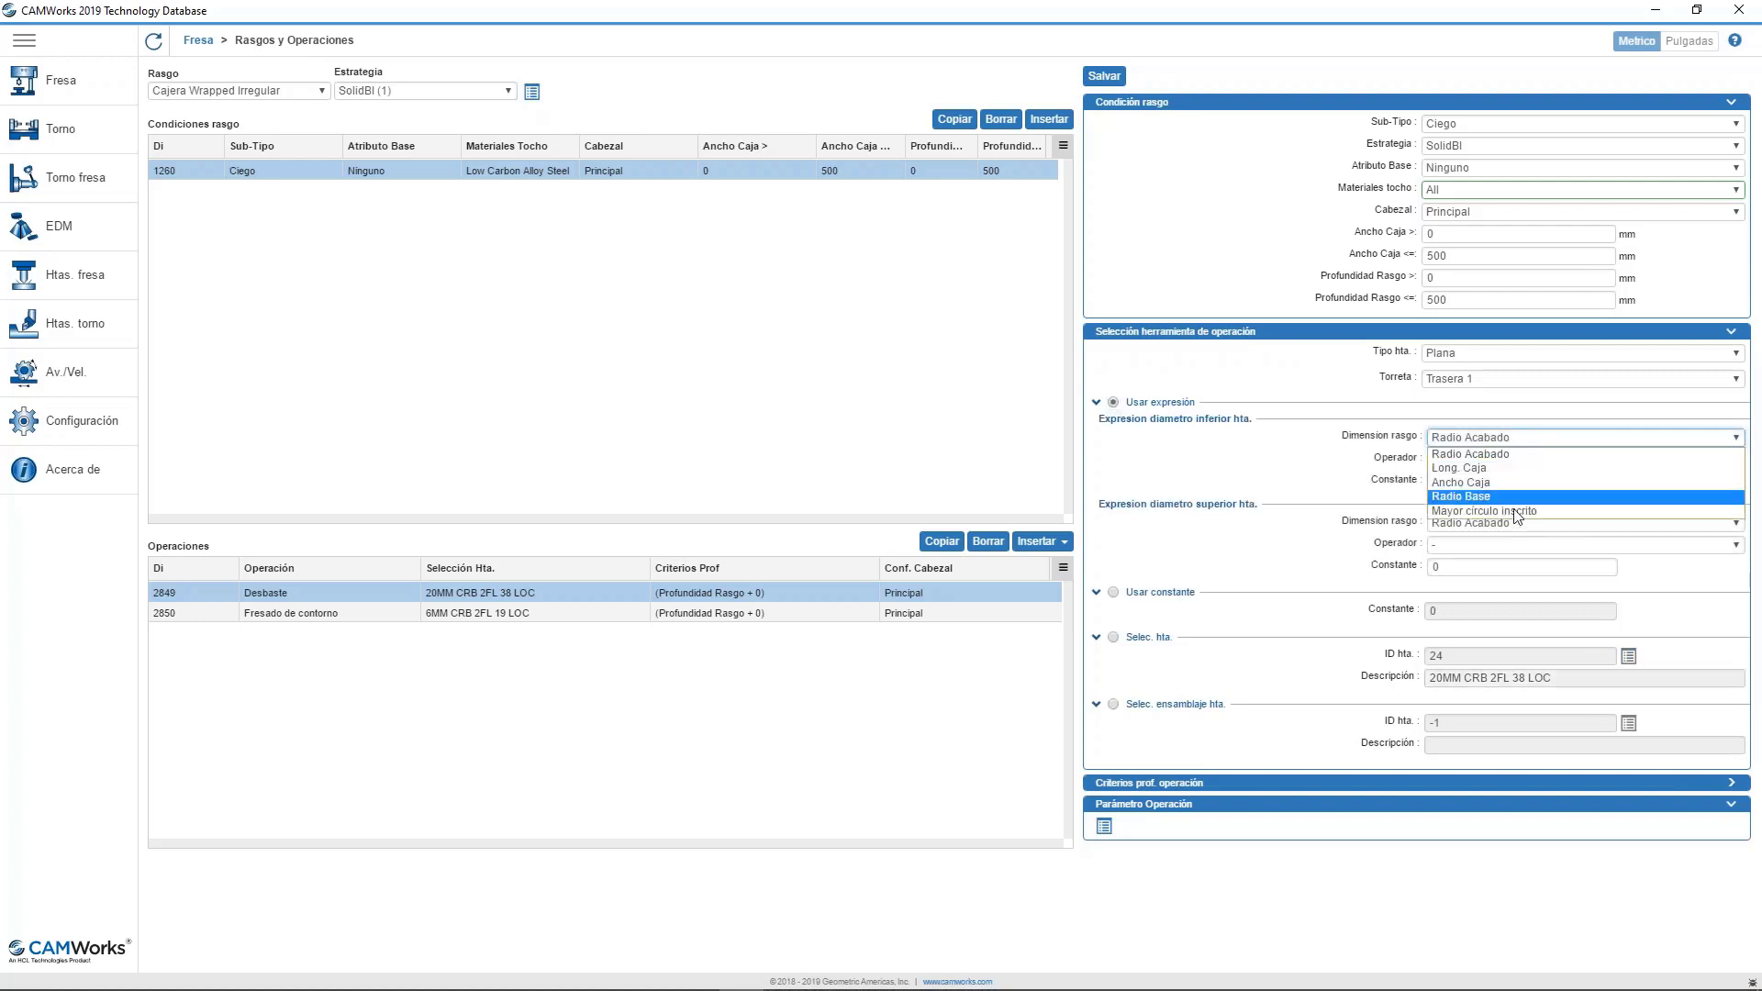
{"action": "left_click", "coordinate": [1513, 510]}
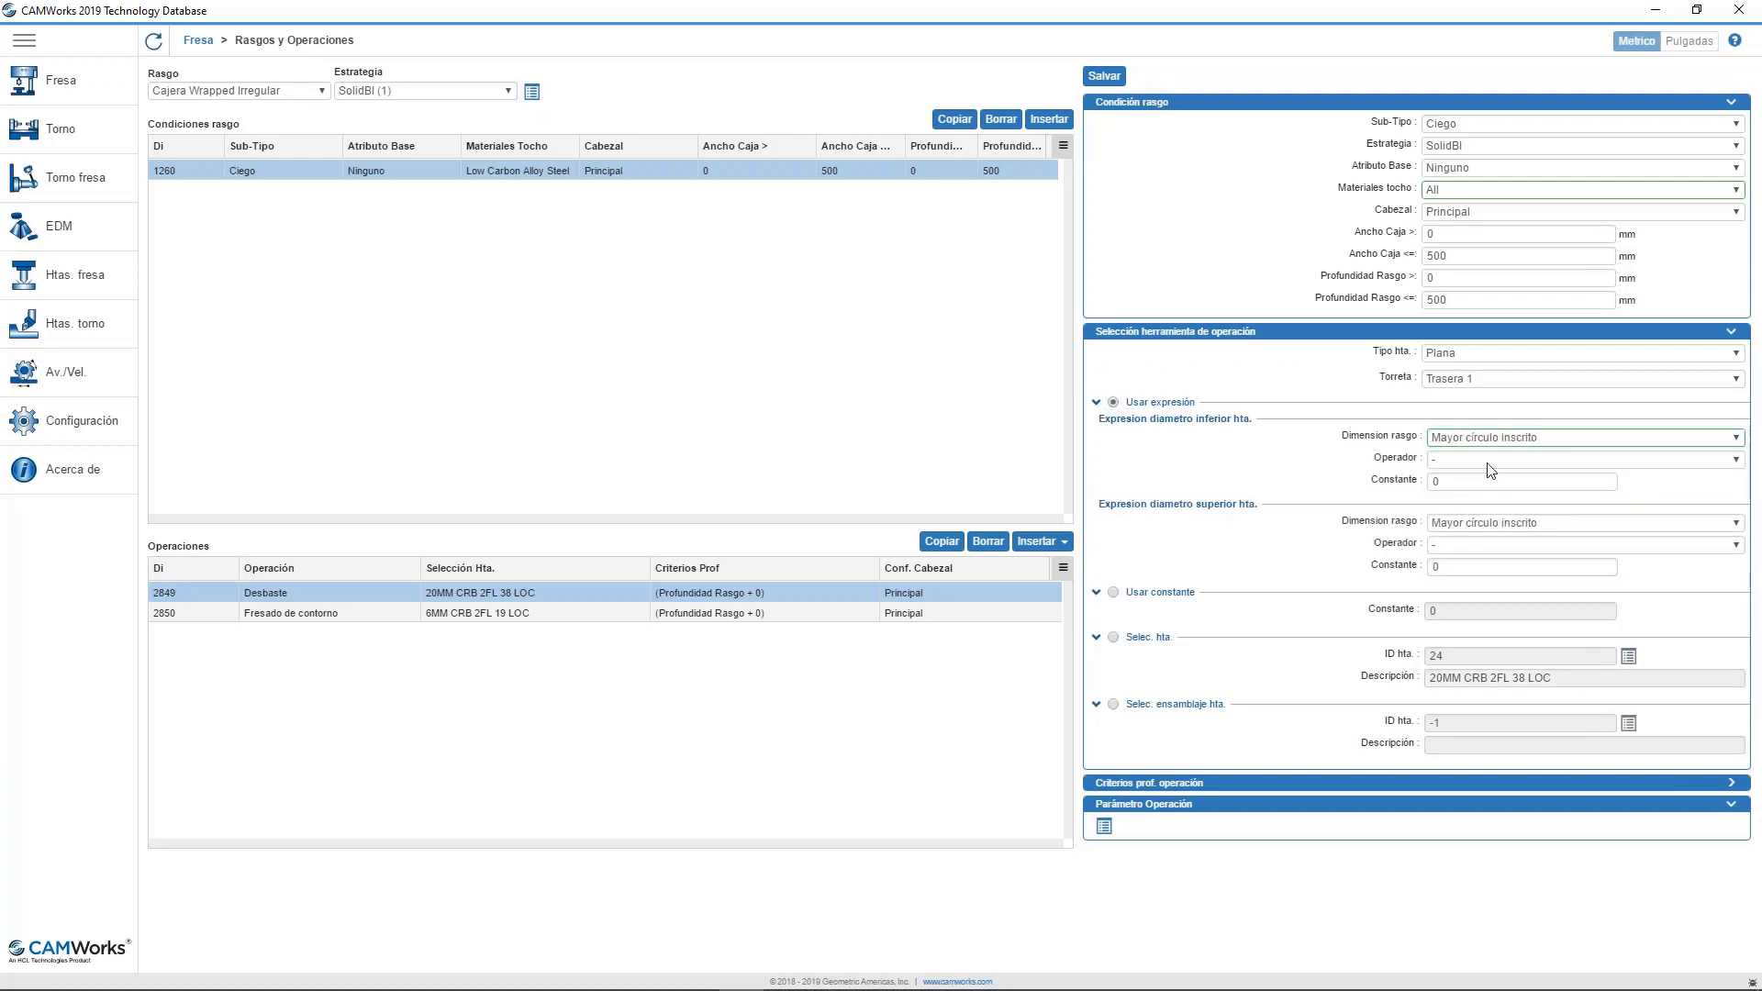
{"action": "left_click", "coordinate": [1490, 460]}
{"action": "left_click", "coordinate": [1478, 489]}
{"action": "left_click", "coordinate": [1477, 481]}
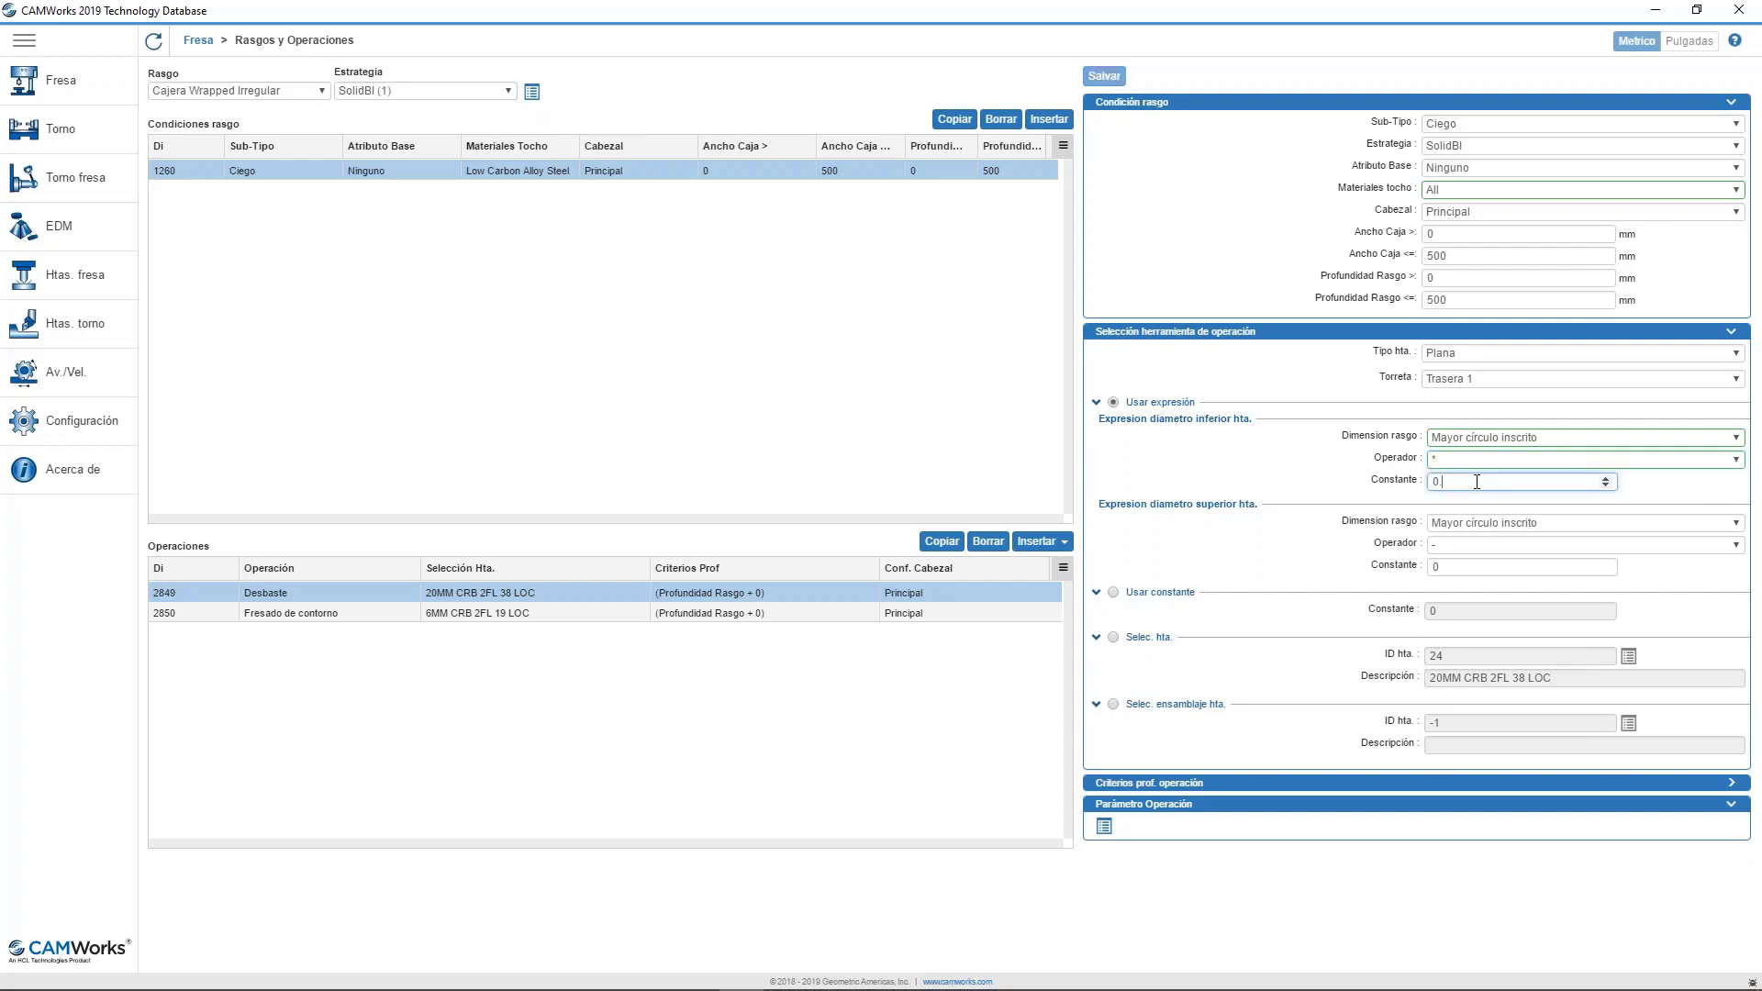
{"action": "type", "text": ".4"}
Set the Desbaste tool's upper diameter expression to Mayor círculo inscrito * 0.8 and save the record.
{"action": "left_click", "coordinate": [1500, 528]}
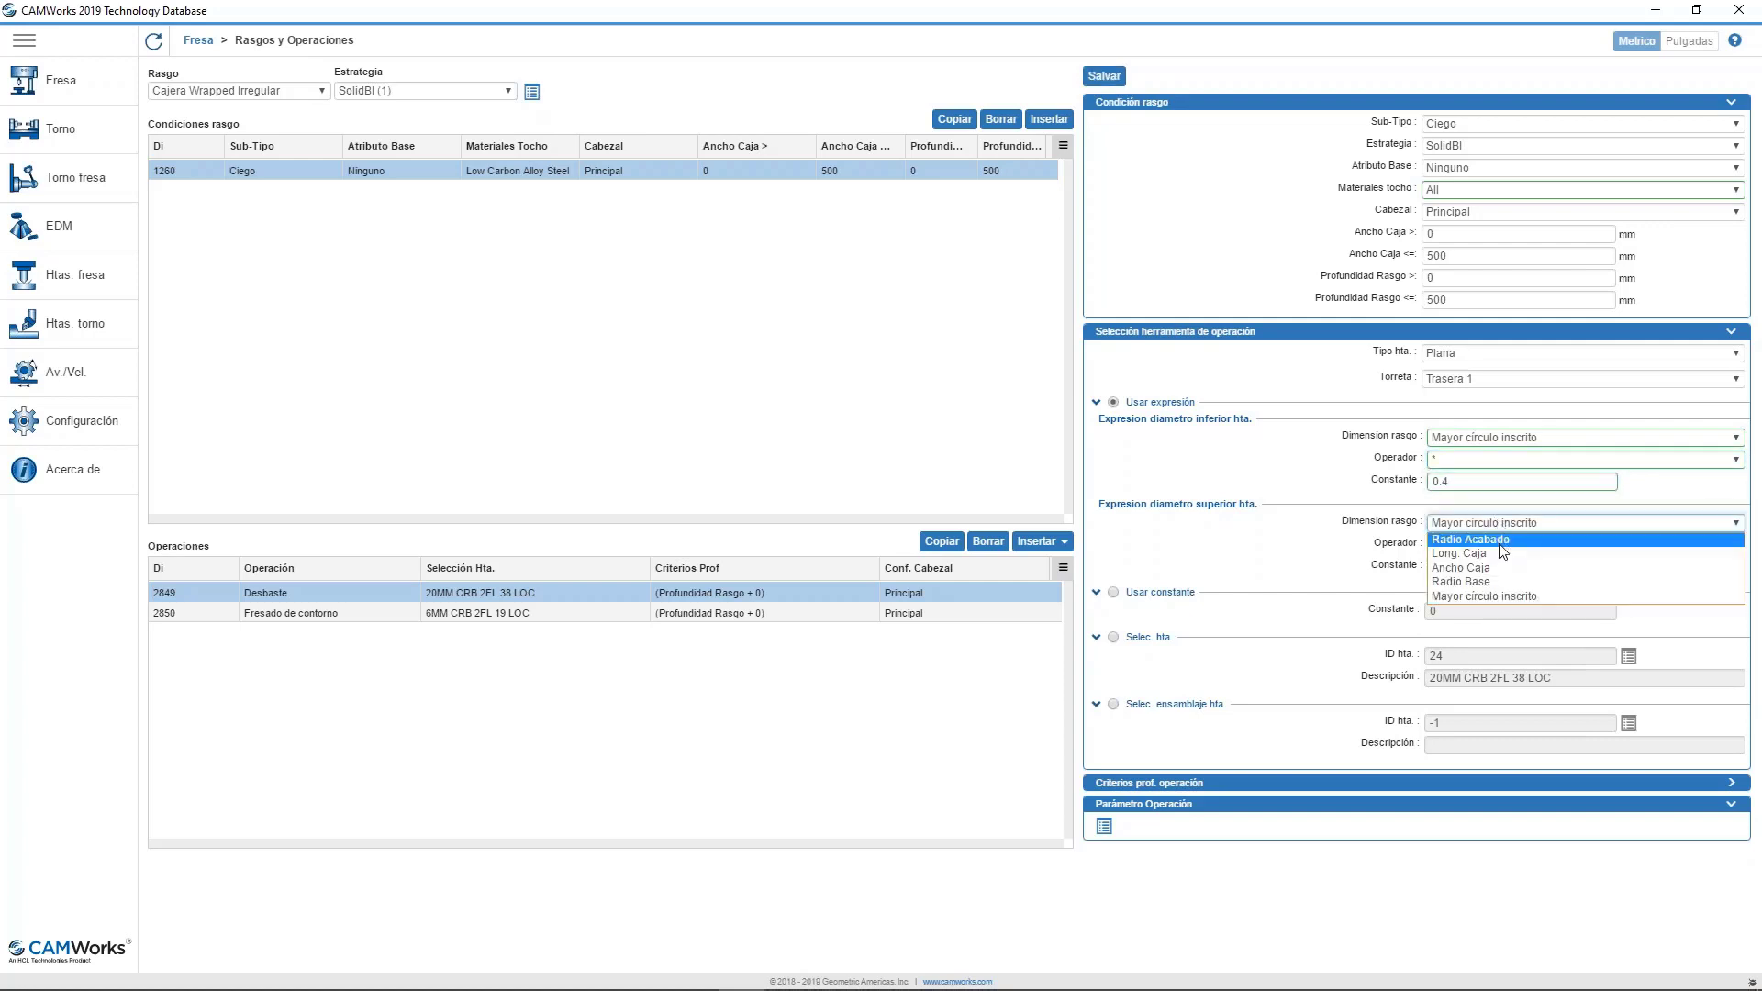
{"action": "left_click", "coordinate": [1485, 597]}
{"action": "left_click", "coordinate": [1467, 565]}
{"action": "left_click", "coordinate": [1461, 548]}
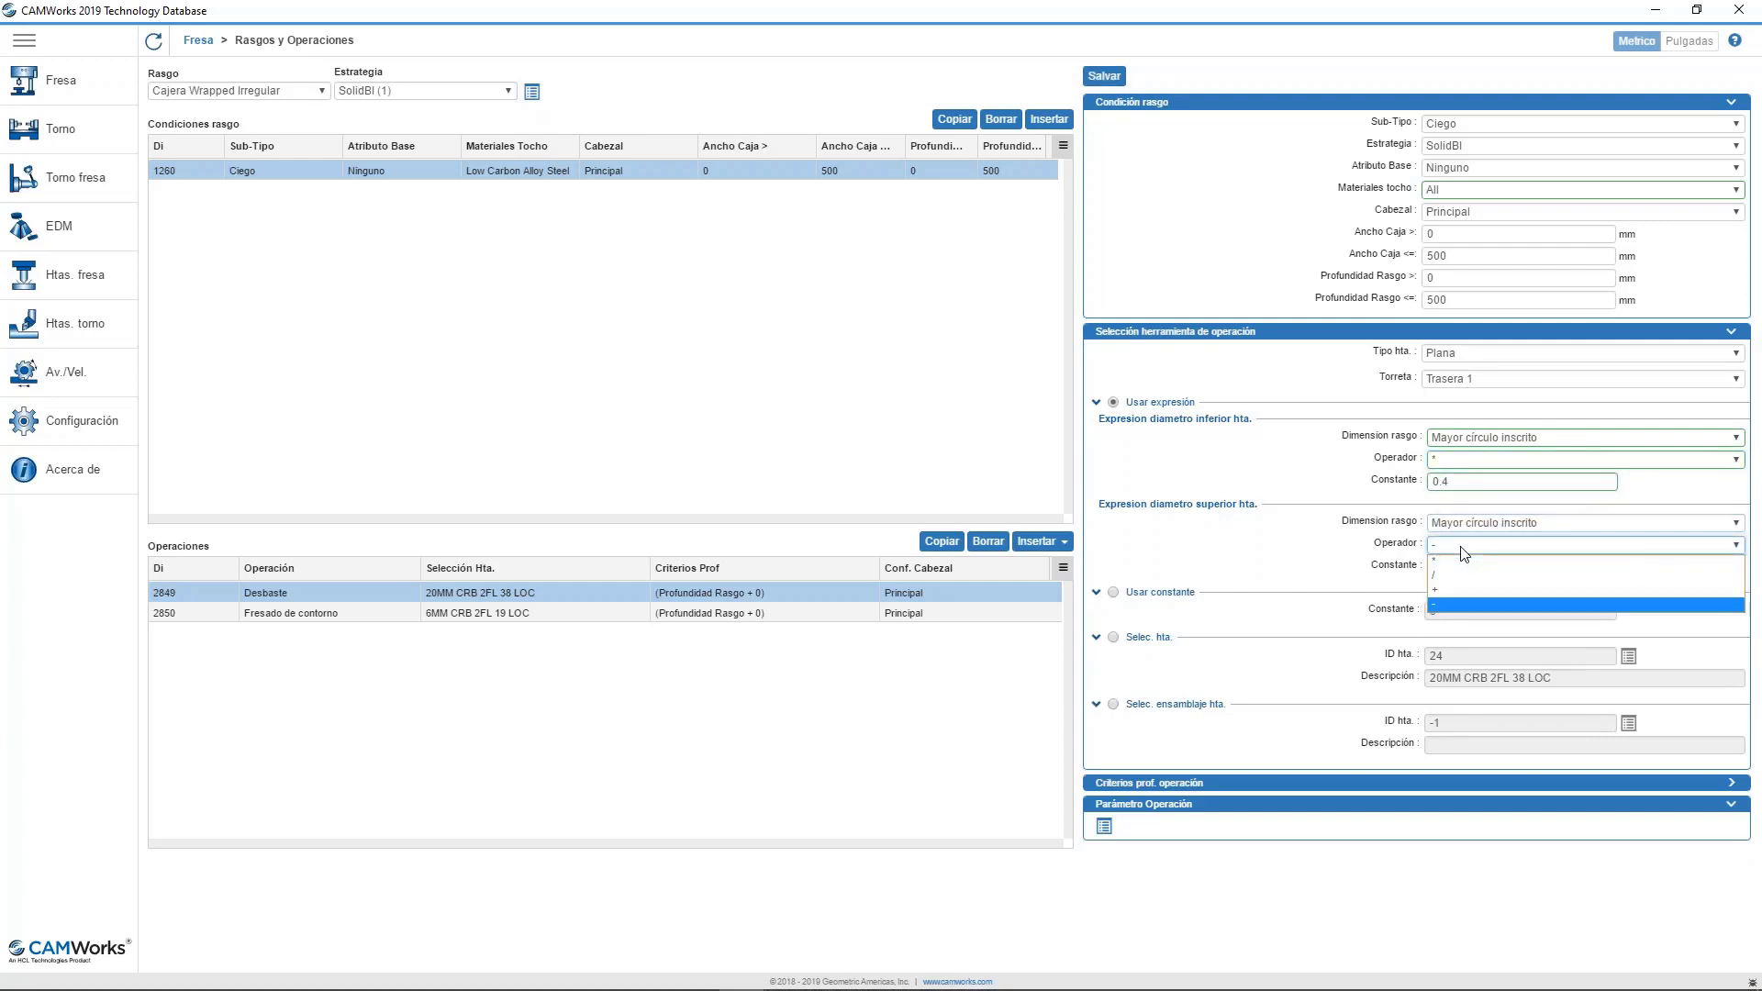
{"action": "left_click", "coordinate": [1437, 588]}
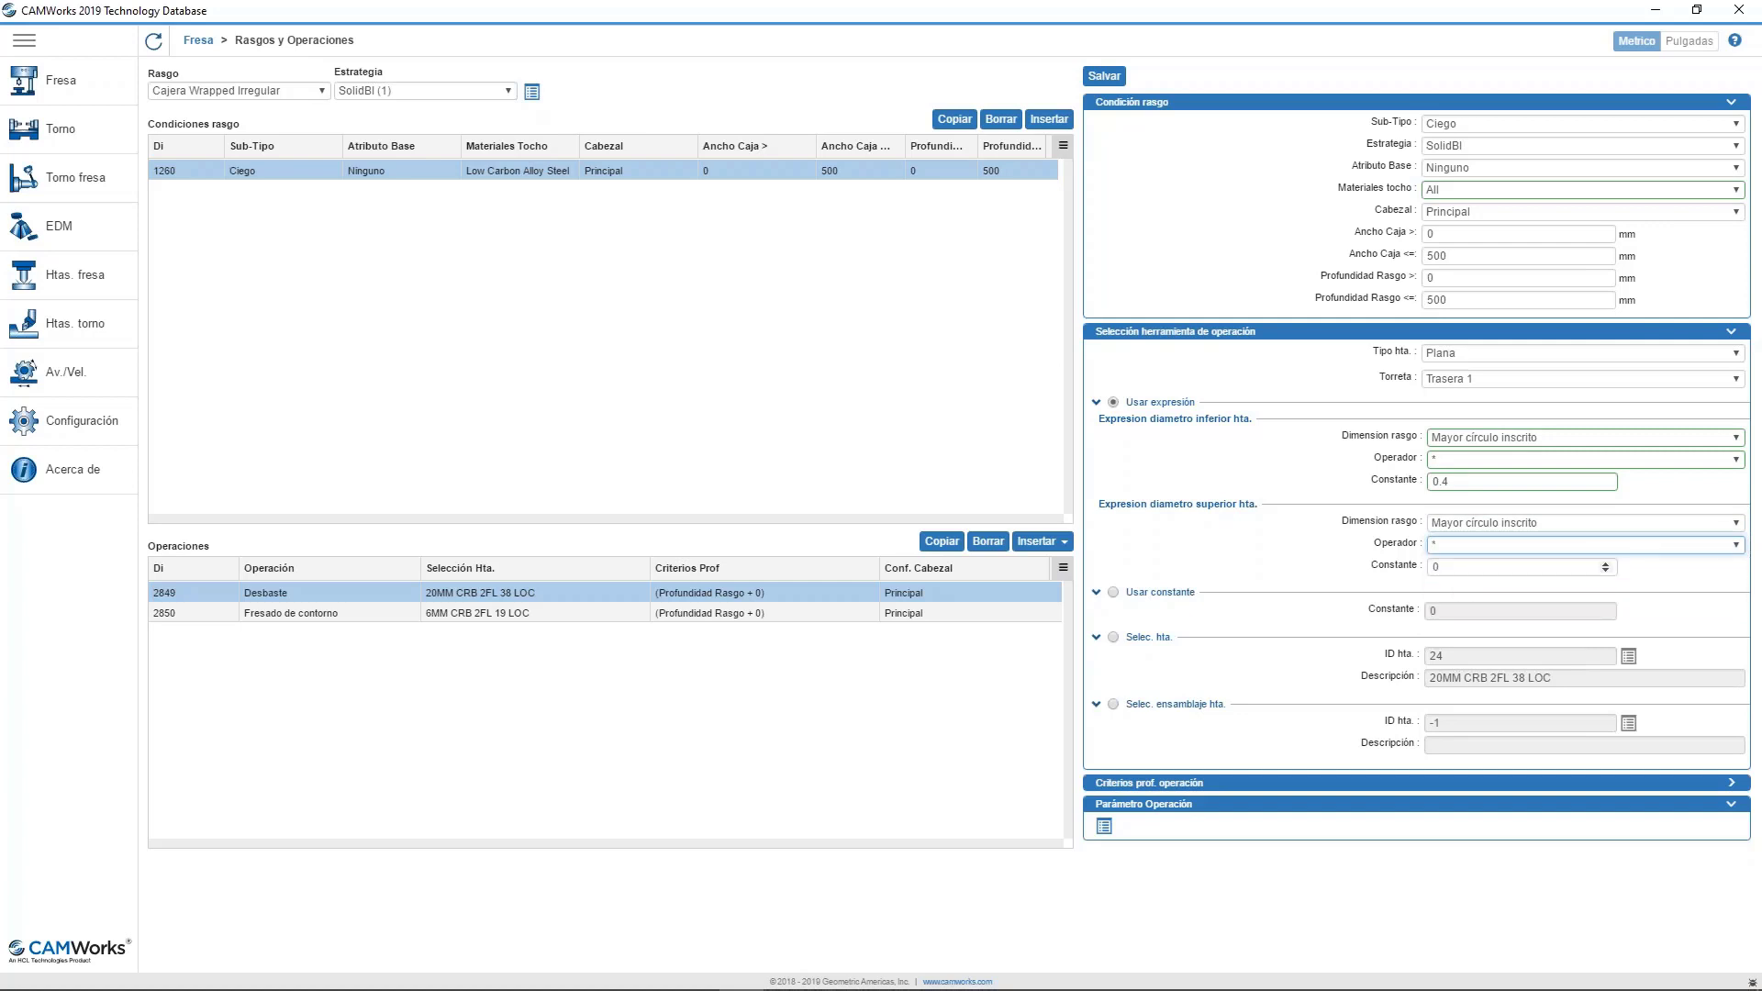
{"action": "left_click", "coordinate": [1452, 565]}
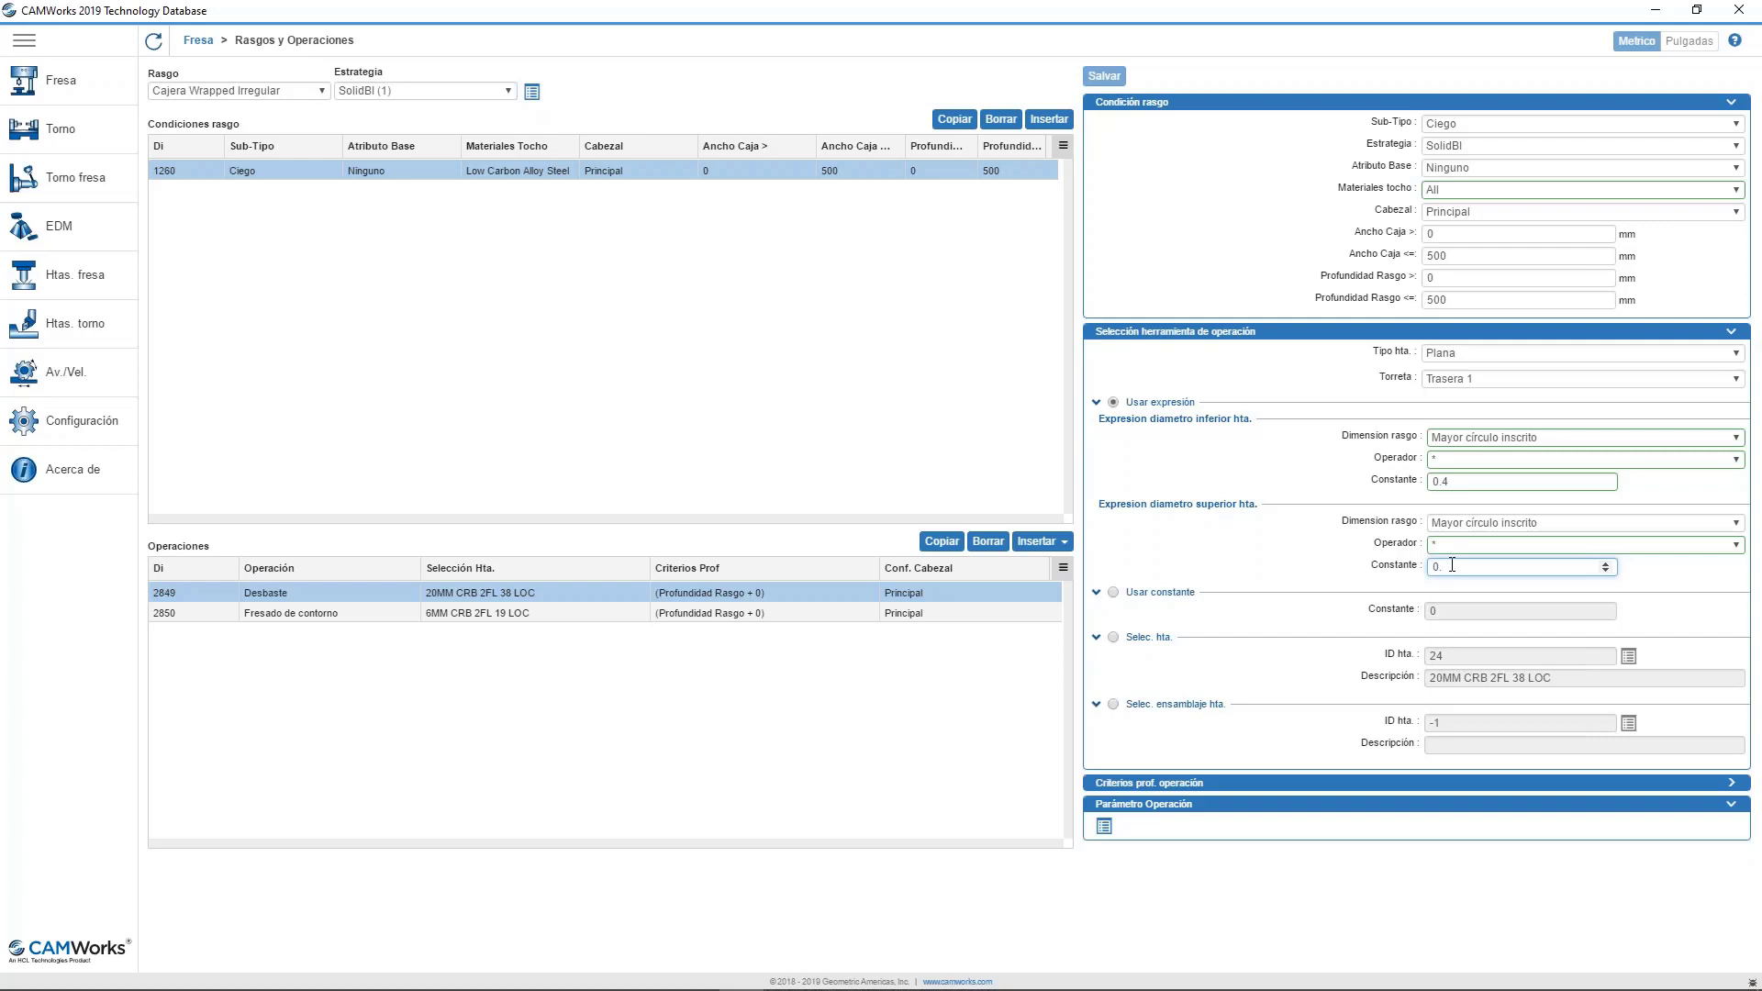
{"action": "type", "text": ".8"}
{"action": "left_click", "coordinate": [1105, 76]}
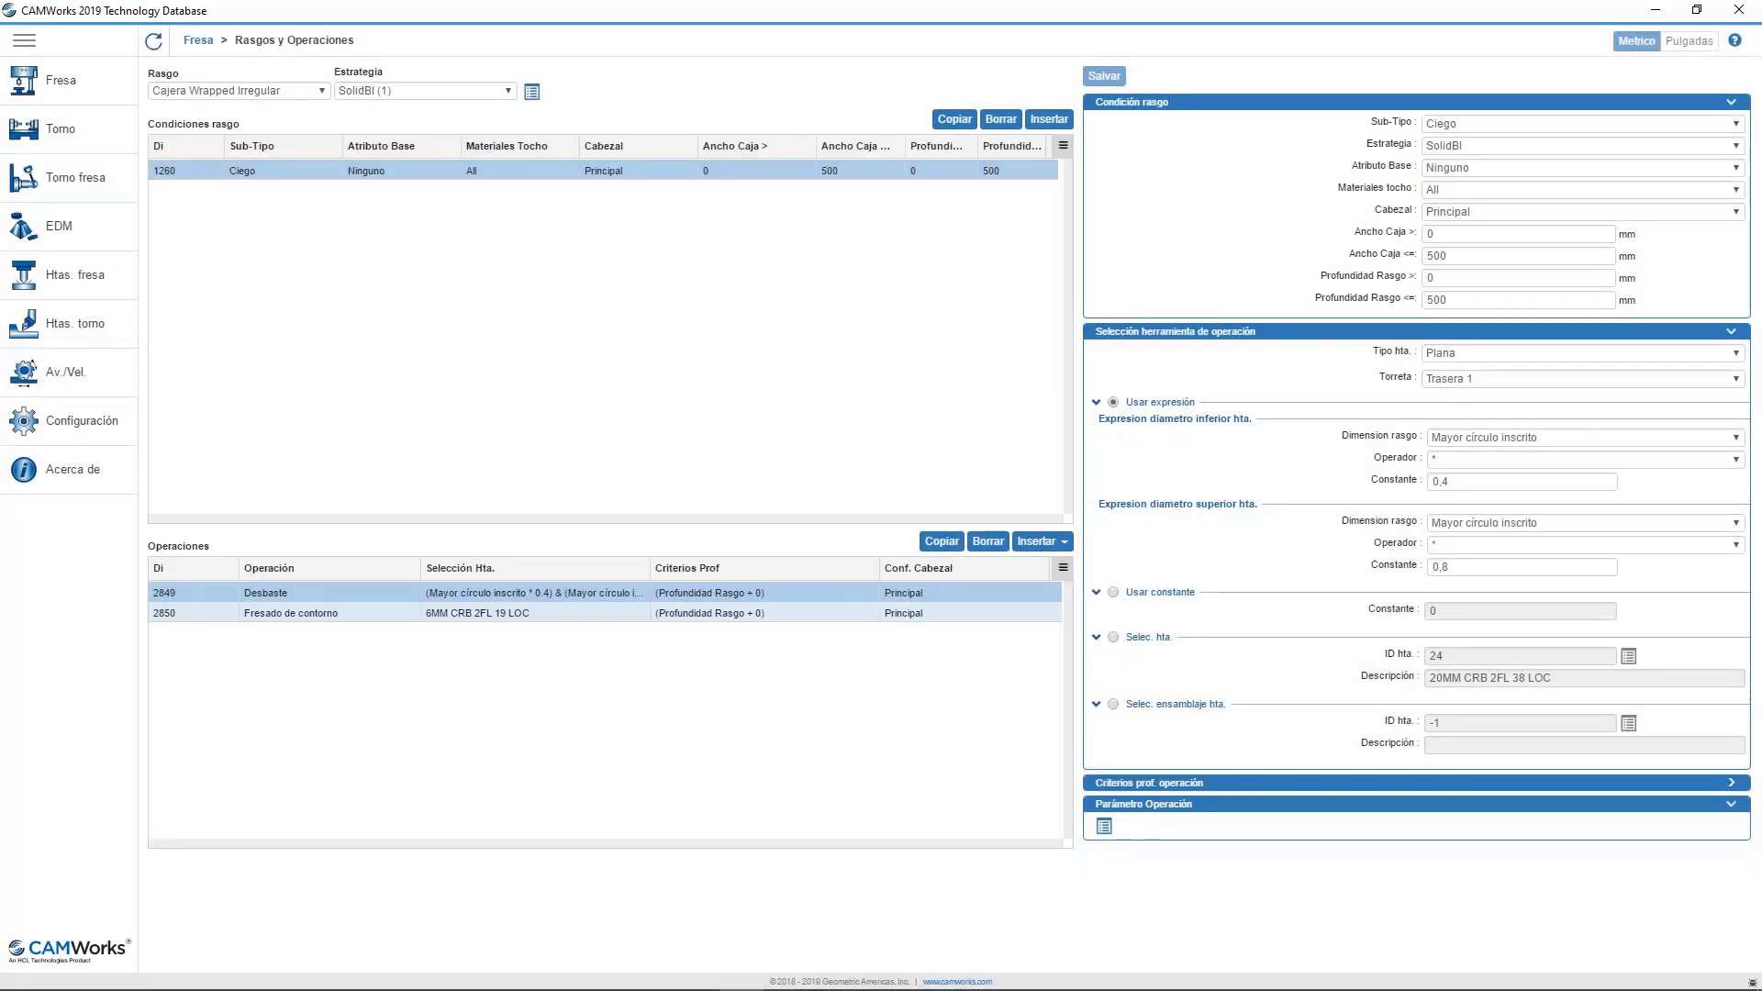
Select the Fresado de contorno tool by expression, with its lower diameter limit as Mayor círculo inscrito * 0.2.
{"action": "left_click", "coordinate": [388, 613]}
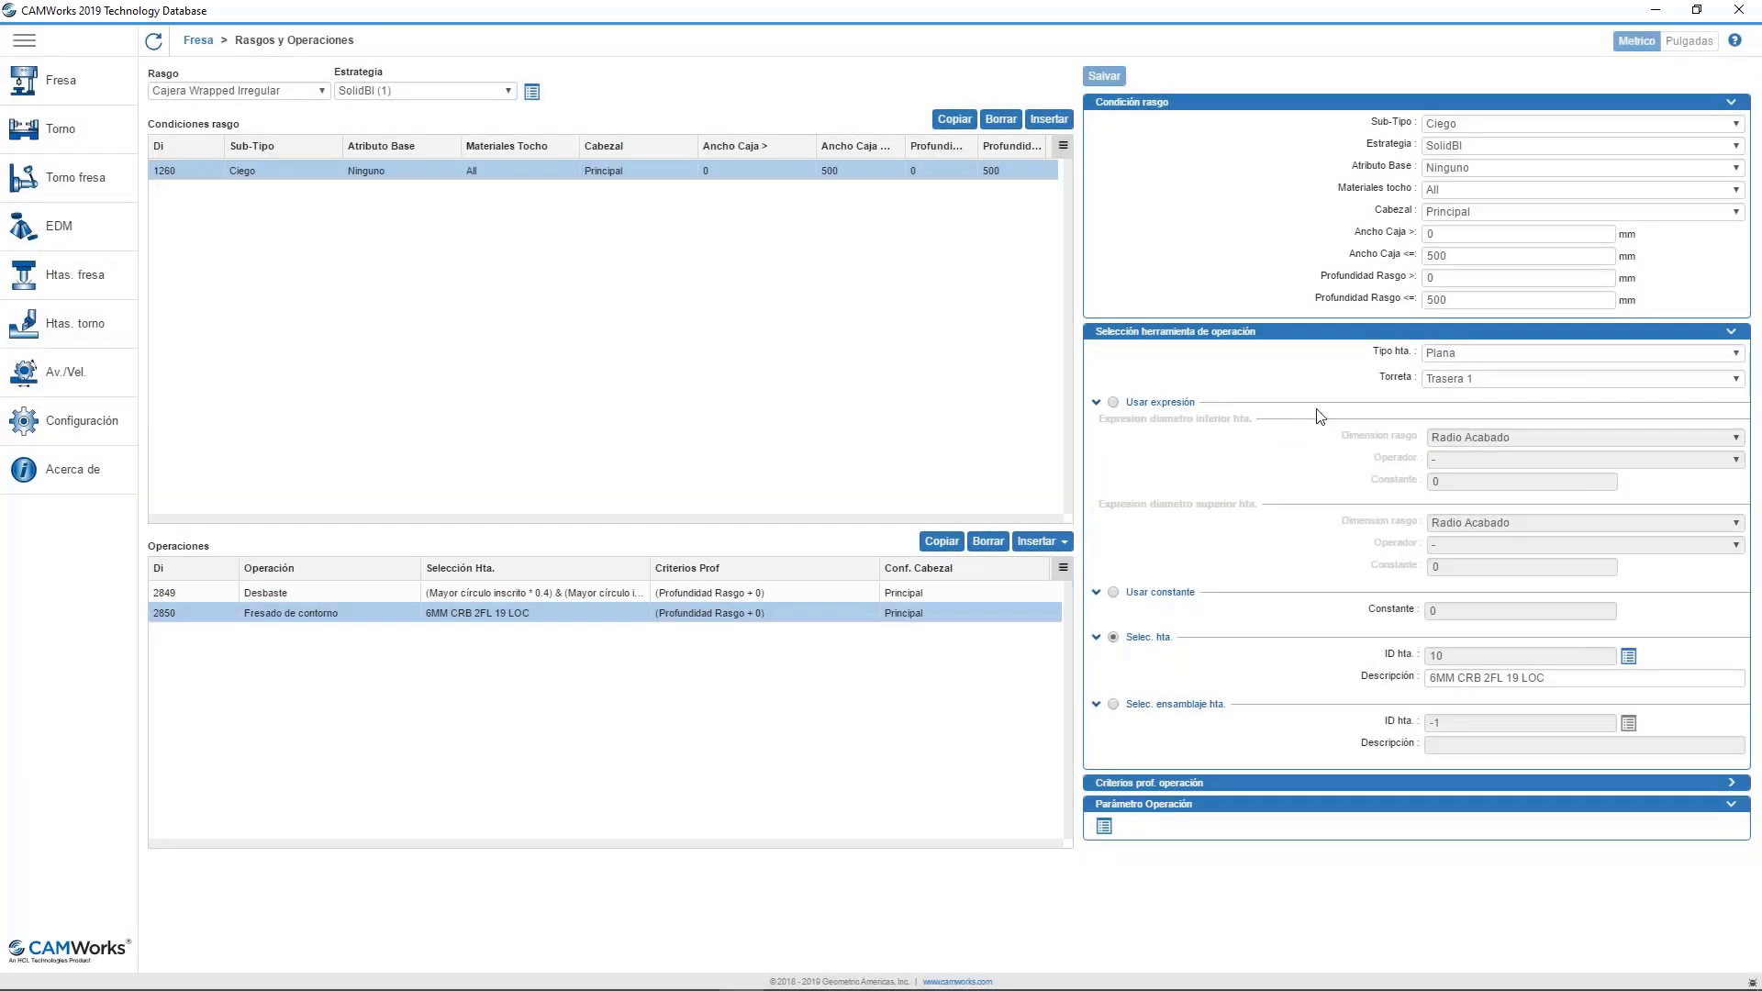
{"action": "left_click", "coordinate": [1114, 402]}
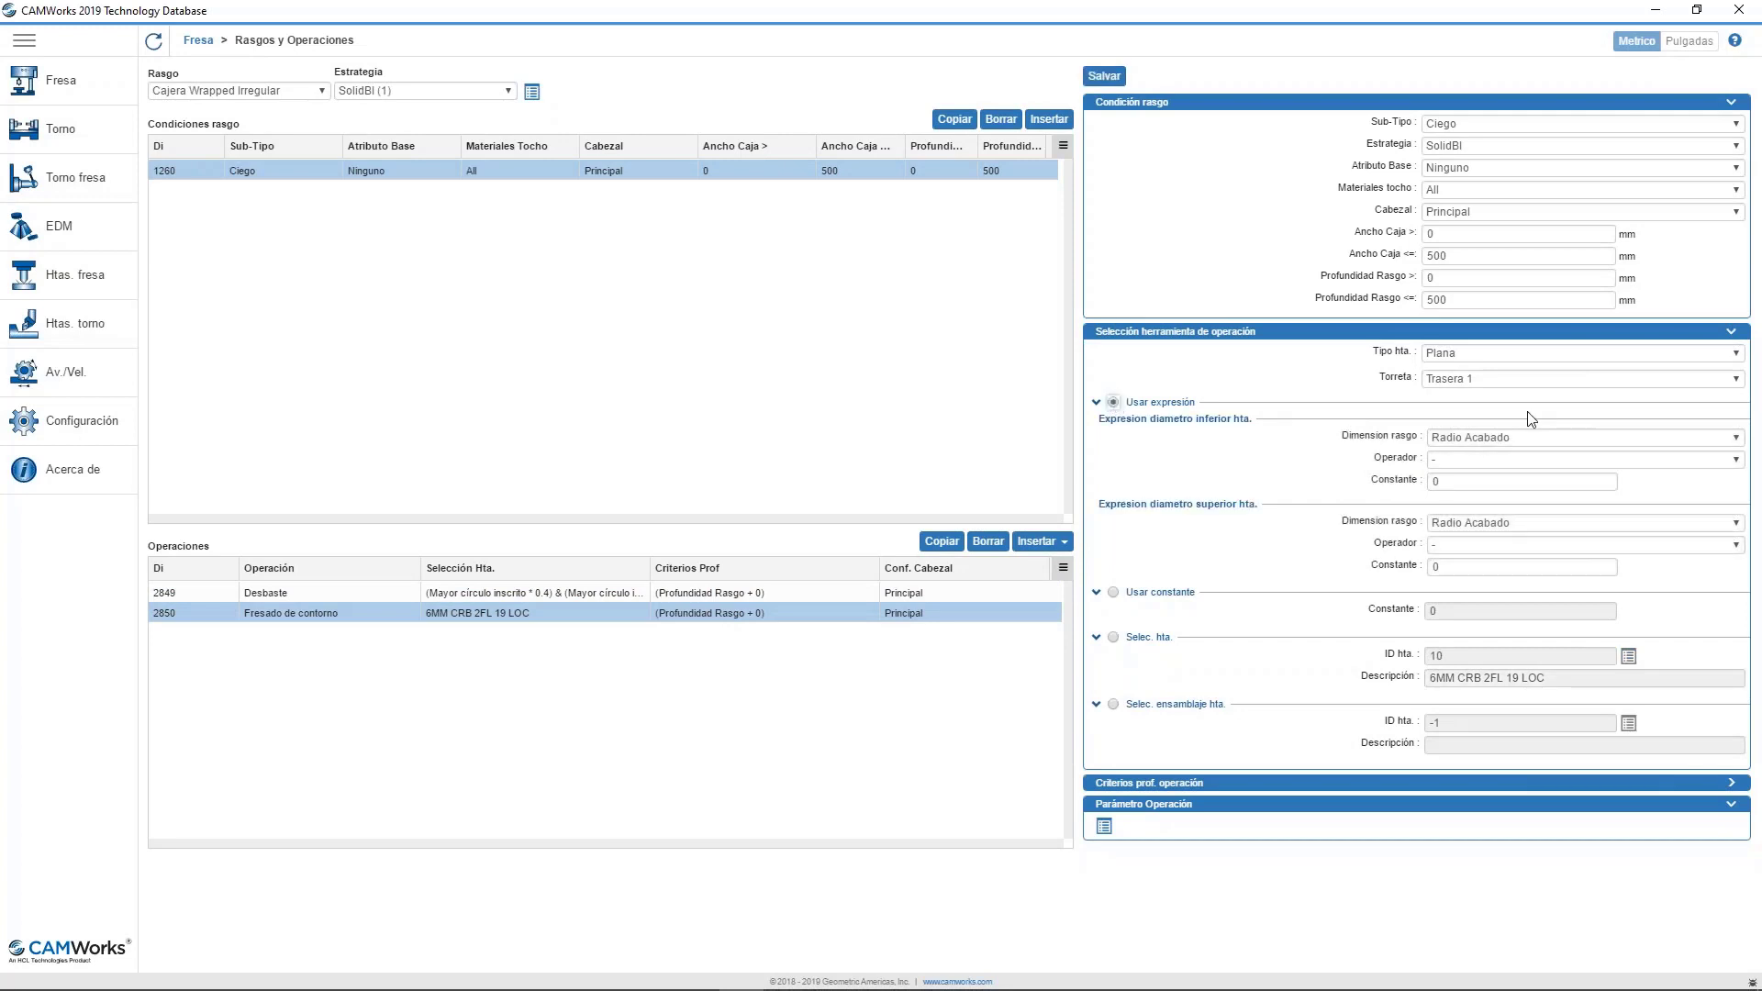
{"action": "left_click", "coordinate": [1502, 440]}
{"action": "left_click", "coordinate": [1473, 511]}
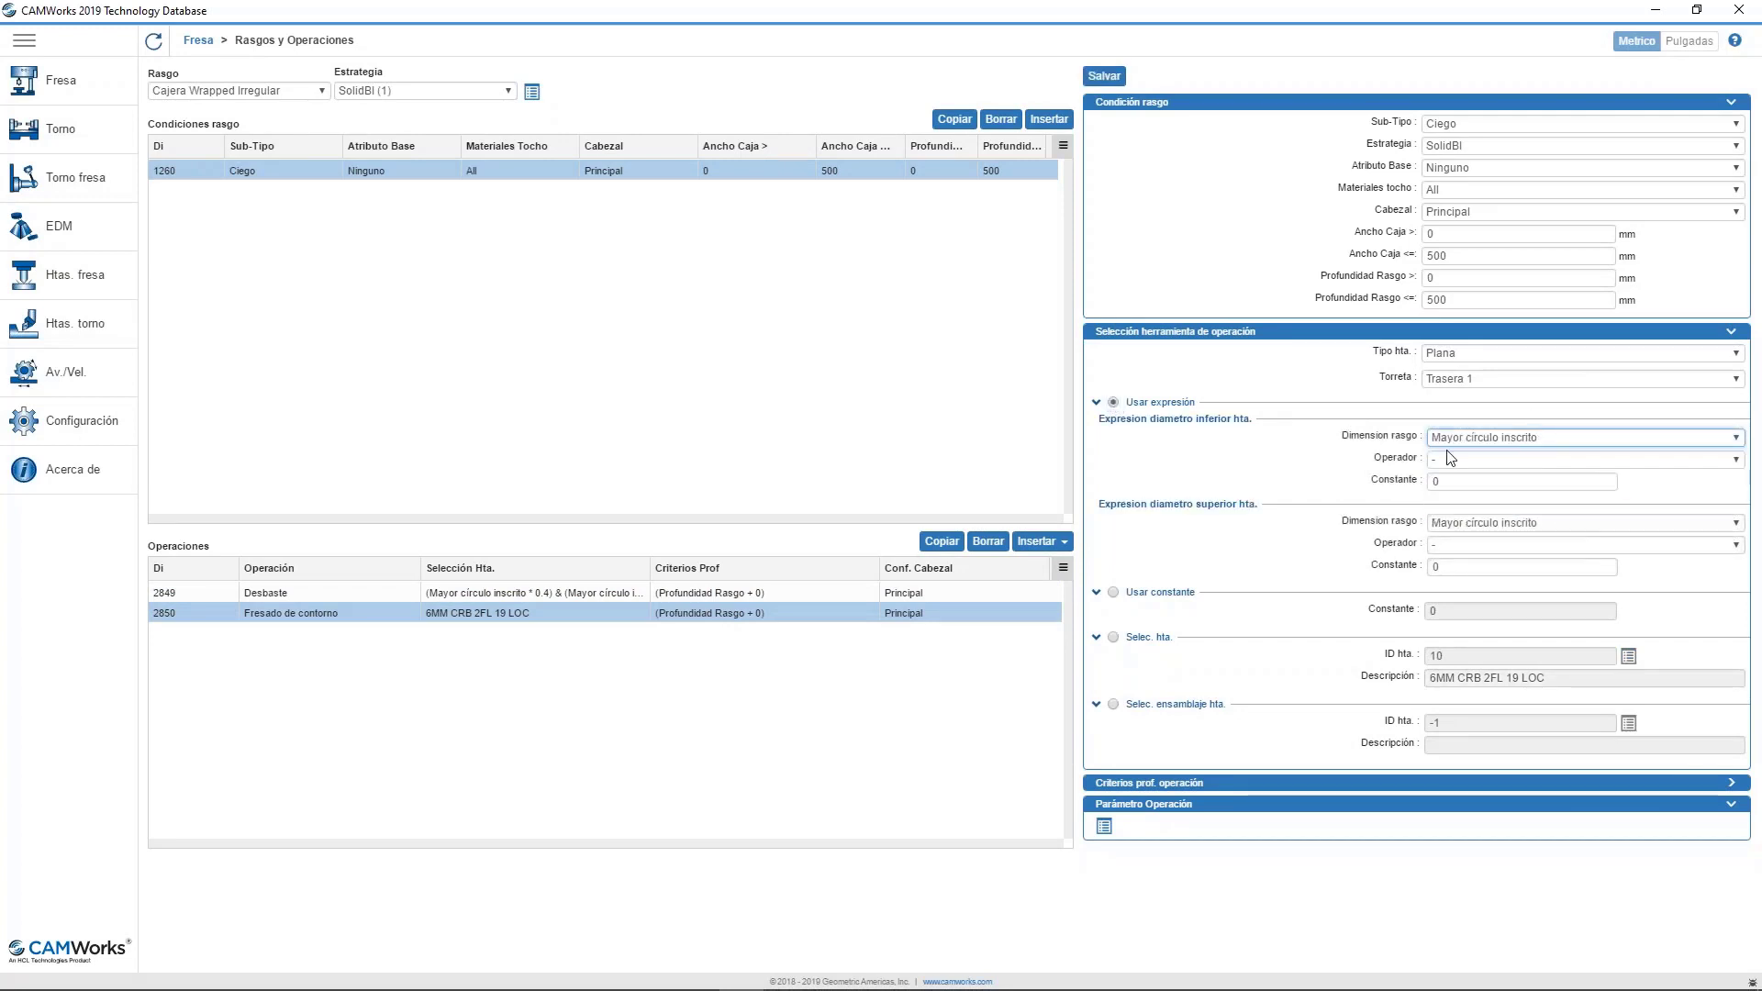
{"action": "left_click", "coordinate": [1450, 459]}
{"action": "left_click", "coordinate": [1450, 496]}
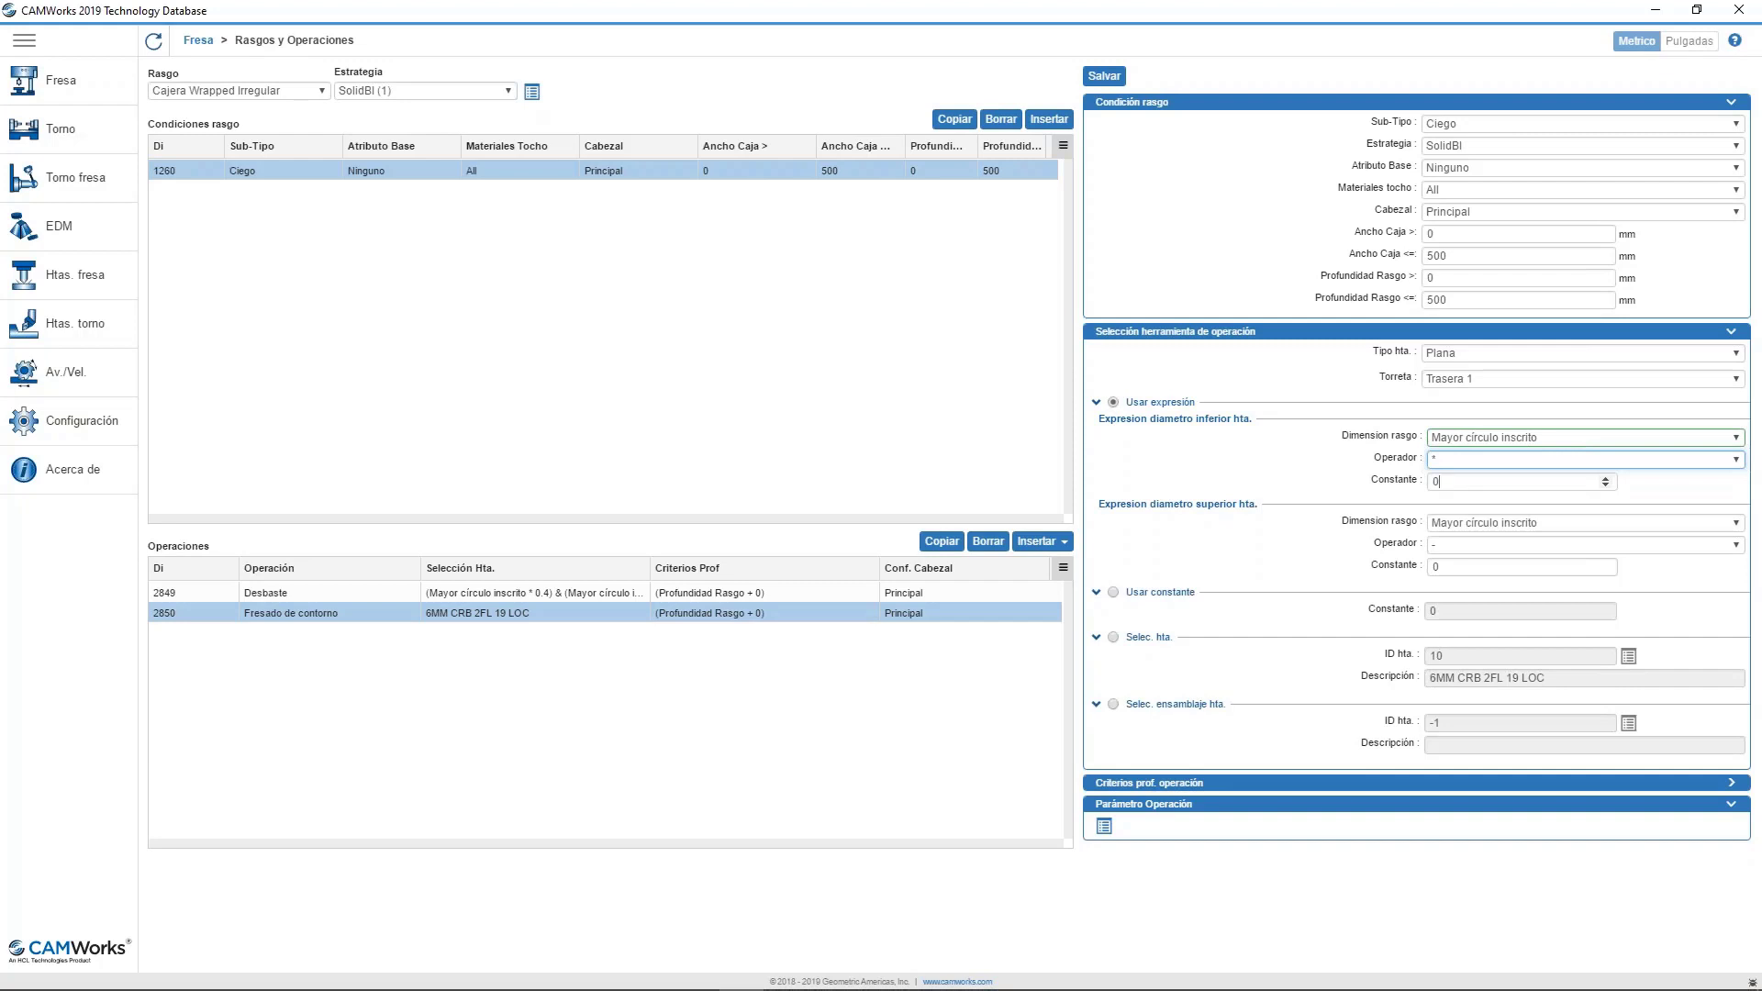
Set the Fresado de contorno tool's upper diameter expression to Mayor círculo inscrito with constant 0.3 and save the record.
{"action": "left_click", "coordinate": [1488, 522]}
{"action": "left_click", "coordinate": [1478, 595]}
{"action": "left_click", "coordinate": [1481, 567]}
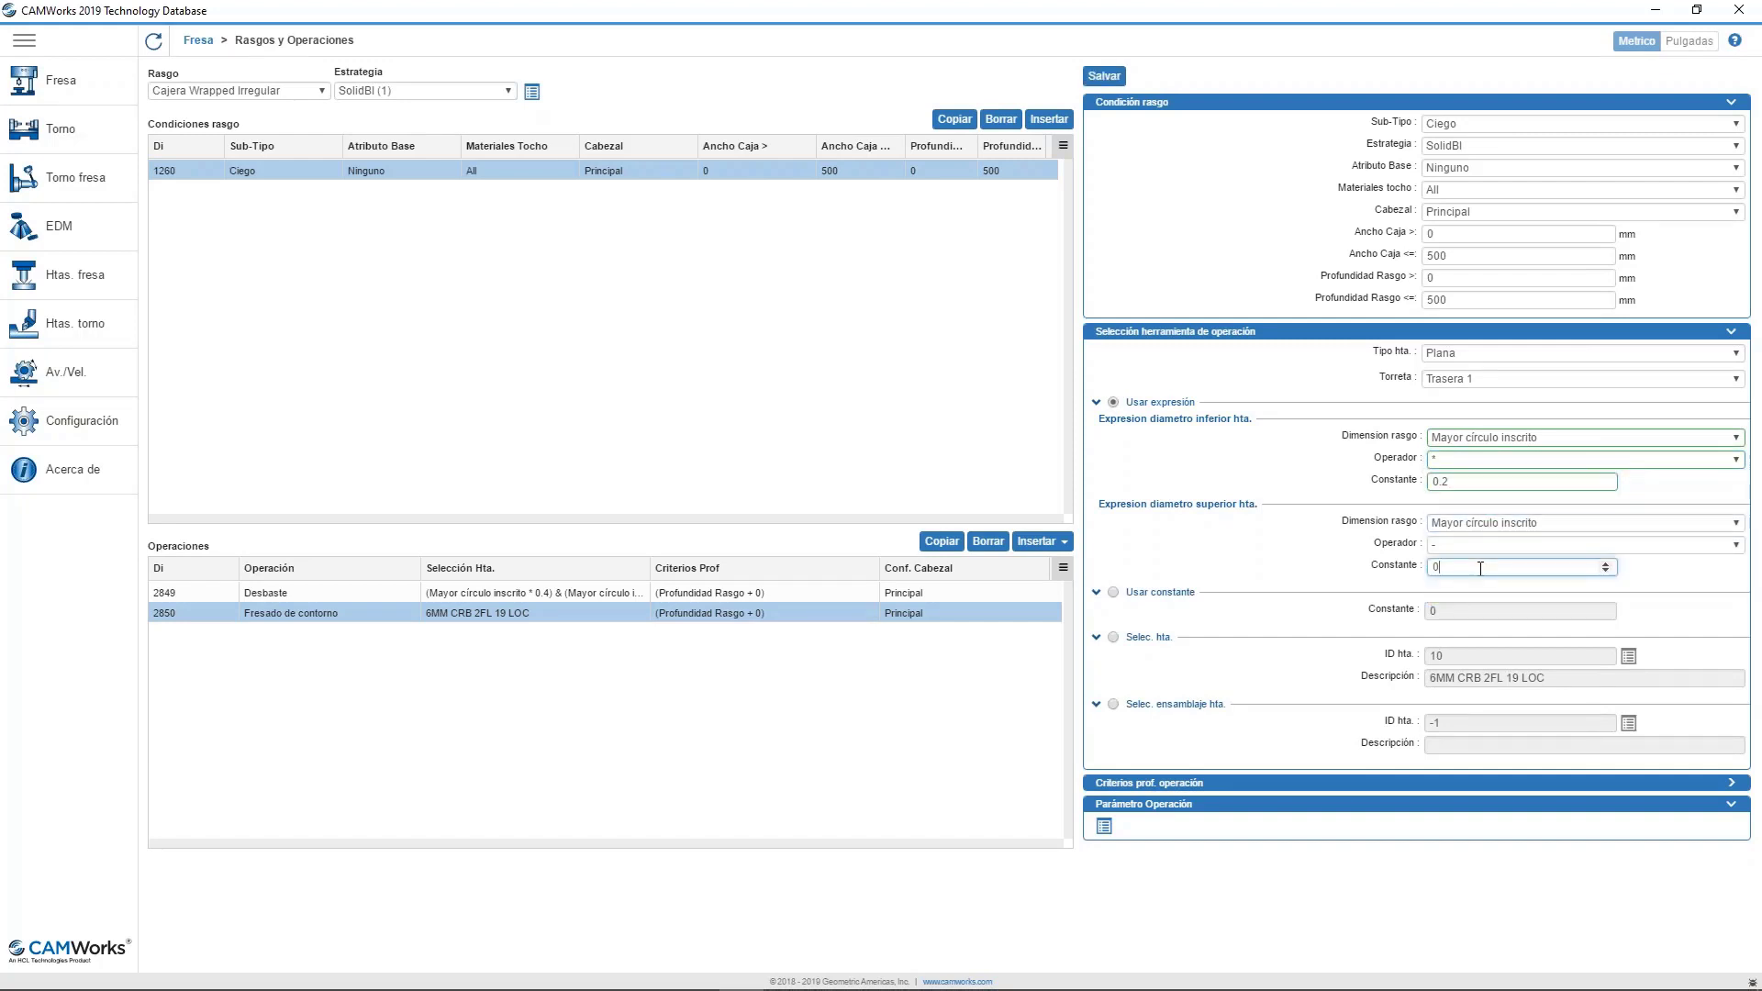
{"action": "type", "text": ".3"}
{"action": "left_click", "coordinate": [1104, 75]}
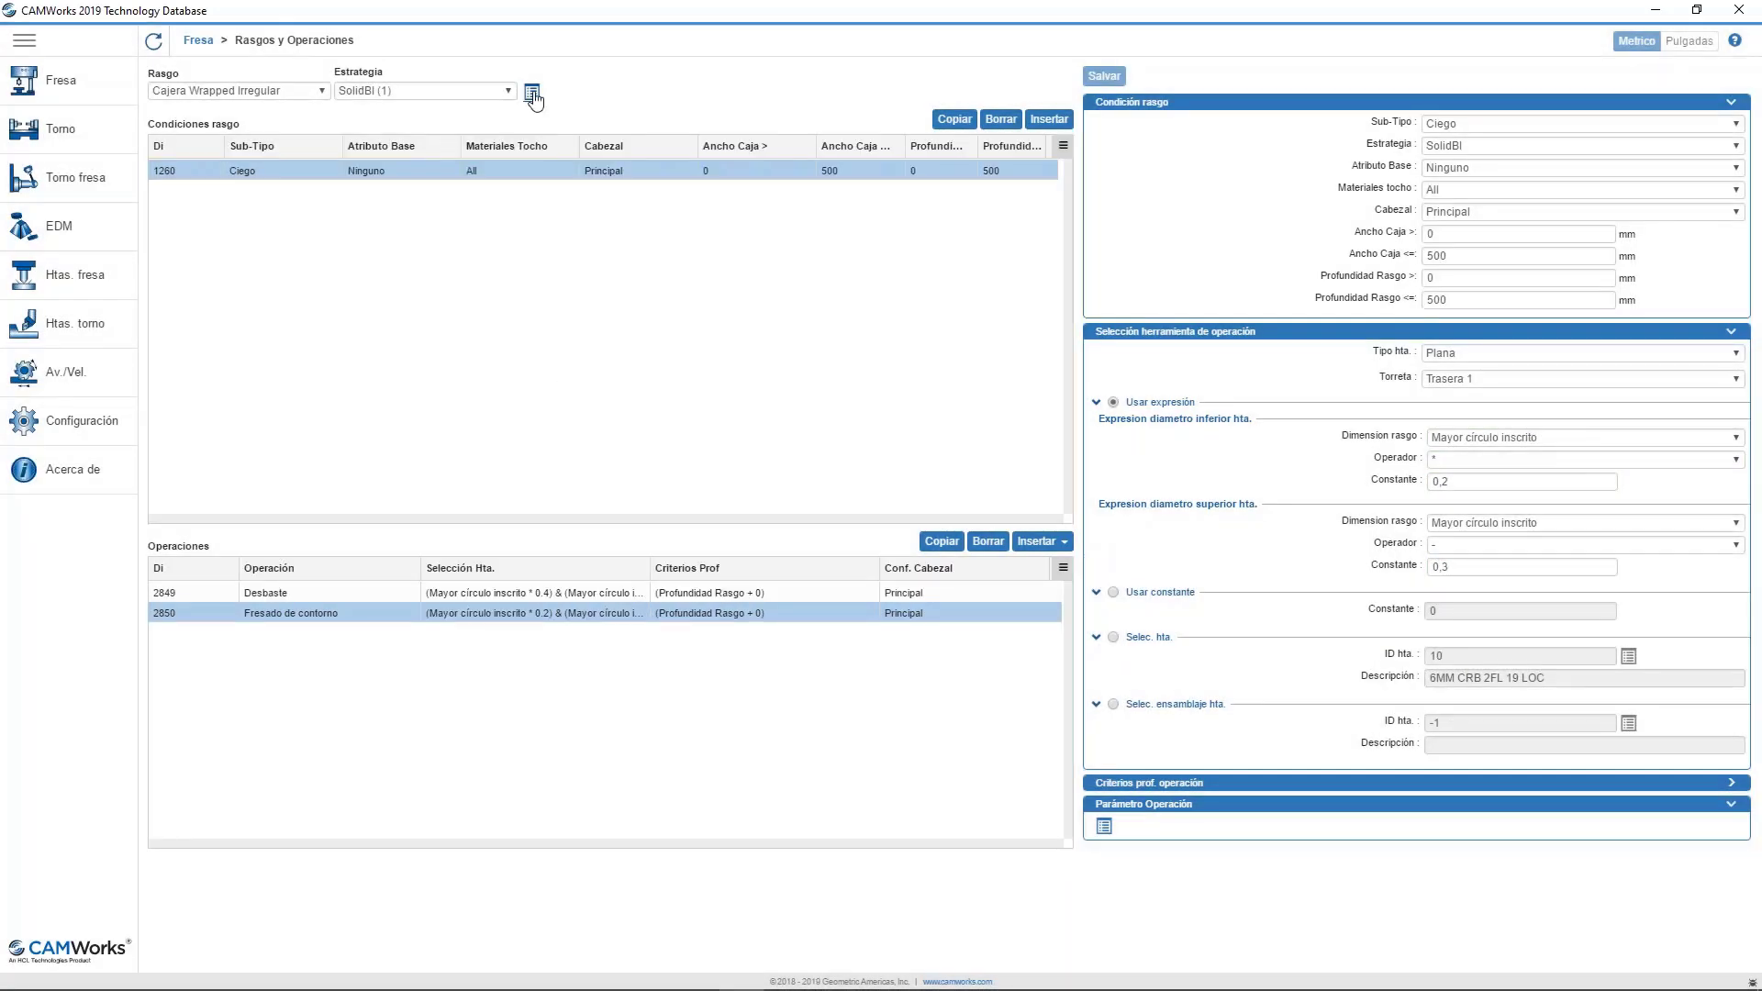
Make SolidBI the default strategy for the Cajera Wrapped Irregular feature.
{"action": "left_click", "coordinate": [532, 92]}
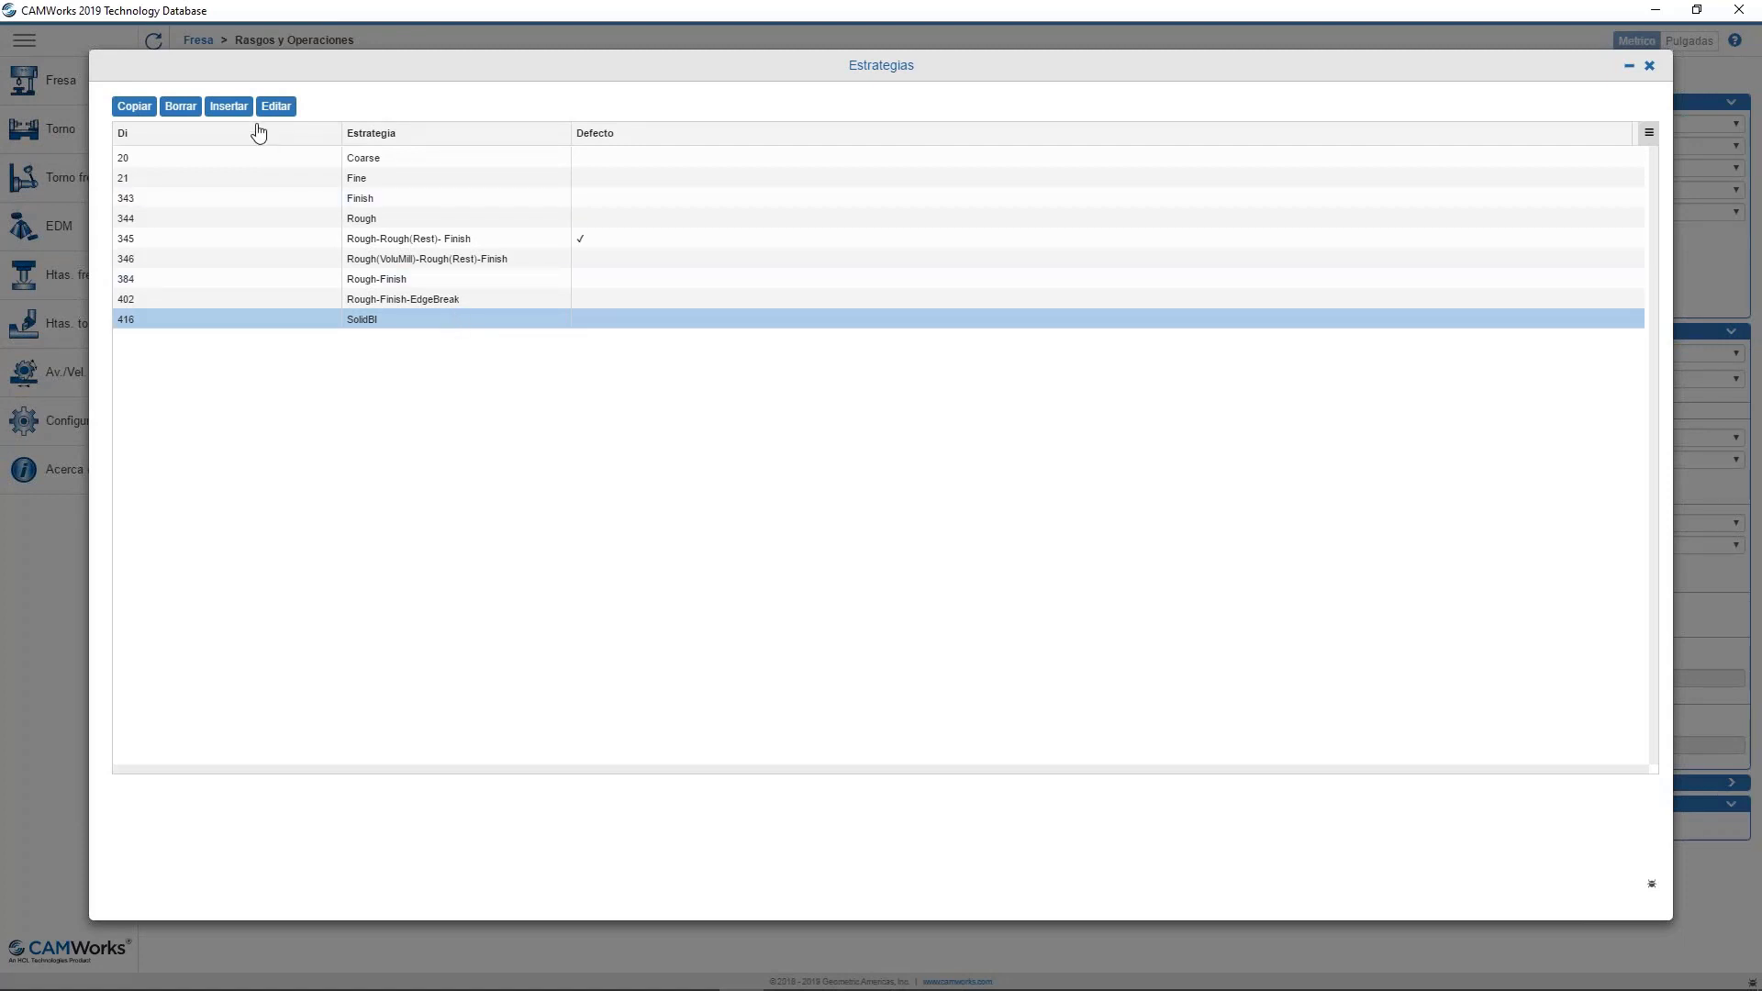
{"action": "left_click", "coordinate": [276, 105]}
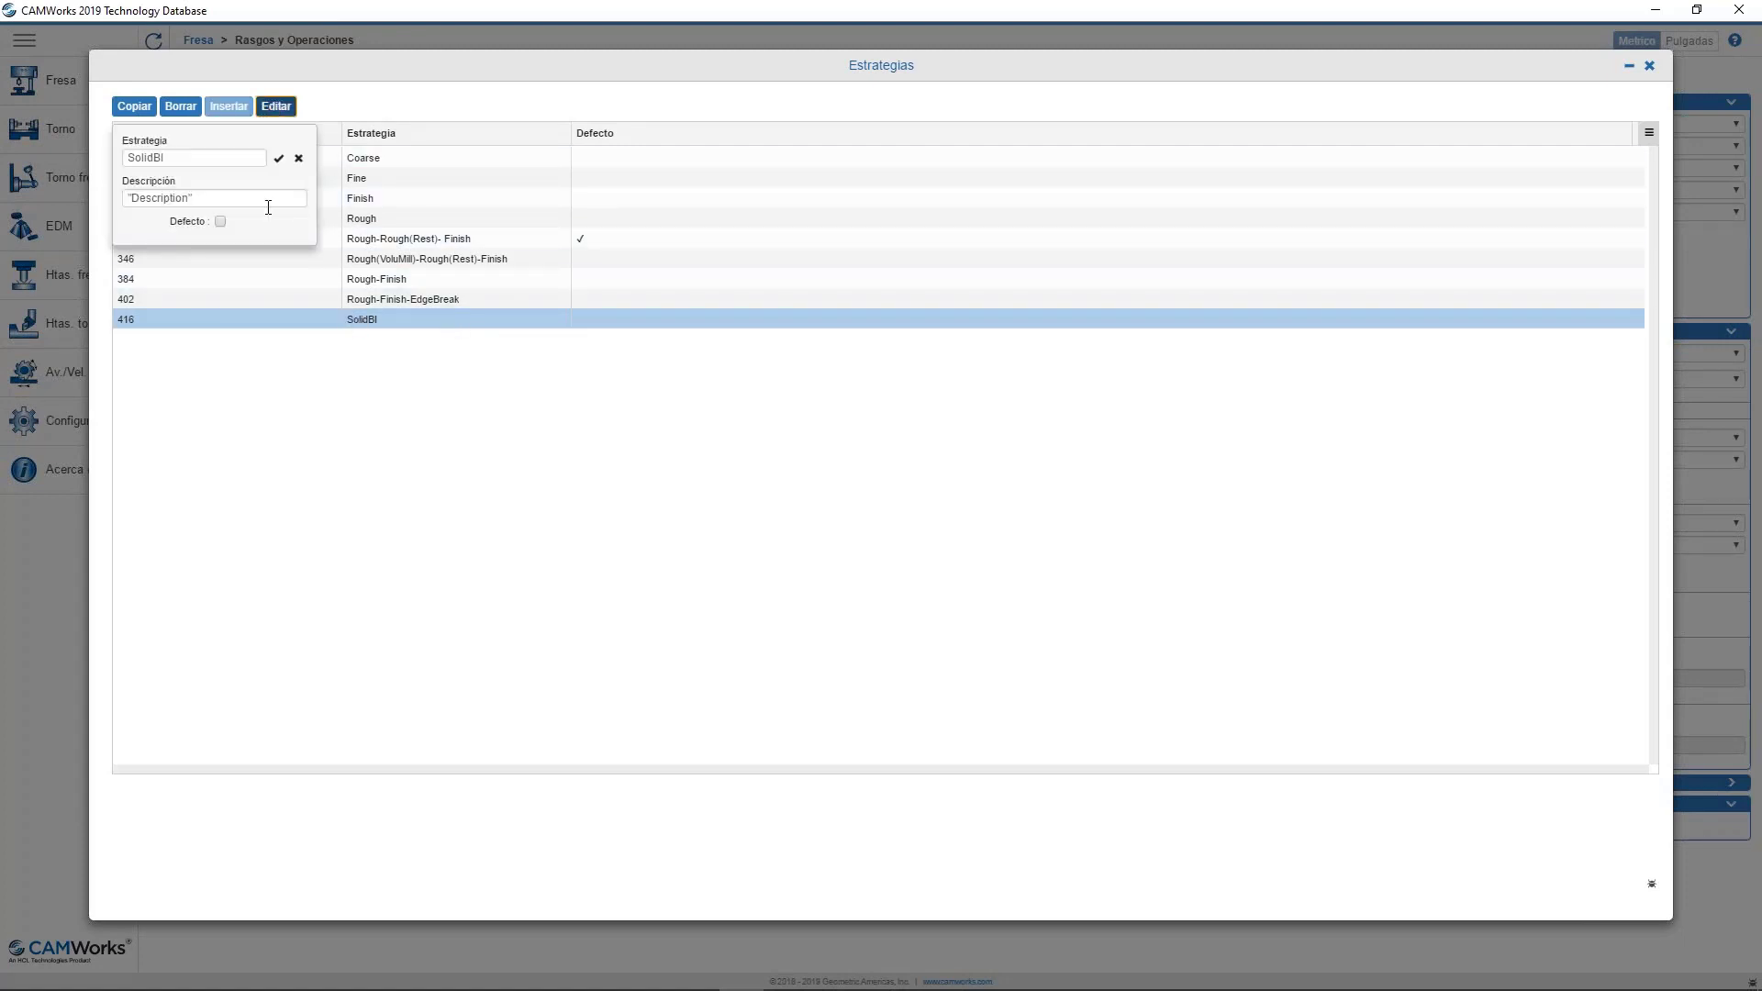
{"action": "left_click", "coordinate": [221, 223]}
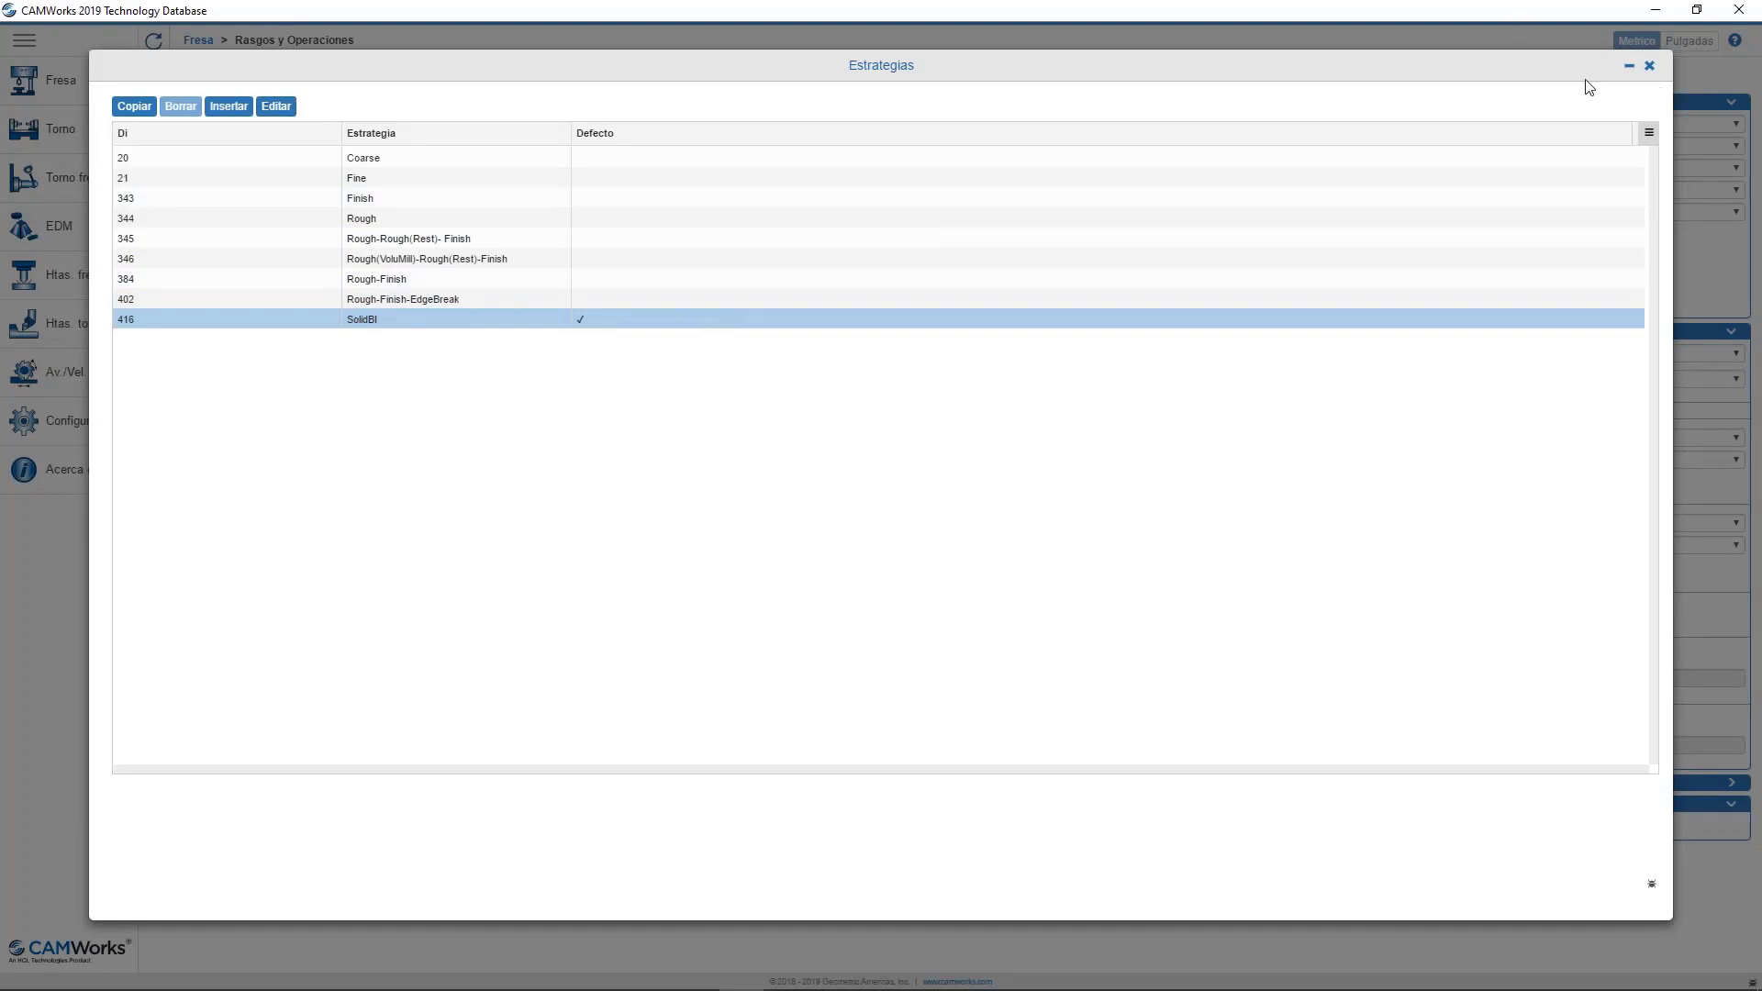
{"action": "left_click", "coordinate": [1649, 66]}
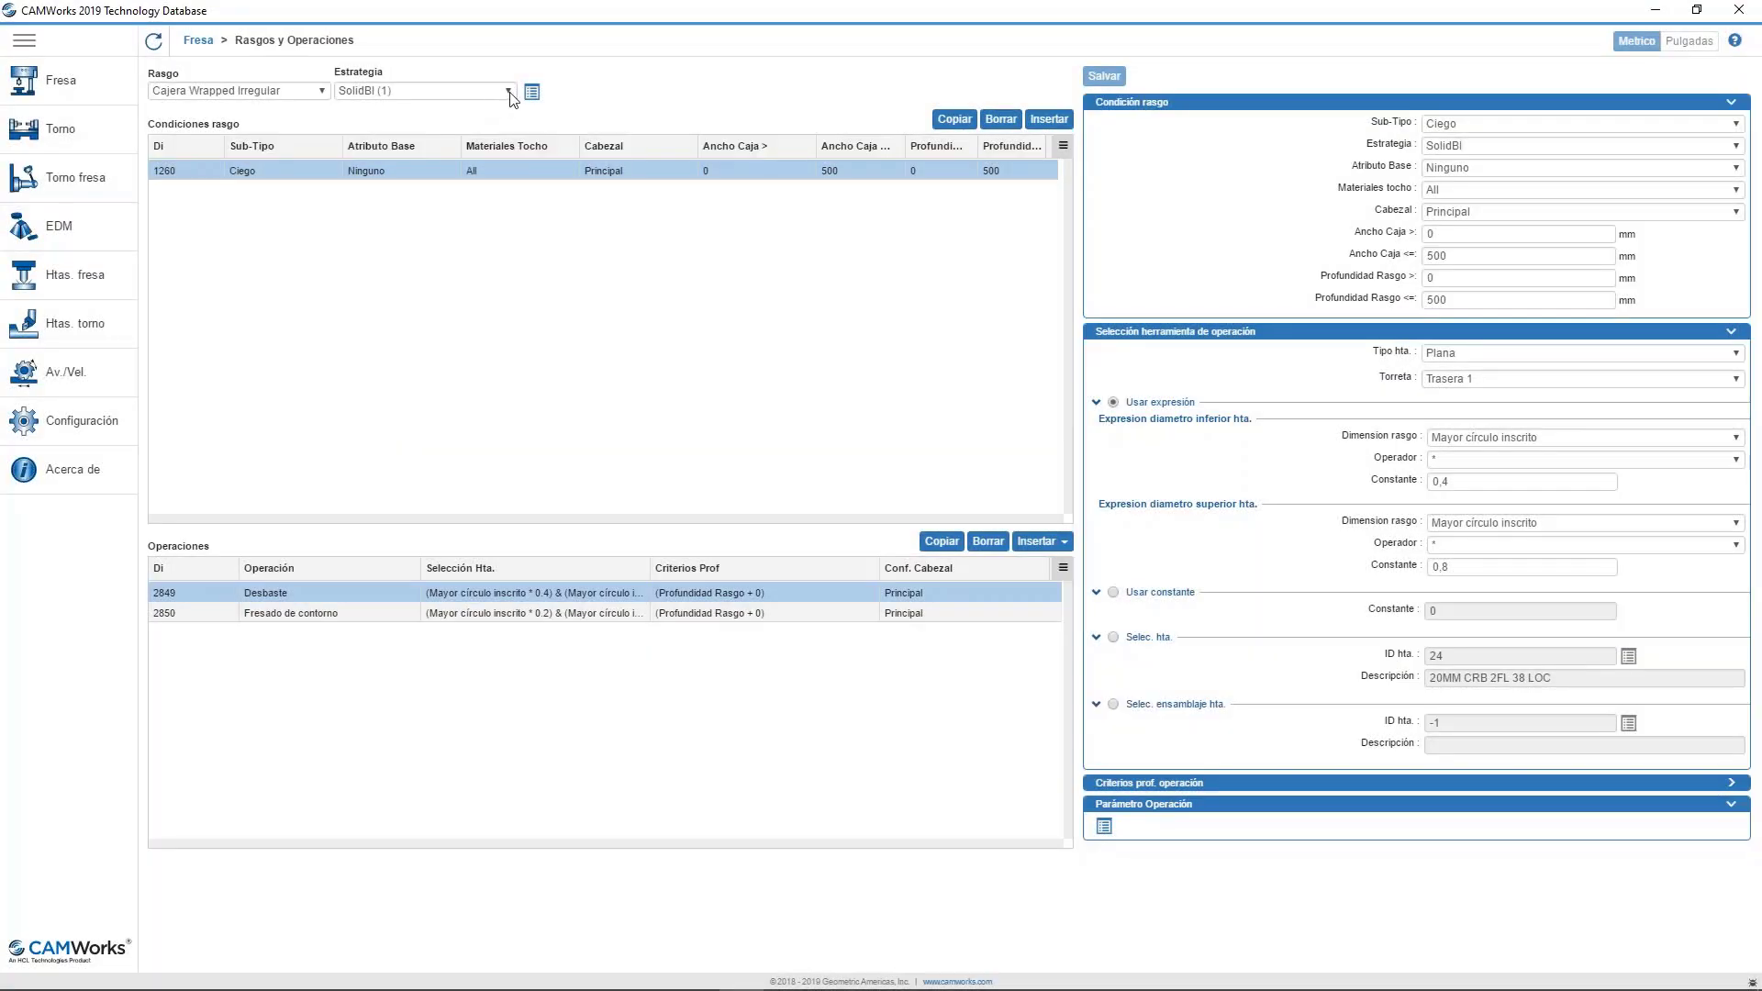
Check which default strategy each milling feature uses in the predefined feature strategies, and return to the Fresa overview.
{"action": "left_click", "coordinate": [196, 40]}
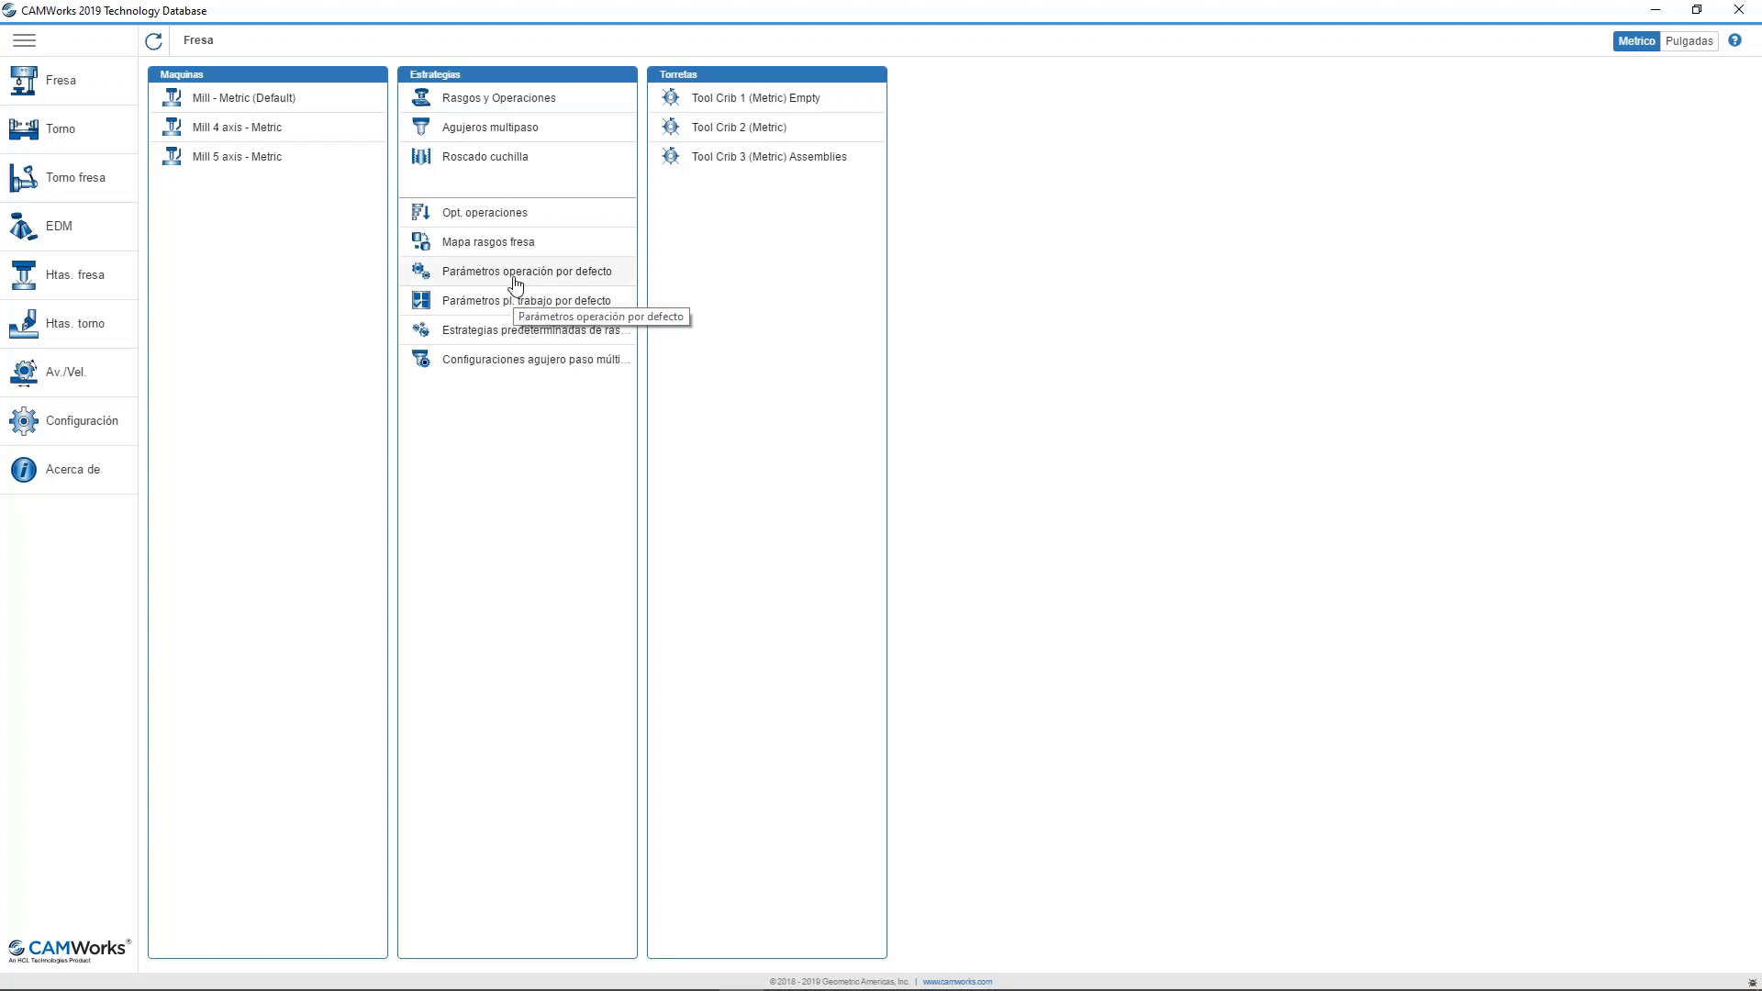
{"action": "left_click", "coordinate": [519, 330]}
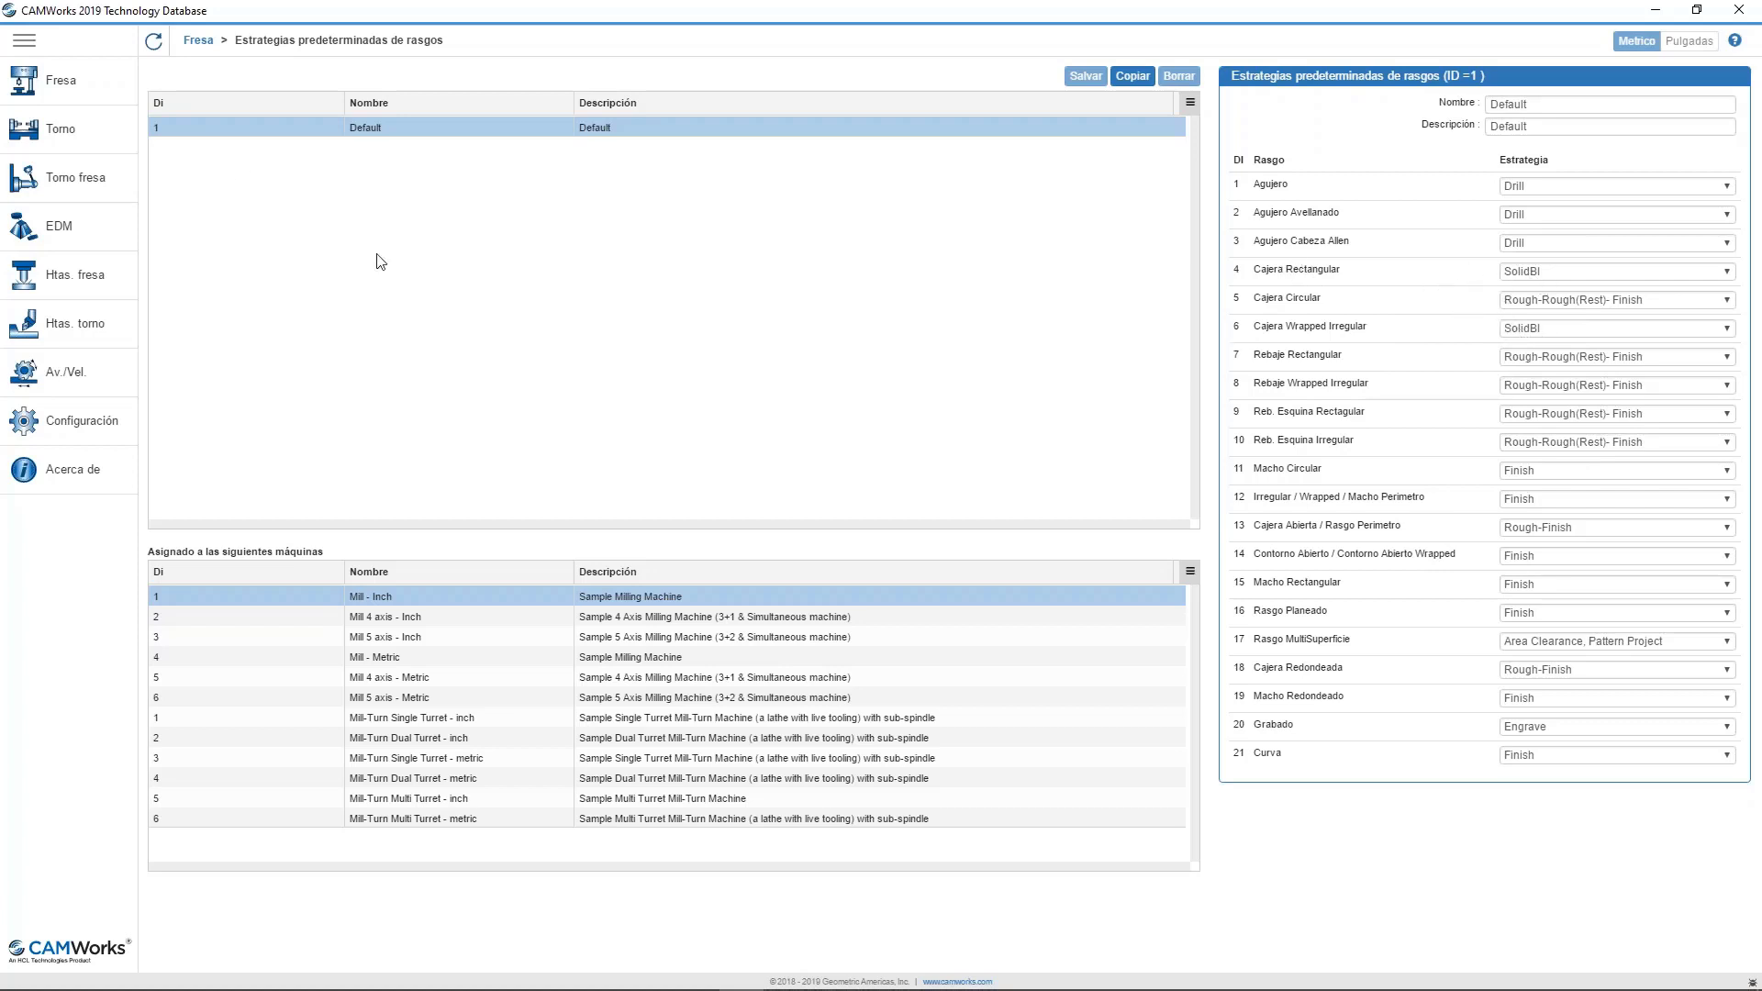
{"action": "left_click", "coordinate": [200, 39]}
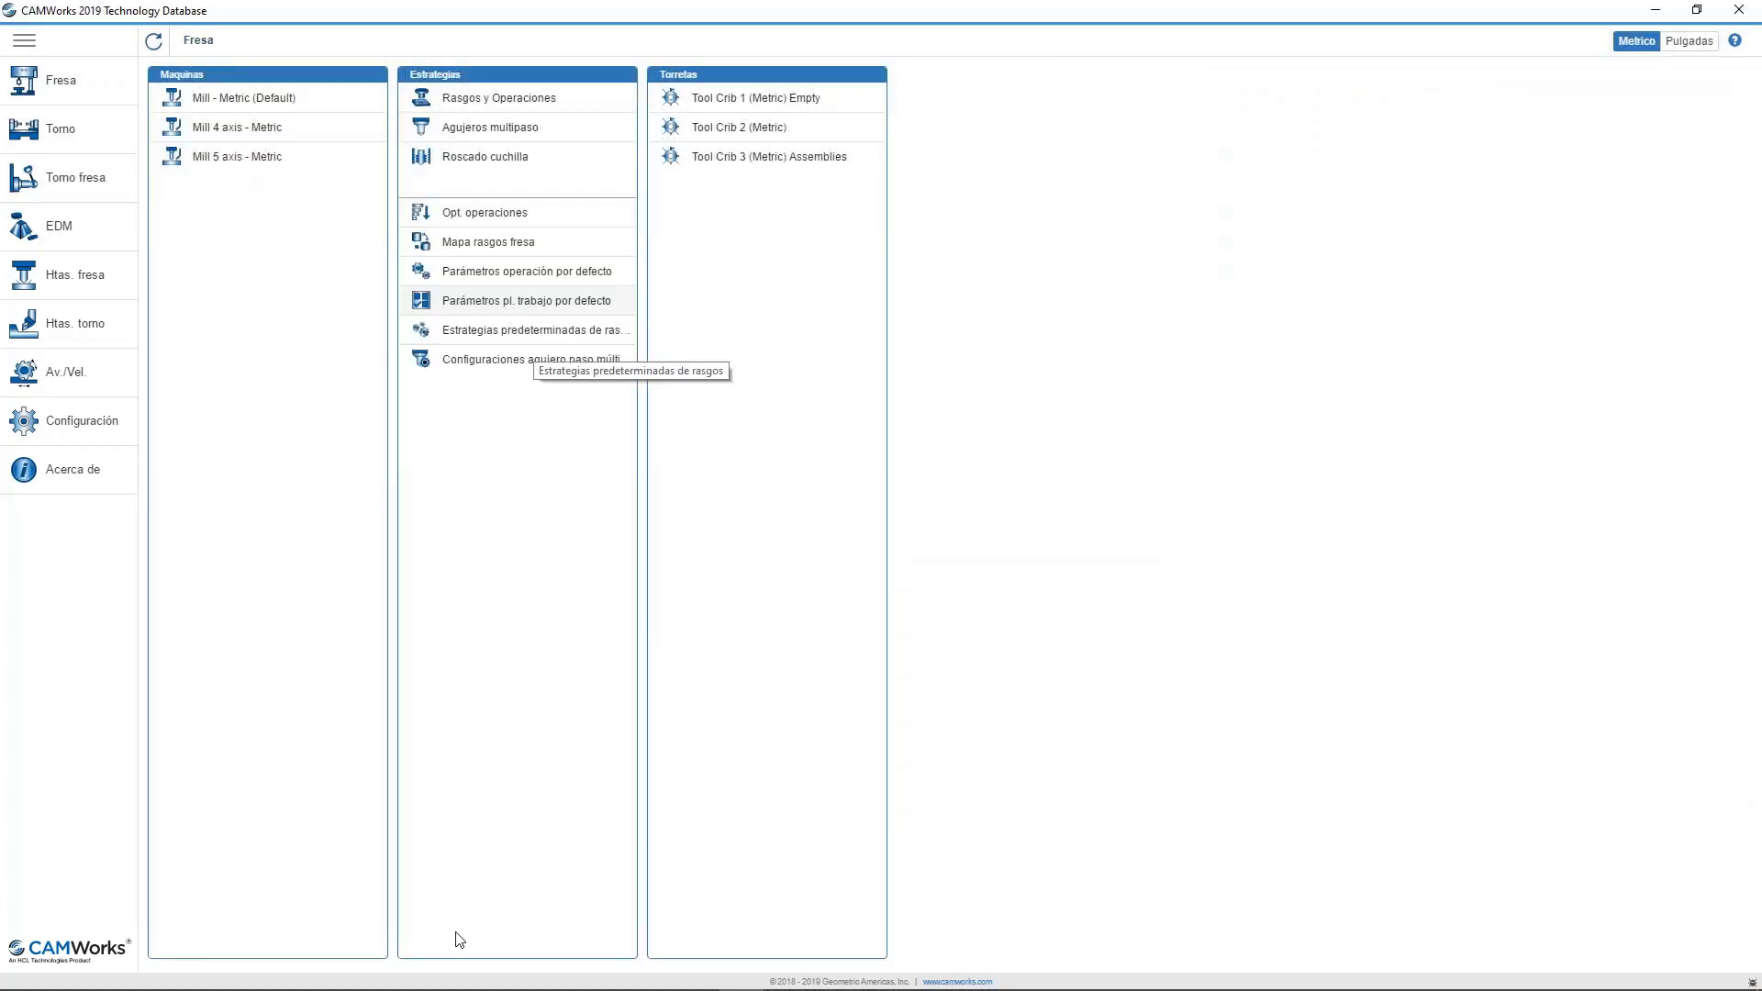
Switch to SOLIDWORKS and delete the Cajera Irregular1 feature with its dependent nodes from Pl. Trabajo1.
{"action": "key", "text": "alt+Tab"}
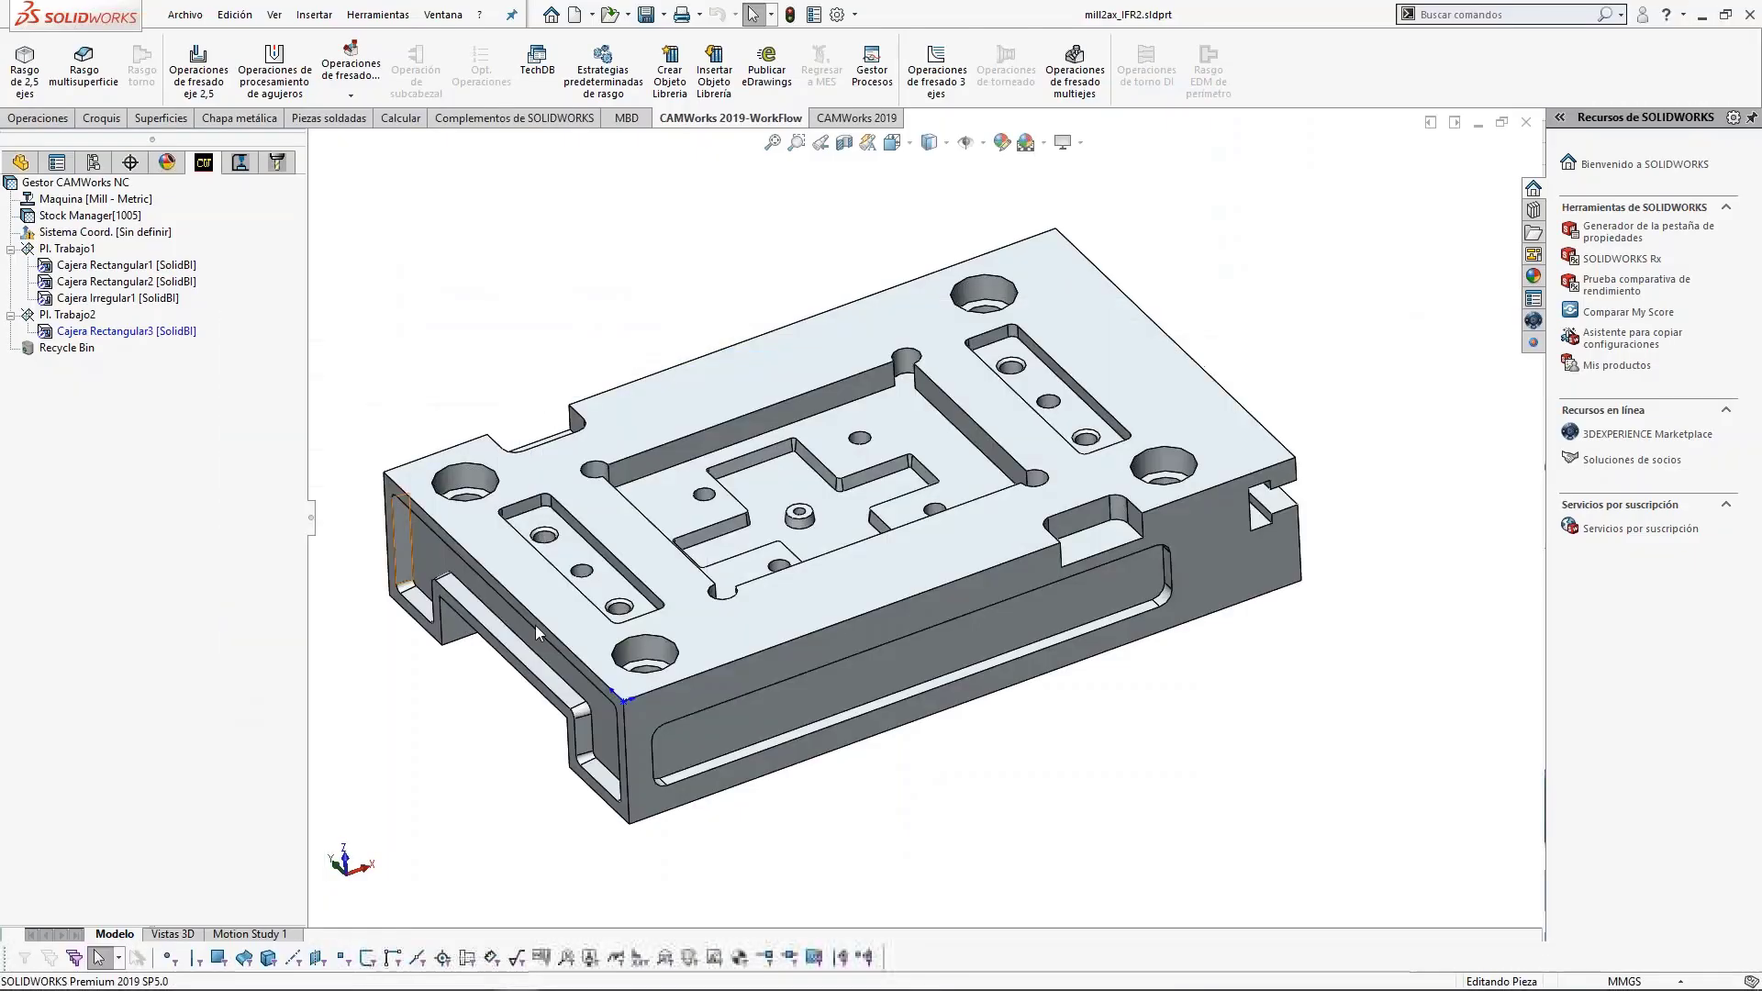
{"action": "right_click", "coordinate": [92, 331]}
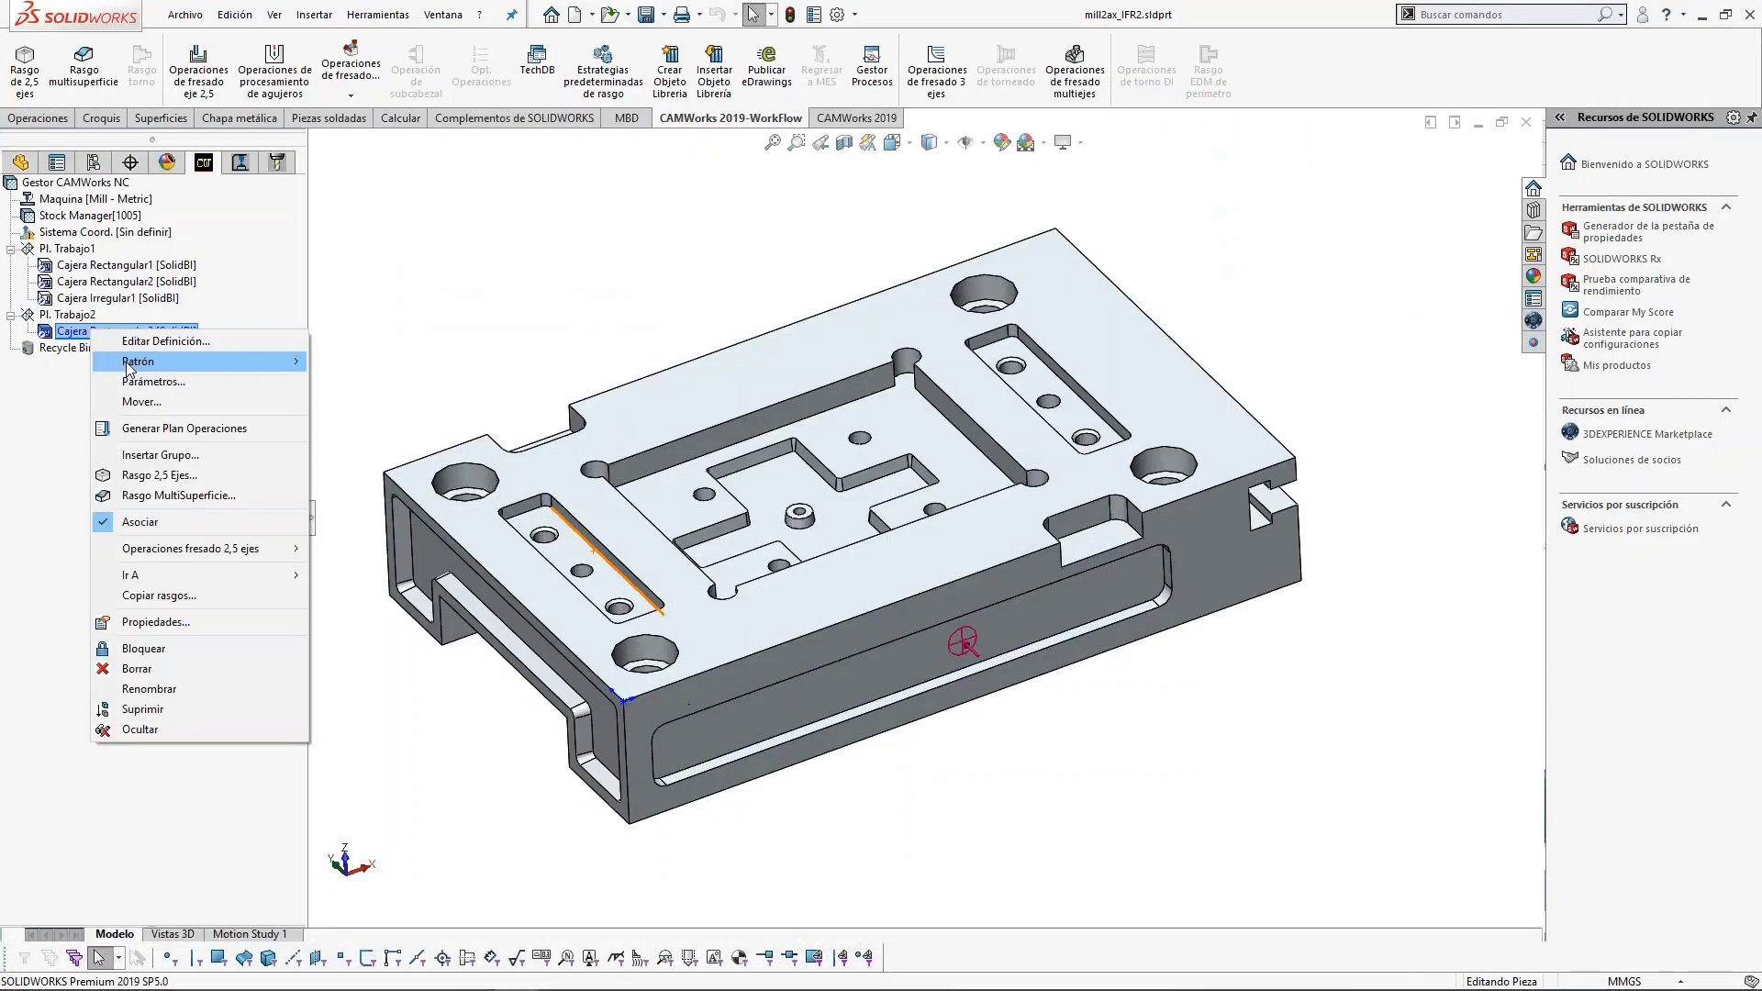
{"action": "right_click", "coordinate": [85, 298]}
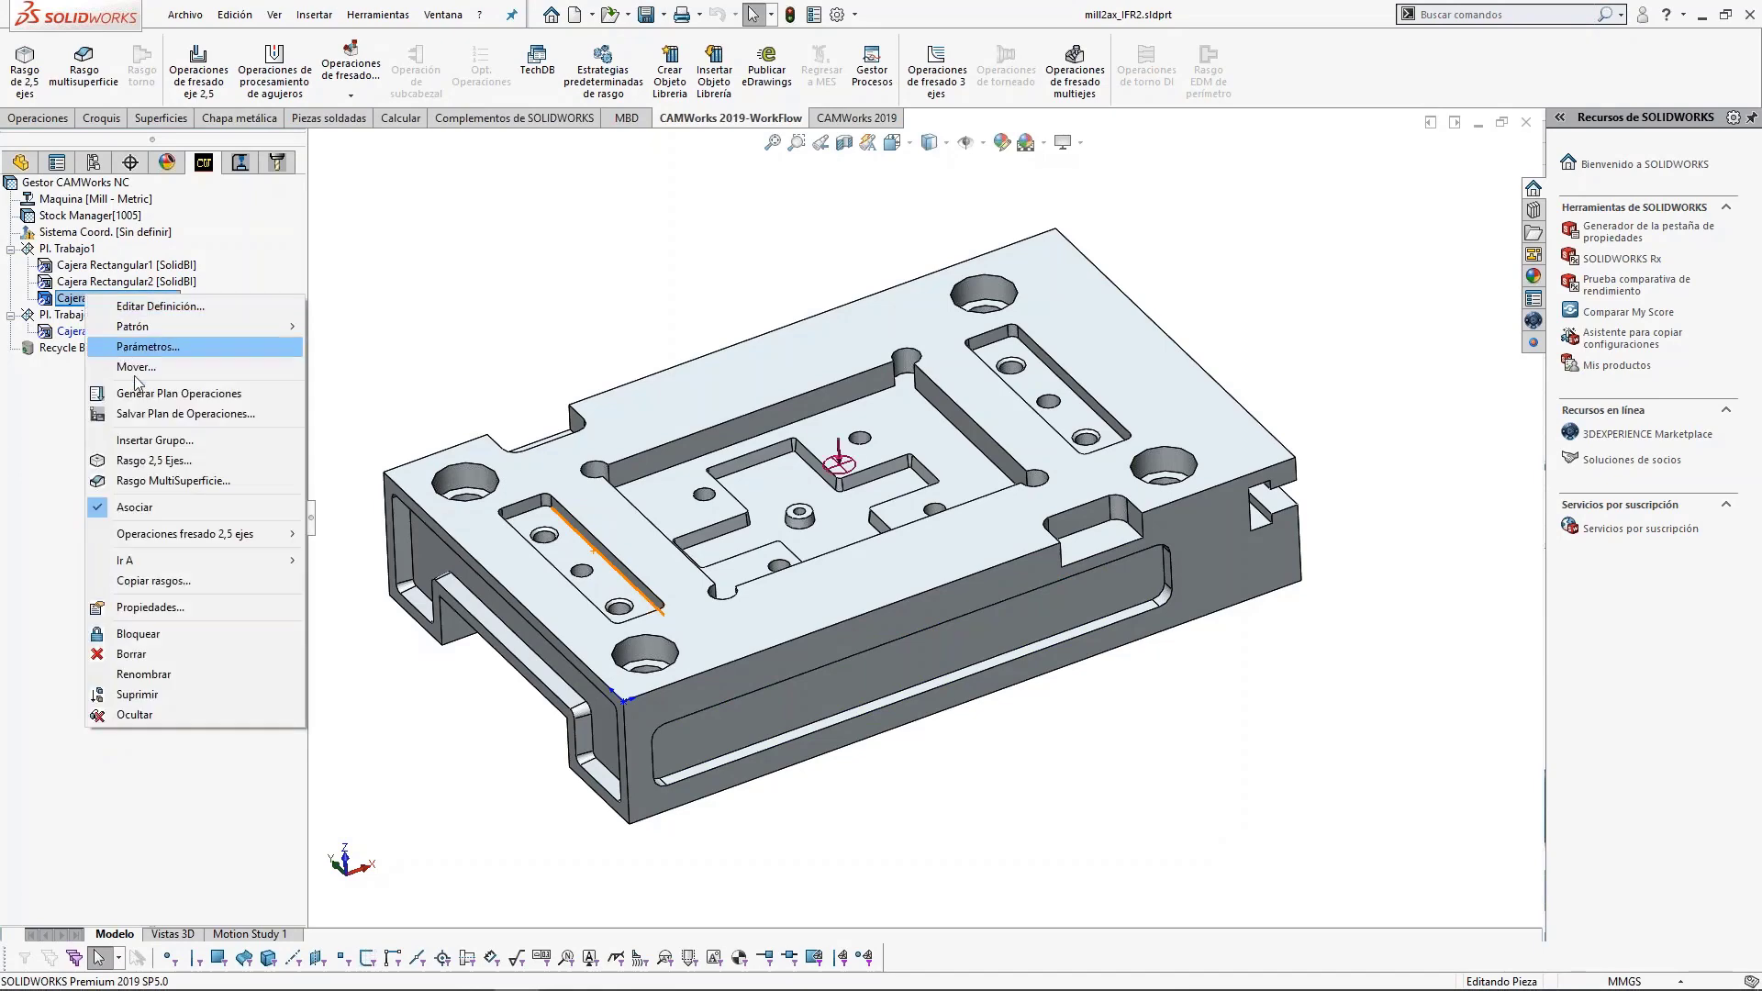
{"action": "left_click", "coordinate": [131, 654]}
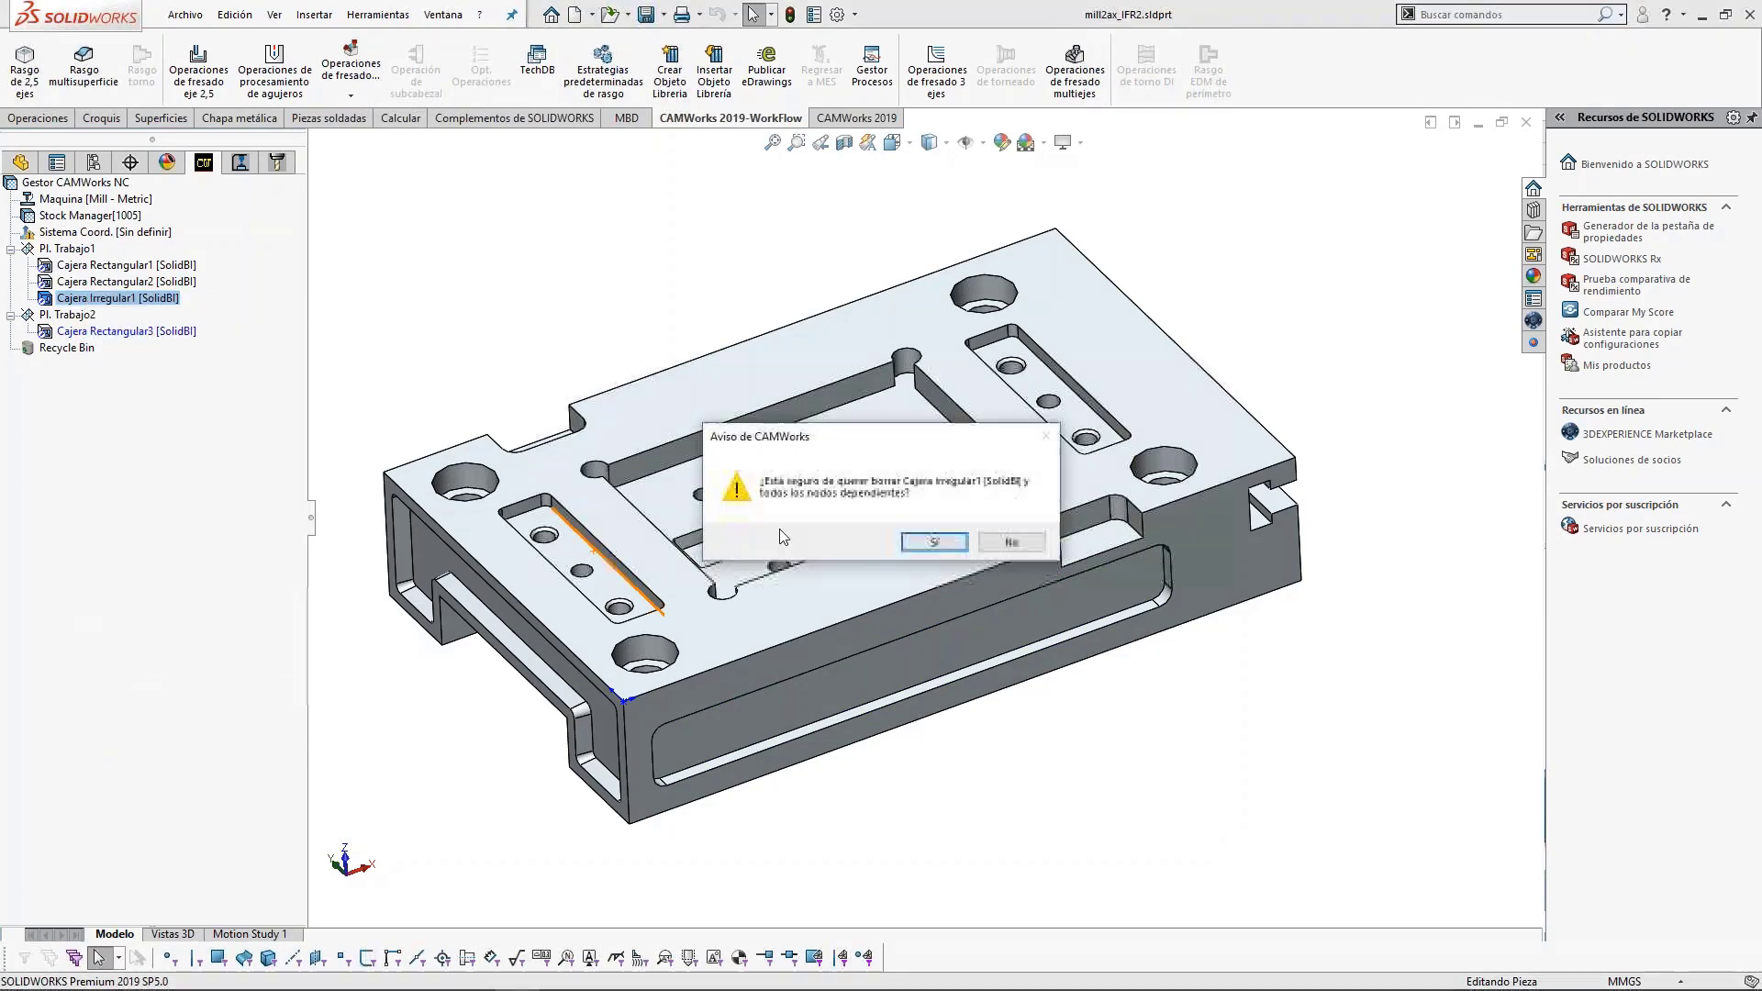
{"action": "left_click", "coordinate": [933, 543]}
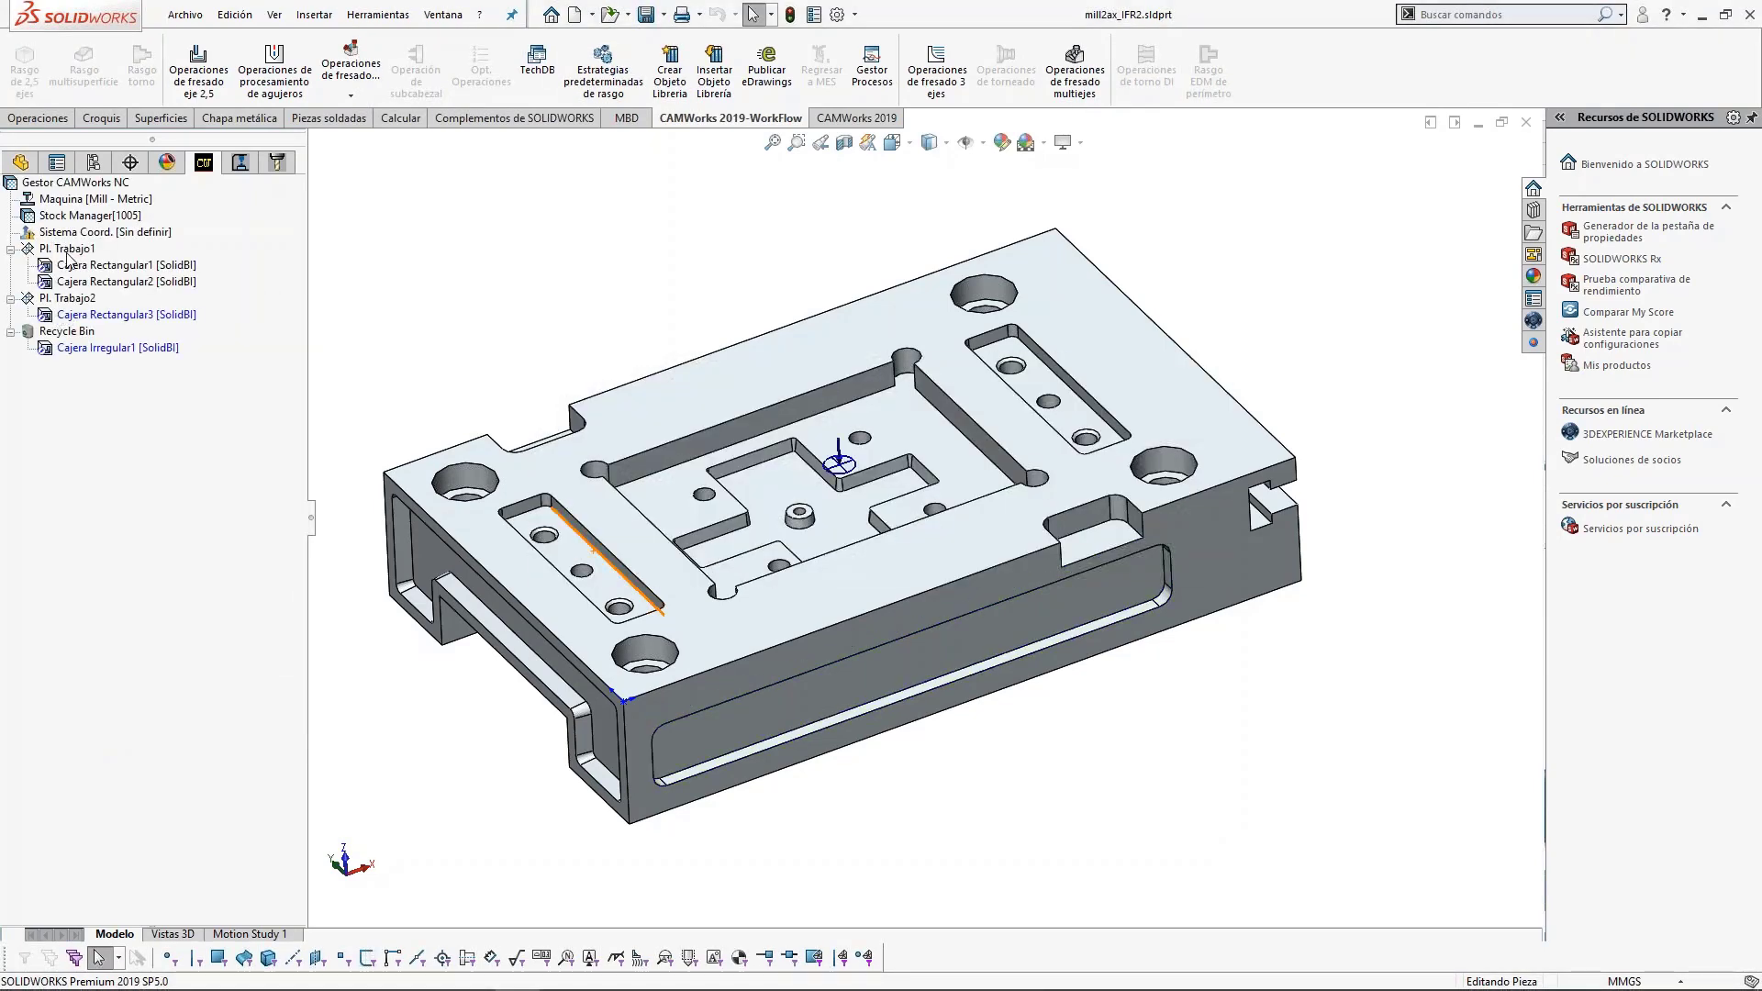
Recognize the large central pocket as a local feature in Pl. Trabajo1, using the pocket's floor face.
{"action": "left_click", "coordinate": [963, 464]}
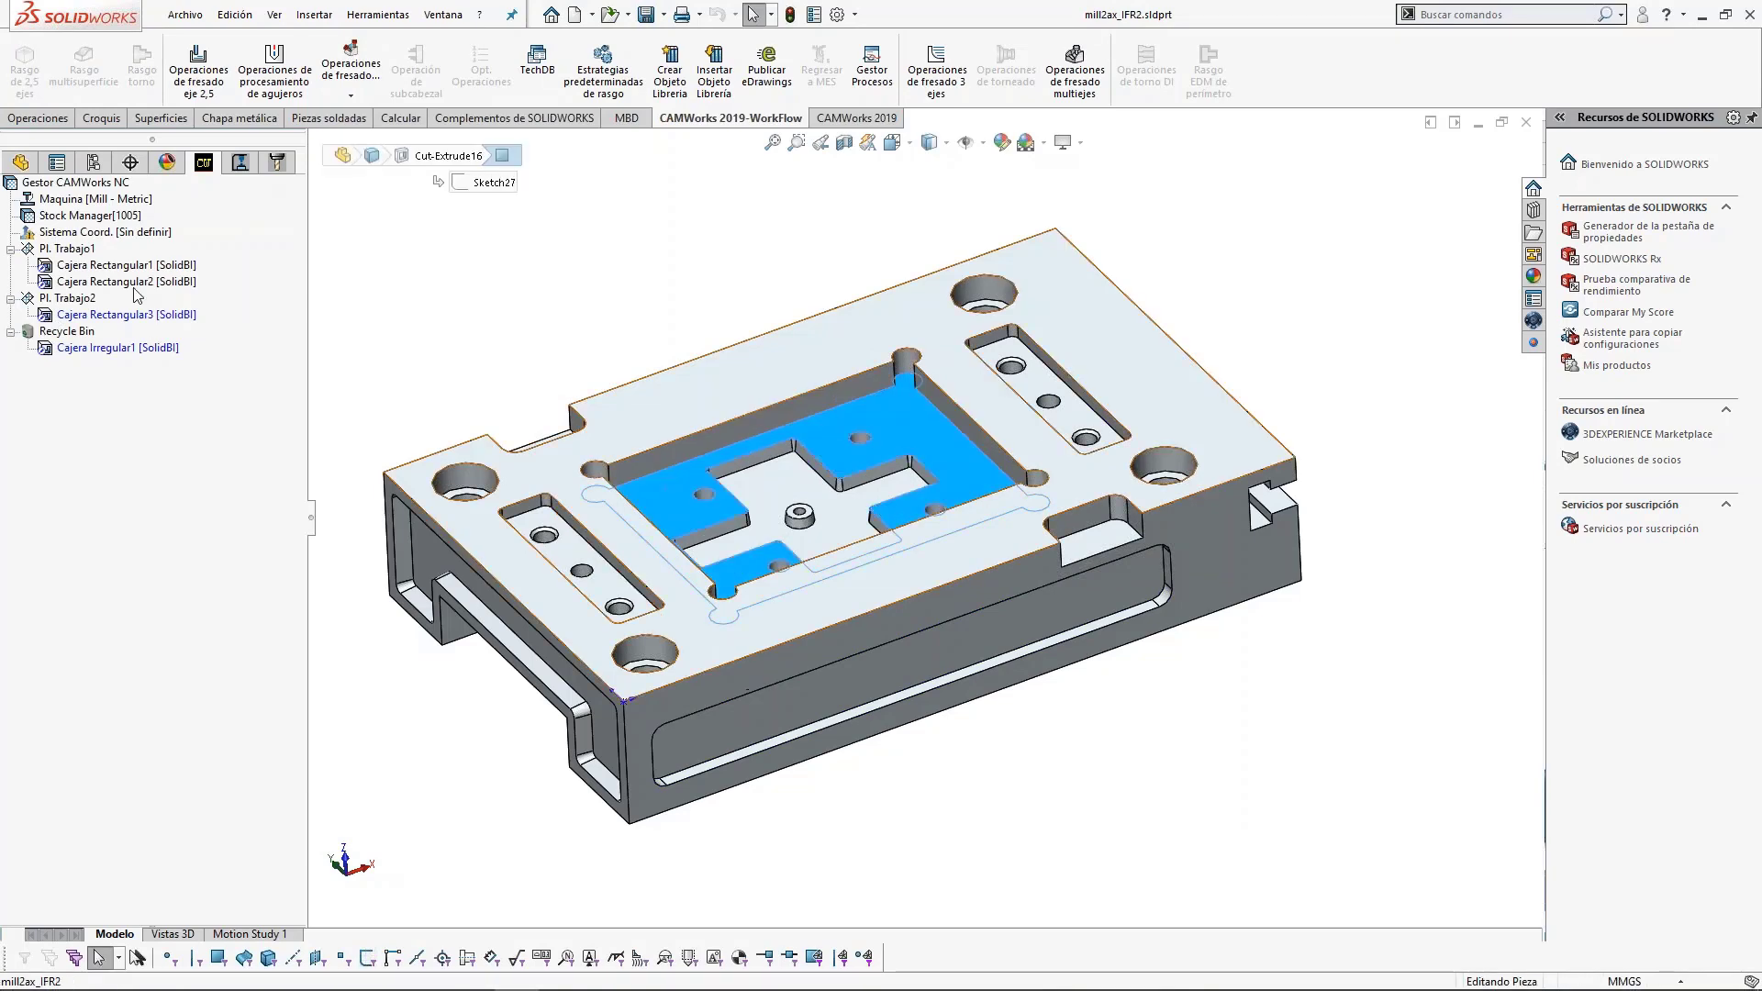
{"action": "right_click", "coordinate": [70, 256]}
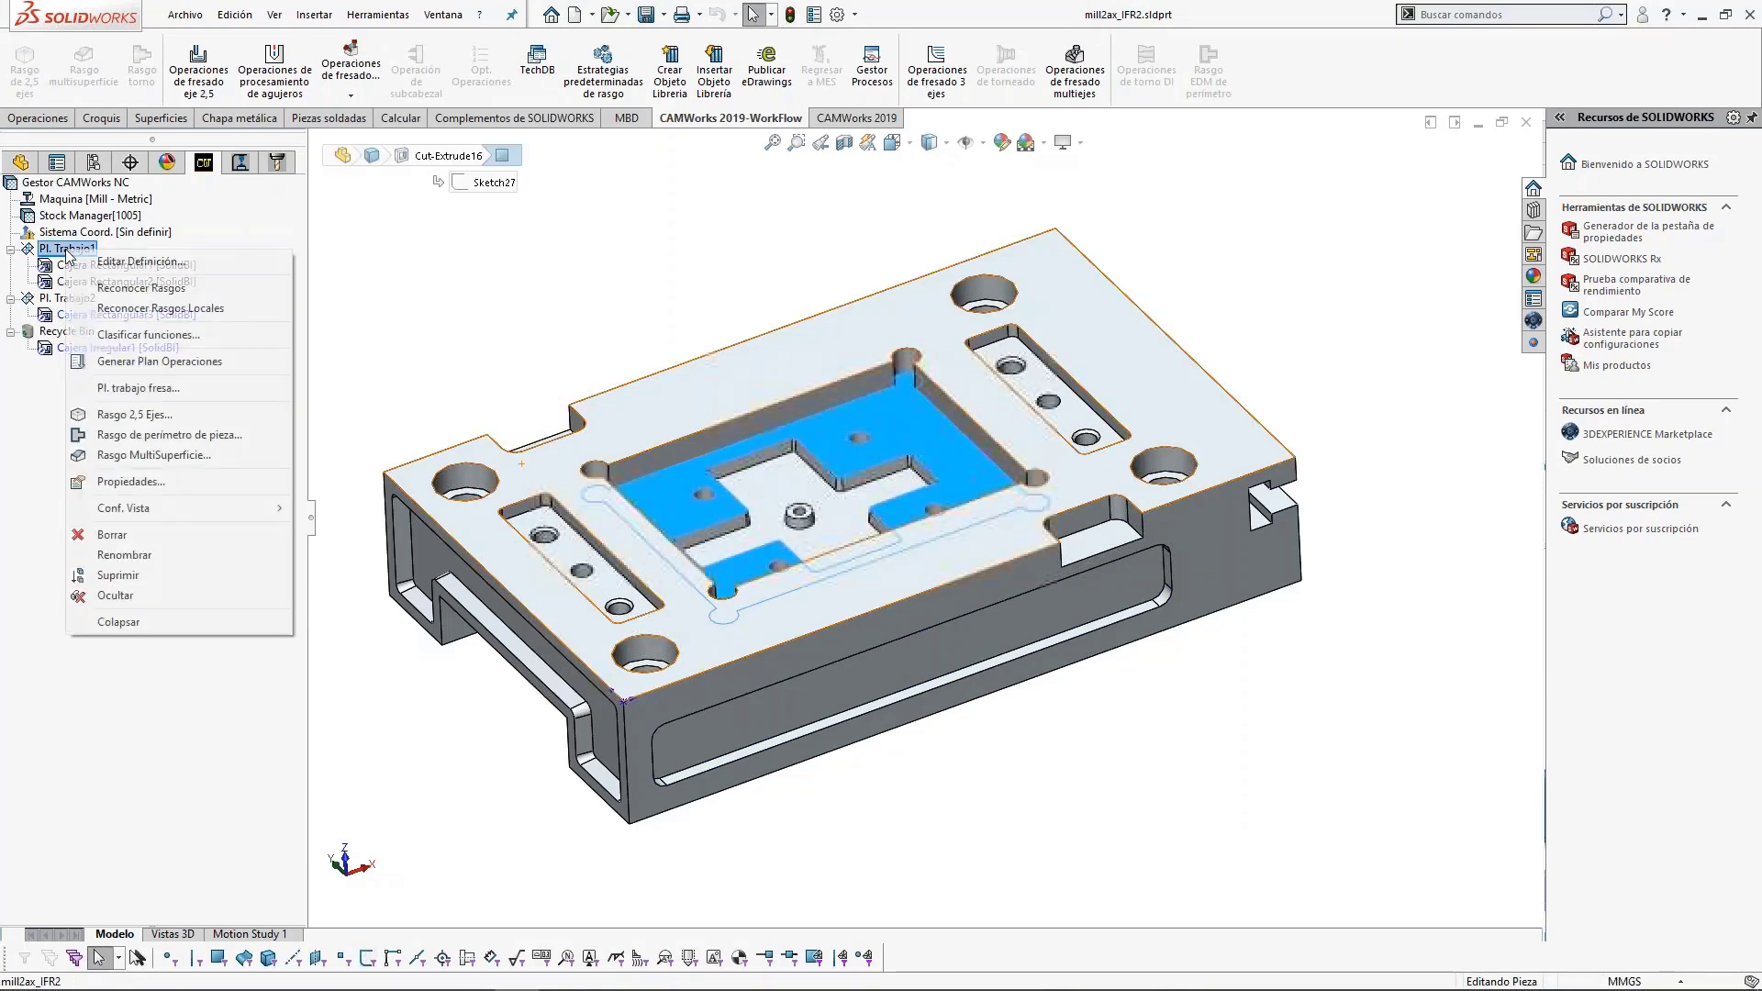
{"action": "left_click", "coordinate": [152, 310]}
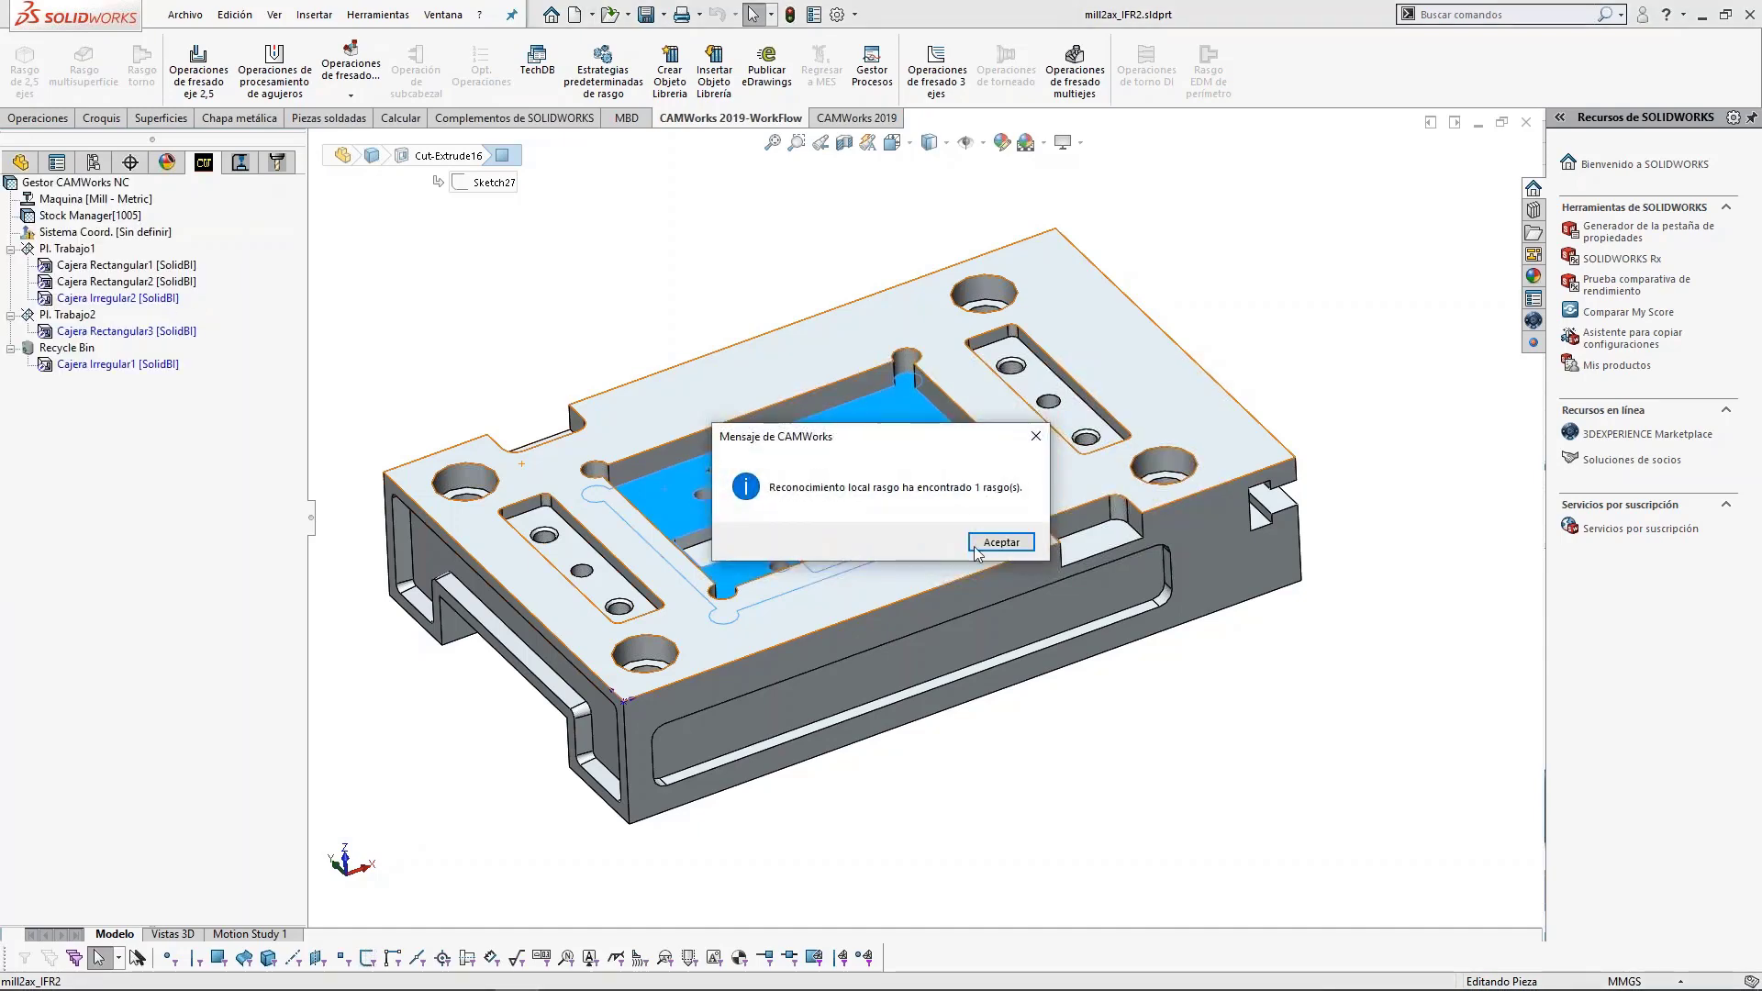
{"action": "key", "text": "Return"}
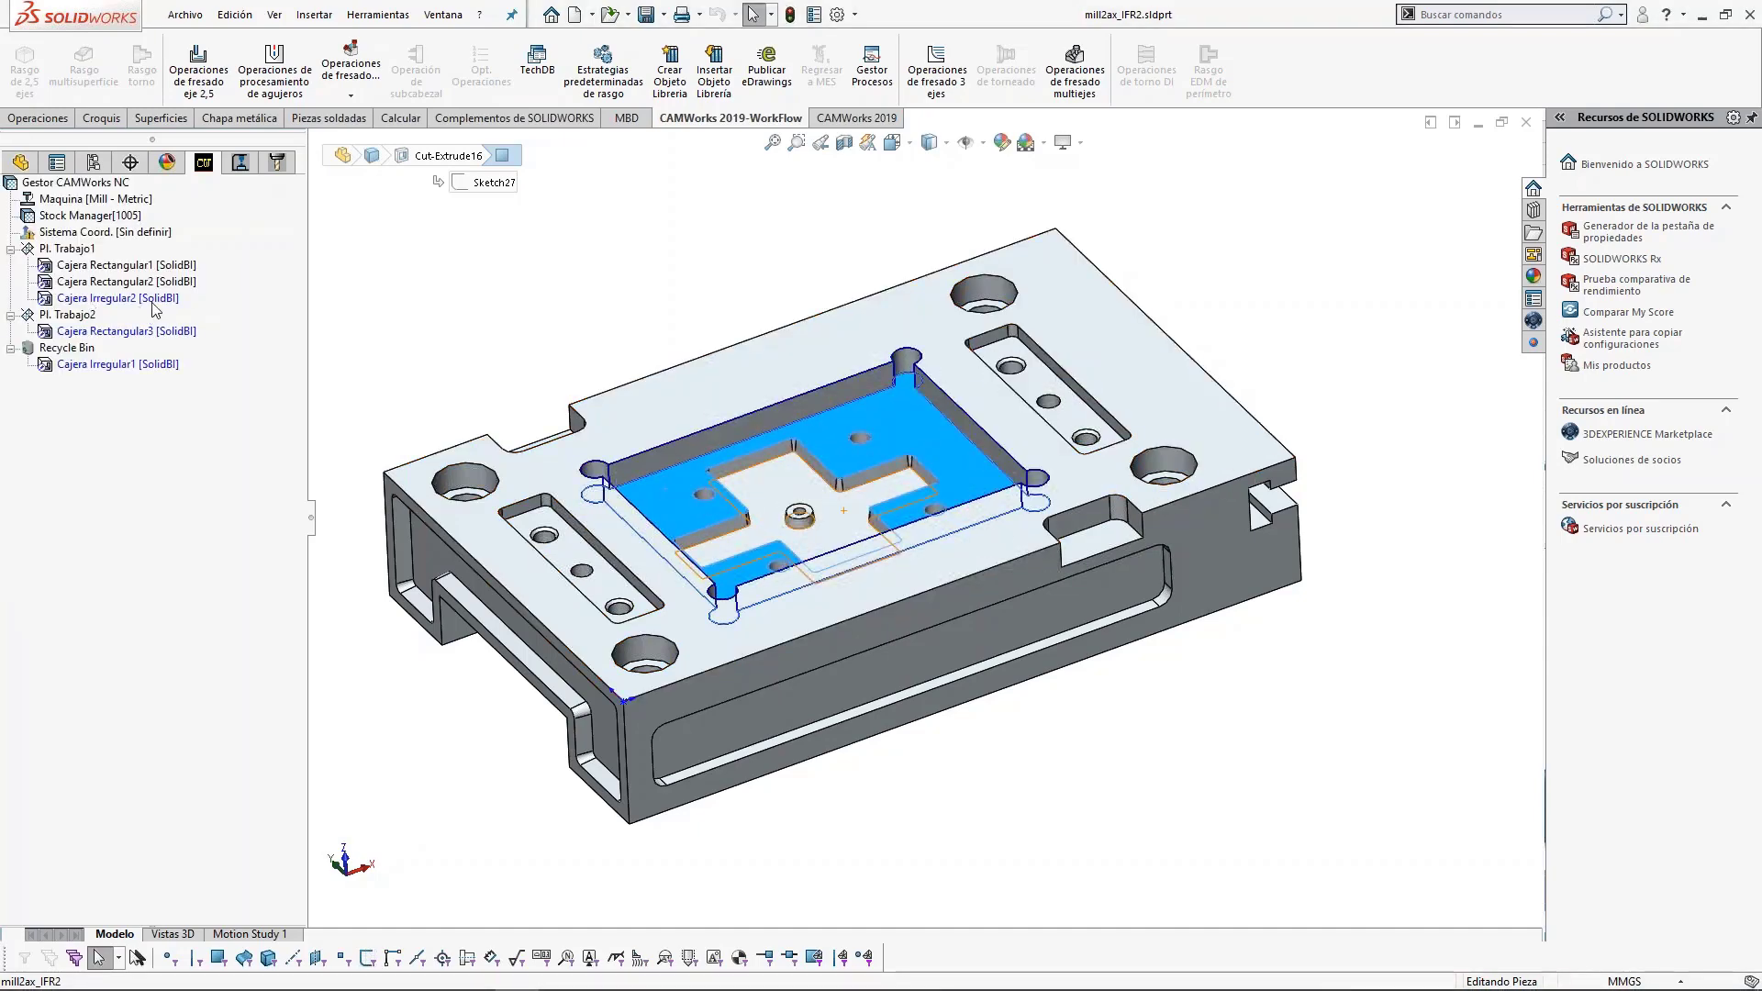
Check the TechDB operations for the SolidBI strategy in the Cajera Irregular2 parameters, and close them without applying changes.
{"action": "right_click", "coordinate": [156, 310]}
{"action": "left_click", "coordinate": [211, 355]}
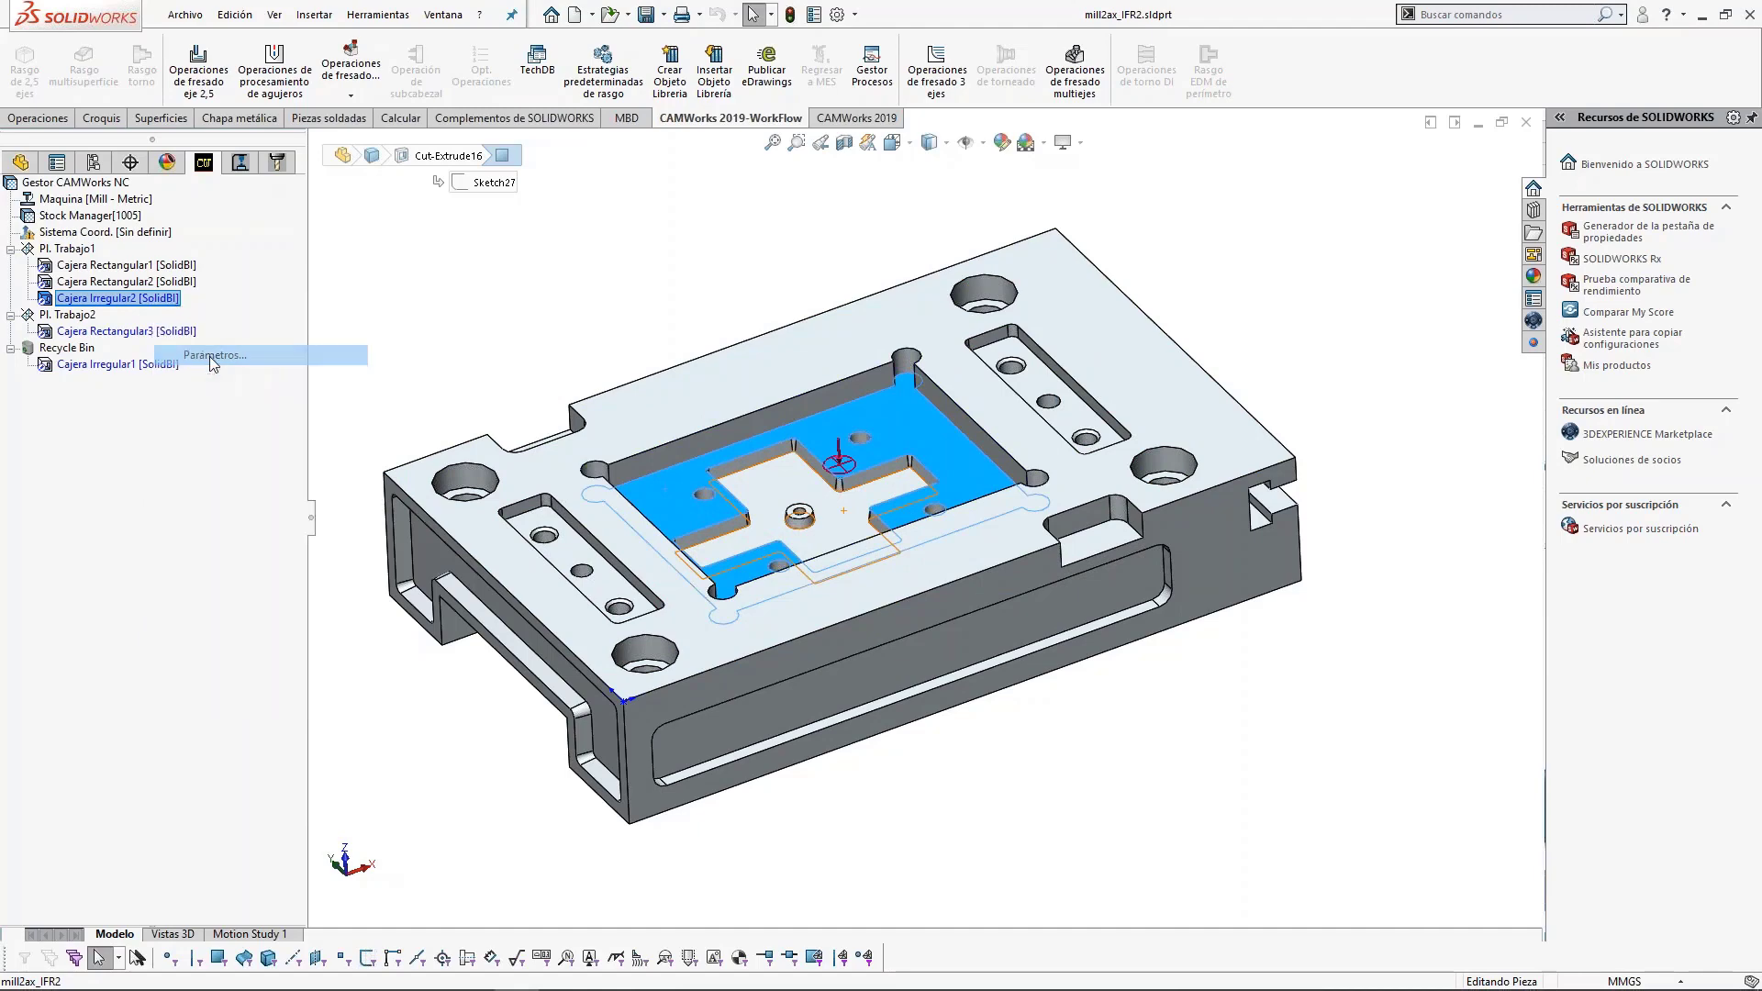
{"action": "left_click", "coordinate": [835, 382]}
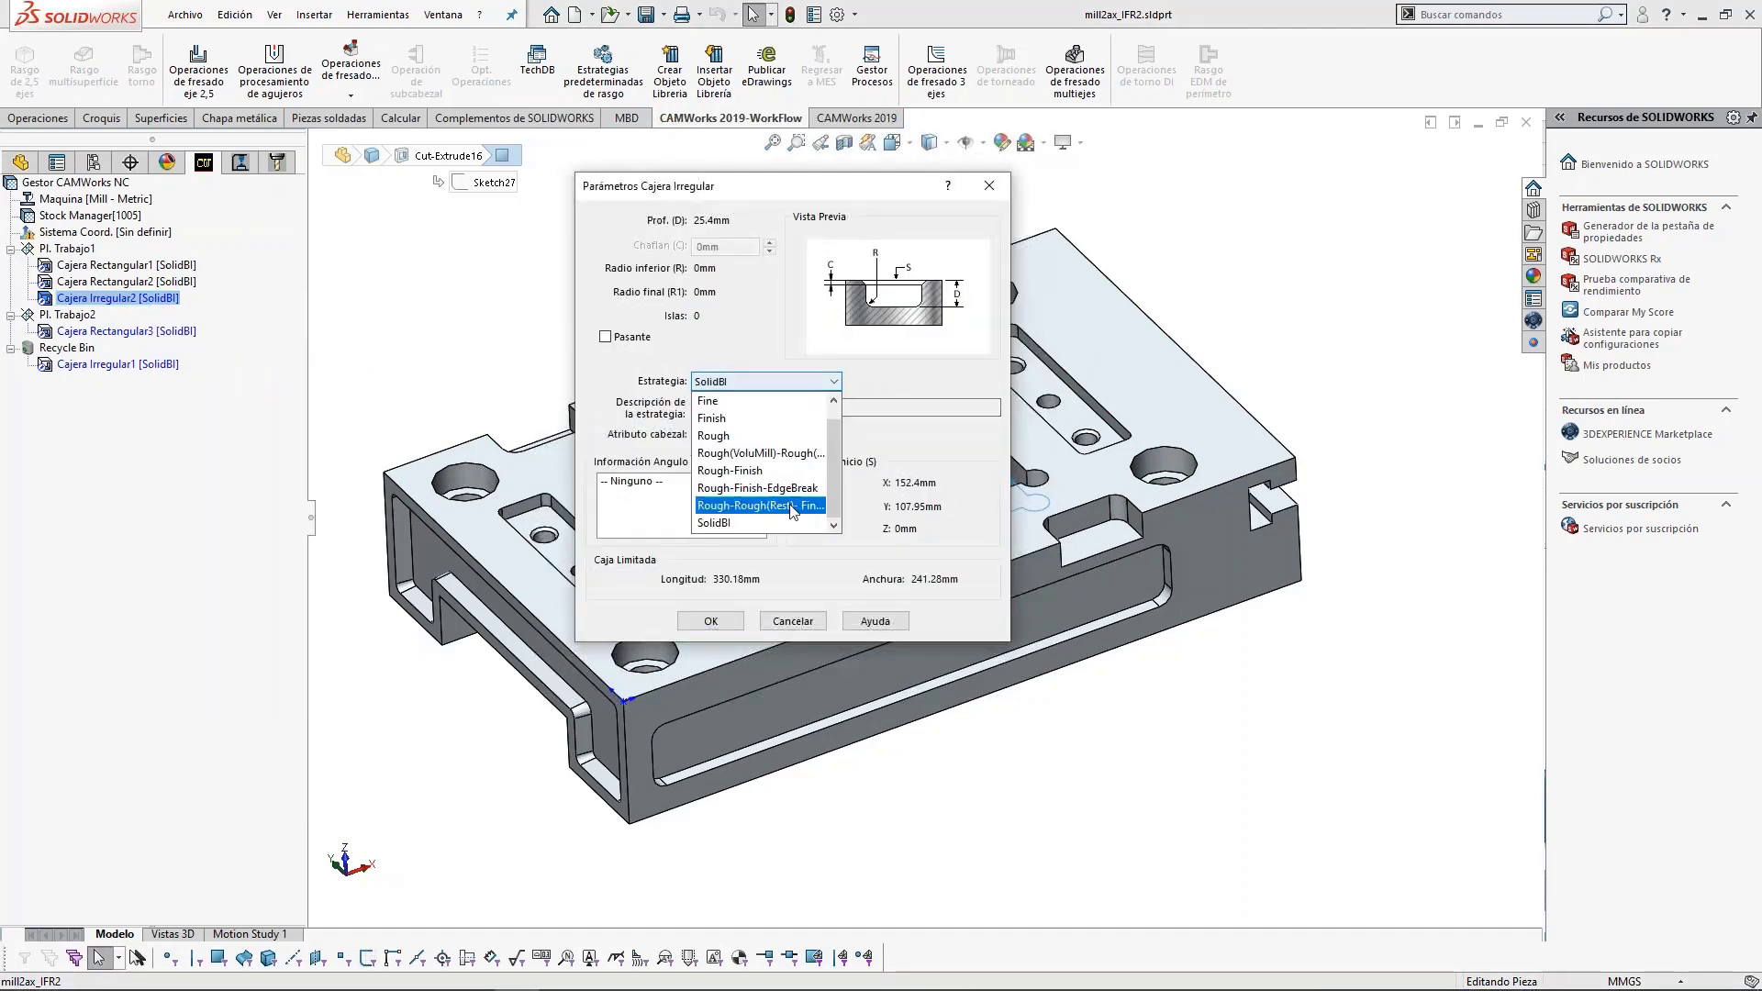
{"action": "left_click", "coordinate": [788, 524]}
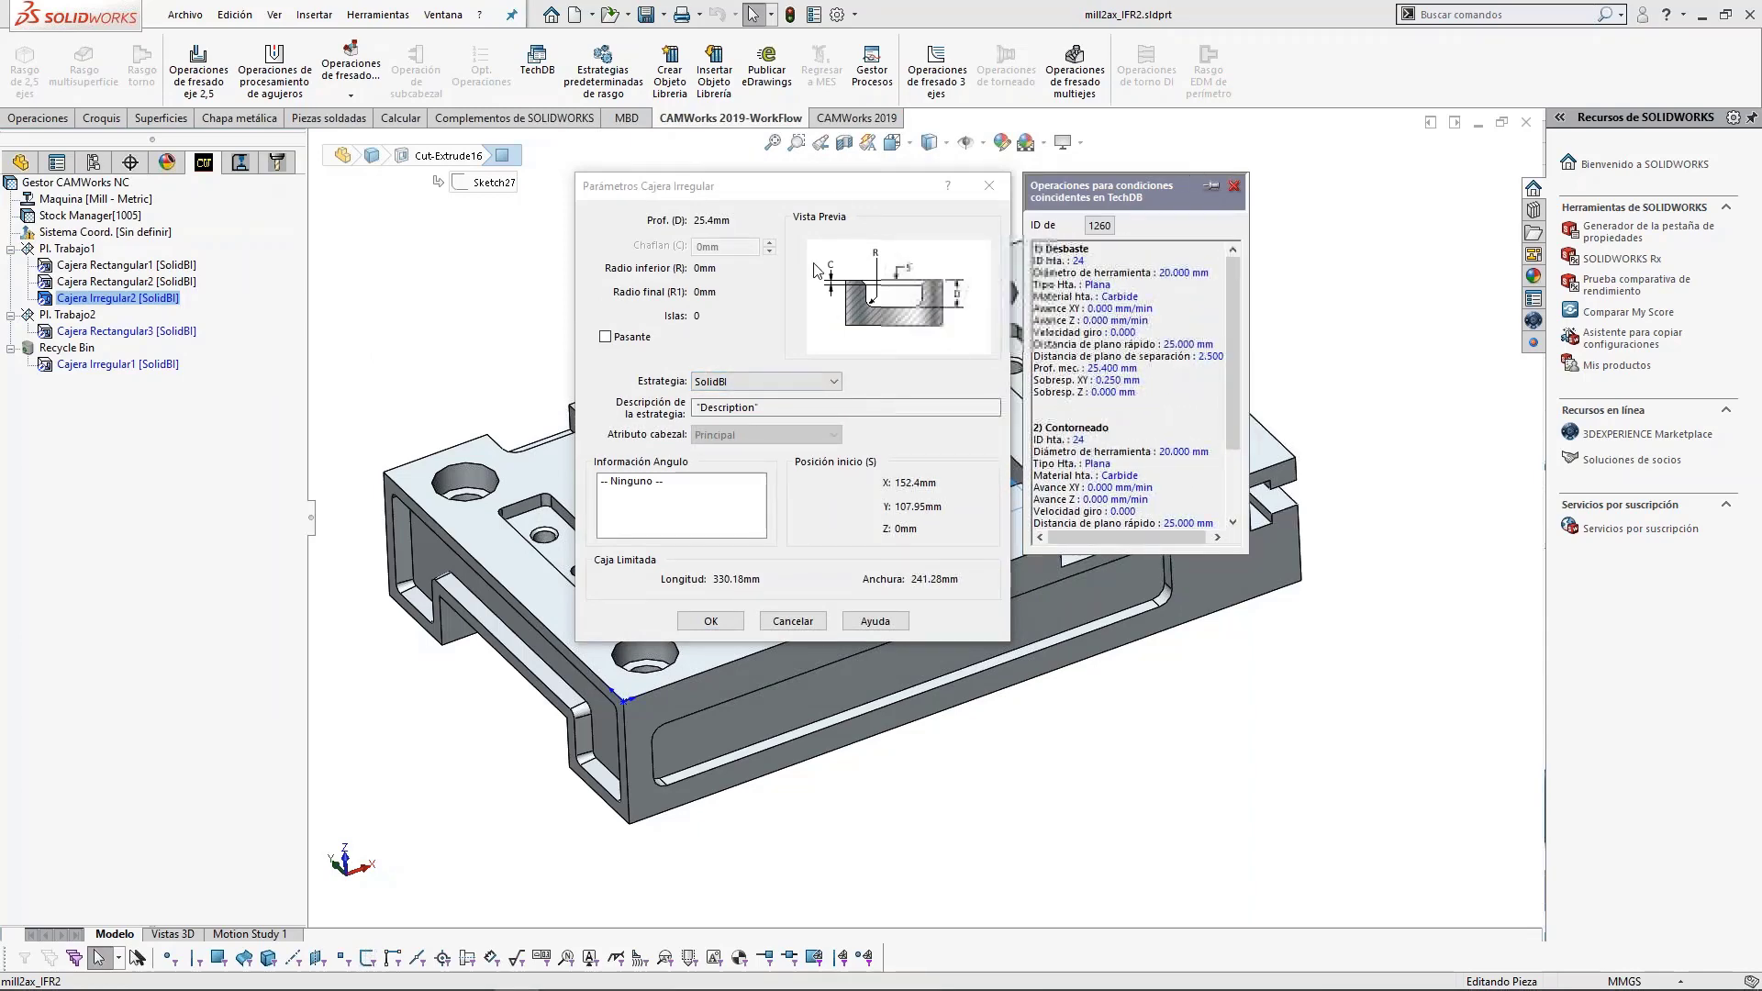
{"action": "left_click", "coordinate": [990, 186]}
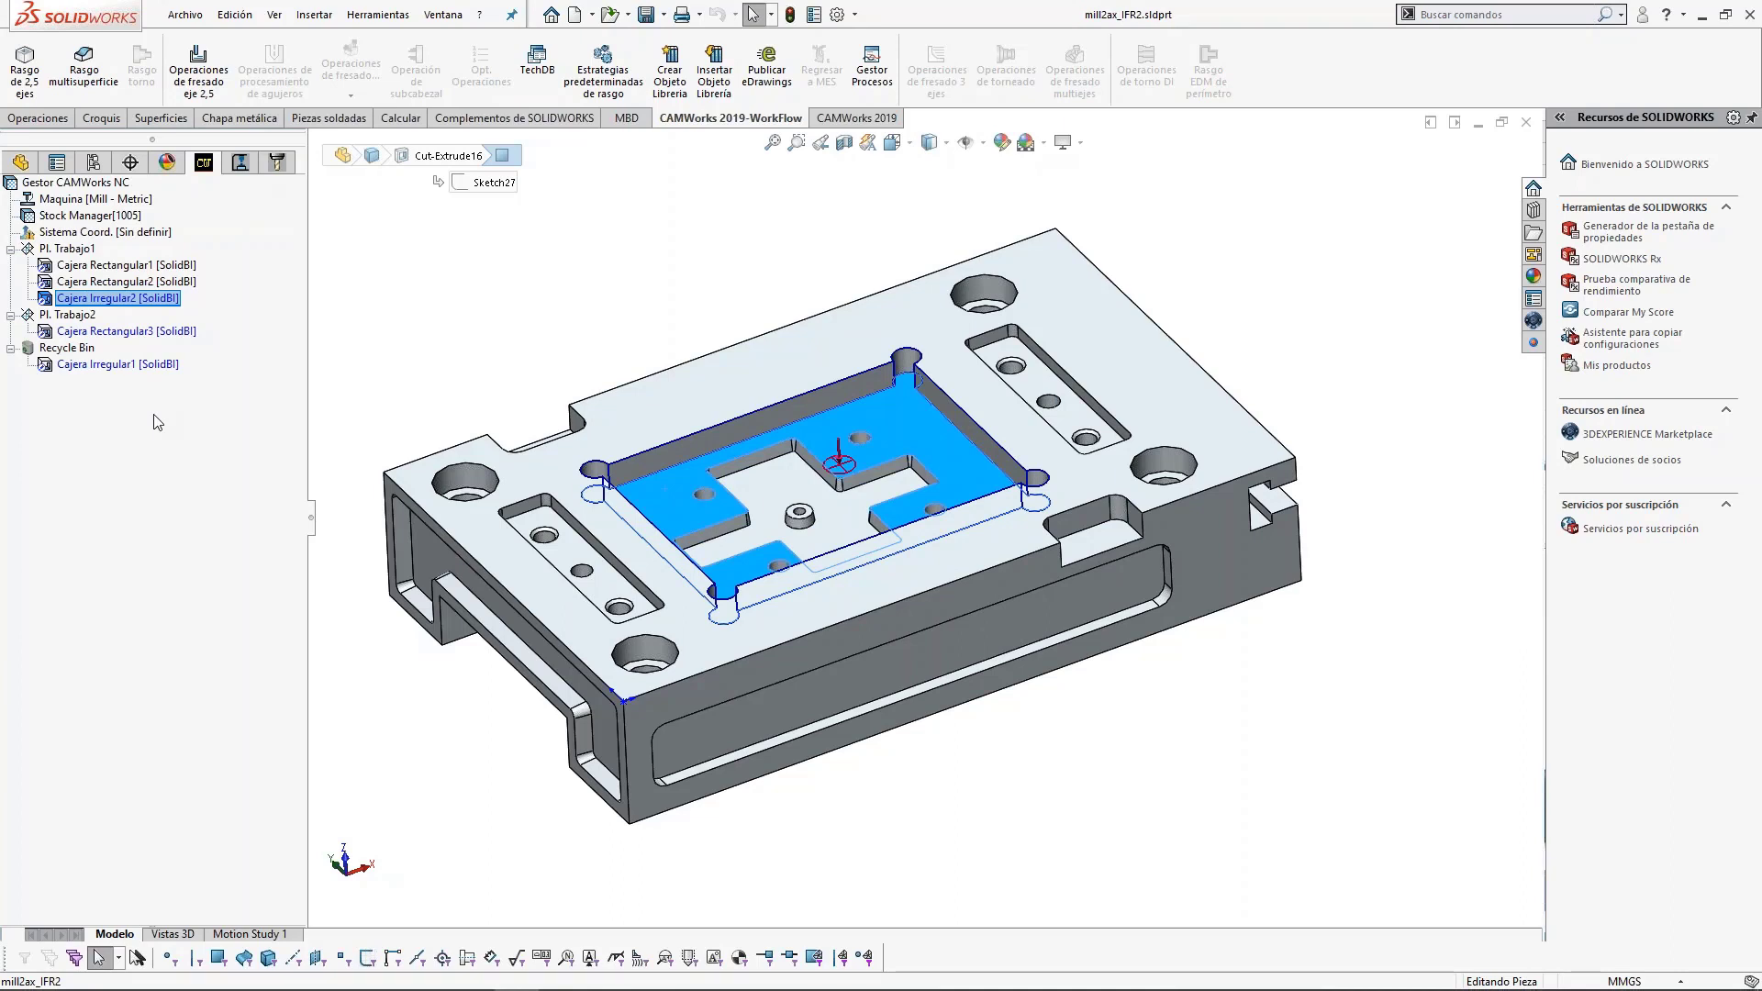
Delete both part setups, Pl. Trabajo1 and Pl. Trabajo2, together with their features.
{"action": "left_click", "coordinate": [66, 247]}
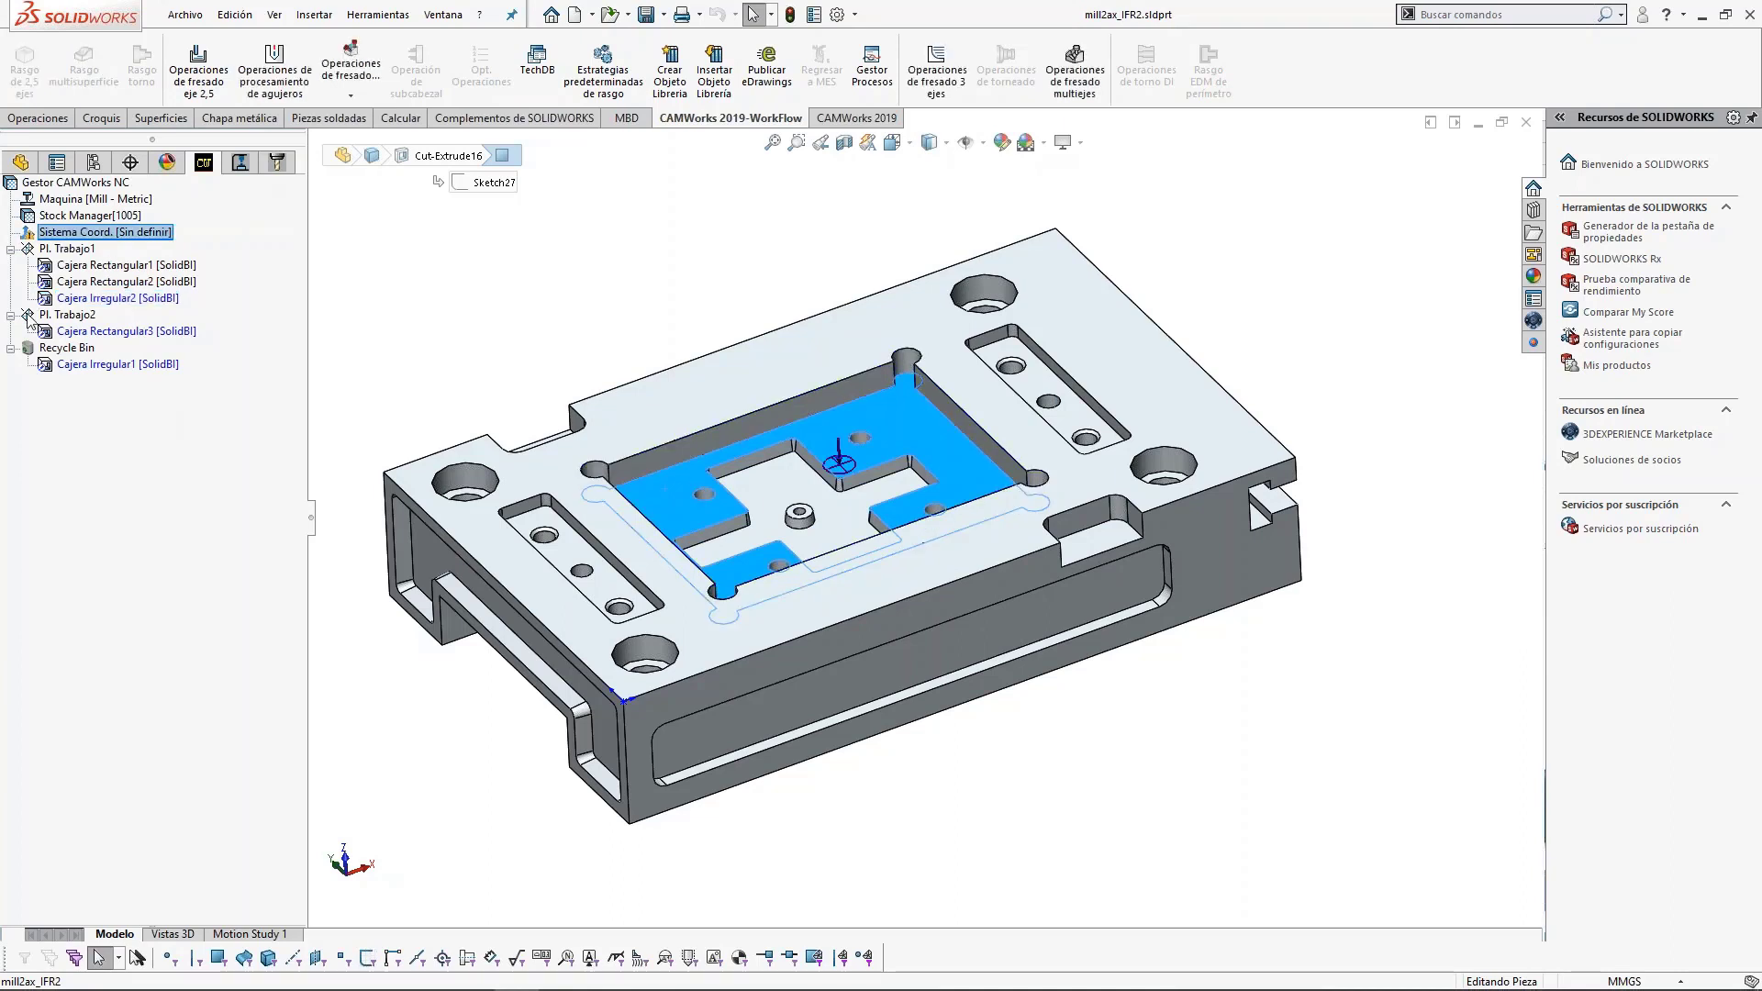
{"action": "left_click", "coordinate": [51, 314], "text": "ctrl"}
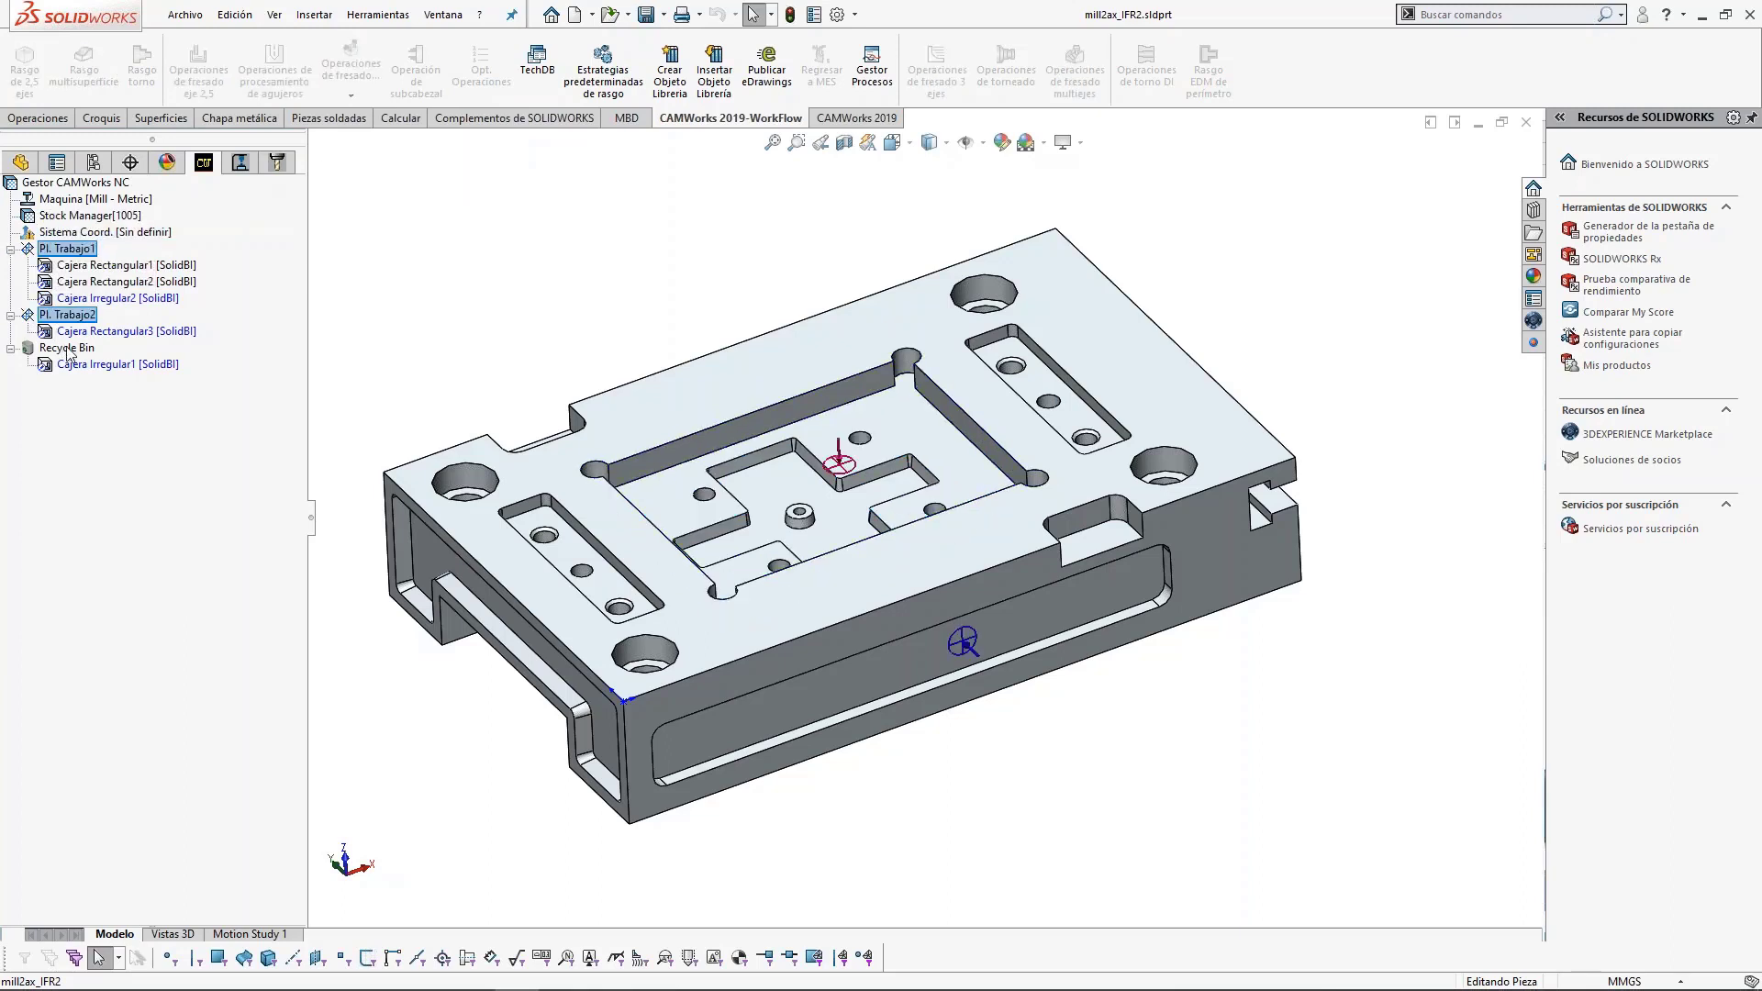
{"action": "right_click", "coordinate": [83, 317]}
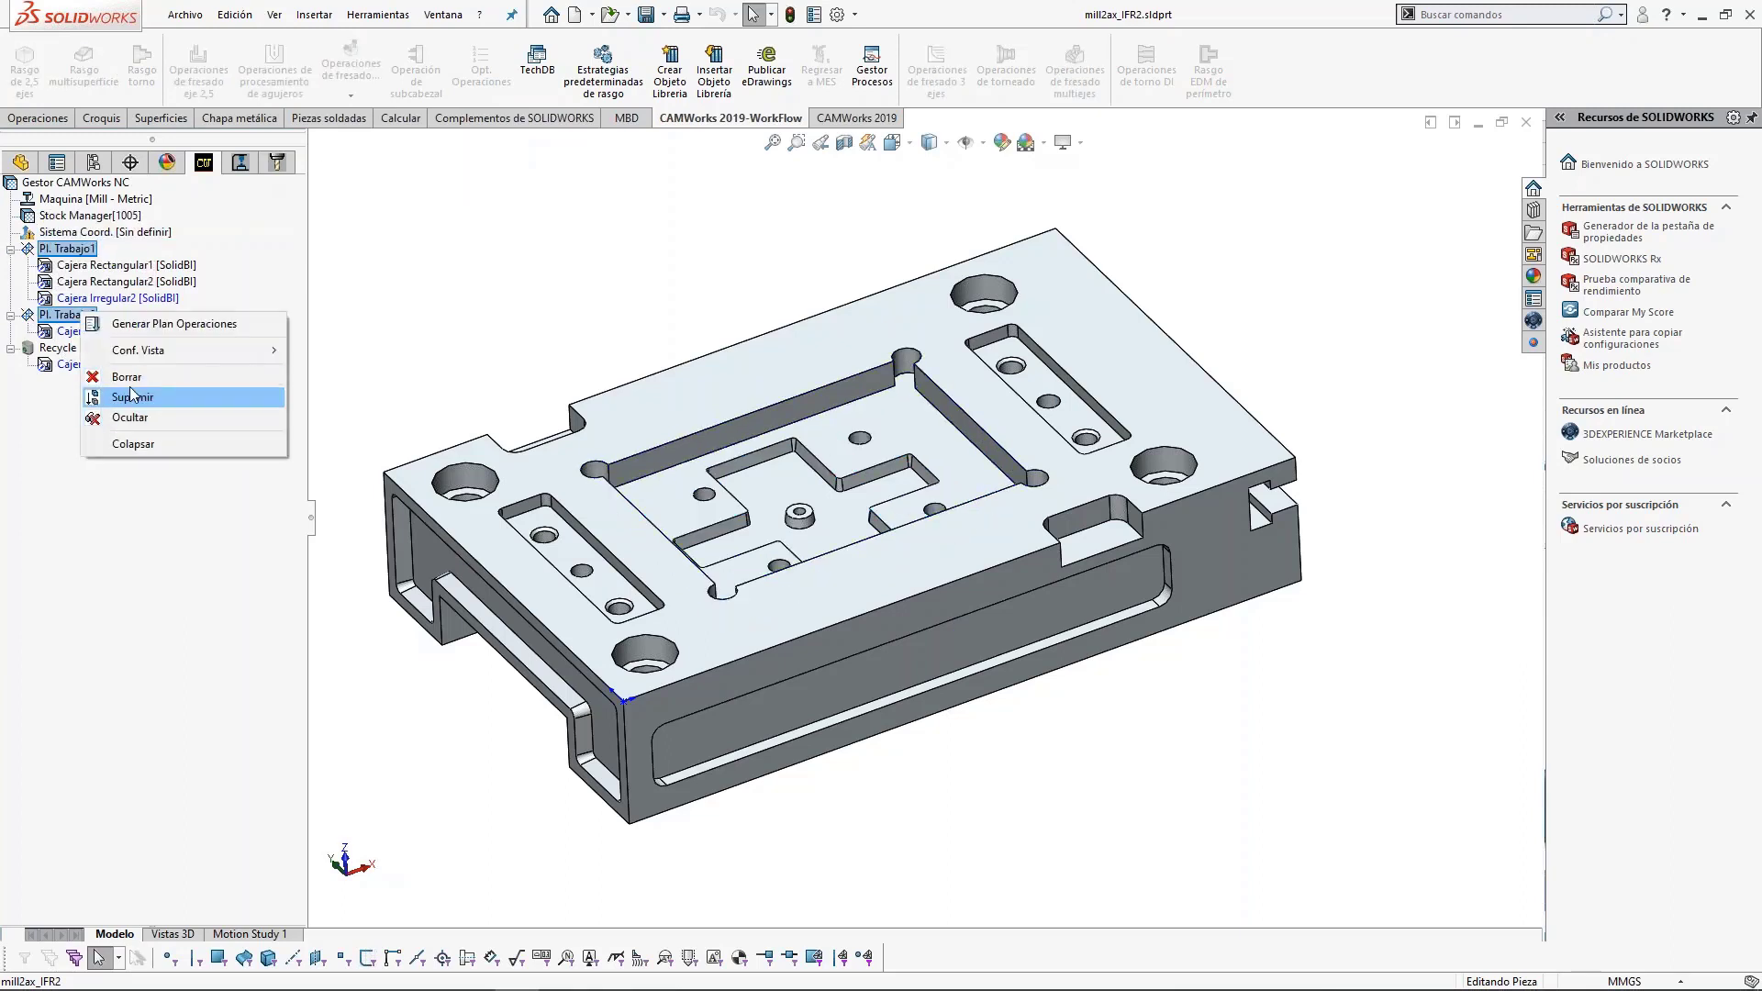
{"action": "left_click", "coordinate": [129, 390]}
{"action": "left_click", "coordinate": [934, 542]}
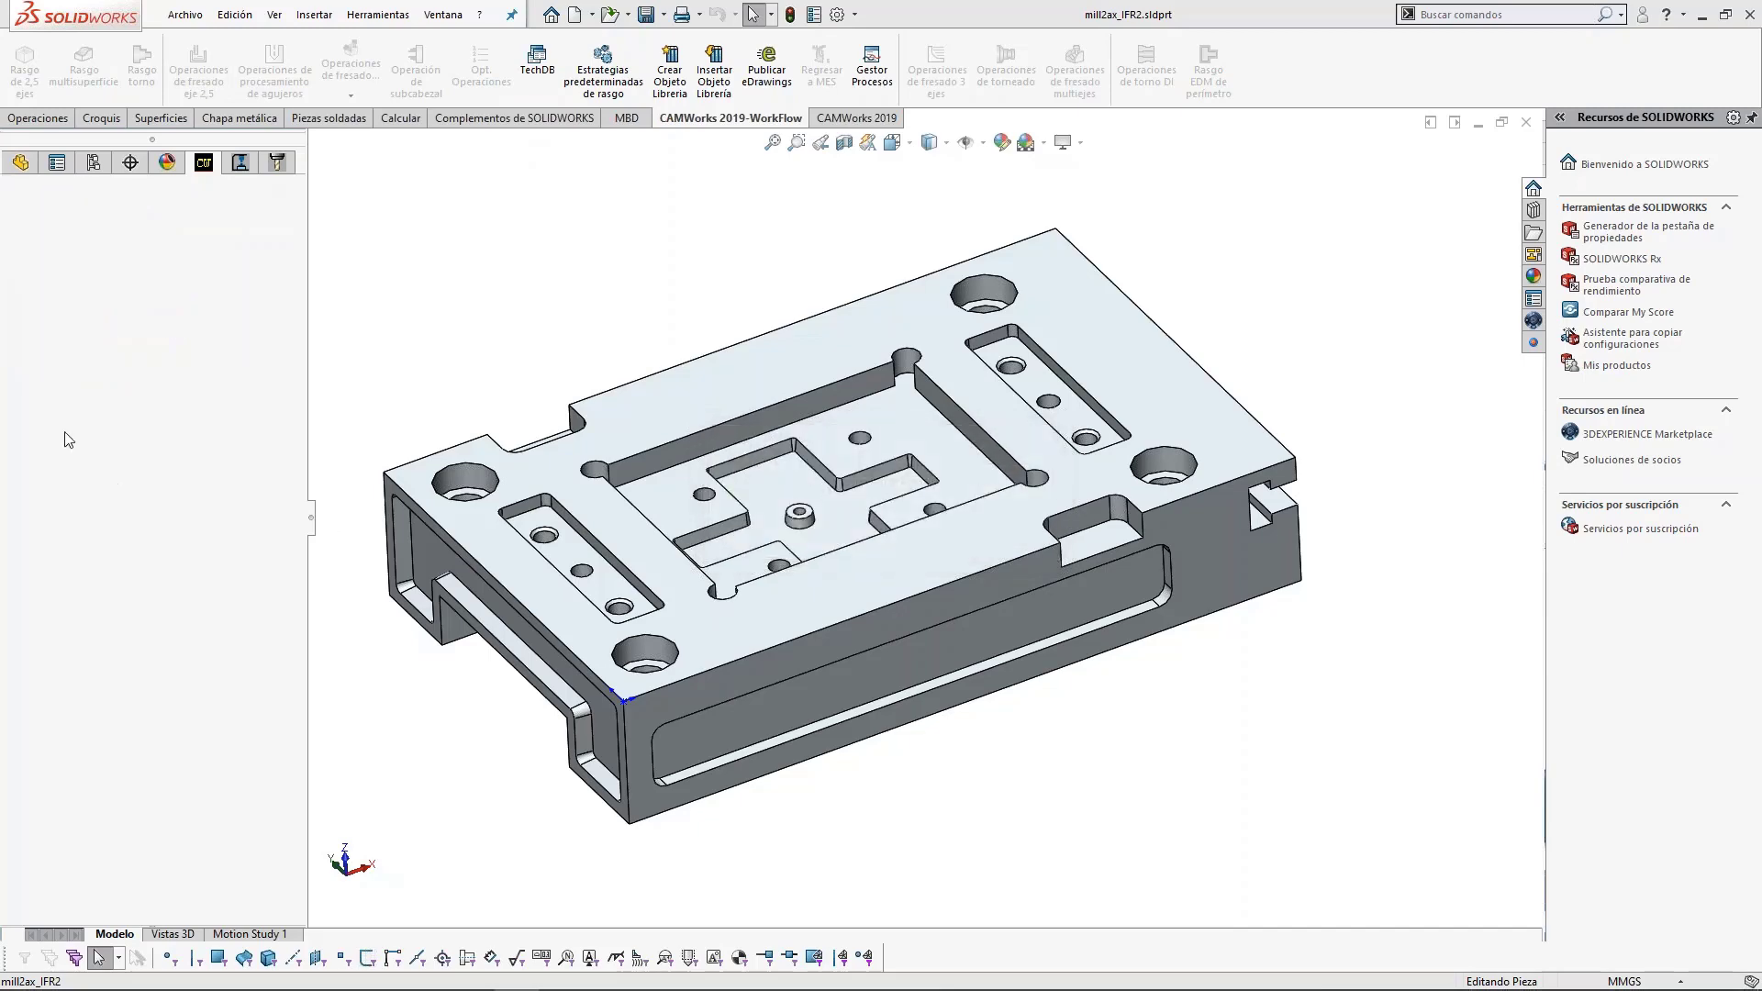
Empty the Recycle Bin and extract the machinable features of the whole part automatically.
{"action": "right_click", "coordinate": [66, 251]}
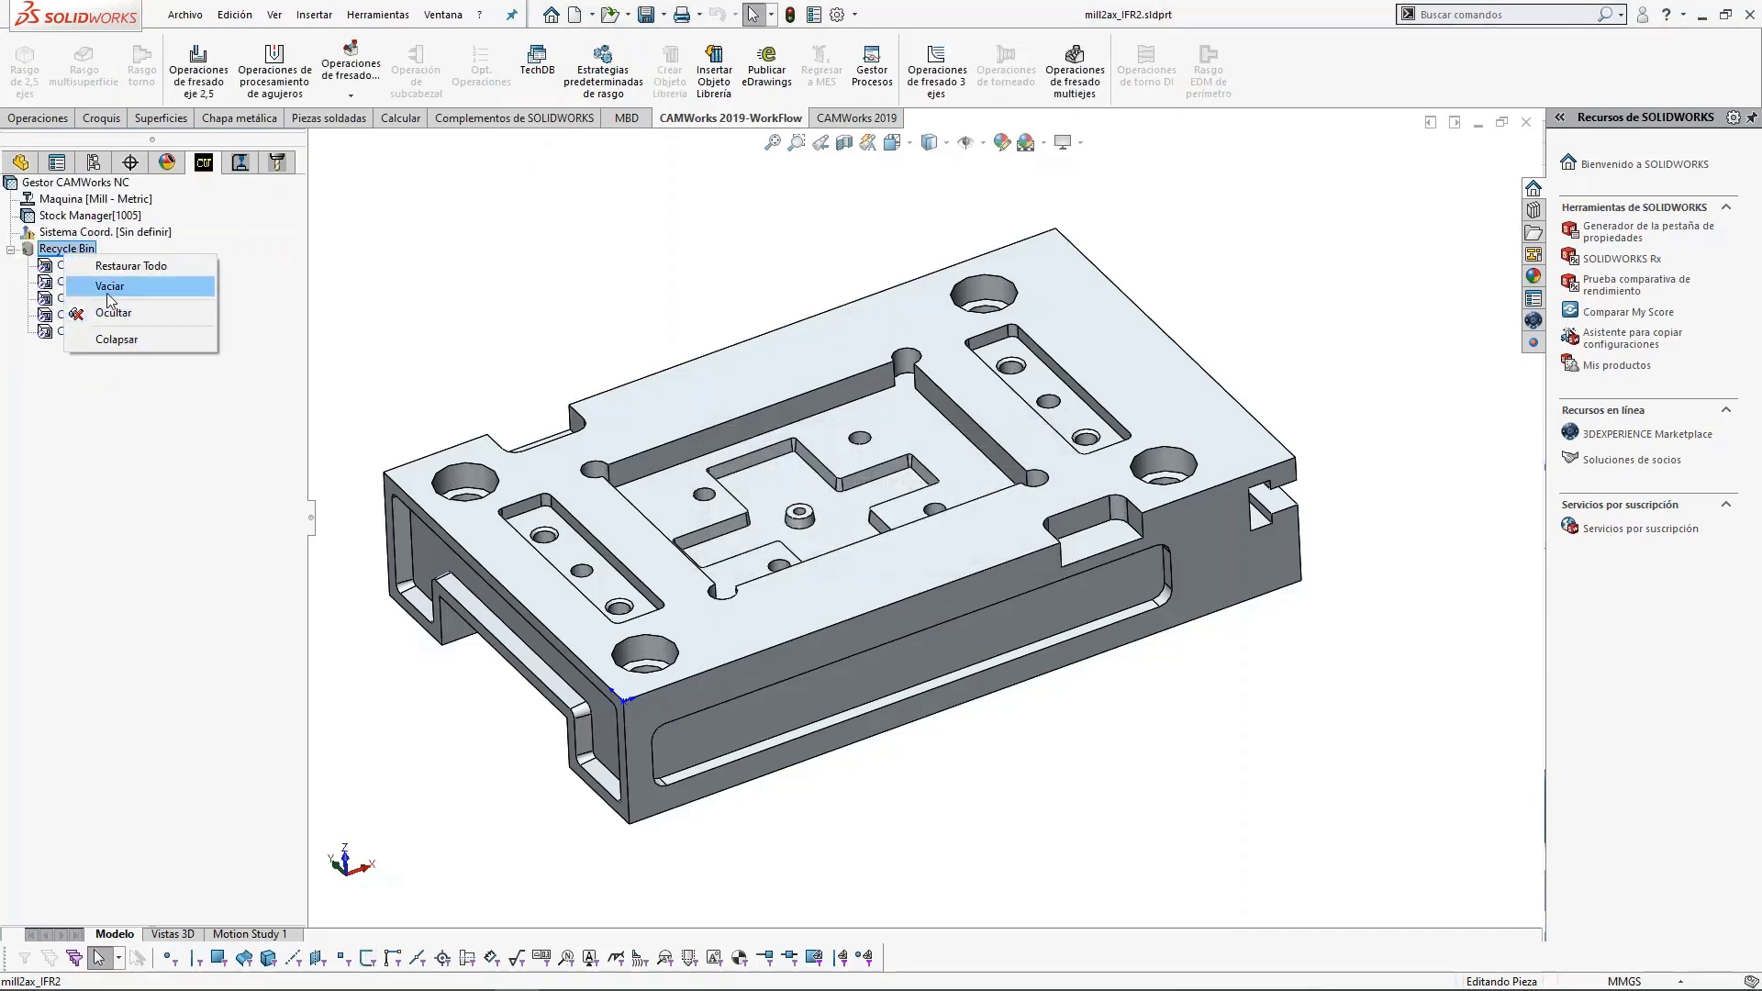
{"action": "left_click", "coordinate": [109, 286]}
{"action": "left_click", "coordinate": [922, 548]}
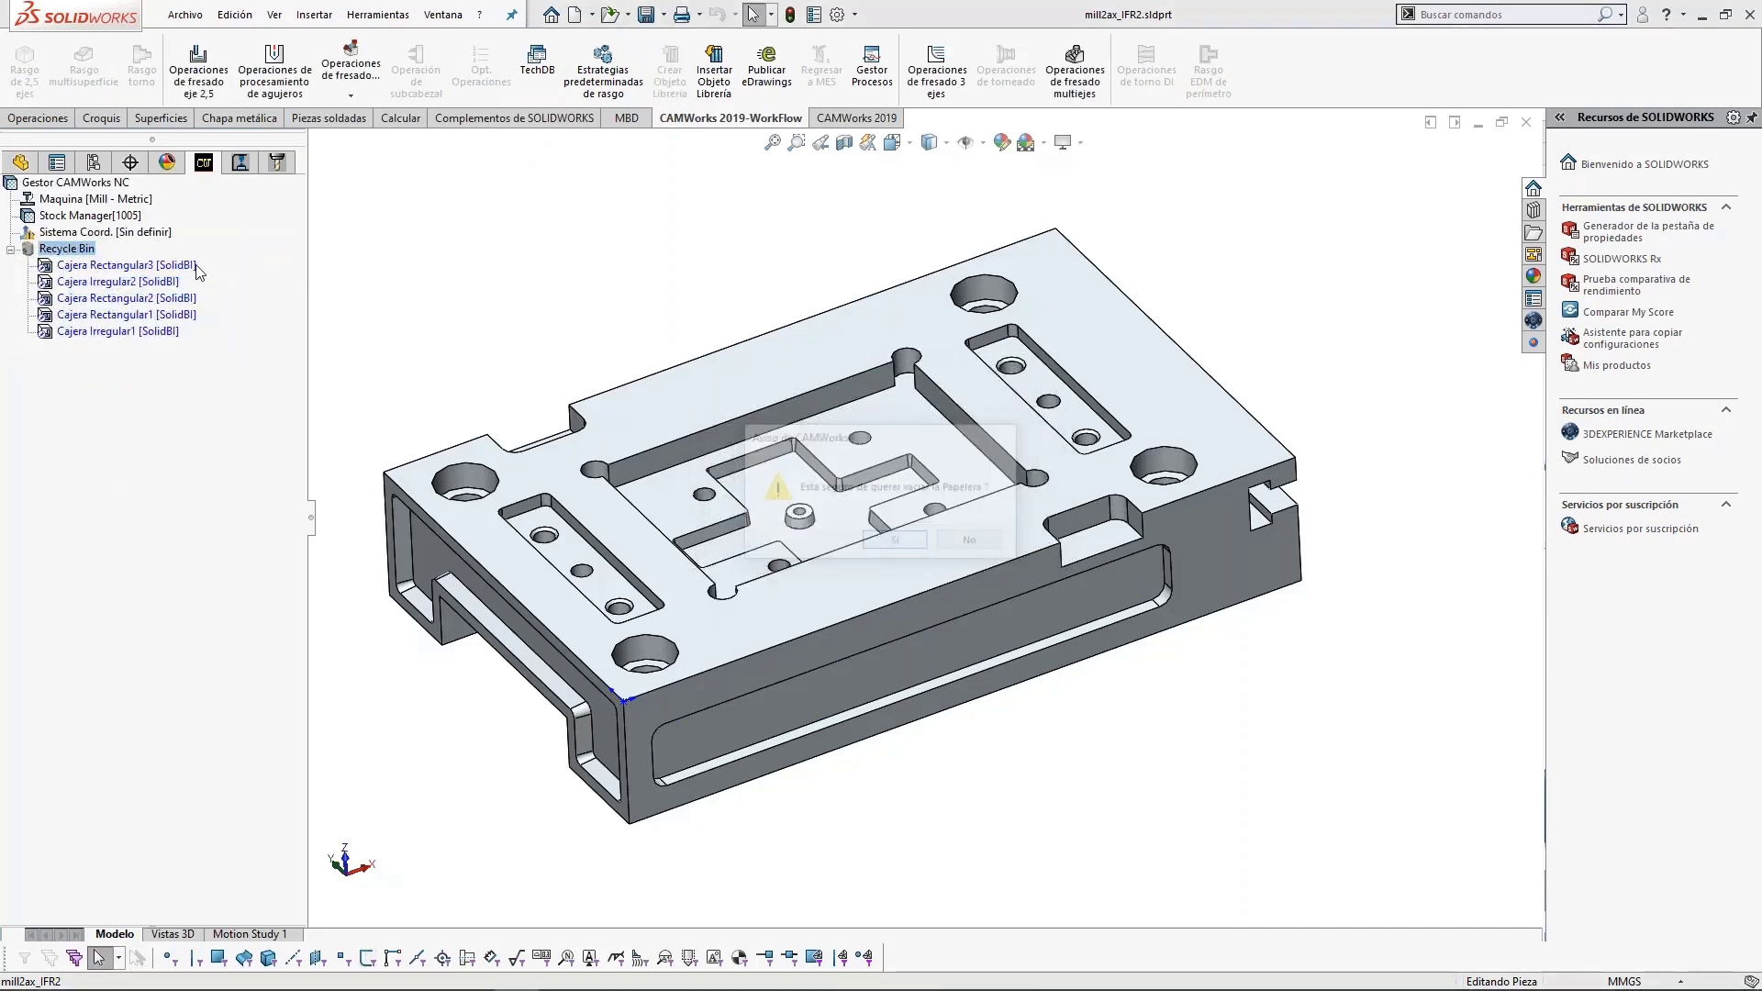
{"action": "right_click", "coordinate": [80, 181]}
{"action": "left_click", "coordinate": [151, 190]}
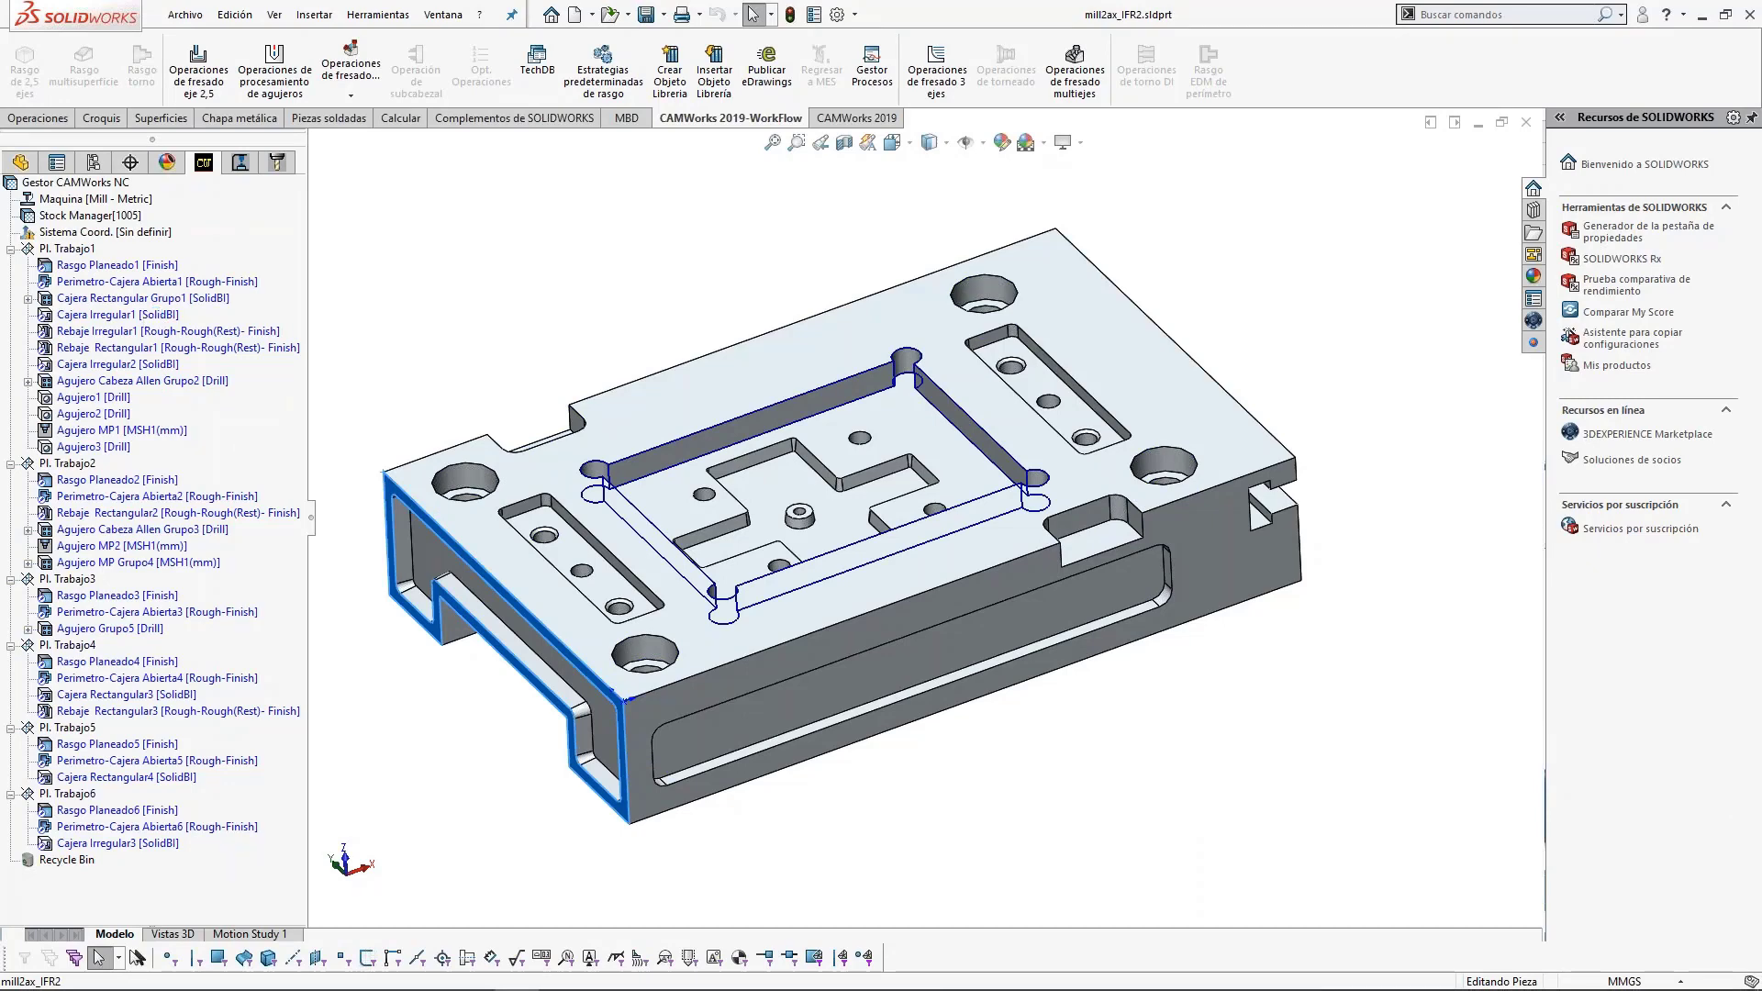
Examine the pockets recognized in Pl. Trabajo1 and their assigned strategies by highlighting them on the model.
{"action": "left_click", "coordinate": [120, 314]}
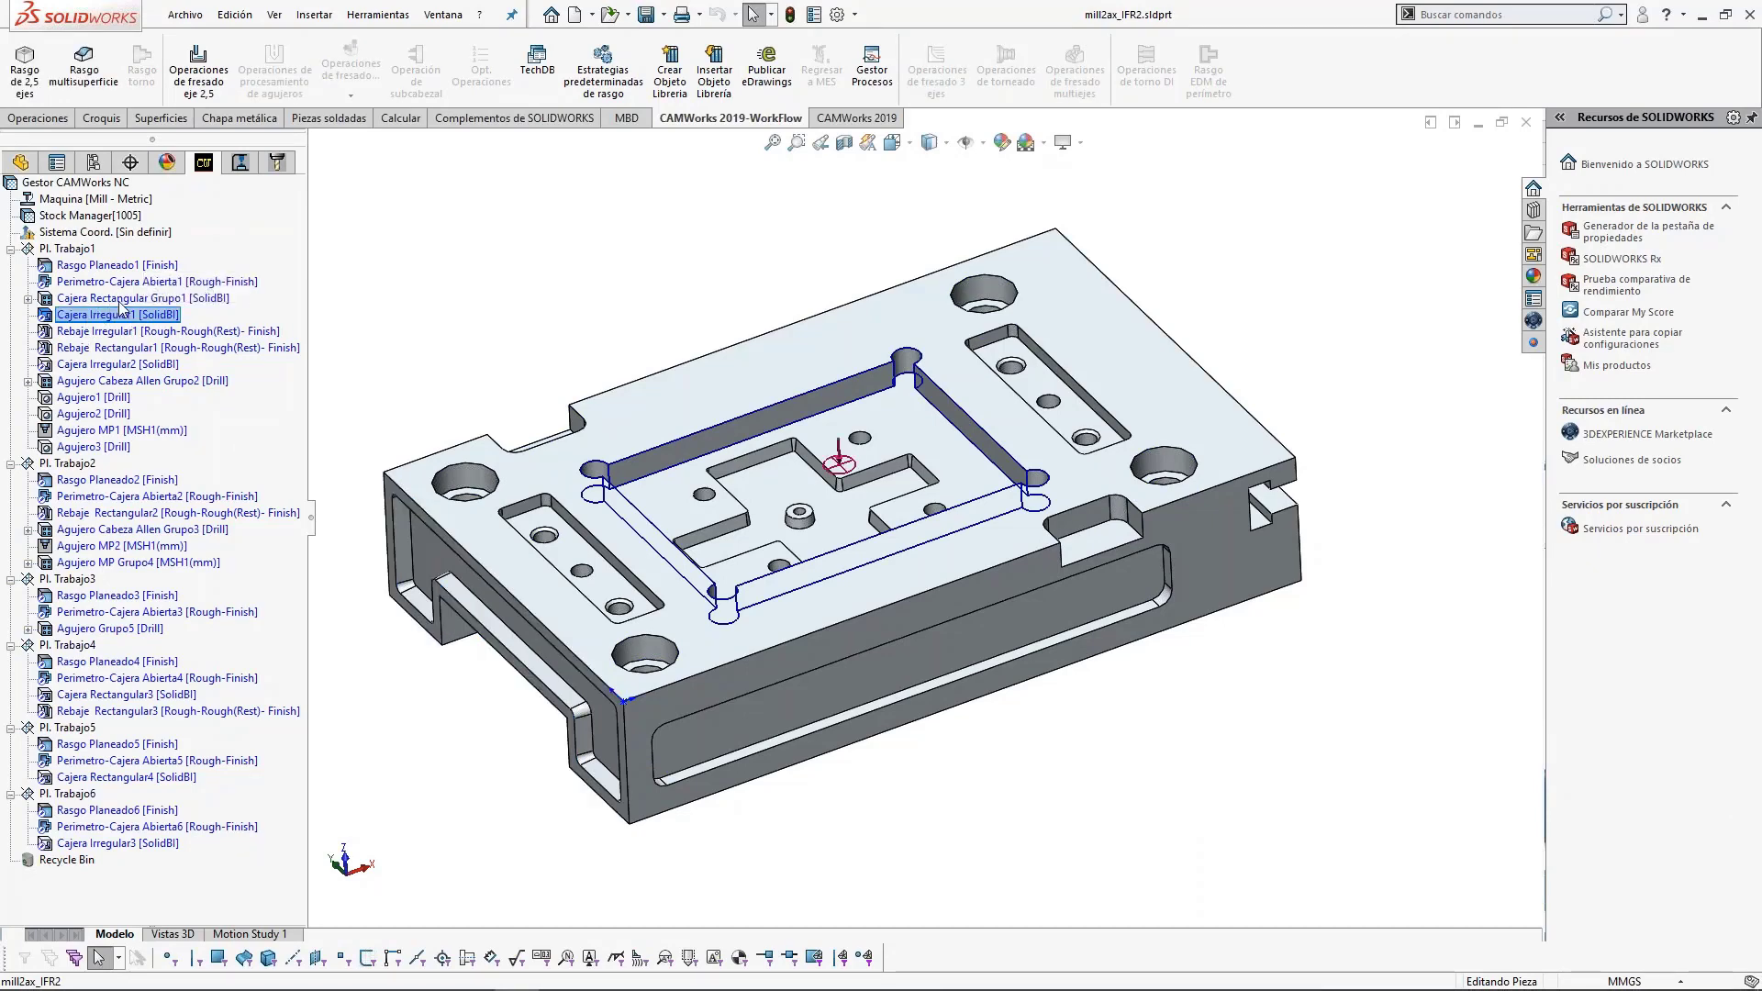
{"action": "left_click", "coordinate": [208, 299]}
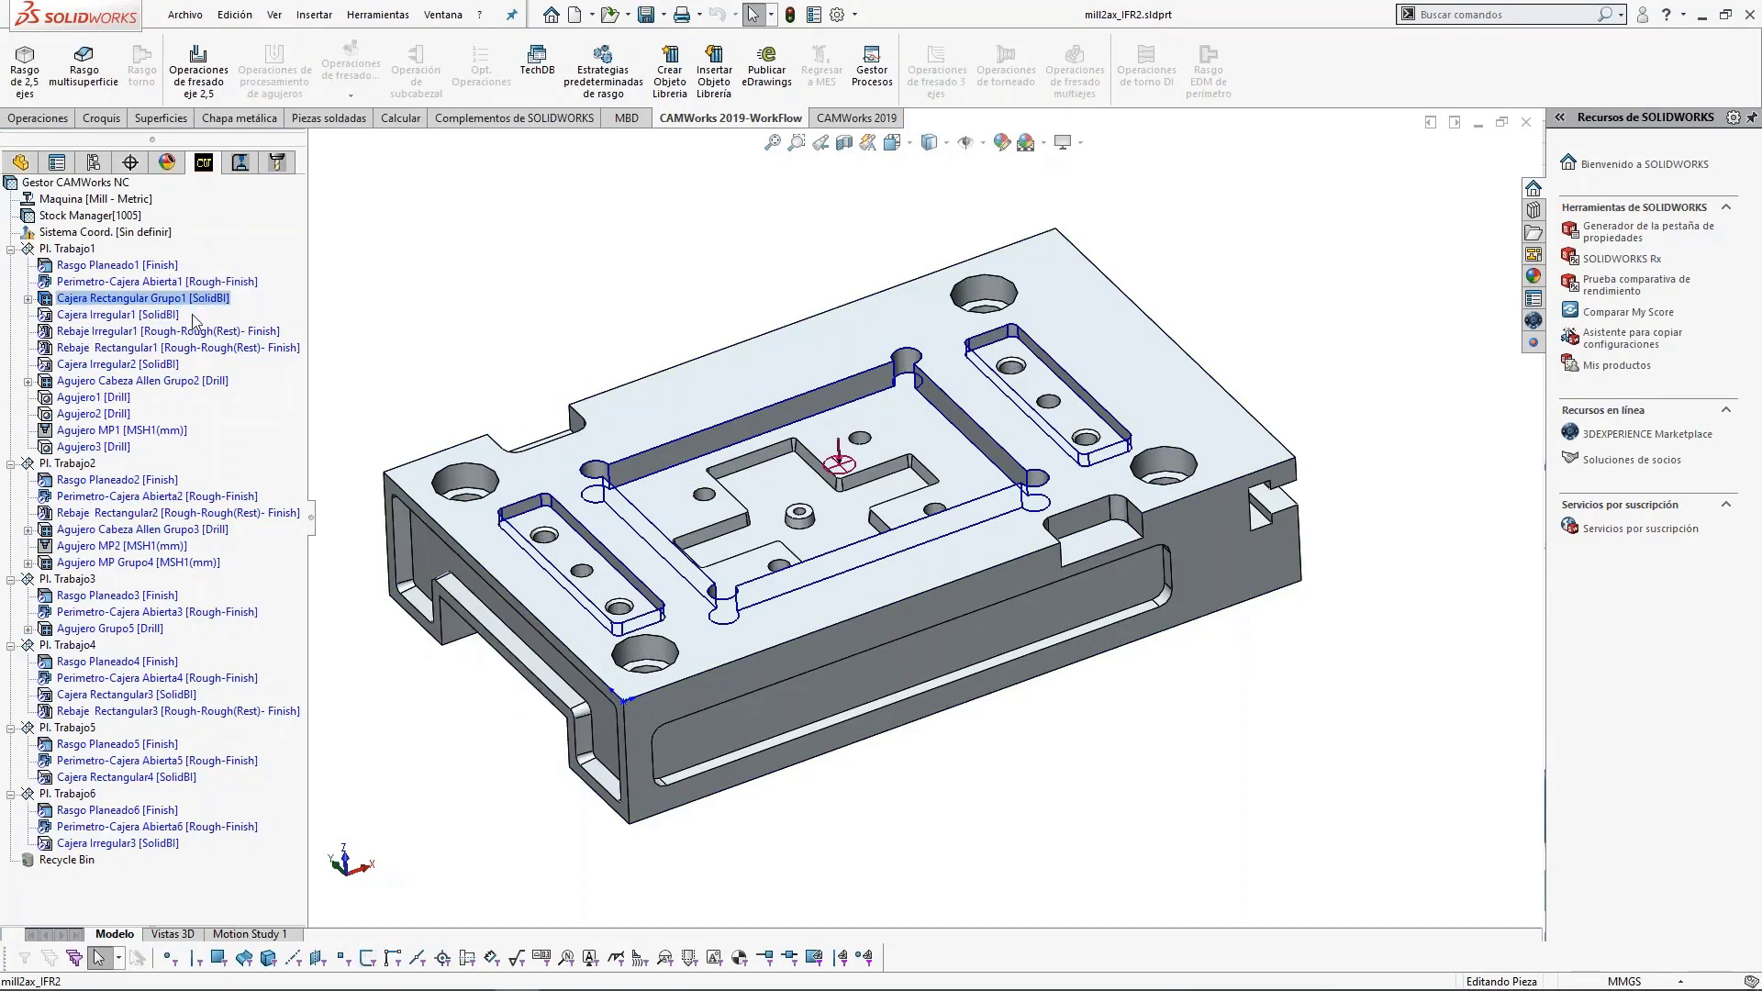
{"action": "left_click", "coordinate": [162, 316]}
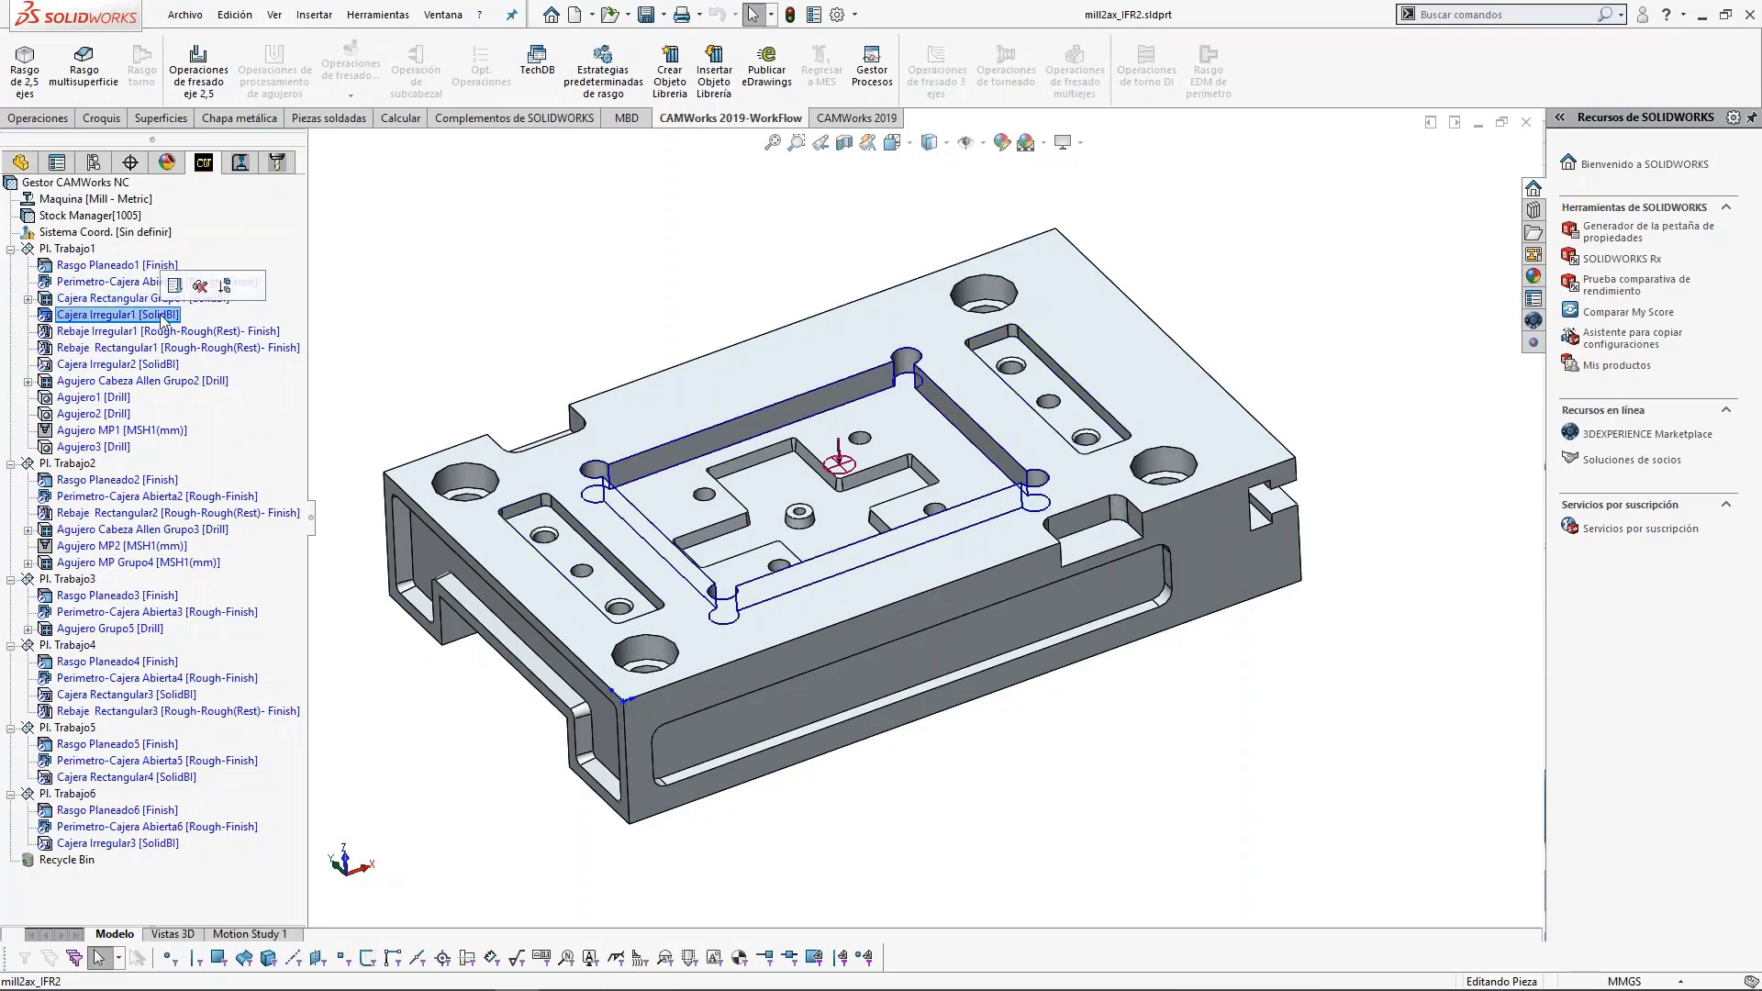
{"action": "left_click", "coordinate": [125, 366]}
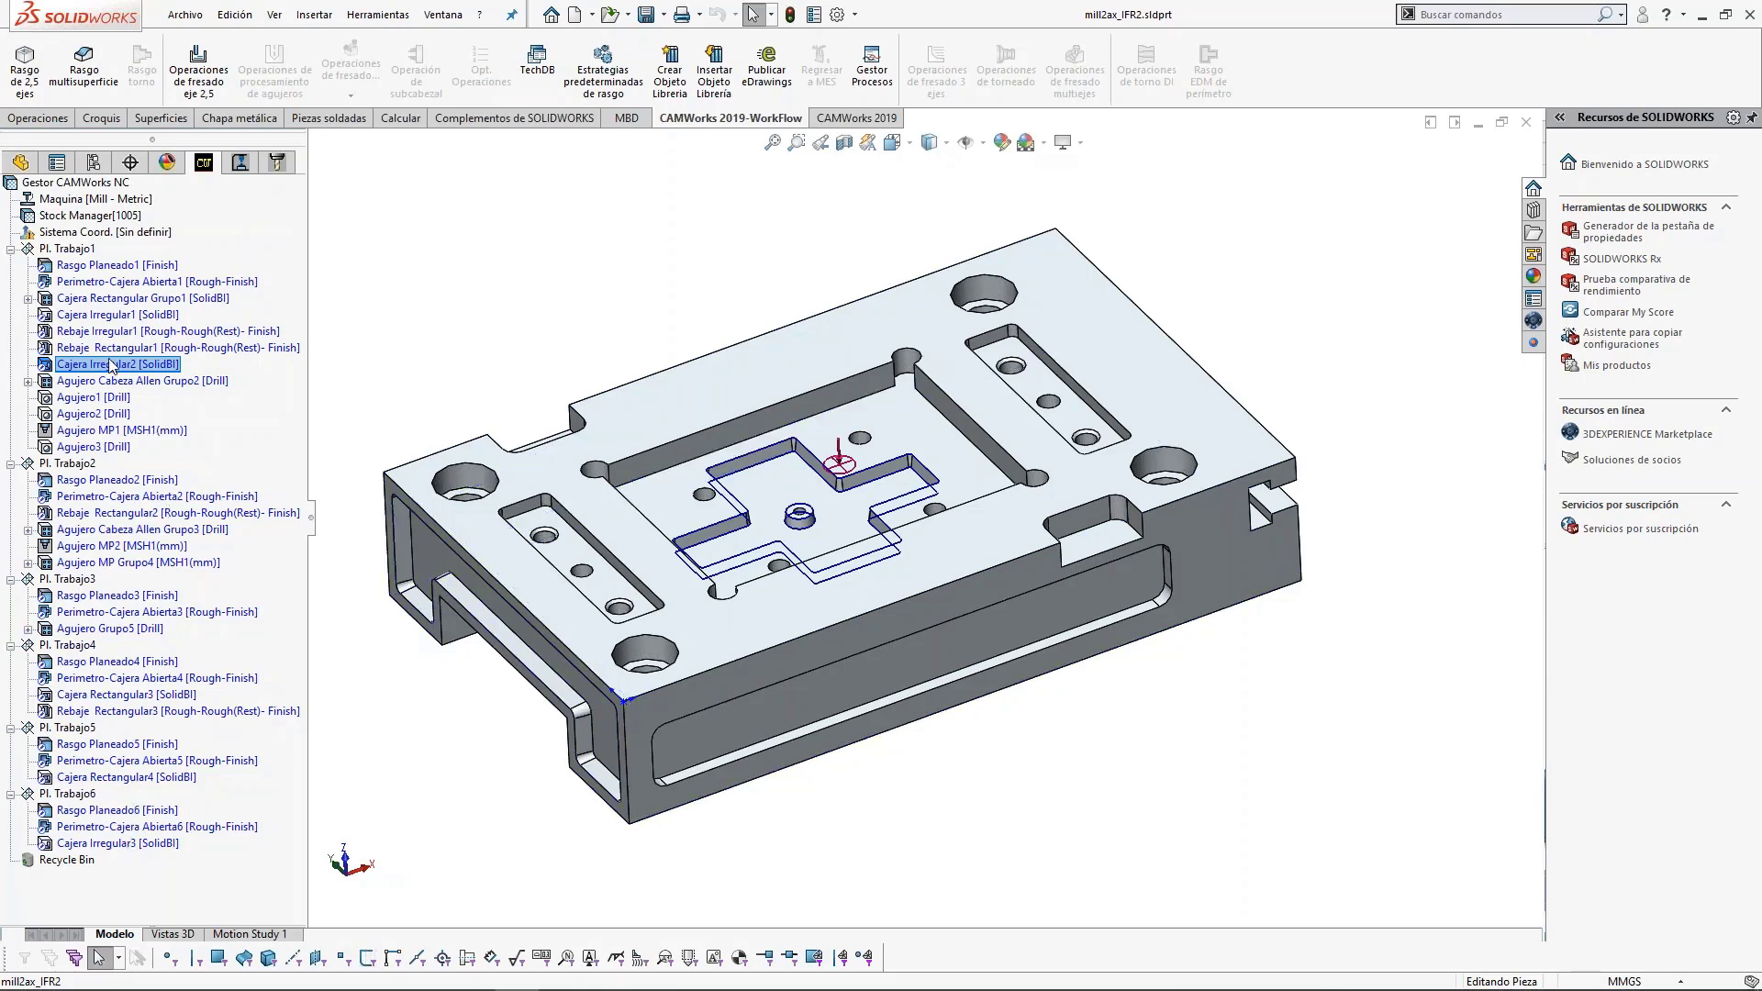
{"action": "left_click", "coordinate": [46, 249]}
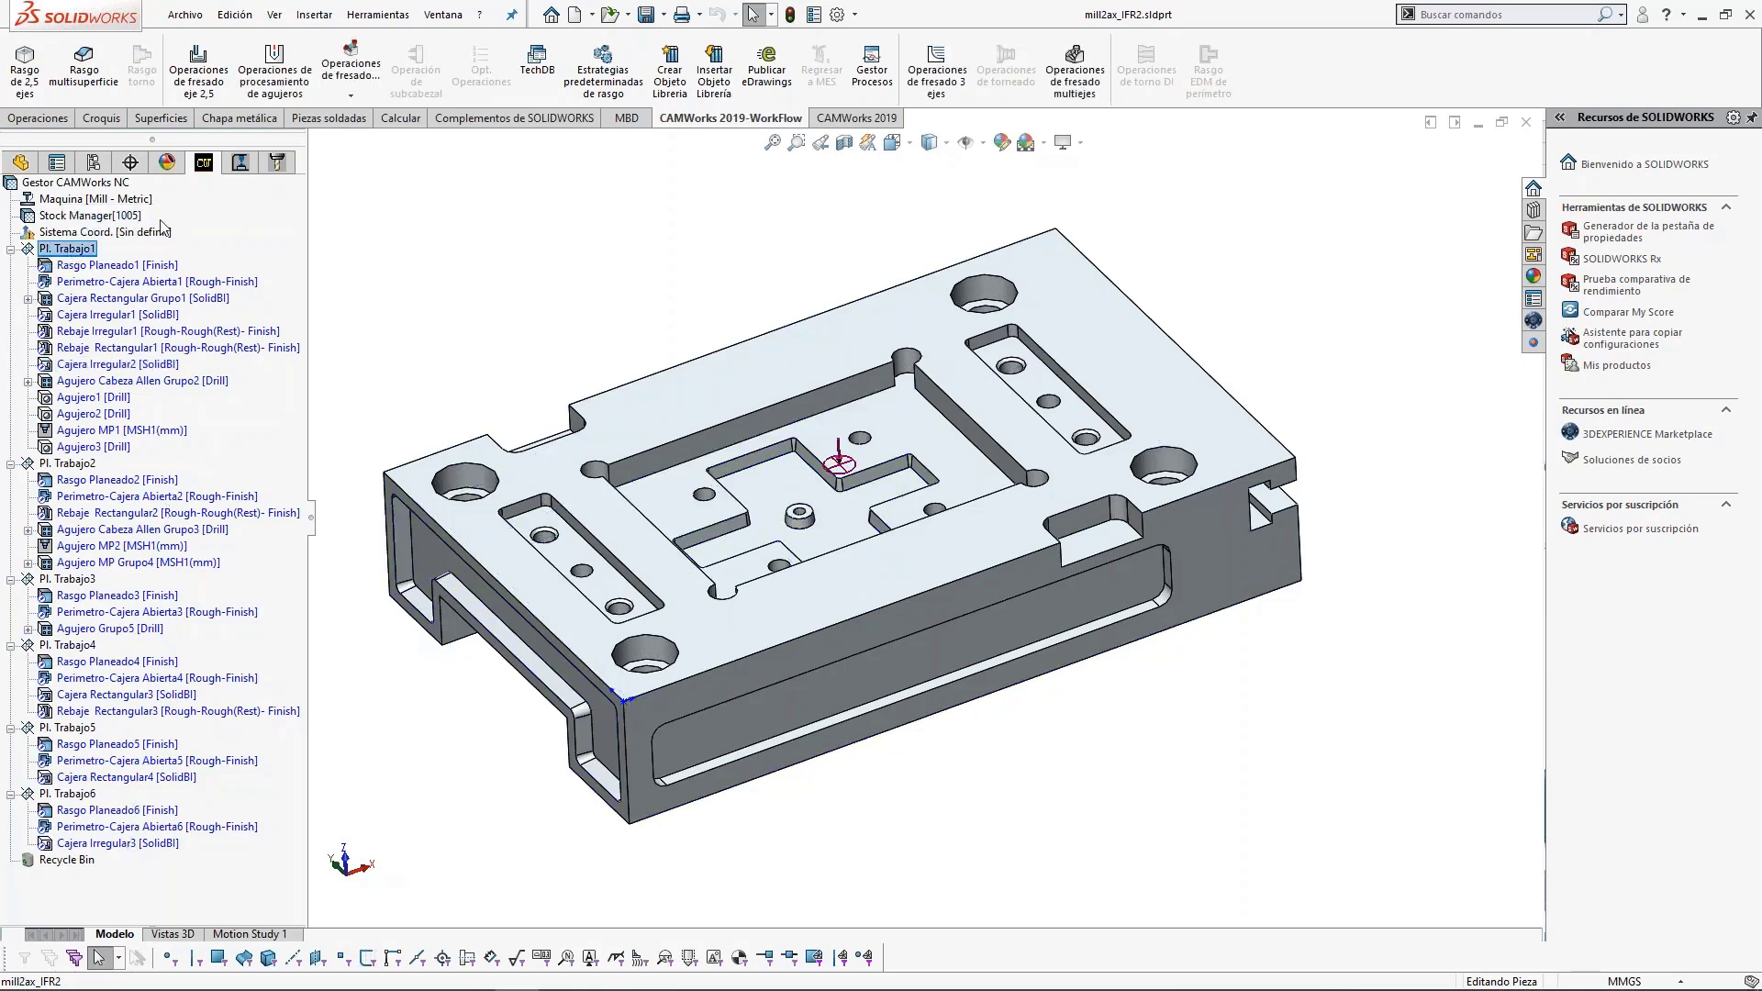
Generate the operation plan for the whole part and the toolpaths for all operations in Pl. Trabajo1.
{"action": "right_click", "coordinate": [87, 186]}
{"action": "left_click", "coordinate": [184, 304]}
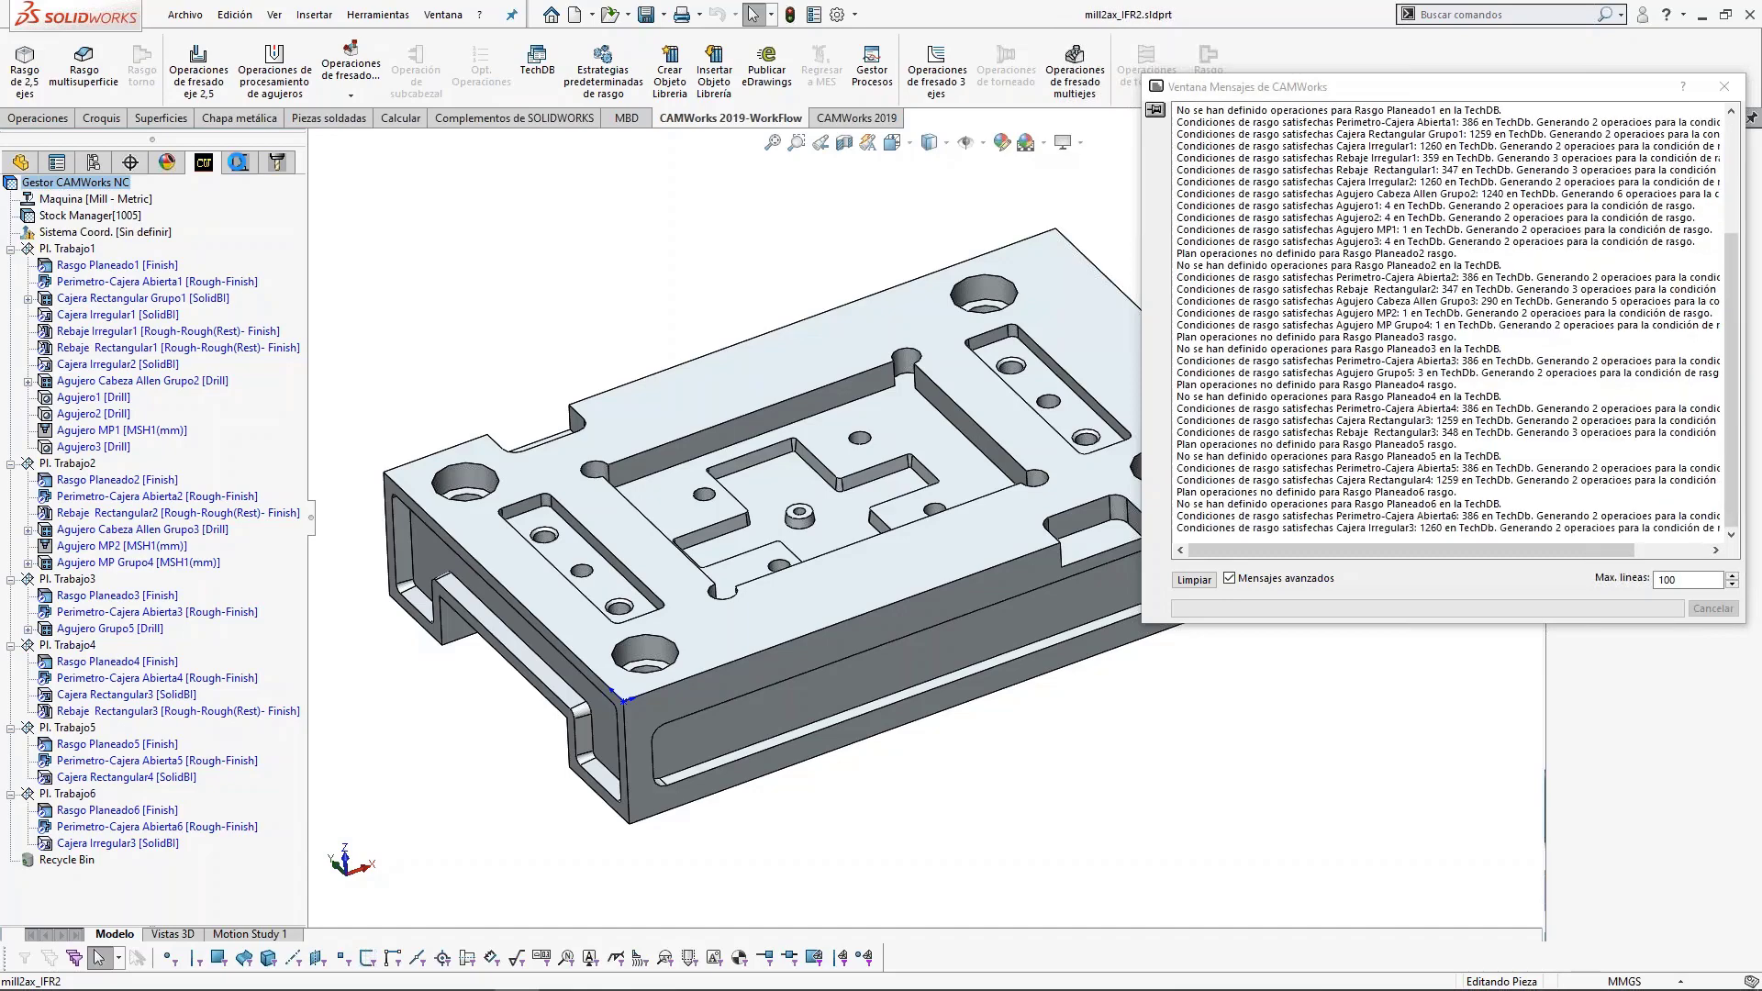
{"action": "right_click", "coordinate": [101, 250]}
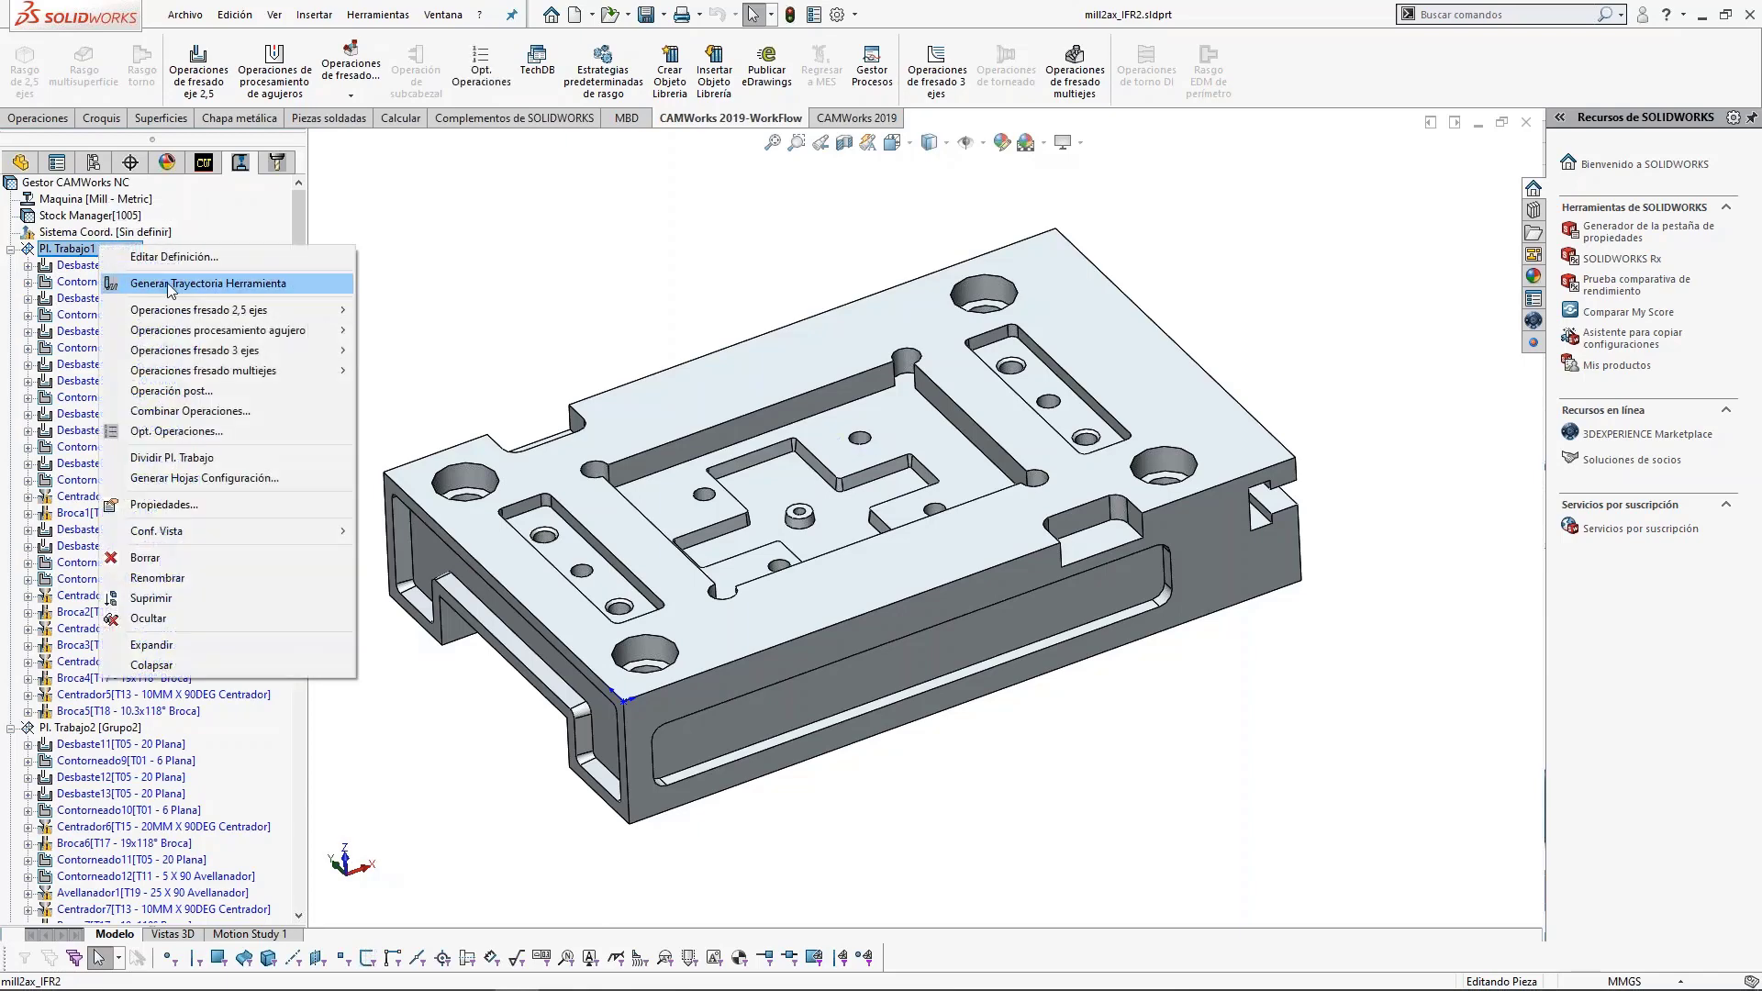
{"action": "left_click", "coordinate": [170, 283]}
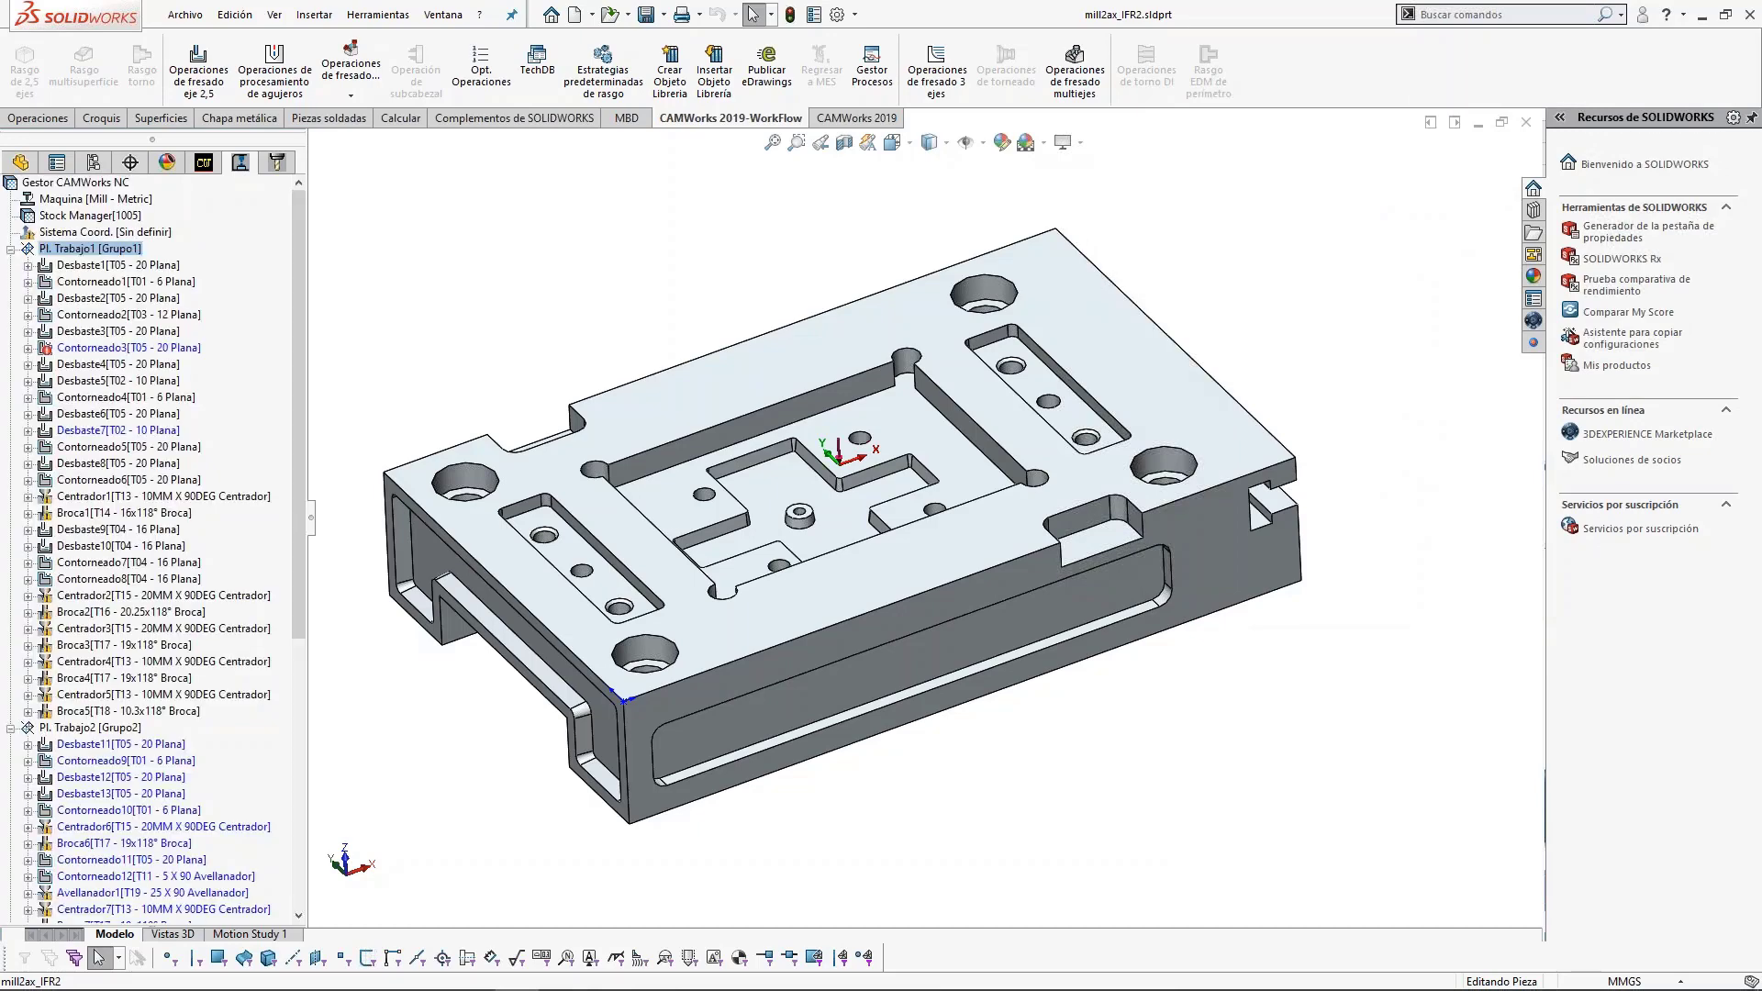
Look up the errors of the Contorneado3 operation and check which pocket it machines.
{"action": "right_click", "coordinate": [107, 312]}
{"action": "left_click", "coordinate": [69, 348]}
{"action": "right_click", "coordinate": [69, 348]}
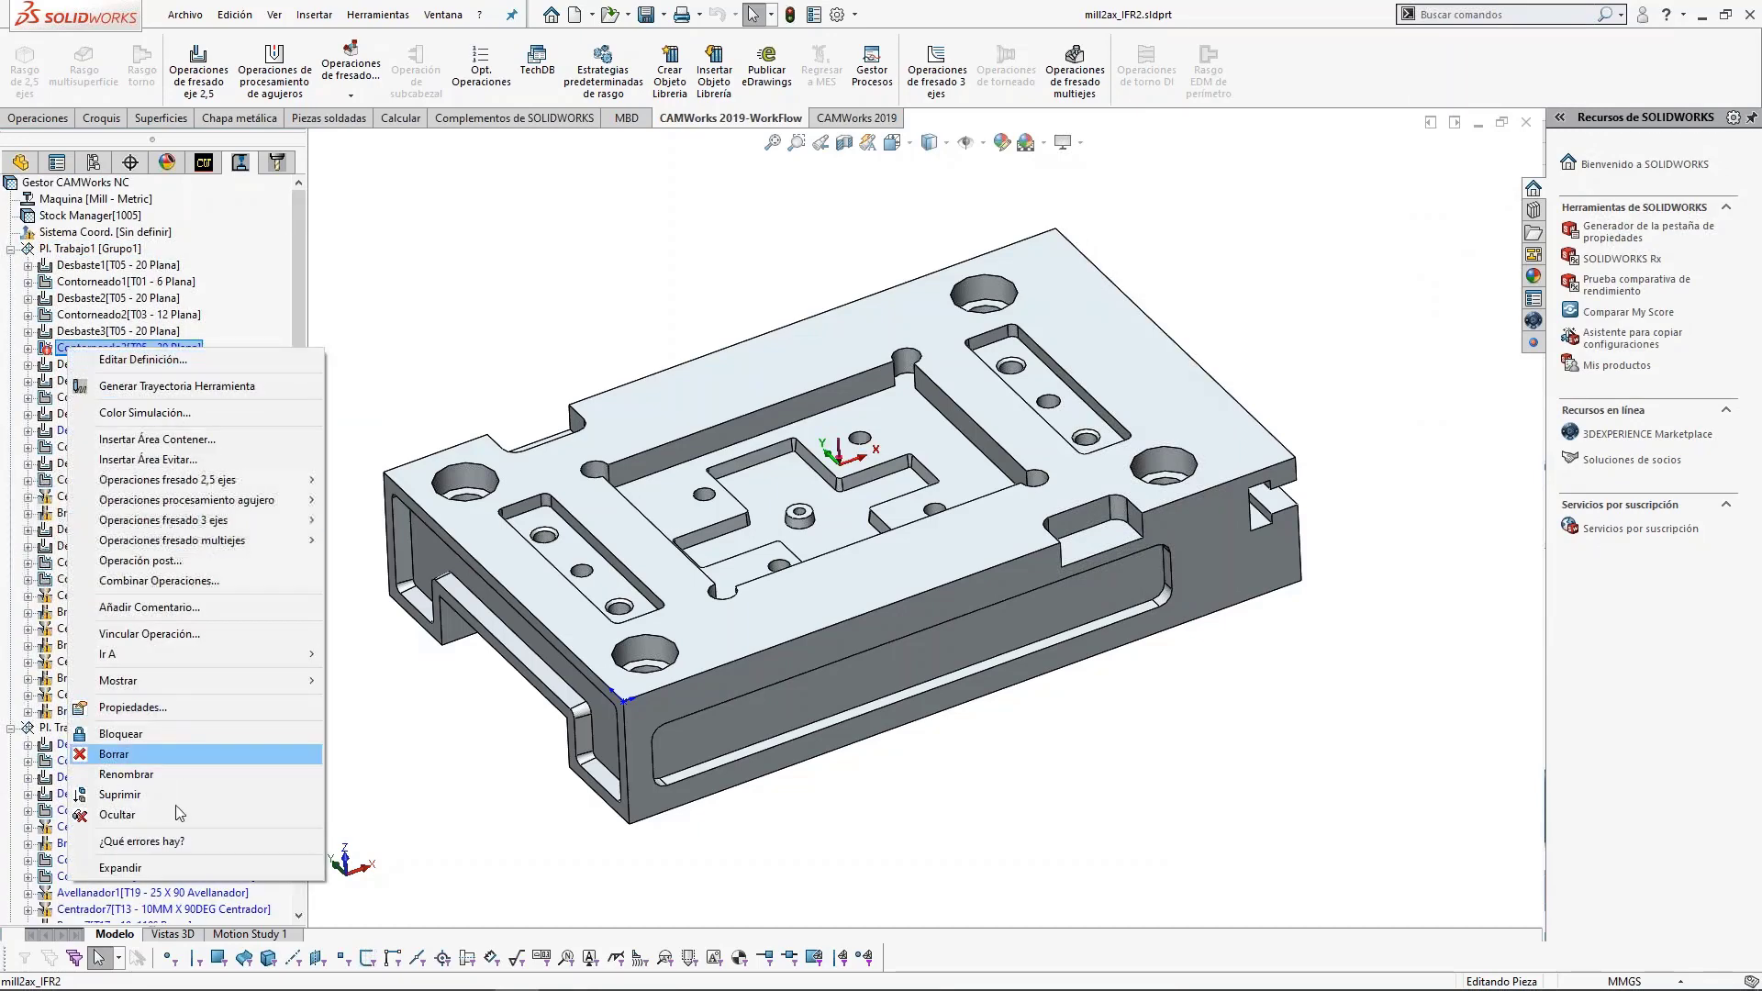
{"action": "left_click", "coordinate": [137, 841]}
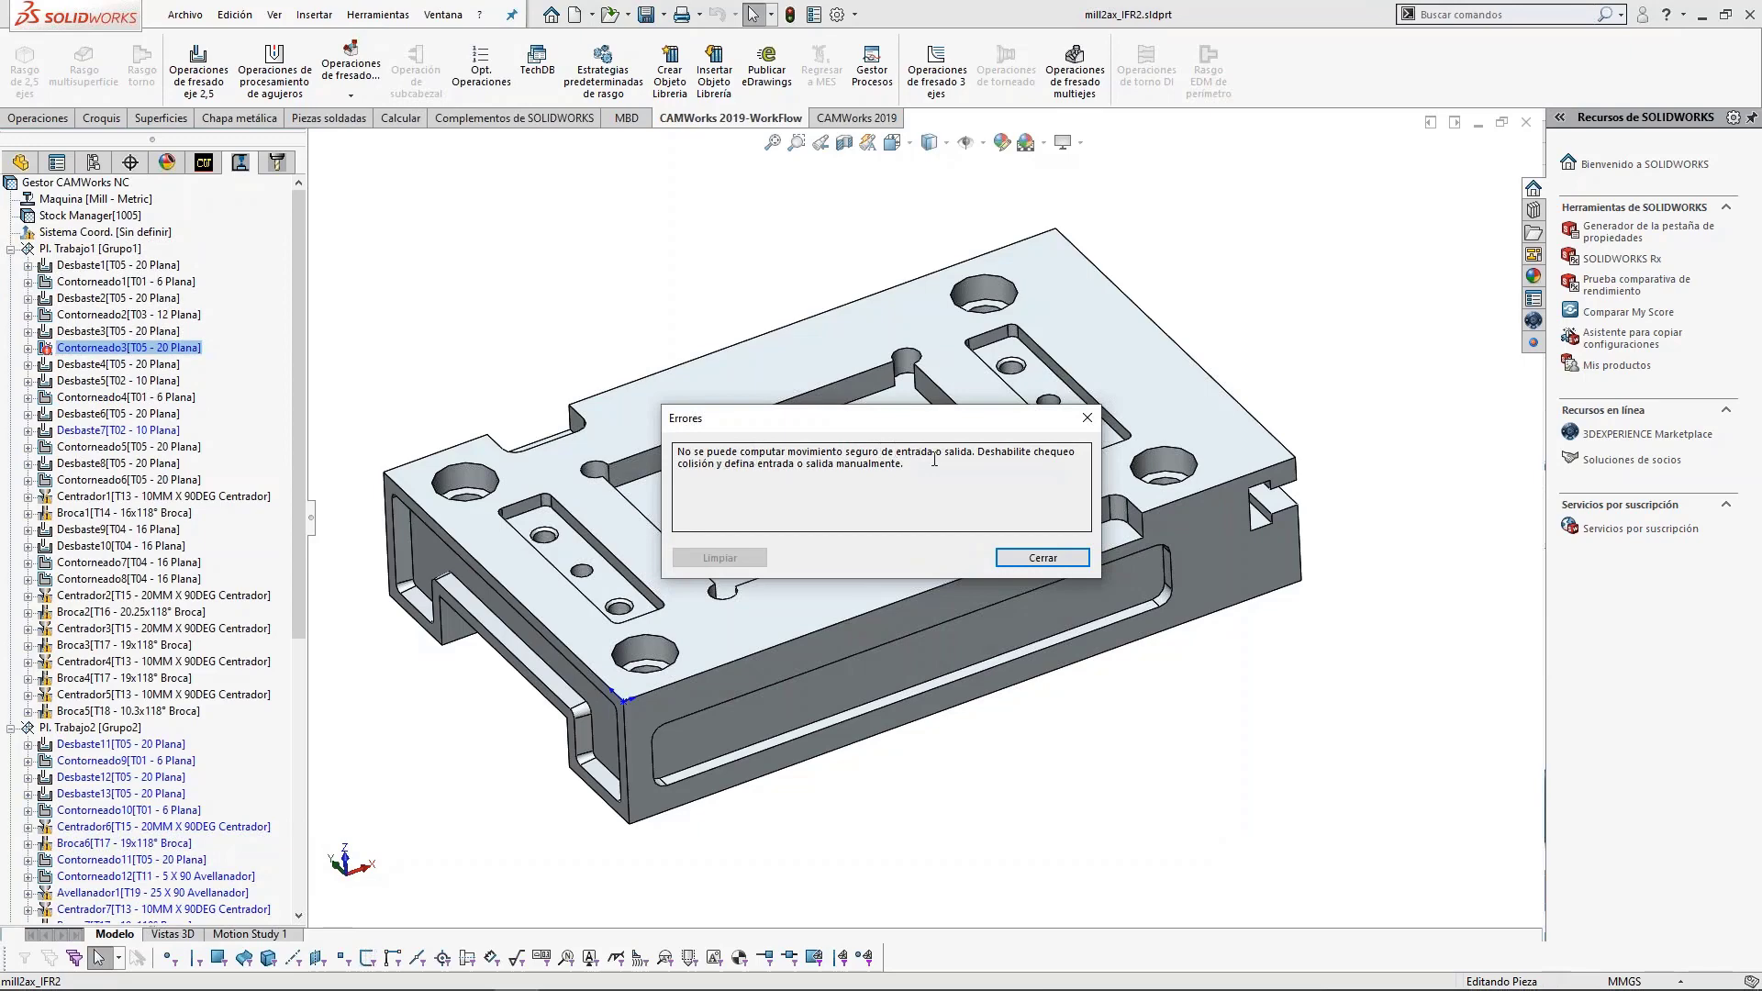
{"action": "left_click", "coordinate": [1043, 558]}
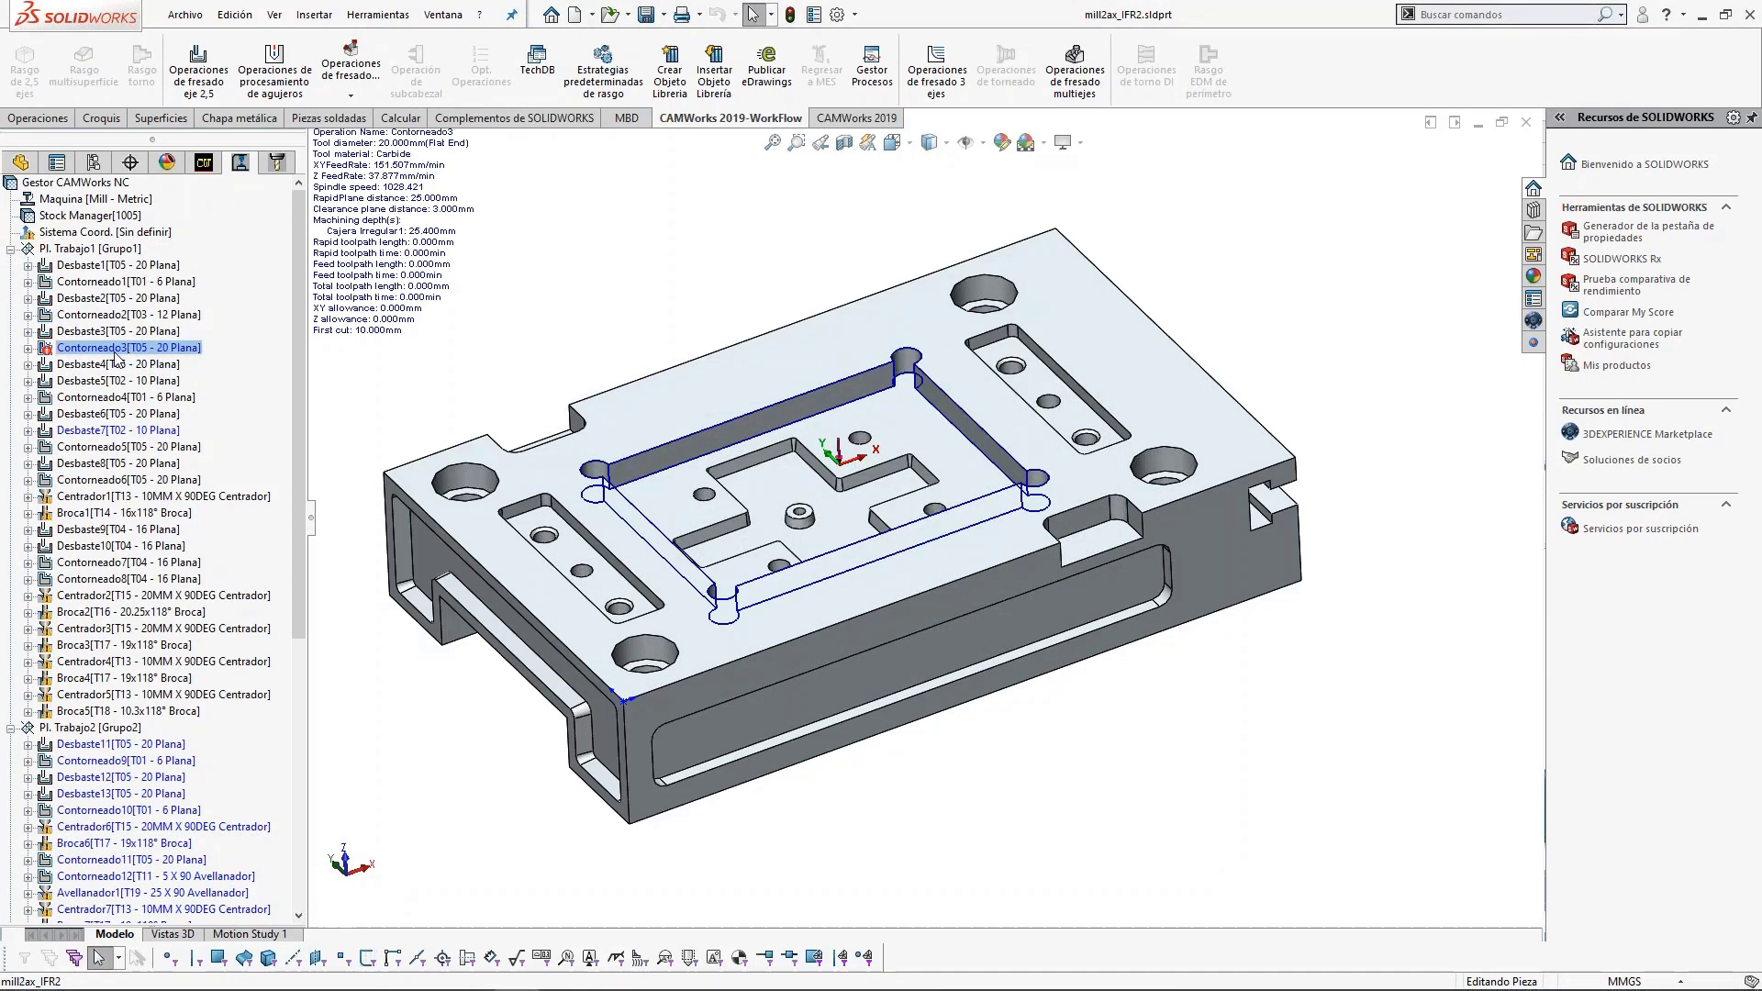
{"action": "left_click", "coordinate": [84, 352]}
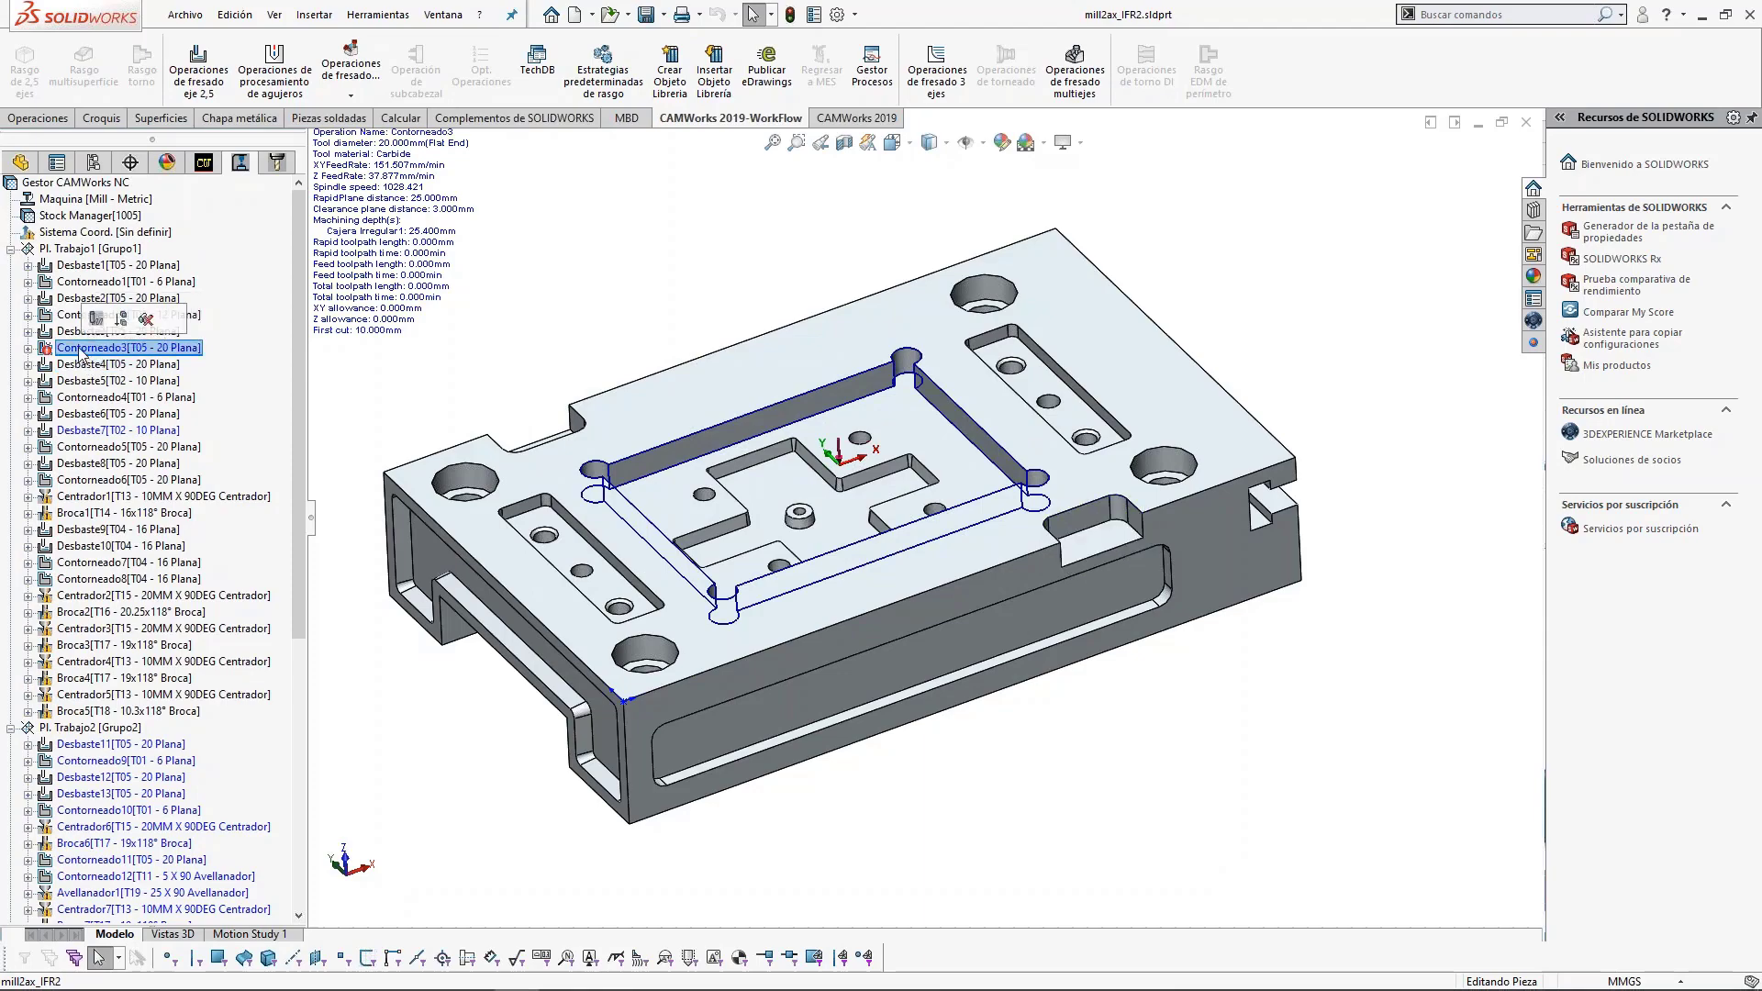
Start the toolpath simulation of the Pl. Trabajo1 setup with the playback speed reduced slightly below maximum.
{"action": "left_click", "coordinate": [78, 249]}
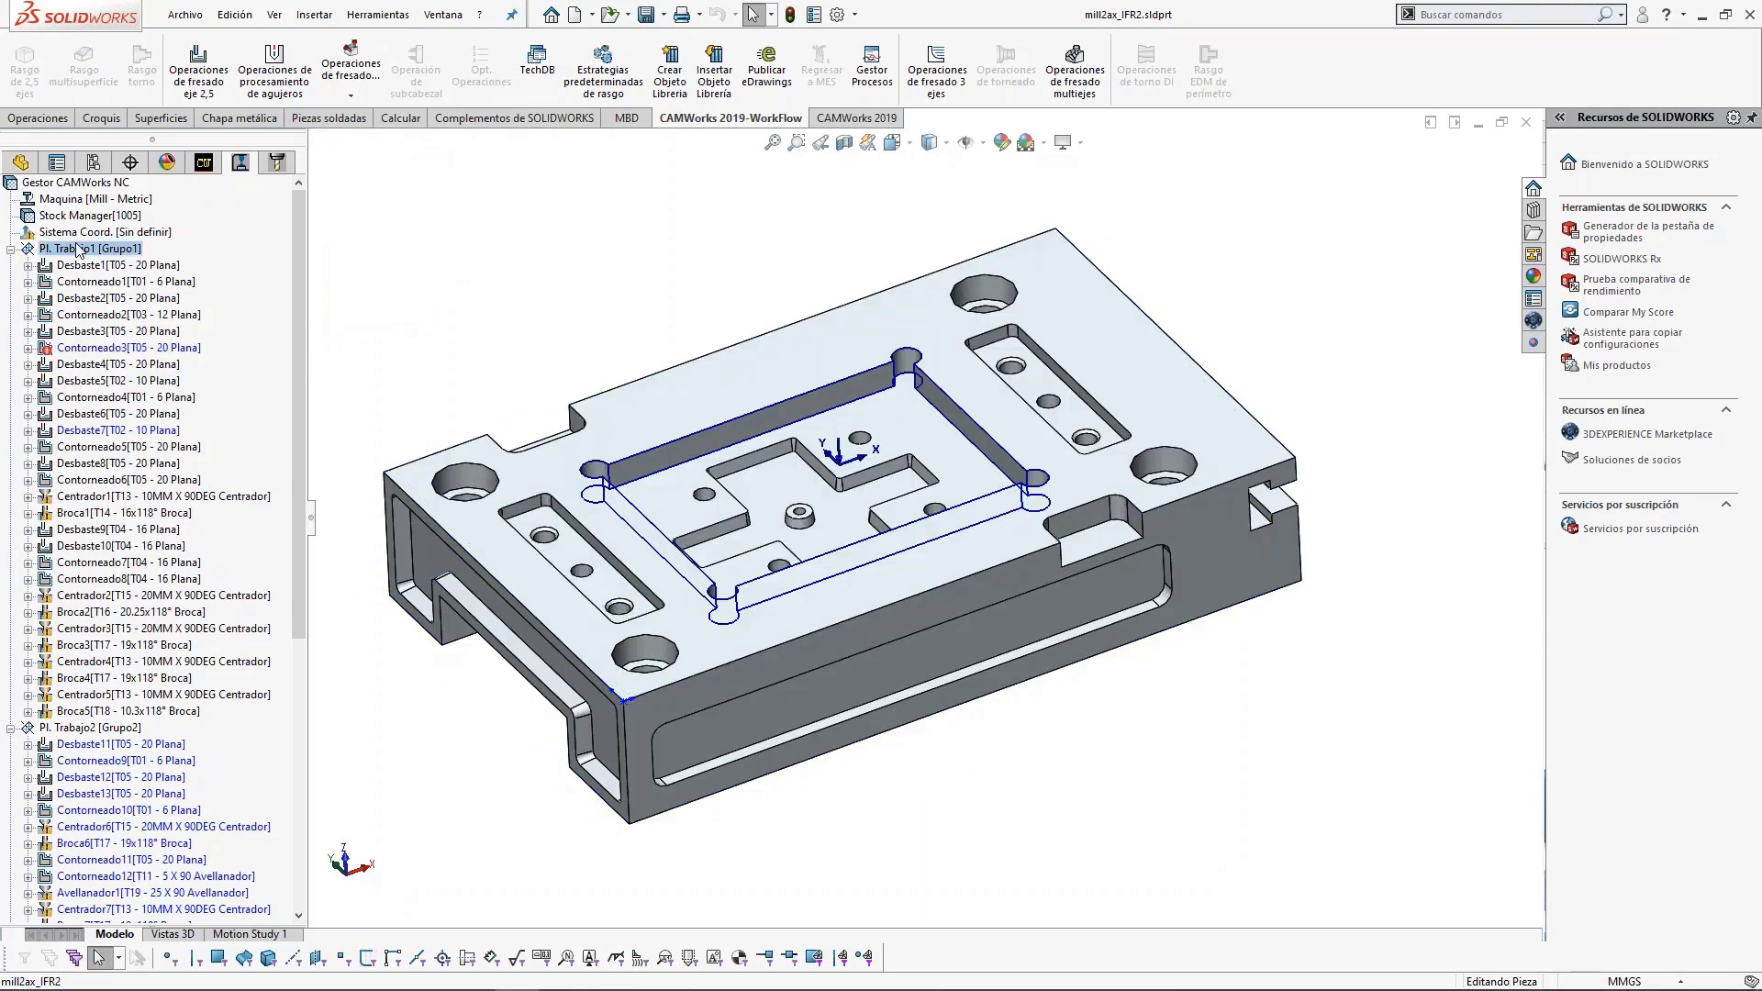
{"action": "right_click", "coordinate": [78, 248]}
{"action": "left_click", "coordinate": [432, 307]}
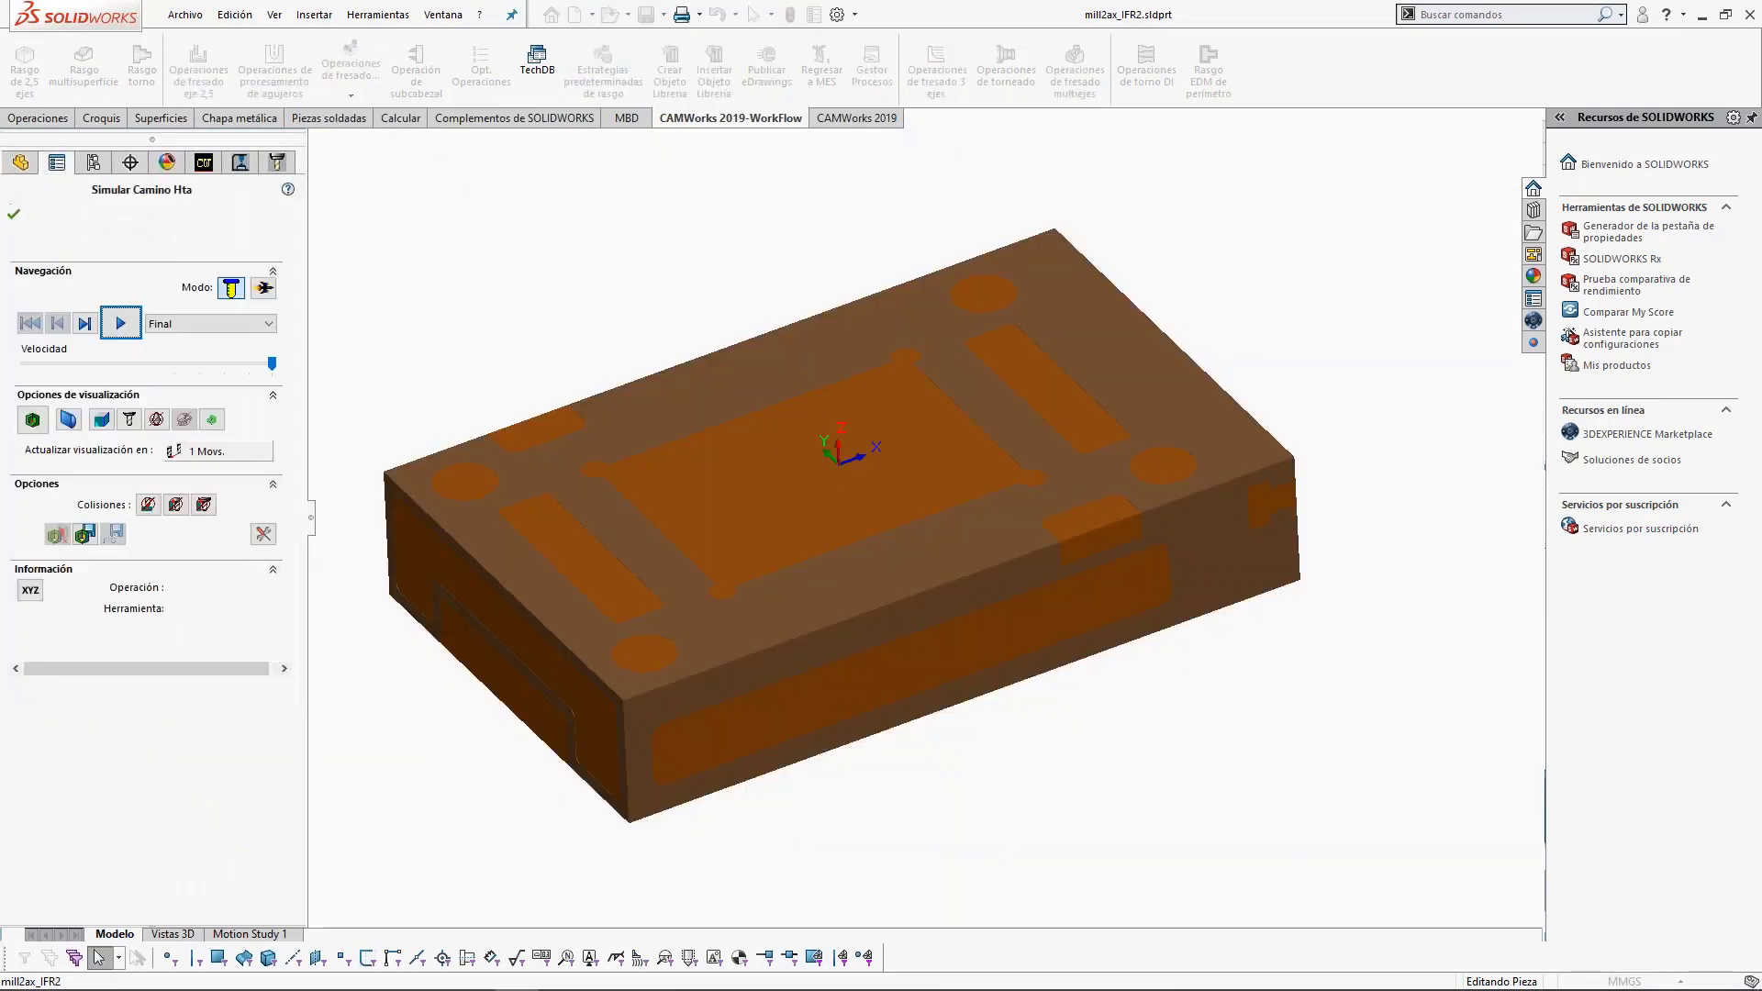
{"action": "left_click_drag", "start_coordinate": [272, 364], "coordinate": [224, 364]}
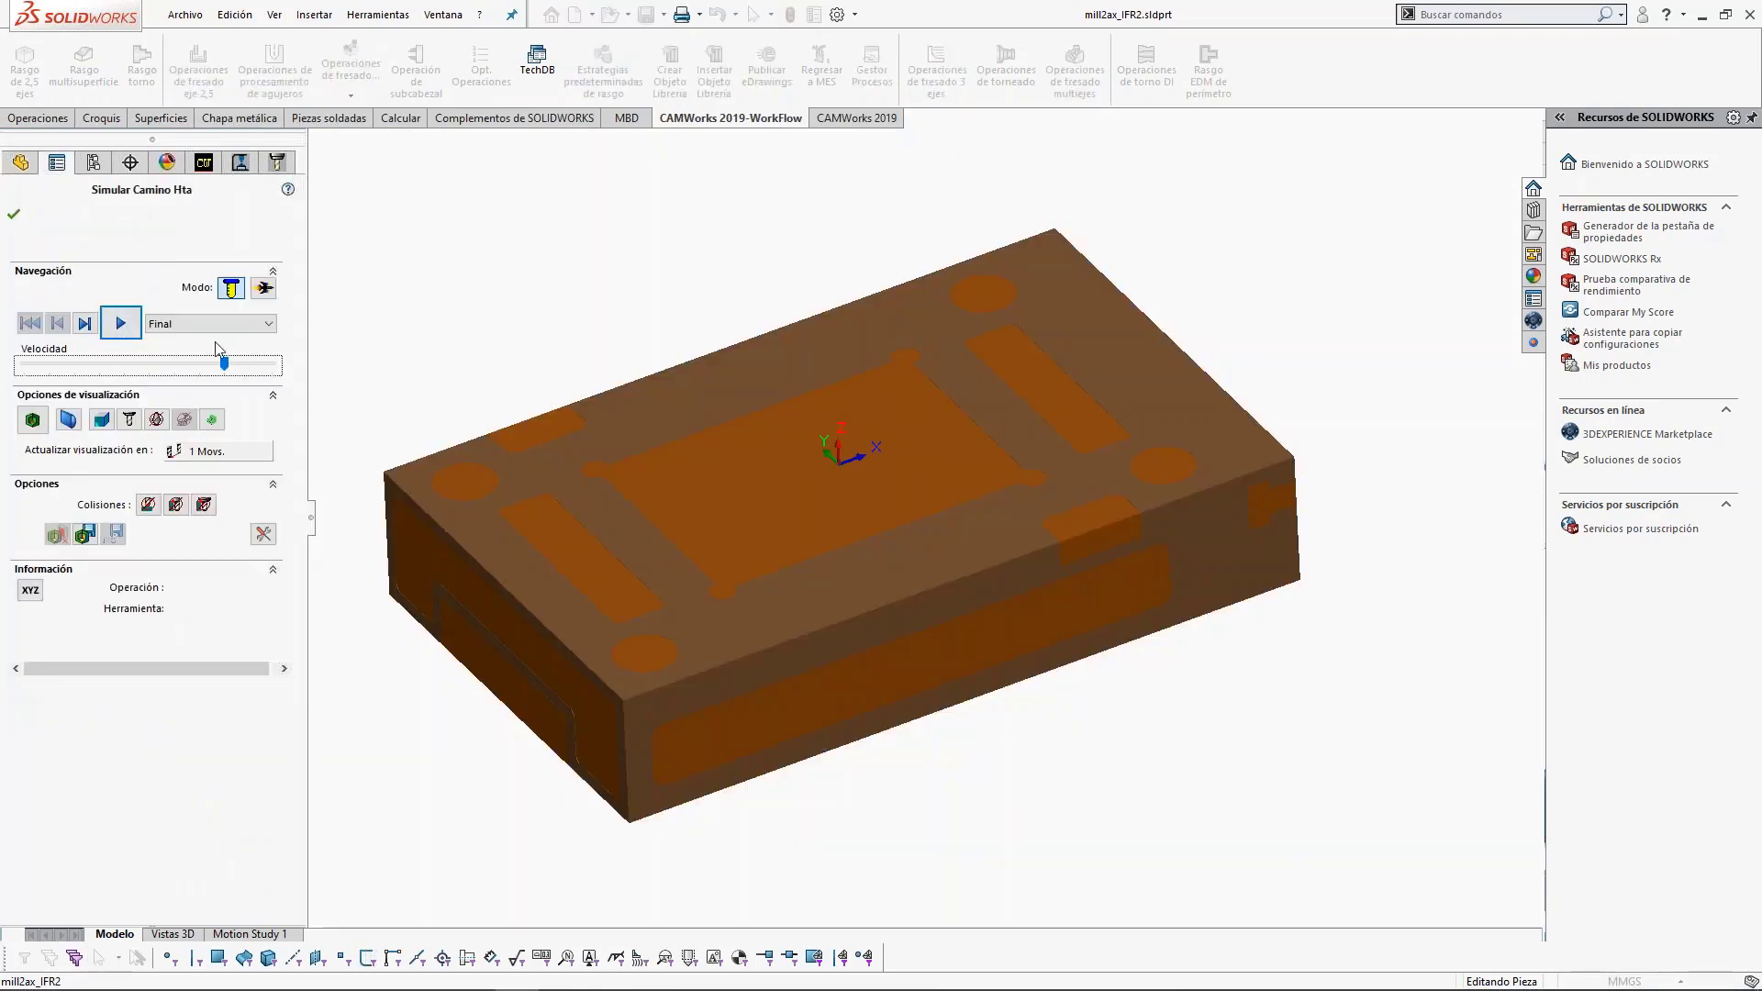
{"action": "left_click", "coordinate": [121, 323]}
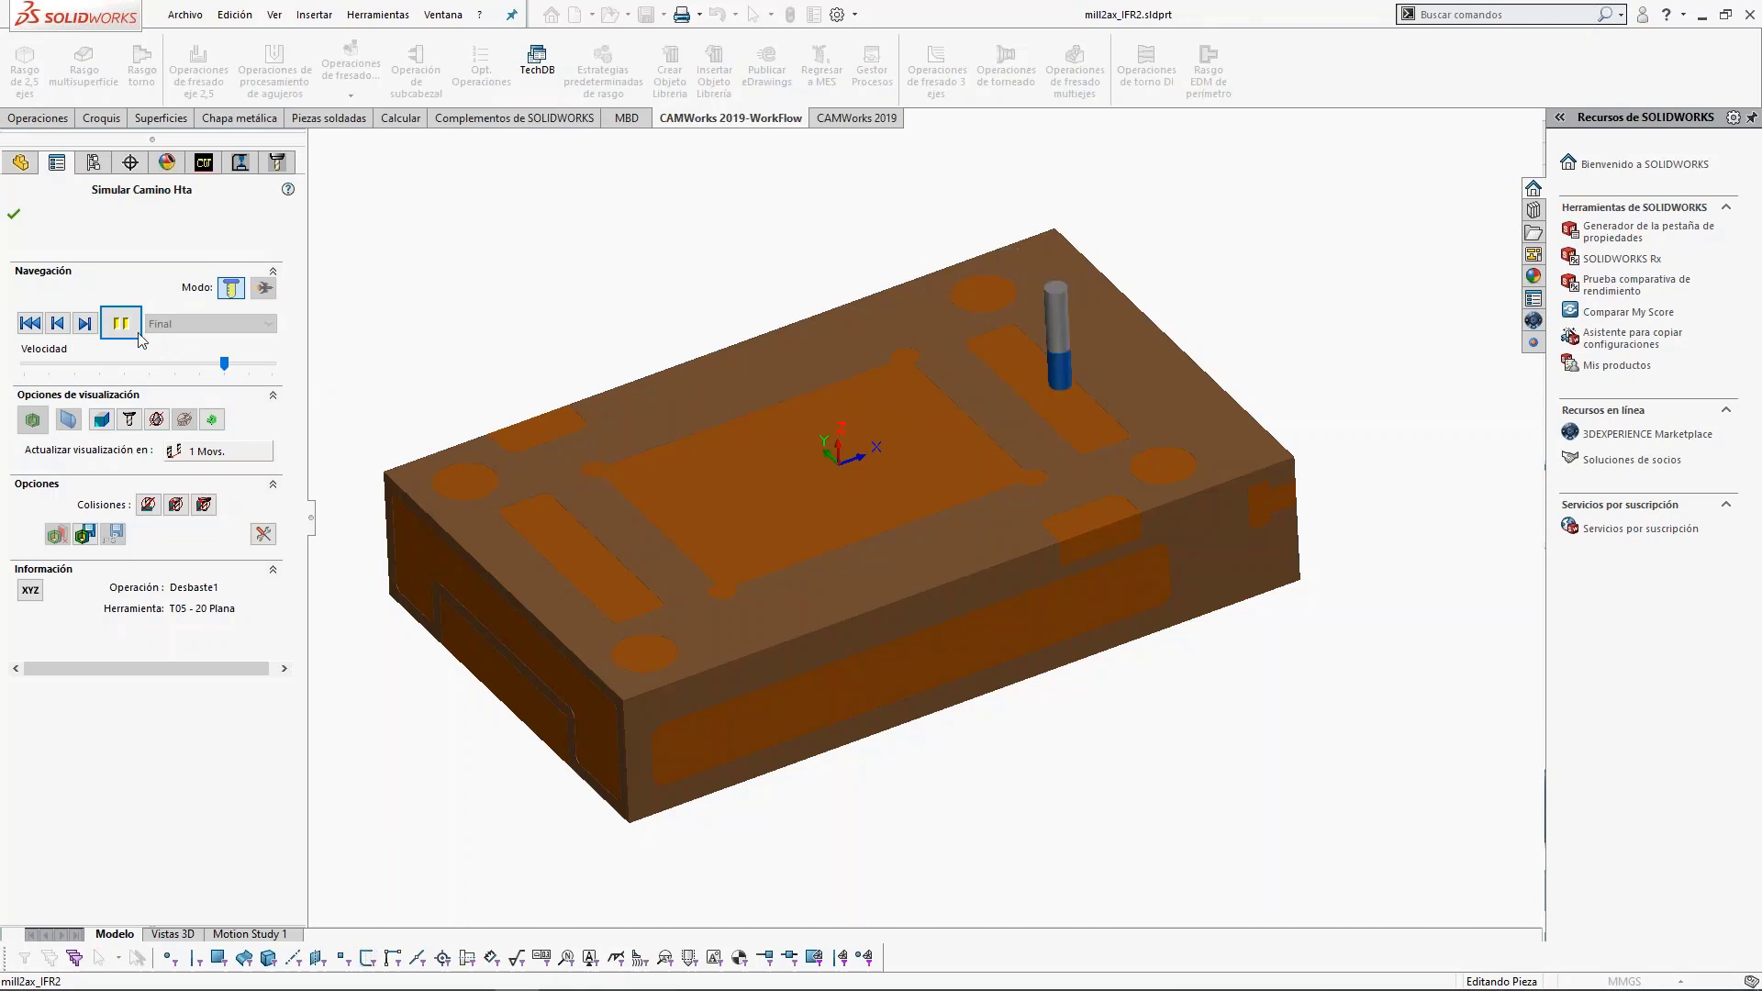
Continue the toolpath simulation at maximum speed, toggle the stock display, and close the simulation.
{"action": "left_click_drag", "start_coordinate": [224, 363], "coordinate": [272, 363]}
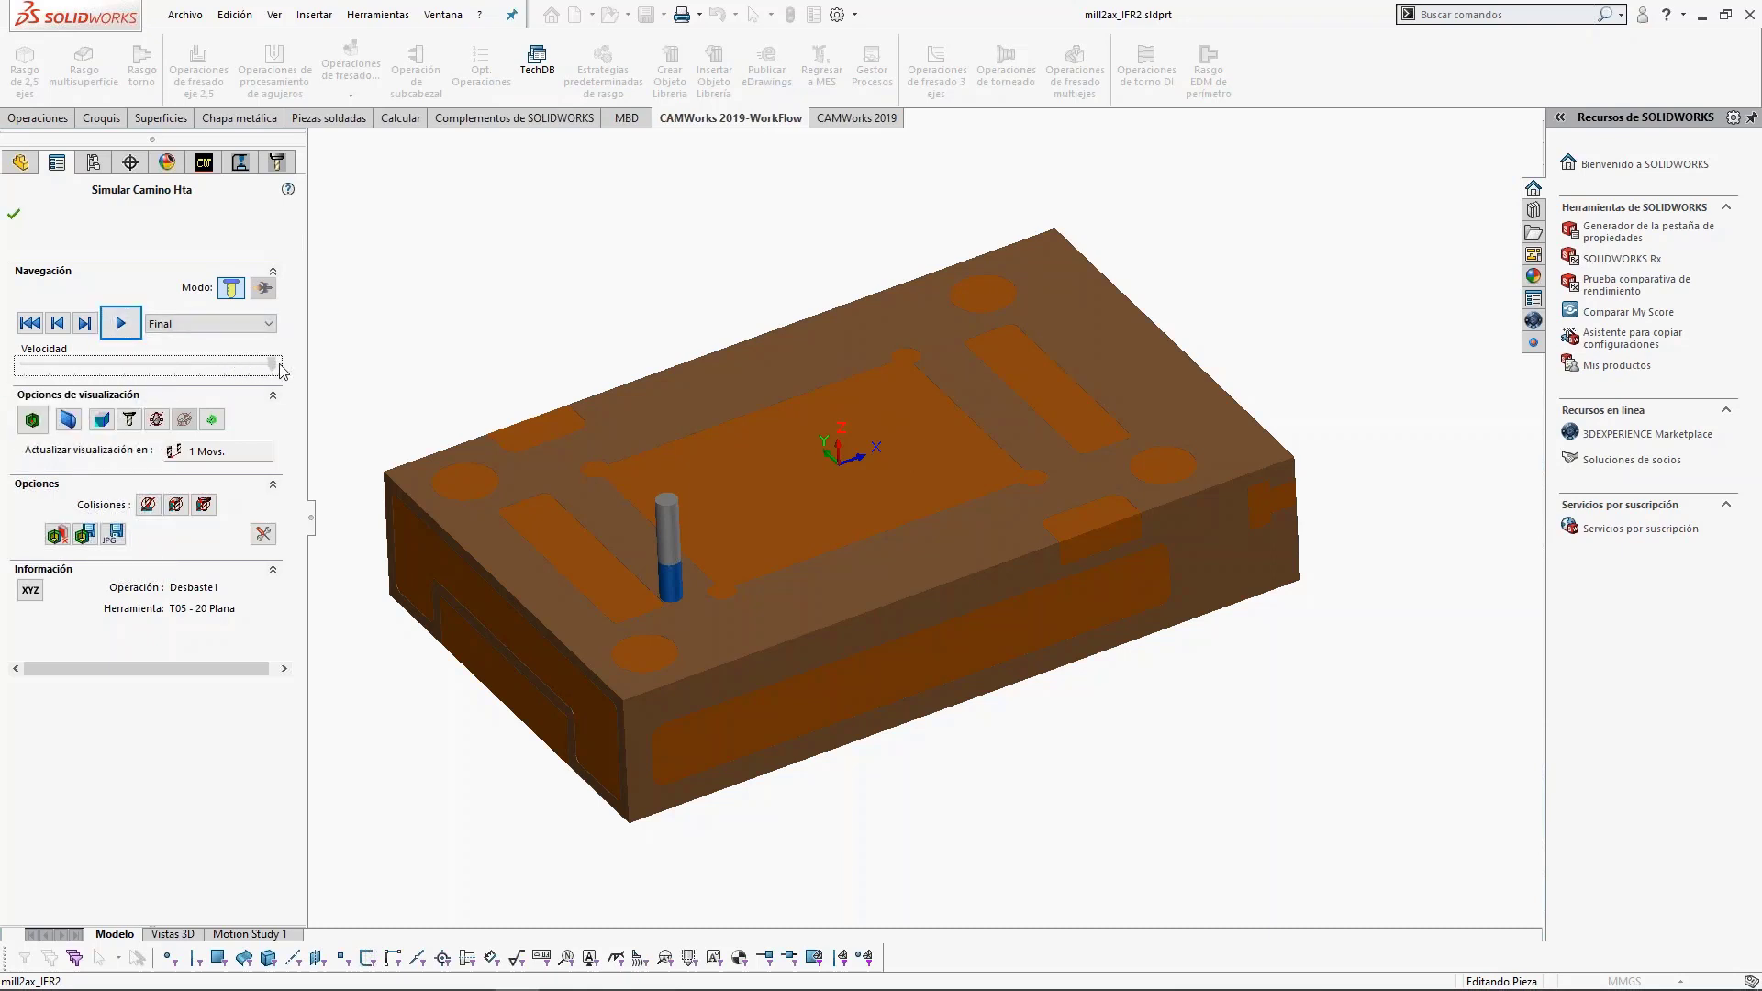
{"action": "left_click", "coordinate": [120, 323]}
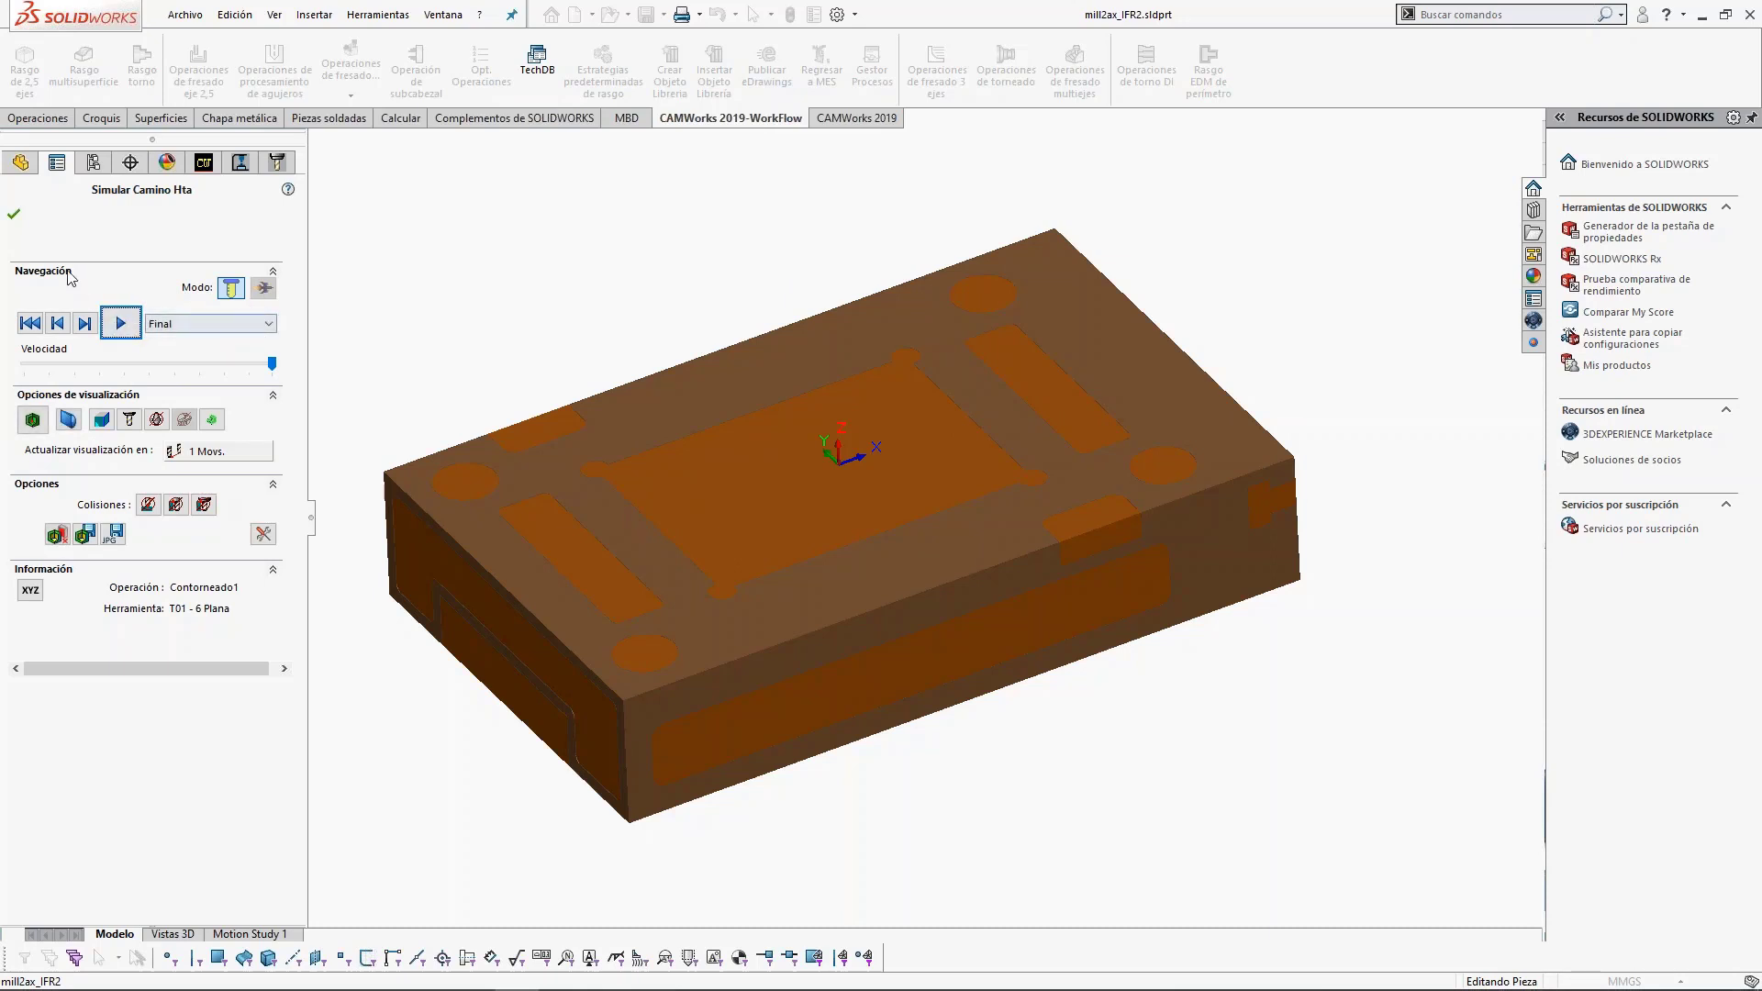
{"action": "left_click", "coordinate": [32, 419]}
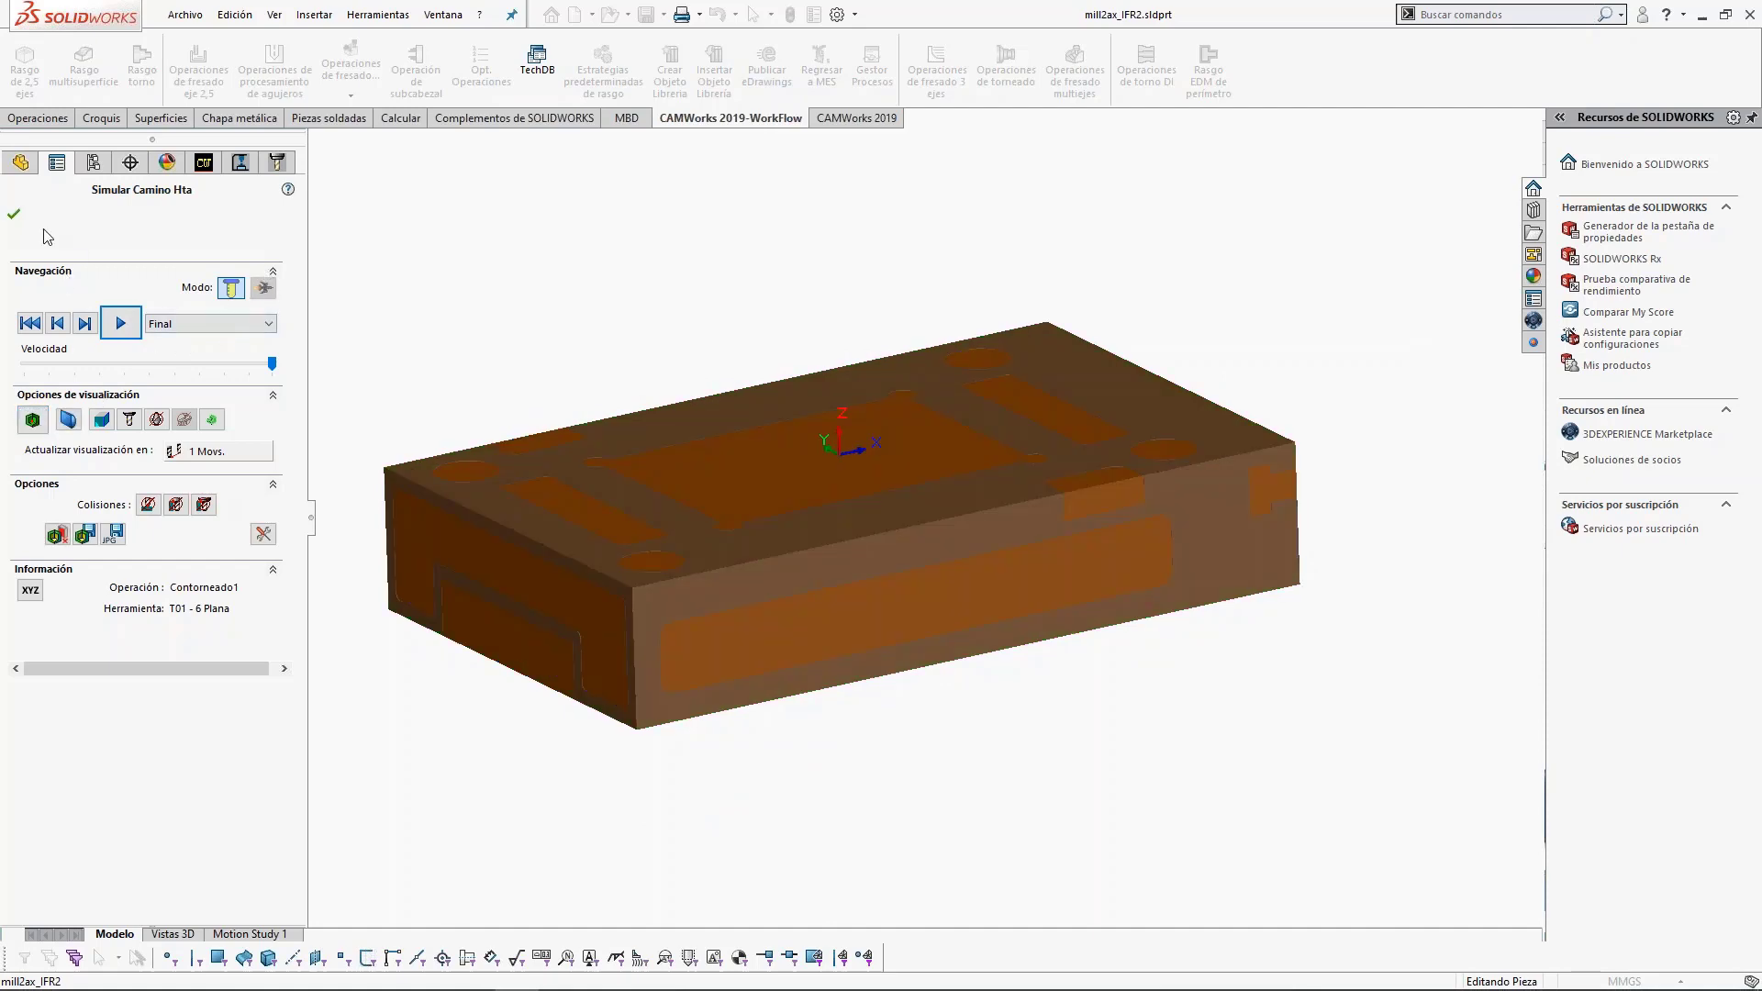
{"action": "left_click", "coordinate": [14, 215]}
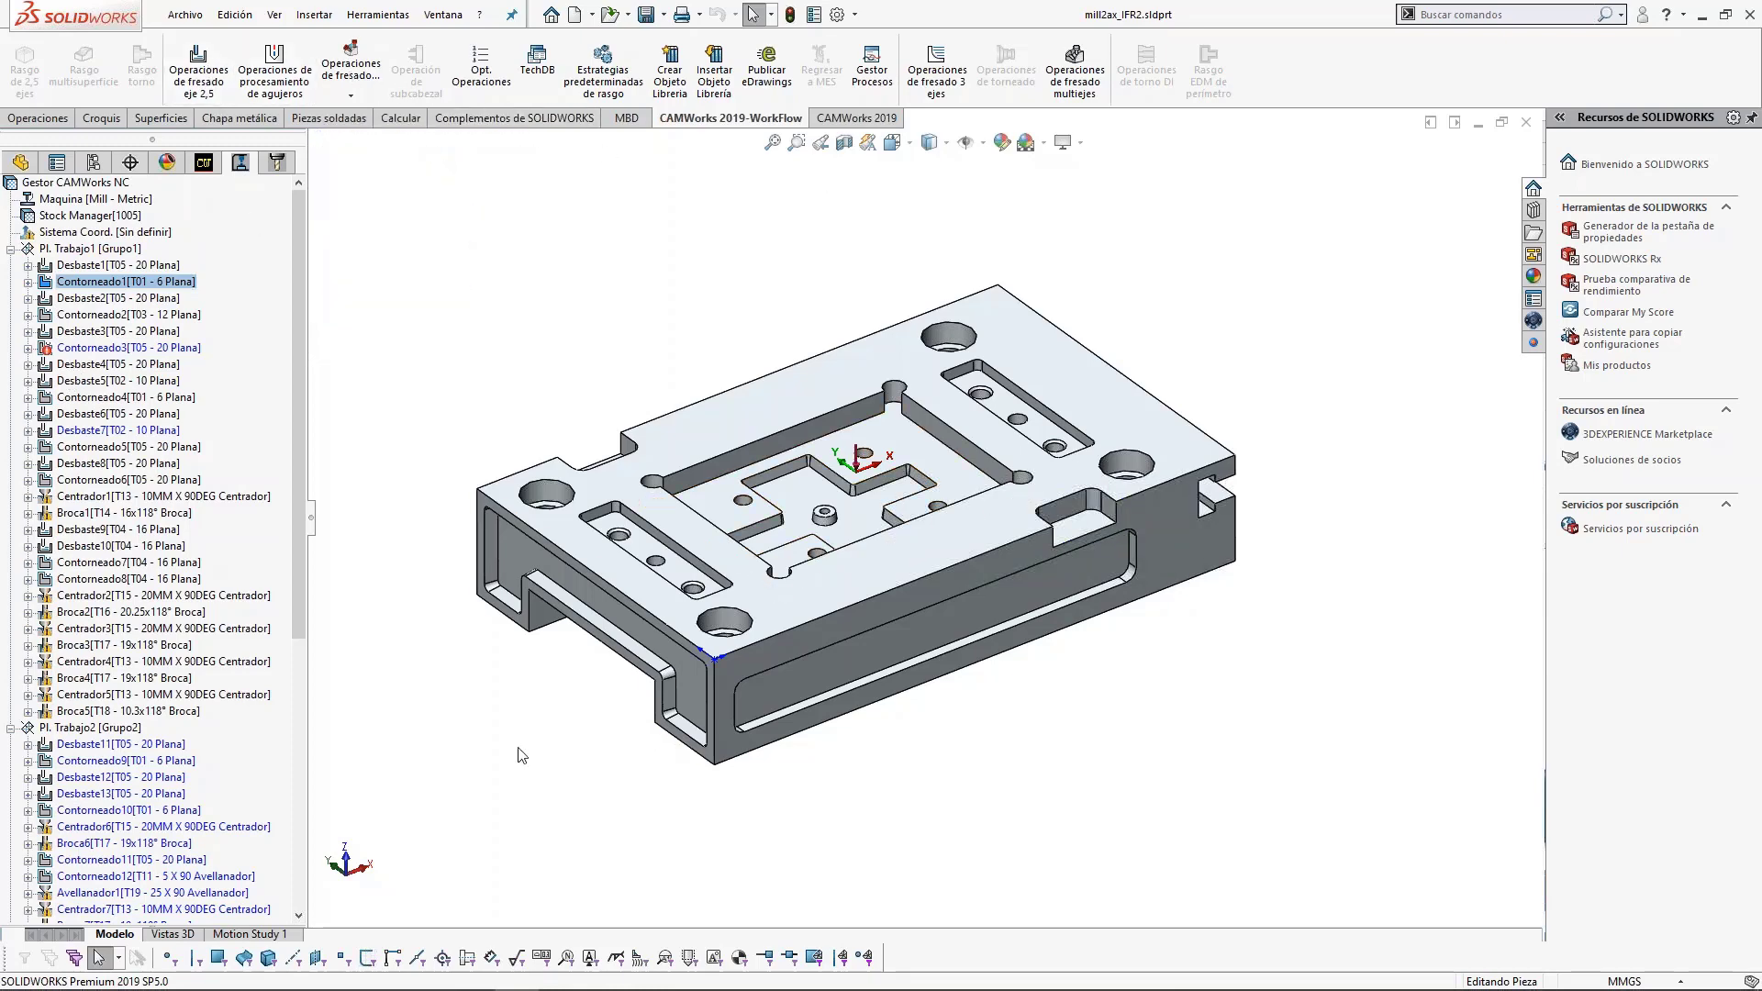
Switch to the PowerPoint slide show to view the SOLIDWORKS CAM example outline slide.
{"action": "key", "text": "alt+Tab"}
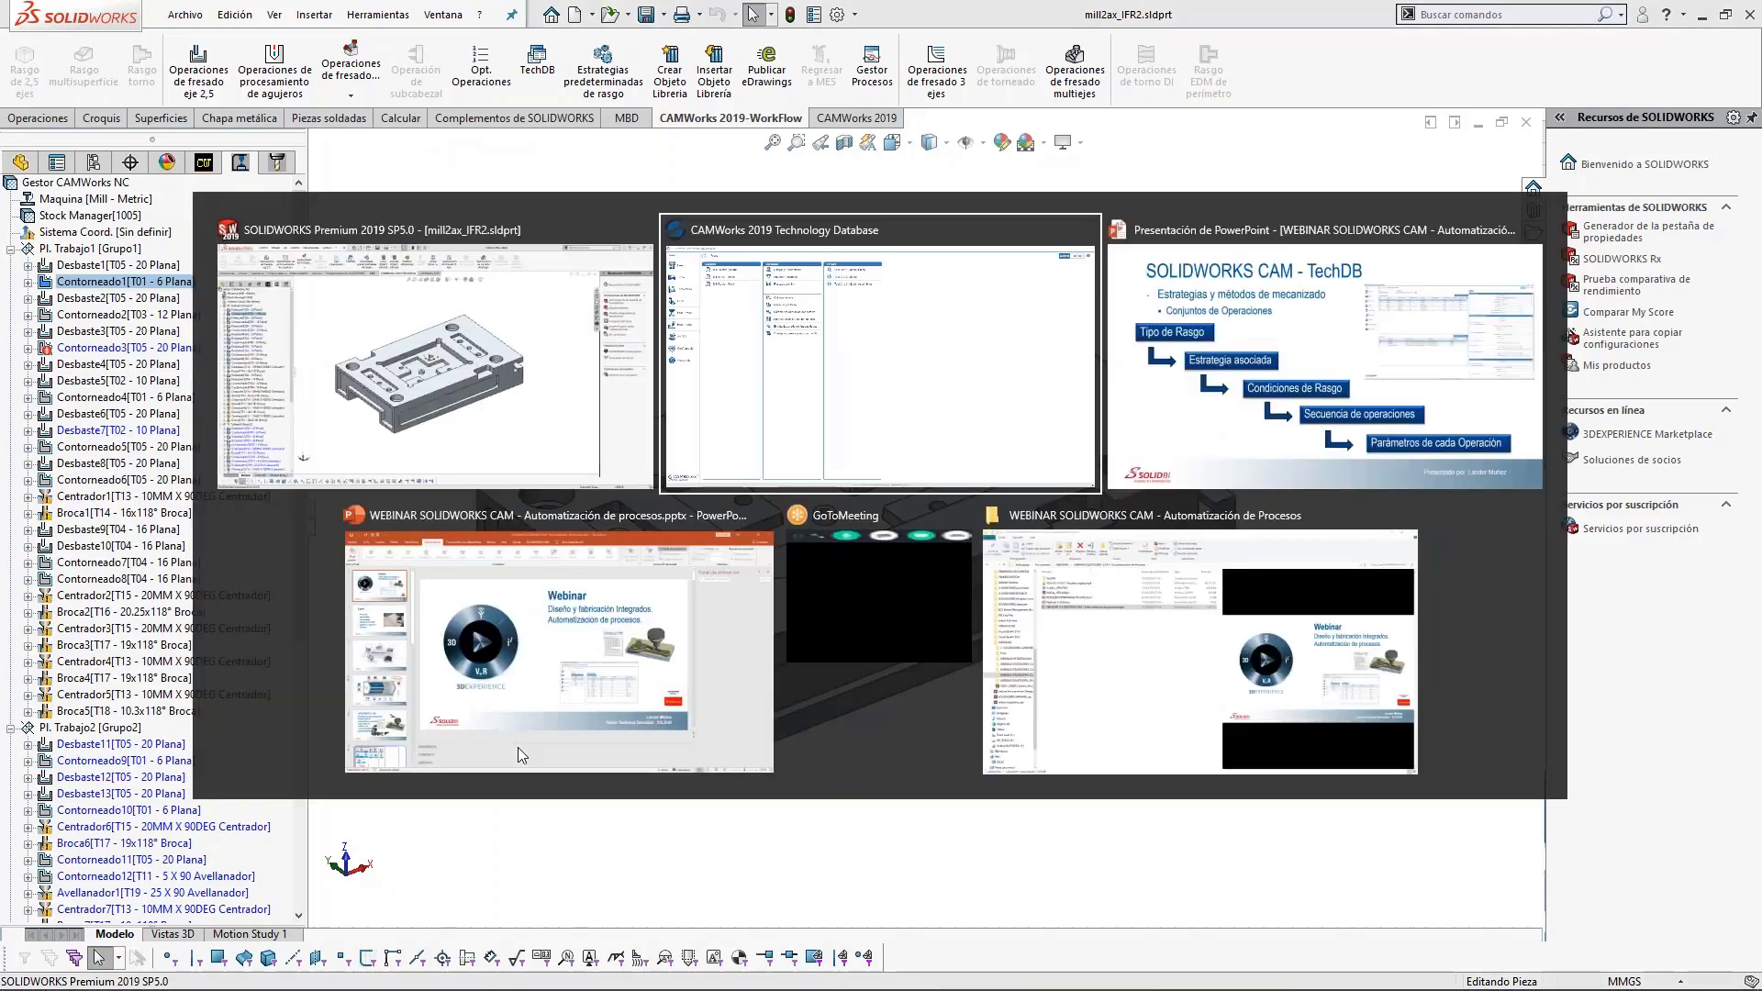
{"action": "key", "text": "Right"}
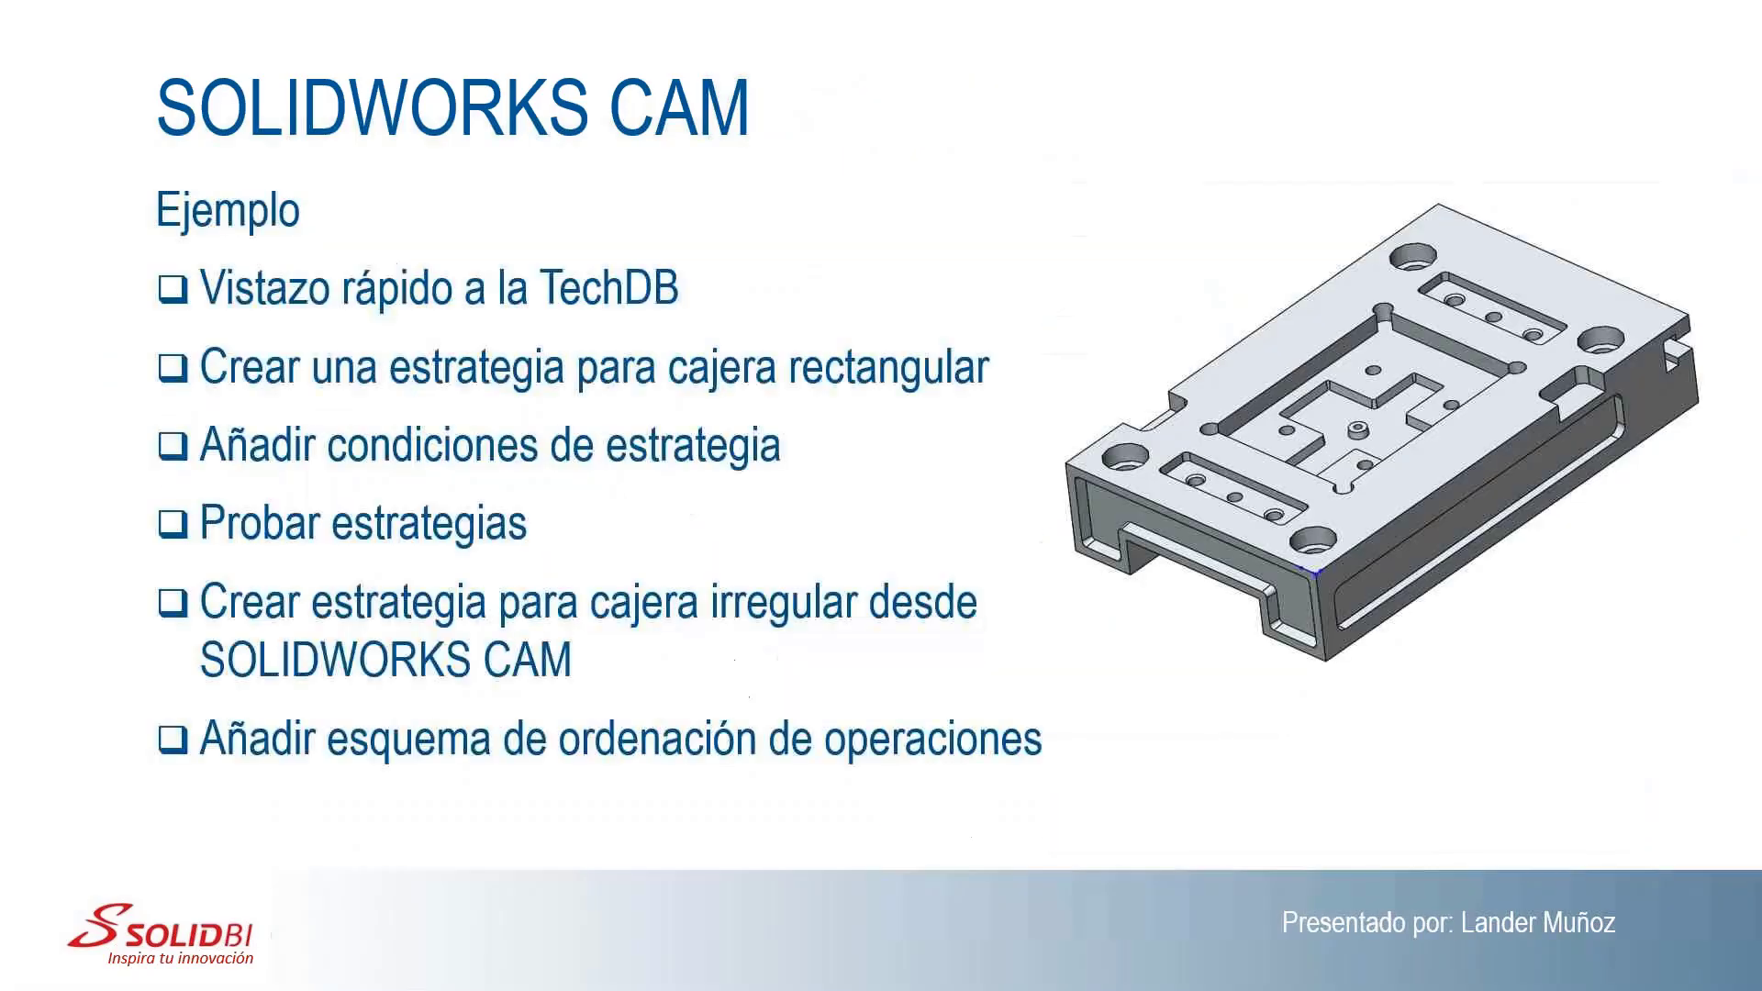